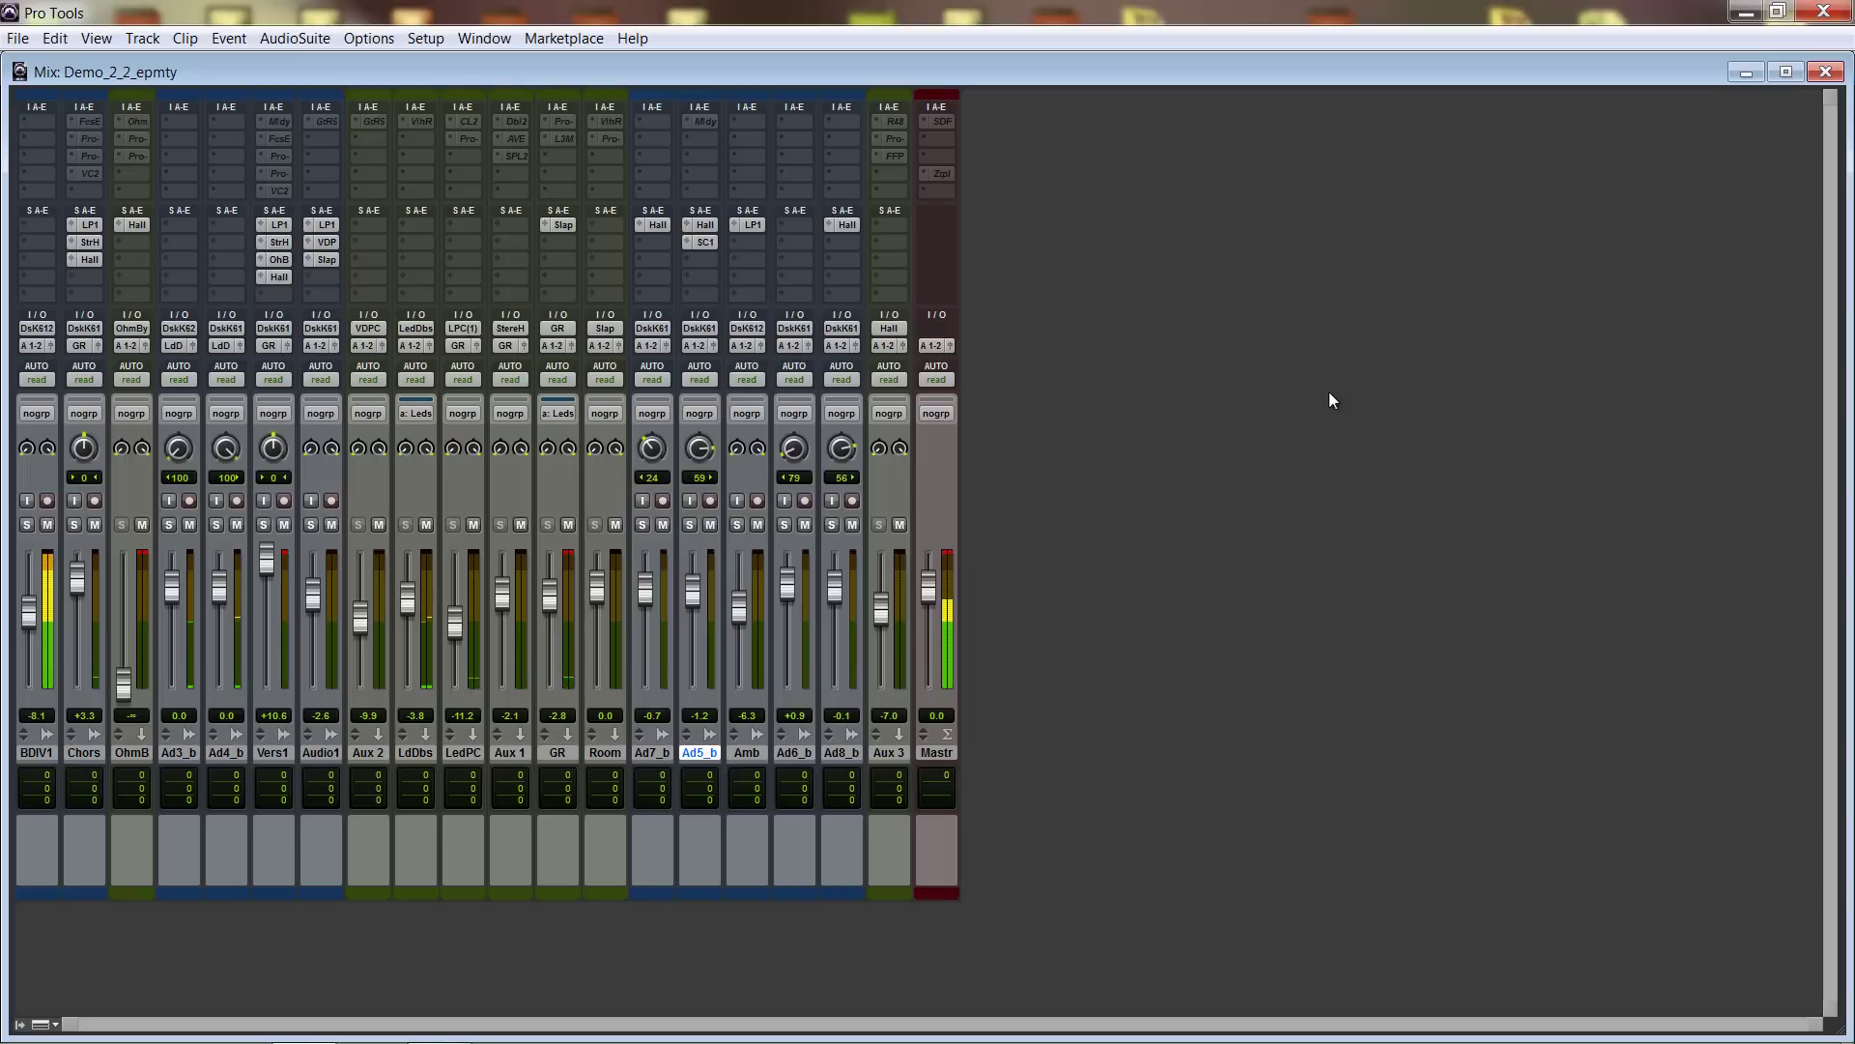
Open the recent session Demo_2_2.ptx in place of the current one and play it.
click(18, 39)
mouse_move(222, 104)
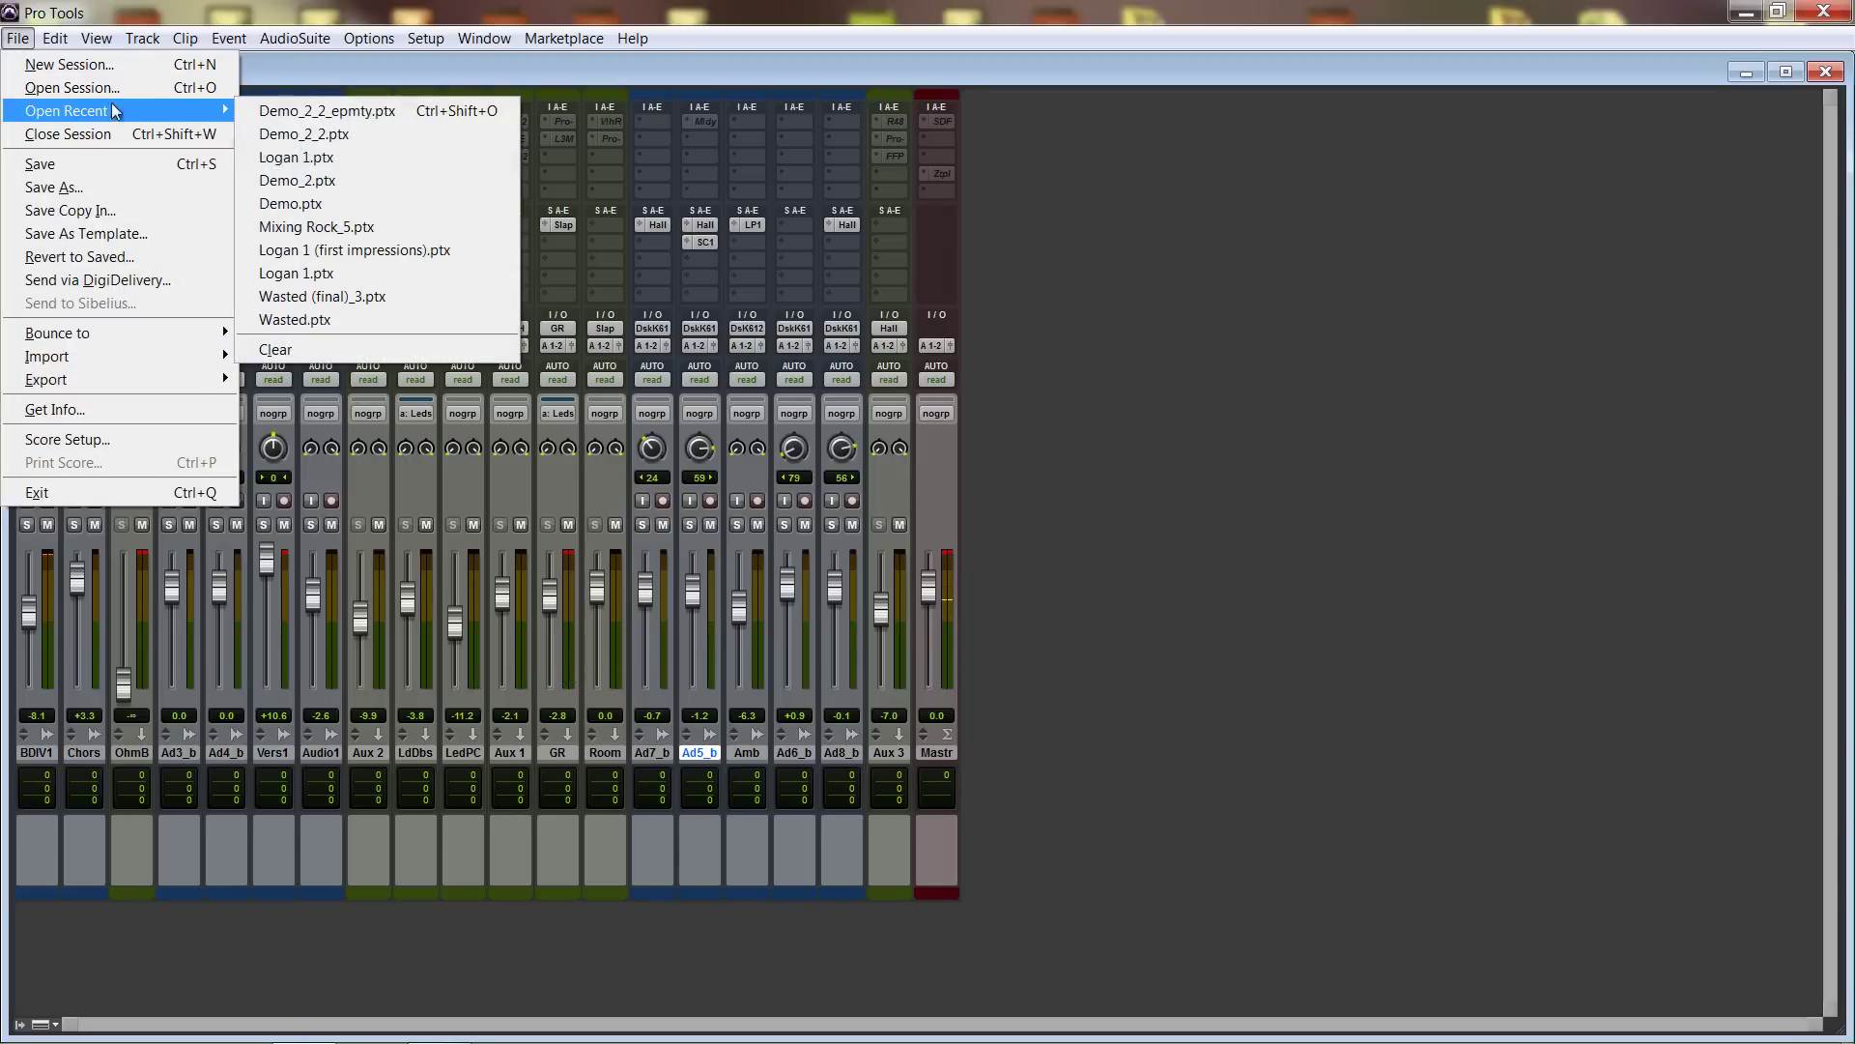
click(342, 137)
click(828, 381)
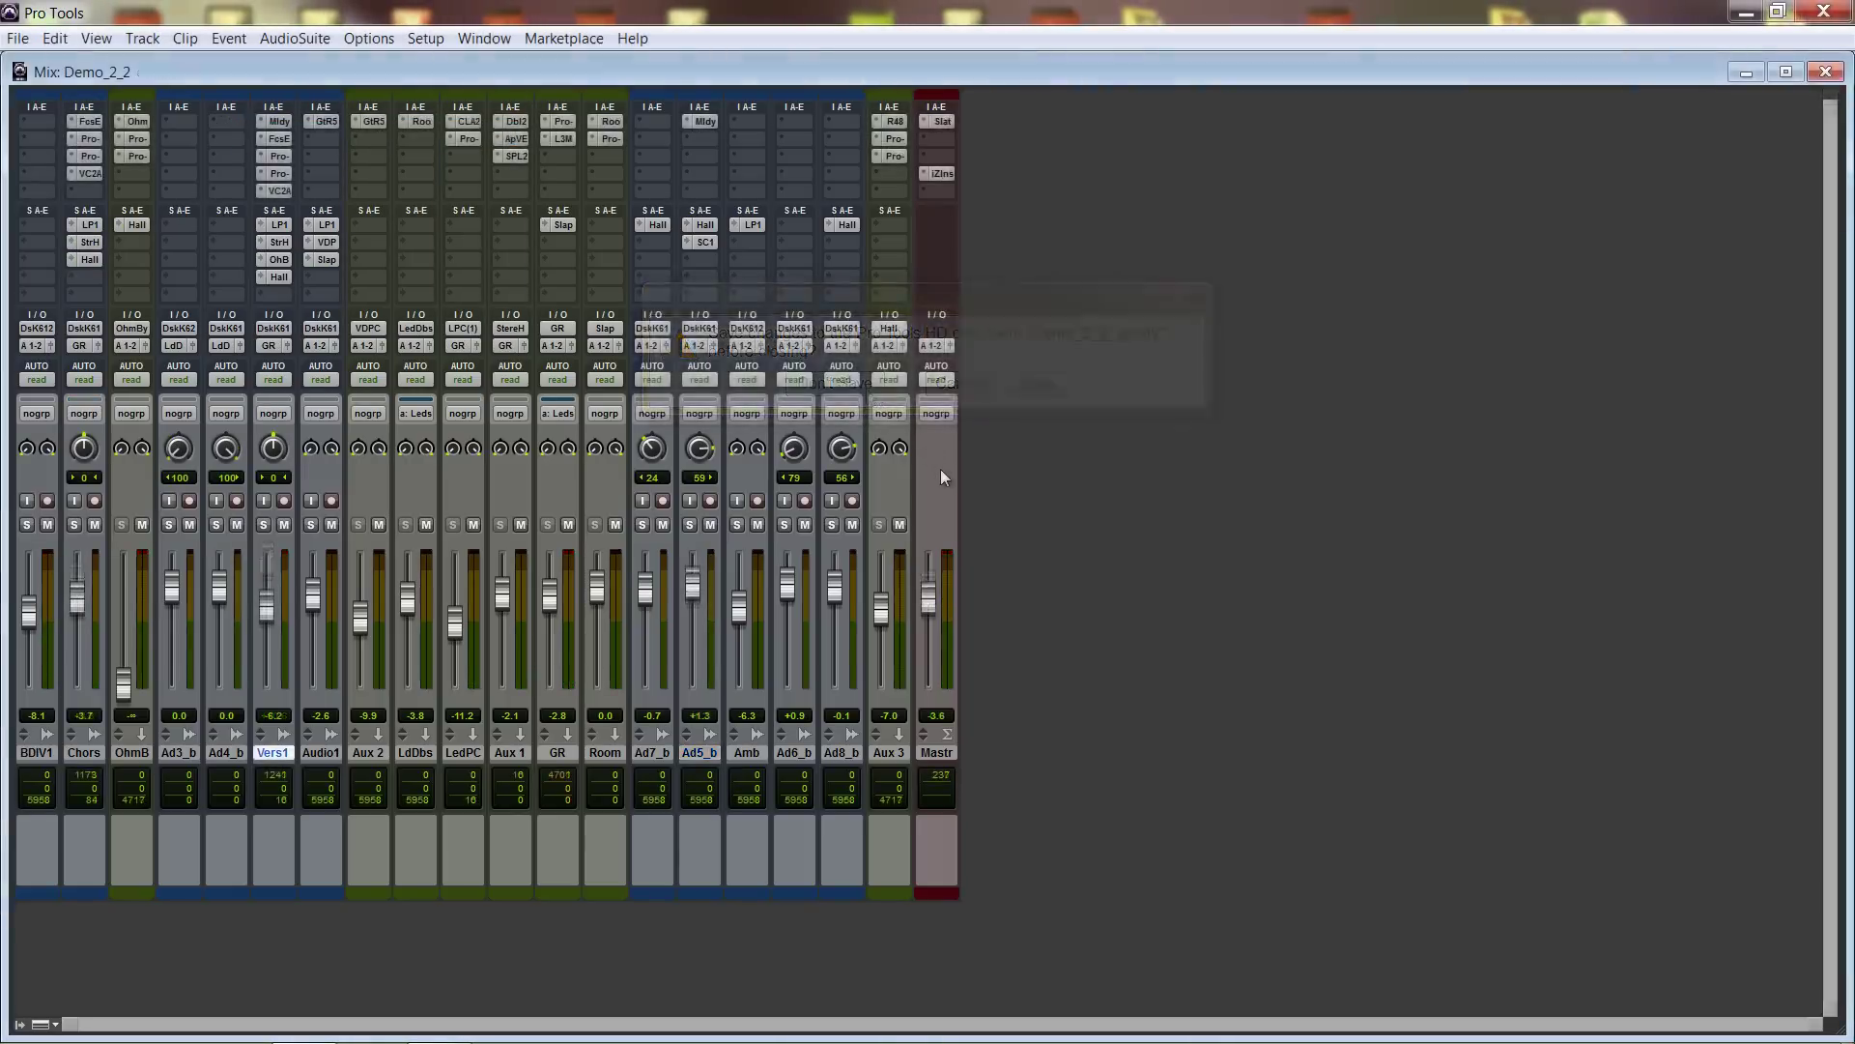
key(space)
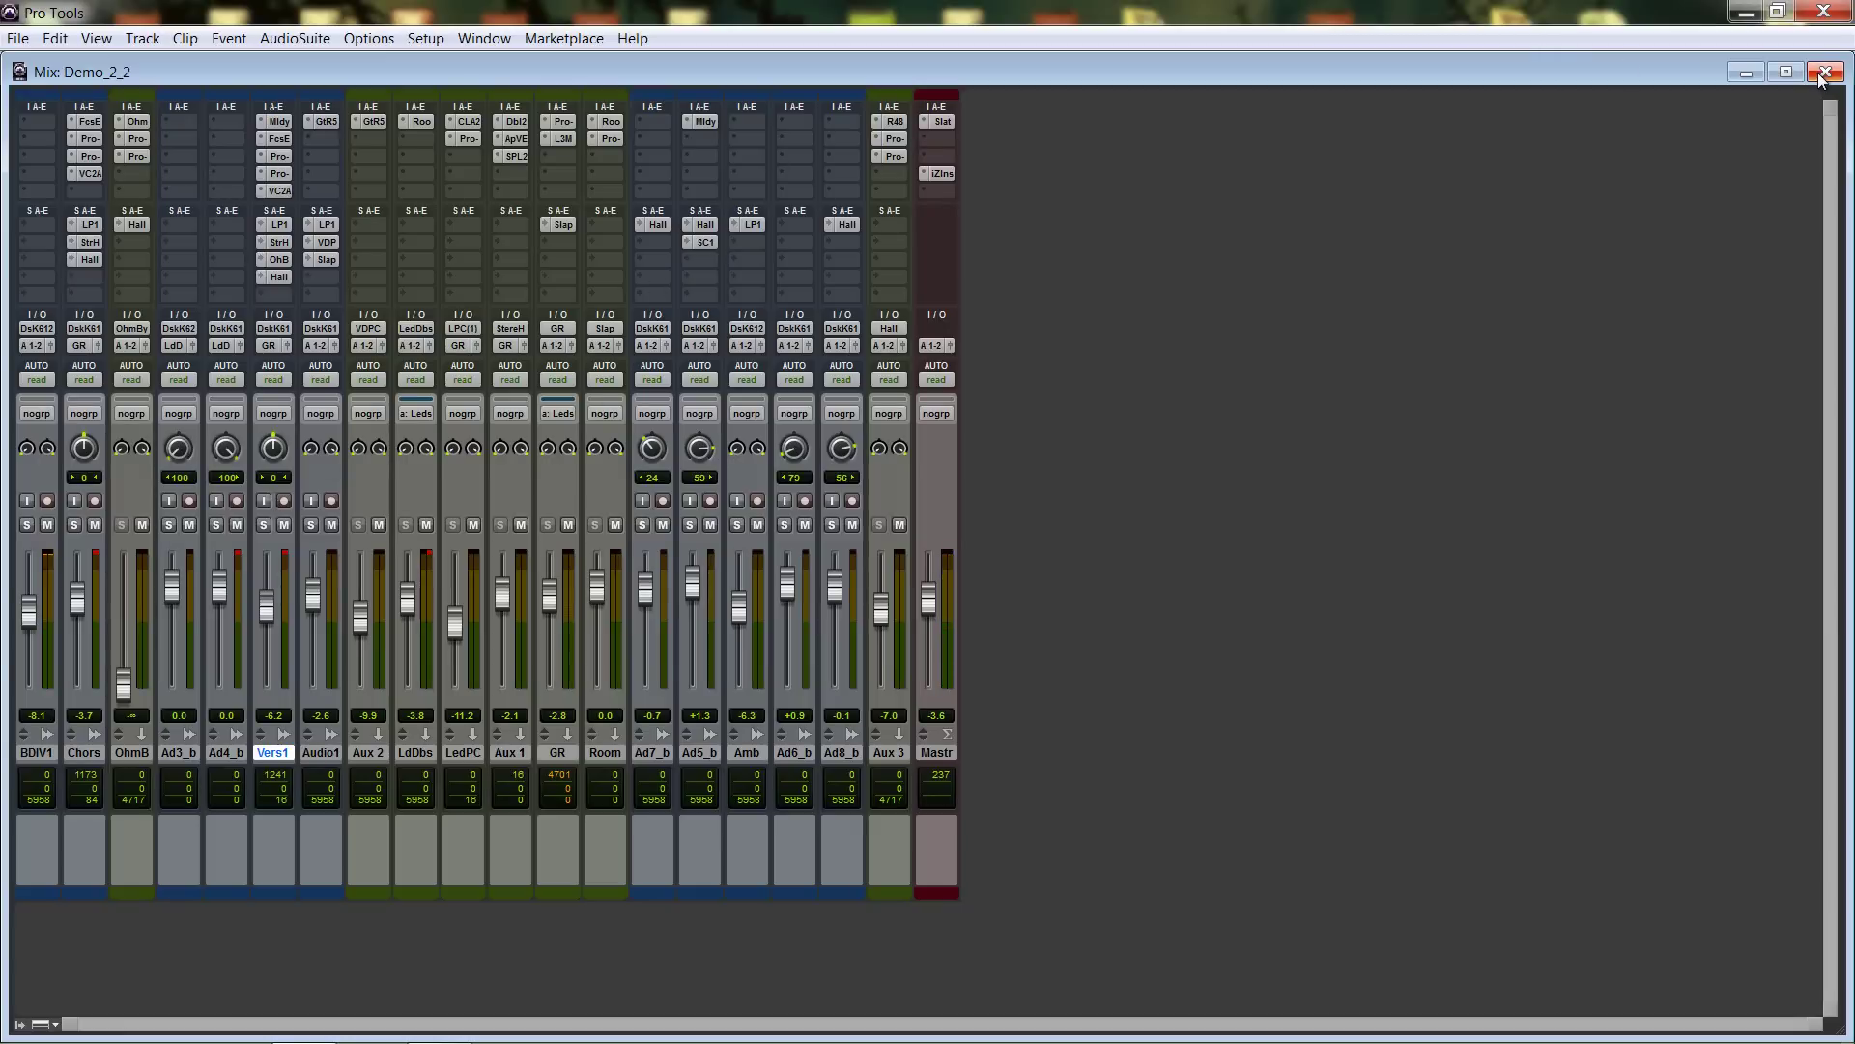
Select the Chorus track, leave the mixer for the Edit window, and examine the arrangement's clips and automation down to Audio 5_bip.
click(100, 754)
click(1826, 78)
scroll(967, 406, down, 2)
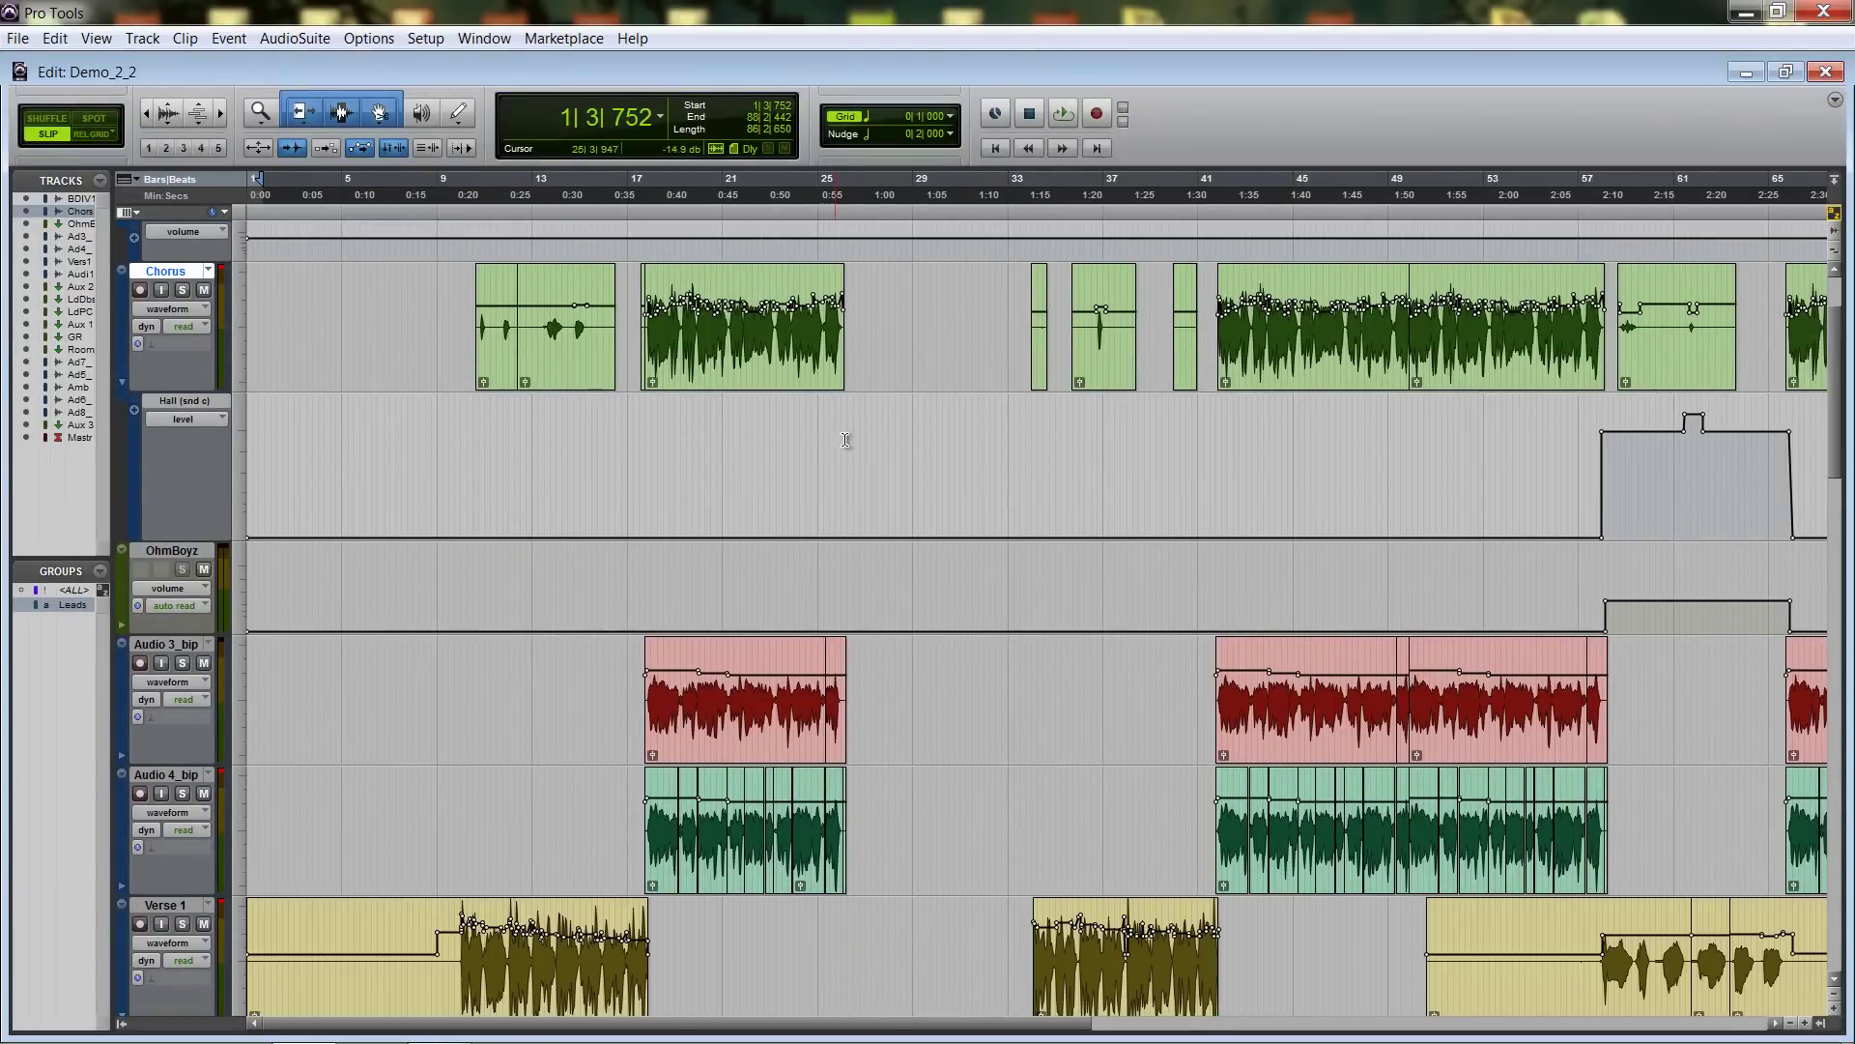
key(ctrl+bracketleft)
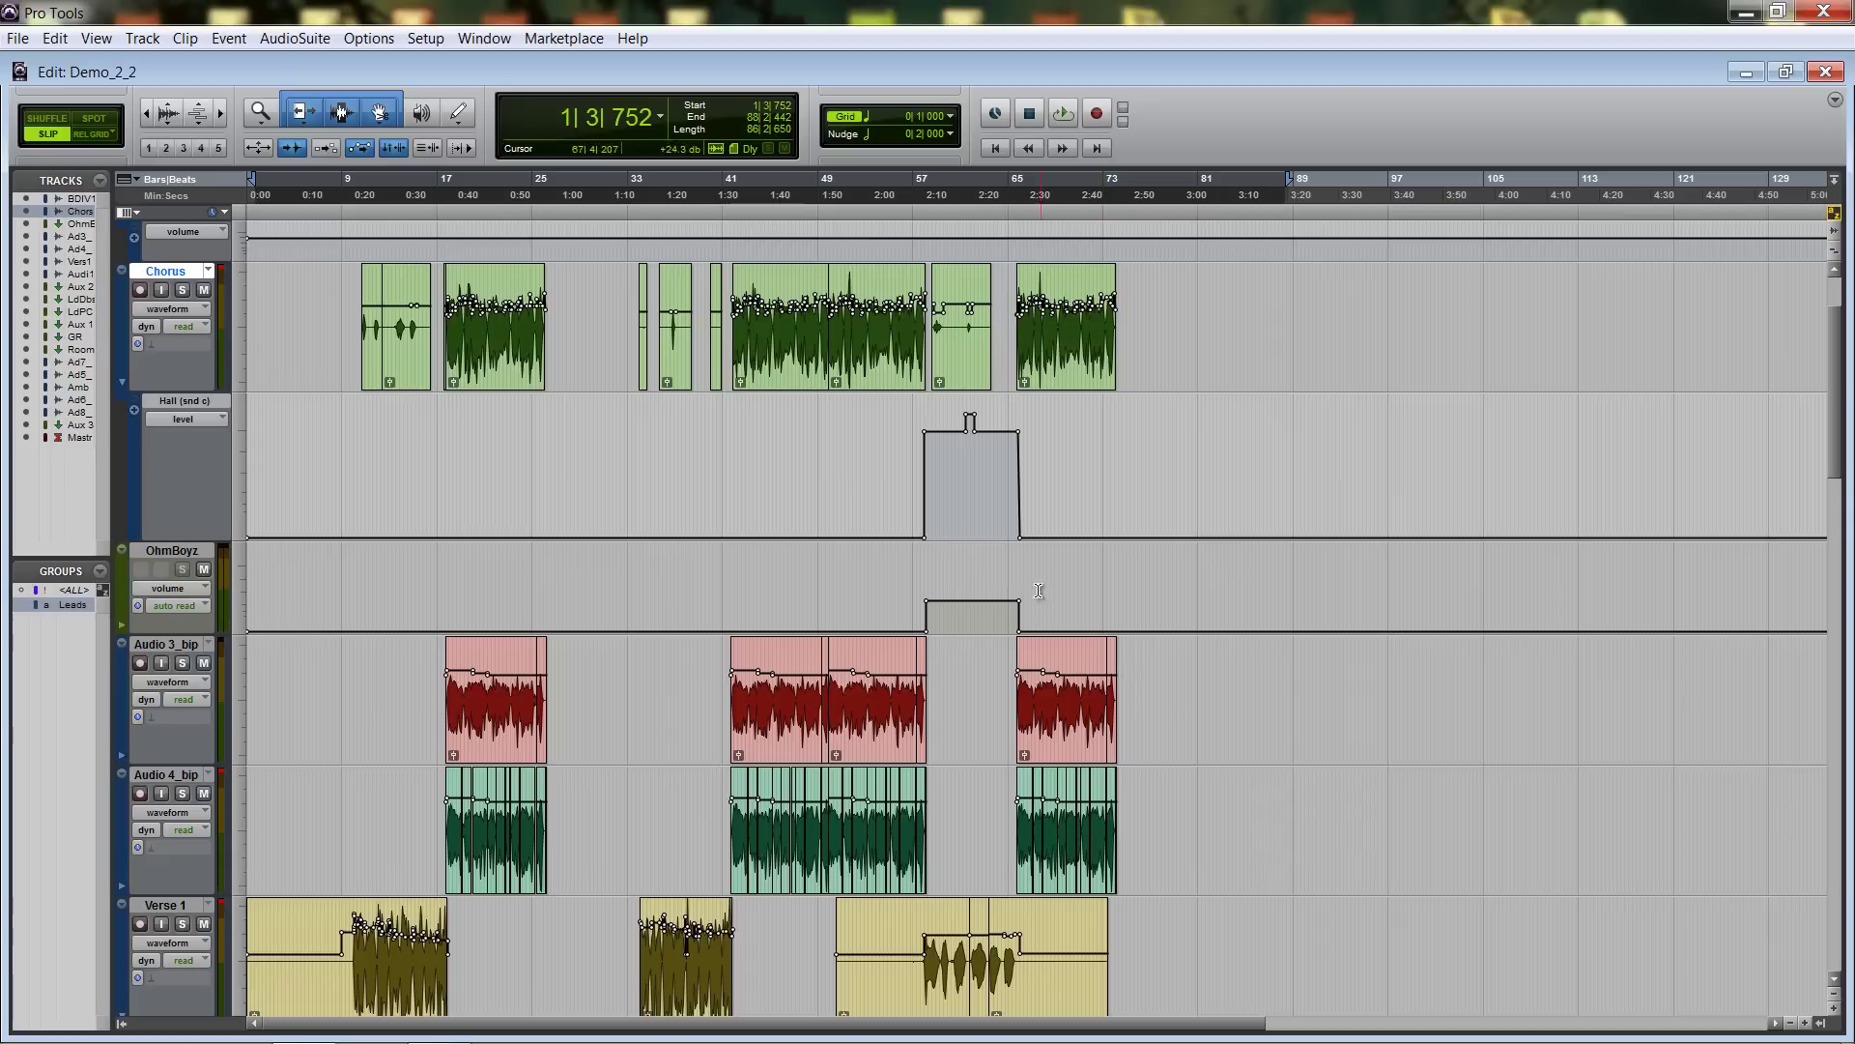
scroll(752, 850, down, 3)
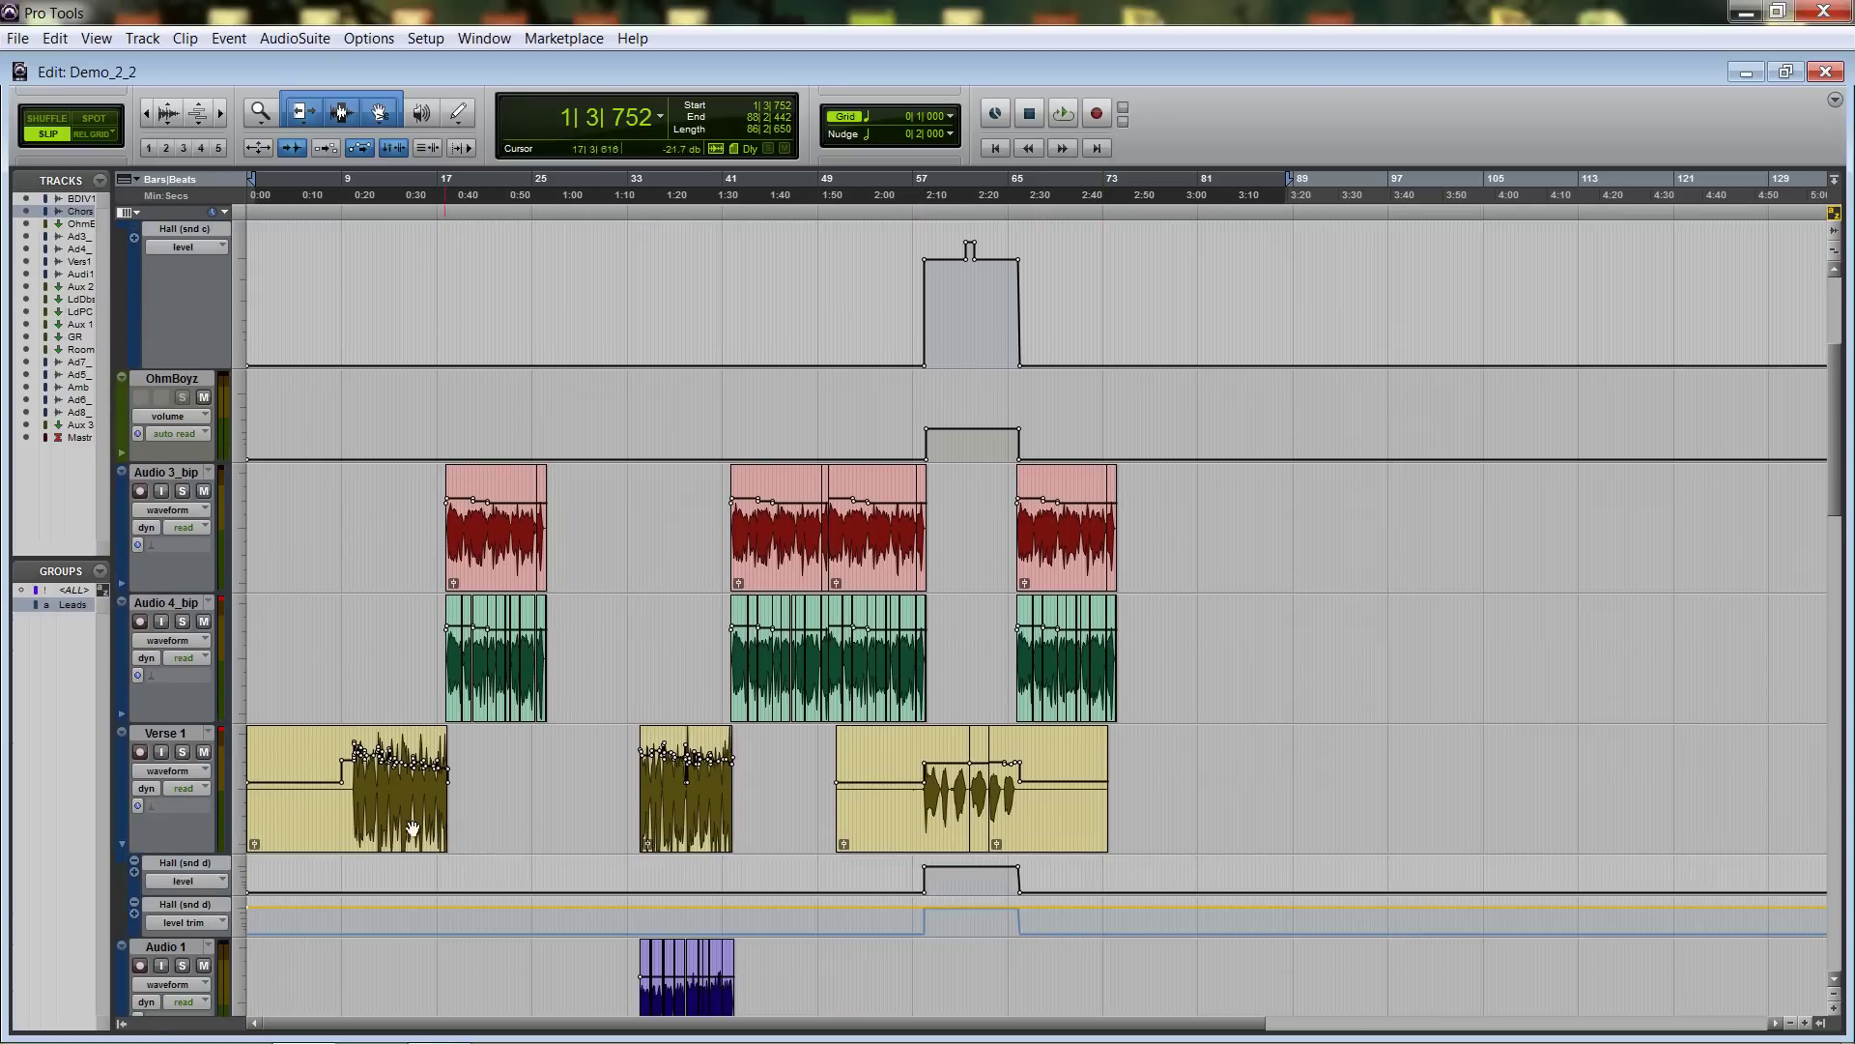
scroll(947, 816, down, 4)
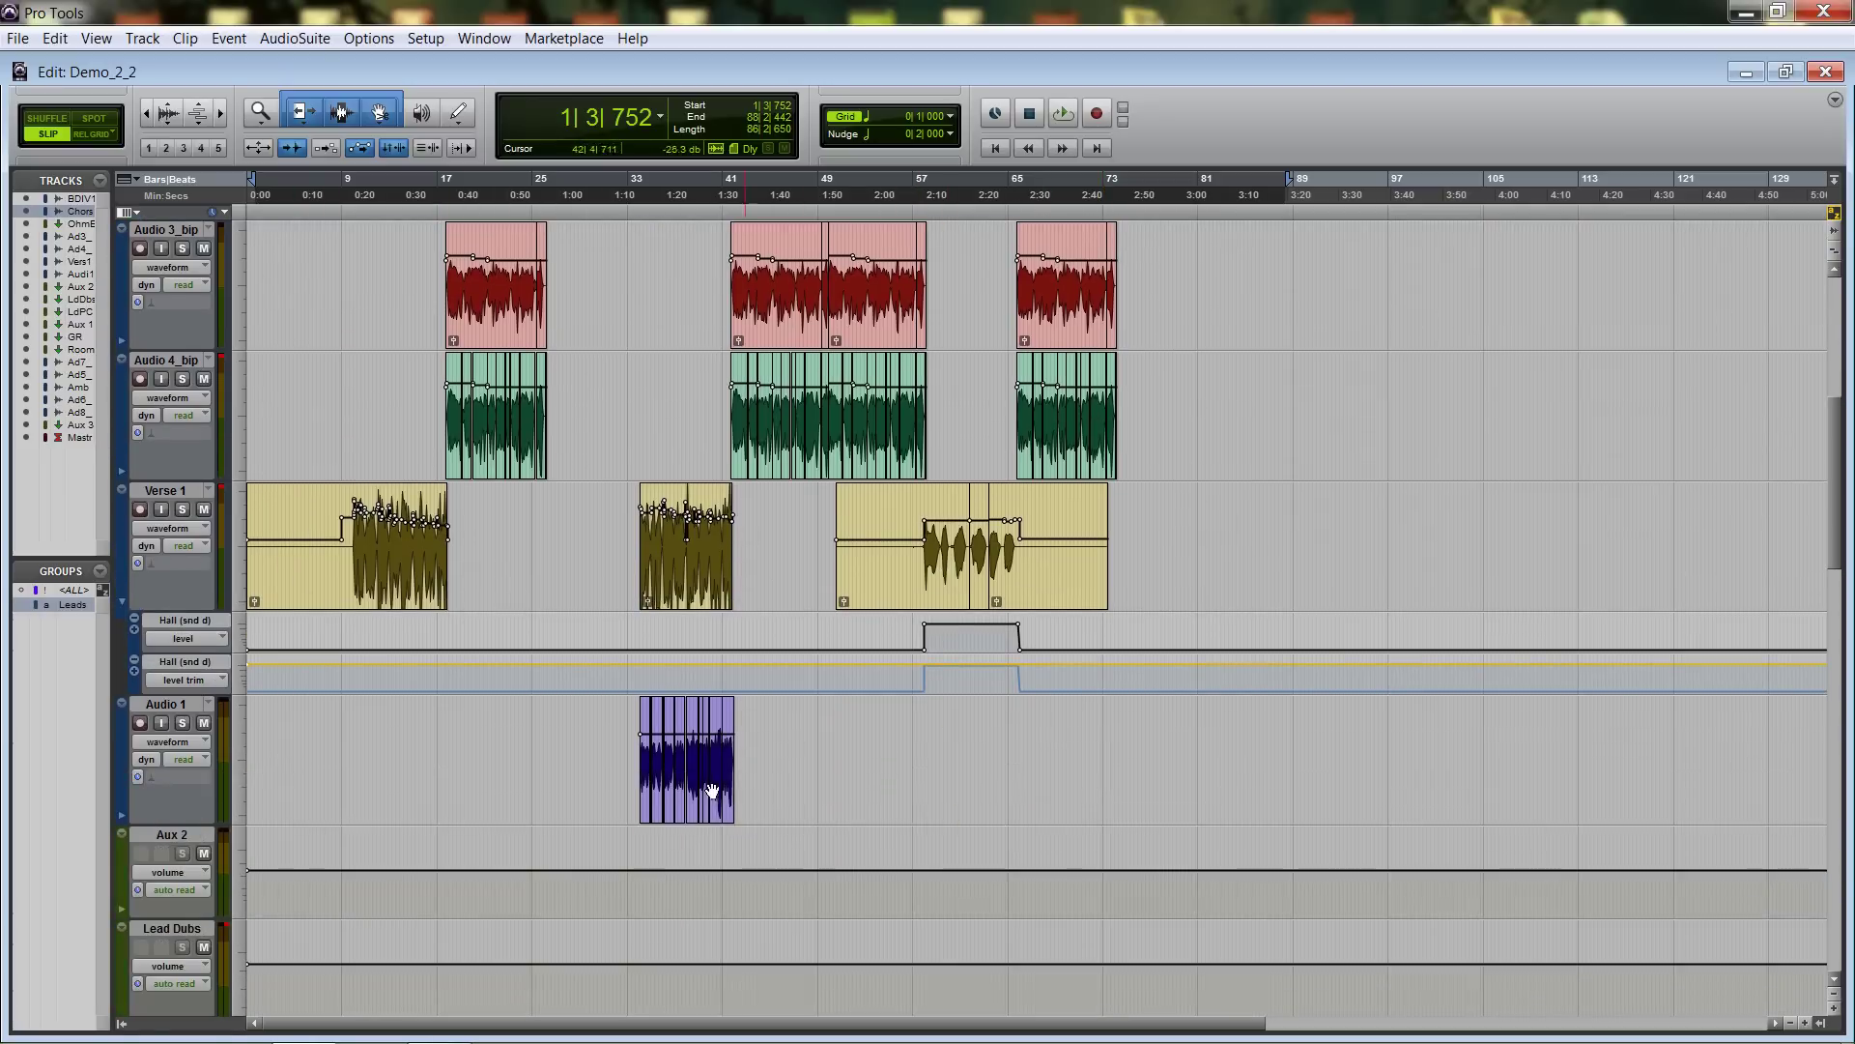
scroll(787, 752, down, 20)
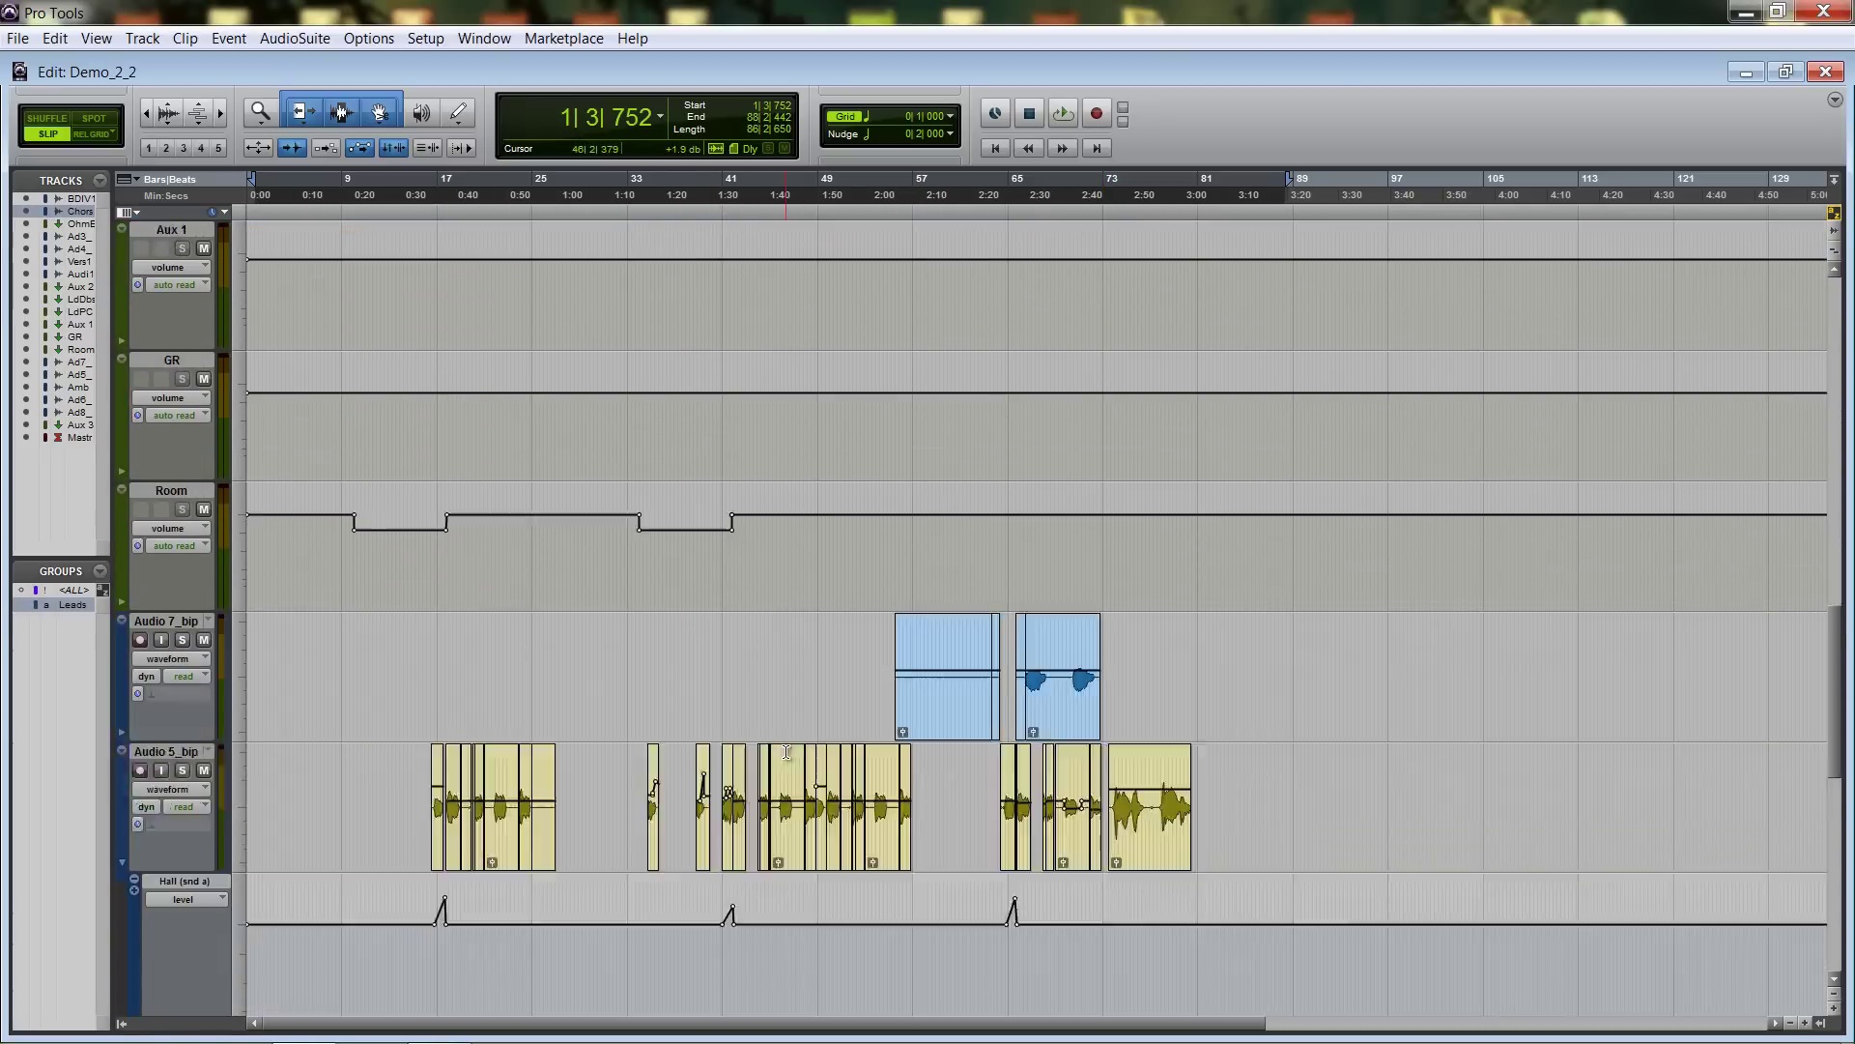
Hide the volume automation lane beneath the Audio 5_bip track.
scroll(787, 752, up, 8)
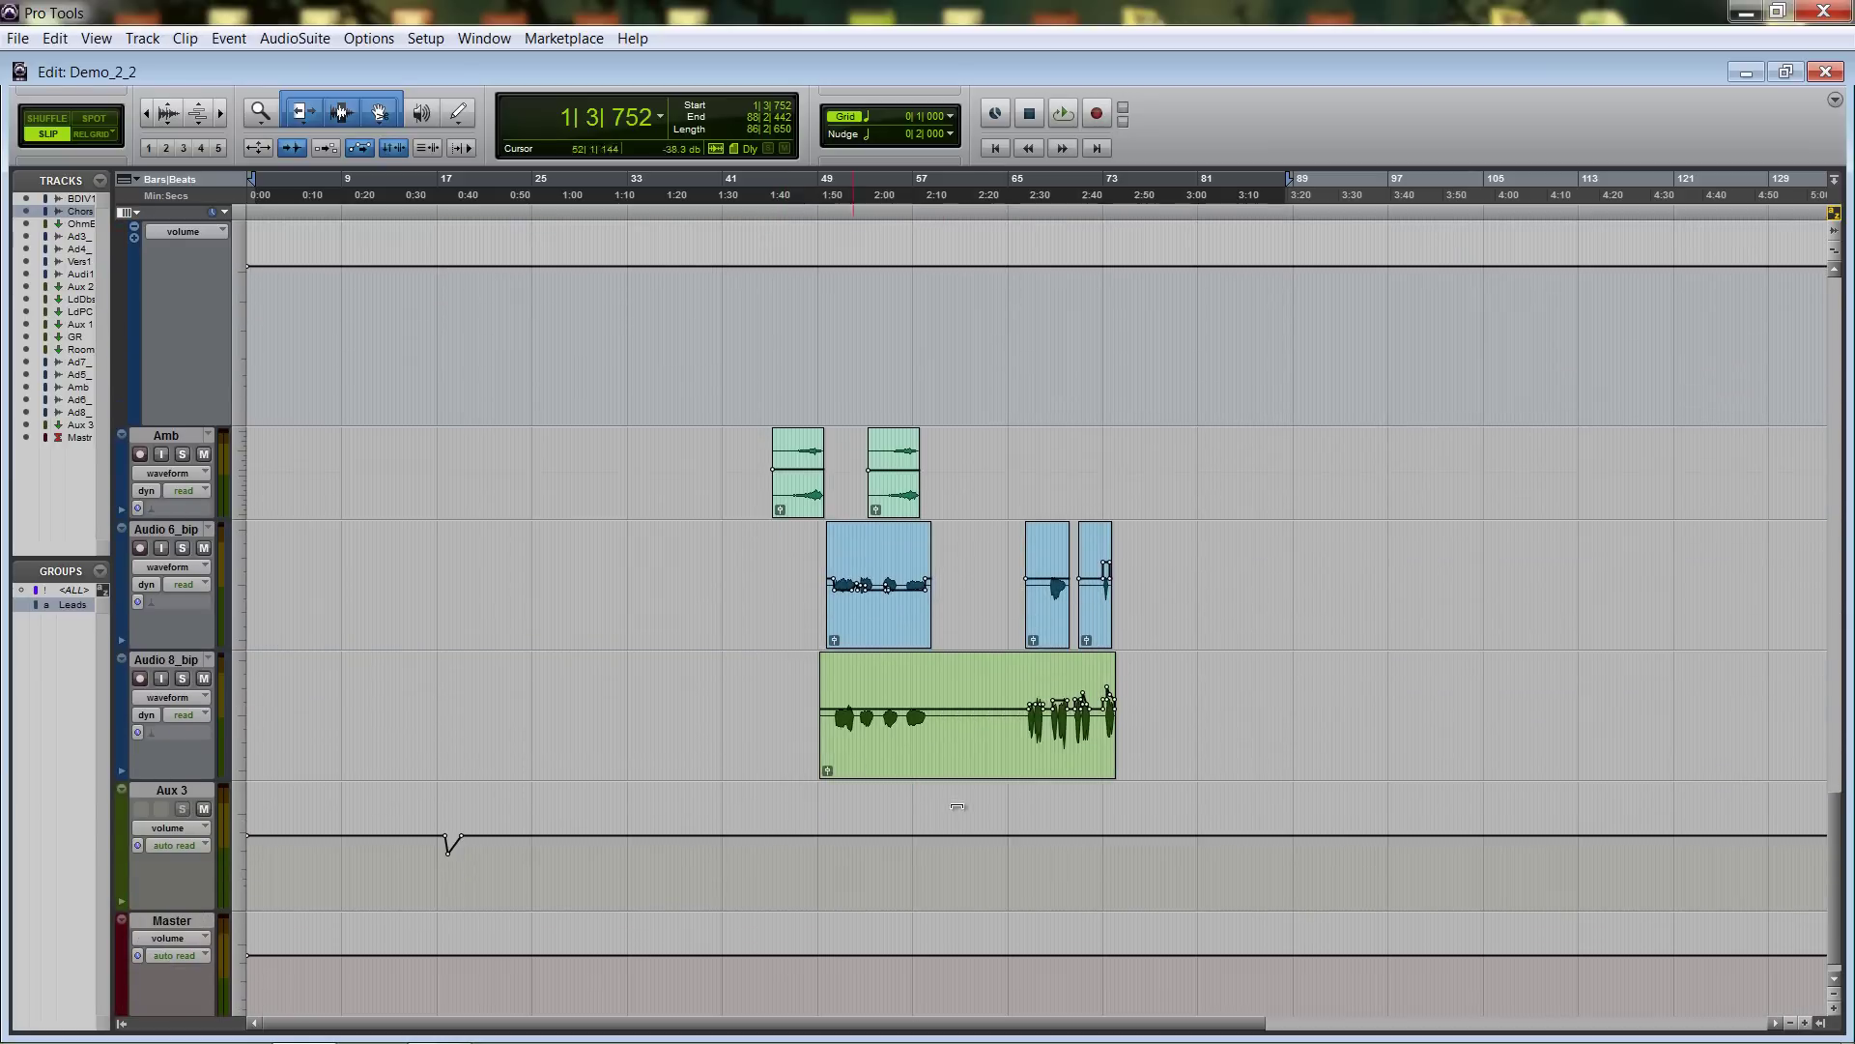
scroll(933, 556, up, 2)
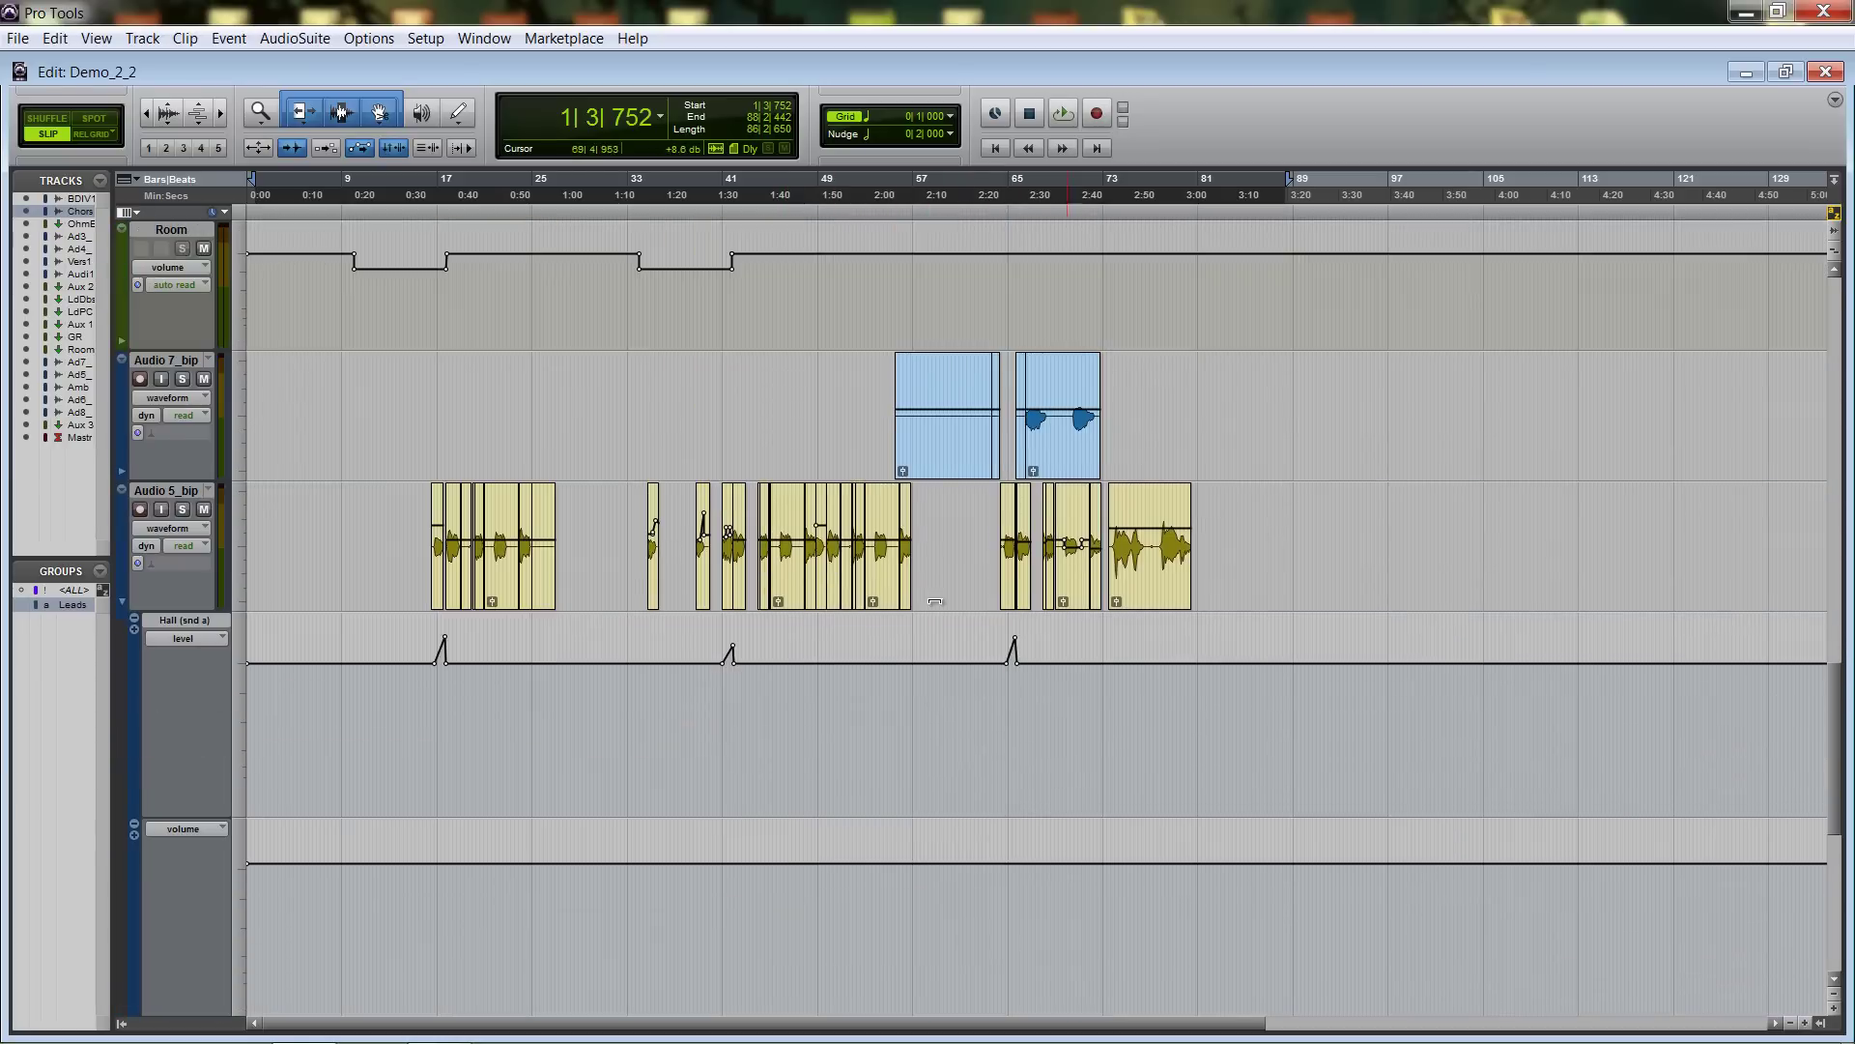
click(134, 824)
Solo the Chorus track and start playback at the first chorus, in bar 18.
scroll(889, 638, up, 4)
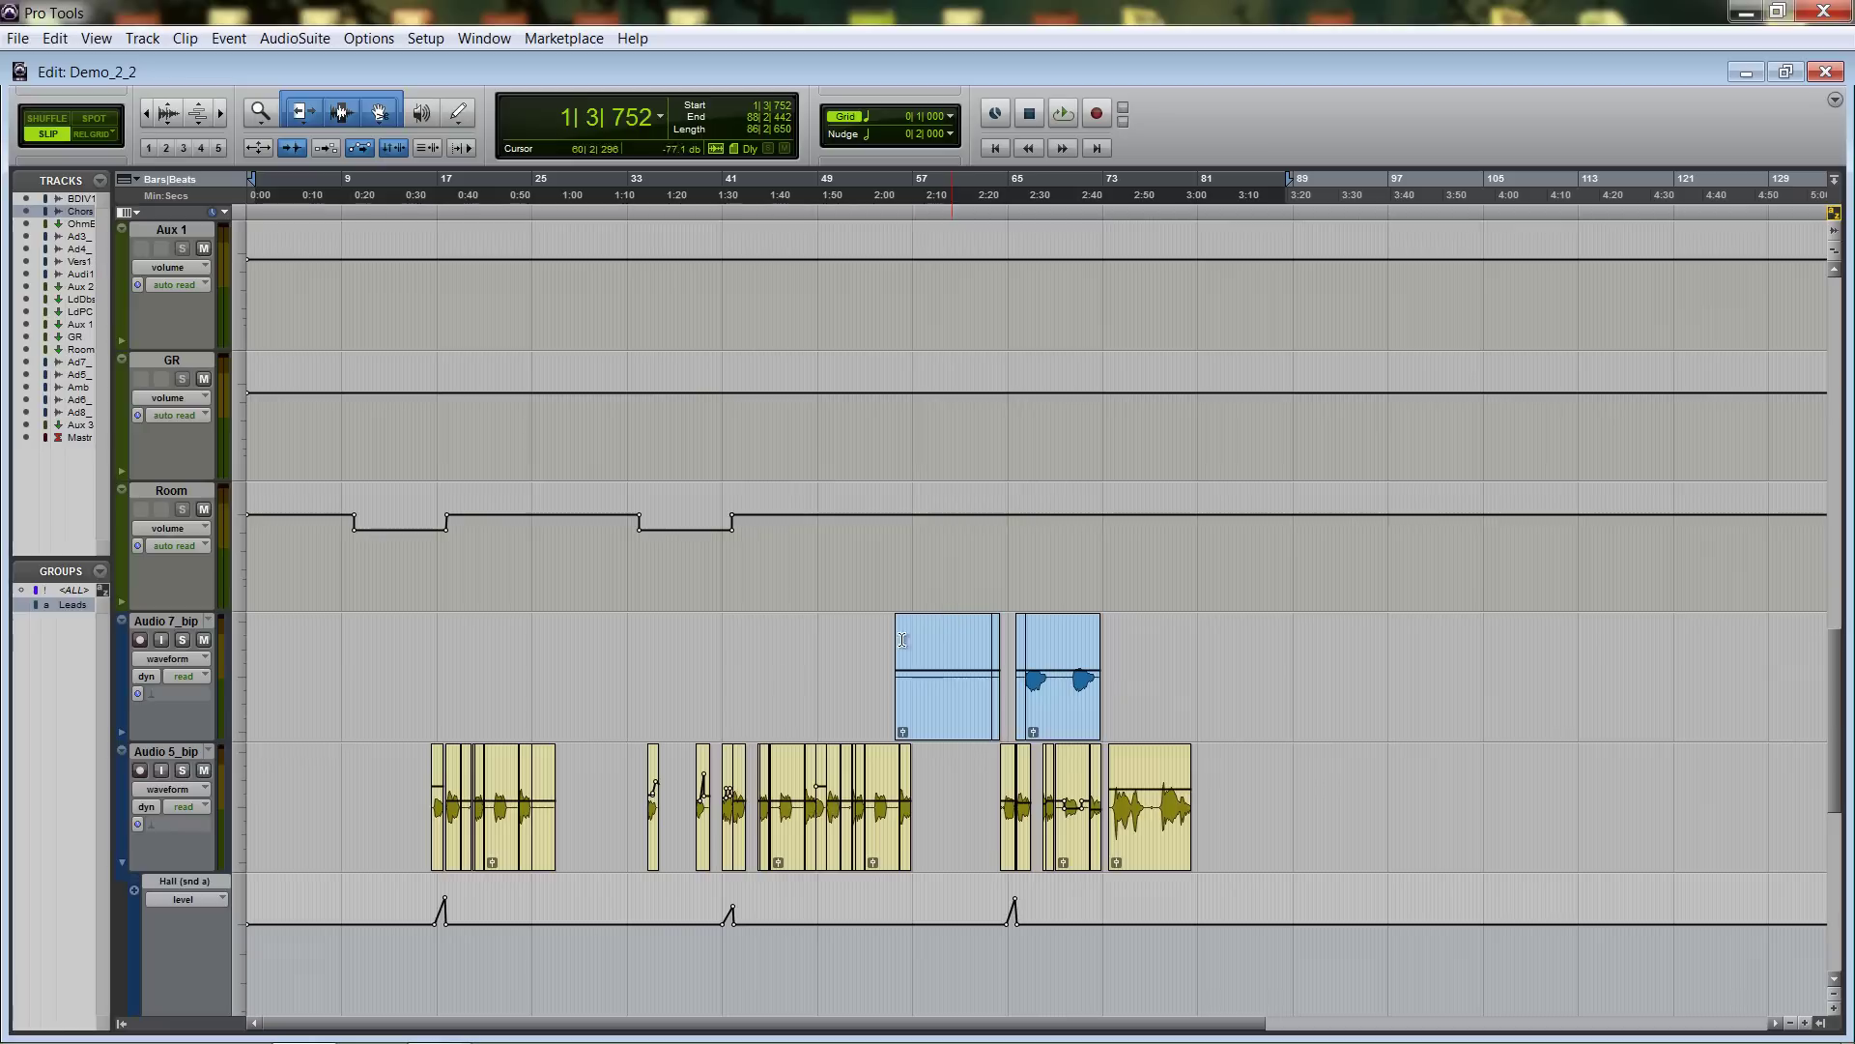
scroll(888, 642, up, 8)
scroll(888, 642, up, 12)
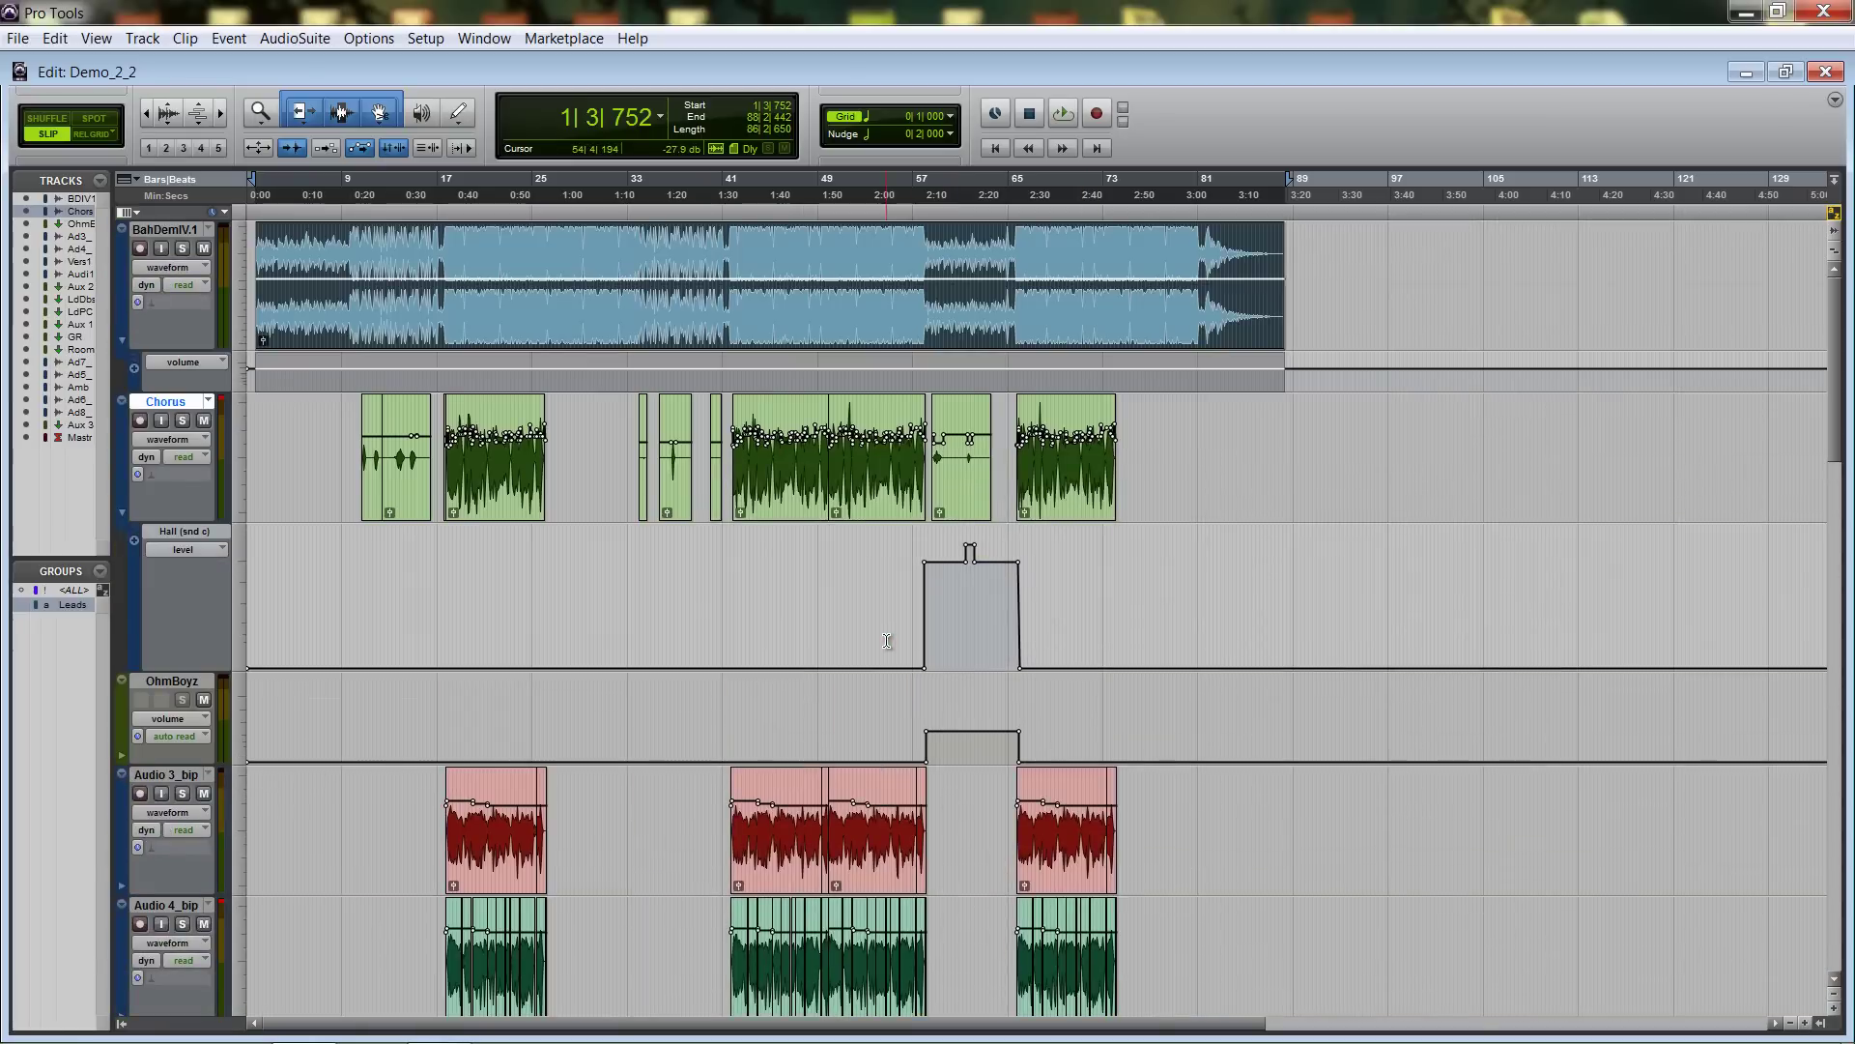
click(451, 194)
key(ctrl+])
key(ctrl+])
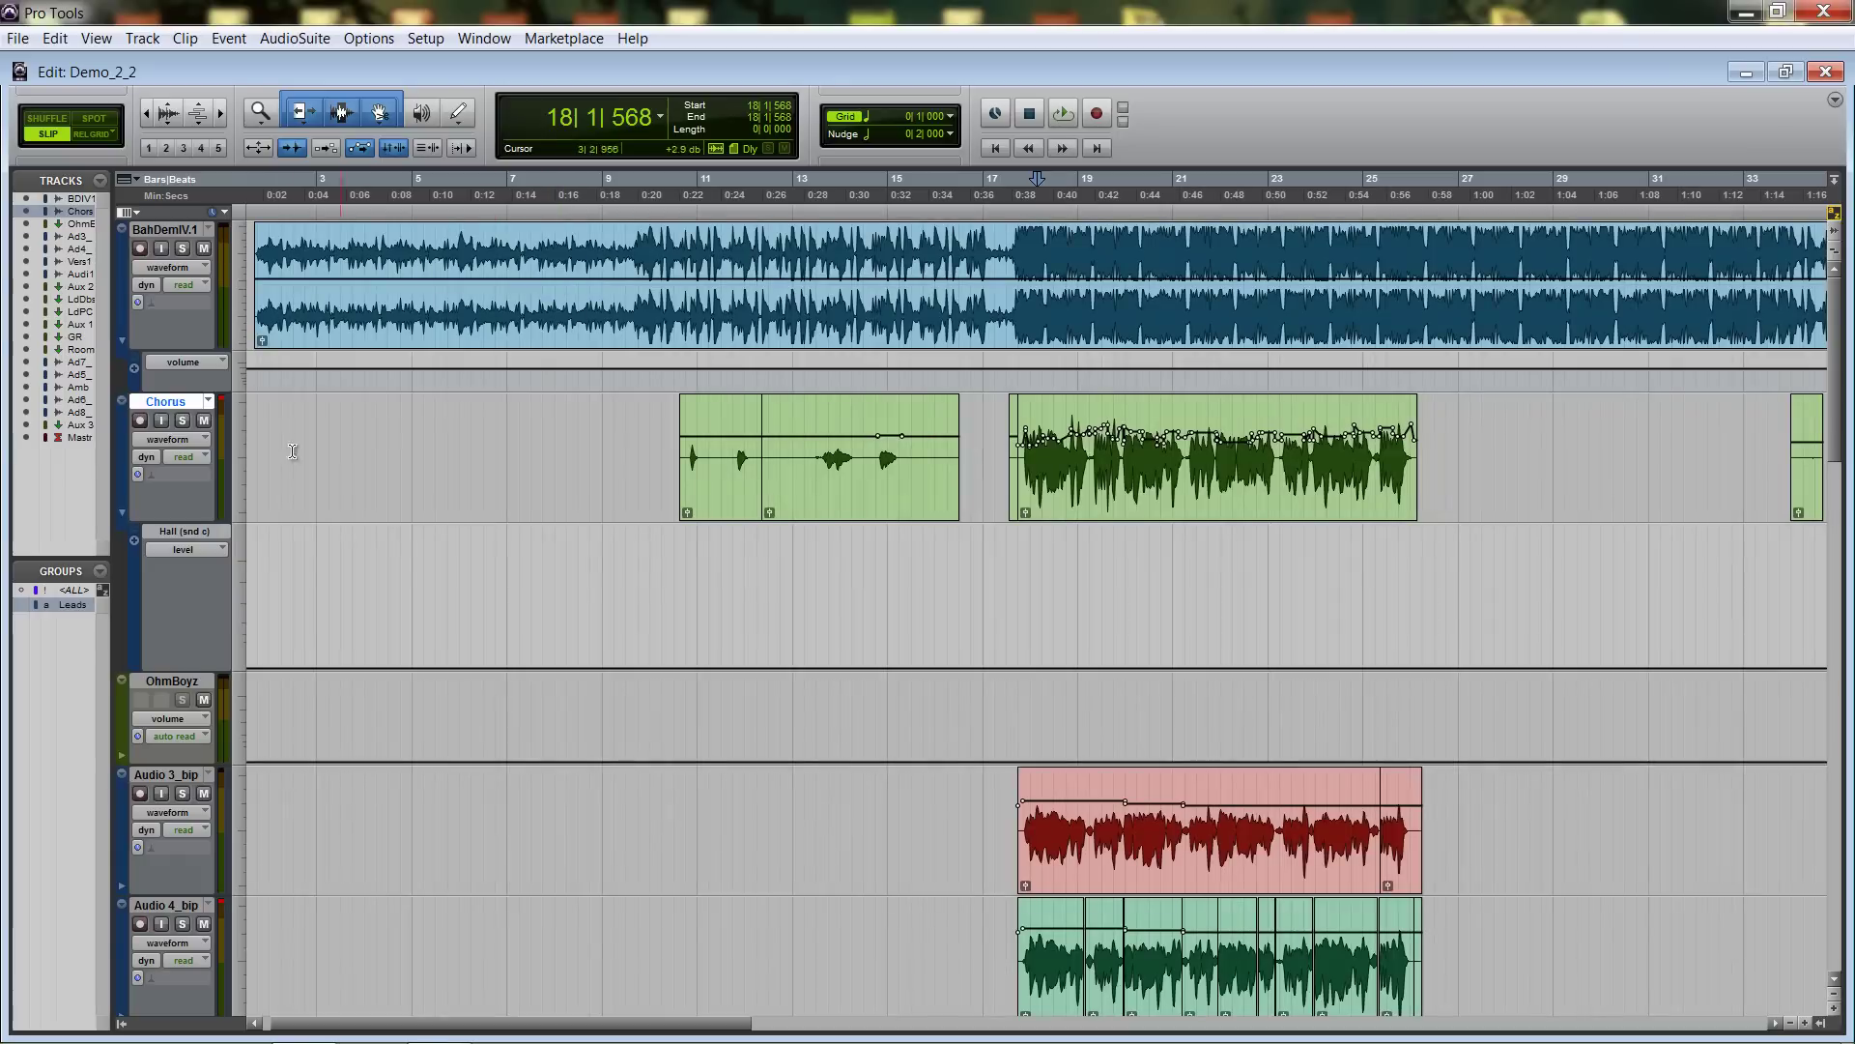
click(183, 420)
key(space)
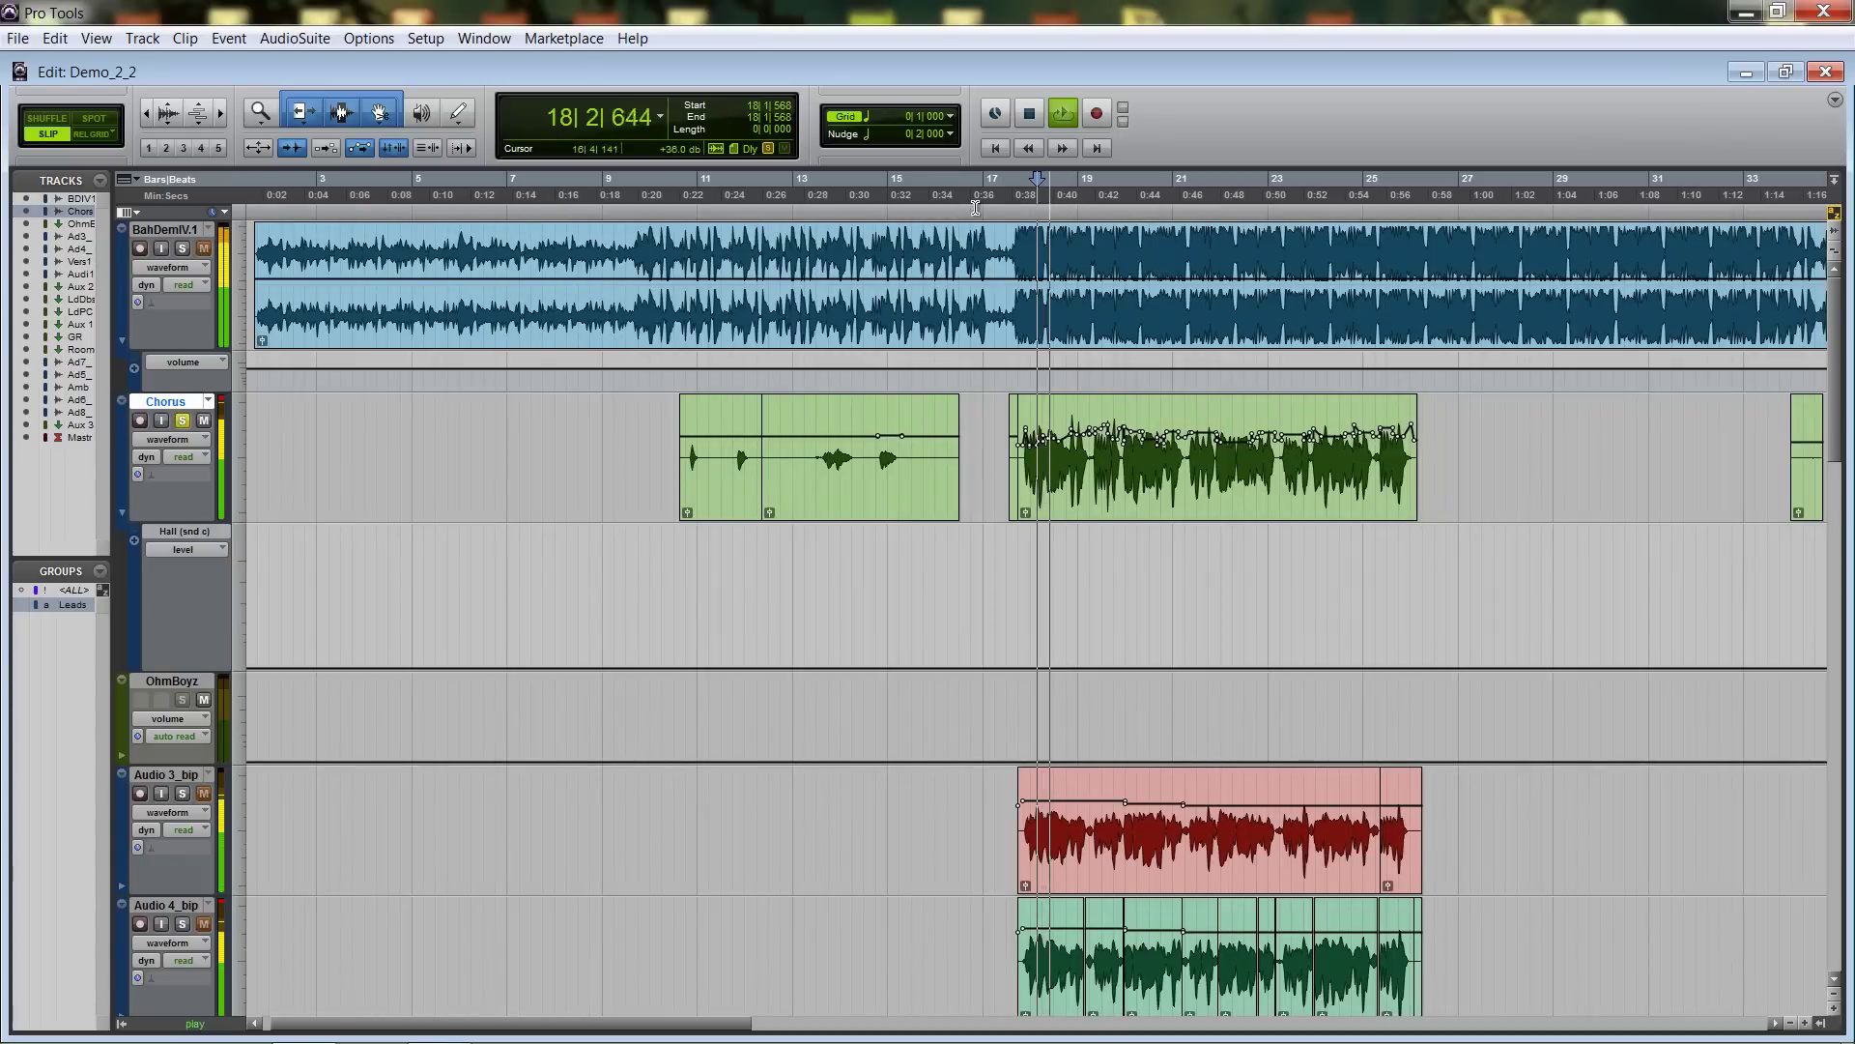
Restart playback at 17|3|772, listen through the first chorus while checking the clips on the other vocal tracks, and stop.
click(1017, 194)
key(ctrl+])
scroll(1050, 244, down, 6)
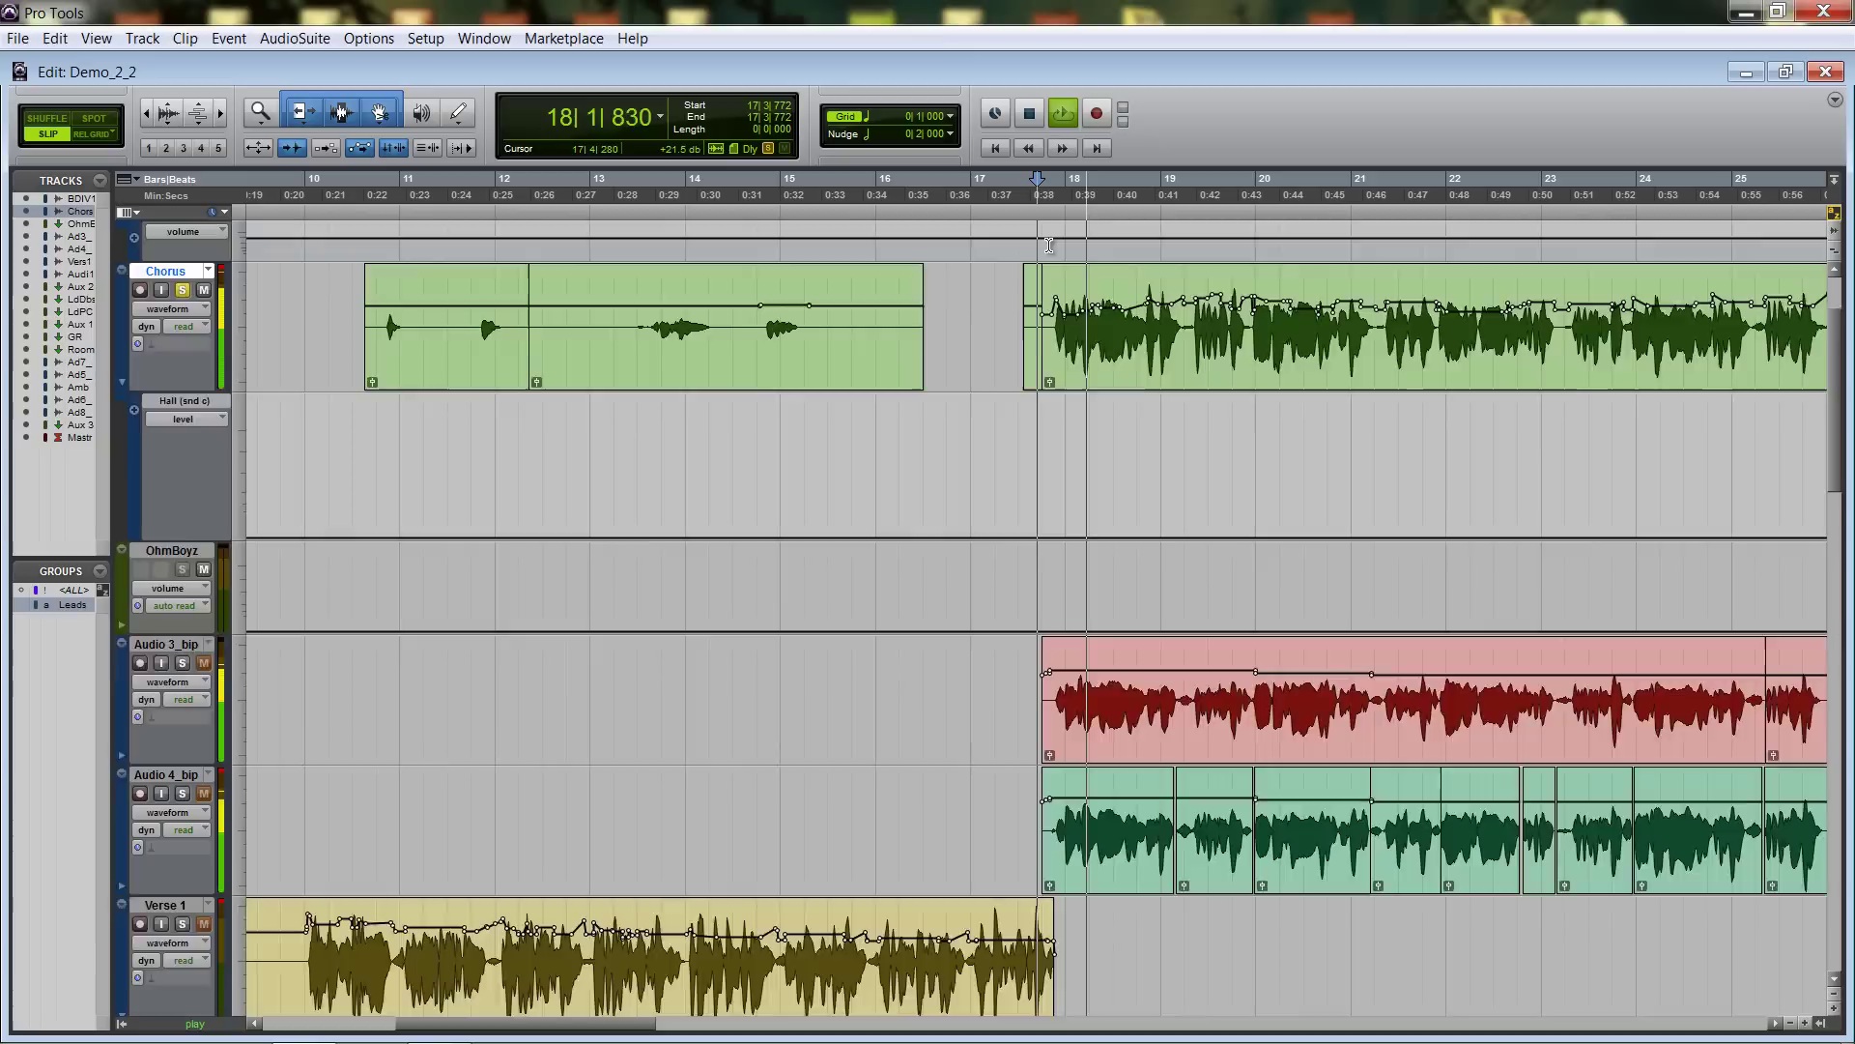
scroll(1050, 245, up, 4)
scroll(1050, 245, up, 2)
scroll(1049, 245, right, 3)
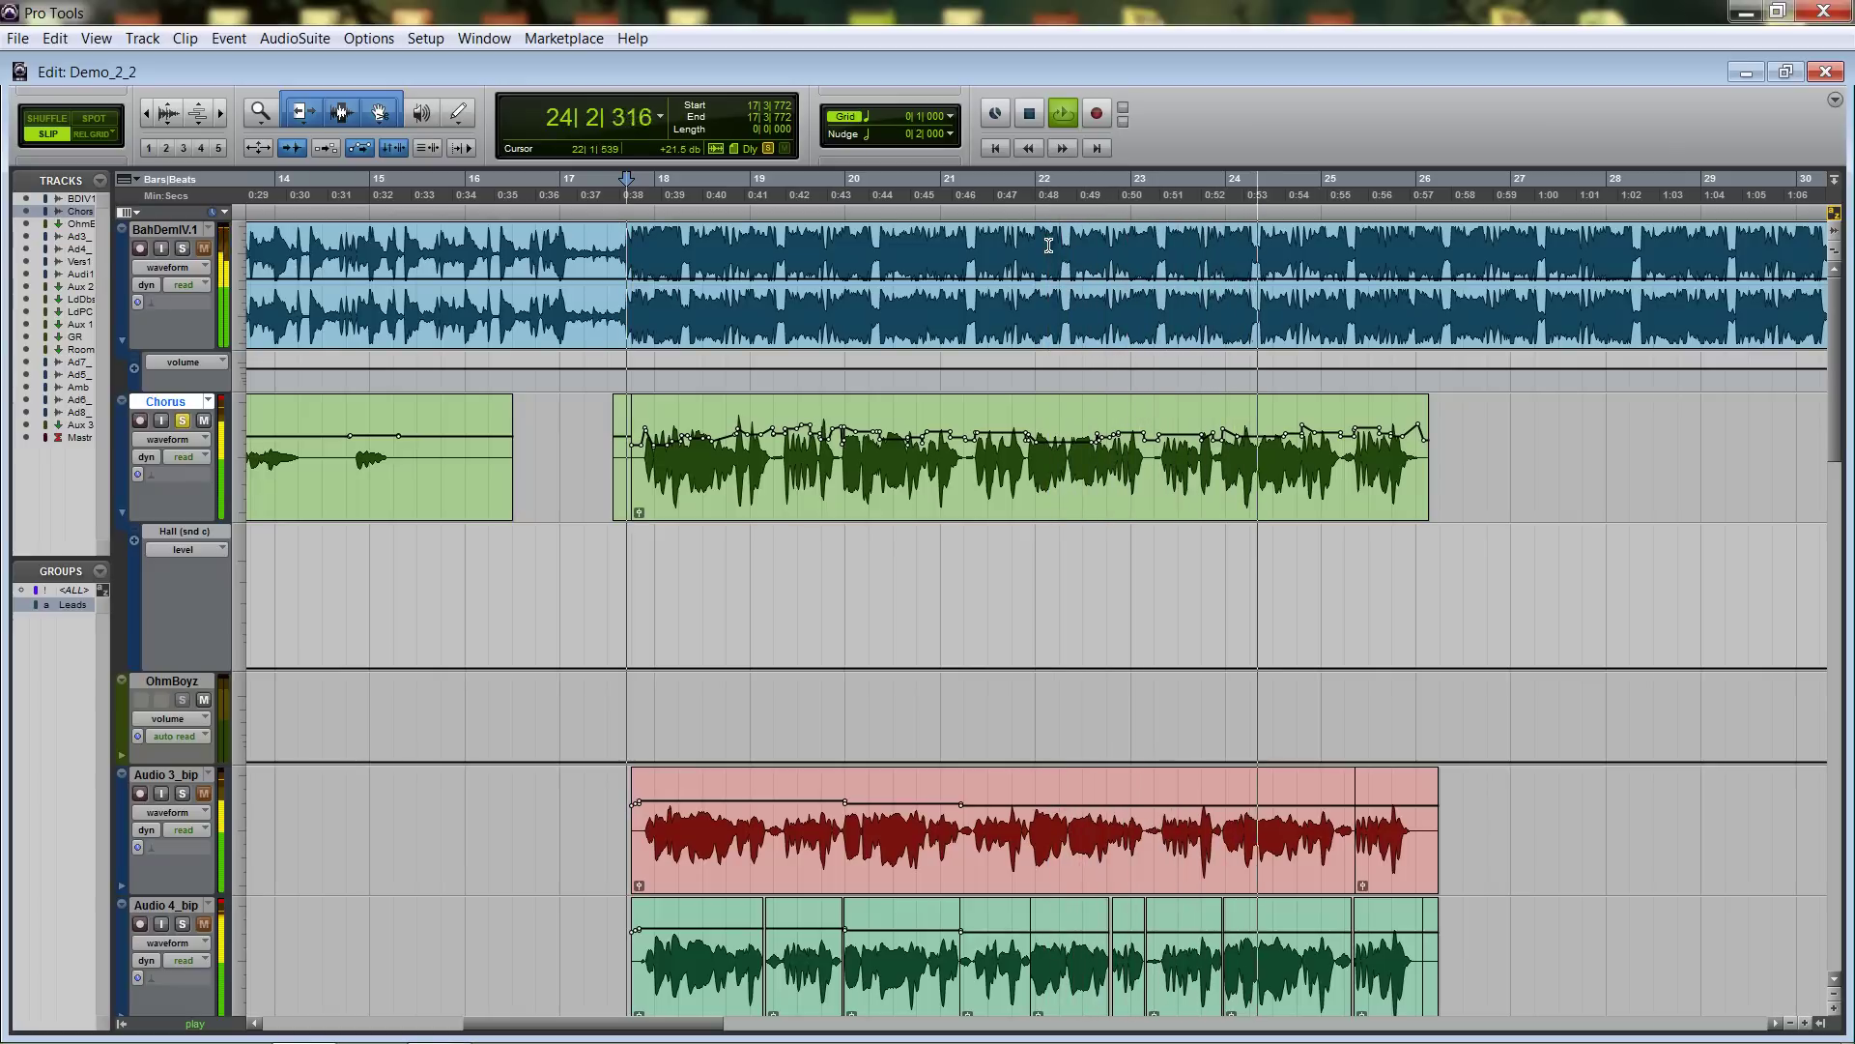
scroll(1049, 246, down, 5)
scroll(1049, 246, down, 5)
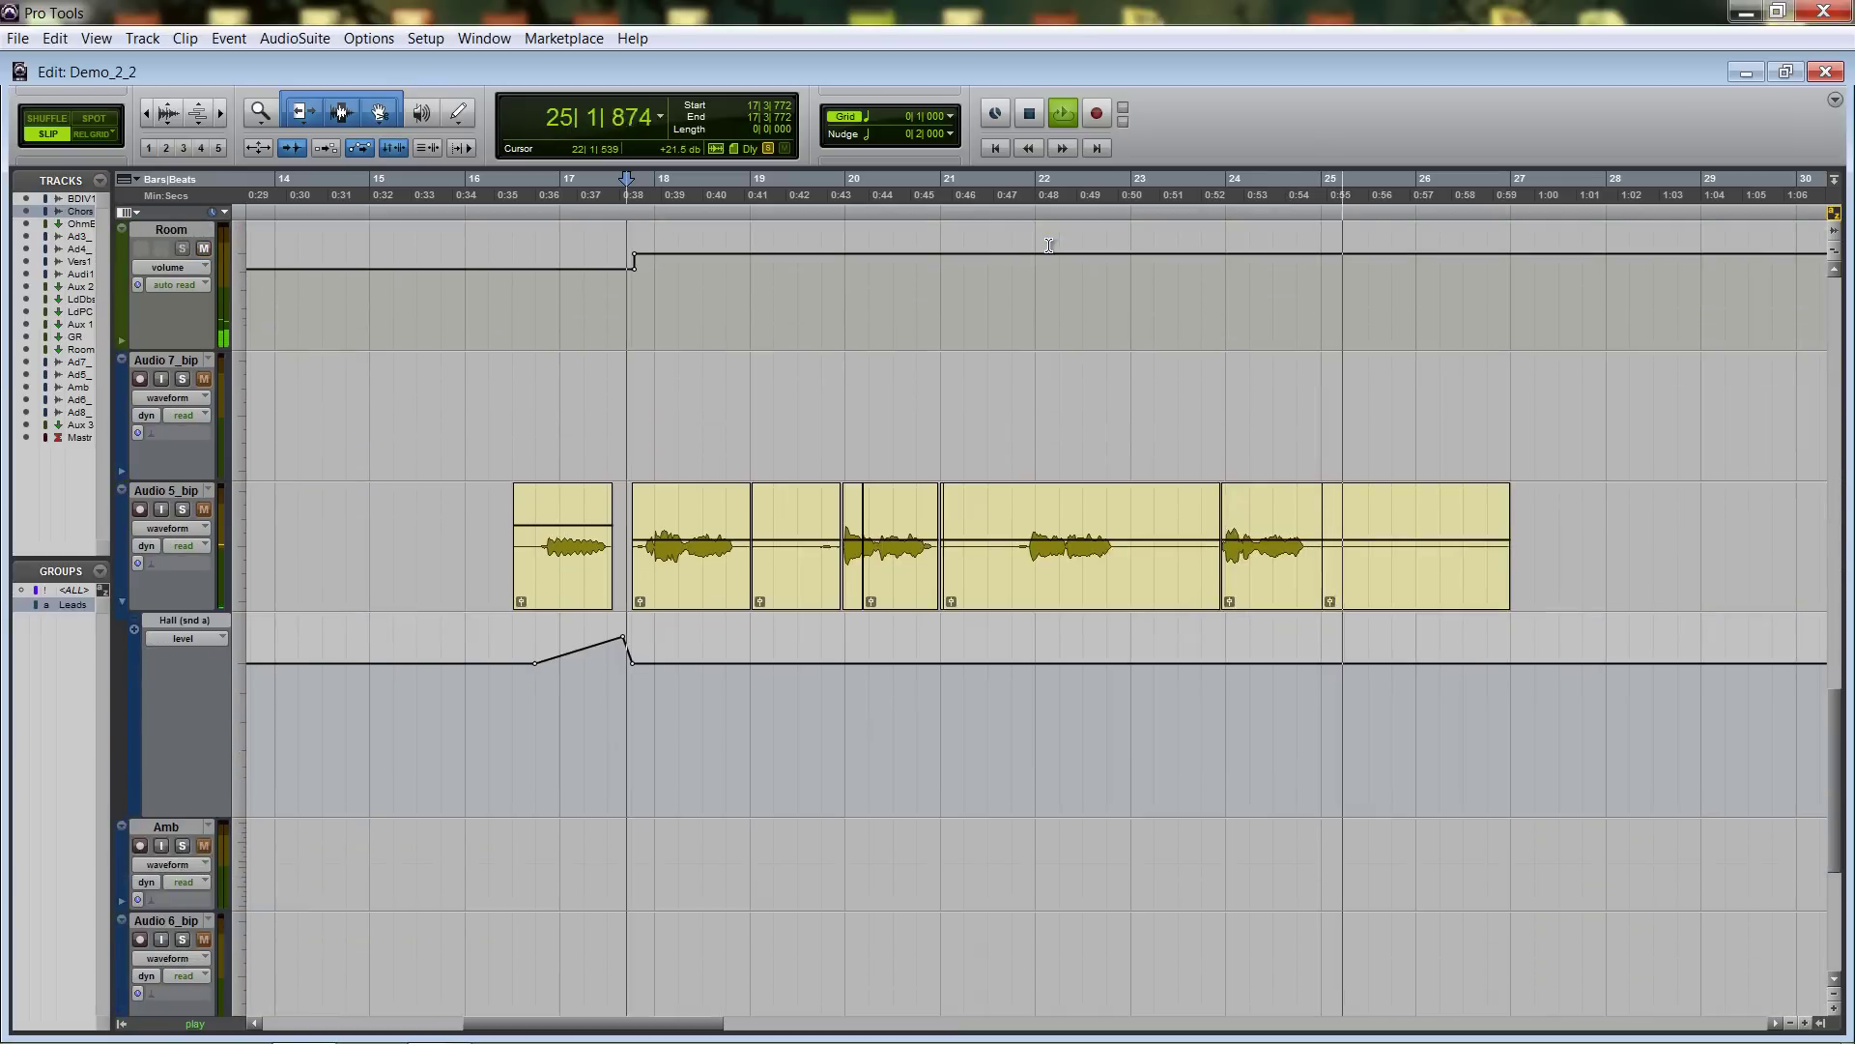
scroll(1049, 246, up, 10)
key(space)
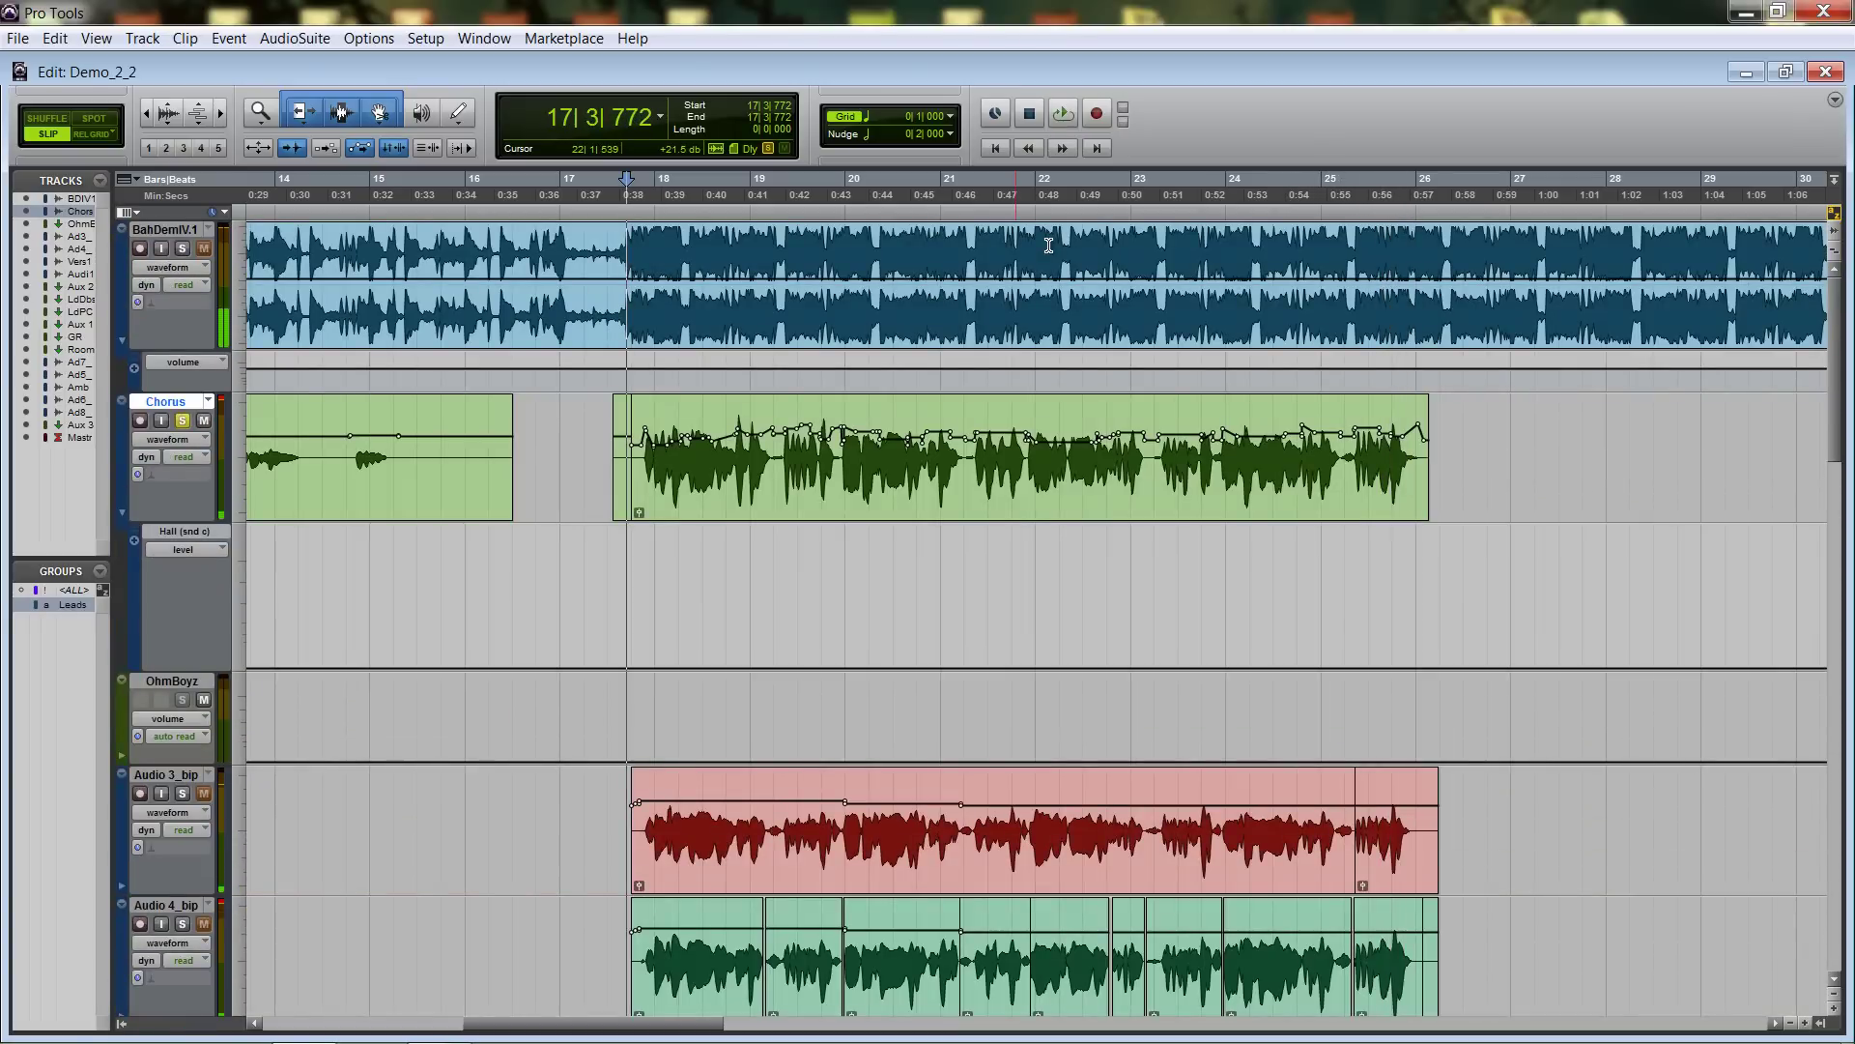
Bypass all inserts and sends on the Chorus channel in the mixer, mute Aux 3, and play the result.
key(ctrl+equal)
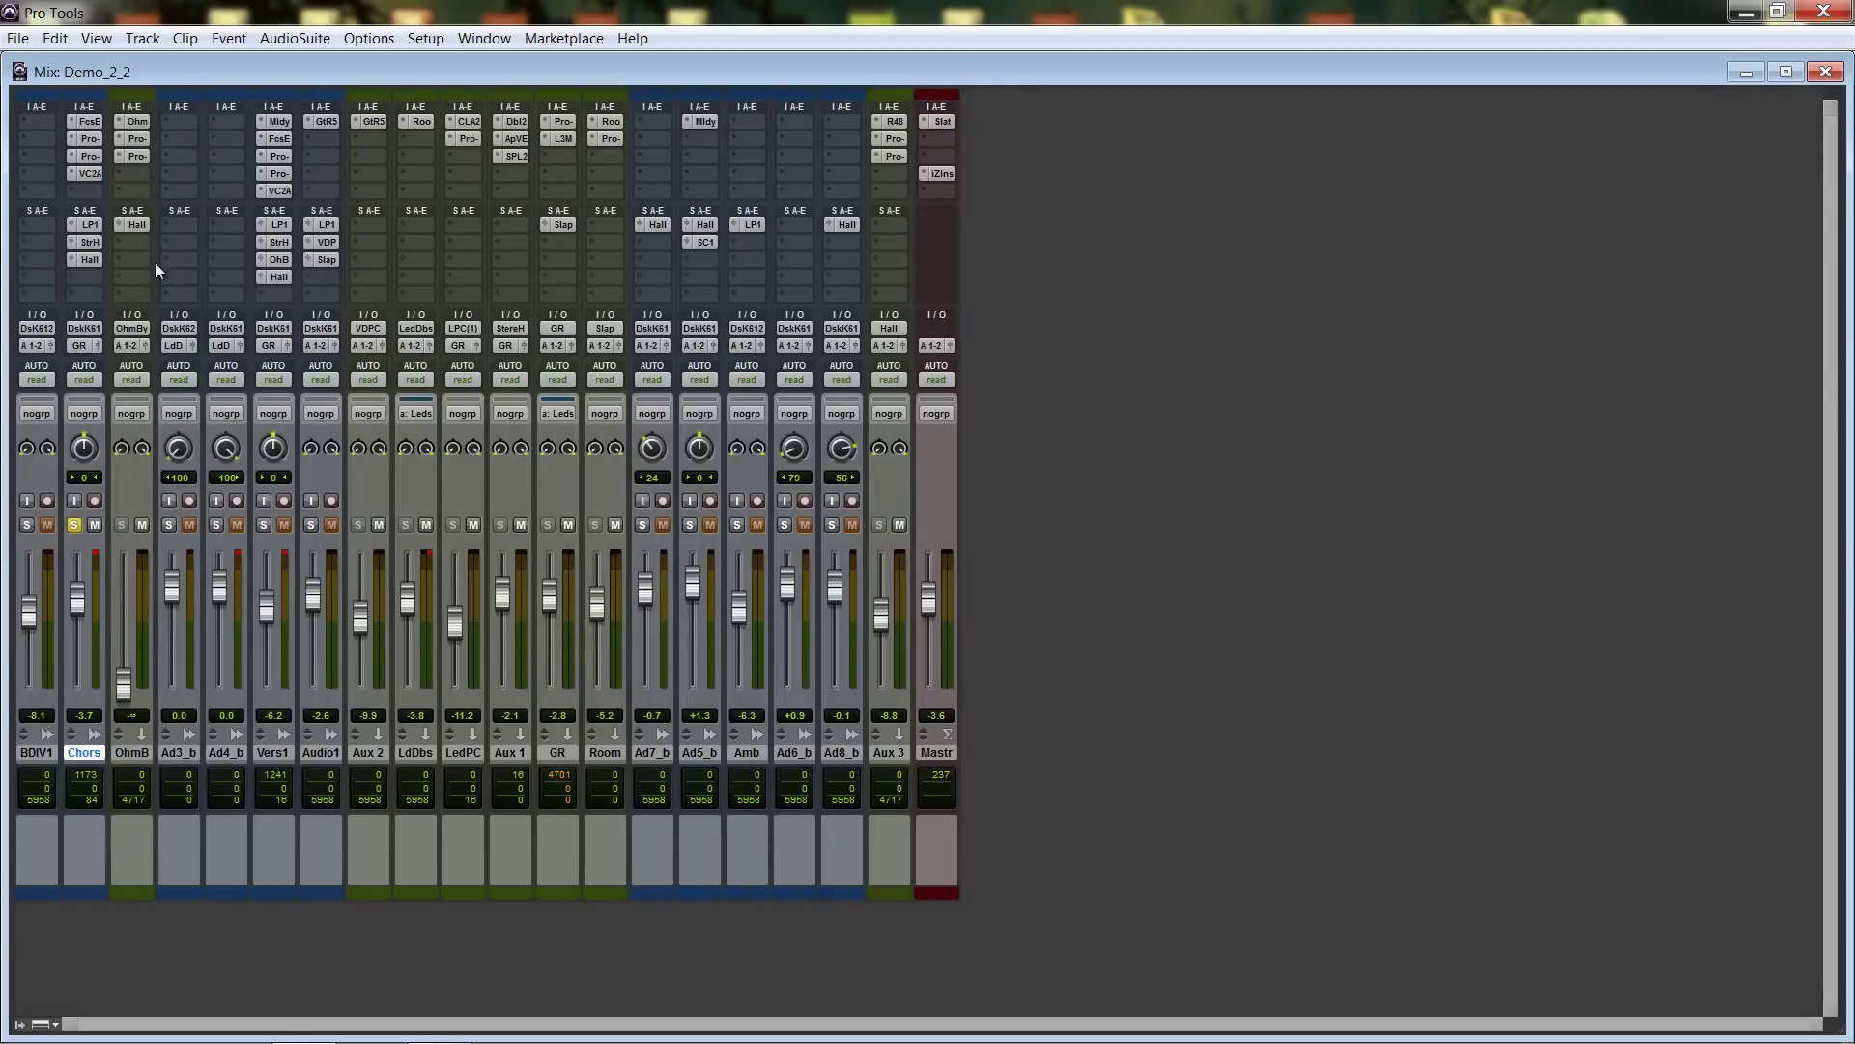
click(89, 121)
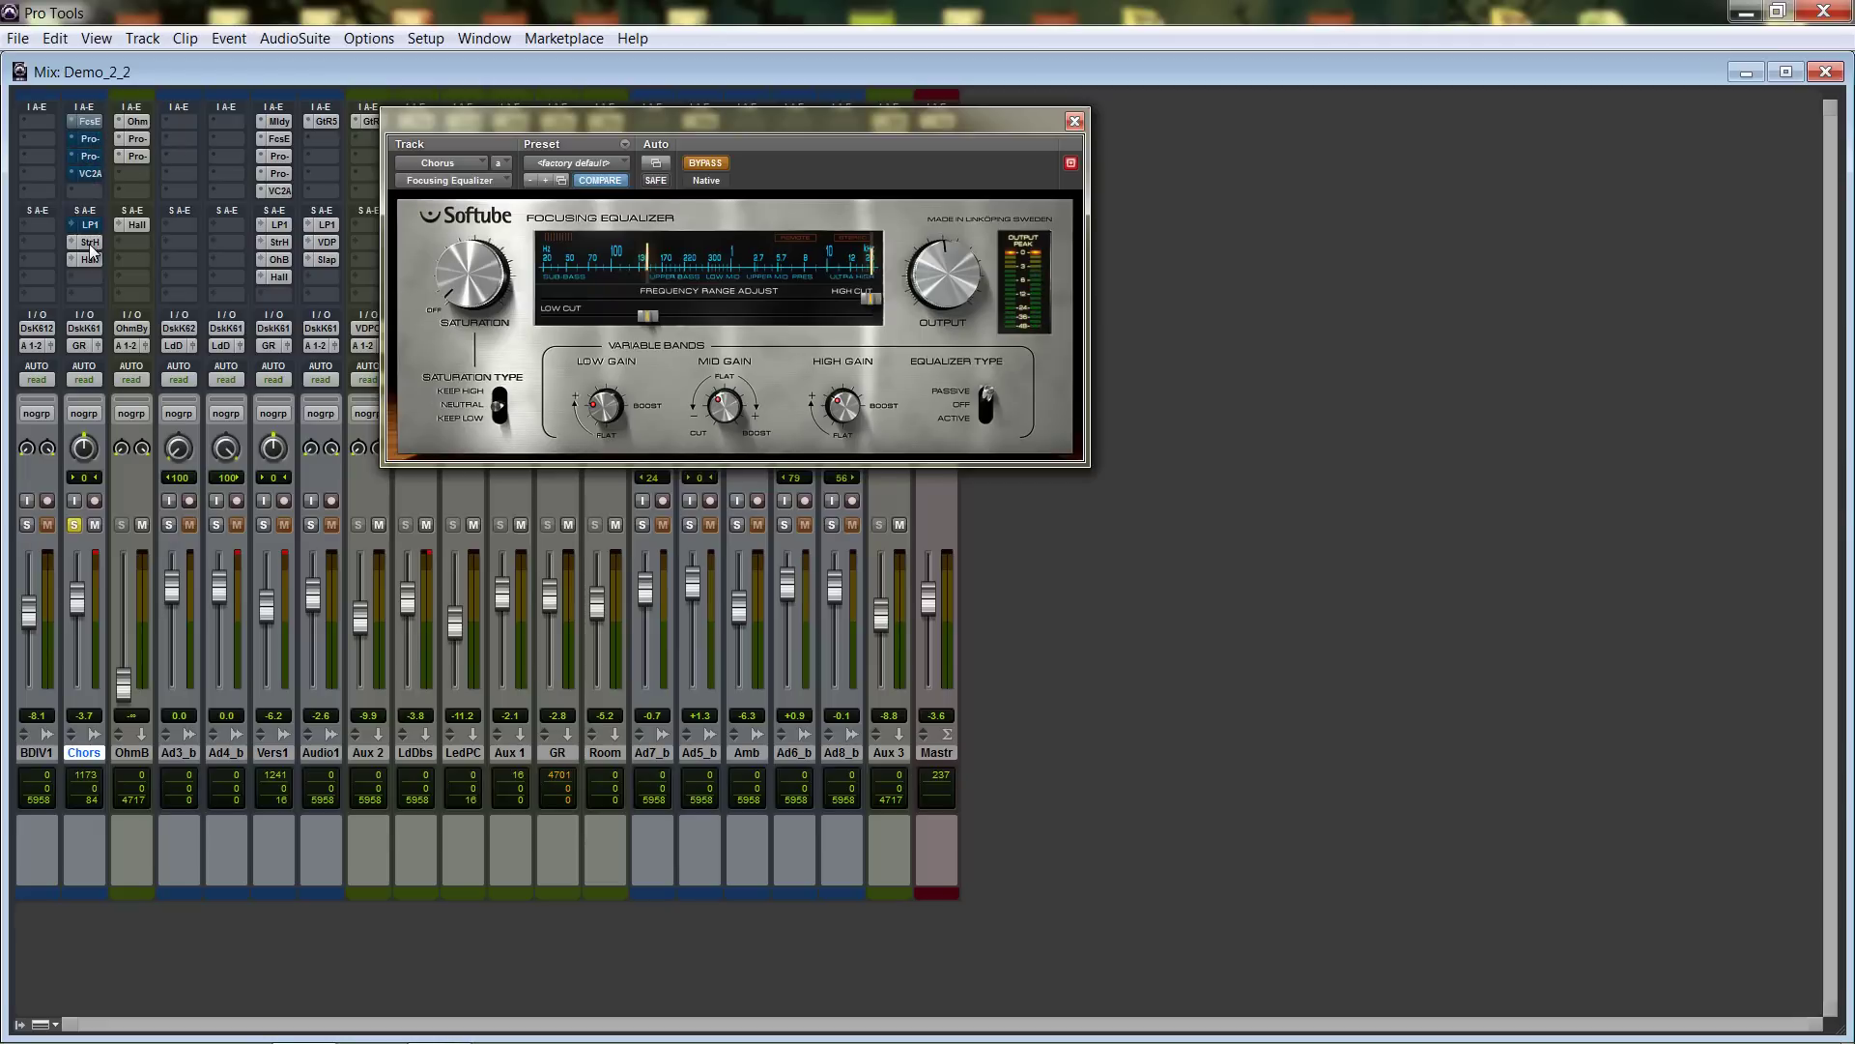
click(1074, 121)
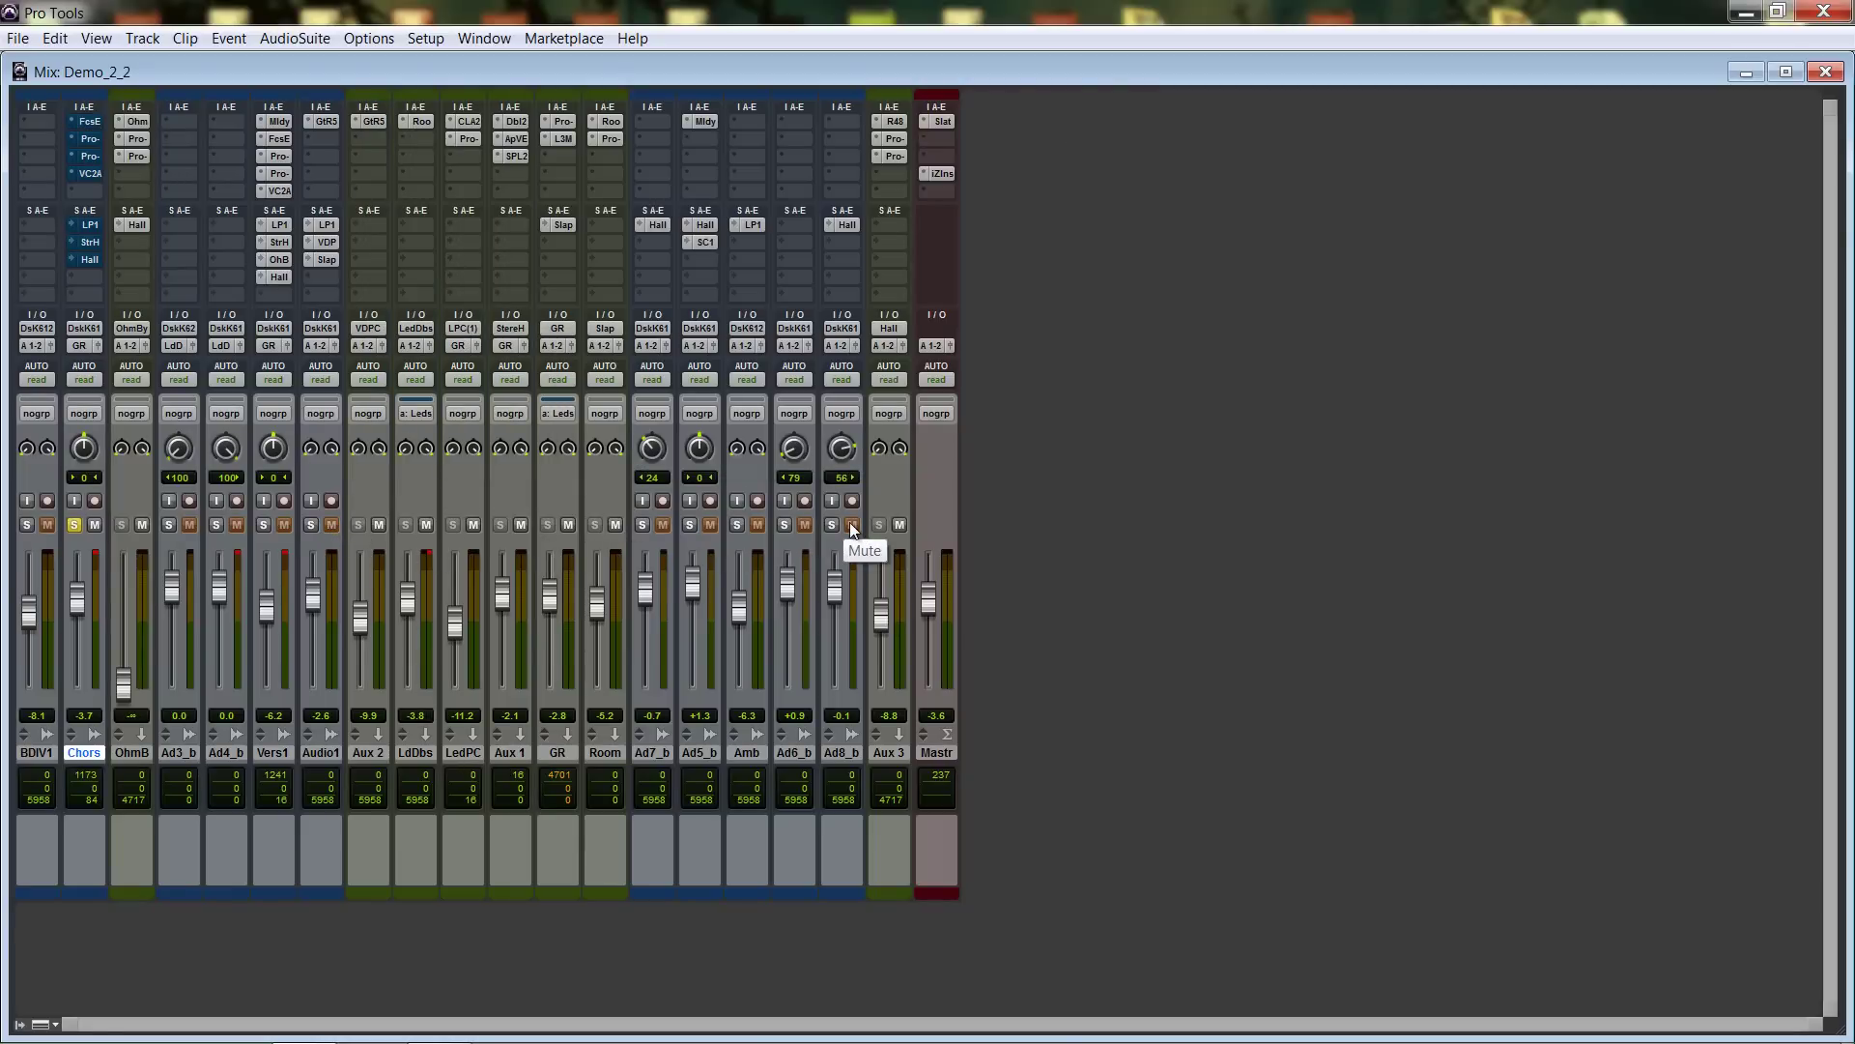
click(900, 525)
key(space)
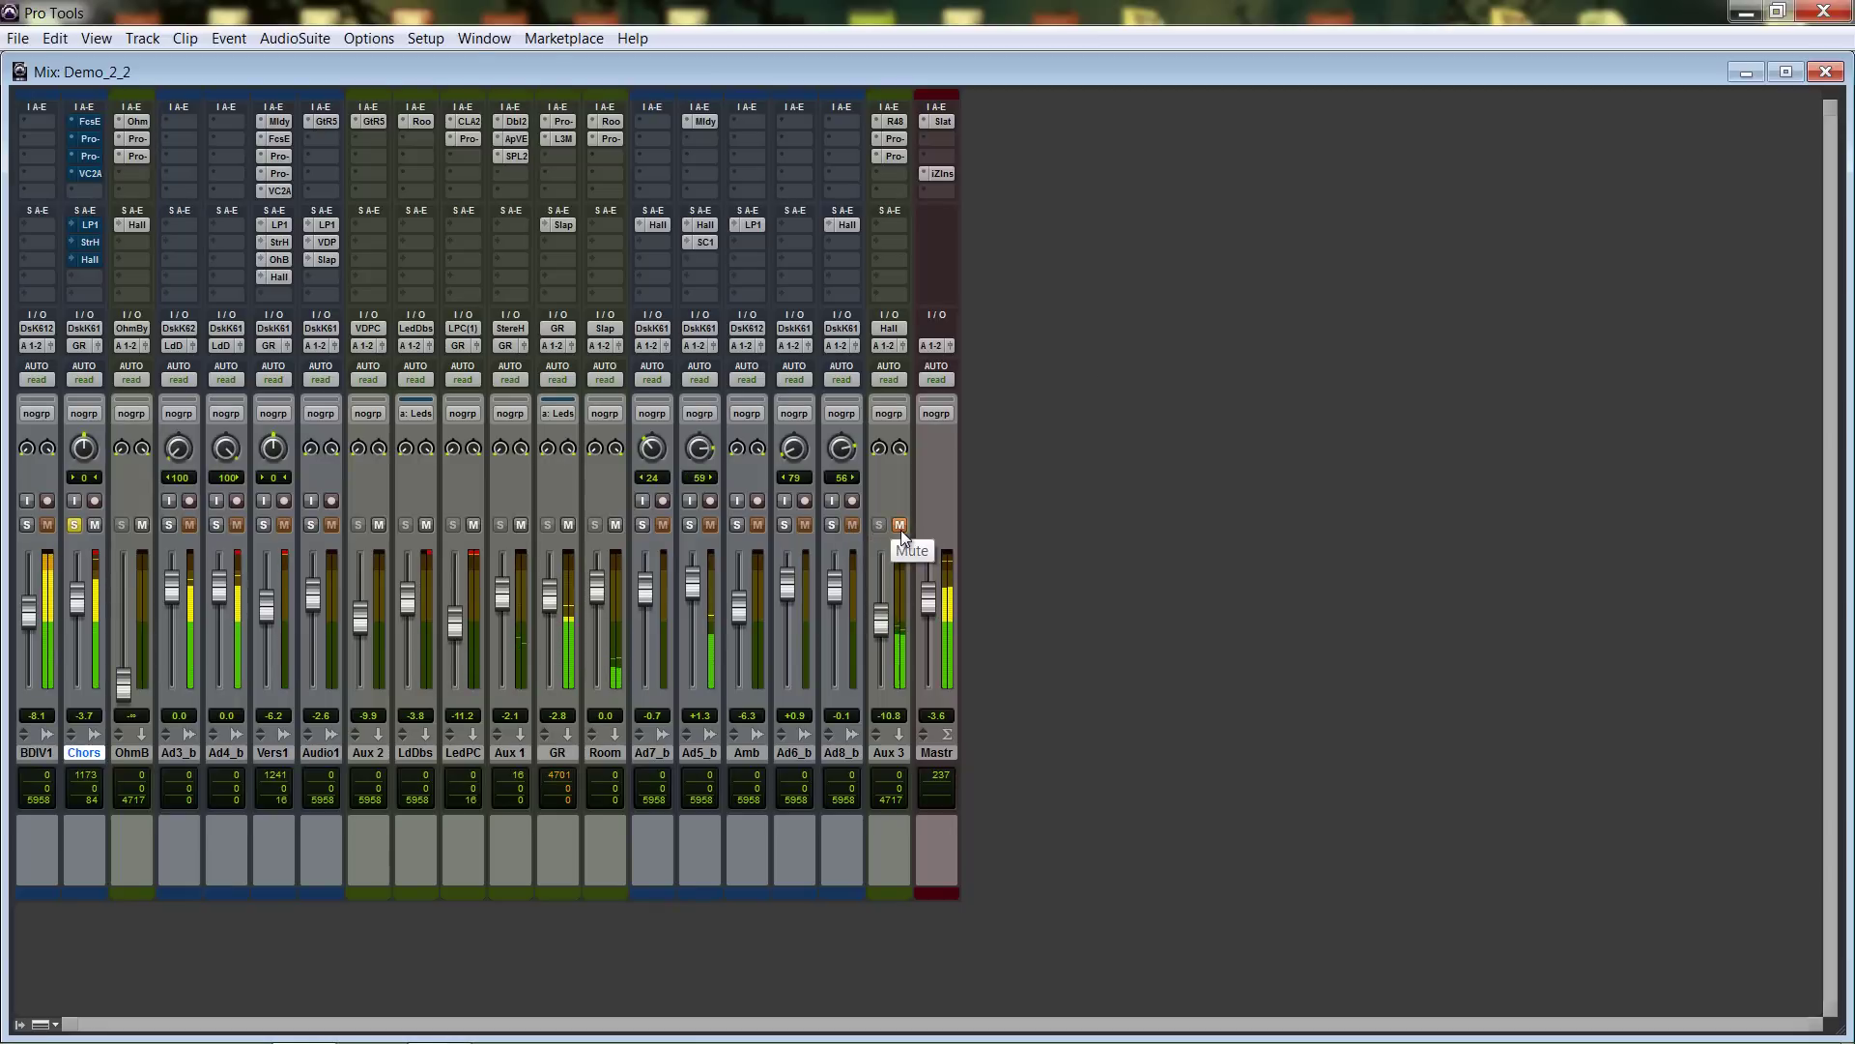
Return to the Edit window and start playback at beat 4 of bar 17, just before the chorus vocal begins.
key(ctrl+equal)
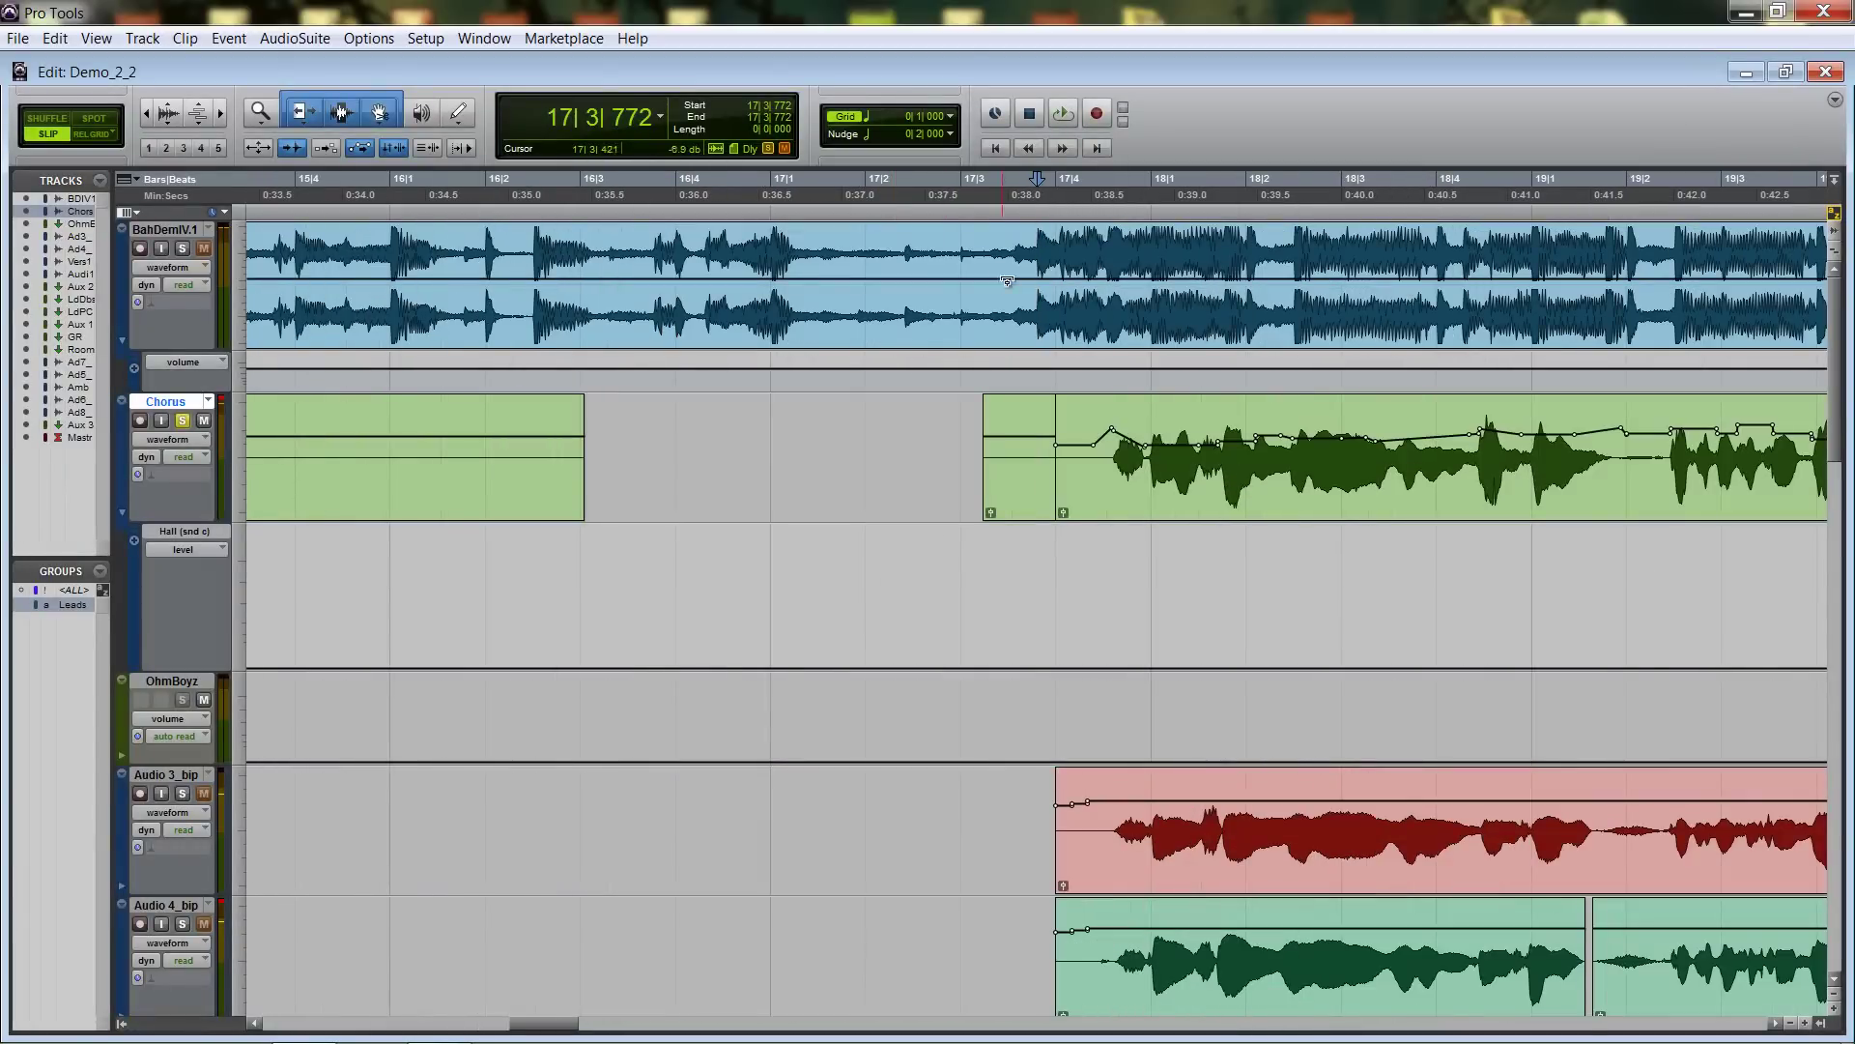
click(1065, 194)
key(ctrl+bracketleft)
key(ctrl+bracketleft)
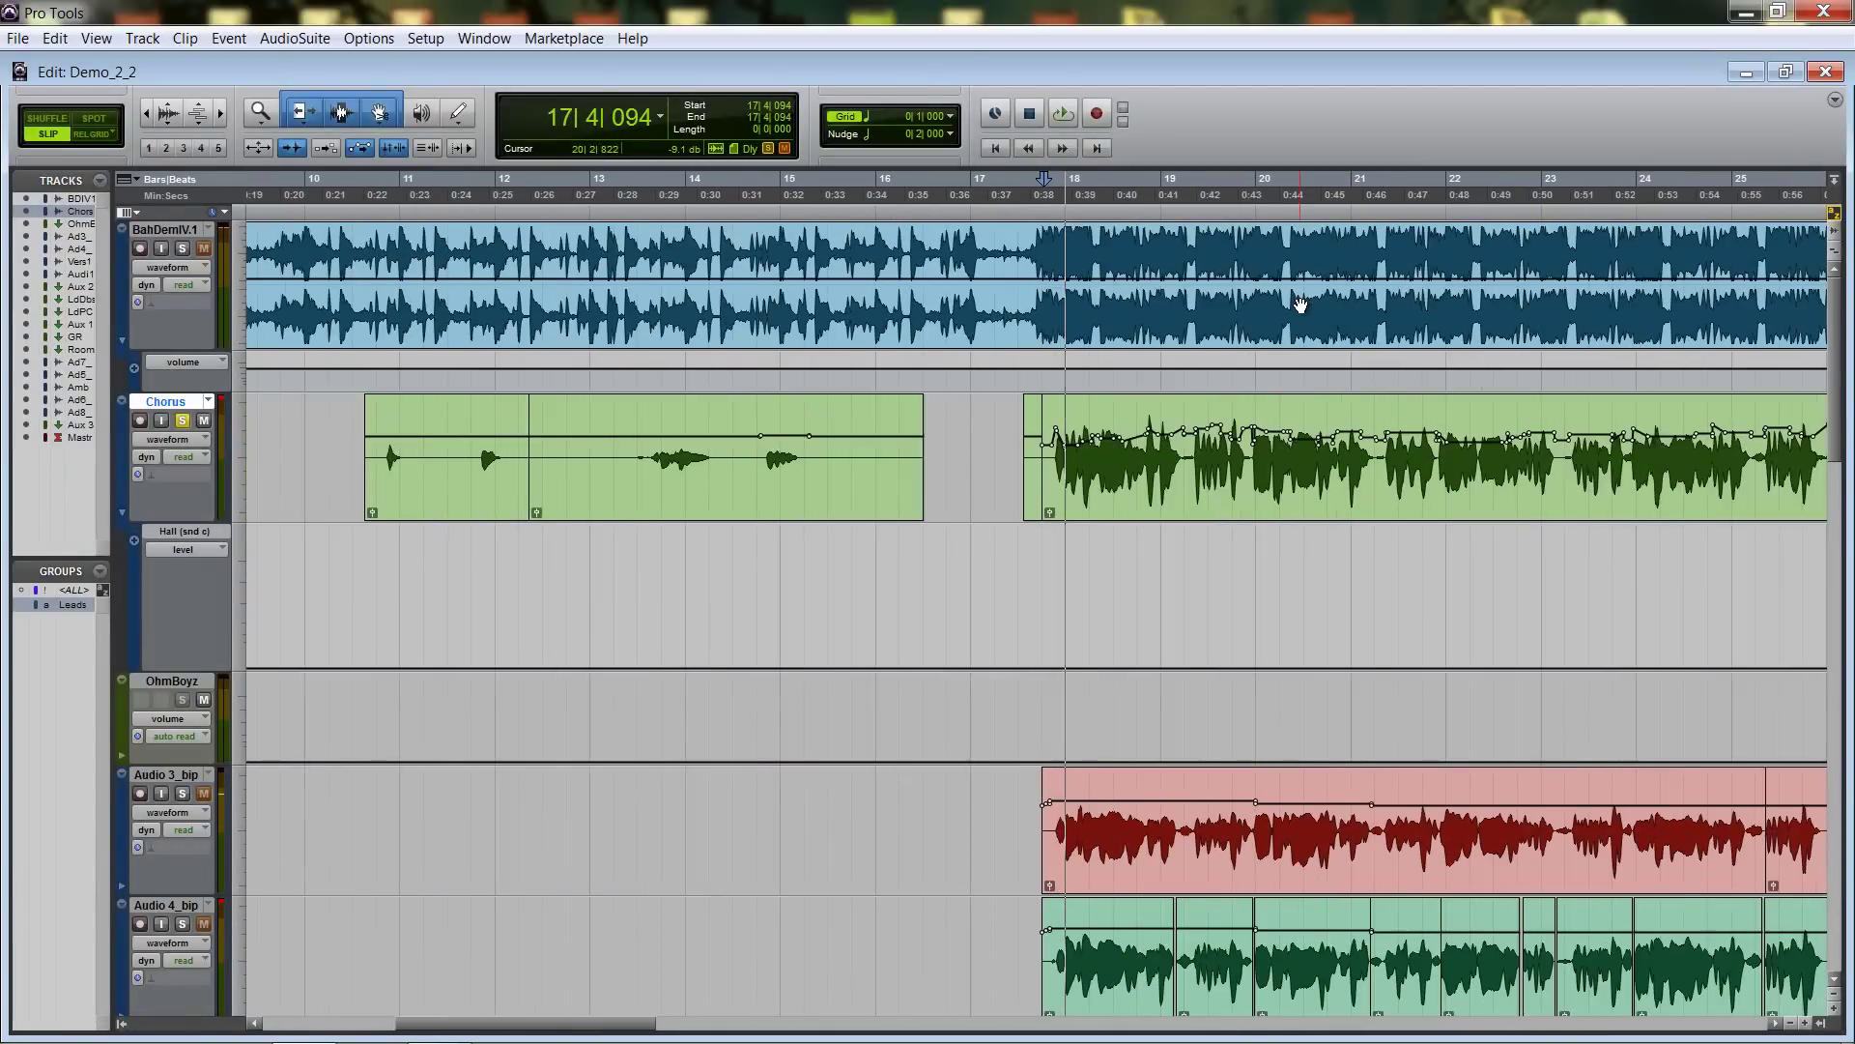
key(space)
key(space)
key(ctrl+bracketright)
key(ctrl+bracketright)
key(ctrl+bracketright)
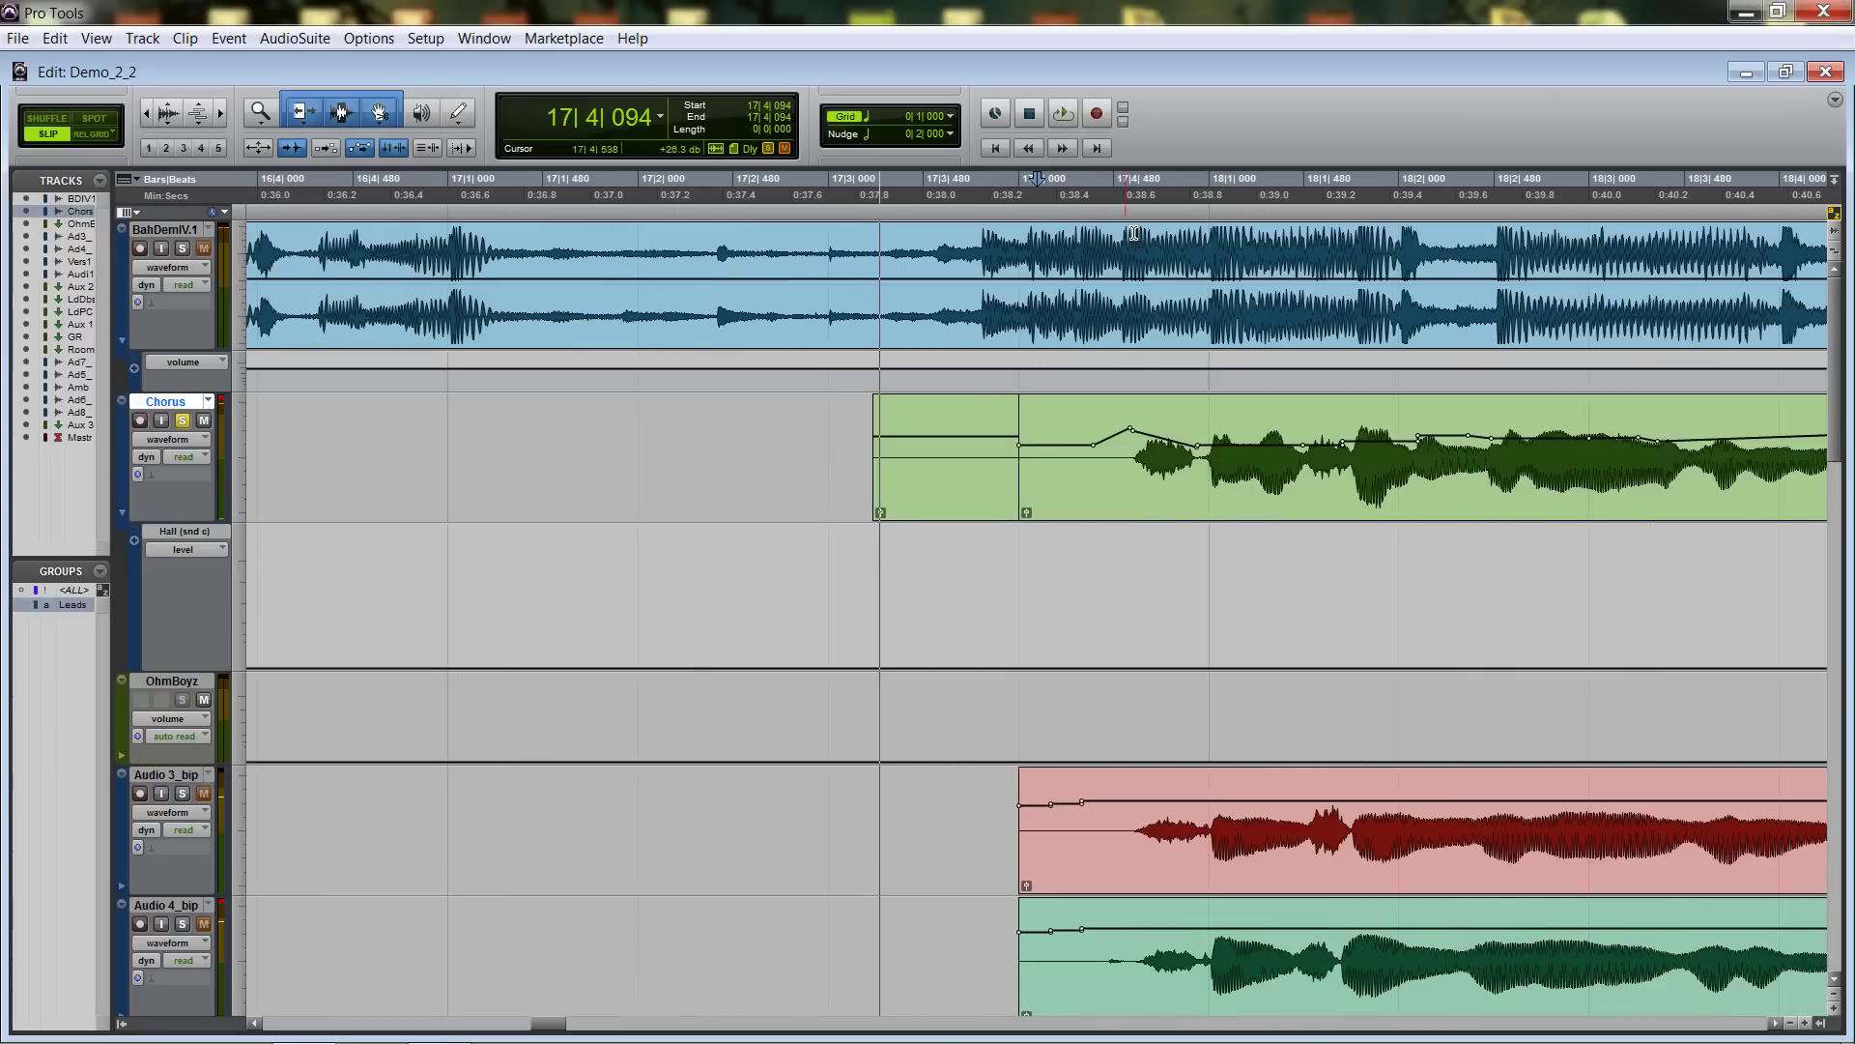
click(1098, 197)
key(space)
key(ctrl+bracketleft)
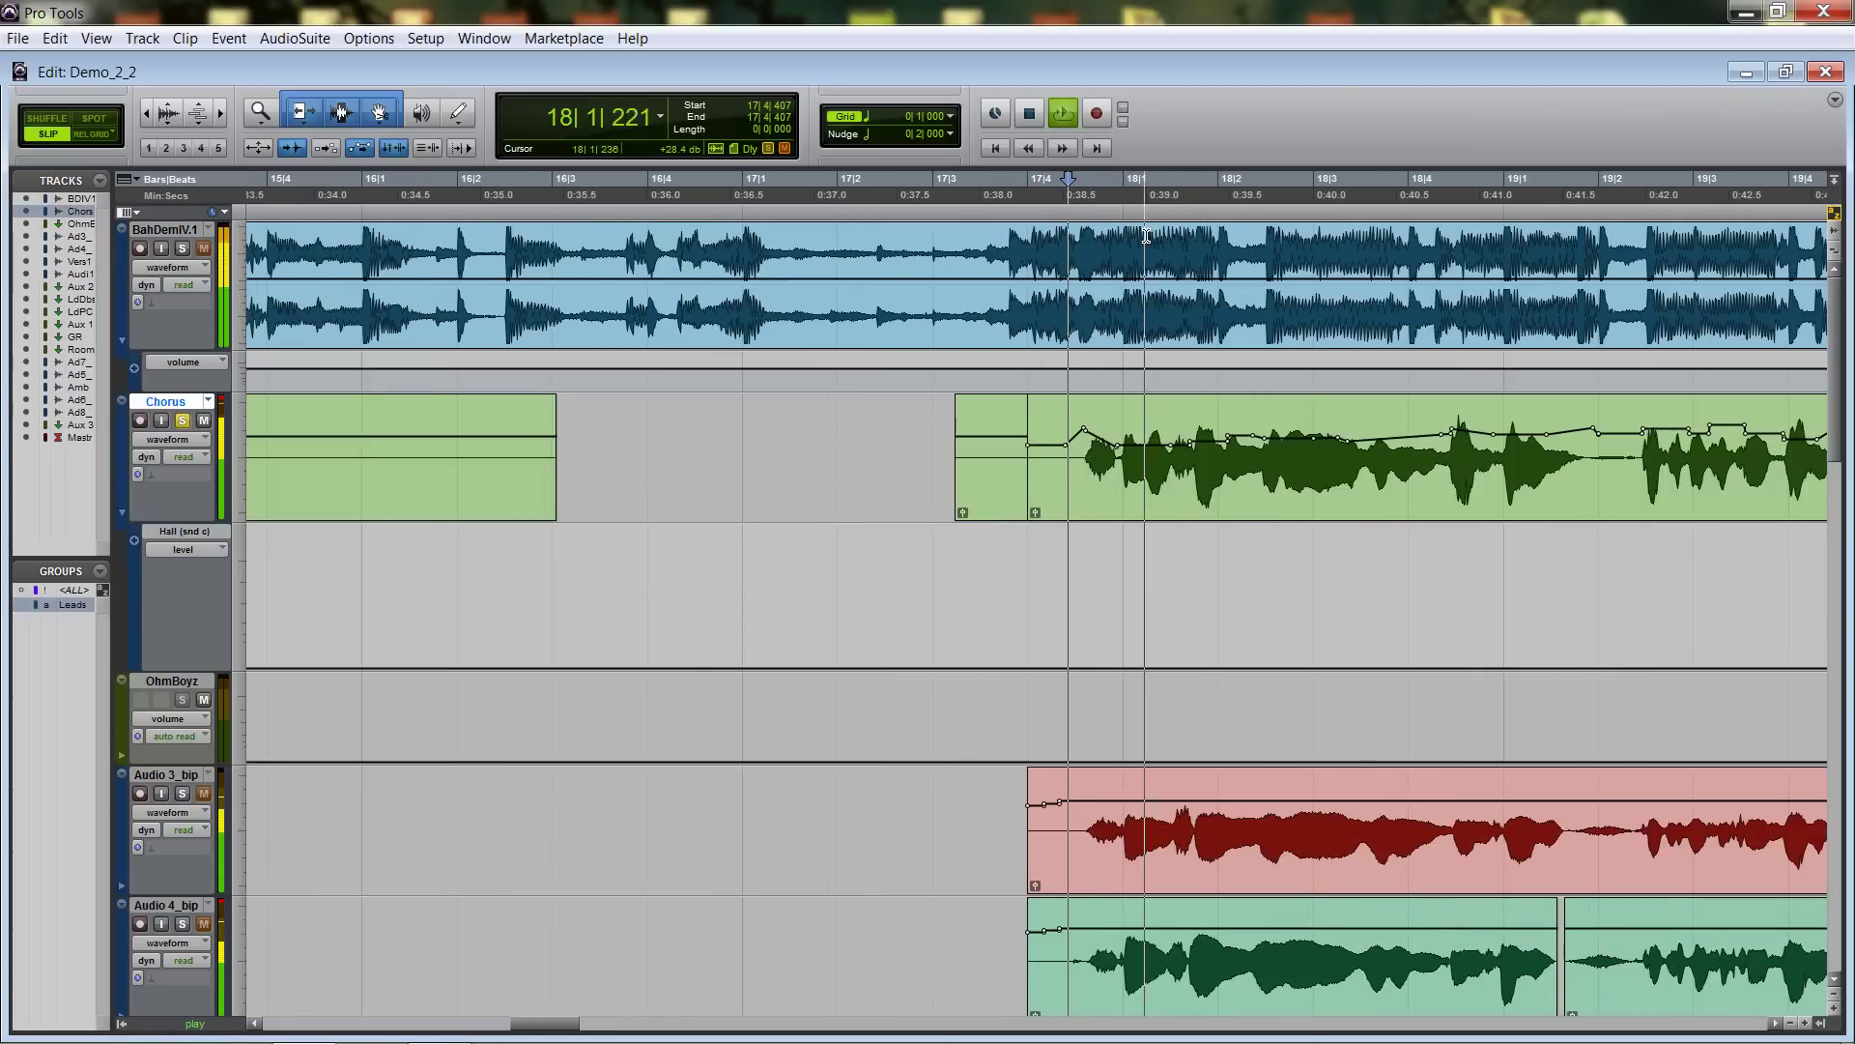
Check the channel levels in the mixer during playback, return to the Edit window, and stop at the end of the first chorus.
key(ctrl+equal)
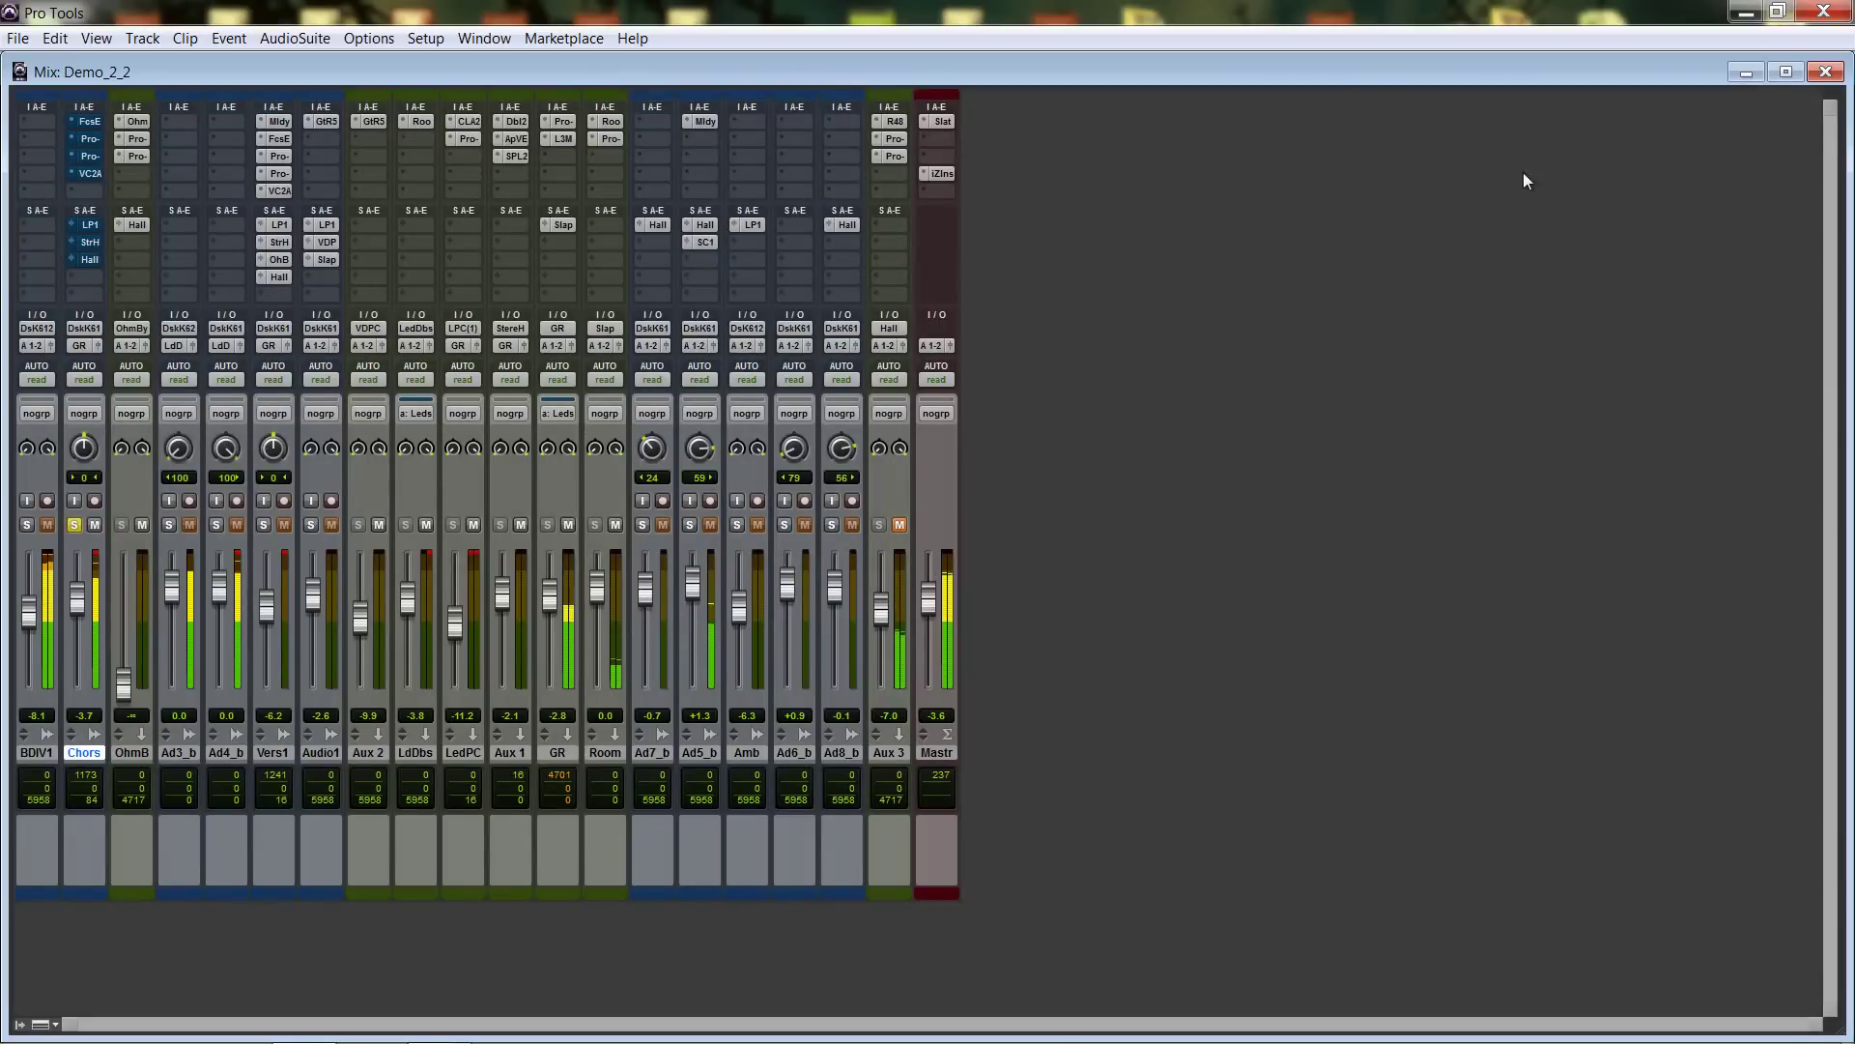
click(1825, 72)
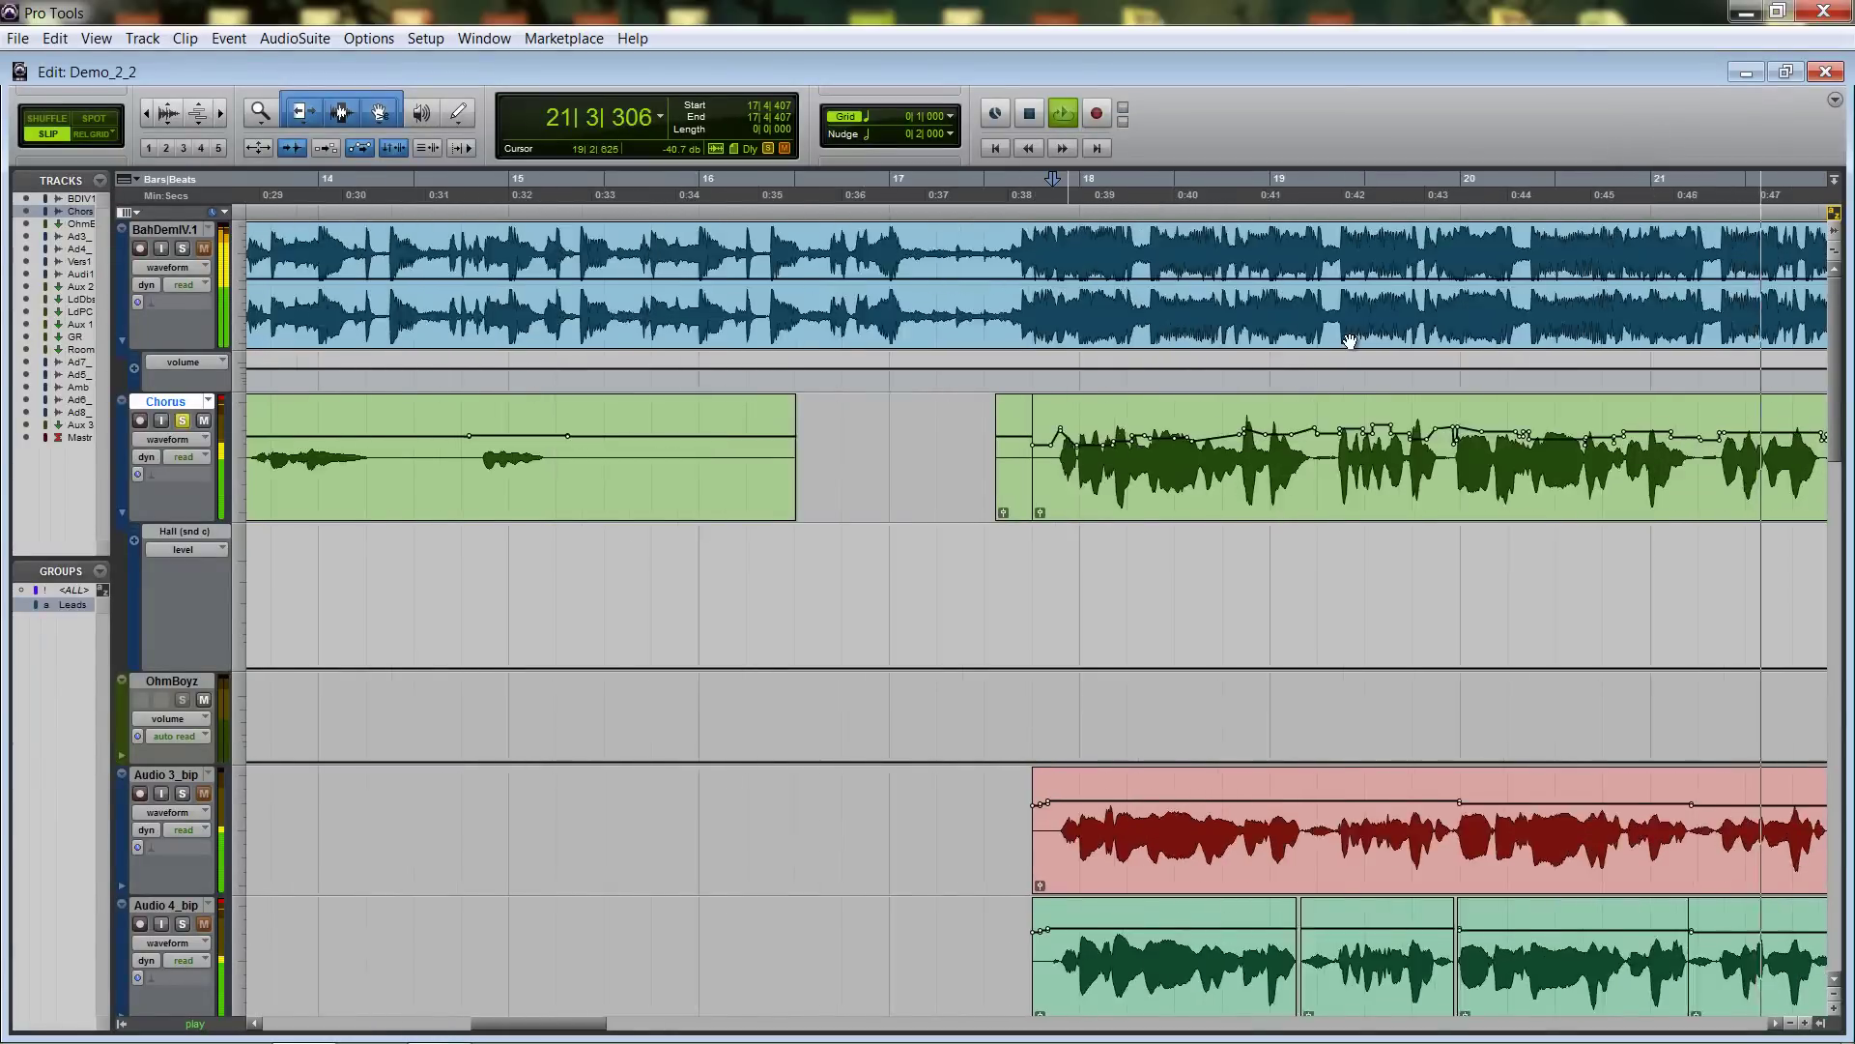
key(ctrl+bracketright)
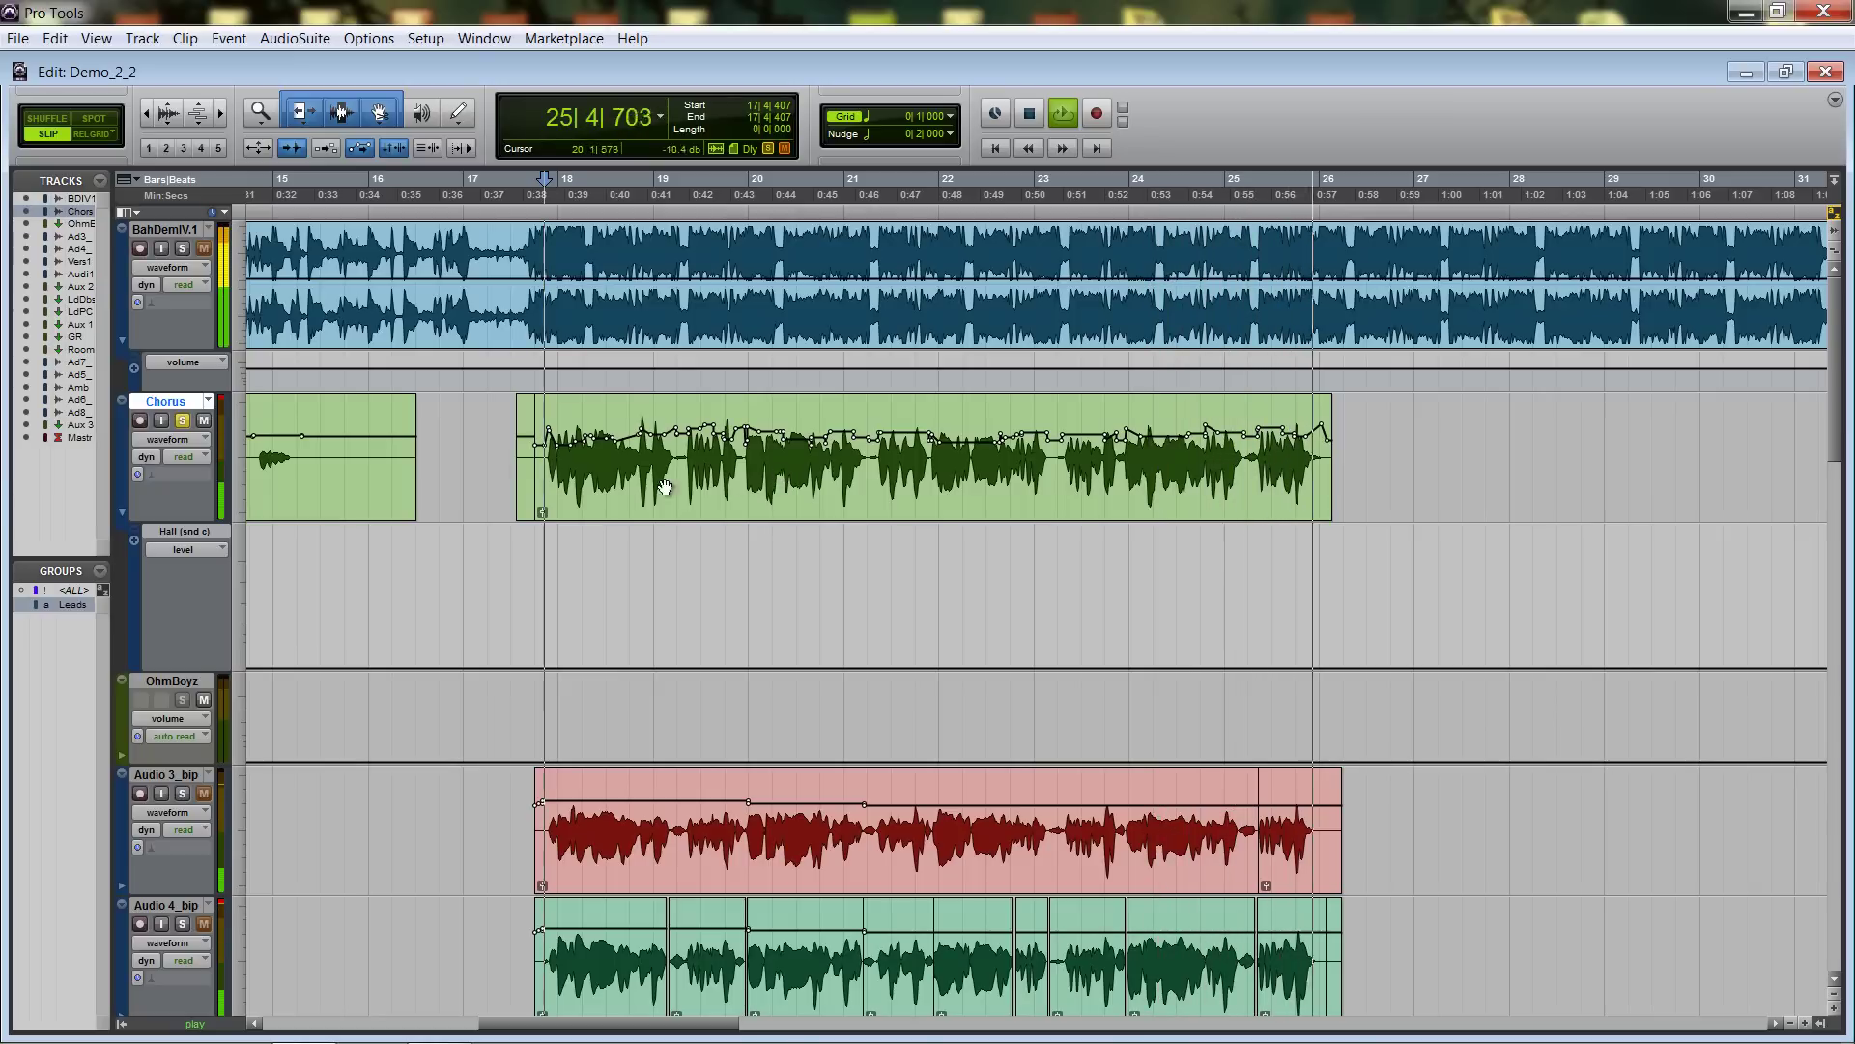
key(space)
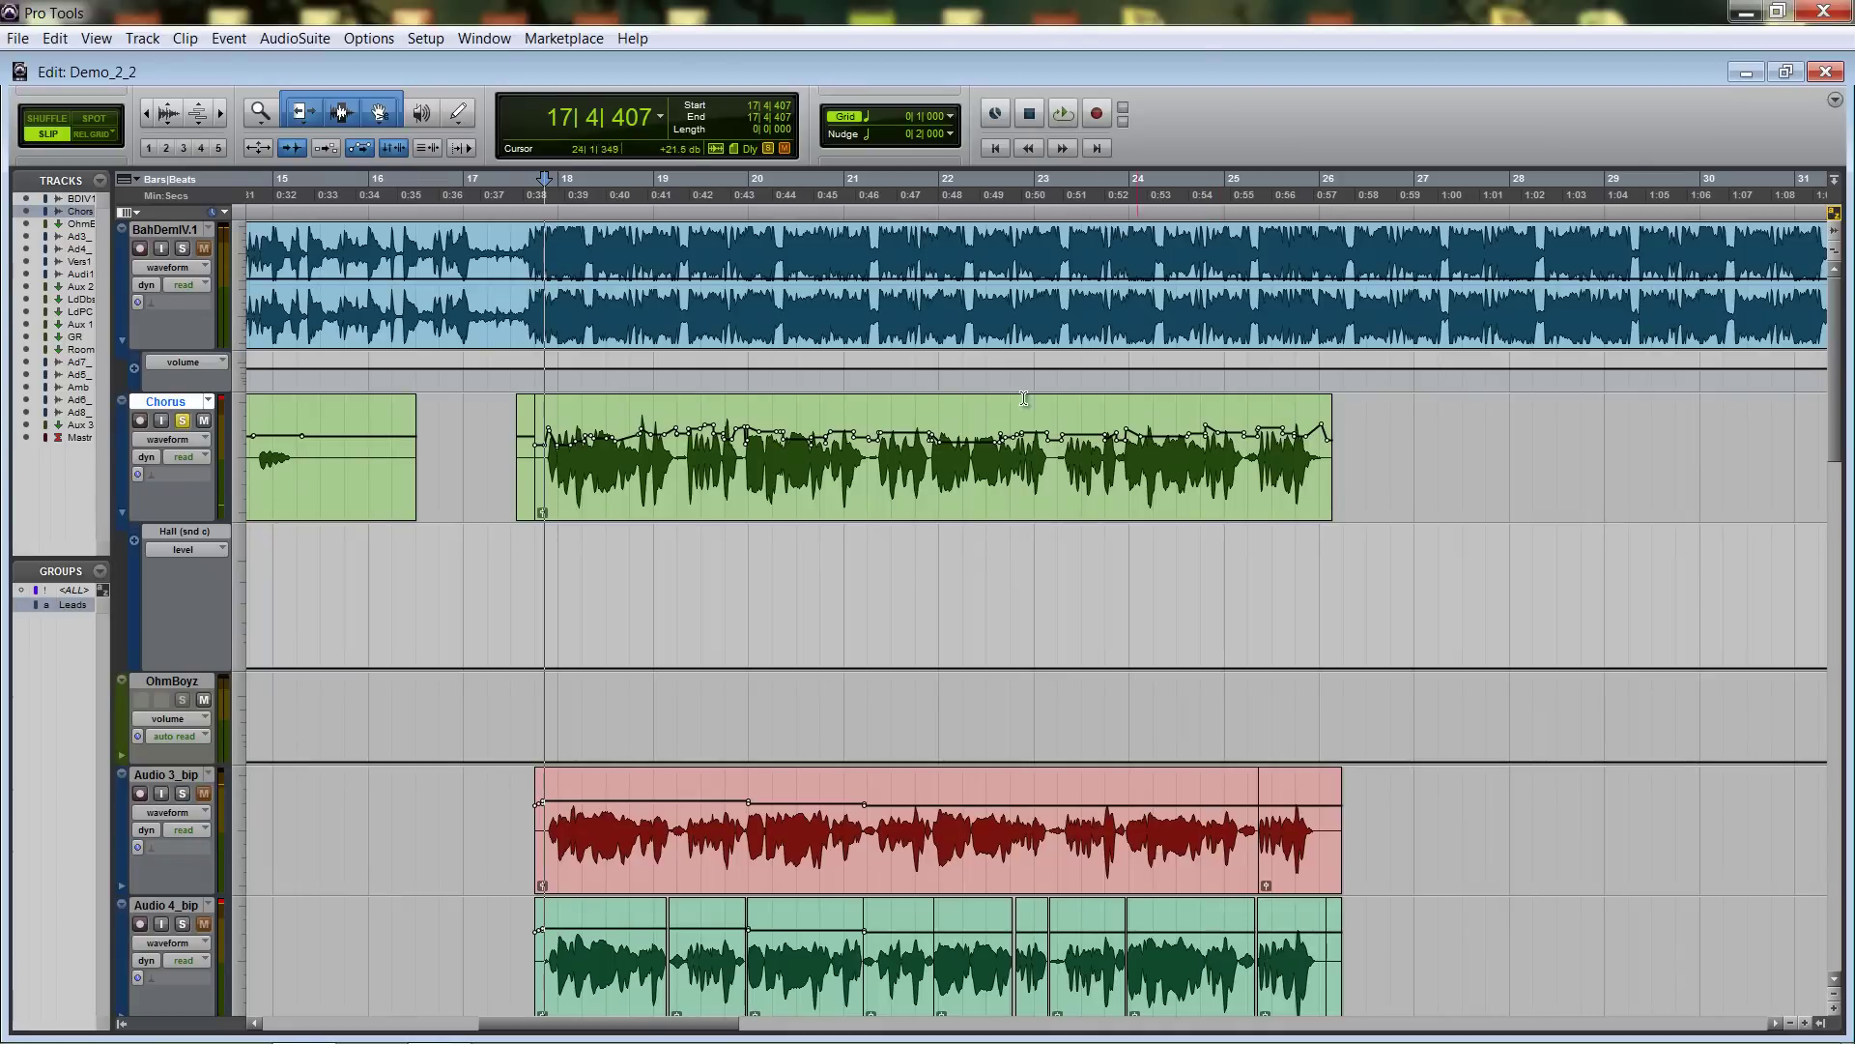
Replay the unprocessed chorus vocal from beat 4 of bar 17 through bar 21 while examining its clip gain line.
key(ctrl+bracketright)
key(space)
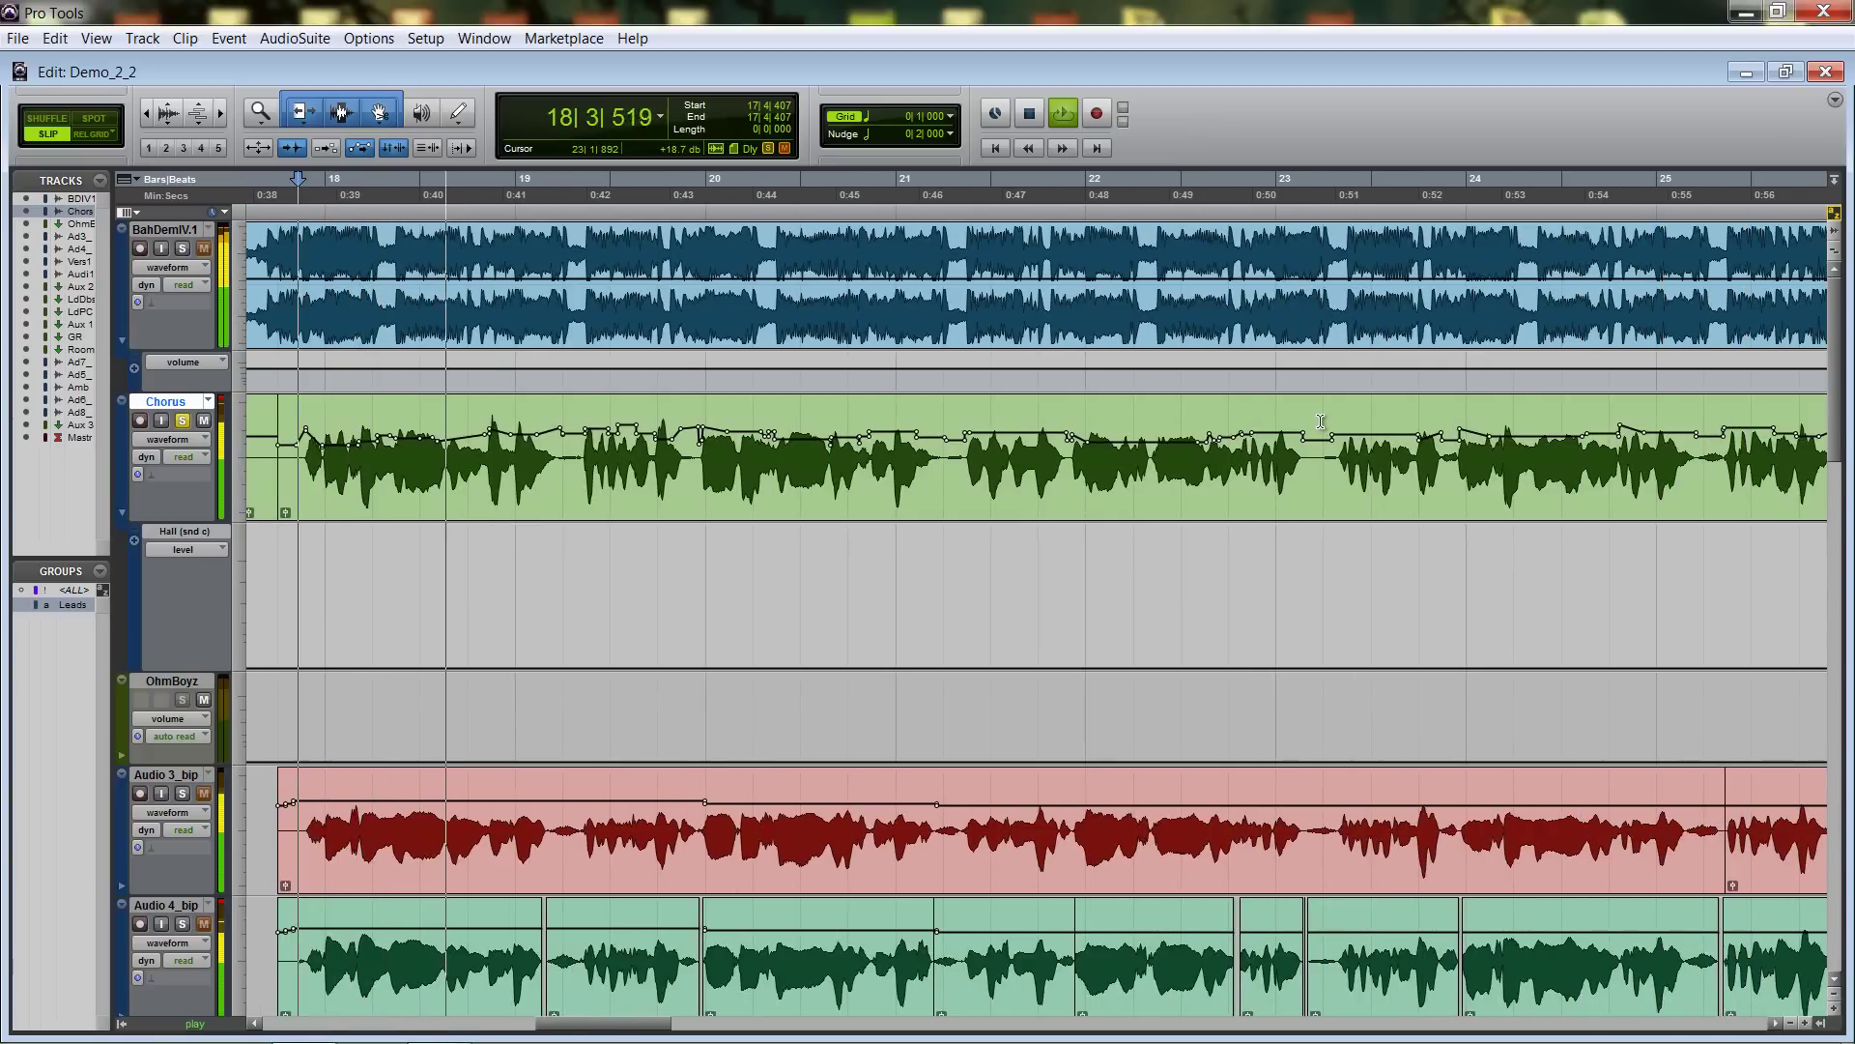
key(ctrl+bracketleft)
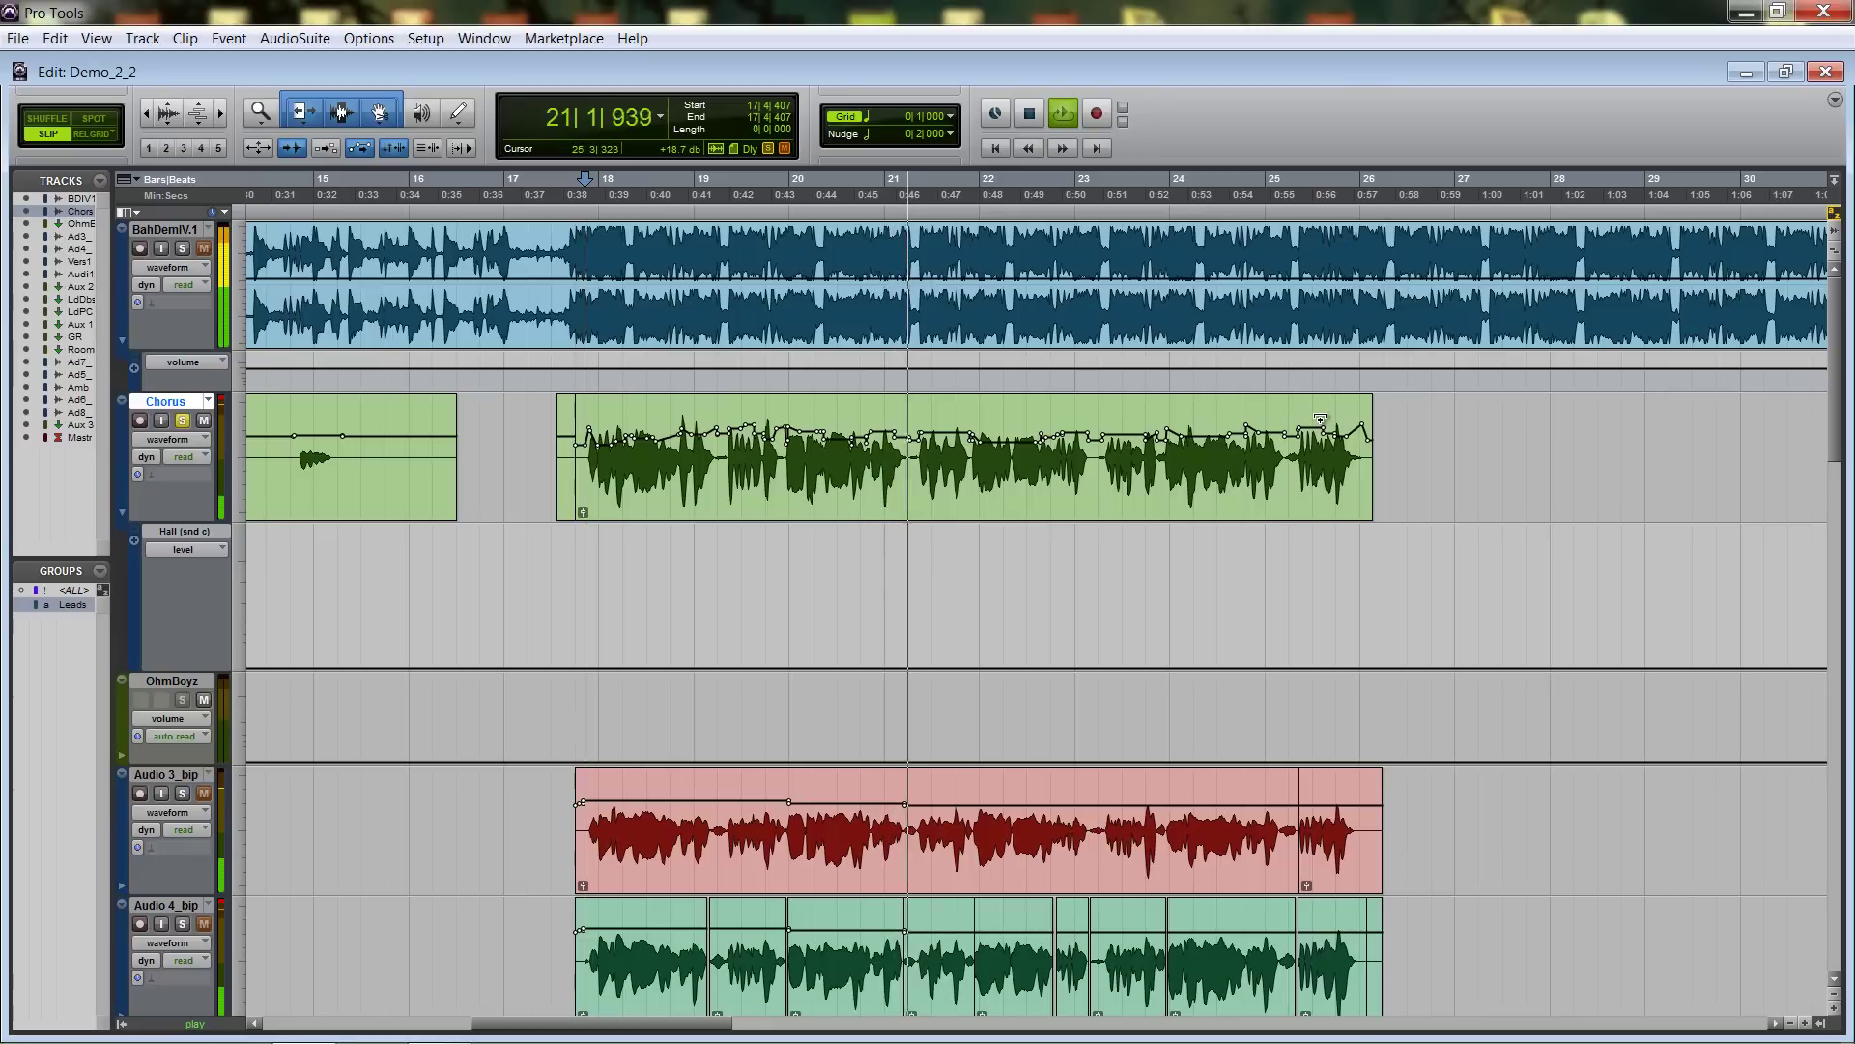
key(space)
Bypass the clip gain on the Chorus track's first chorus clip, spanning bars 17 to 26.
right_click(944, 488)
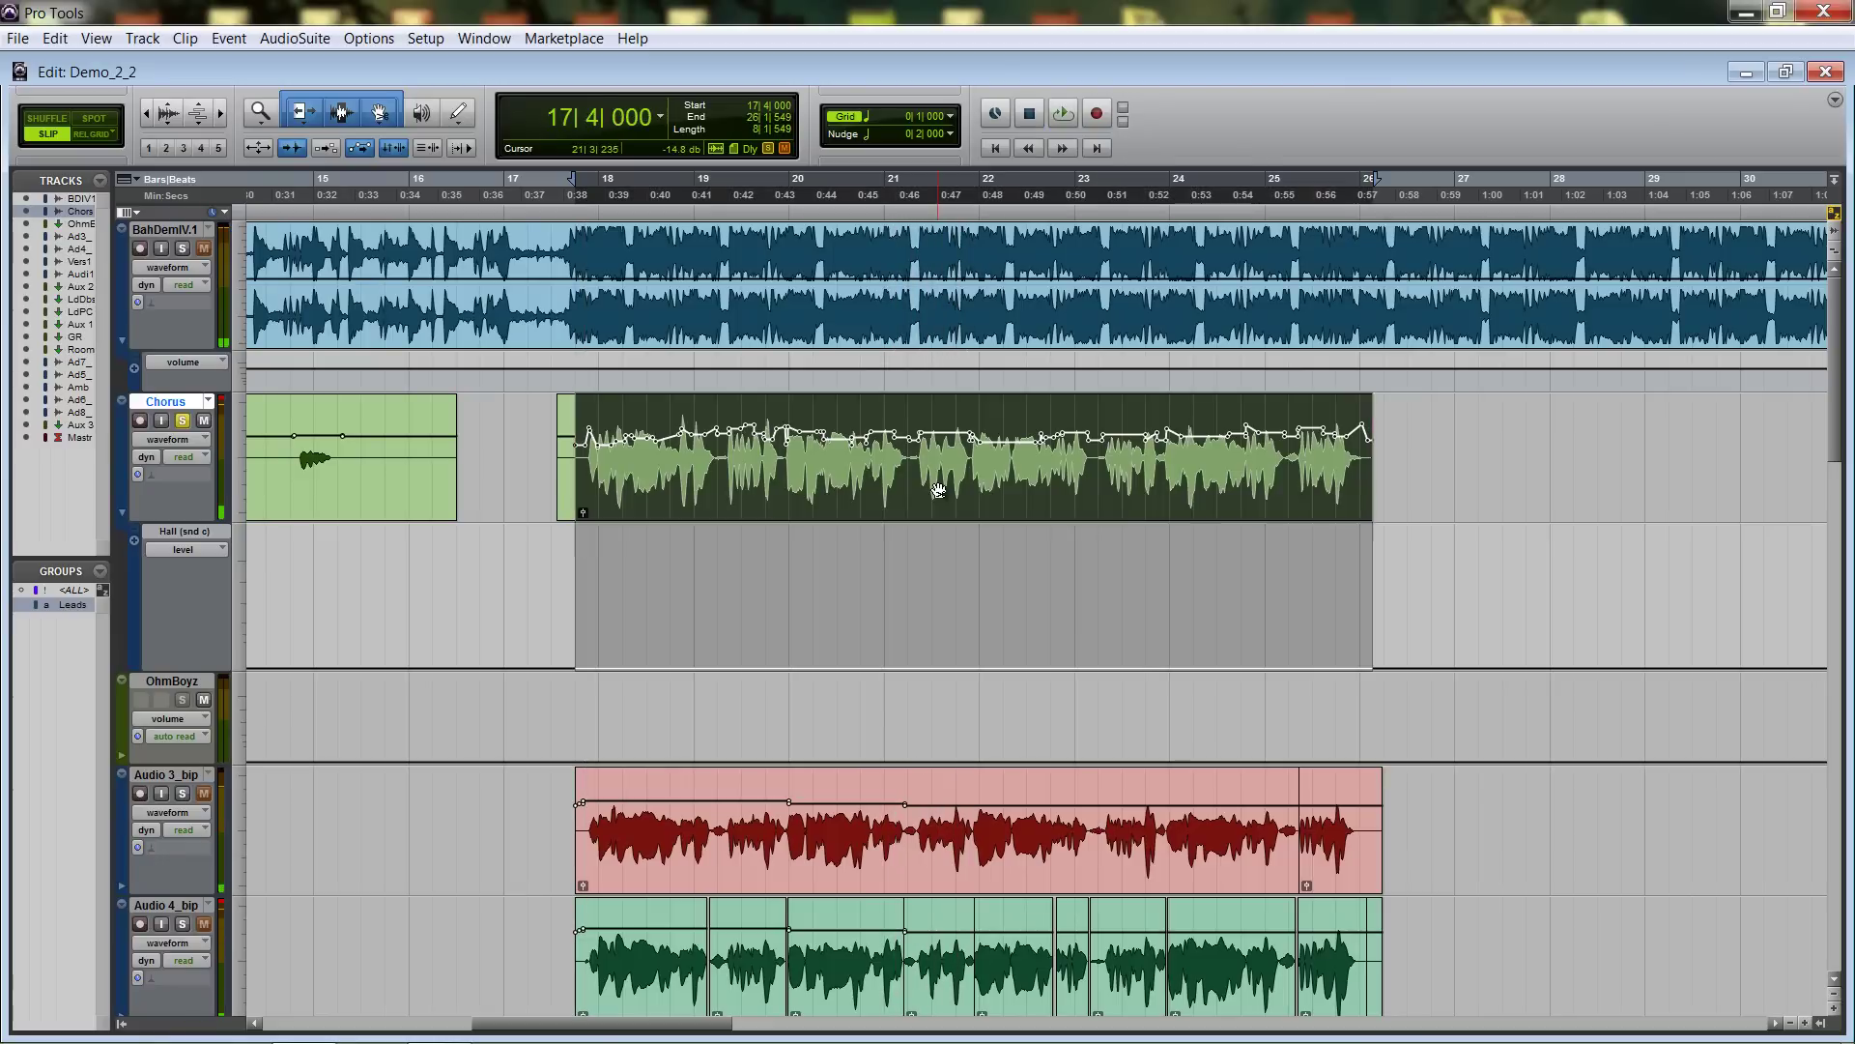
mouse_move(996, 713)
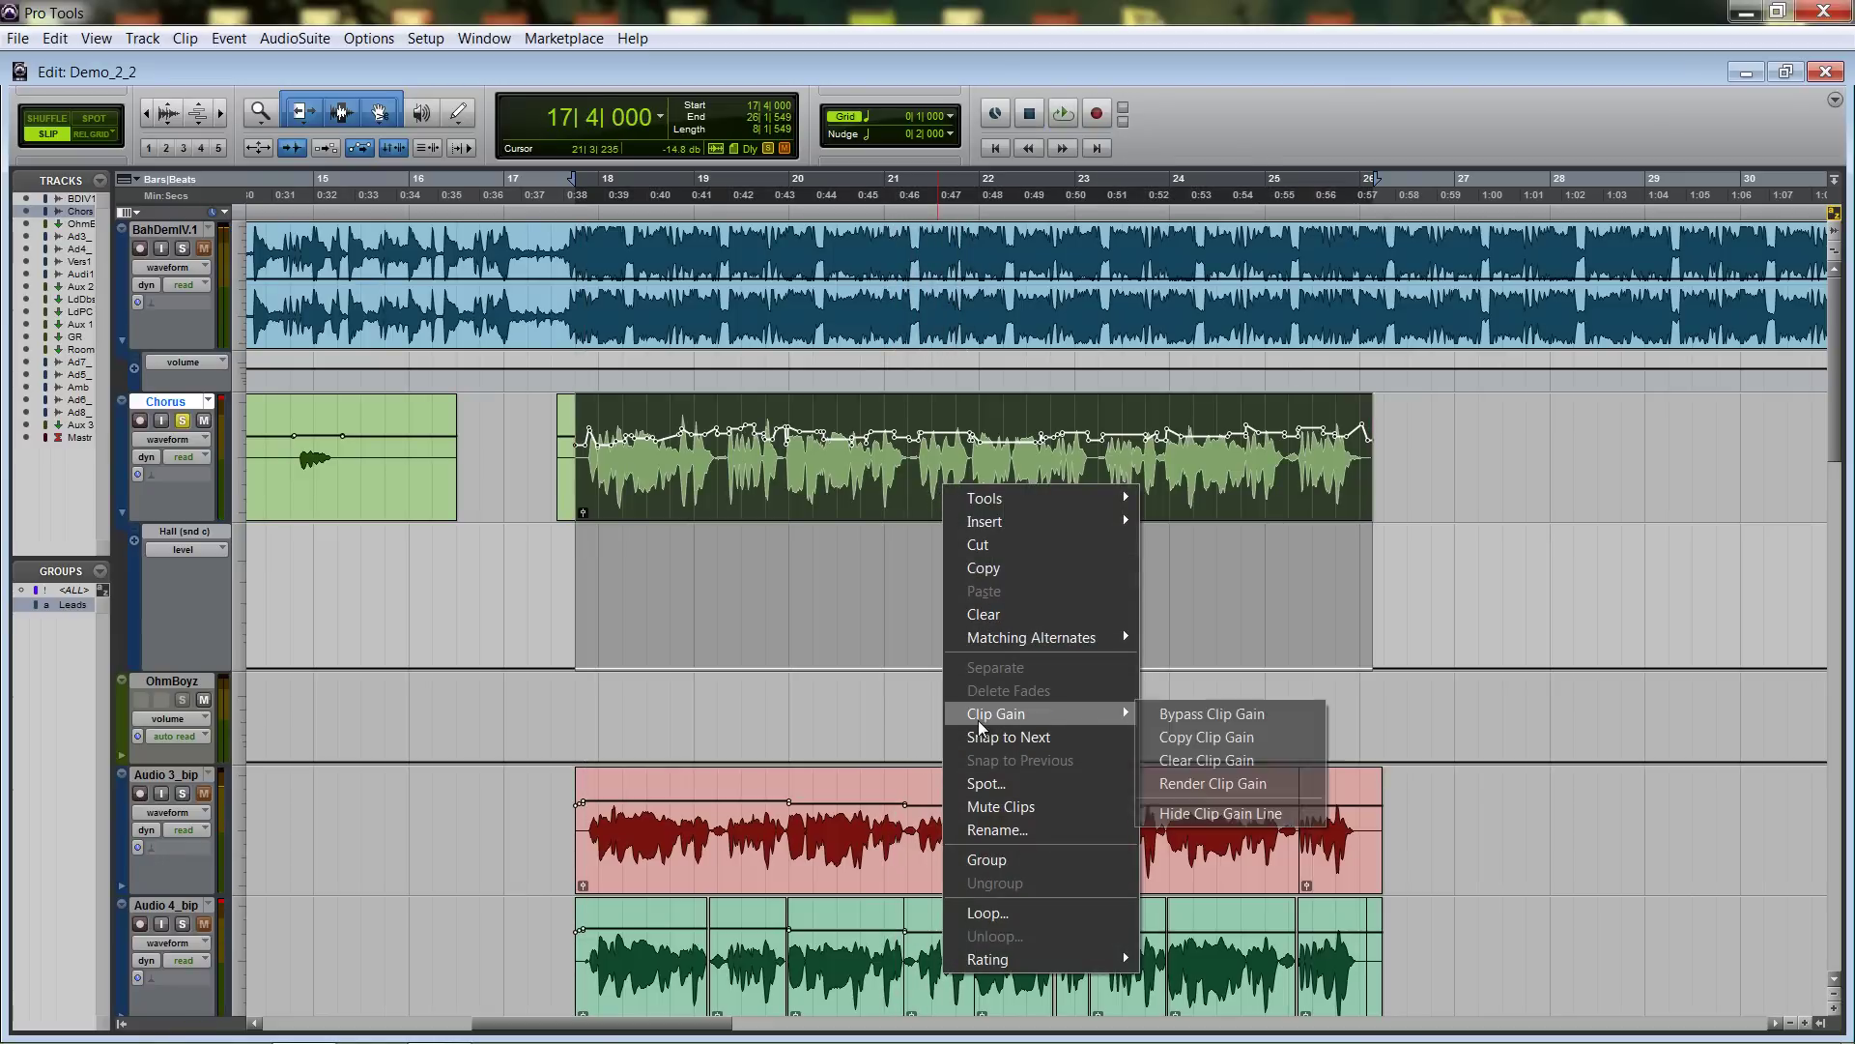
click(1194, 711)
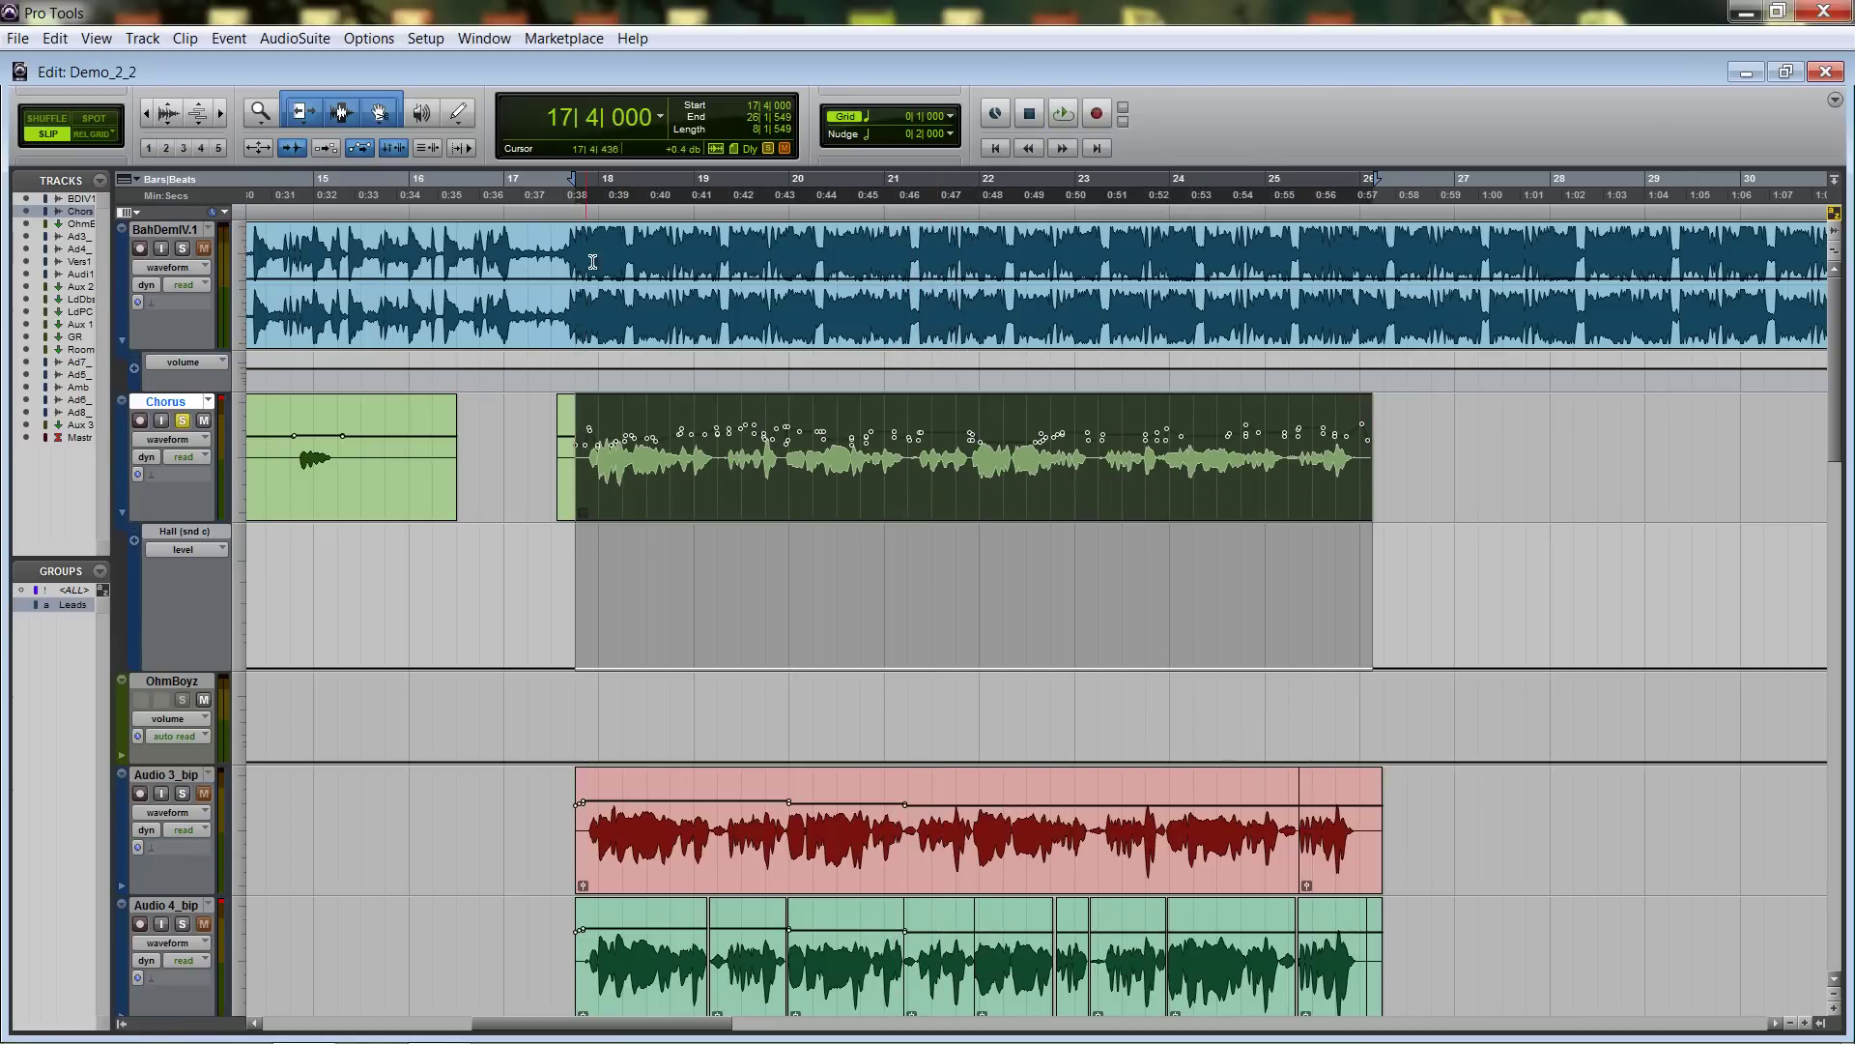
Play the Chorus vocal with its clip gain bypassed from beat 4 of bar 17 into bar 25.
click(583, 191)
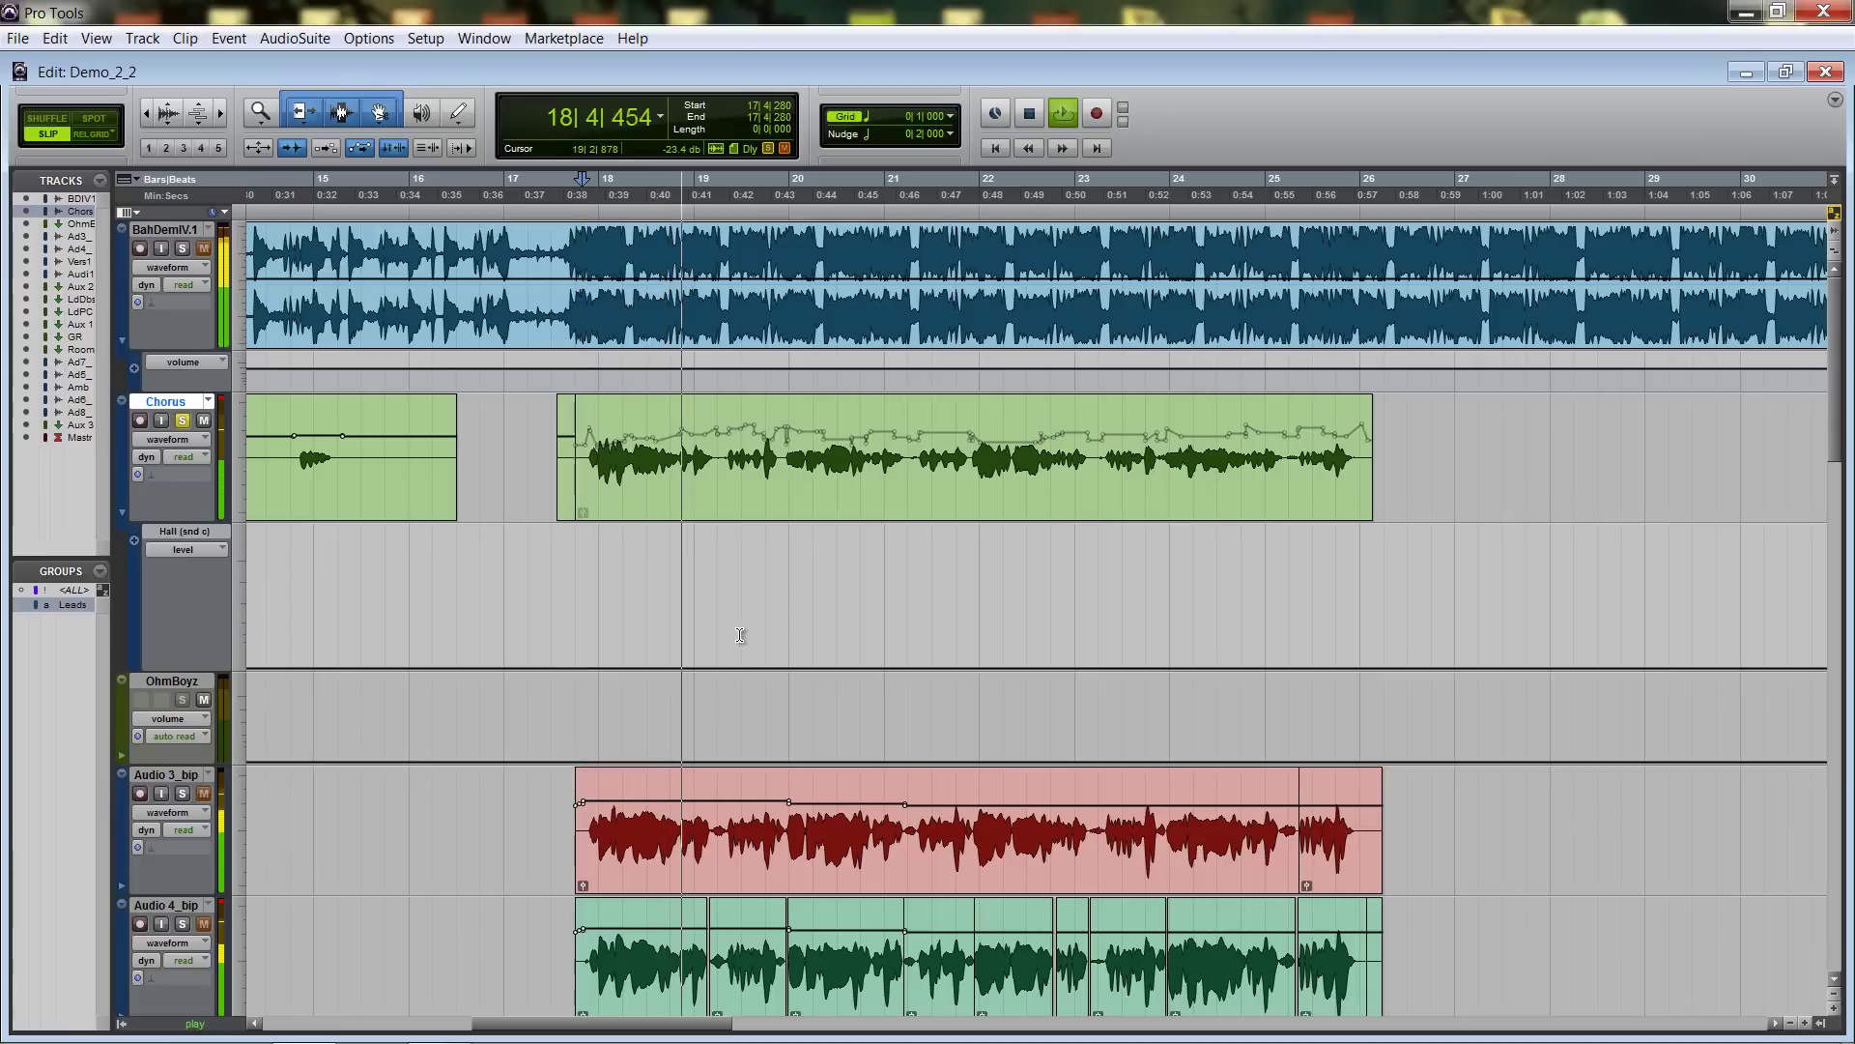
key(space)
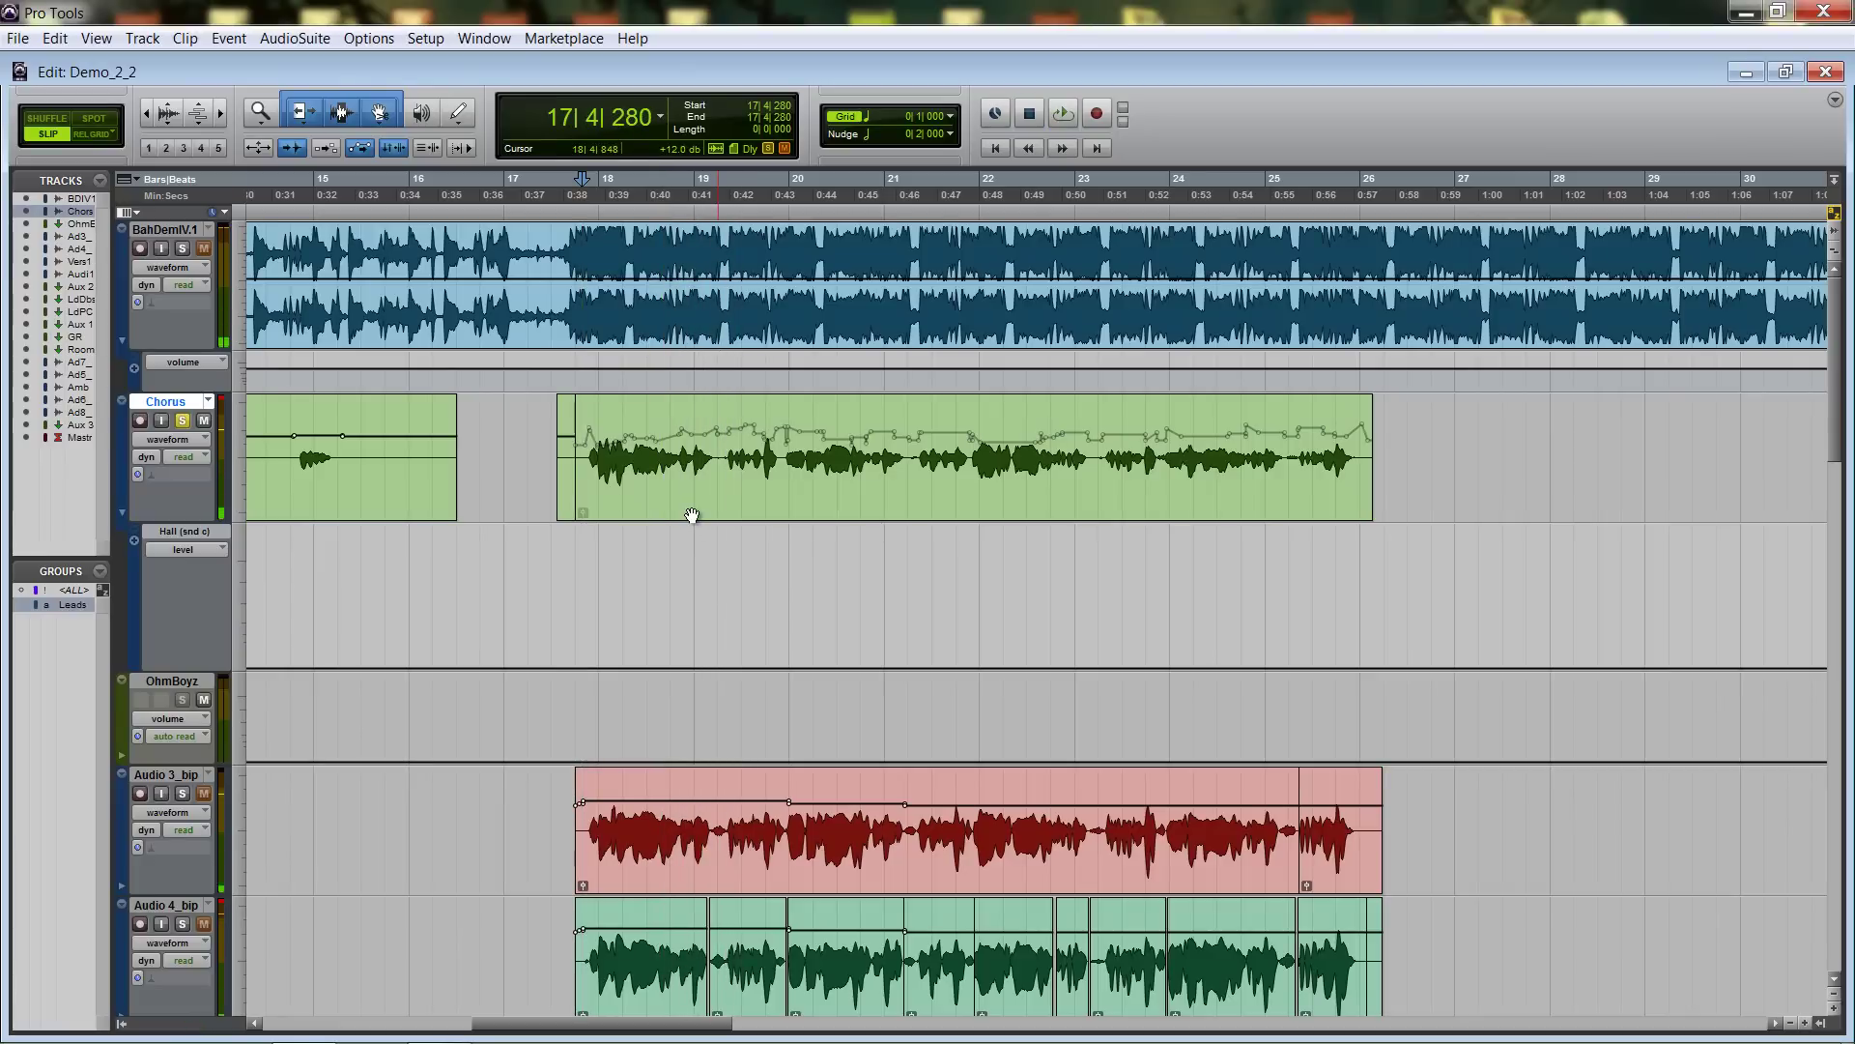
click(692, 516)
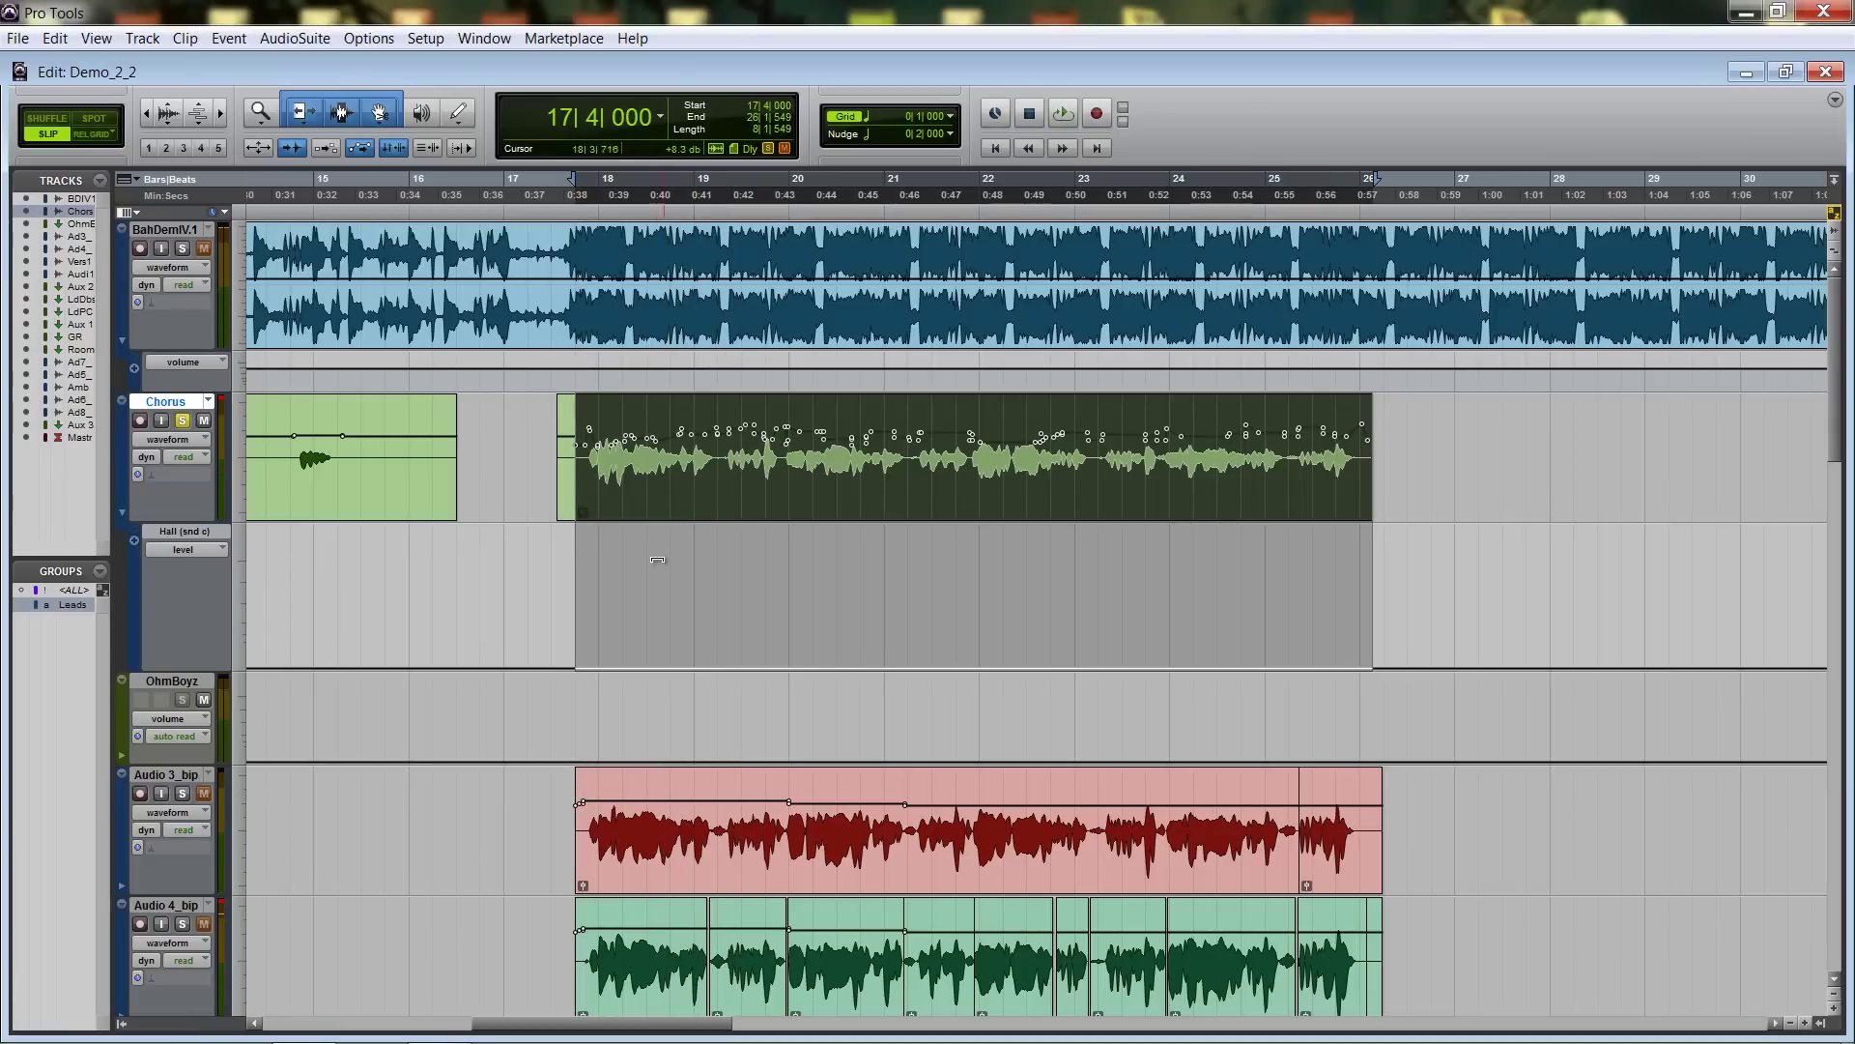
click(592, 200)
key(ctrl+])
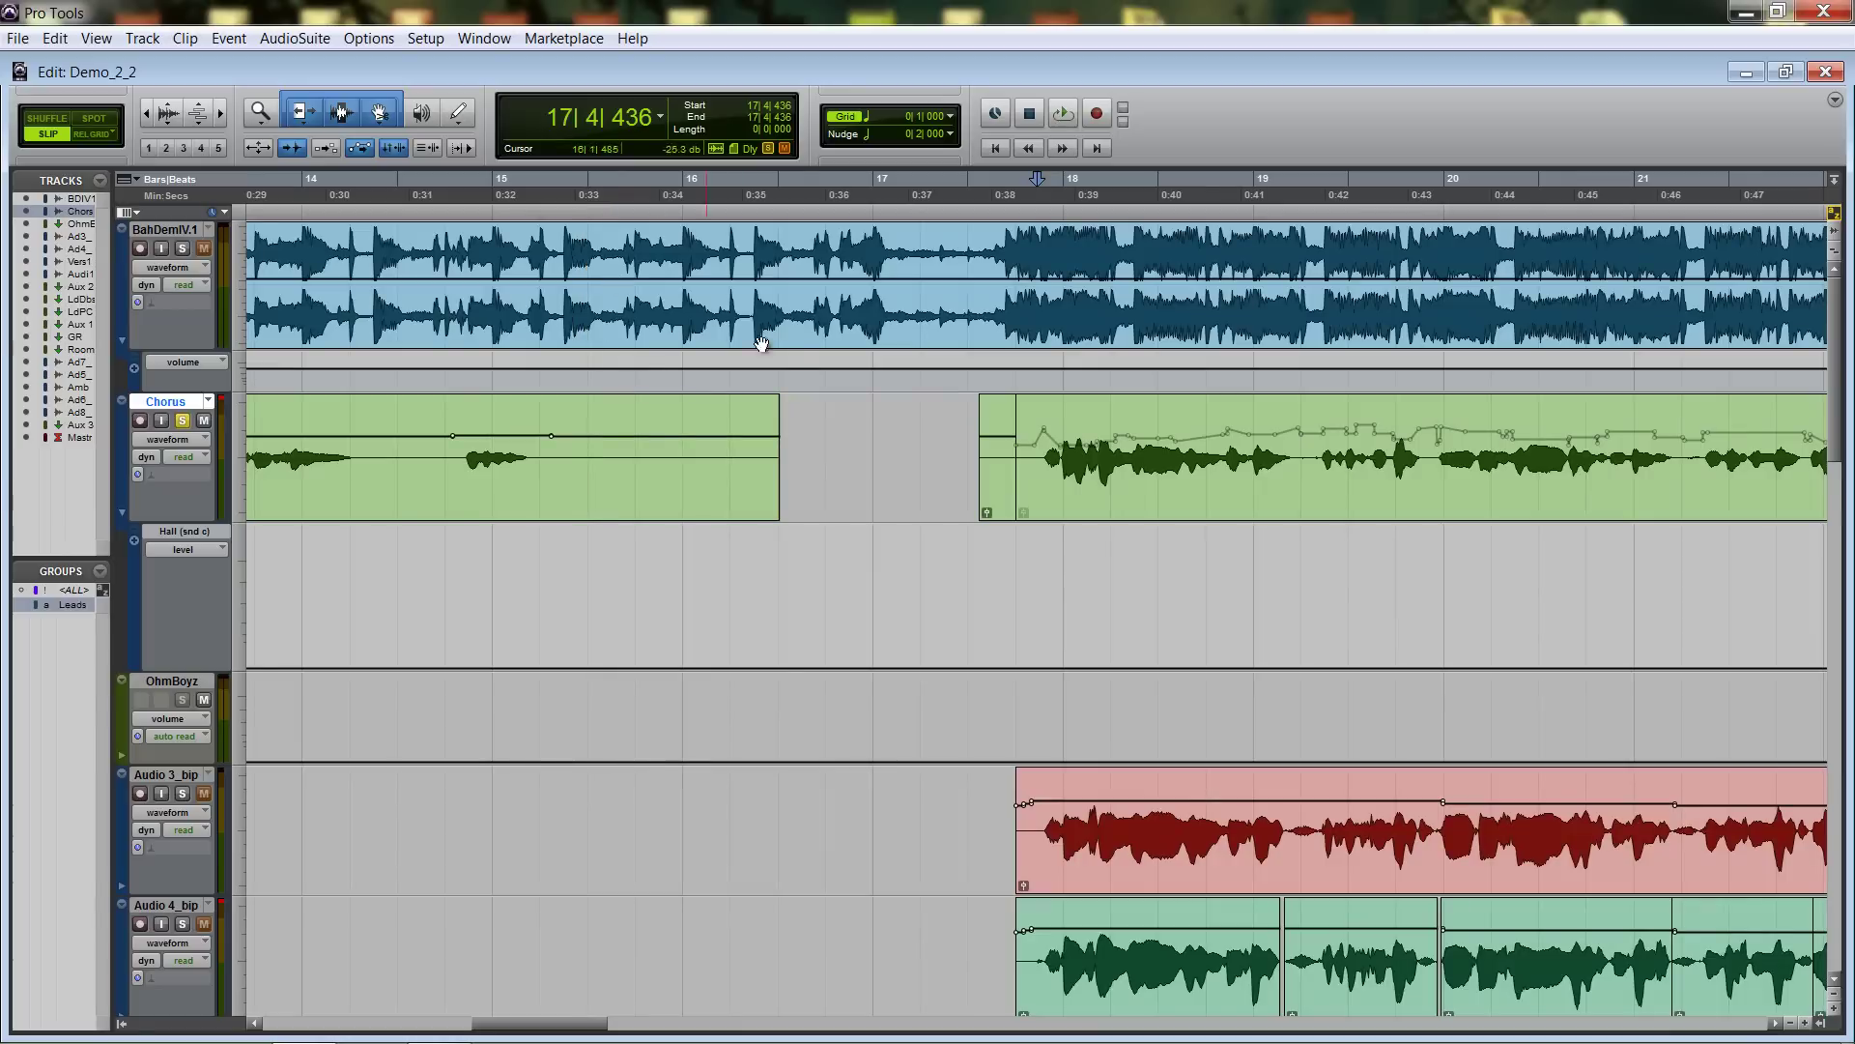
scroll(812, 352, right, 5)
scroll(812, 353, left, 1)
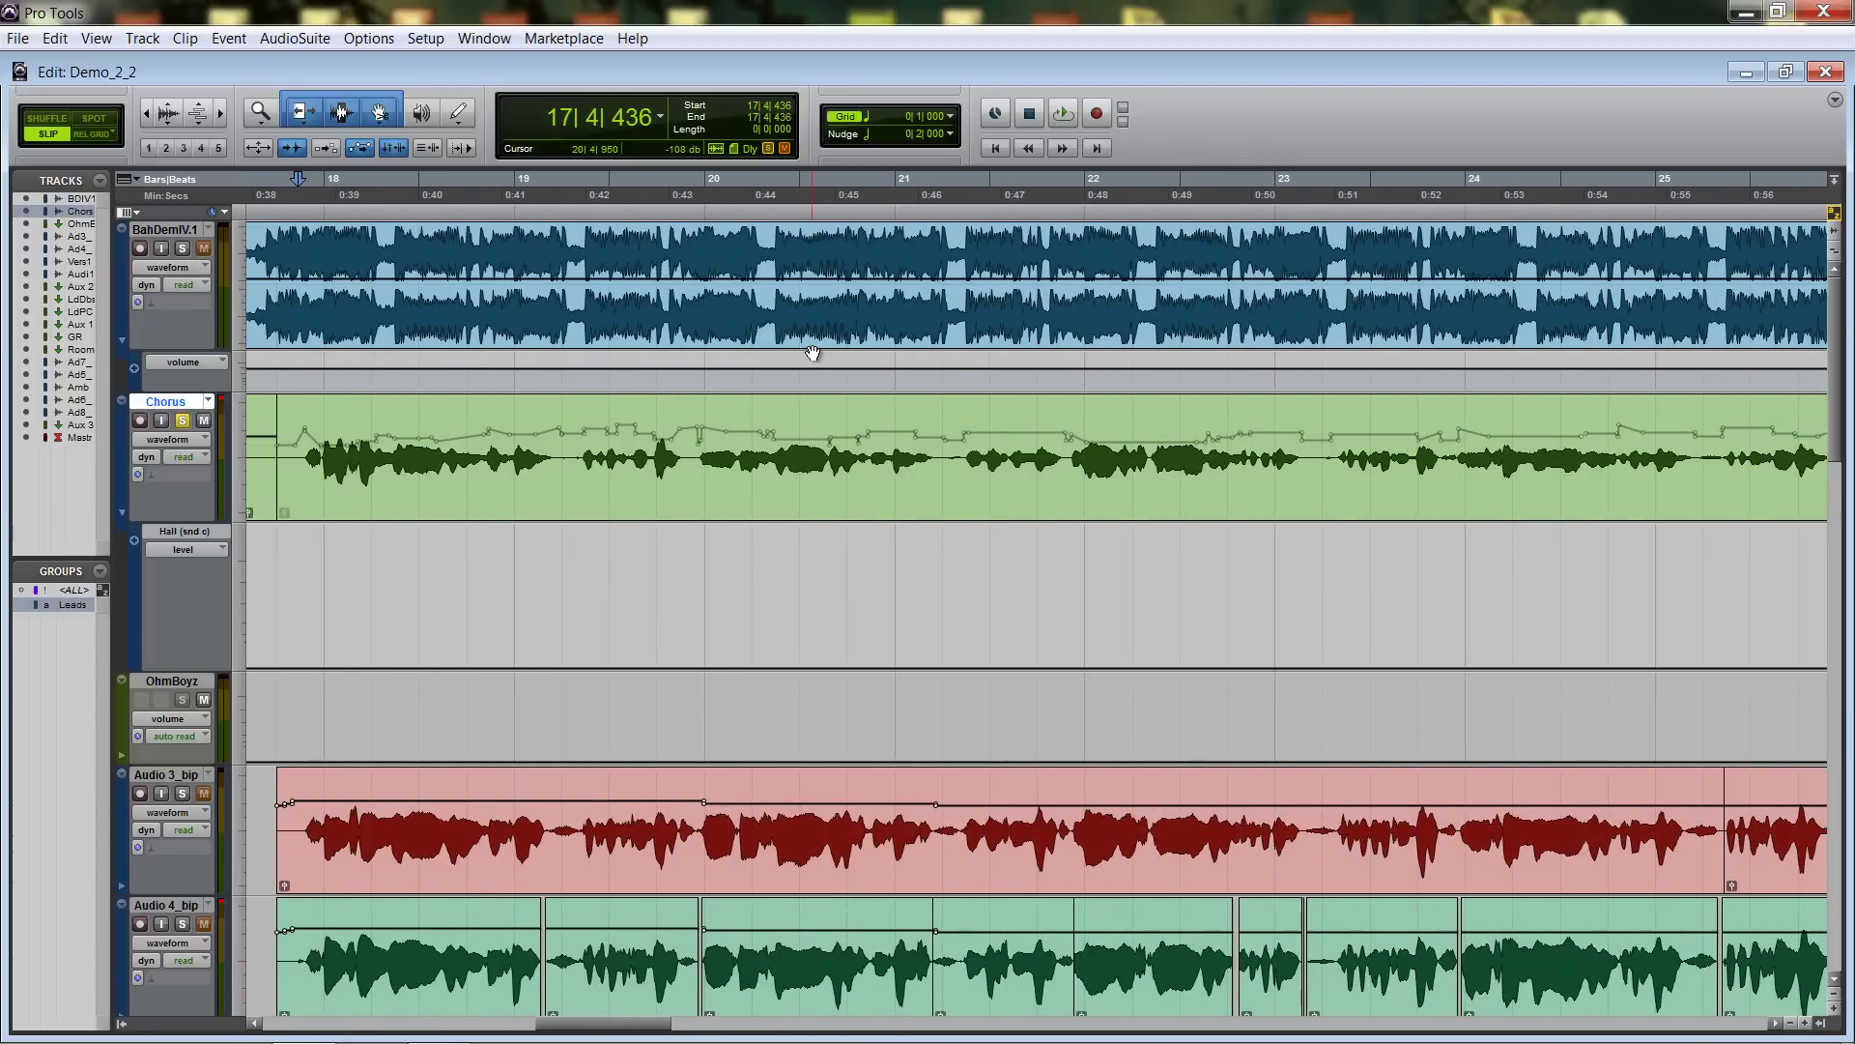
key(space)
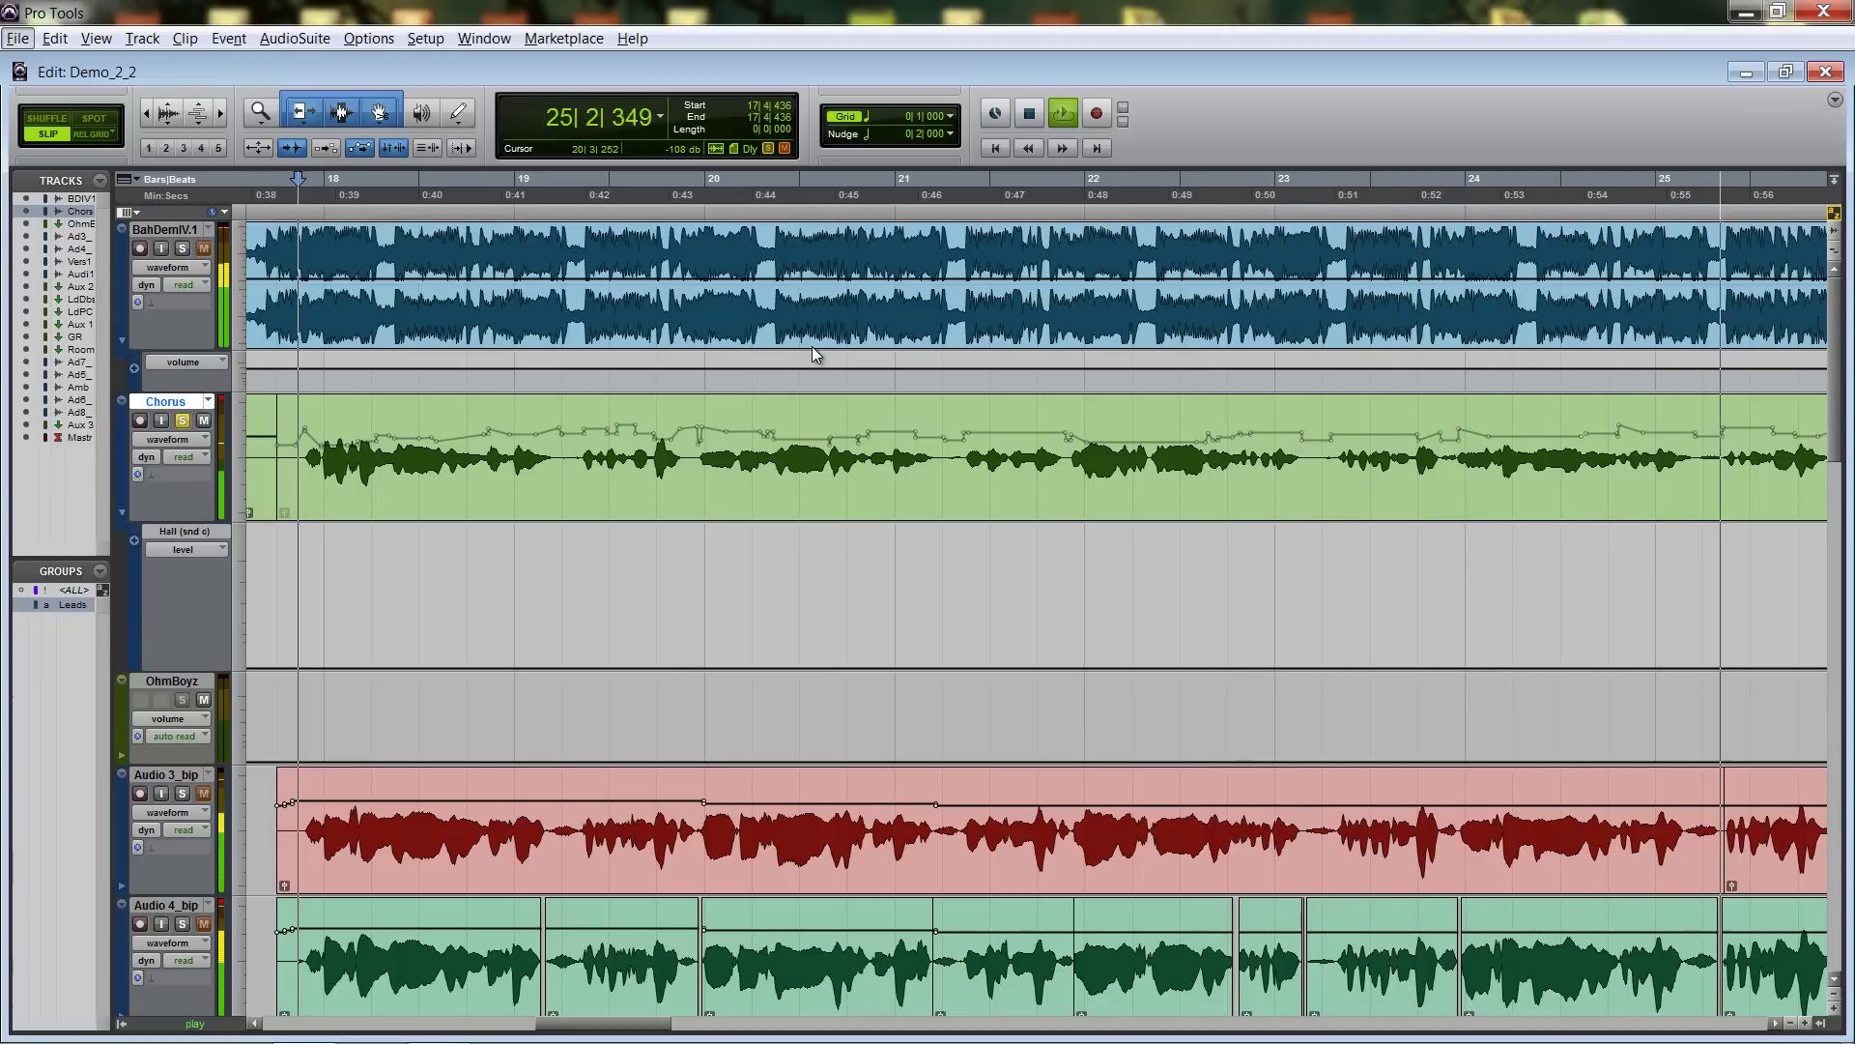
key(space)
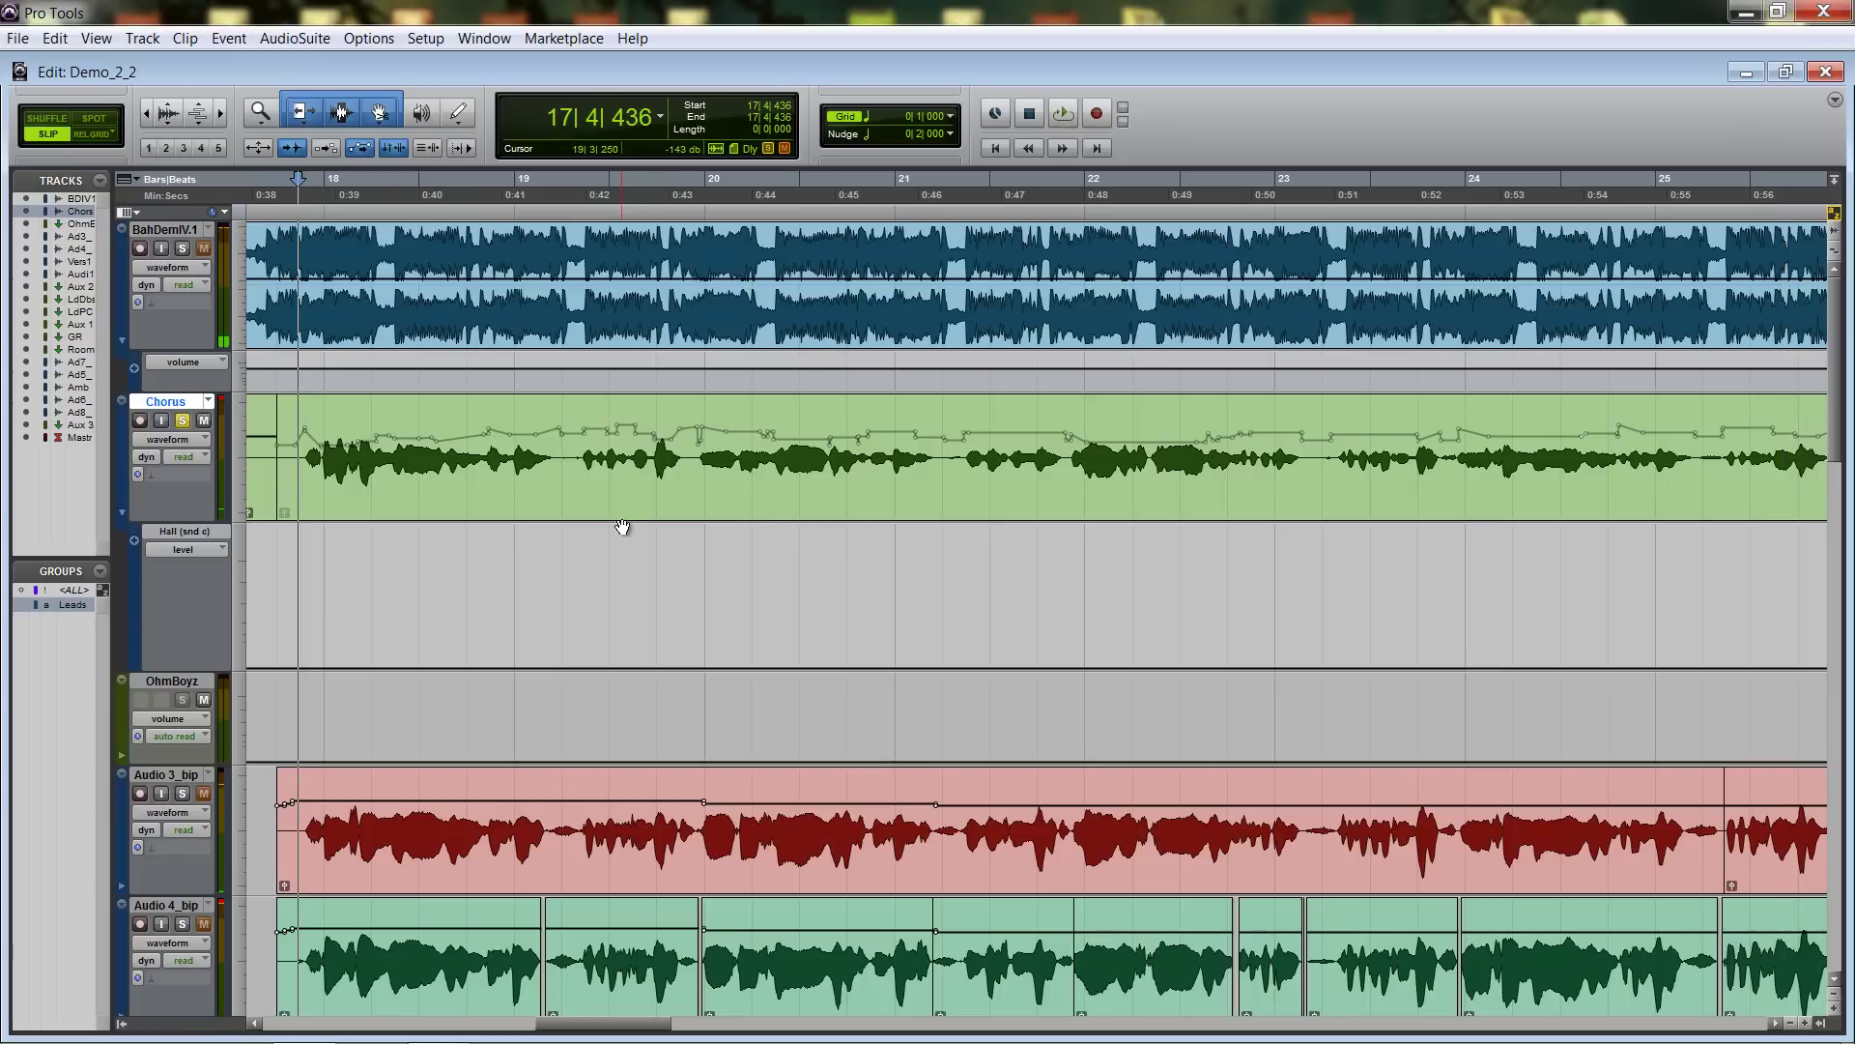
Re-enable the clip gain on the first chorus clip and play it from 17|4|000 into bar 25 for comparison.
right_click(625, 507)
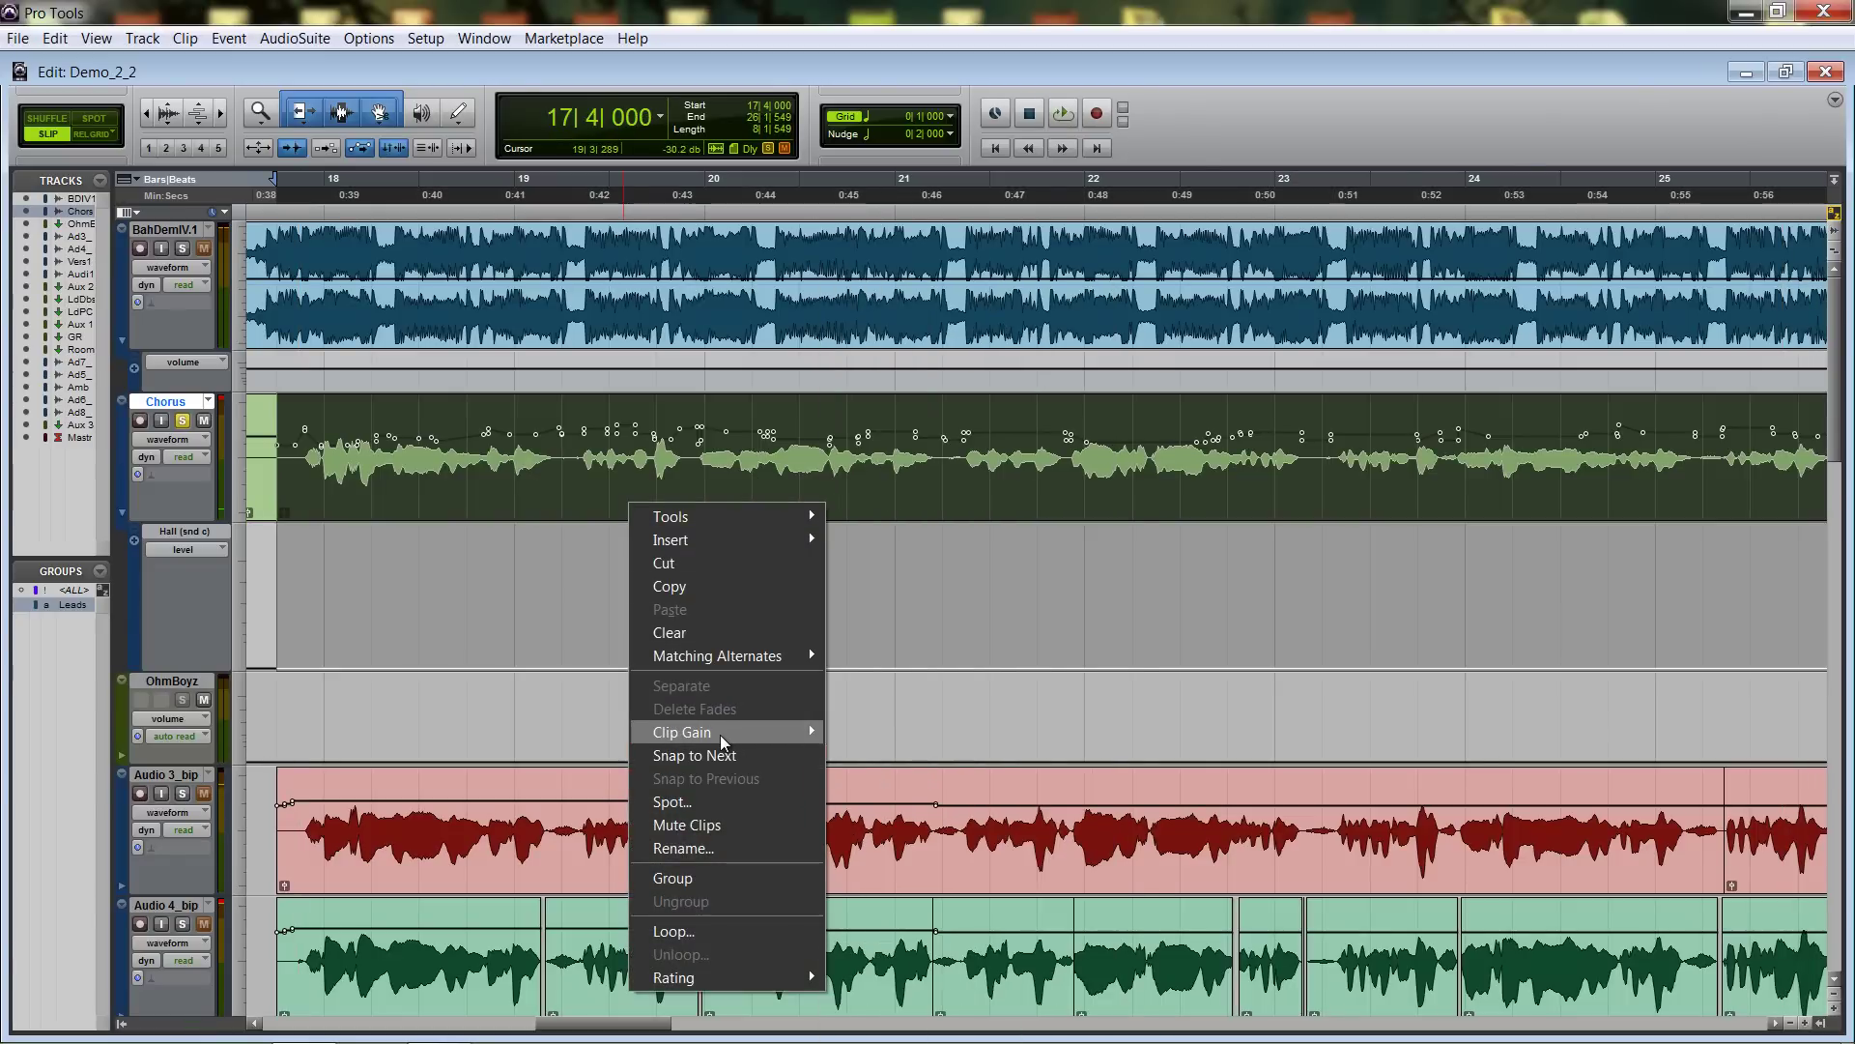
mouse_move(721, 734)
click(874, 733)
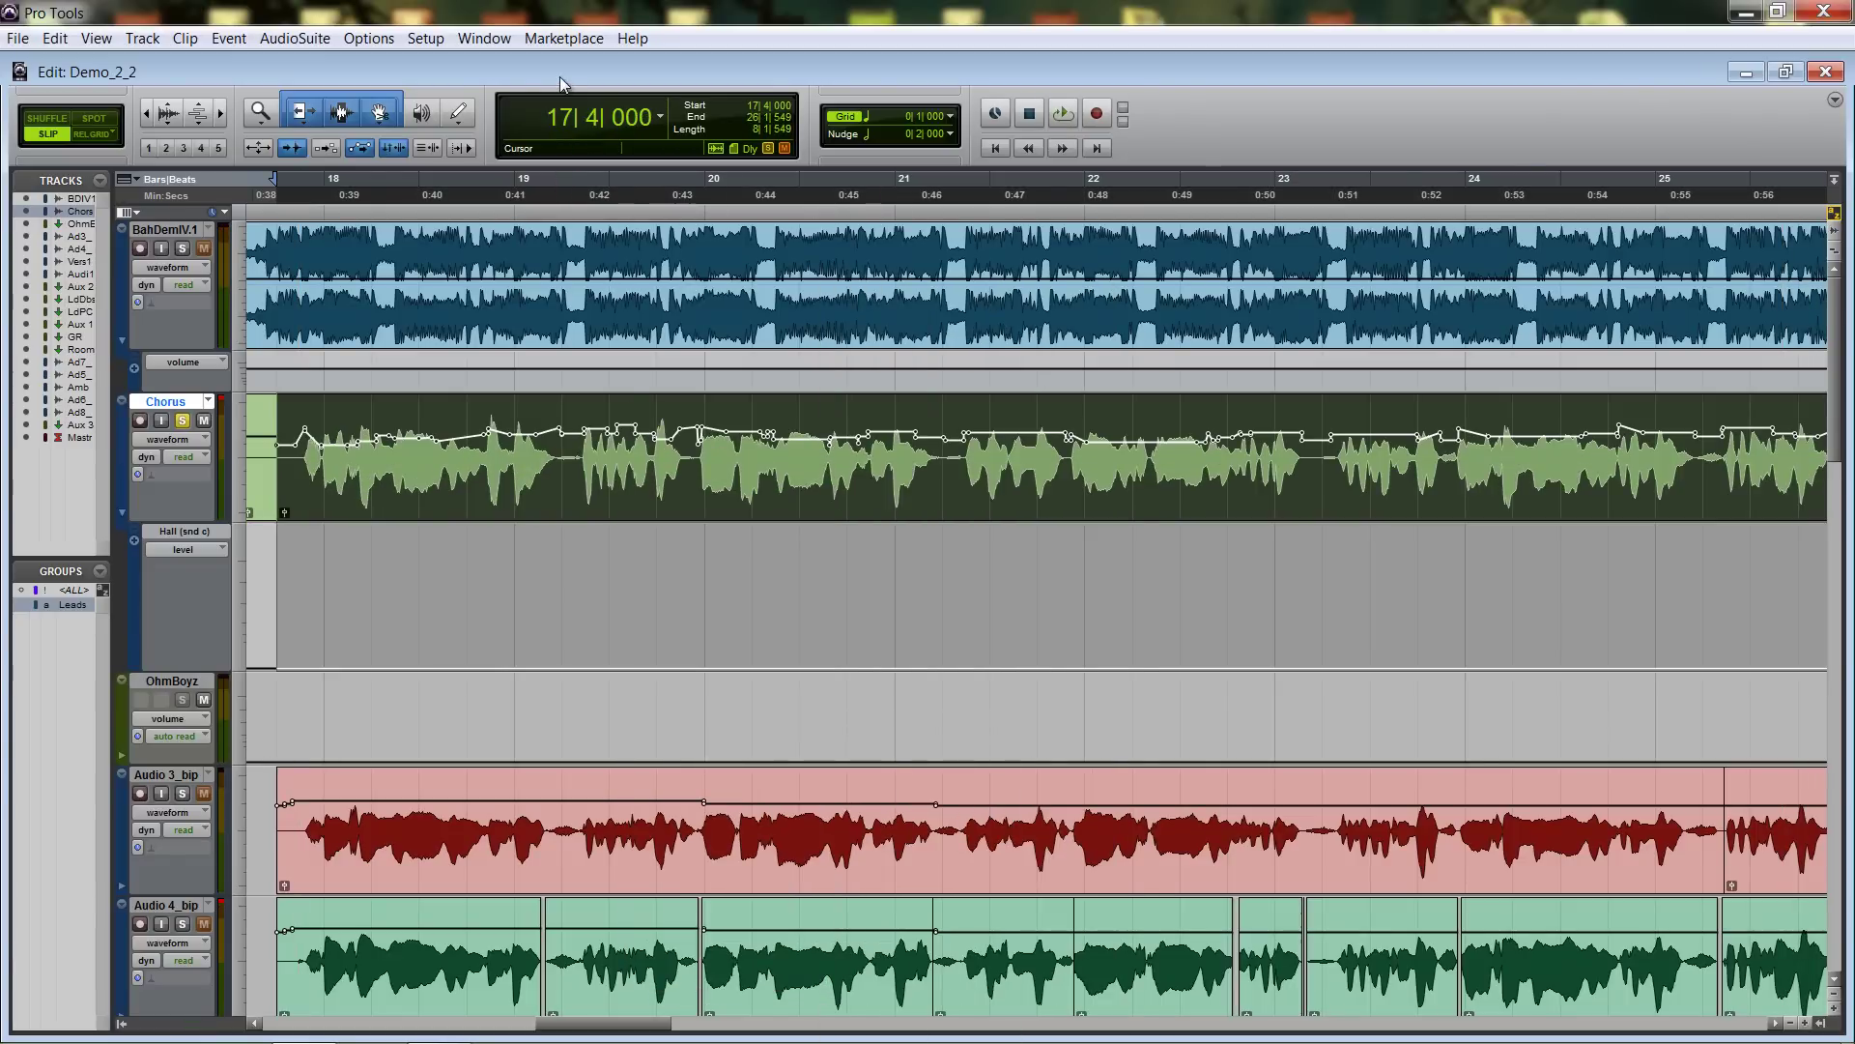
key(space)
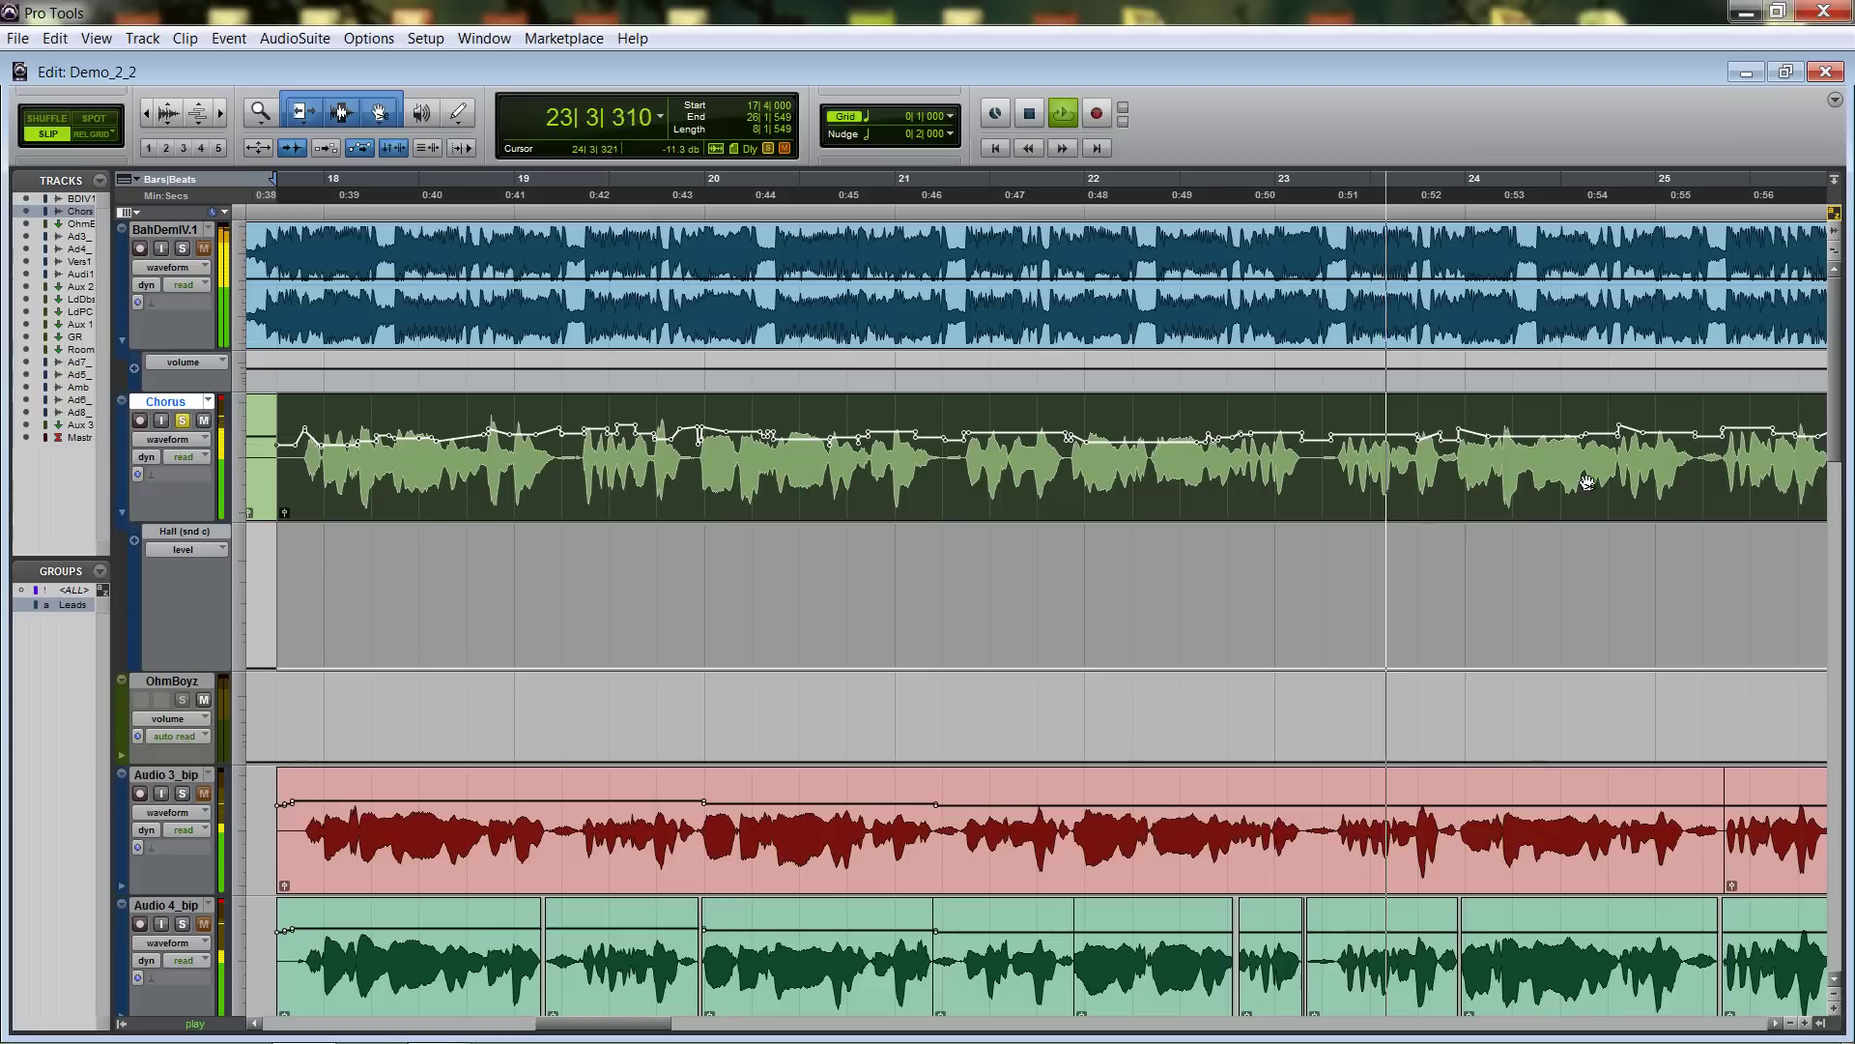
key(r)
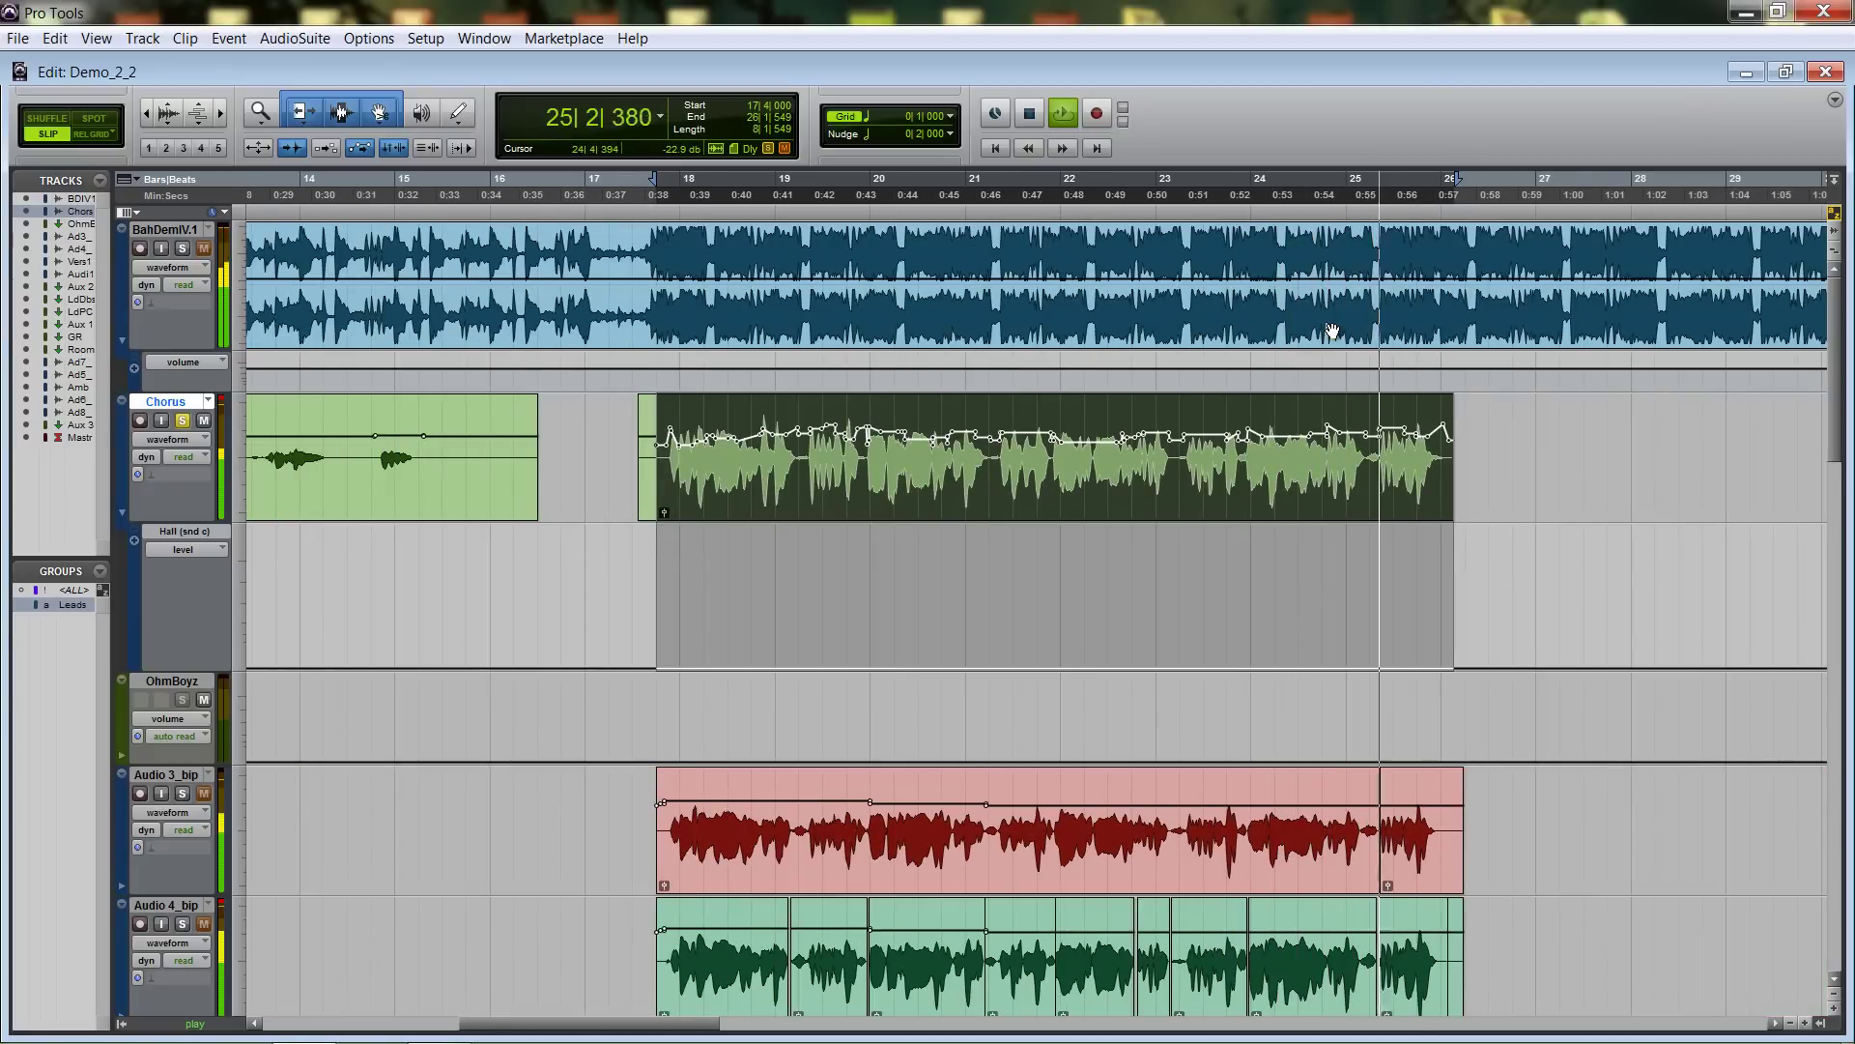
key(space)
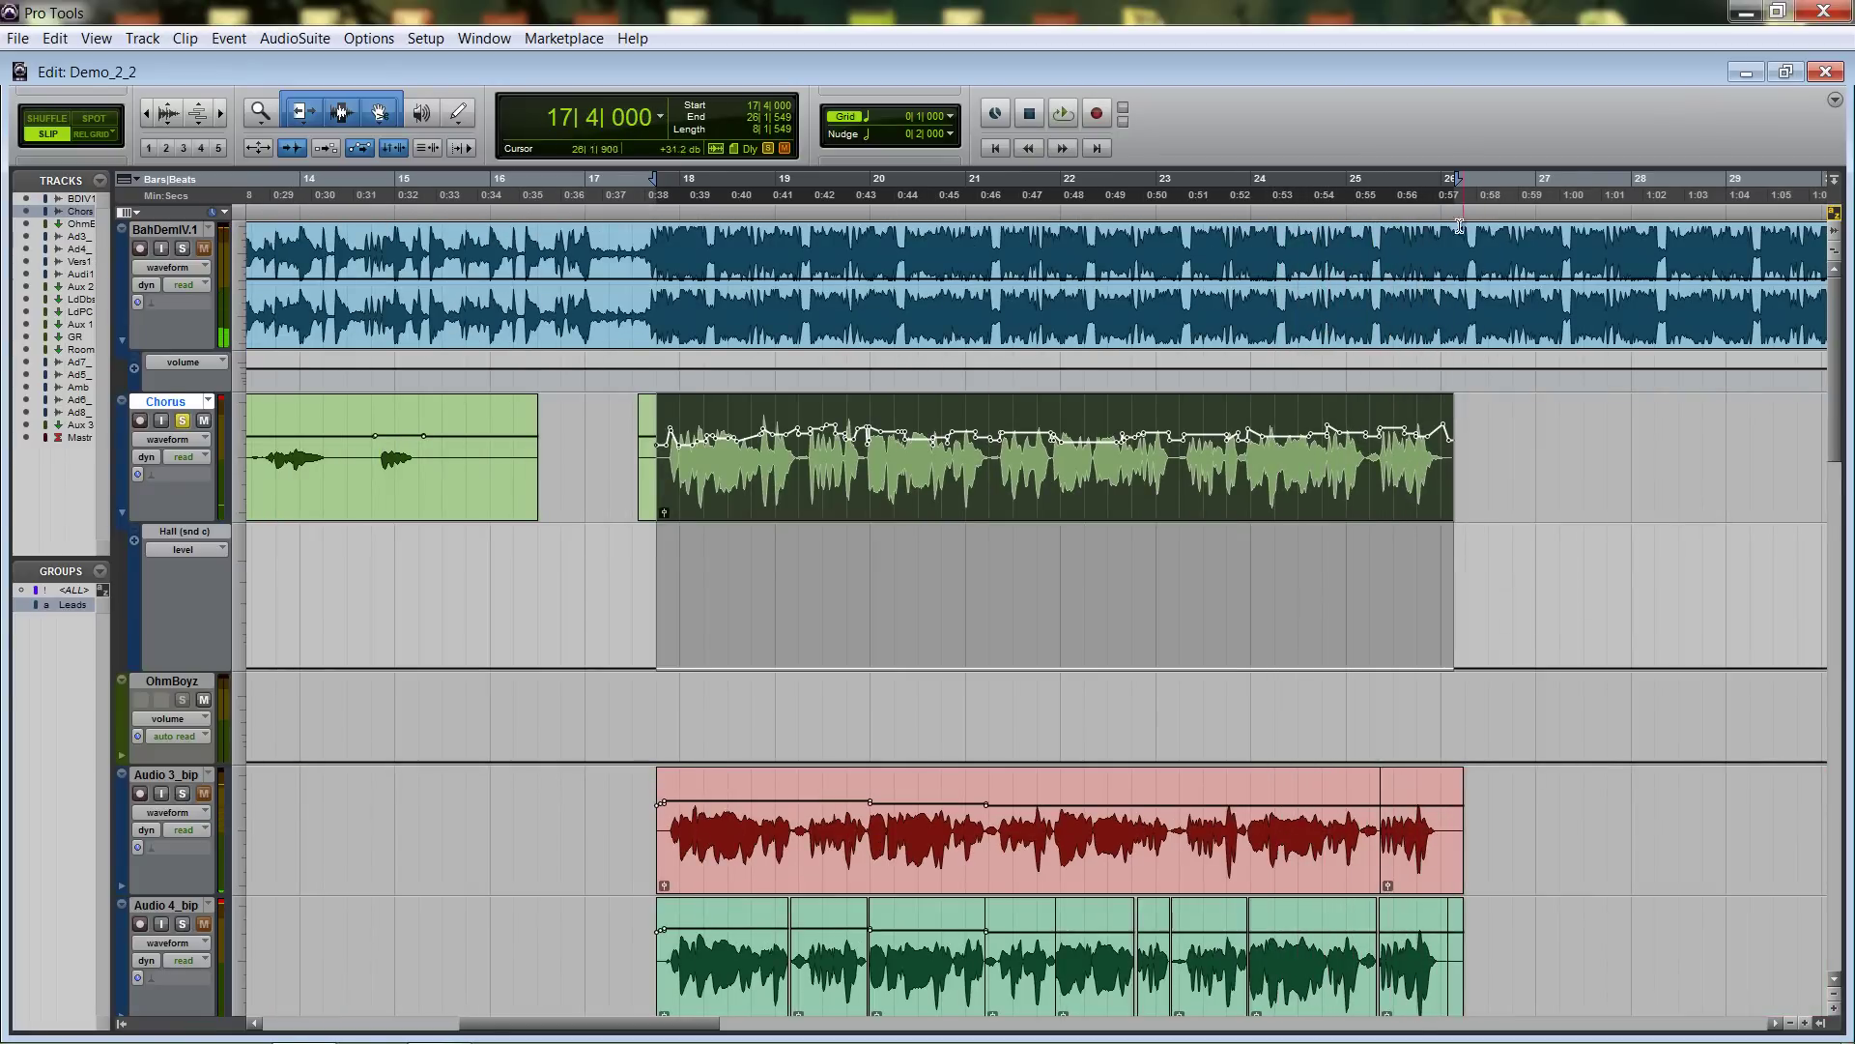
Play the end of the chorus clip from 25|3|791 and remove the peak clip gain breakpoint near beat 1 of bar 26.
click(1421, 409)
key(t)
key(t)
key(t)
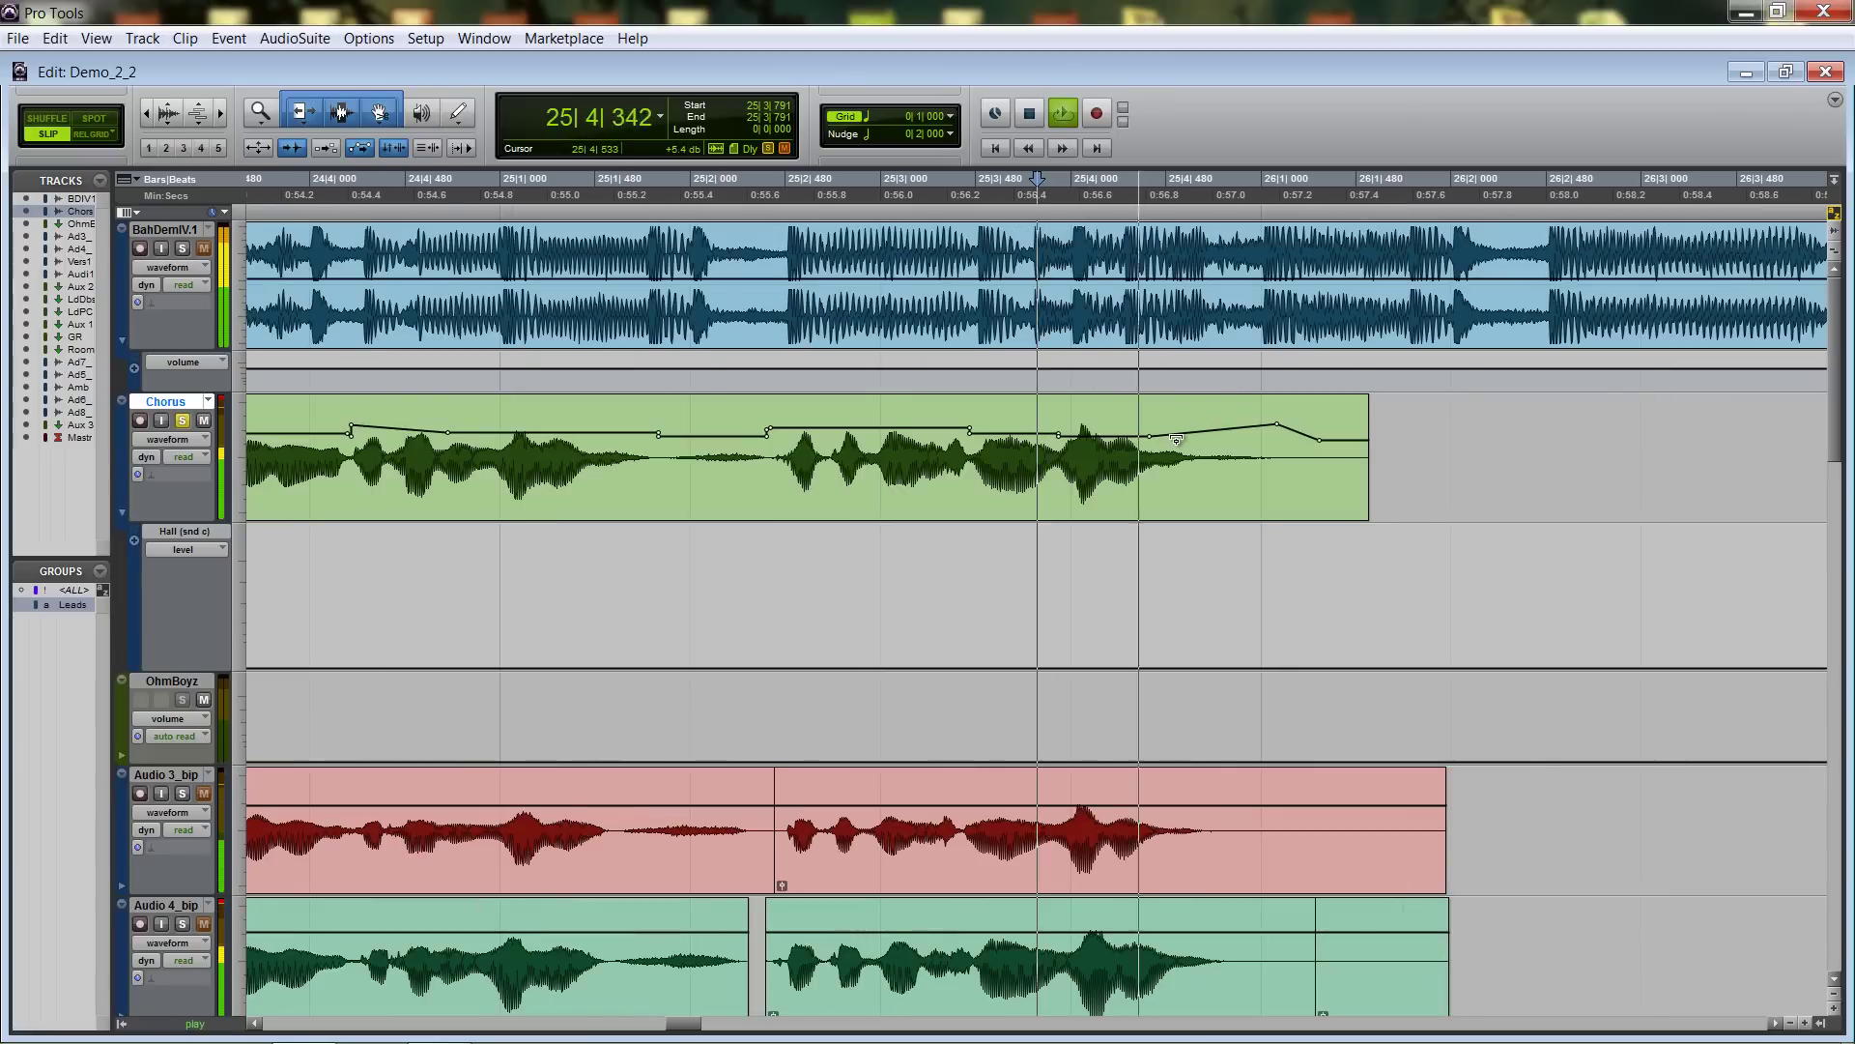
key(space)
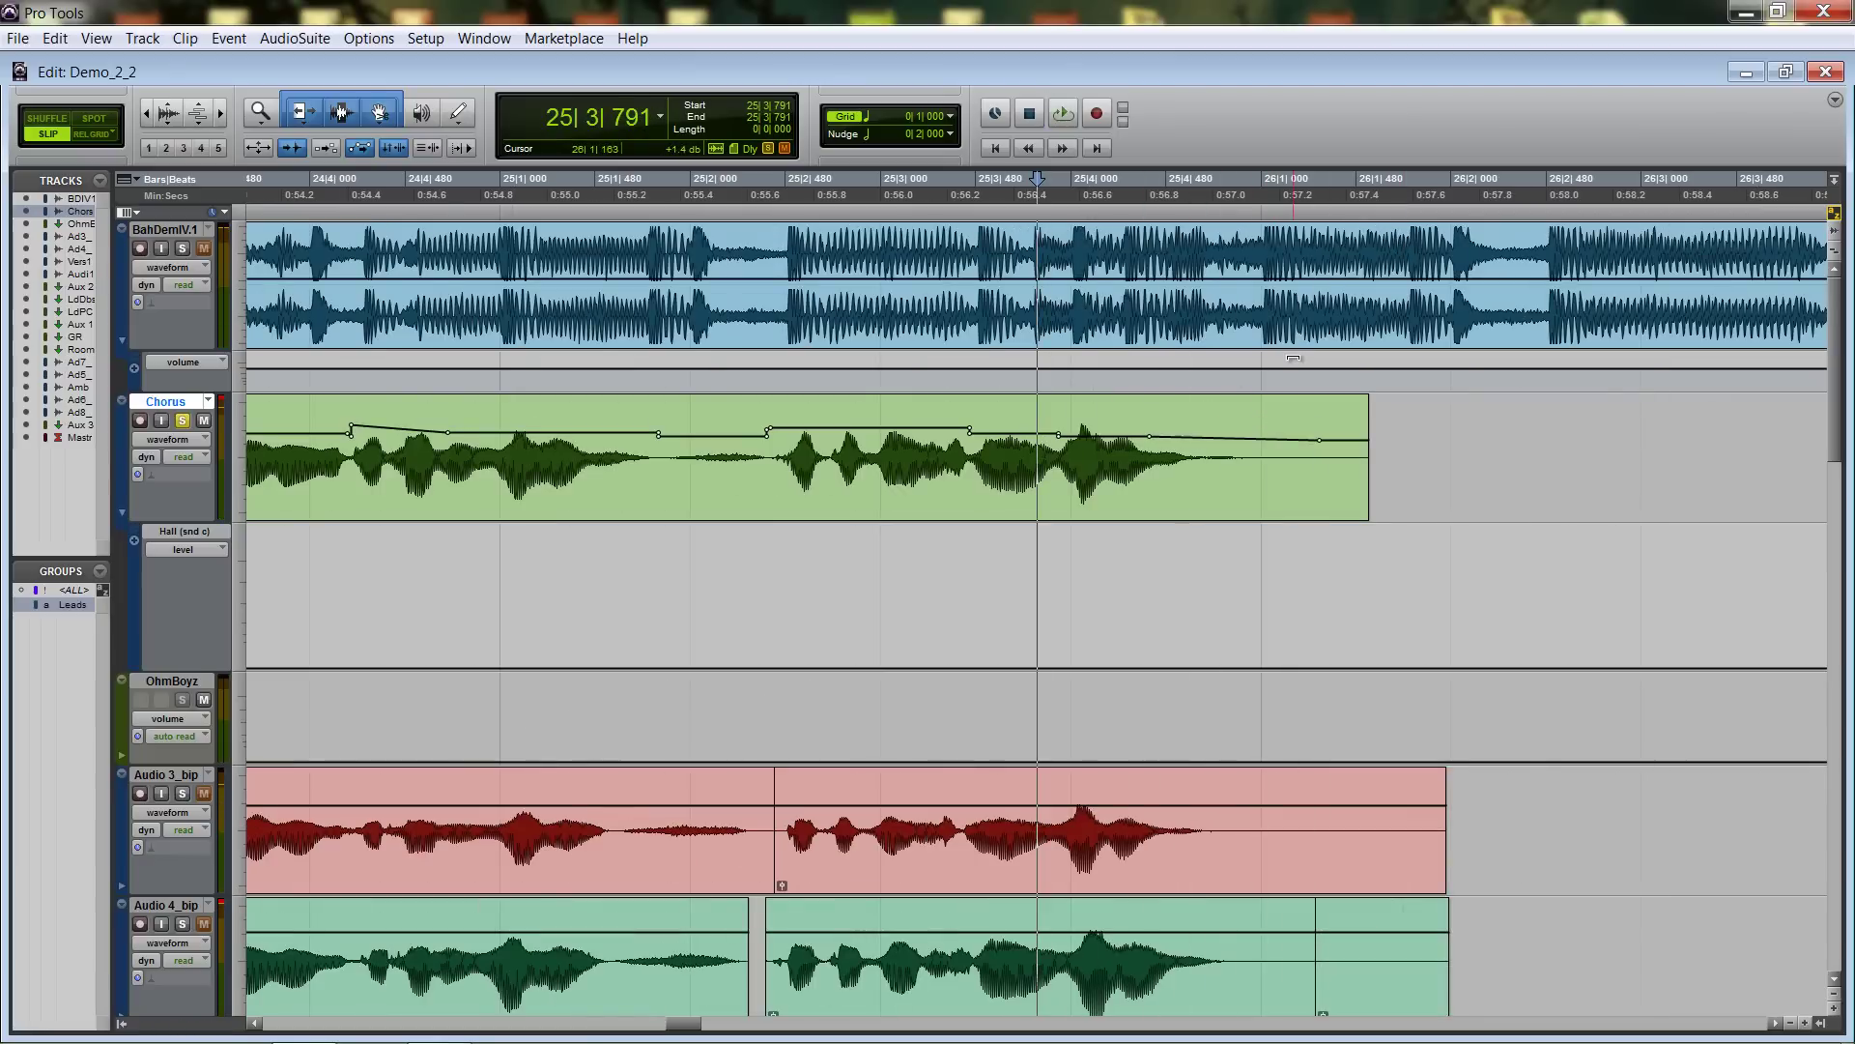
Audition the phrase end without the gain peak, then undo the breakpoint removal and replay from 25|3|791.
key(space)
key(space)
key(r)
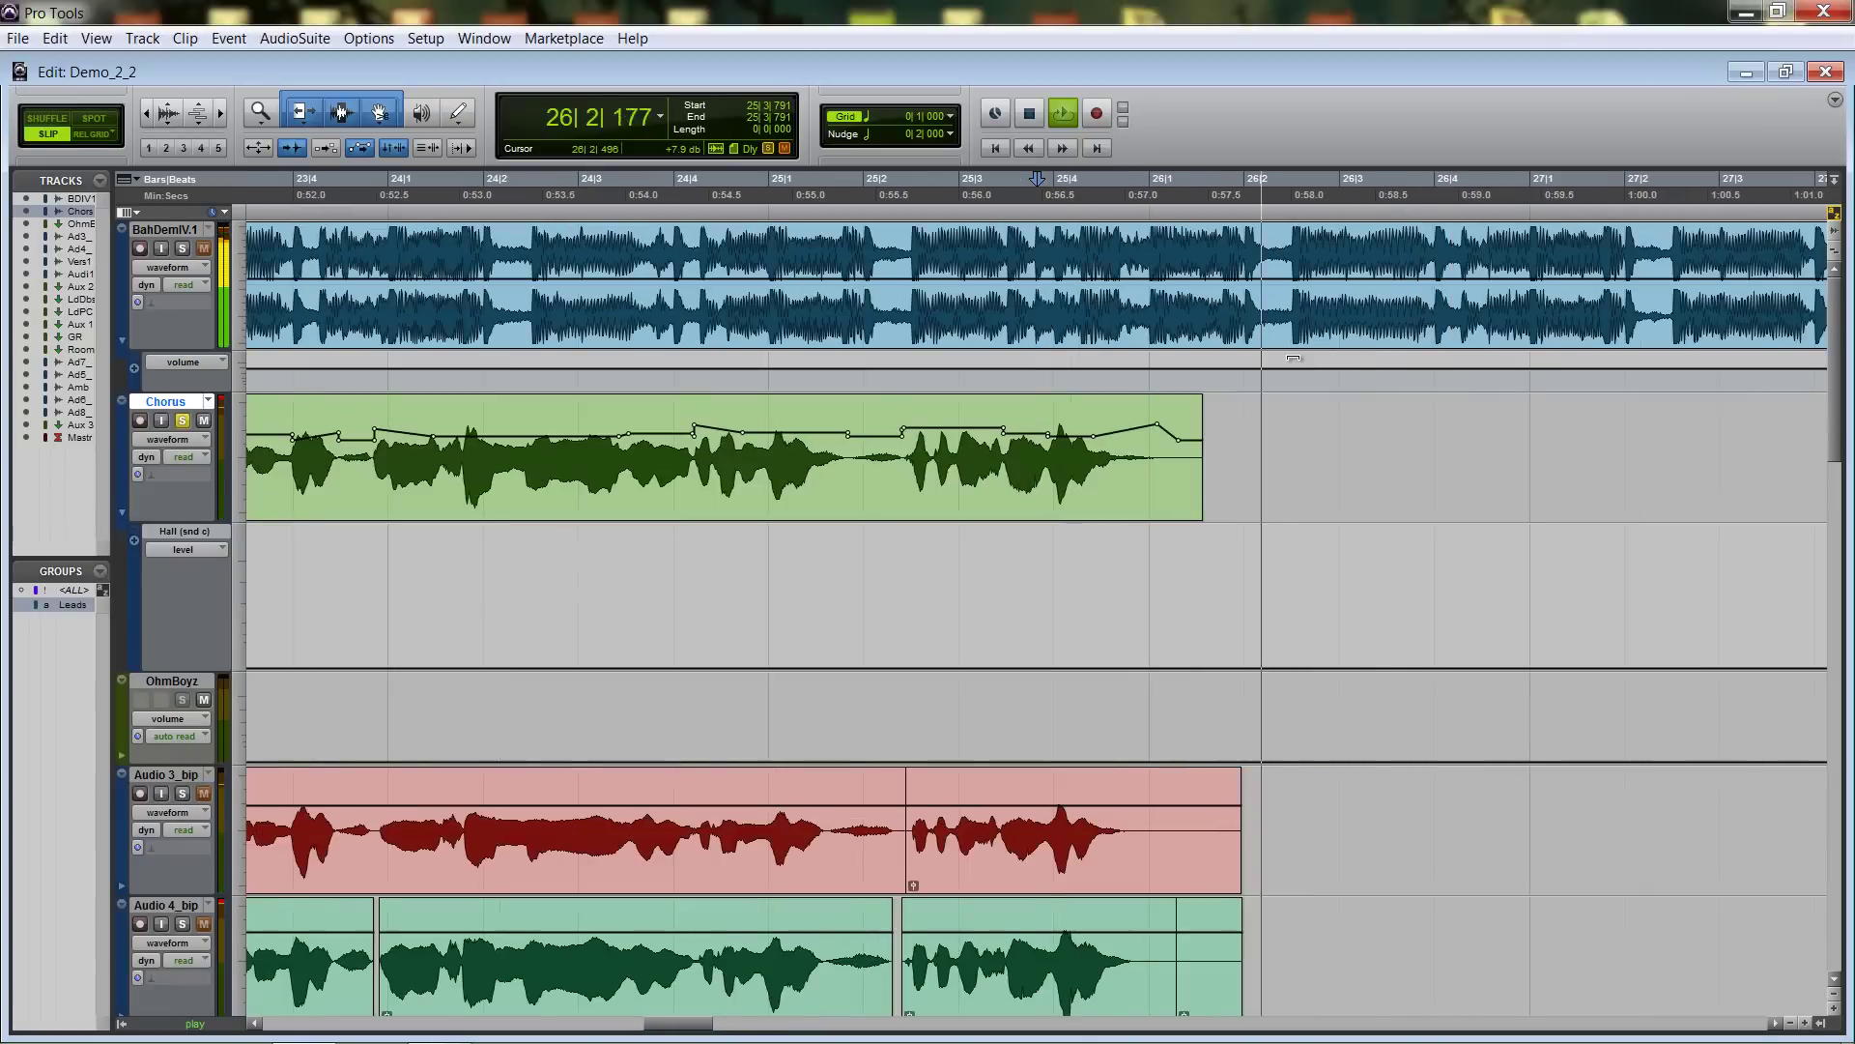
key(space)
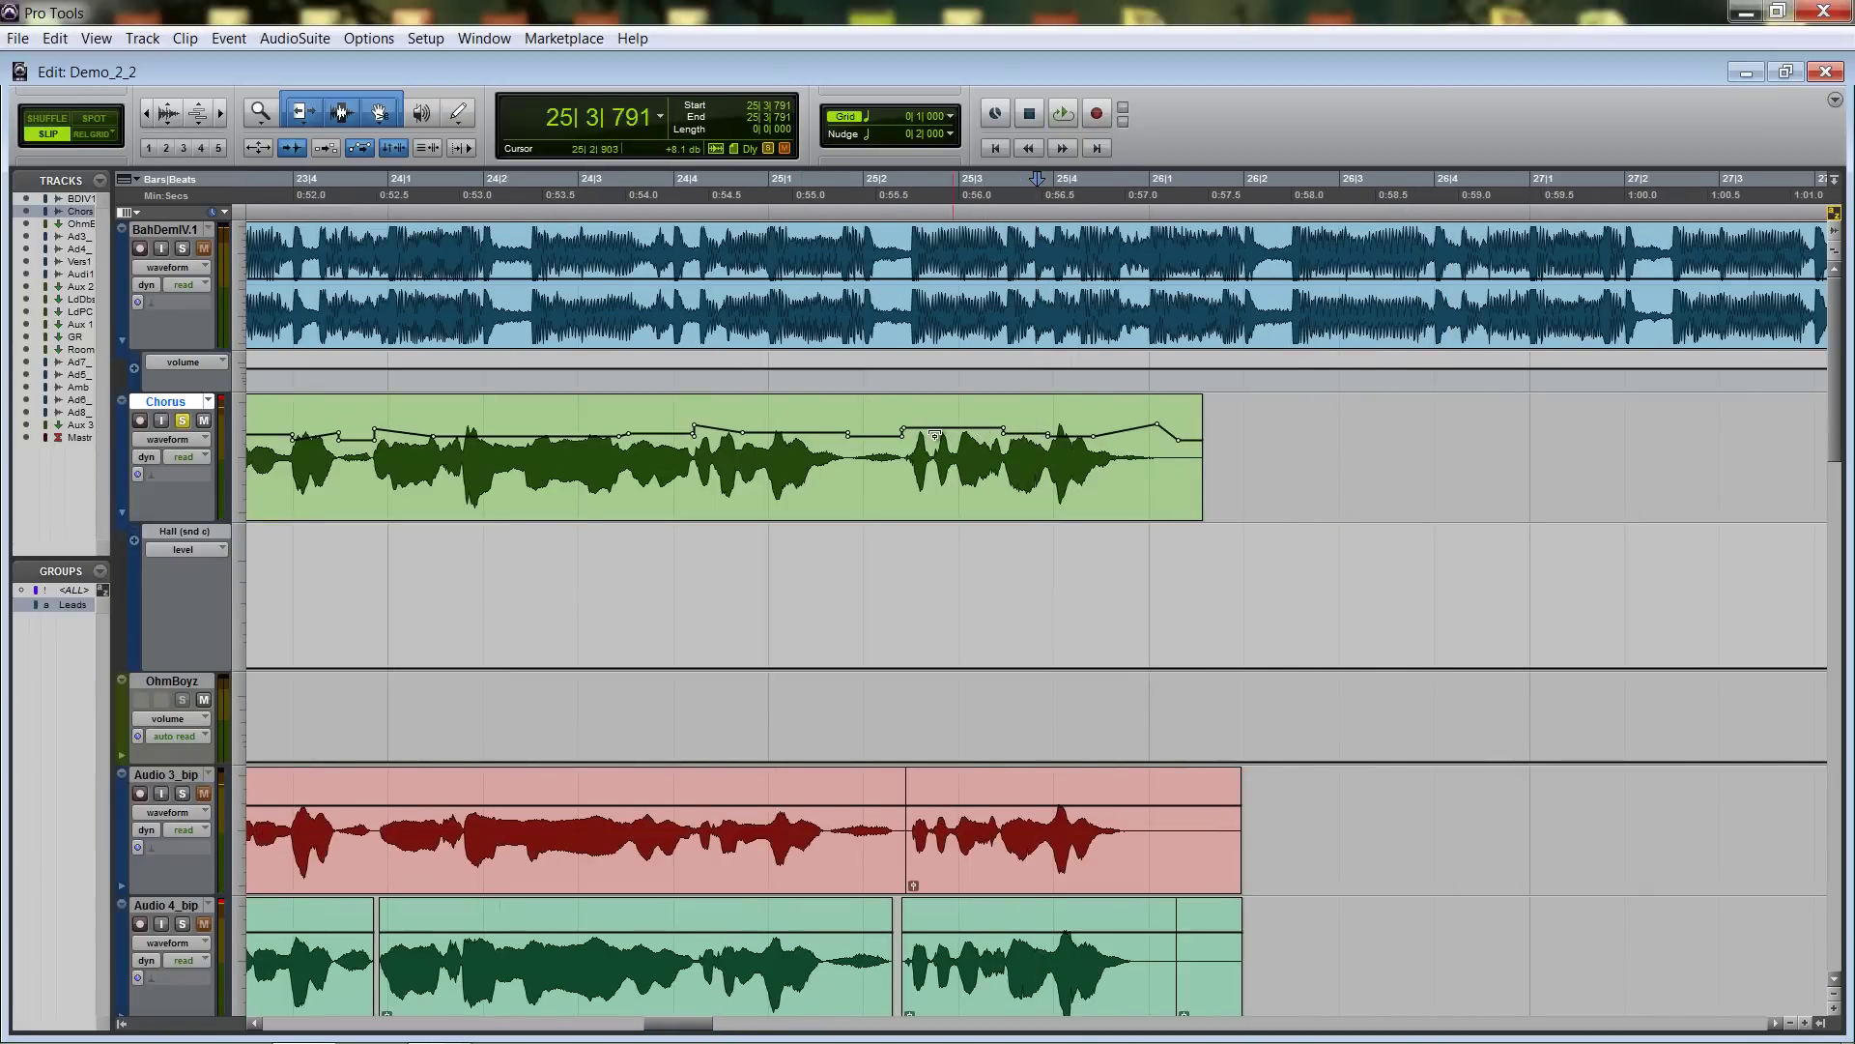
Remove the peak clip gain breakpoint near beat 4 of bar 24 and audition the phrase from 24|1|705.
scroll(870, 438, left, 2)
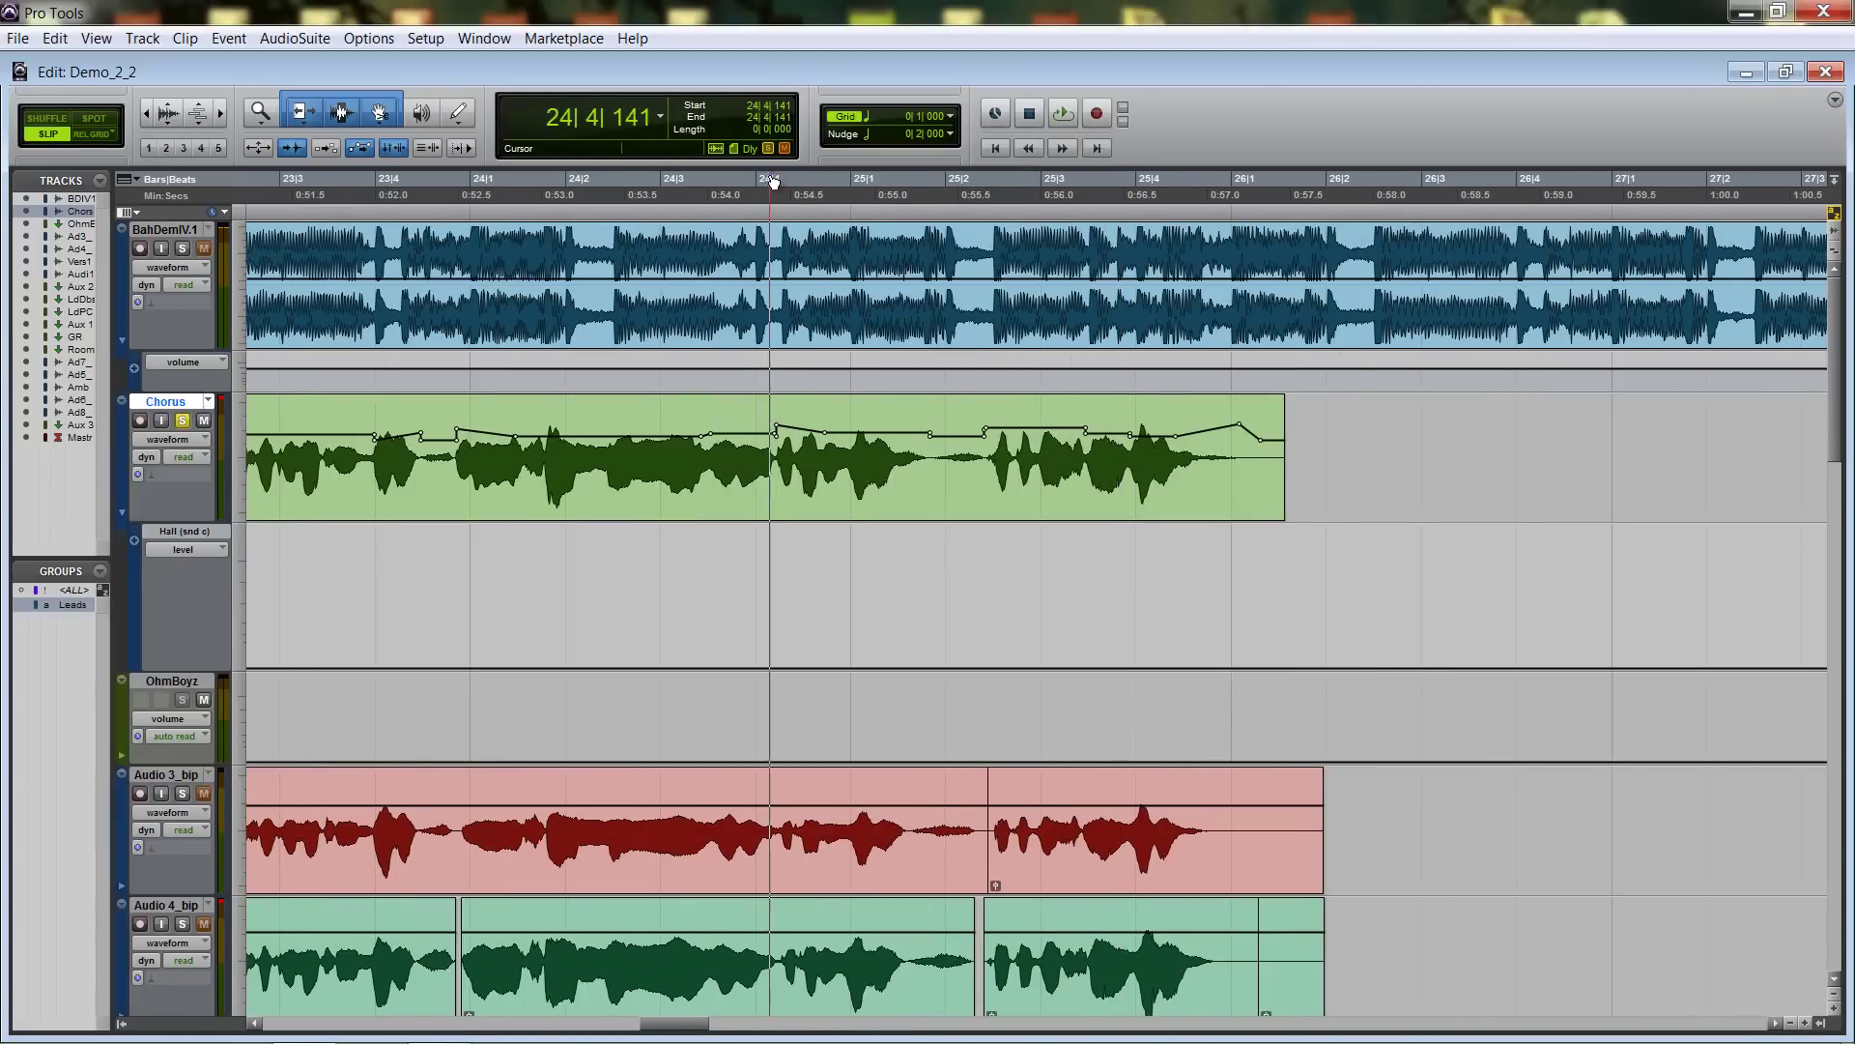
key(t)
alt+click(1054, 429)
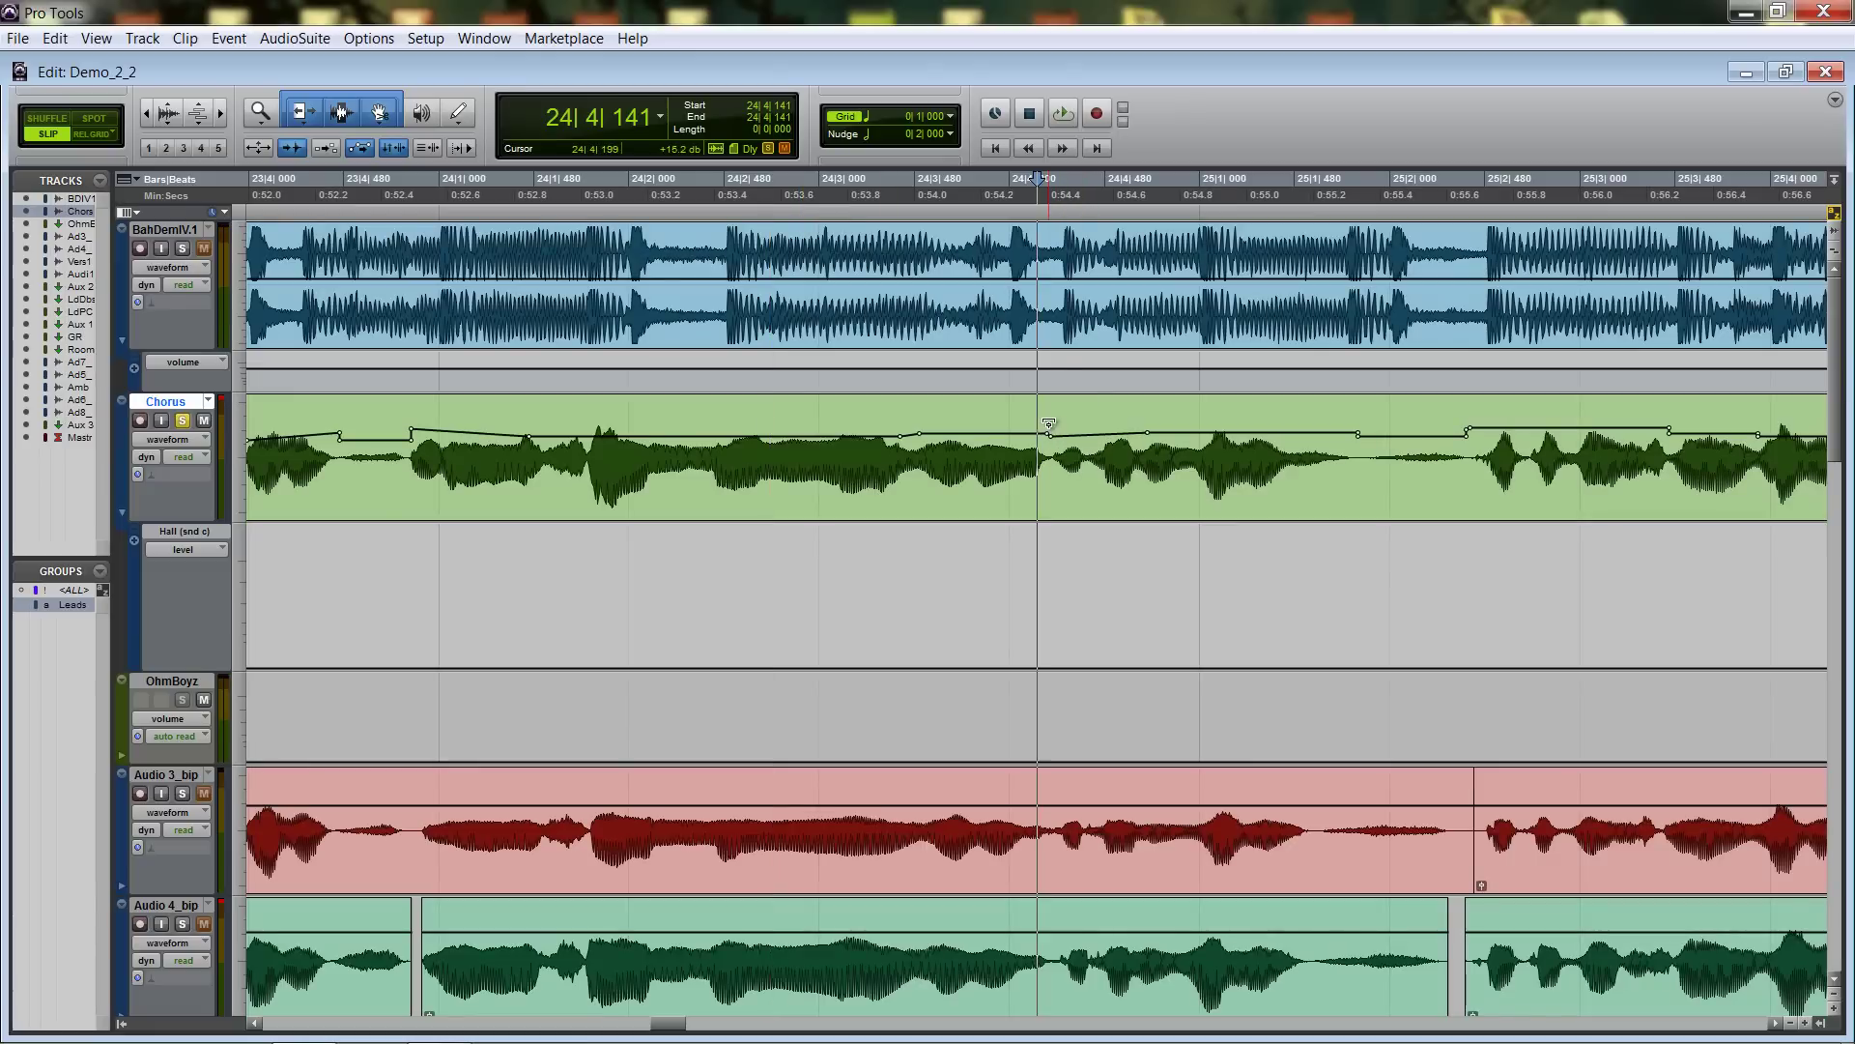
key(space)
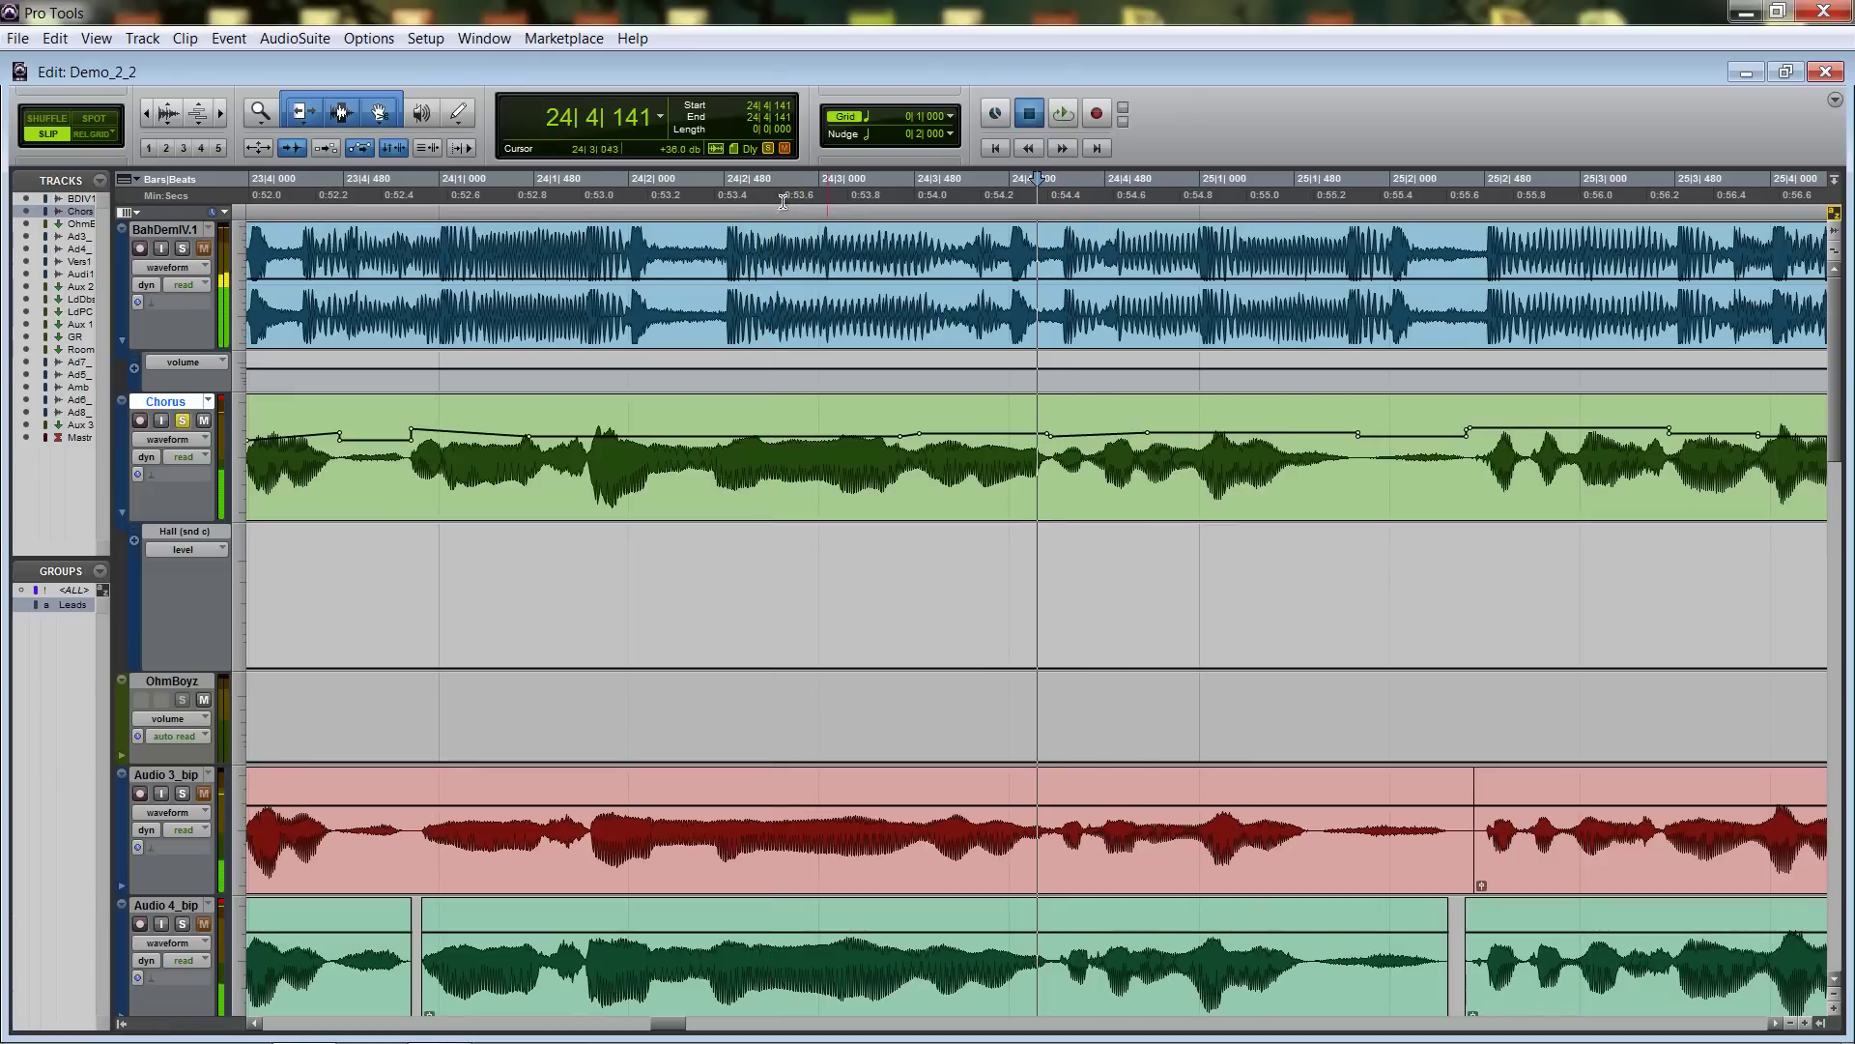
click(579, 205)
key(space)
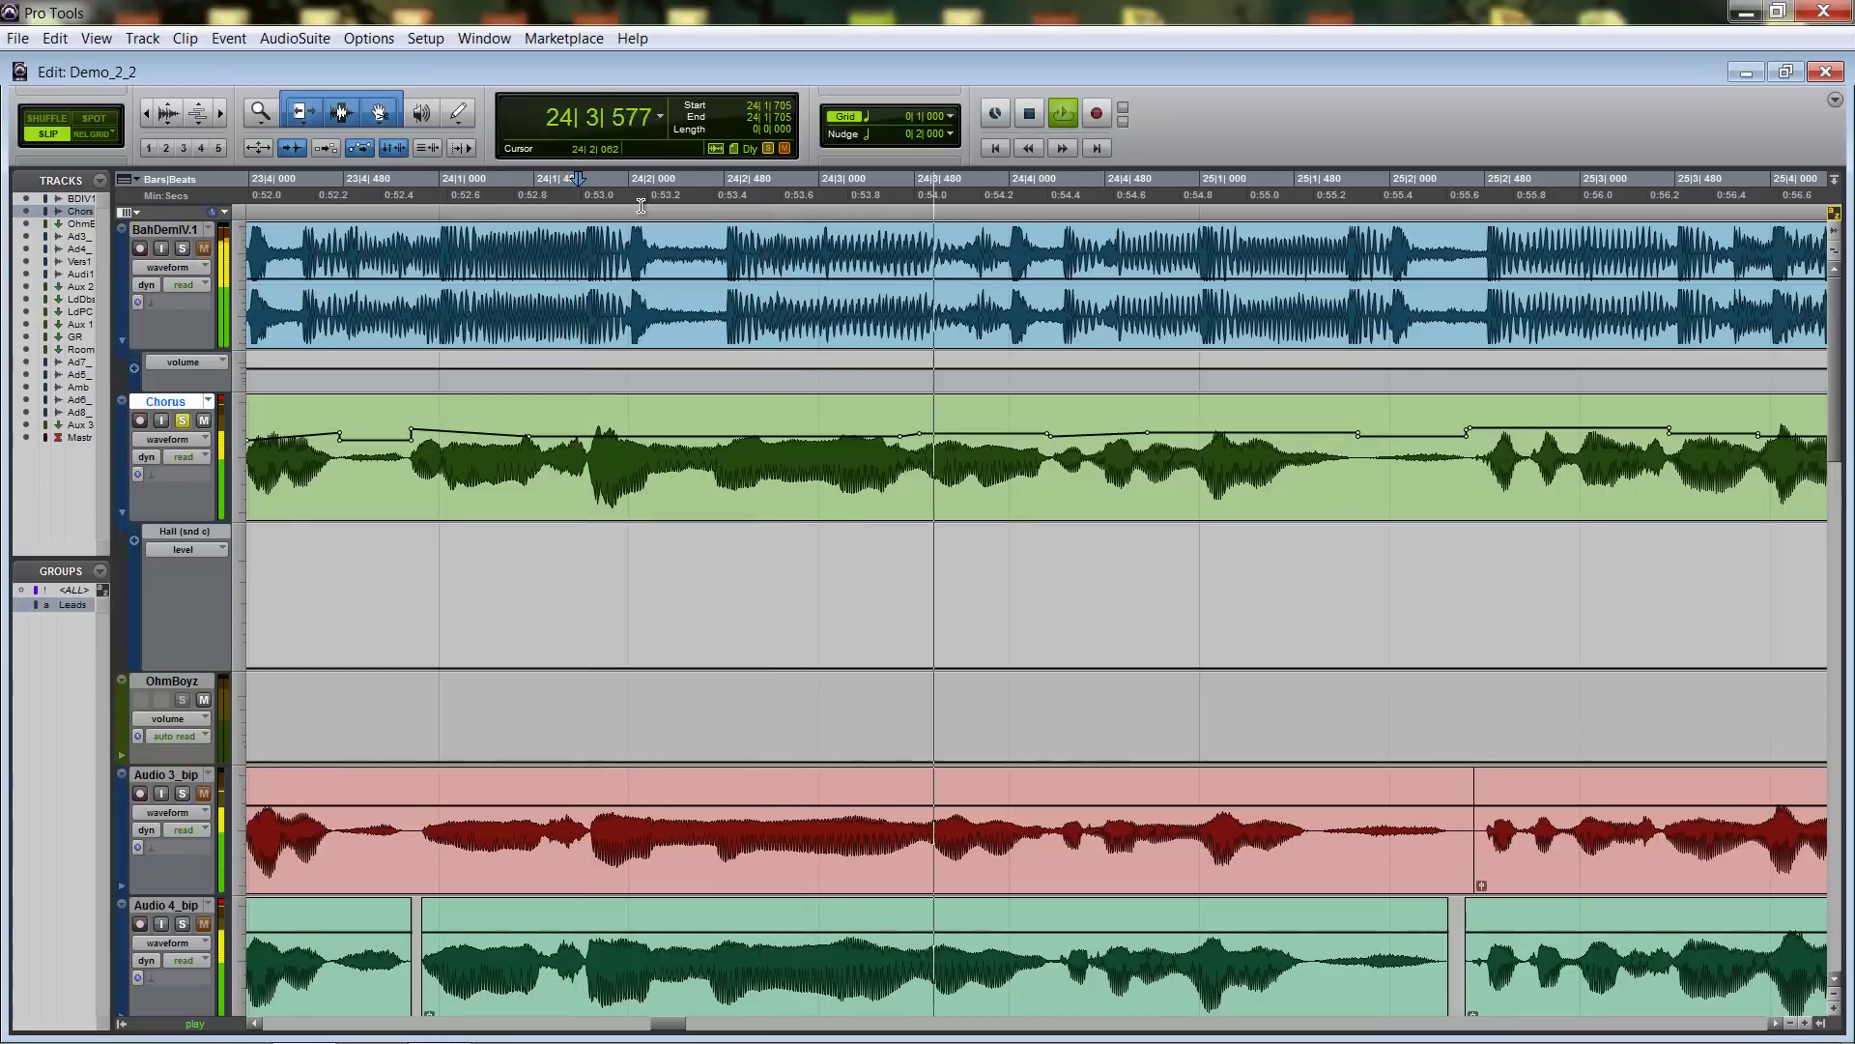
key(space)
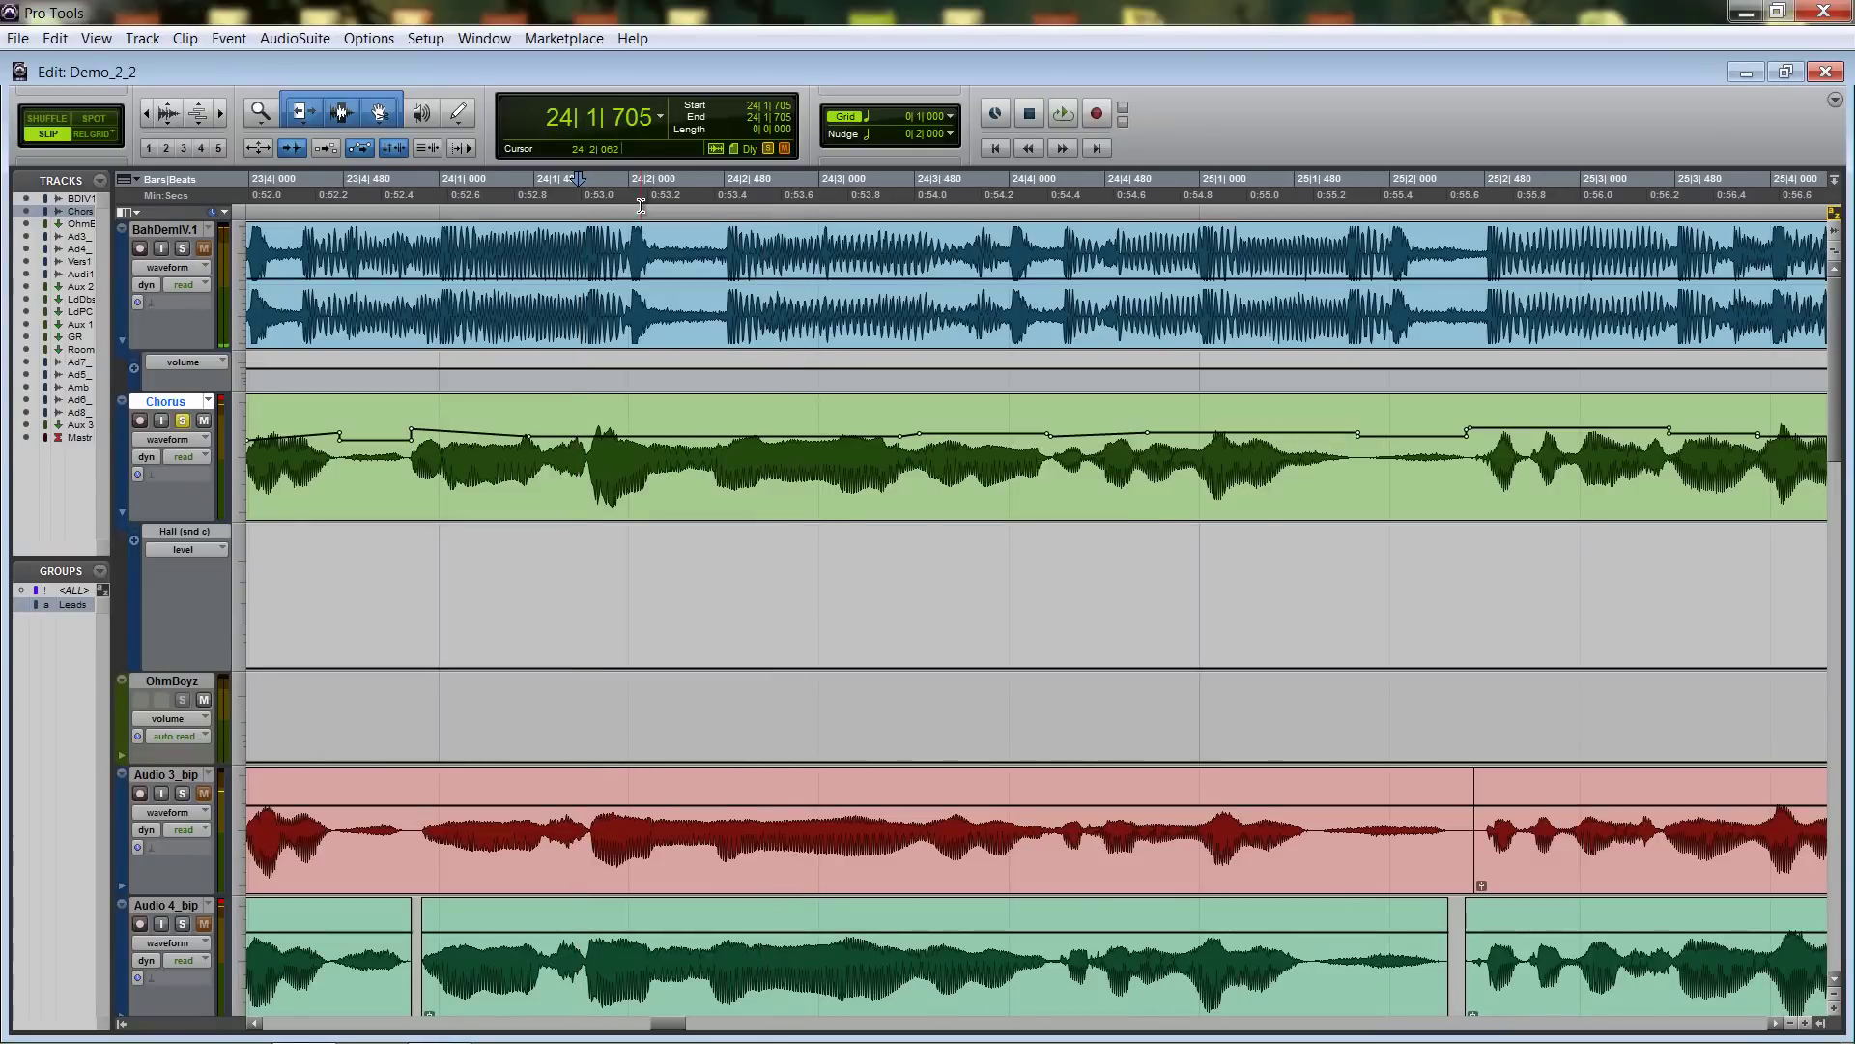
Restore the removed breakpoint near beat 4 of bar 24 and replay the phrase from 24|1|705.
key(space)
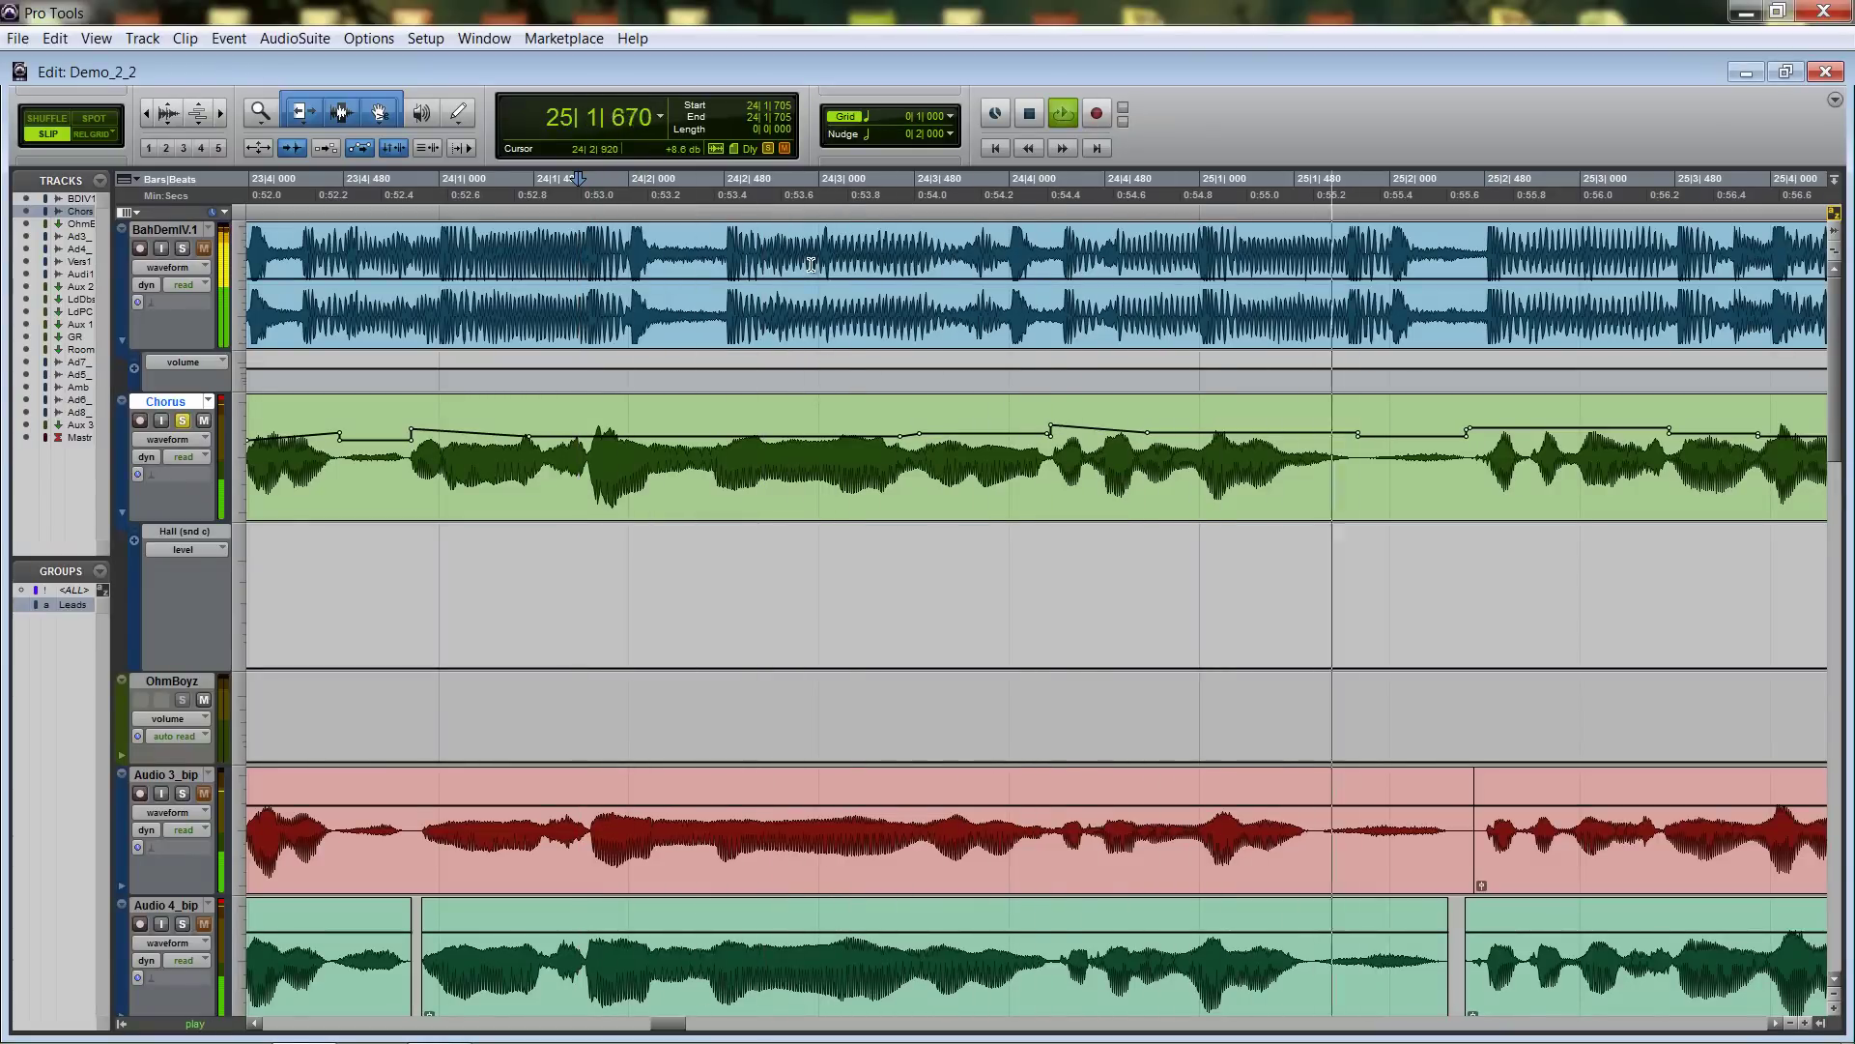
scroll(856, 277, down, 3)
key(space)
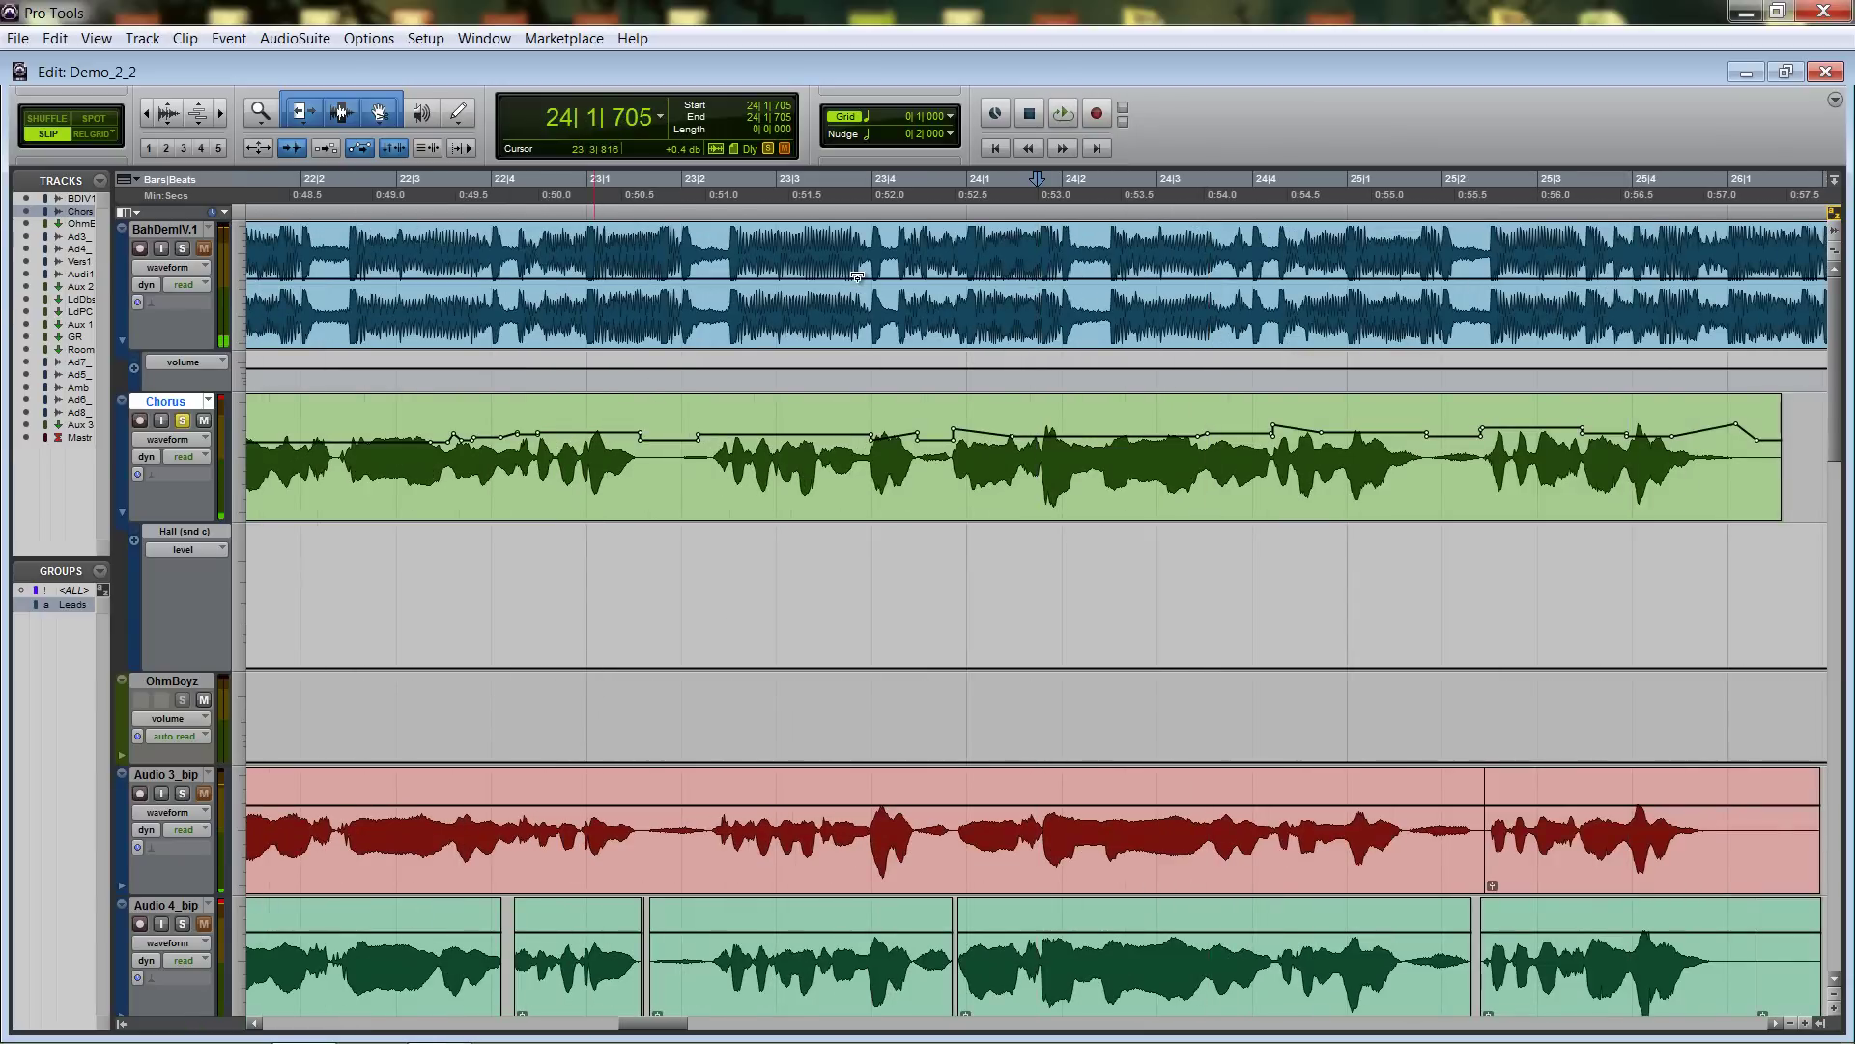
Compare the phrase from 24|1|705 once more, first without the gain breakpoint near beat 4 of bar 24 and again with it restored.
scroll(856, 278, up, 3)
key(space)
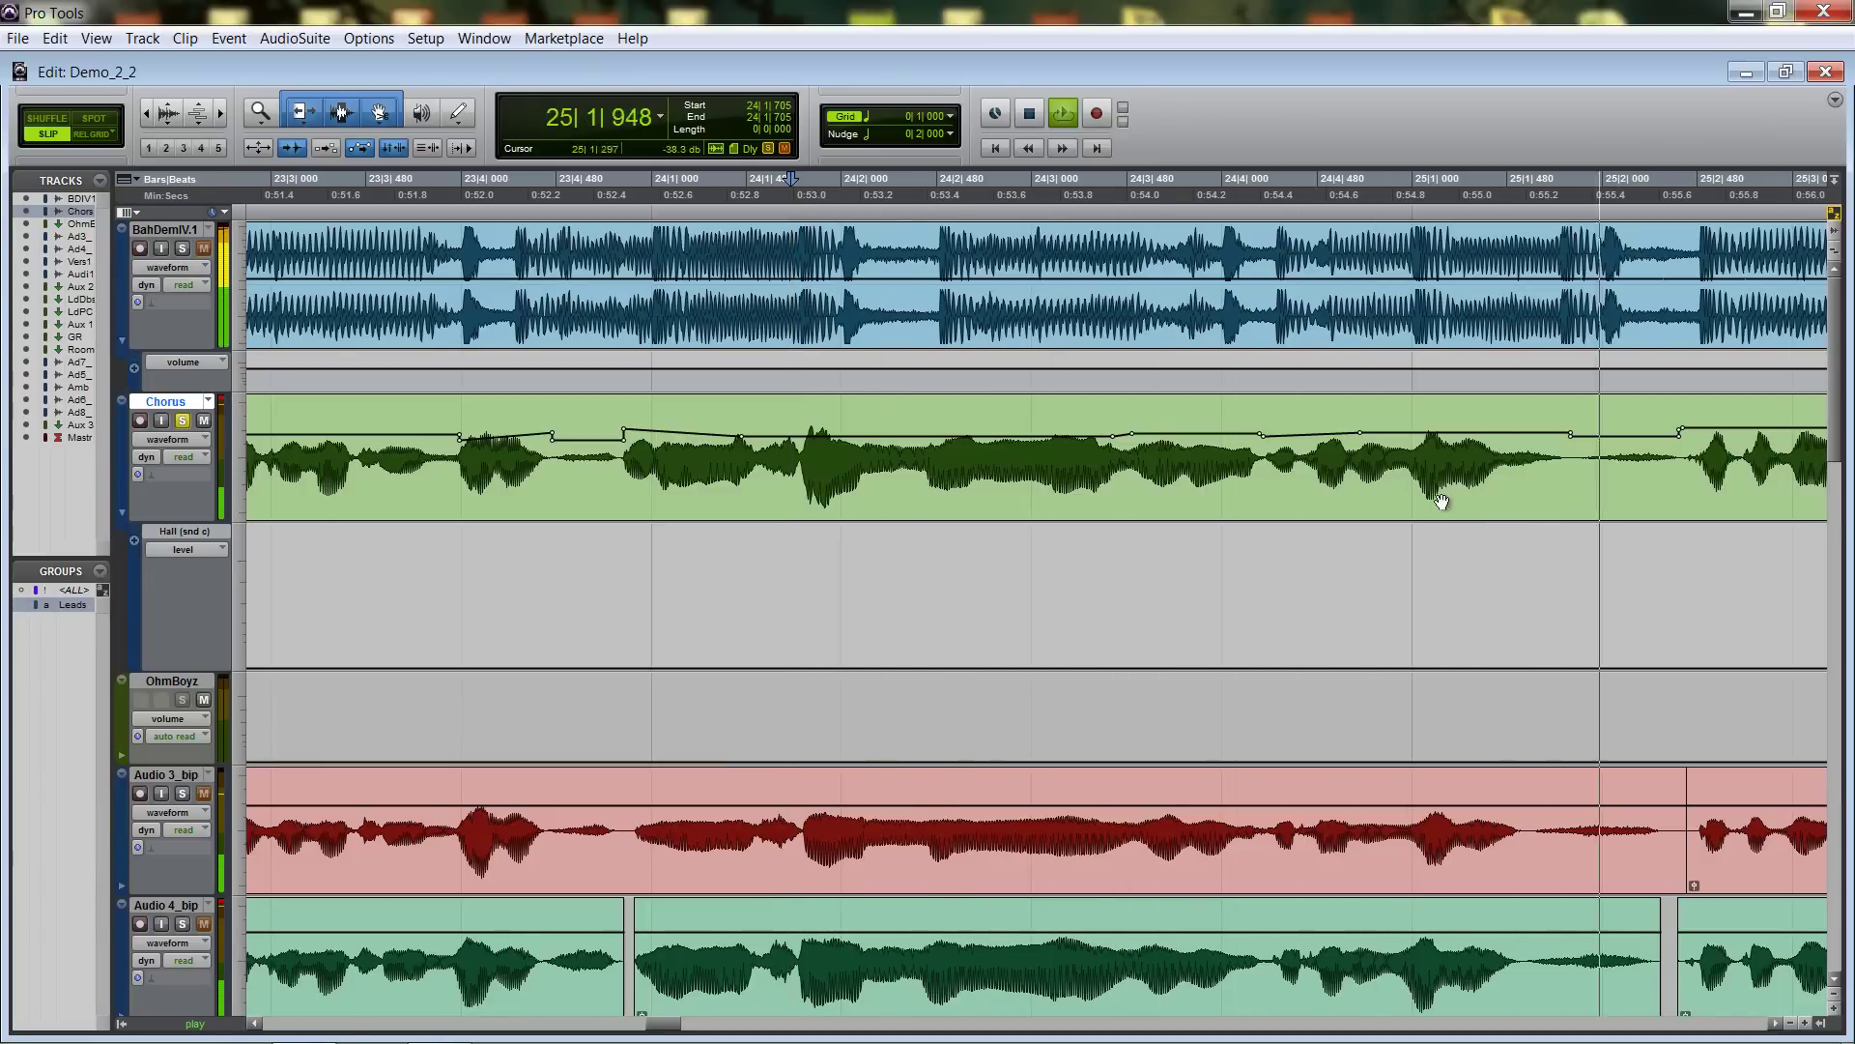
key(space)
key(space)
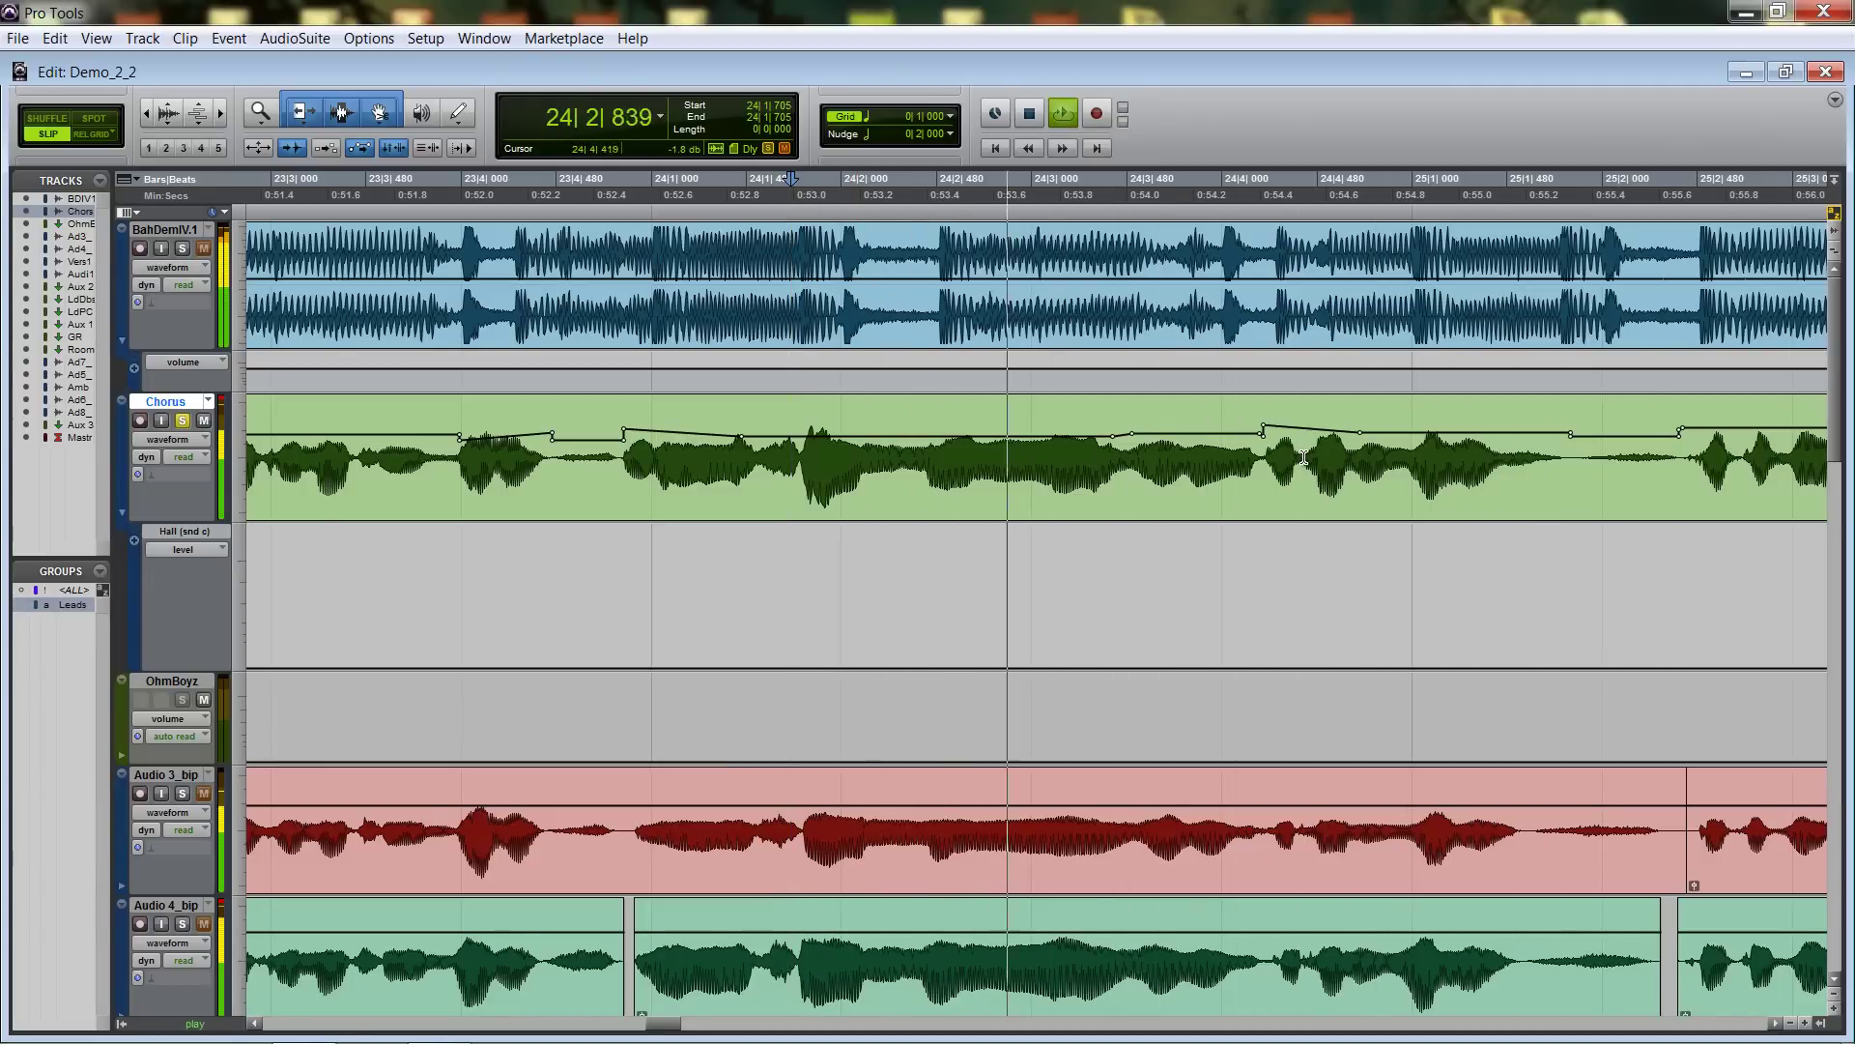
key(space)
Select the Chorus vocal phrase from 19|2|425 to 19|4|587.
scroll(850, 386, down, 4)
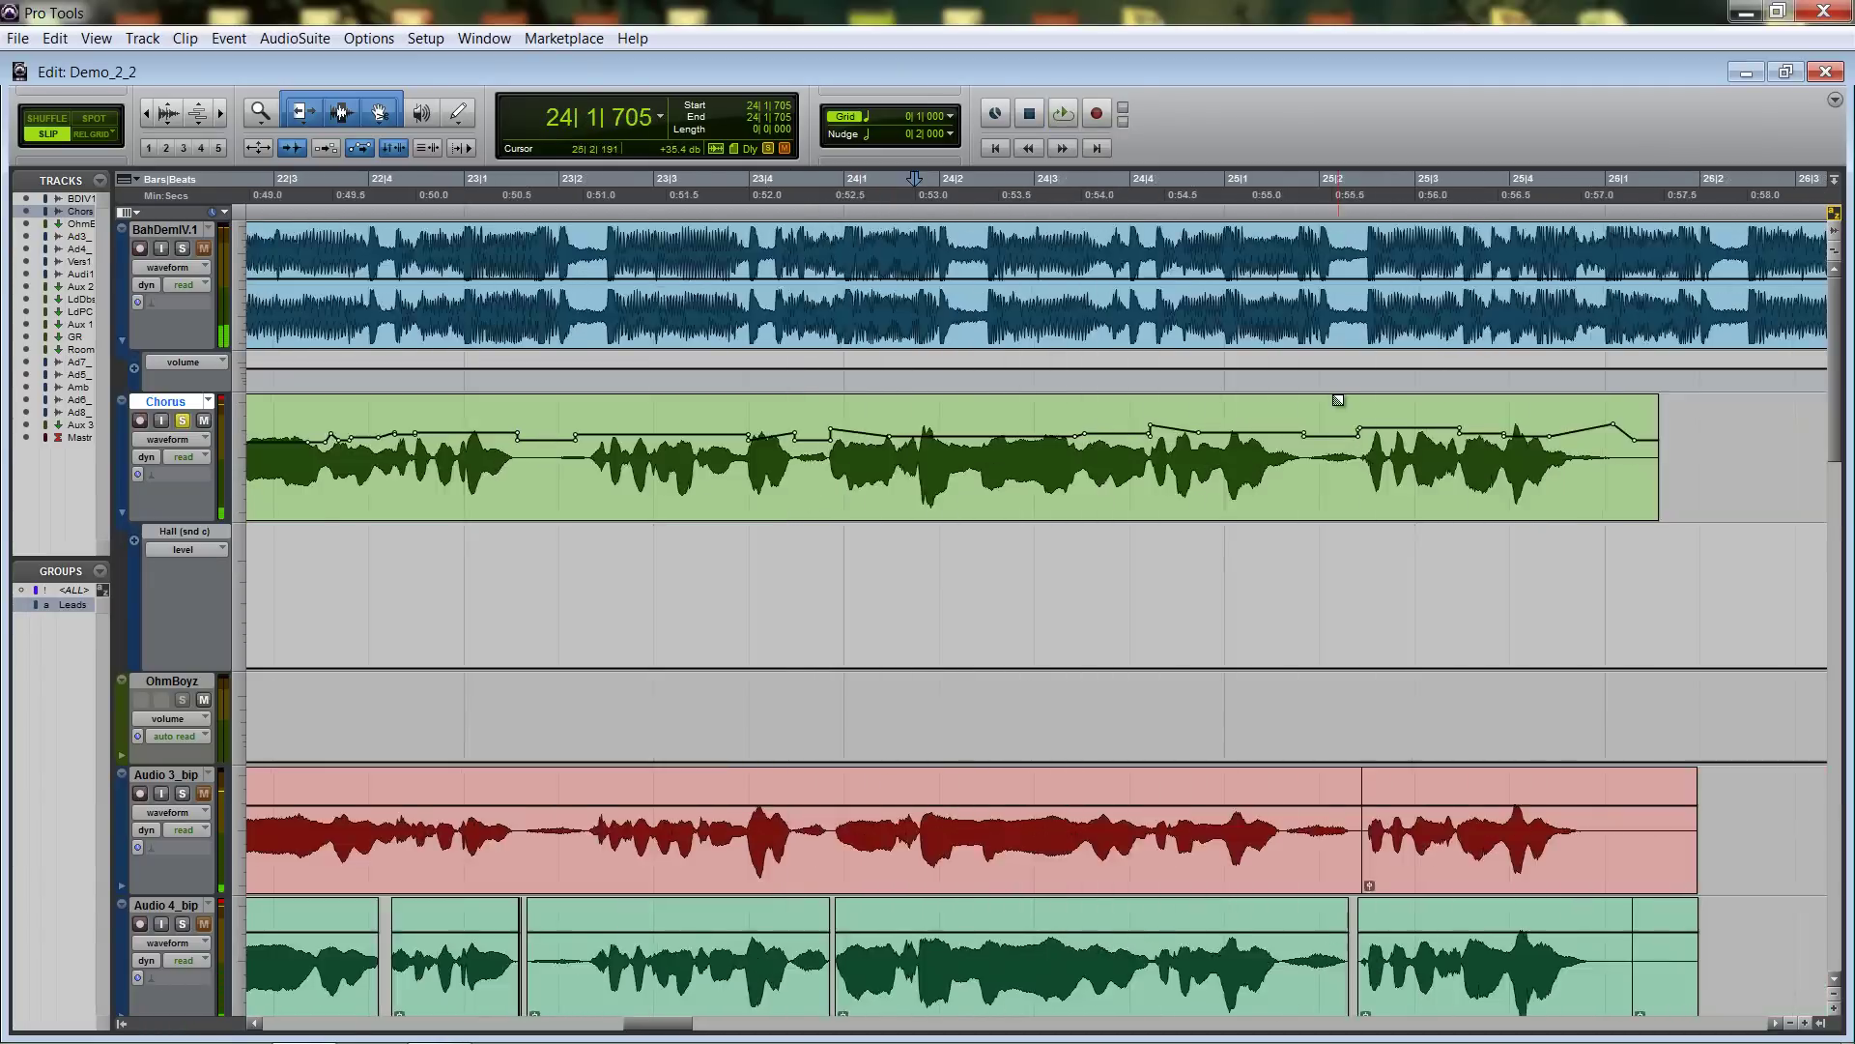
scroll(850, 387, left, 2)
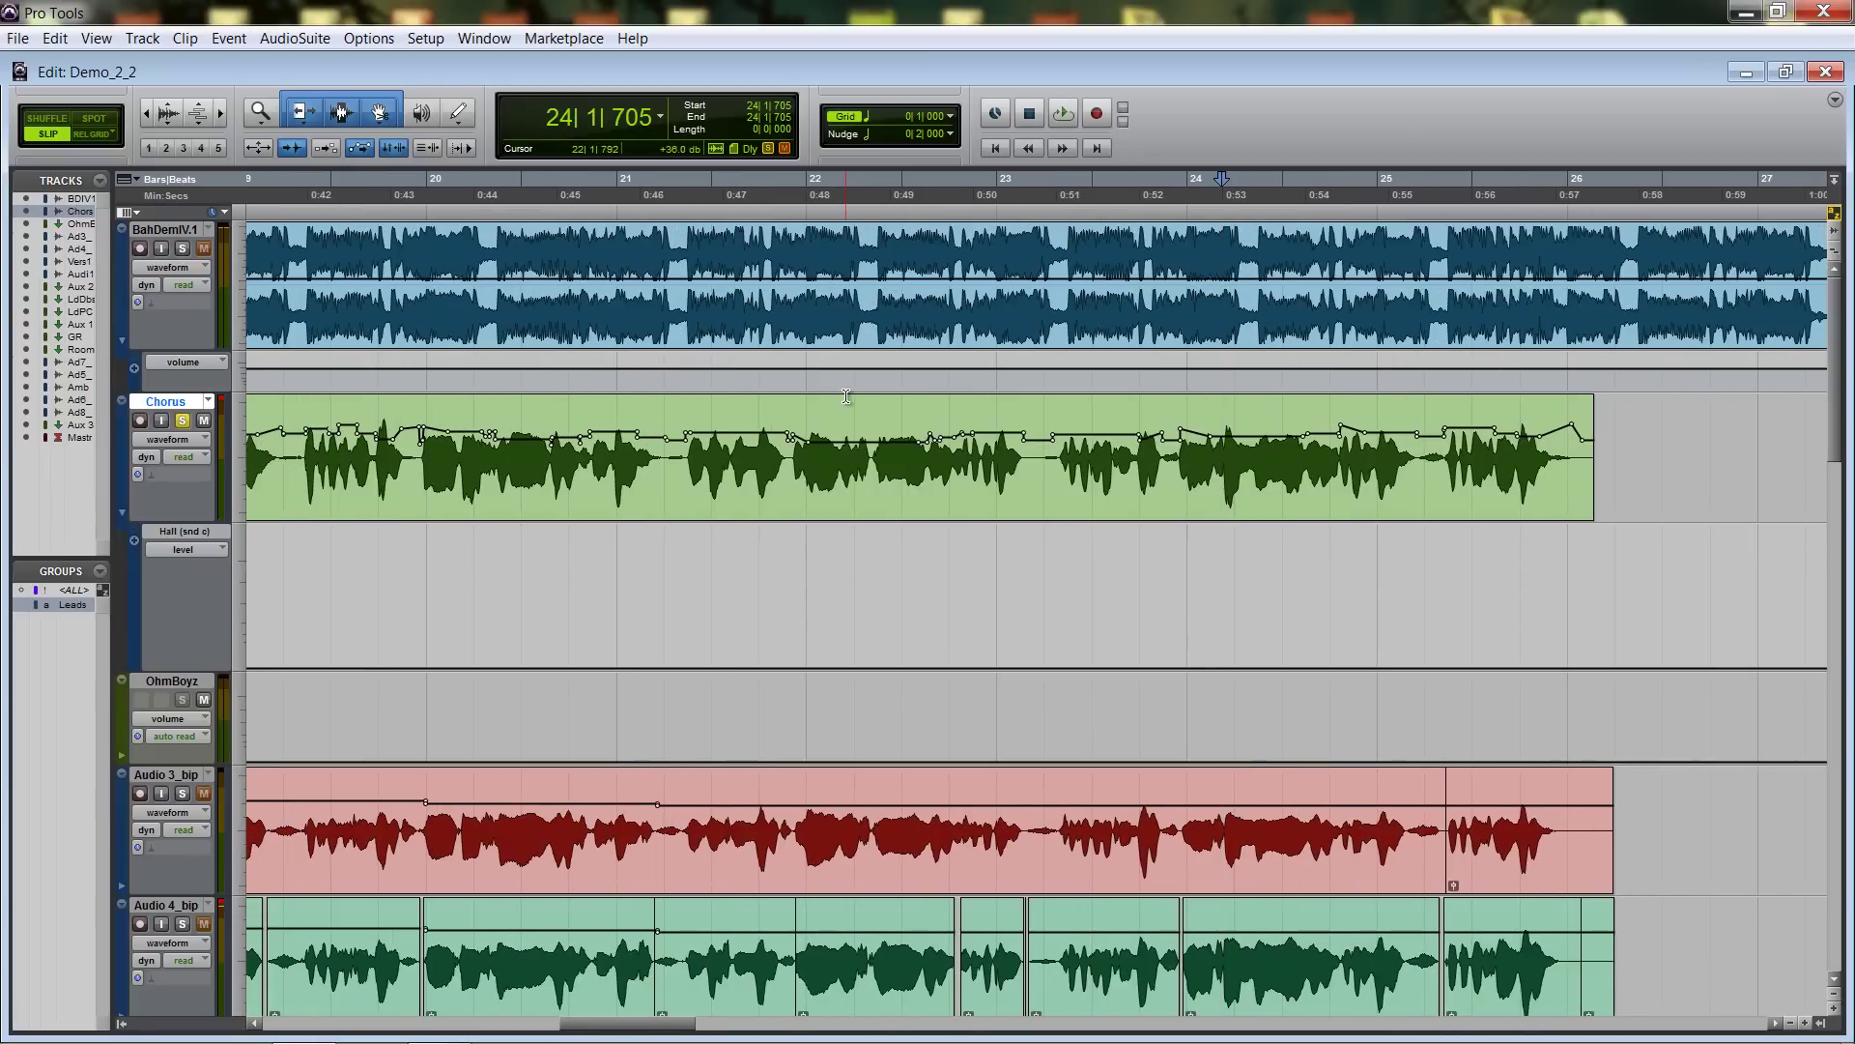
scroll(847, 396, left, 3)
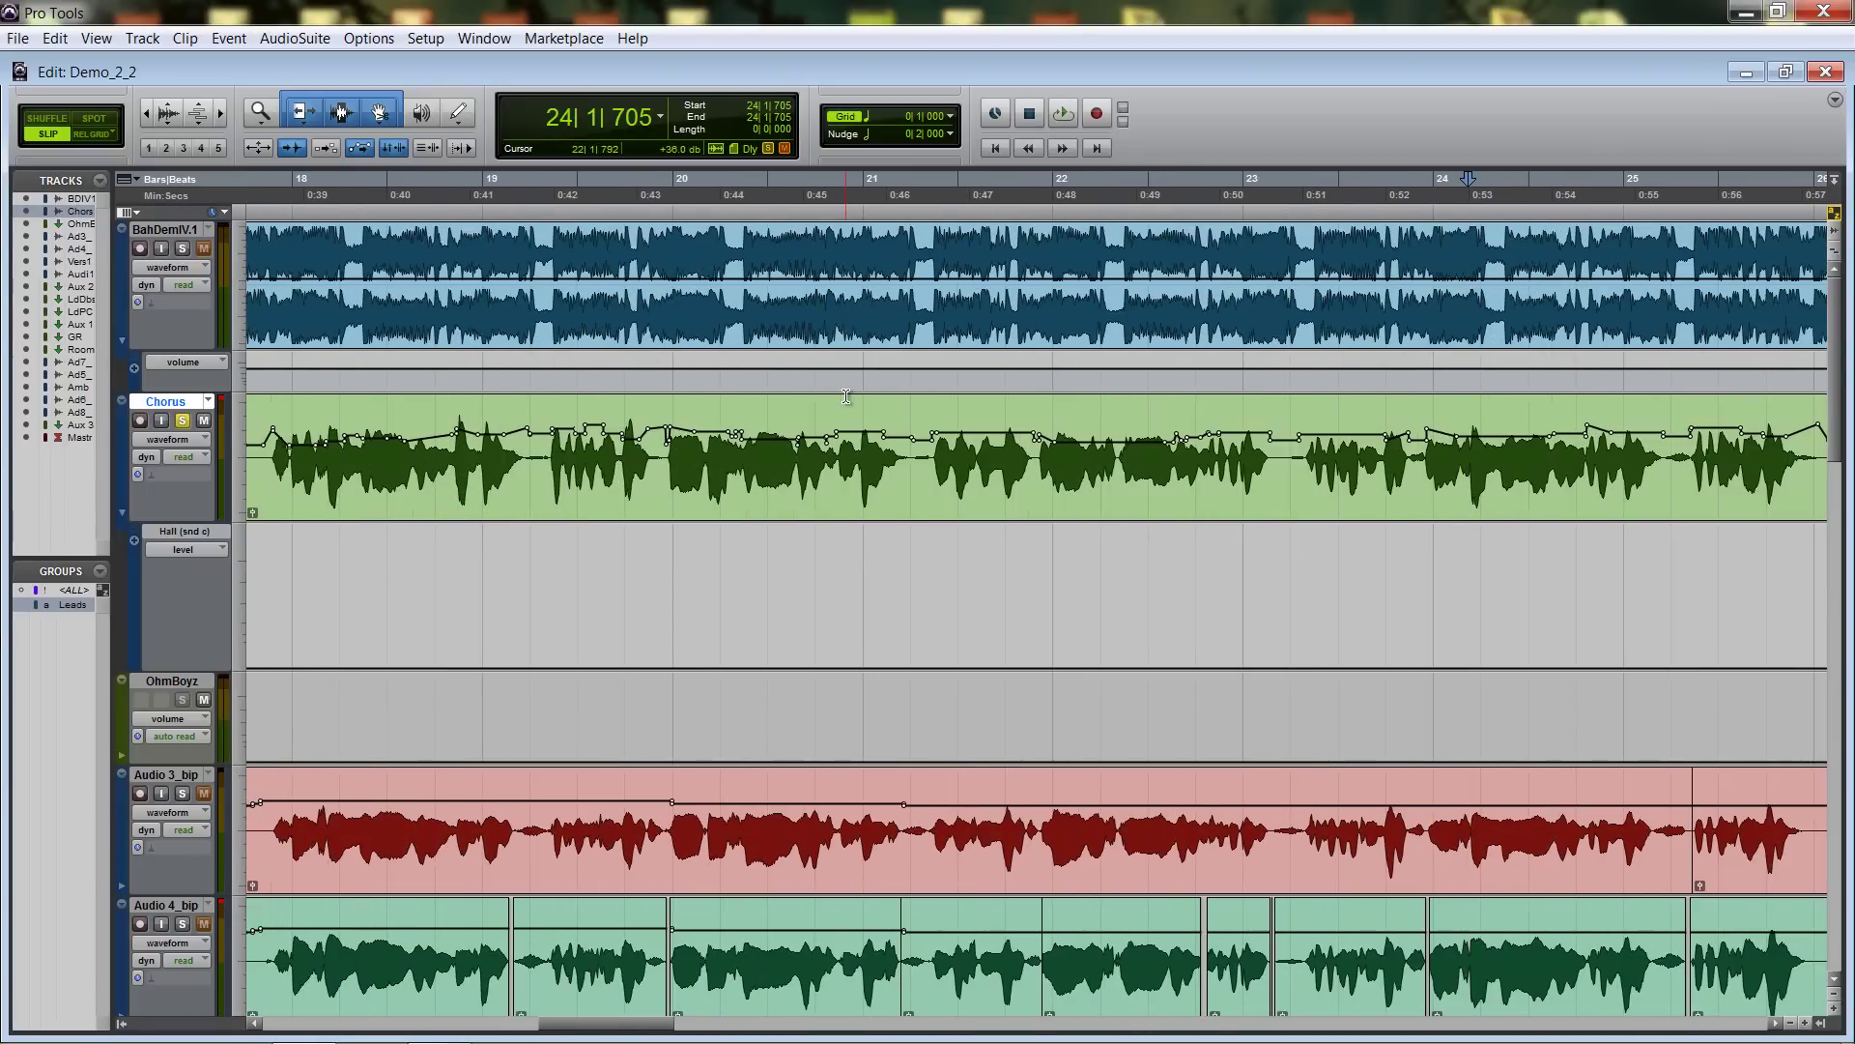
scroll(847, 396, left, 2)
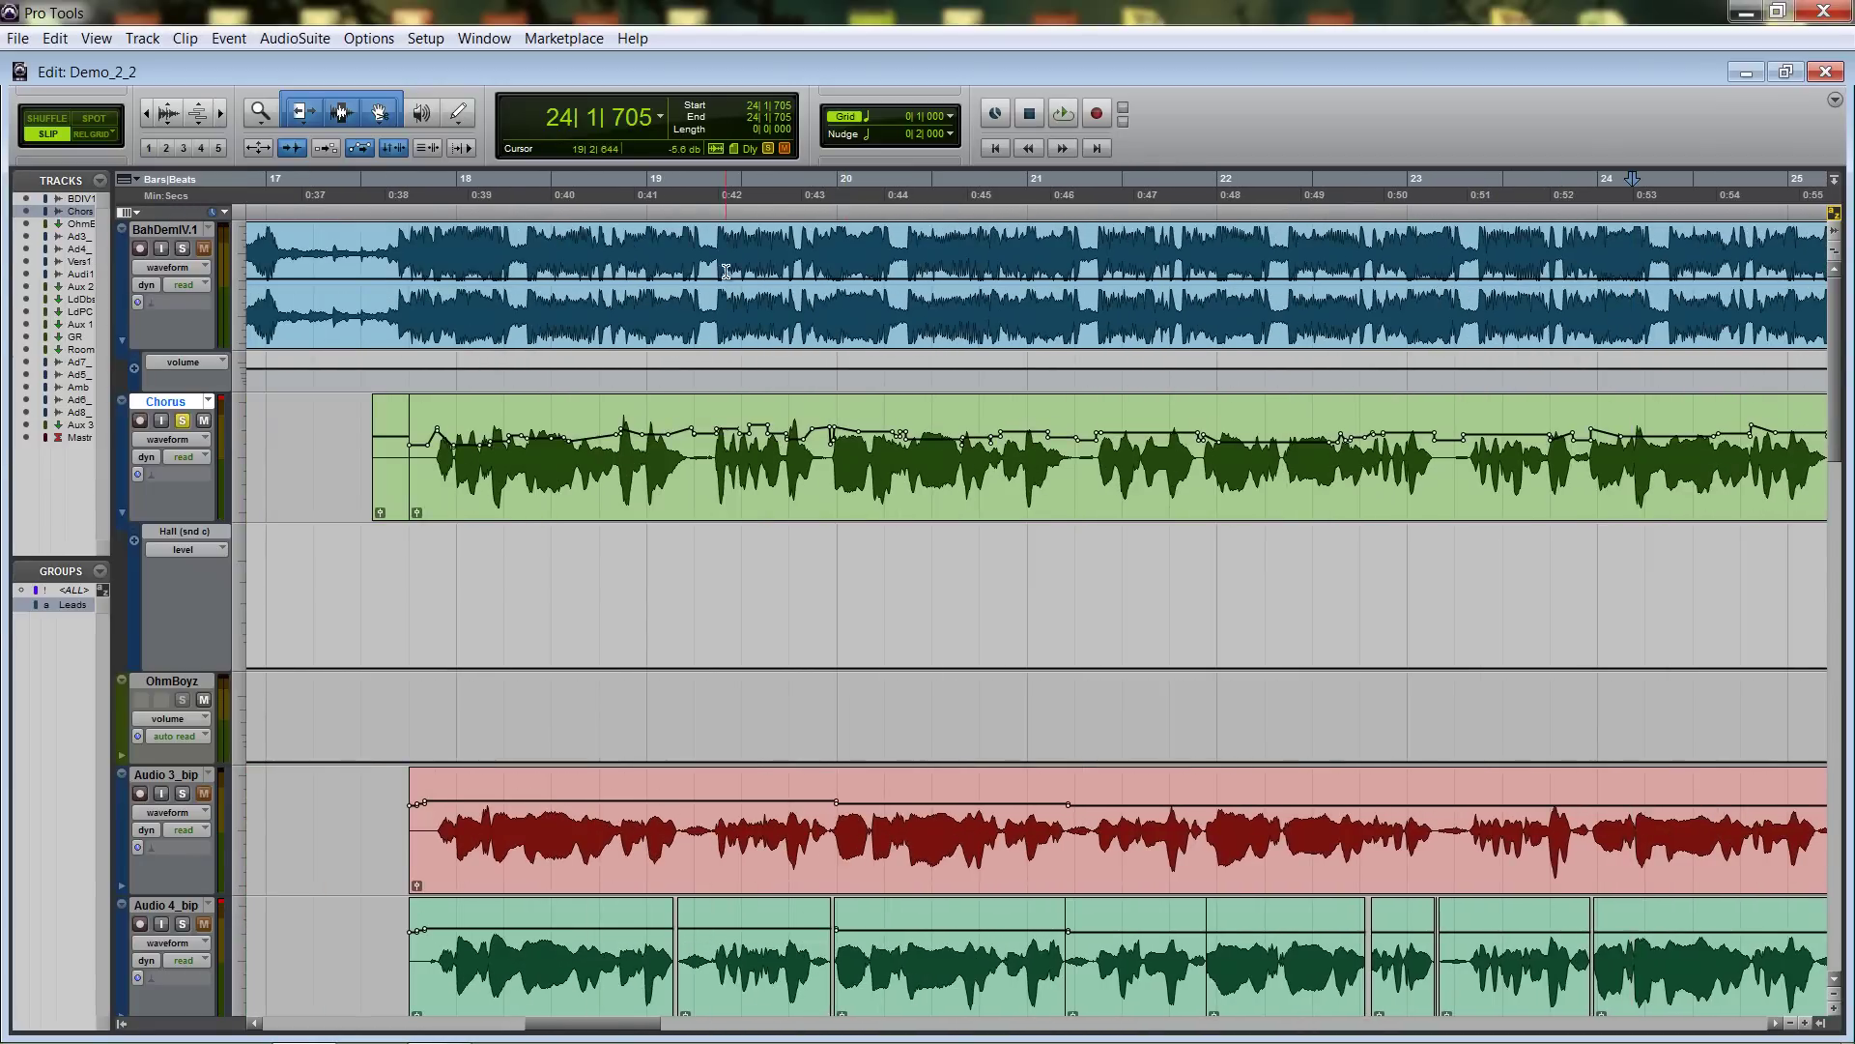
click(713, 205)
key(ctrl+])
key(ctrl+])
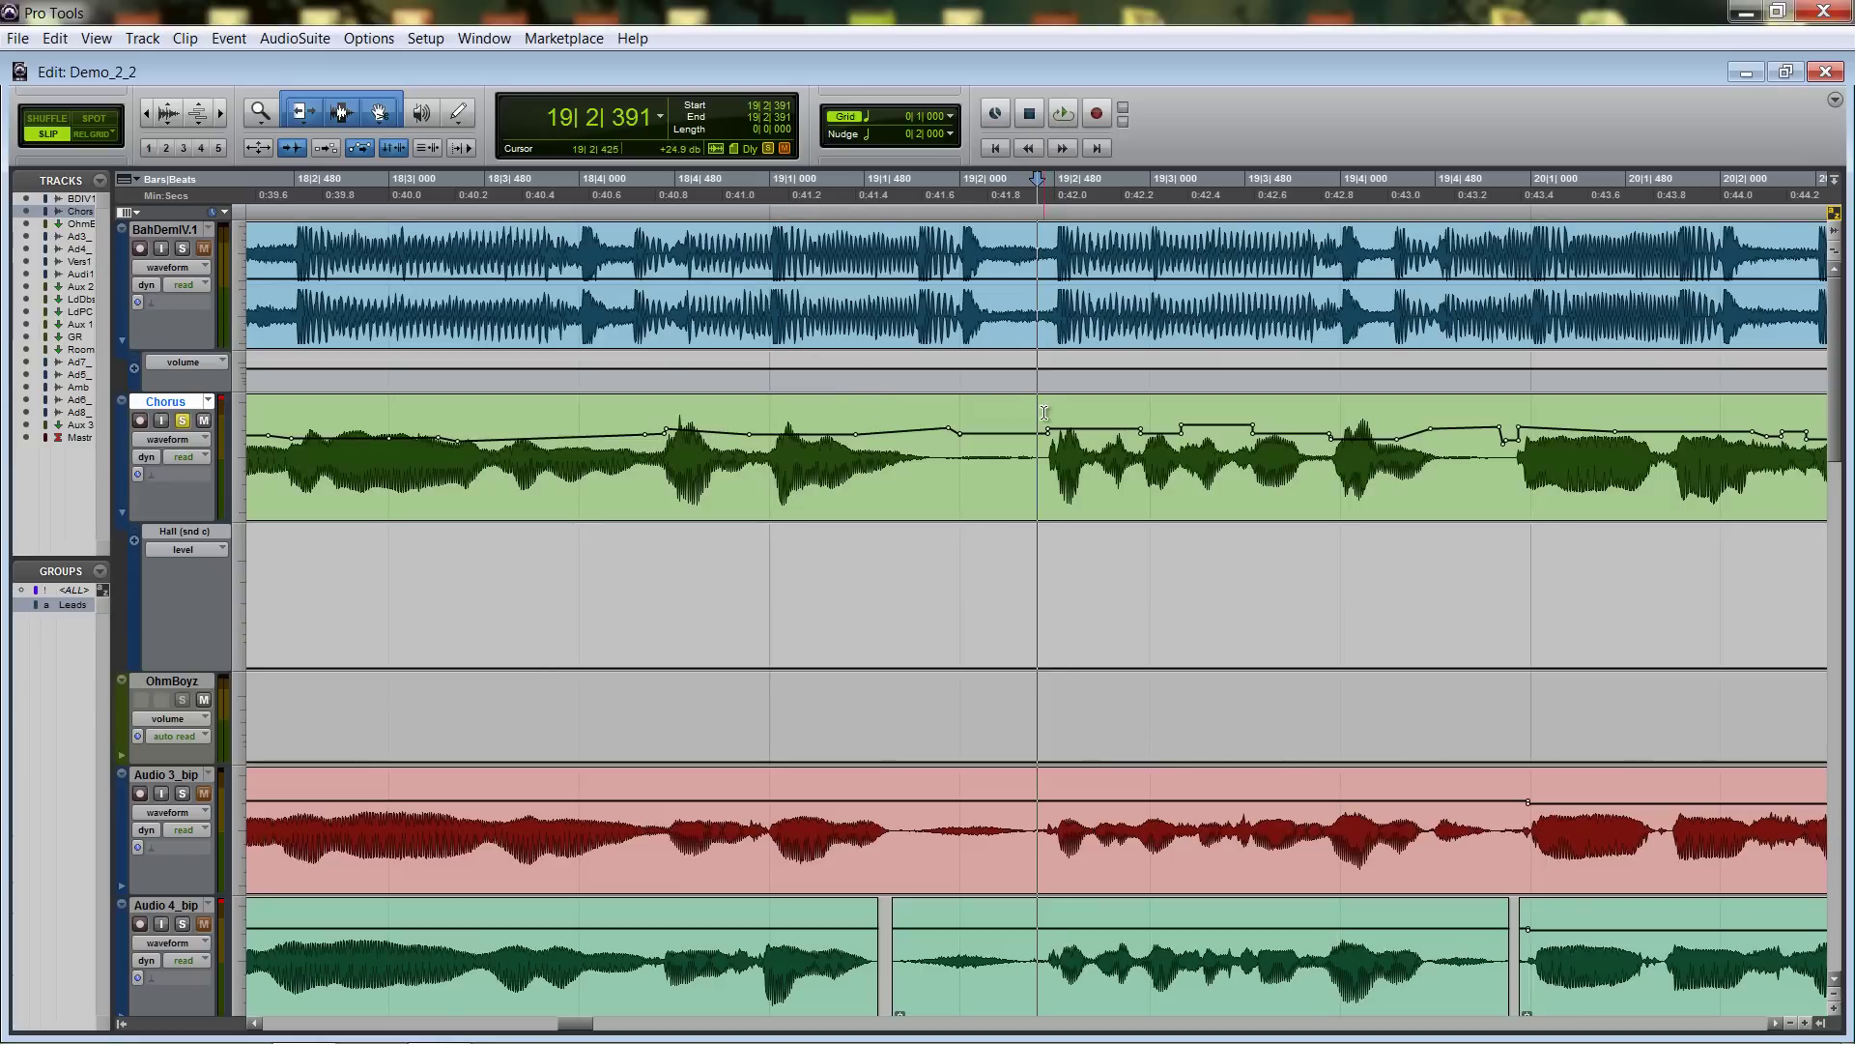
drag(1044, 413, 1456, 472)
right_click(1413, 474)
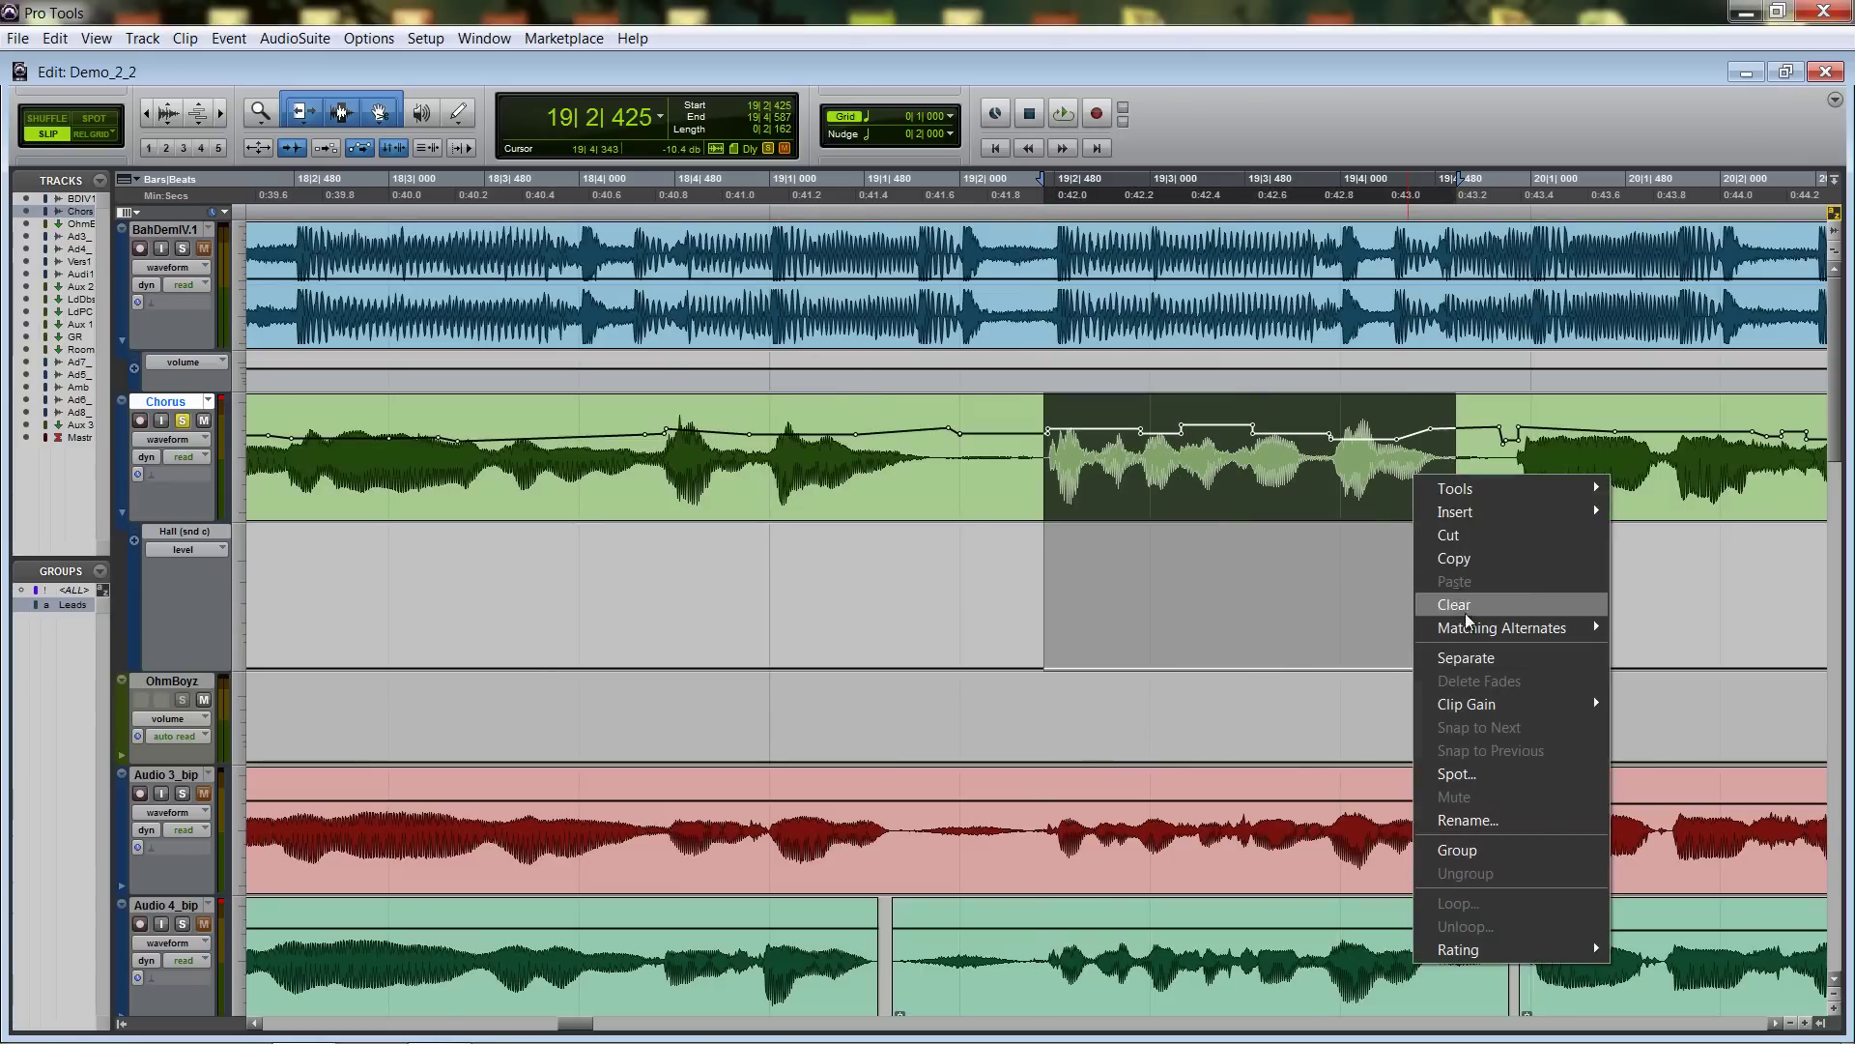
mouse_move(1469, 706)
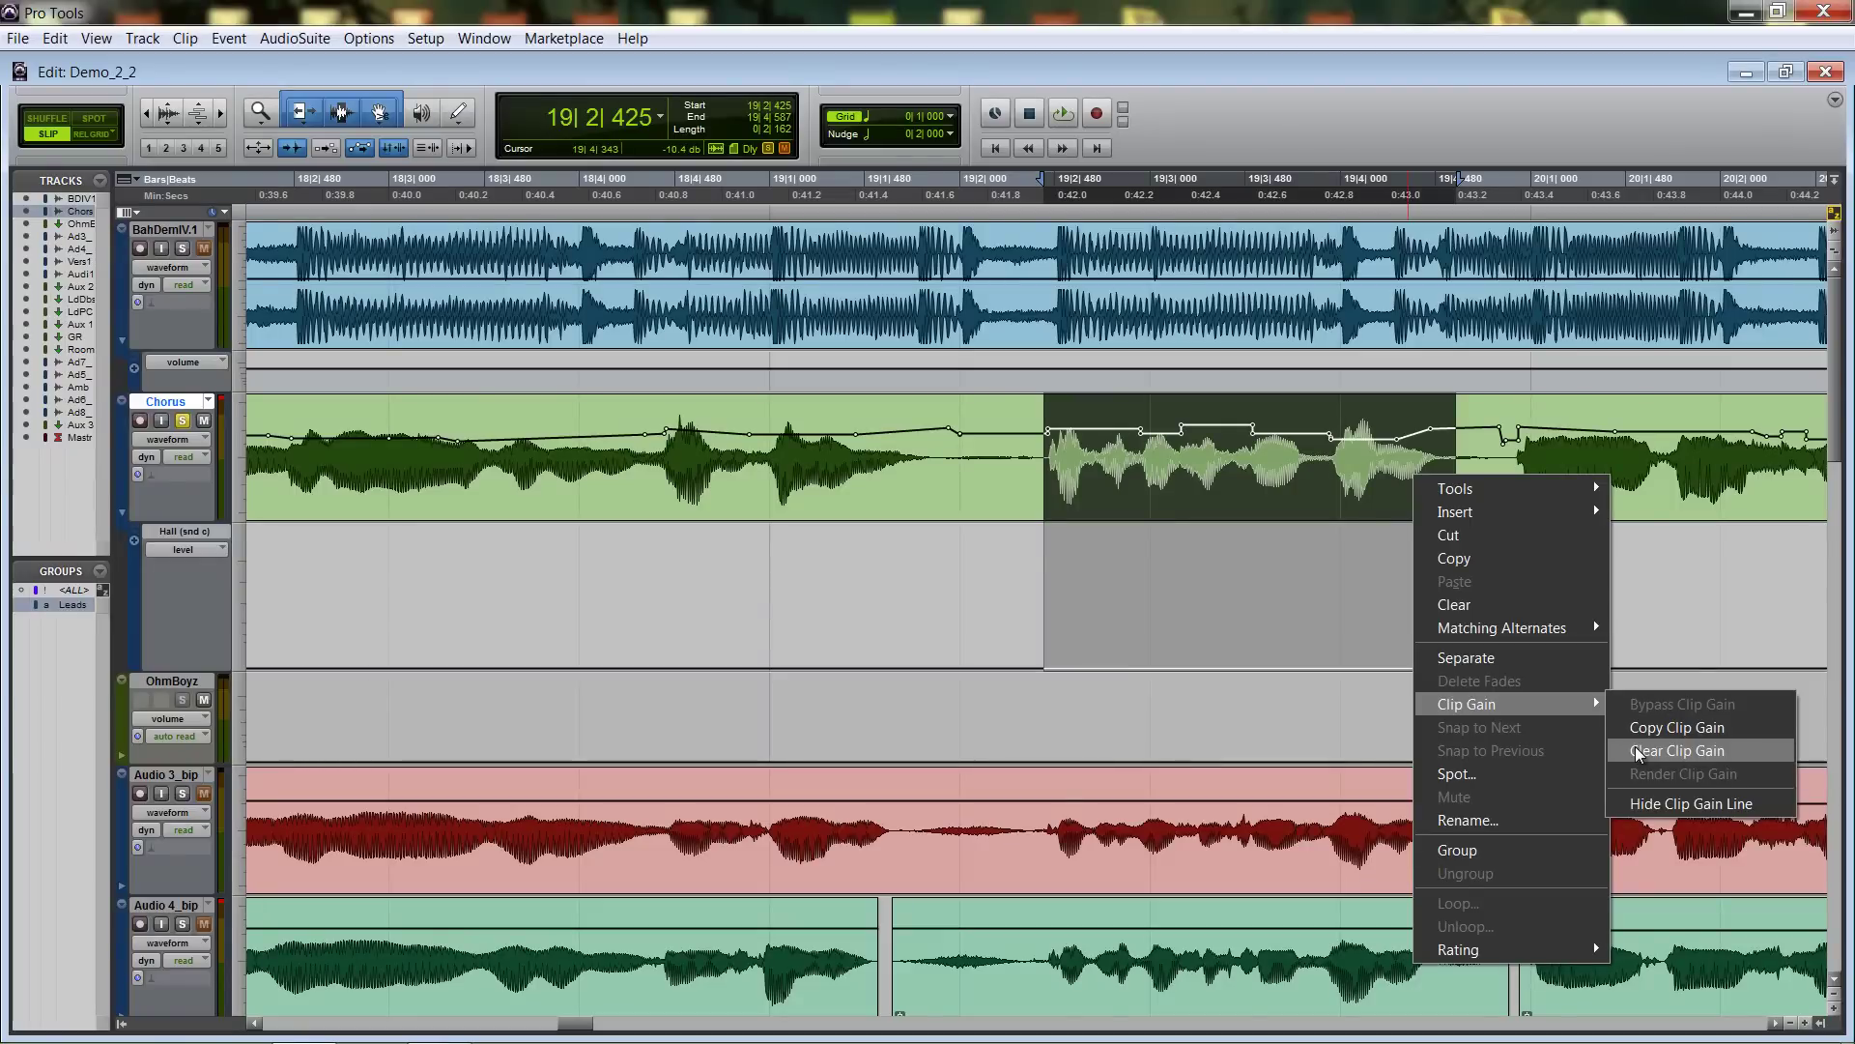
click(1044, 97)
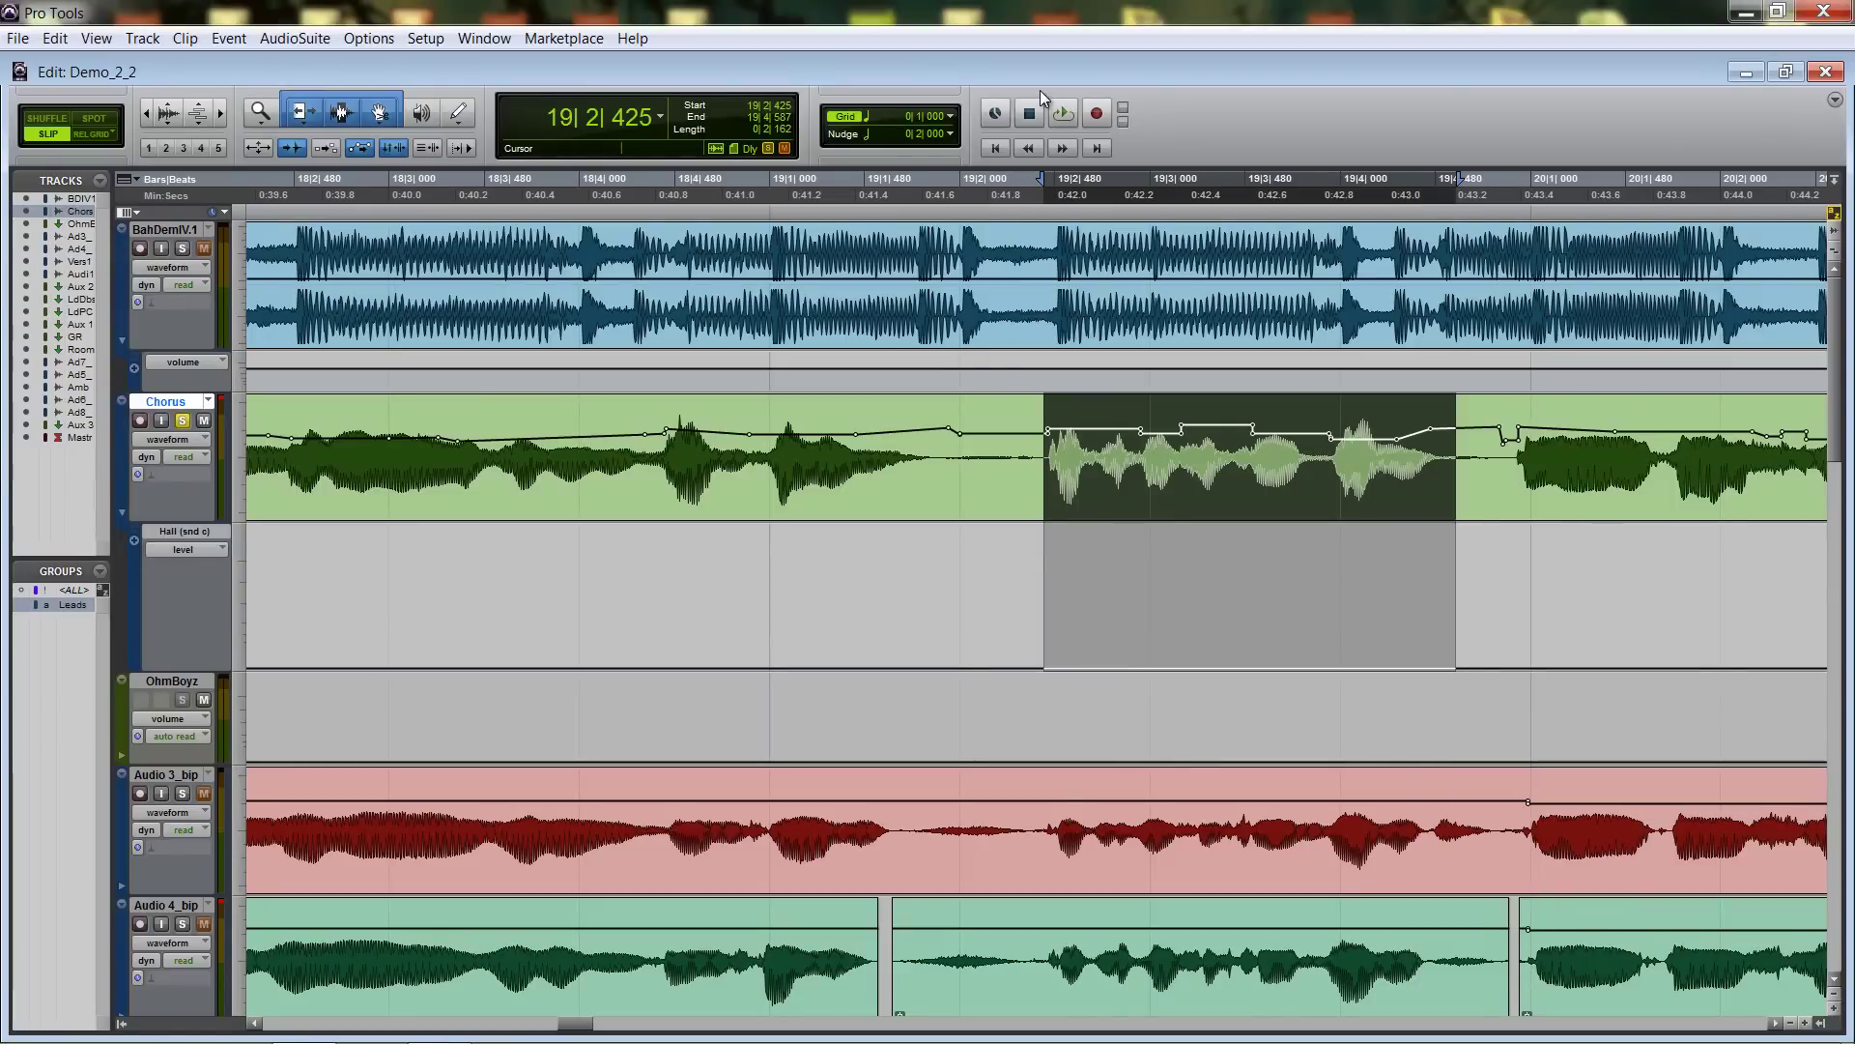
Separate the selected Chorus phrase into its own clip and bypass that clip's gain.
right_click(1152, 531)
mouse_move(1218, 731)
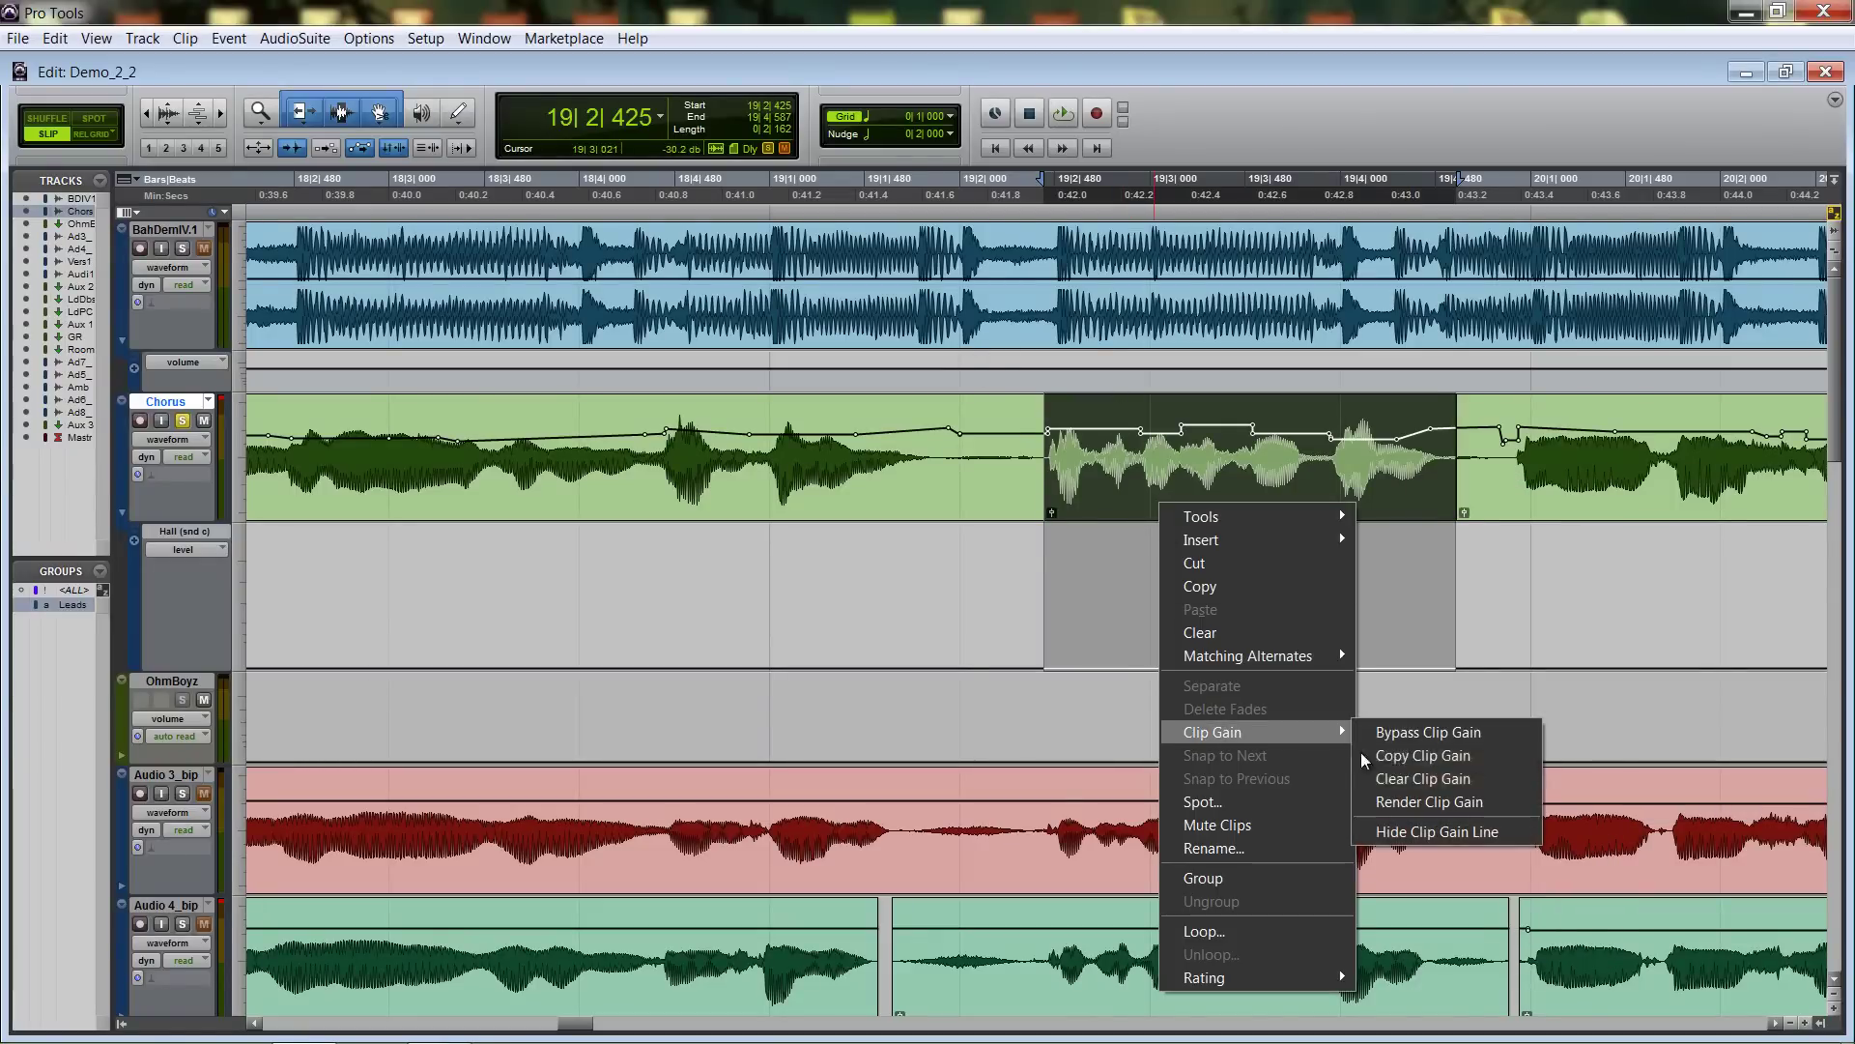
click(1421, 740)
Audition the Chorus phrase with its clip gain bypassed, playing from 19|2|225 and again from 19|2|396.
click(1005, 403)
key(space)
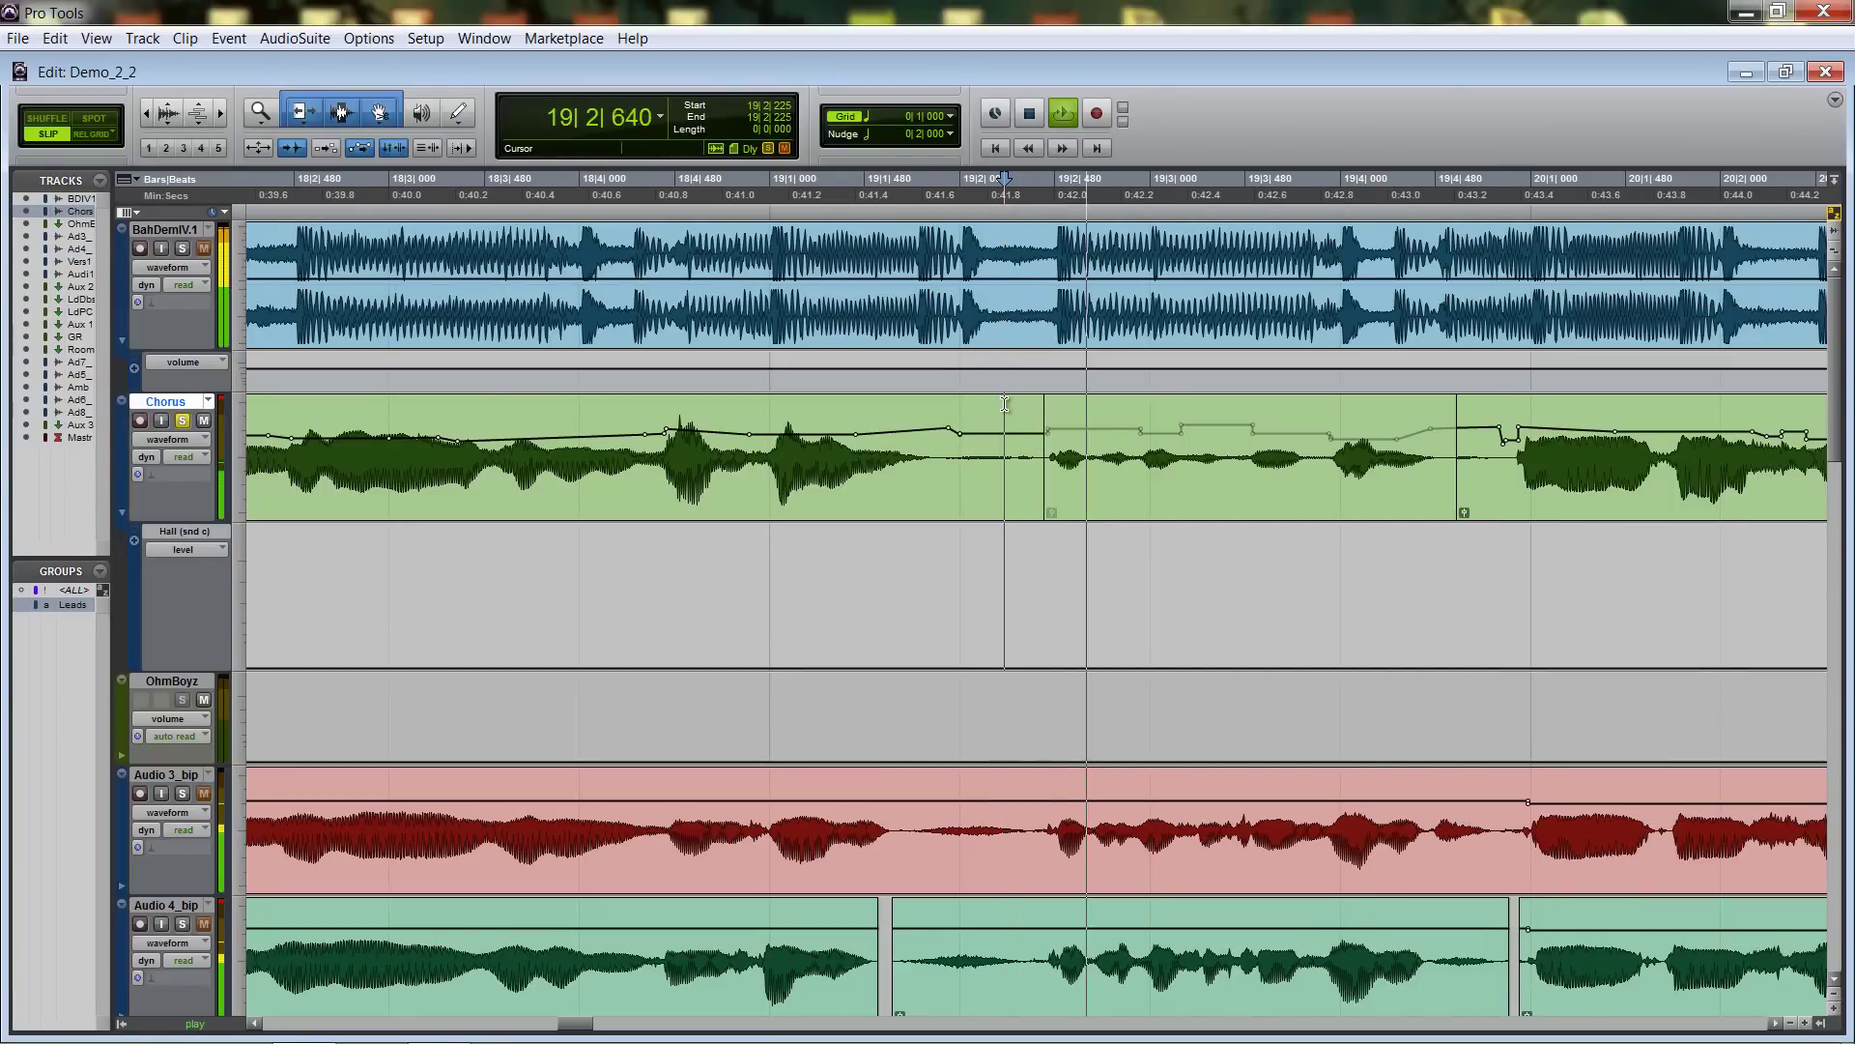
key(space)
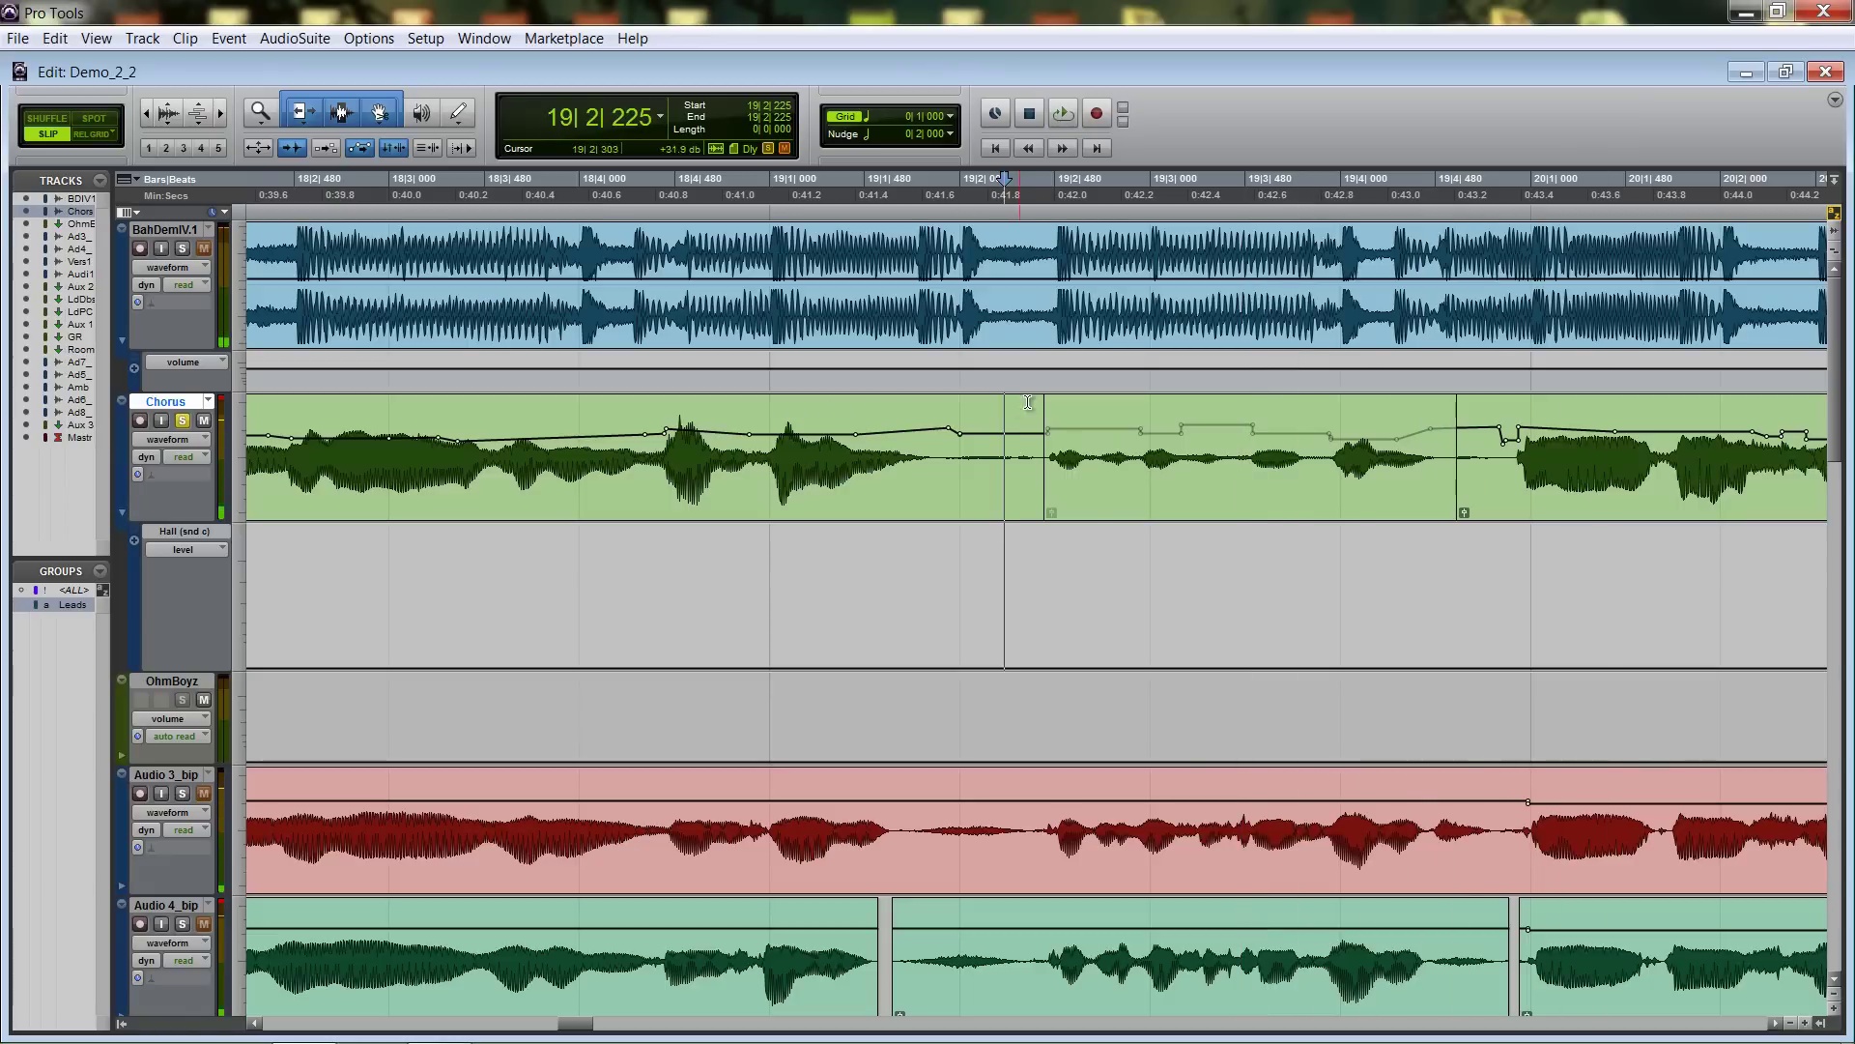
key(space)
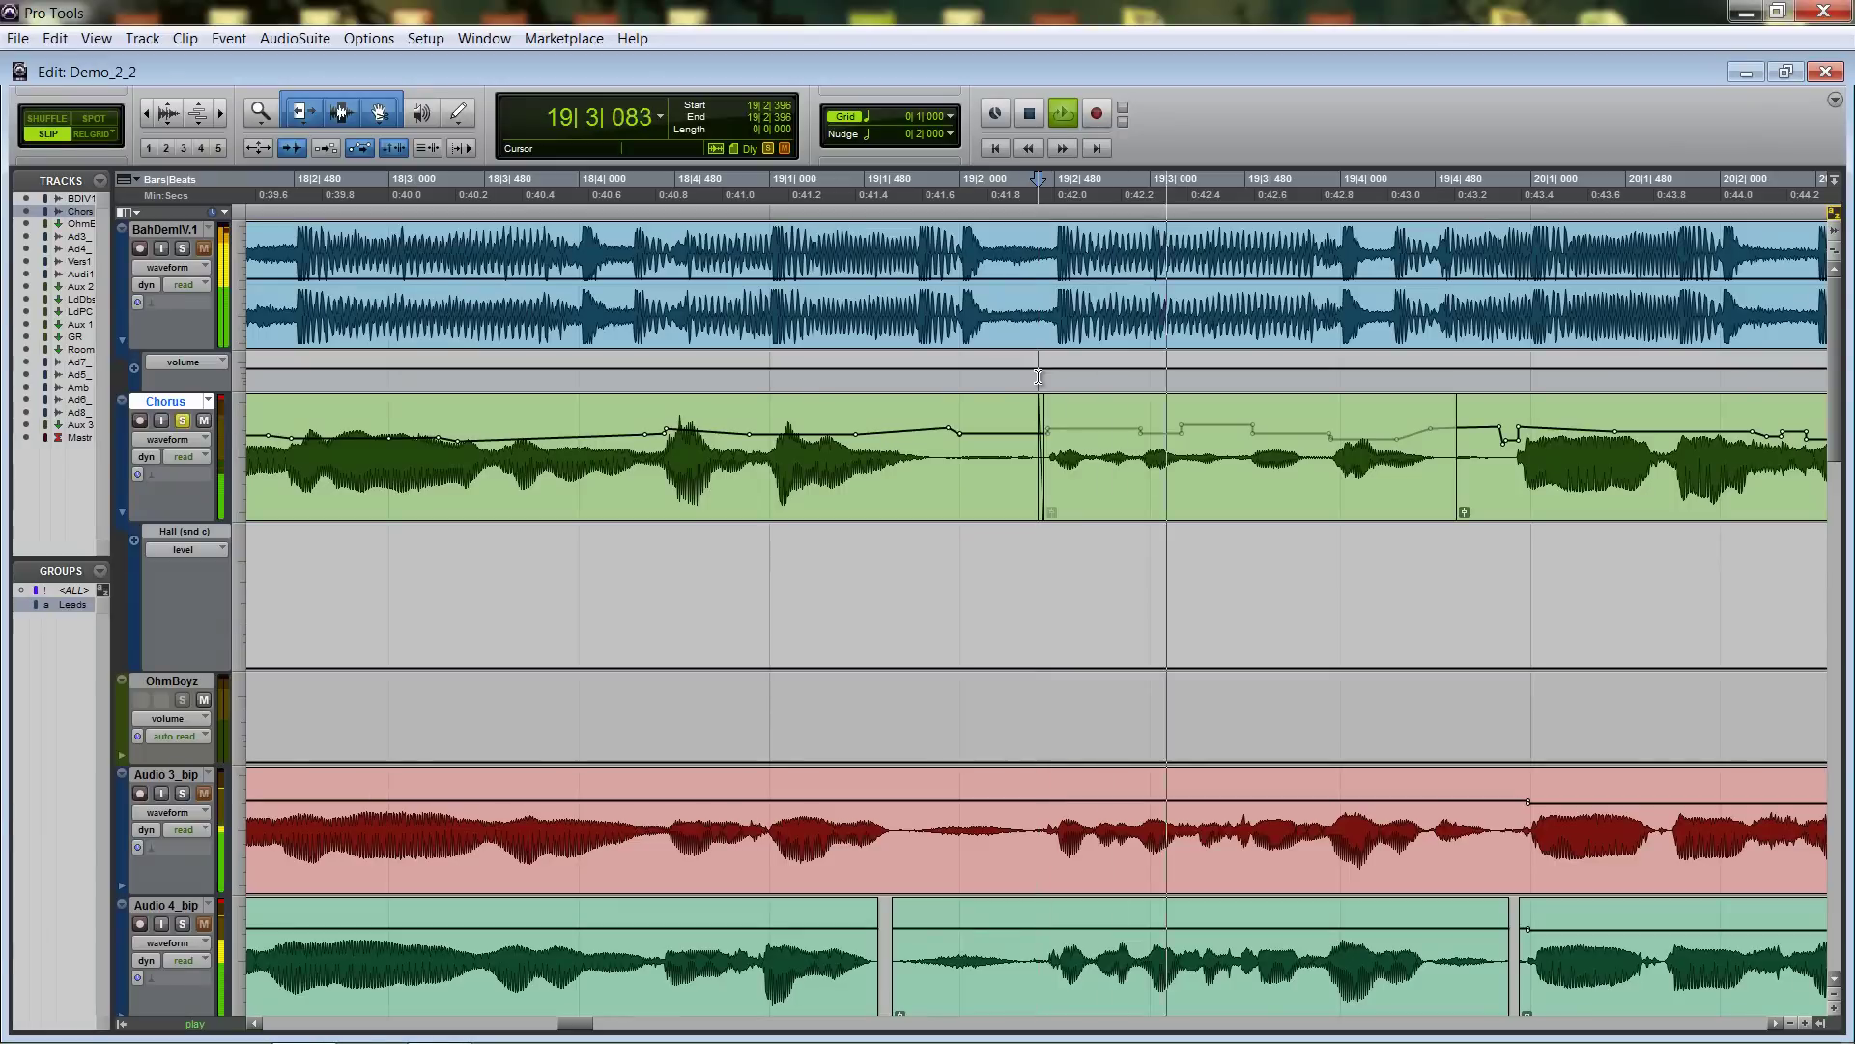
Re-enable the phrase's clip gain and replay from 19|2|396, comparing the raised gain segment after 19|3 flattened and restored.
key(space)
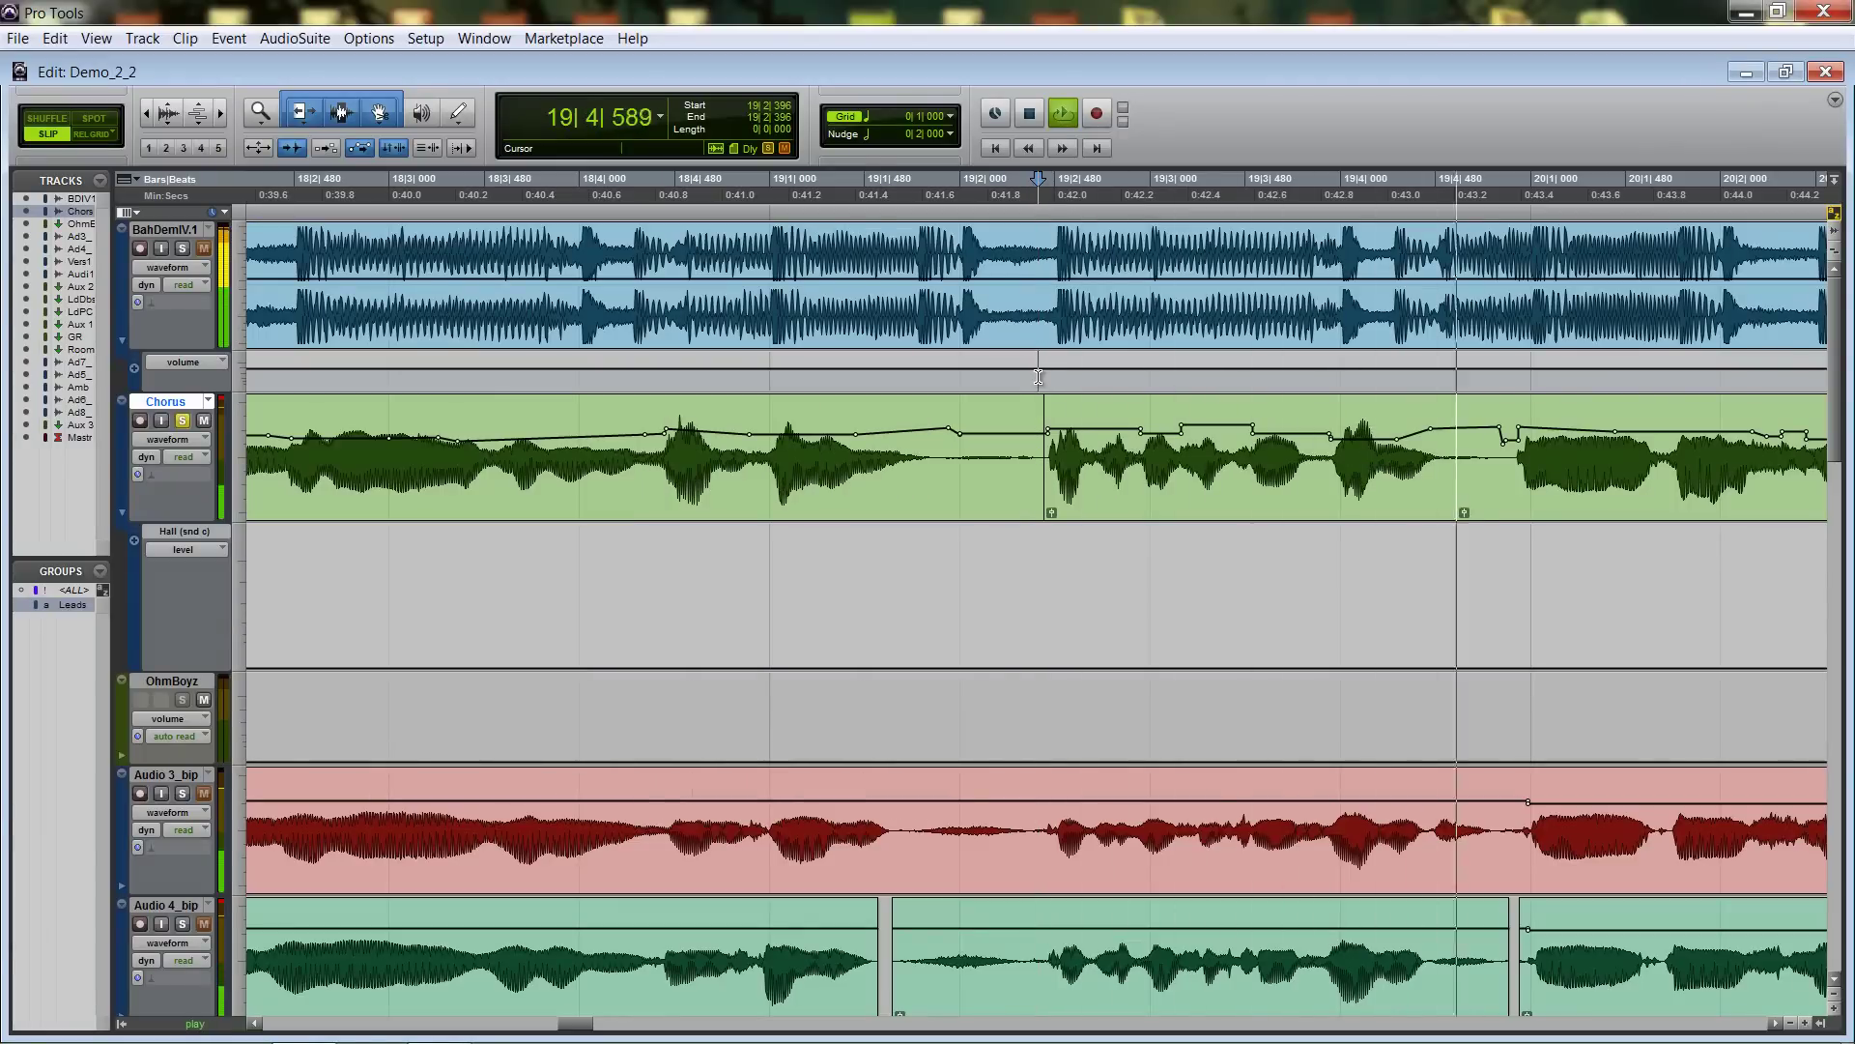
key(space)
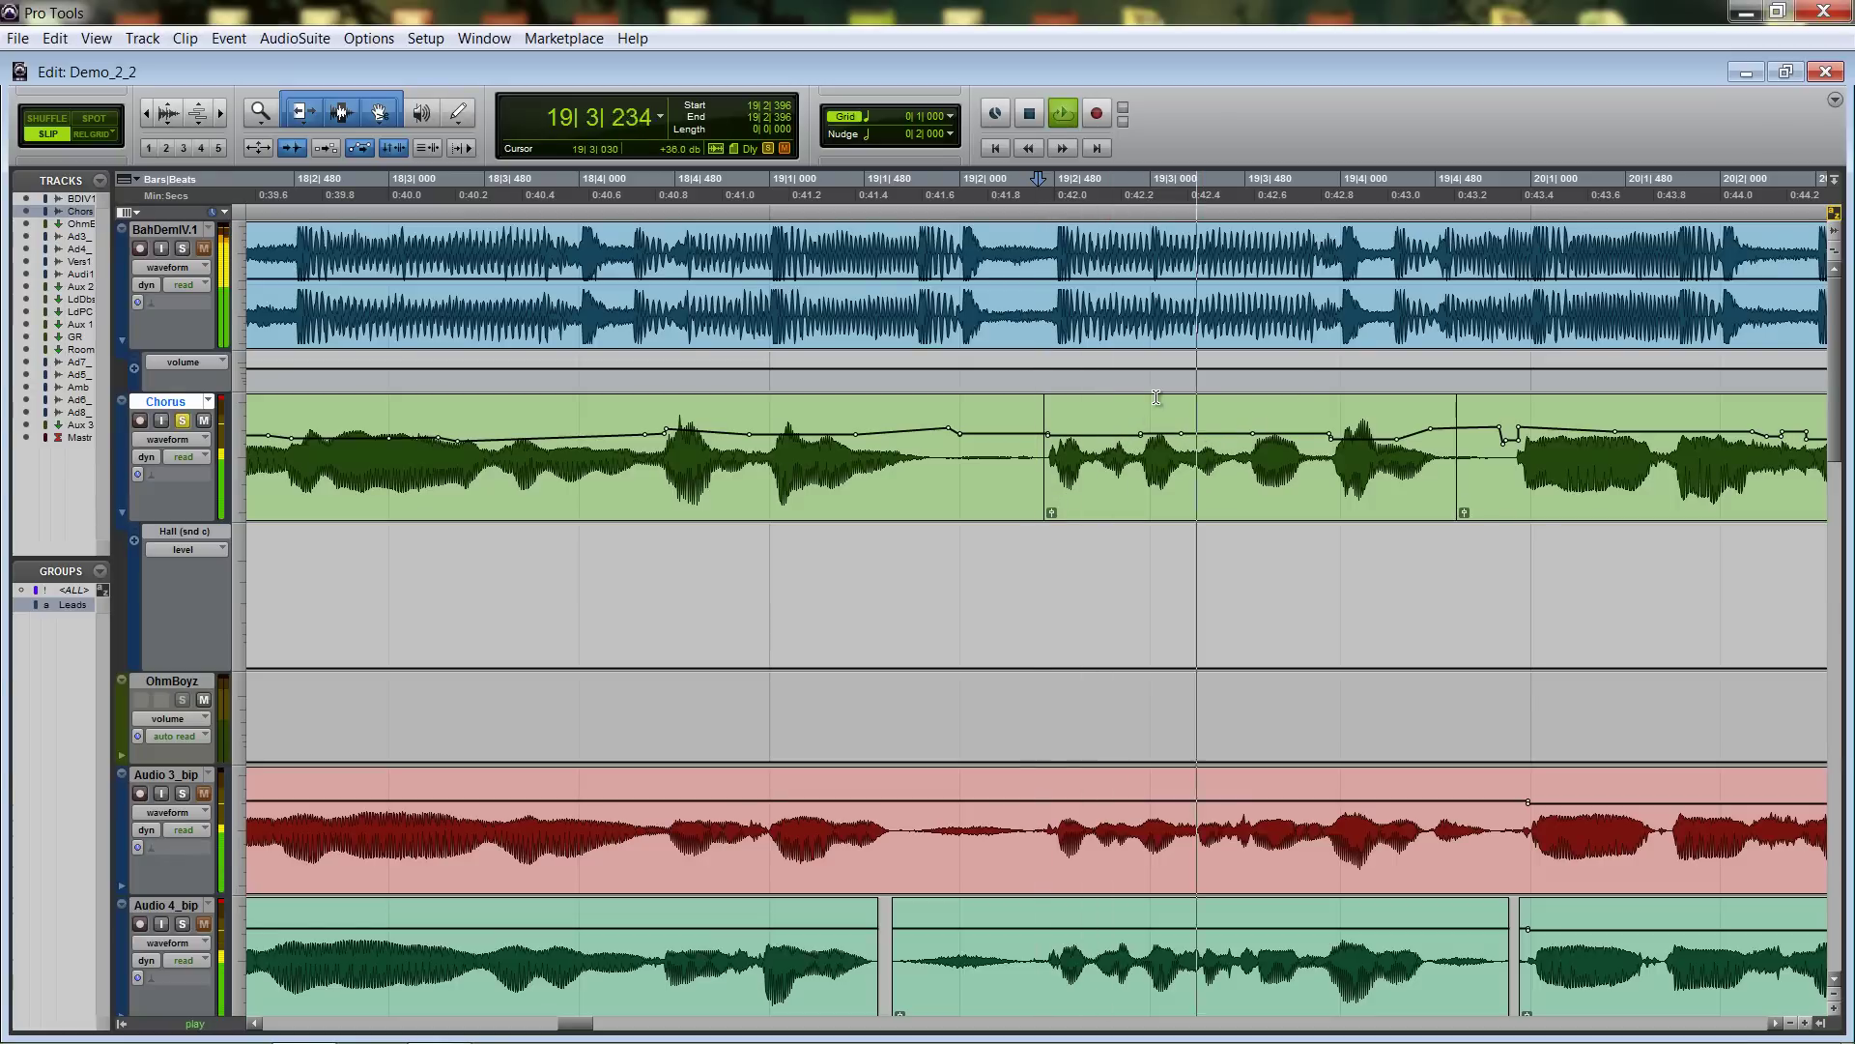
key(space)
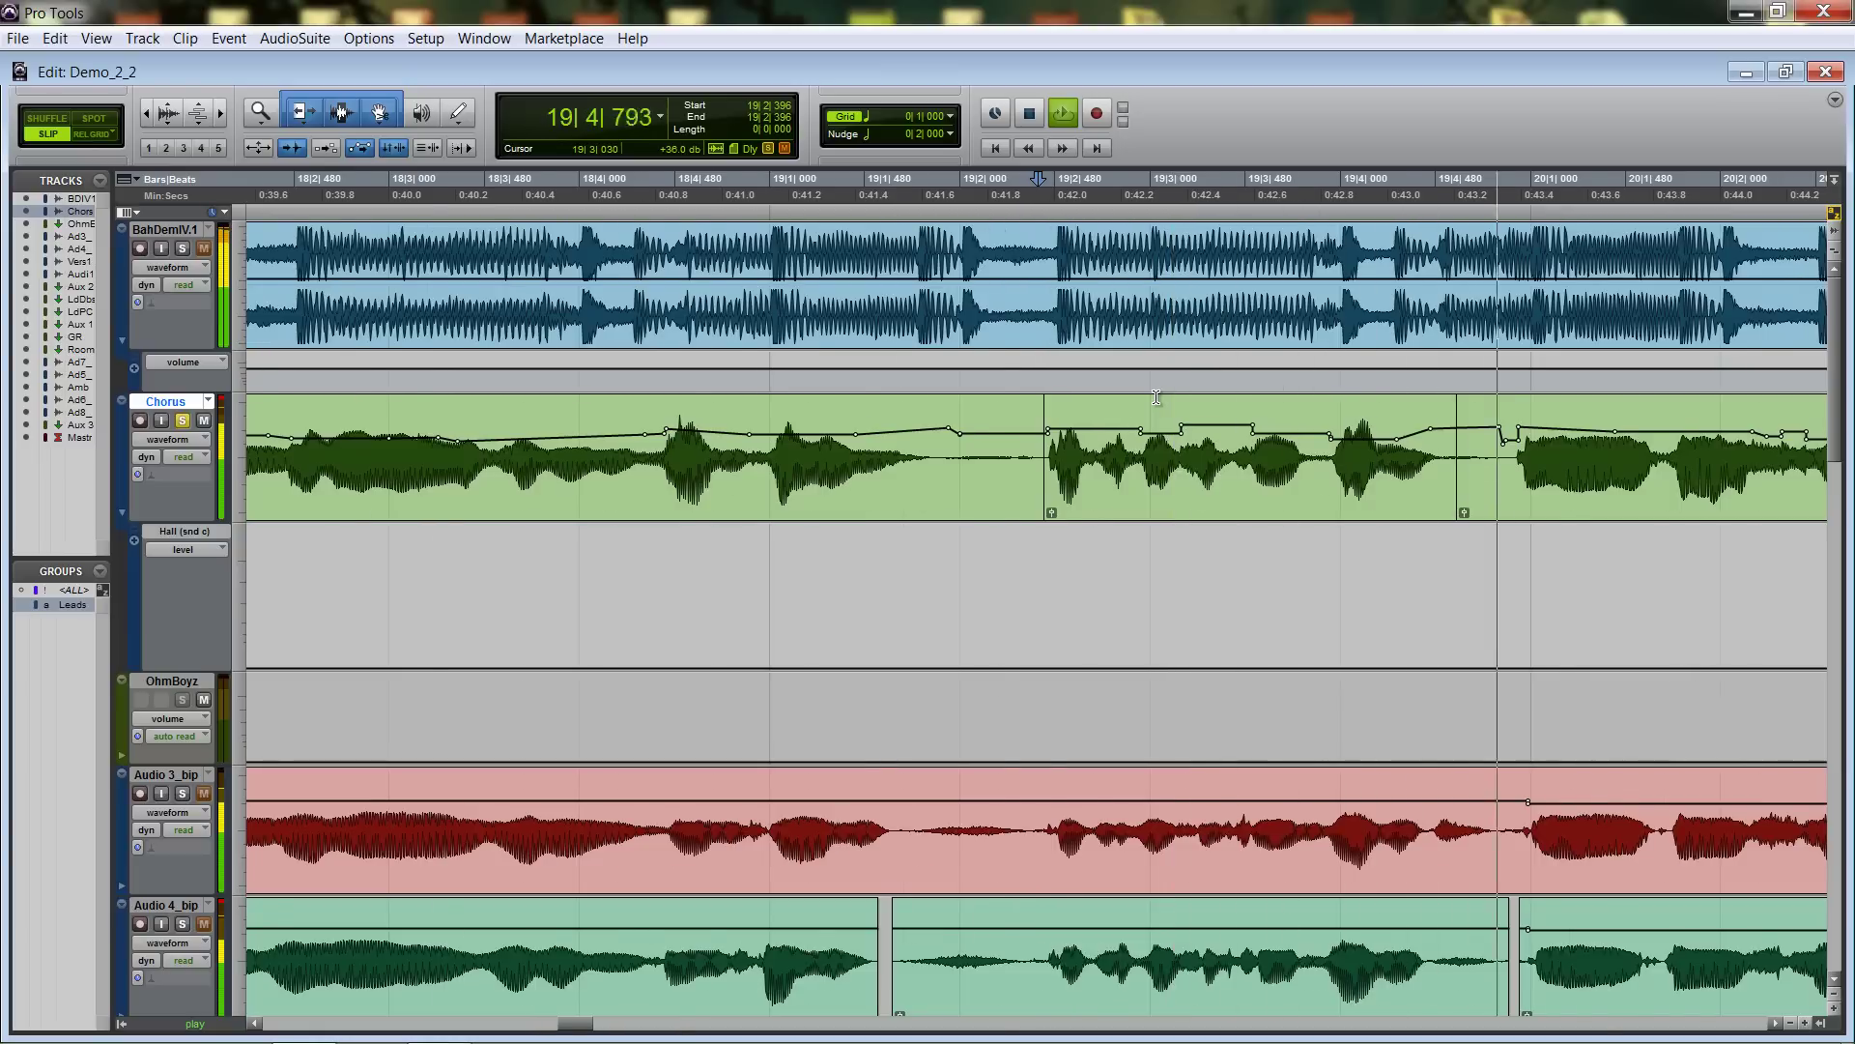
Audition the whole chorus section of the Chorus track from 17|4|319 with clip gain applied.
key(ctrl+bracketleft)
key(ctrl+bracketleft)
key(ctrl+bracketleft)
key(space)
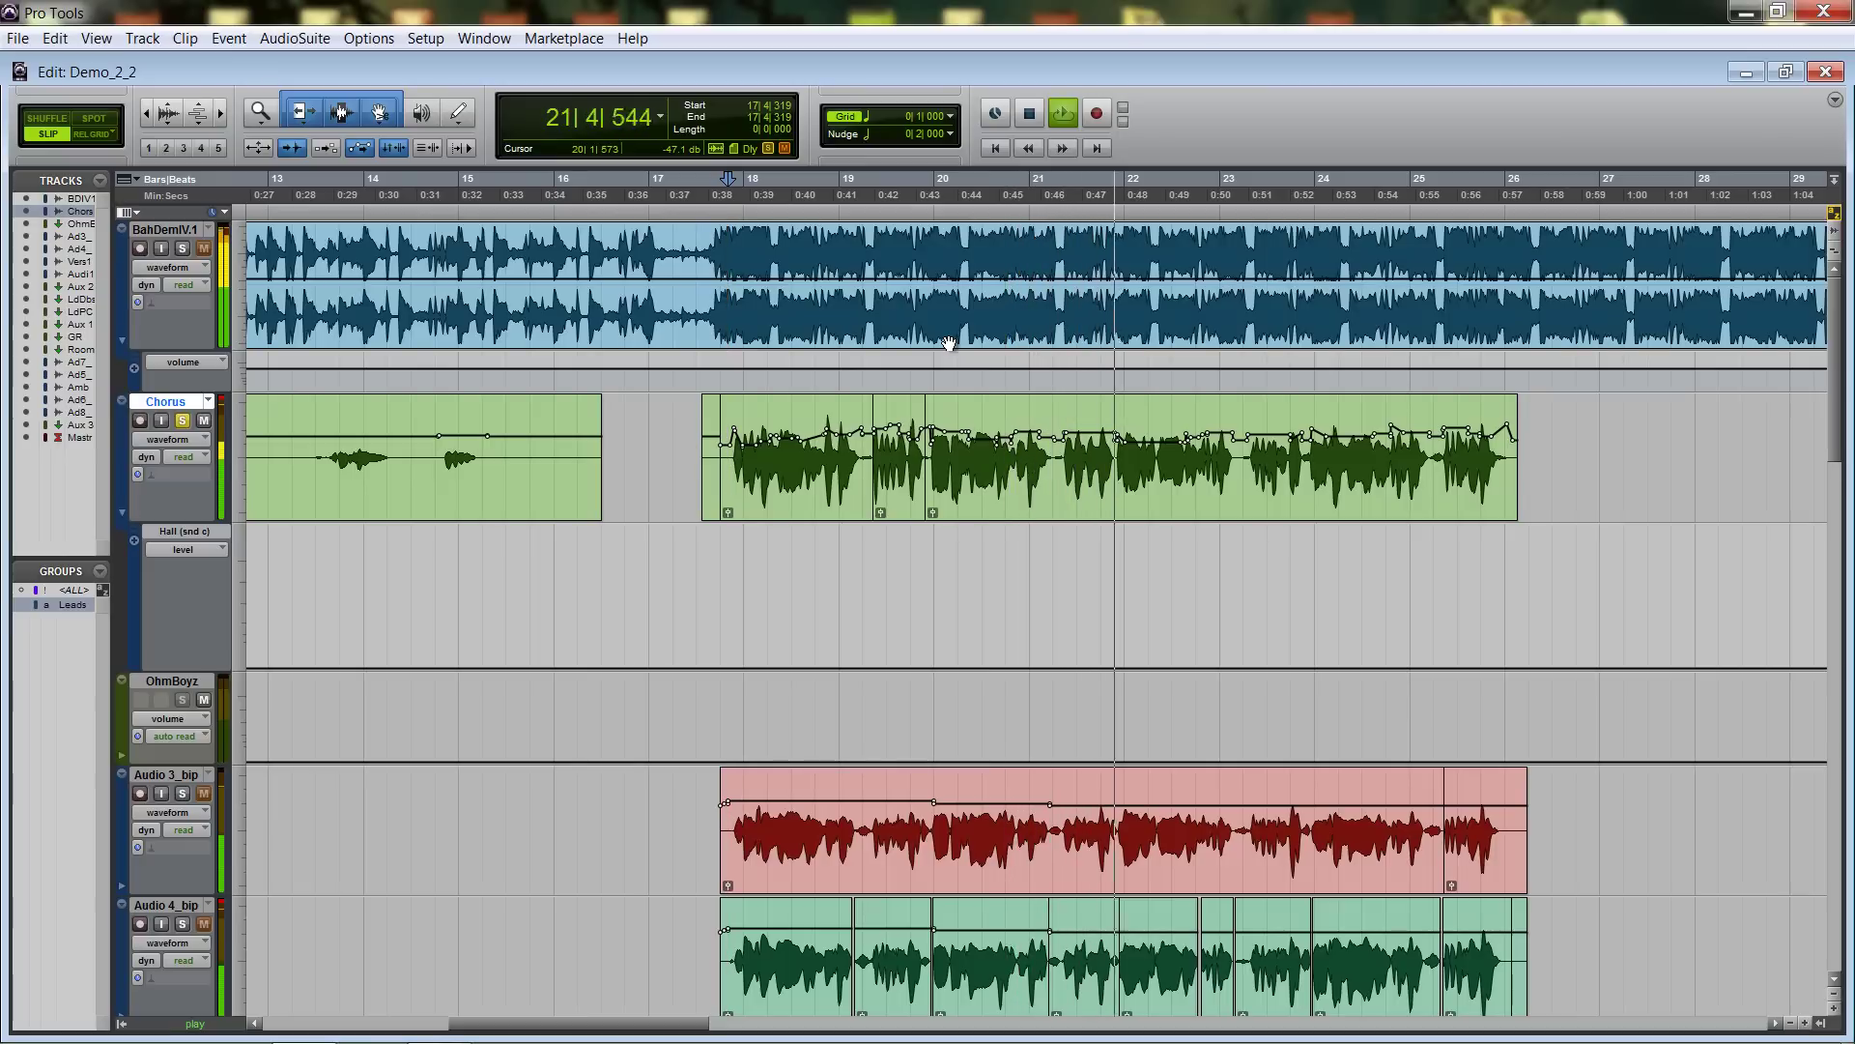
key(space)
Open the Focusing Equalizer on the Chorus mixer channel, take it out of bypass, close it and return to the Edit window.
key(ctrl+equal)
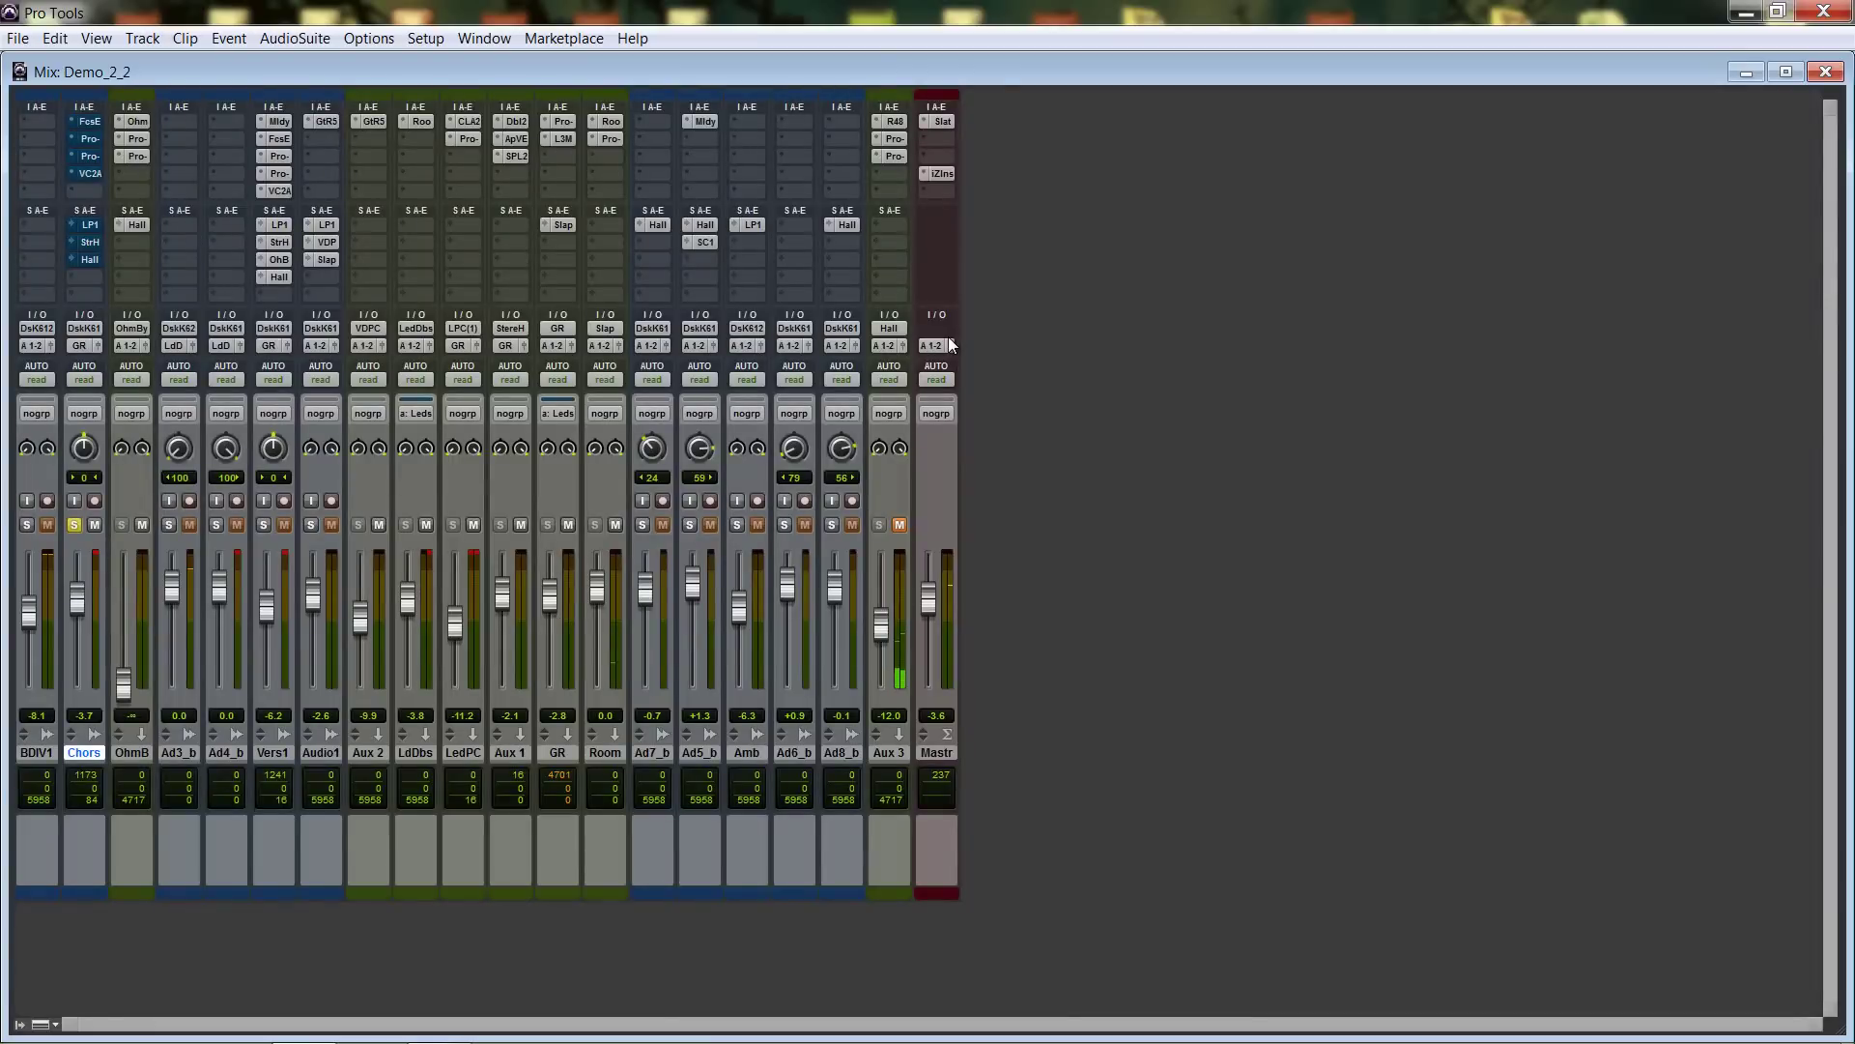
click(90, 127)
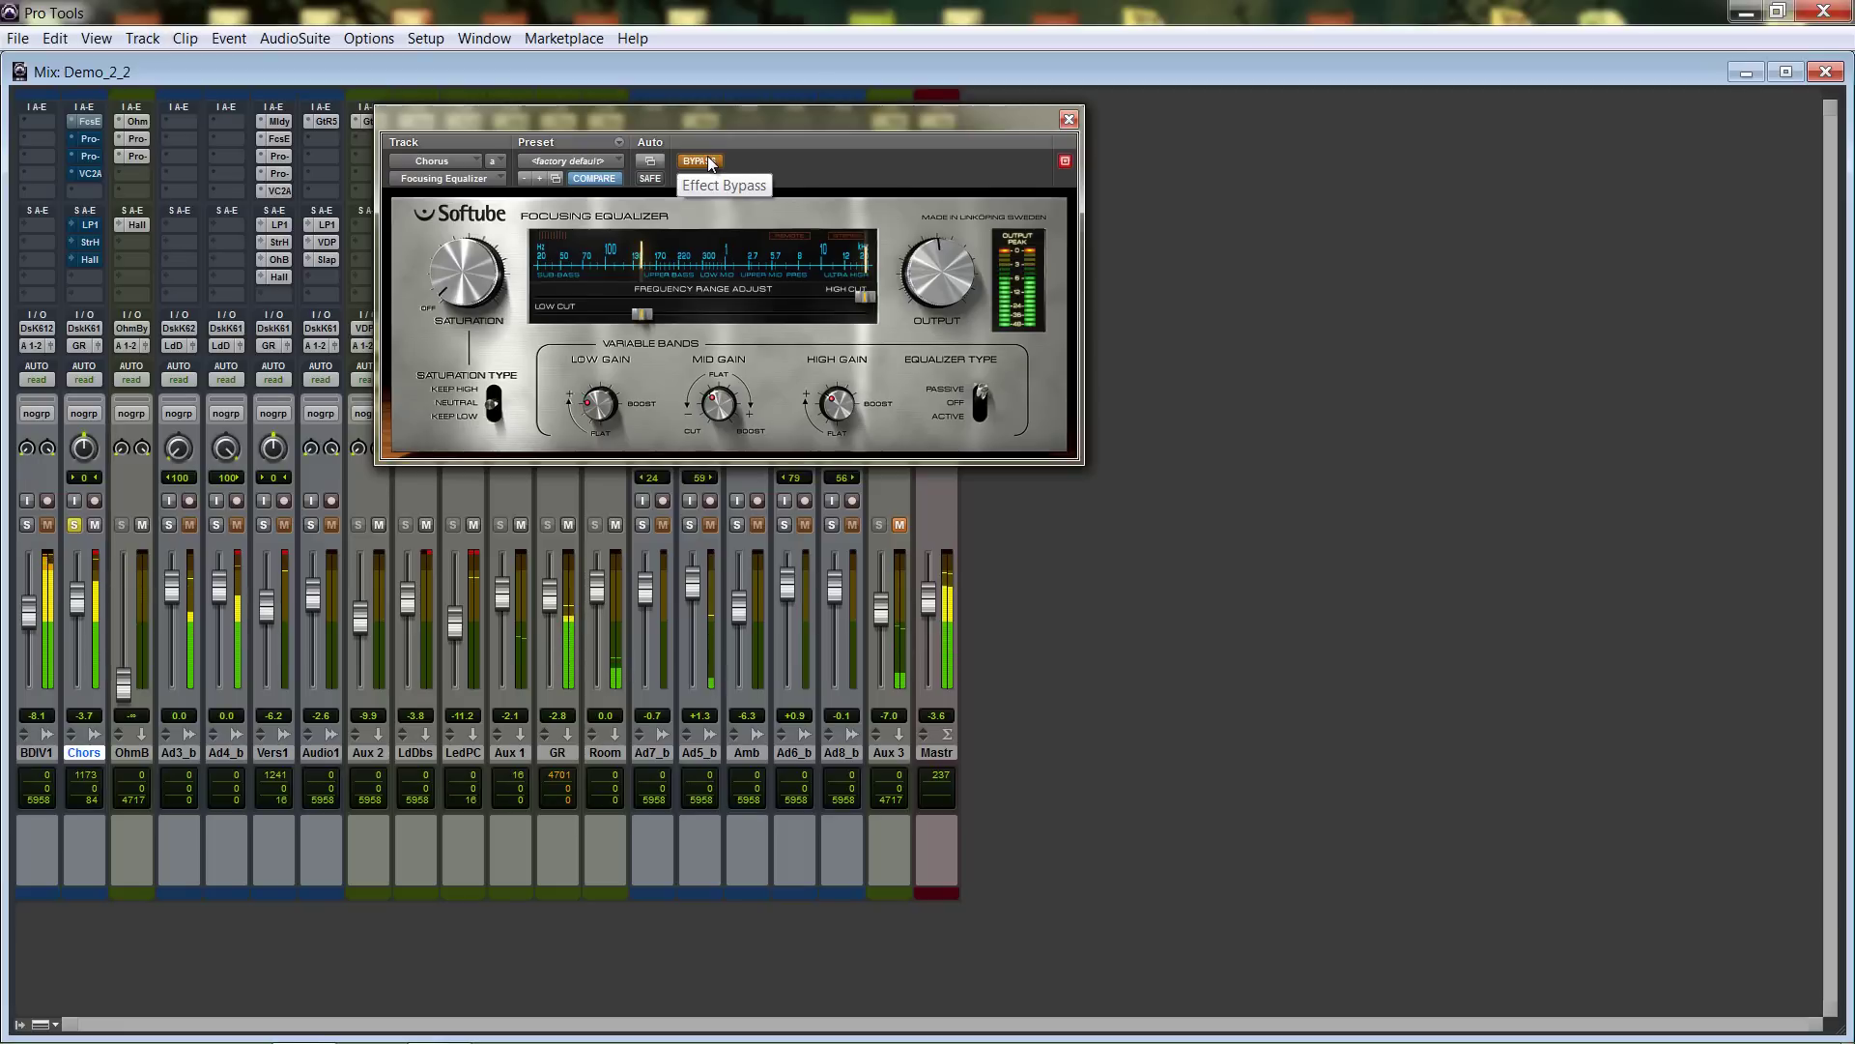
click(711, 164)
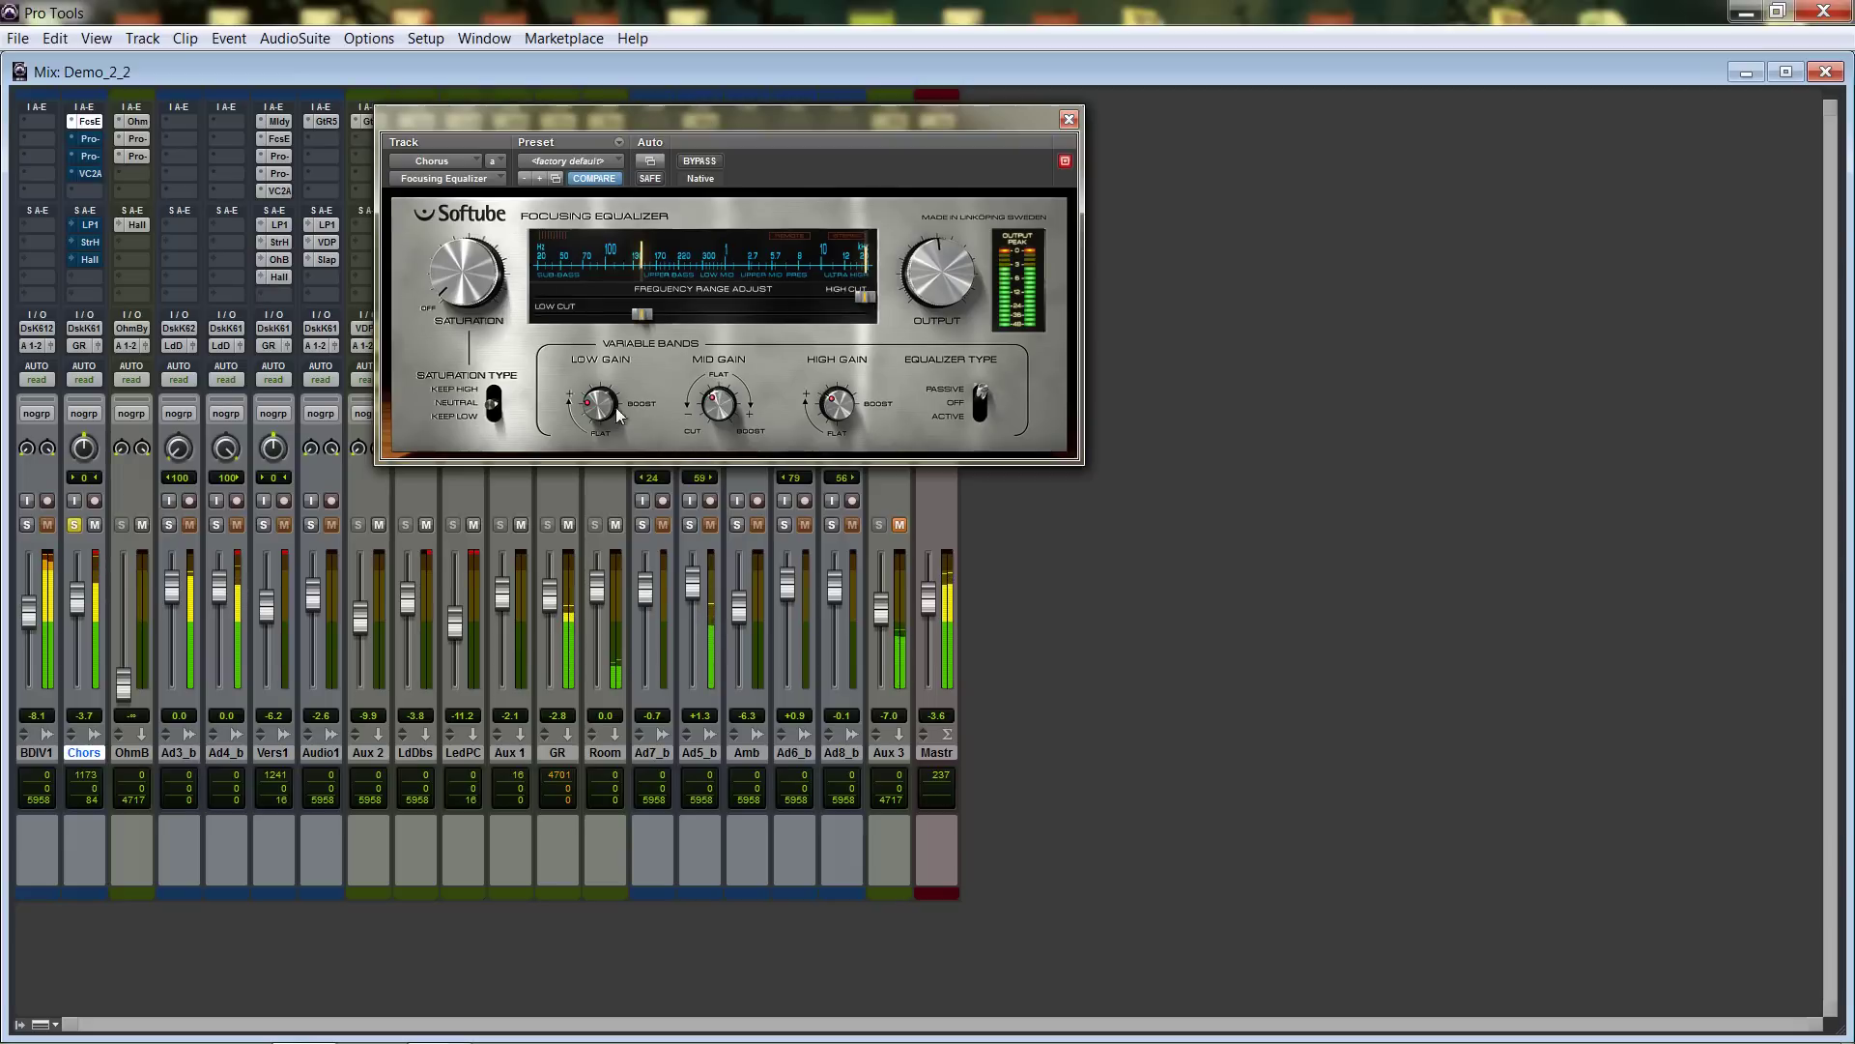
click(1068, 120)
click(1825, 74)
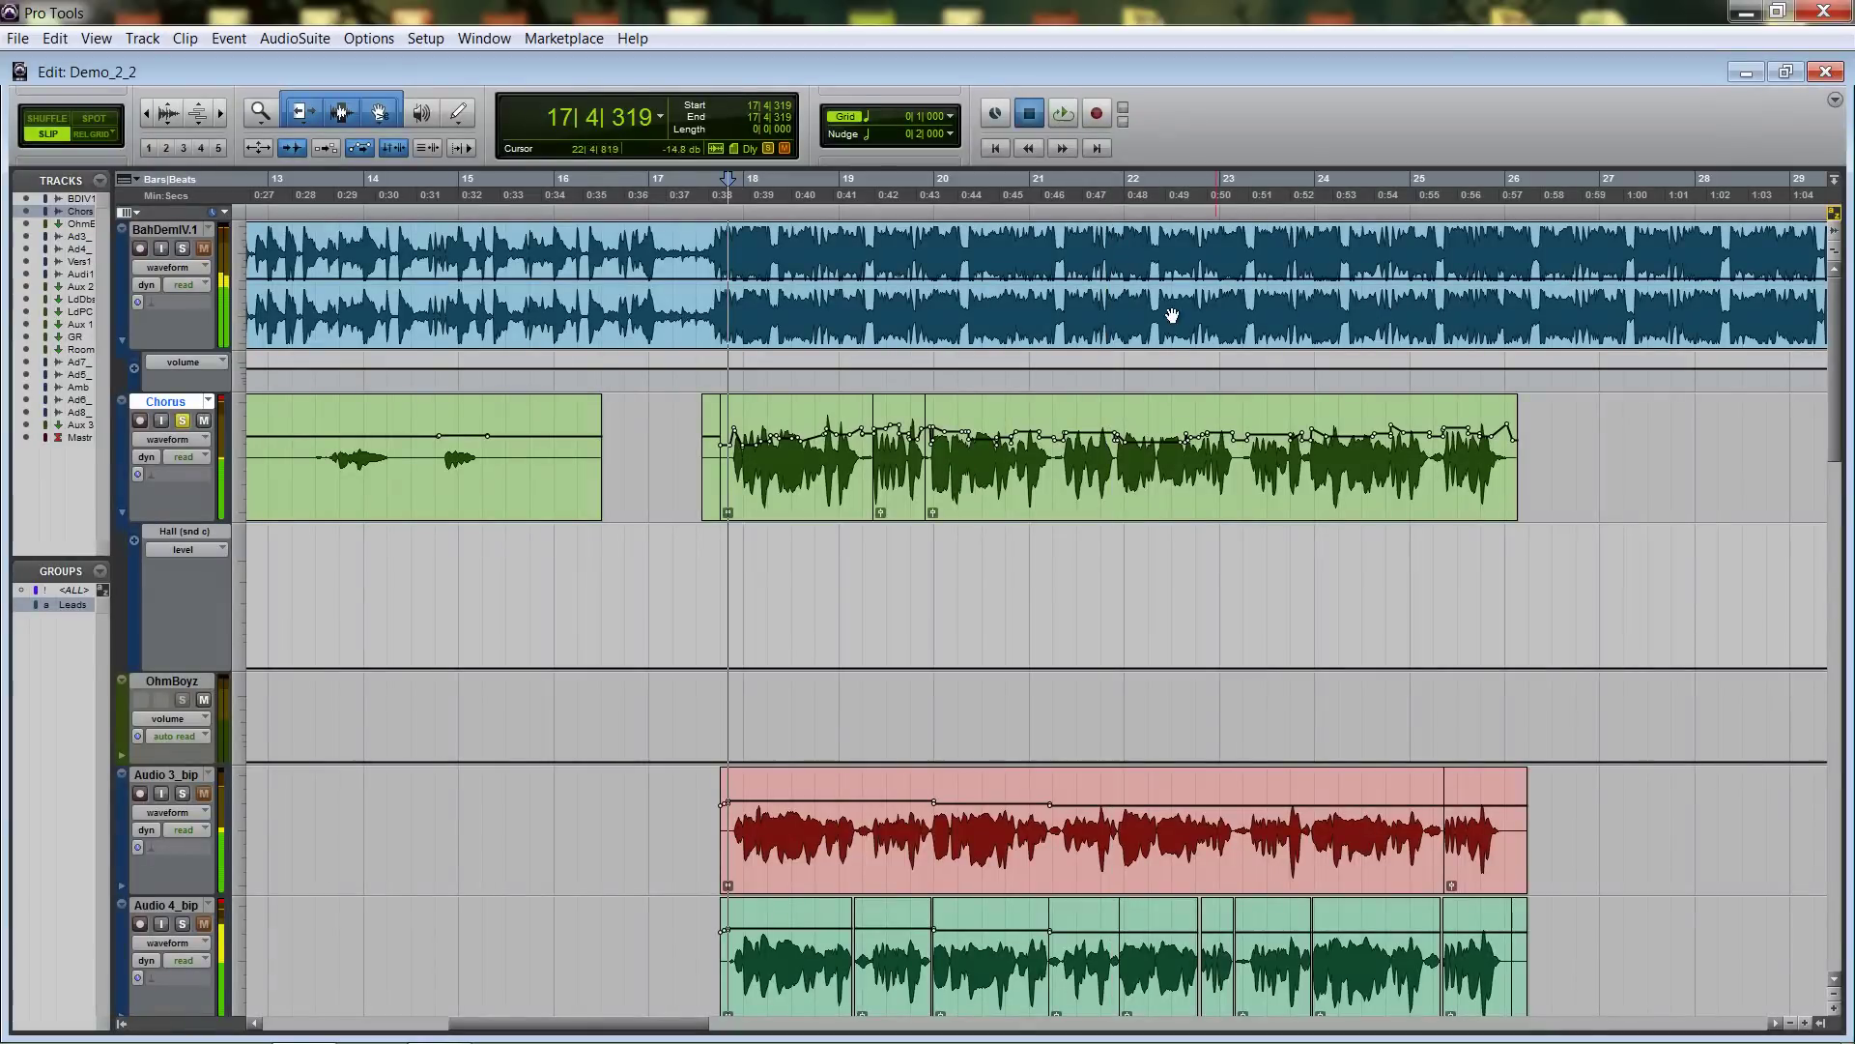
Place the playback start at 19|4|870 and play the Chorus vocal from there.
click(941, 198)
key(ctrl+])
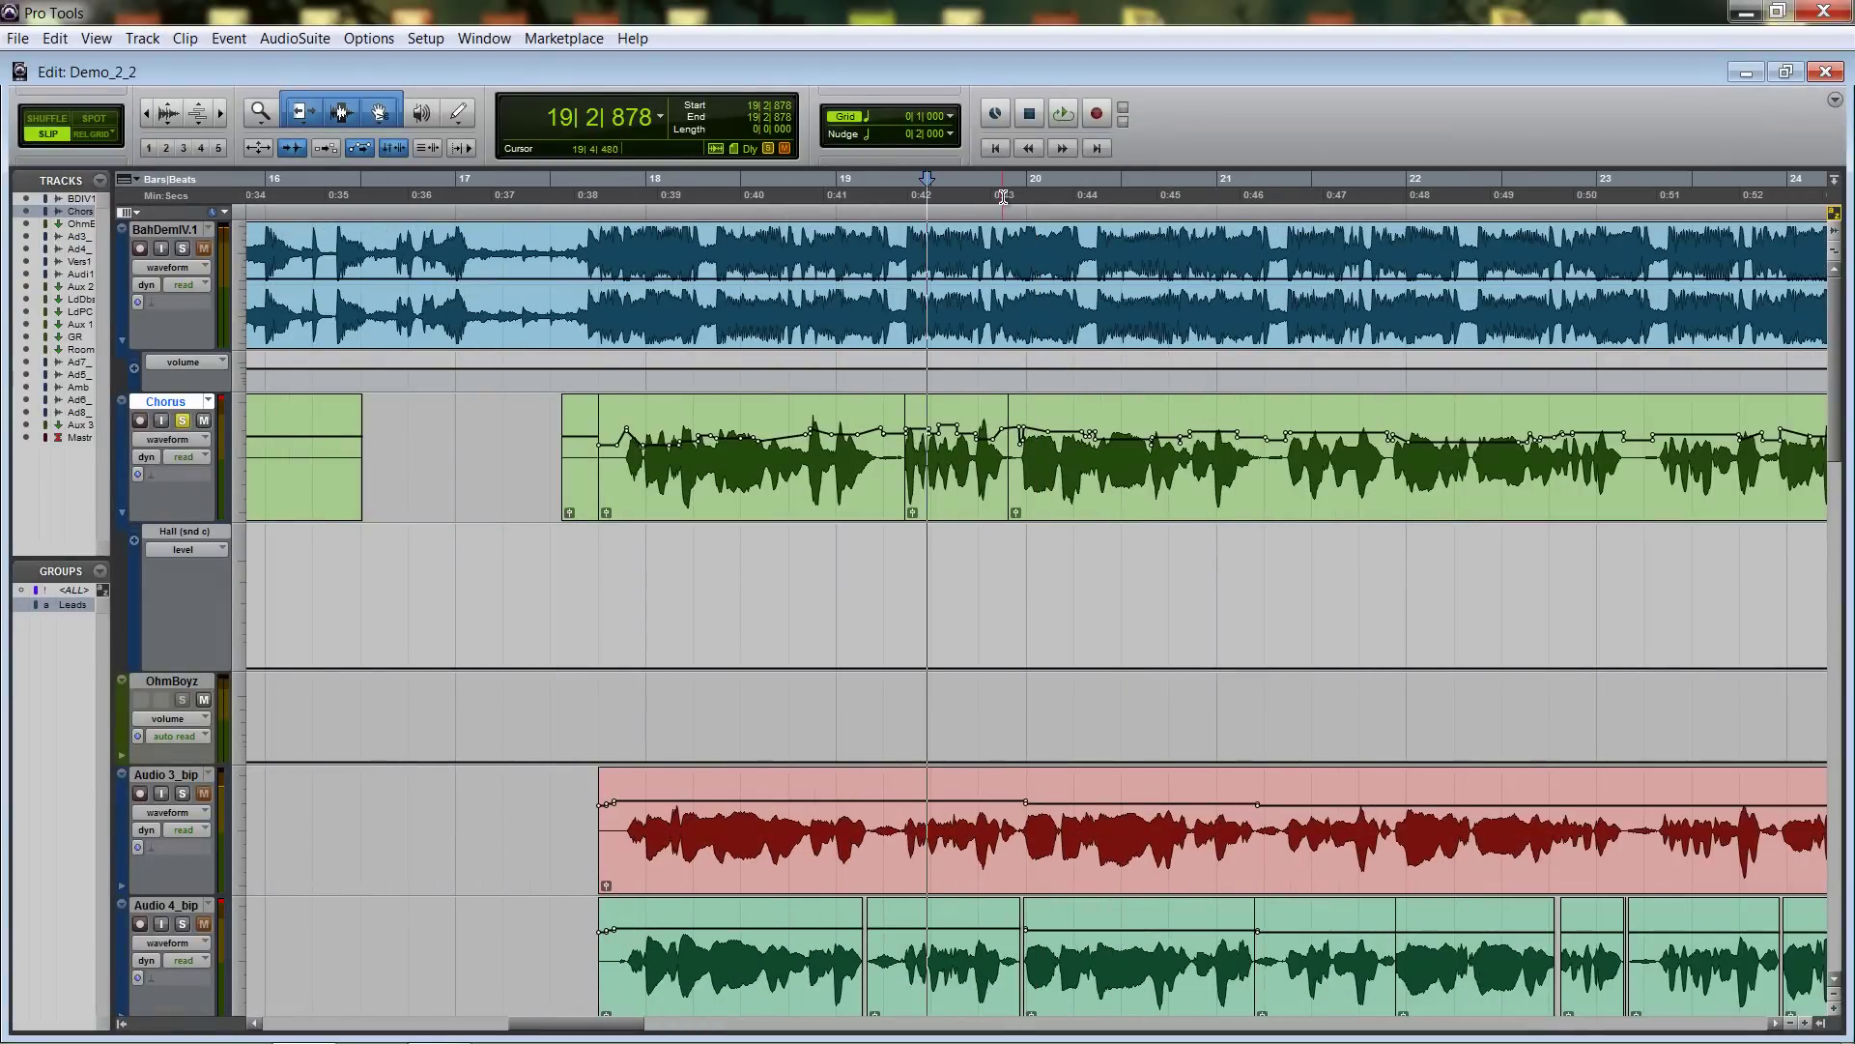
click(1003, 197)
click(1023, 198)
key(space)
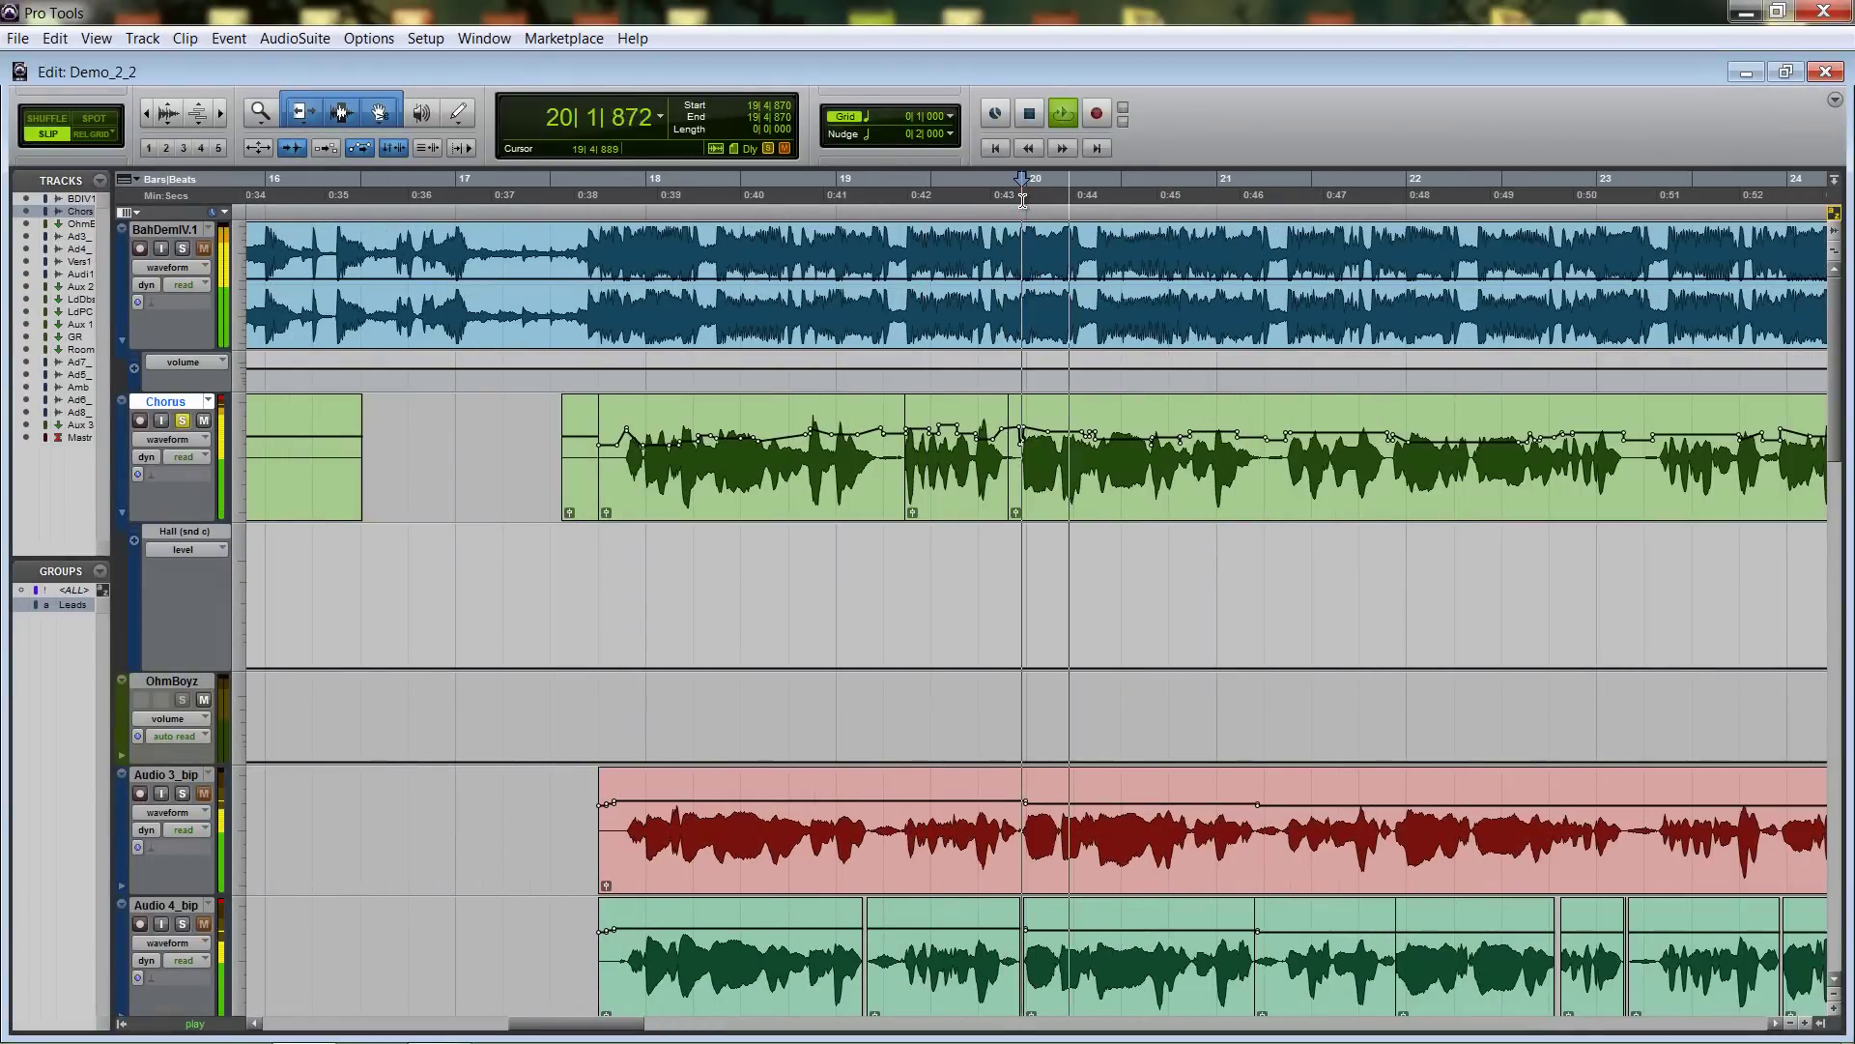
Audition the Focusing Equalizer on the Chorus mixer channel during playback, close its window and bypass it.
key(ctrl+equal)
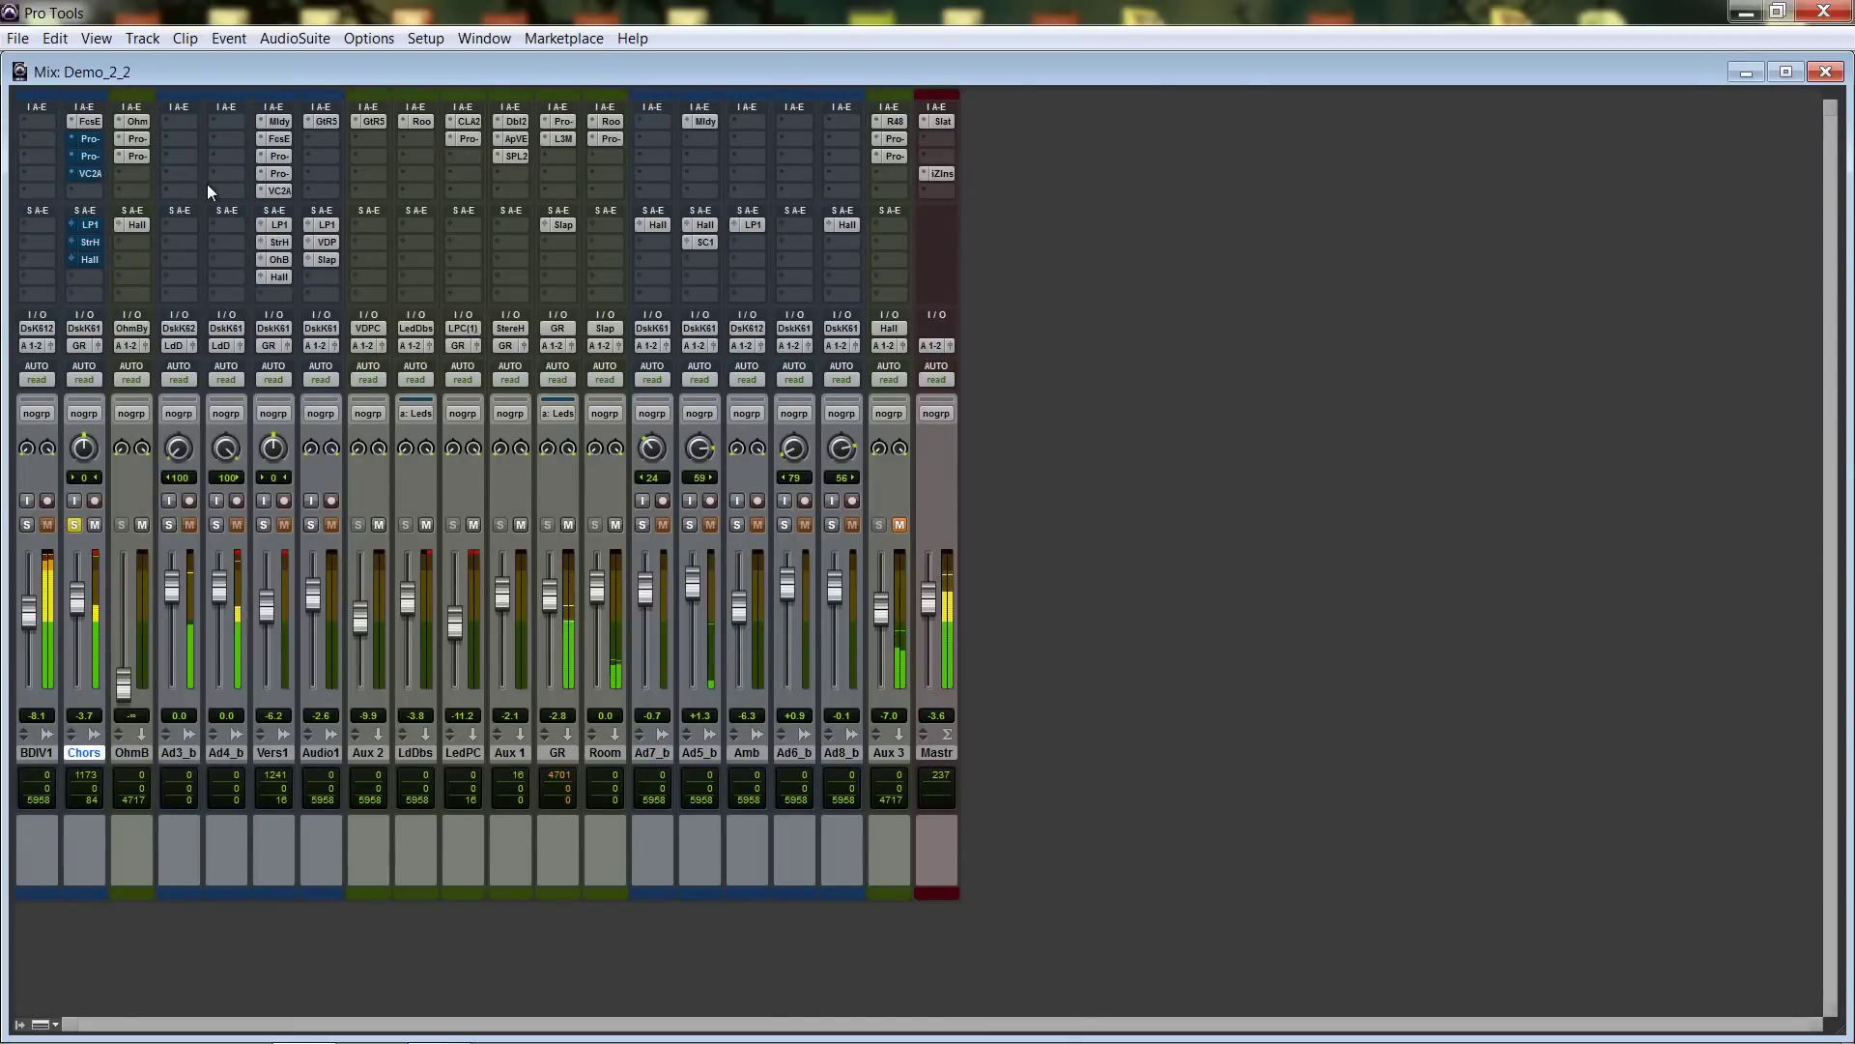
click(92, 124)
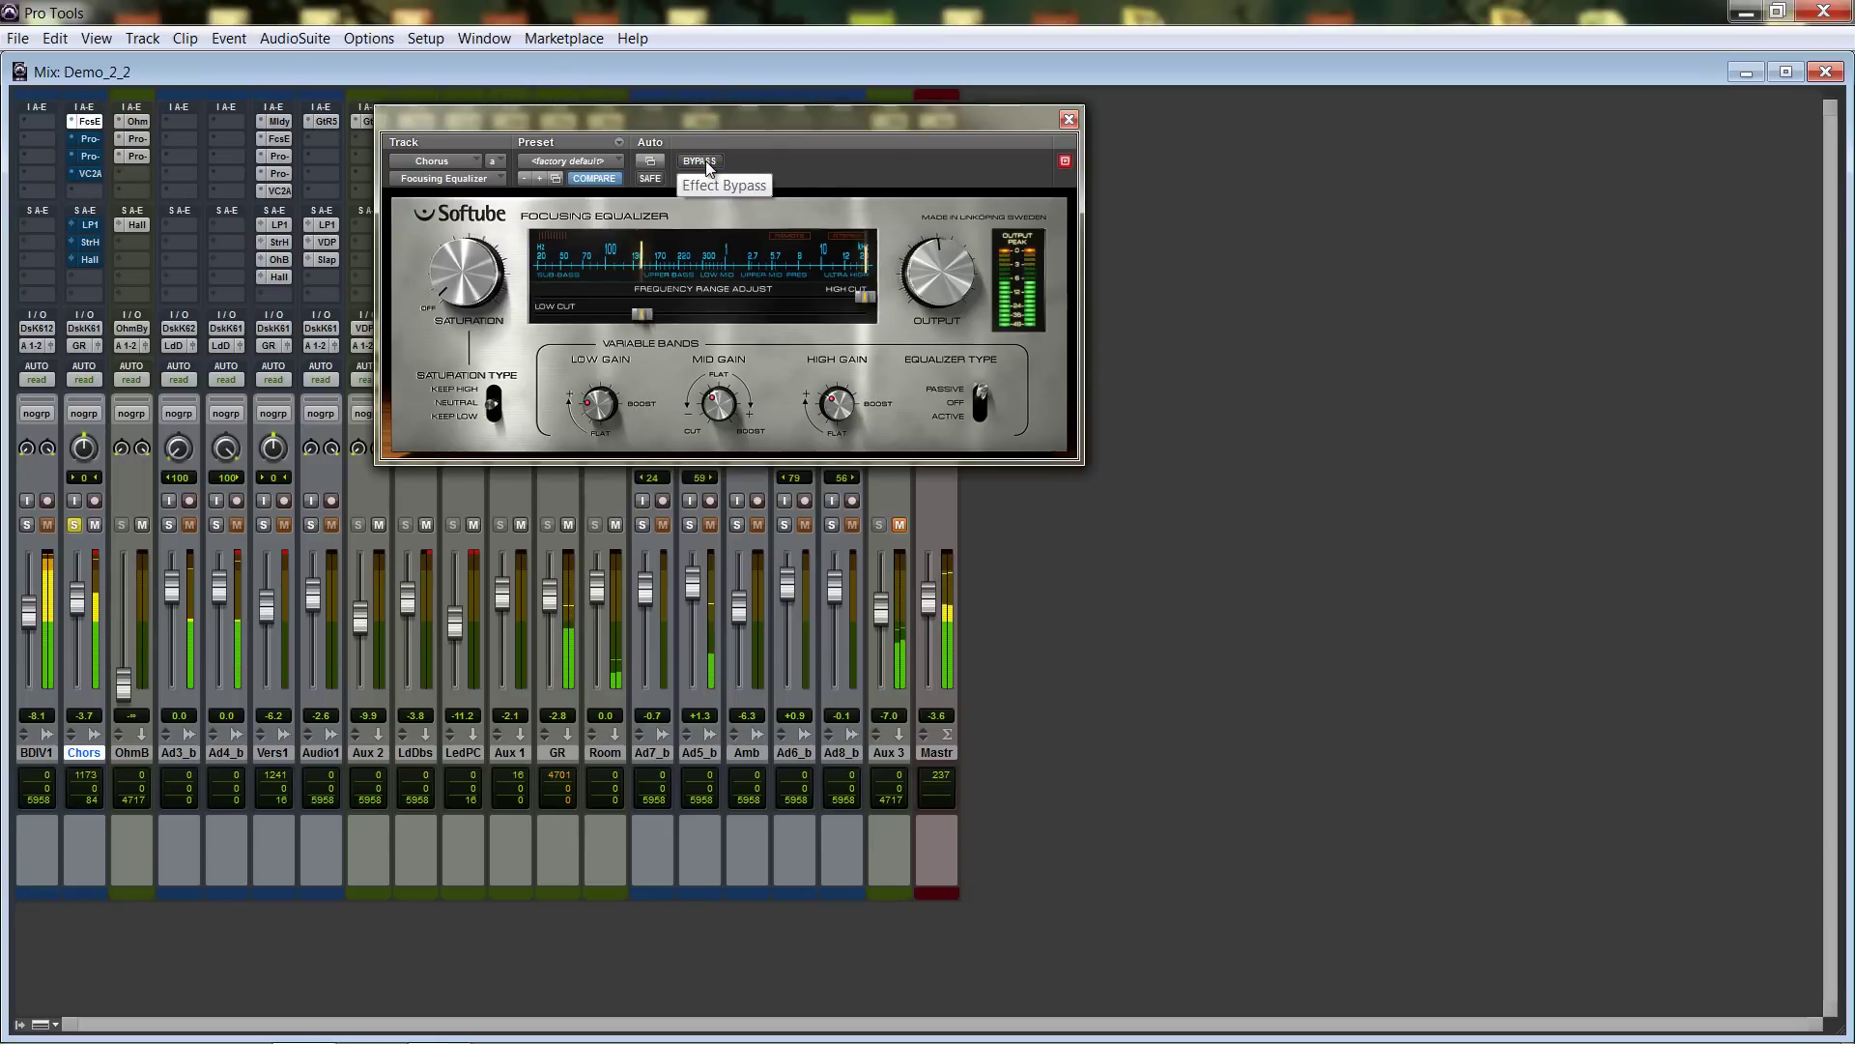
click(1068, 120)
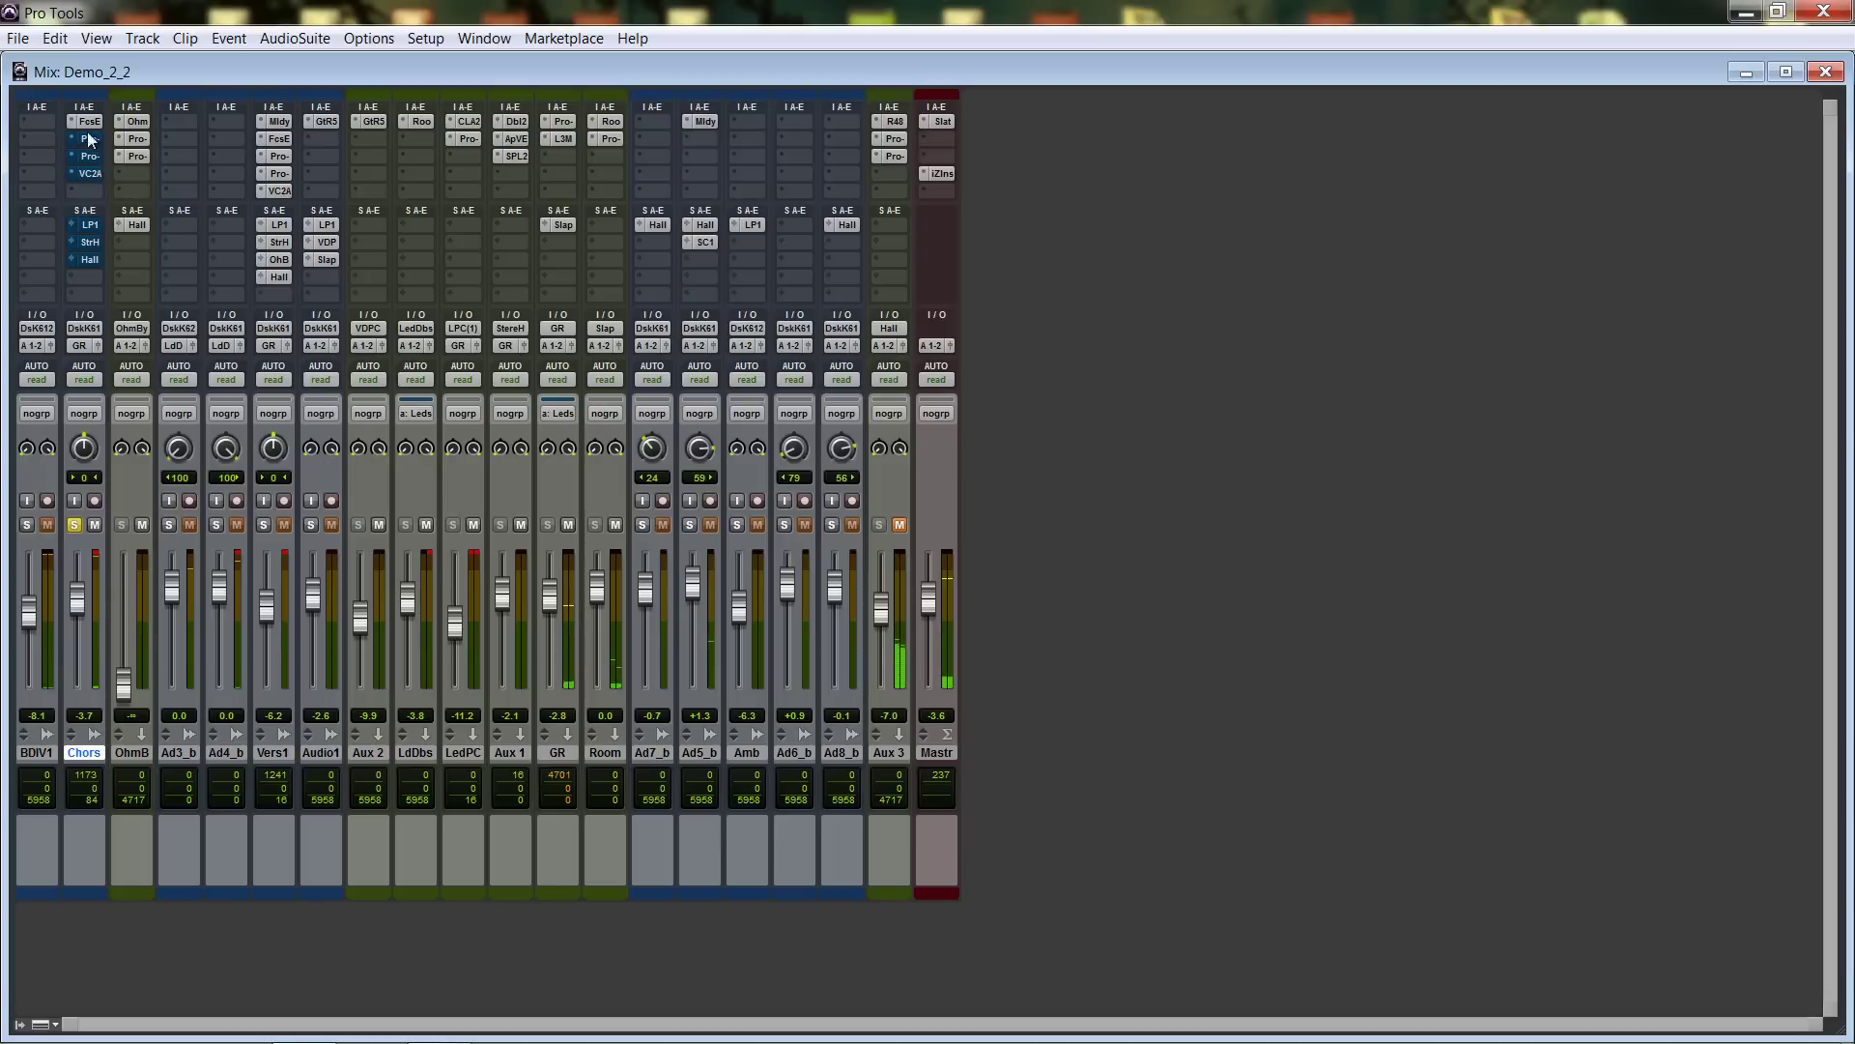
Insert FabFilter Pro-Q in the Chorus track's fifth insert slot and add a high shelf at about 15084 Hz with about +25.28 dB.
click(84, 193)
mouse_move(147, 226)
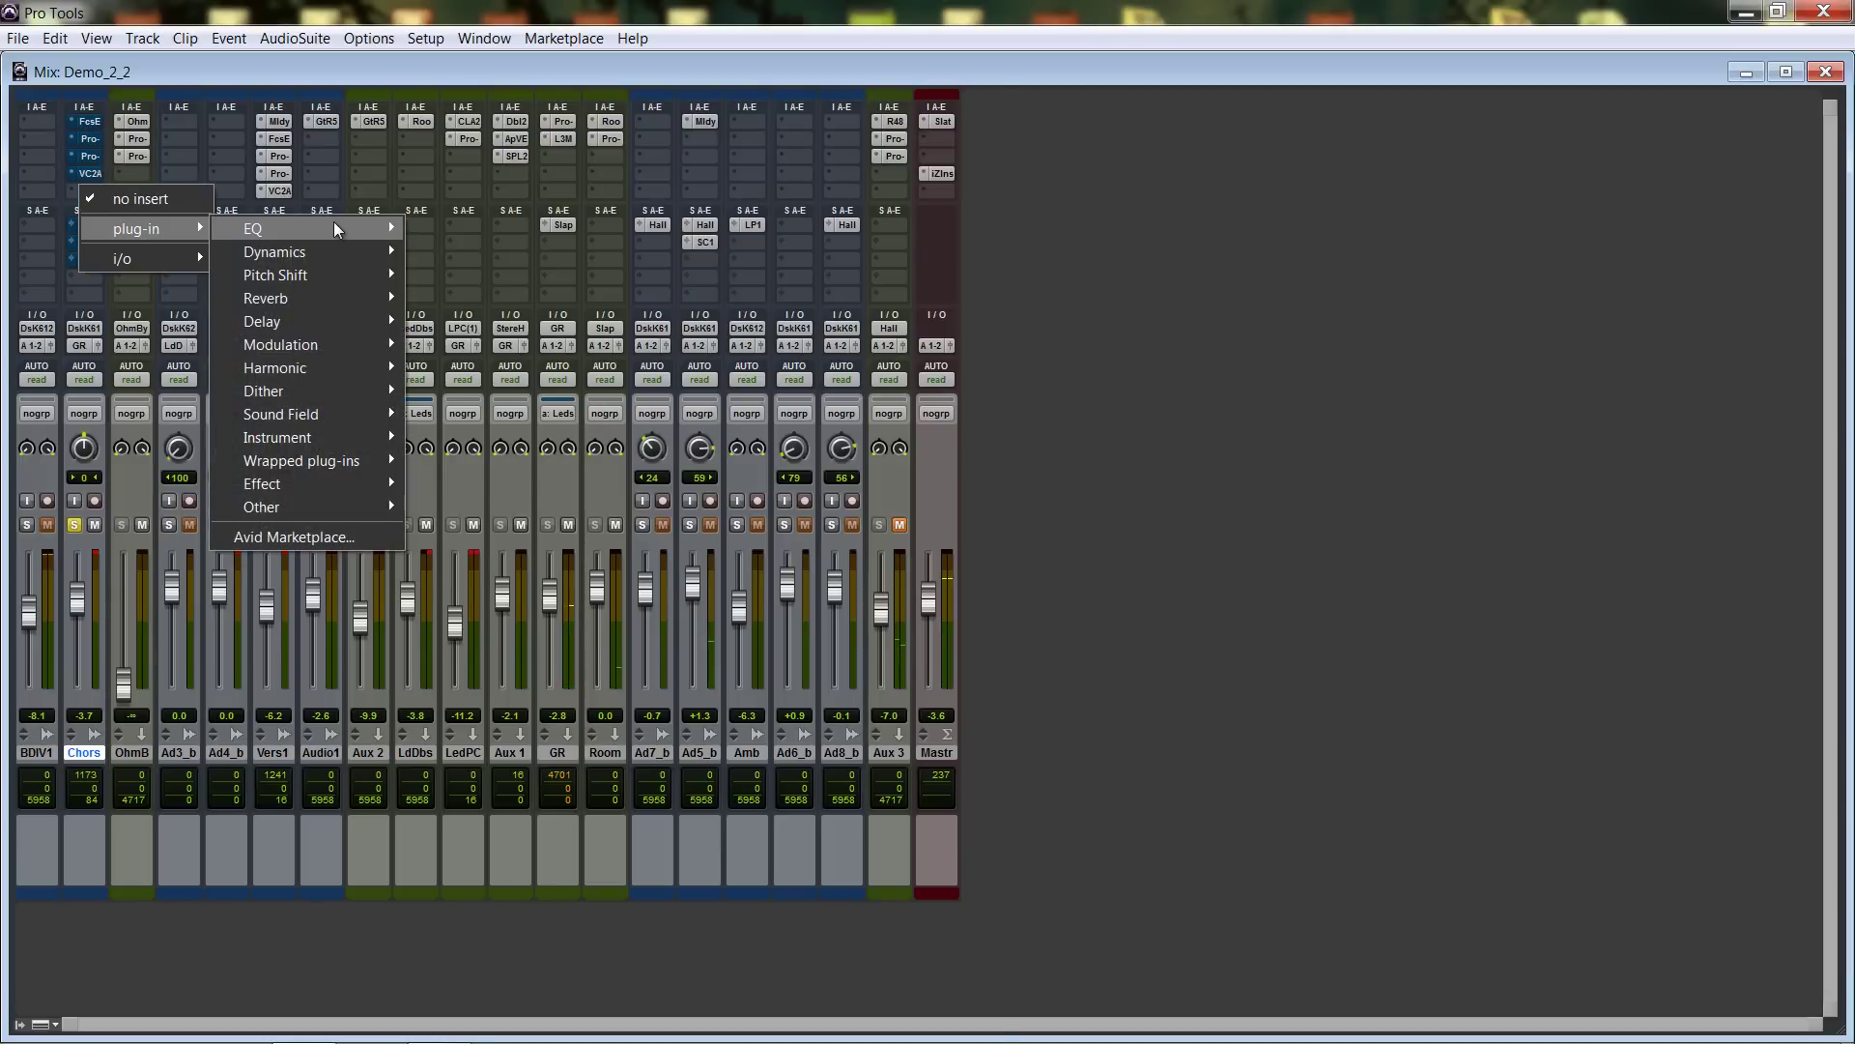
mouse_move(334, 229)
click(537, 135)
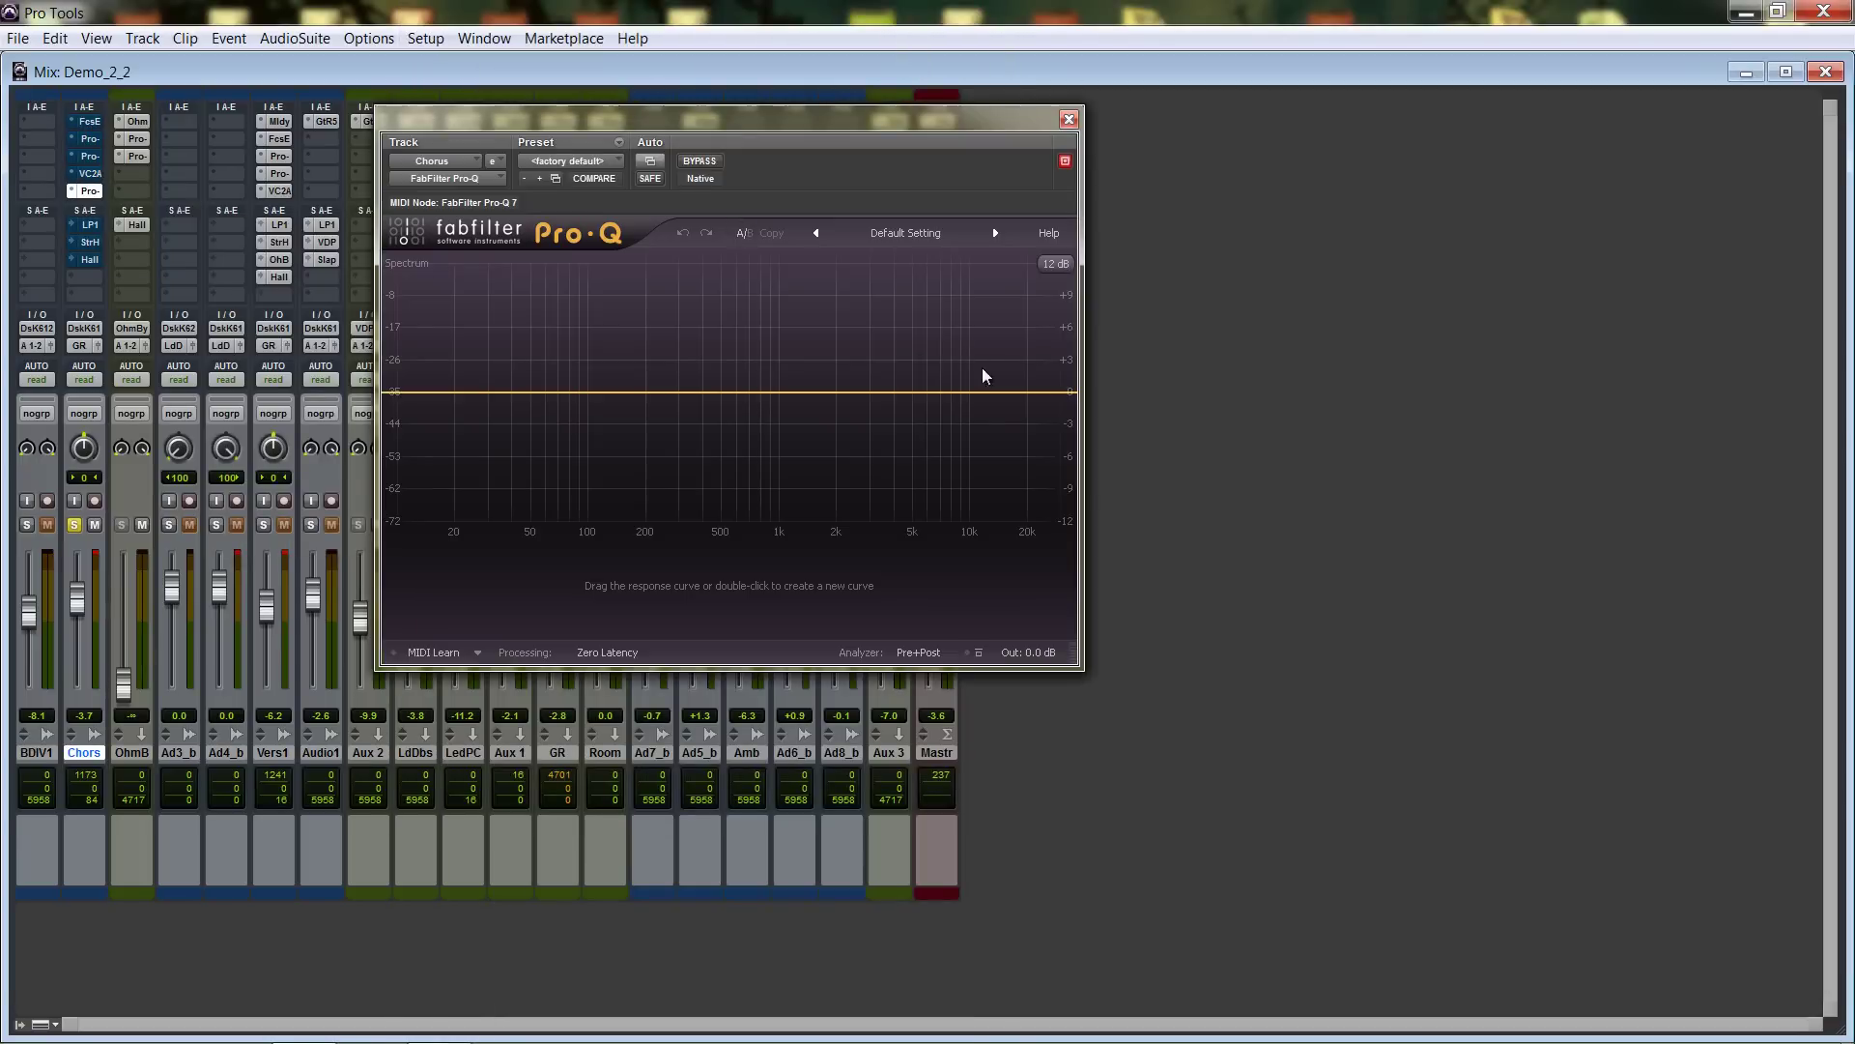
double_click(1003, 392)
drag(1003, 392, 1003, 338)
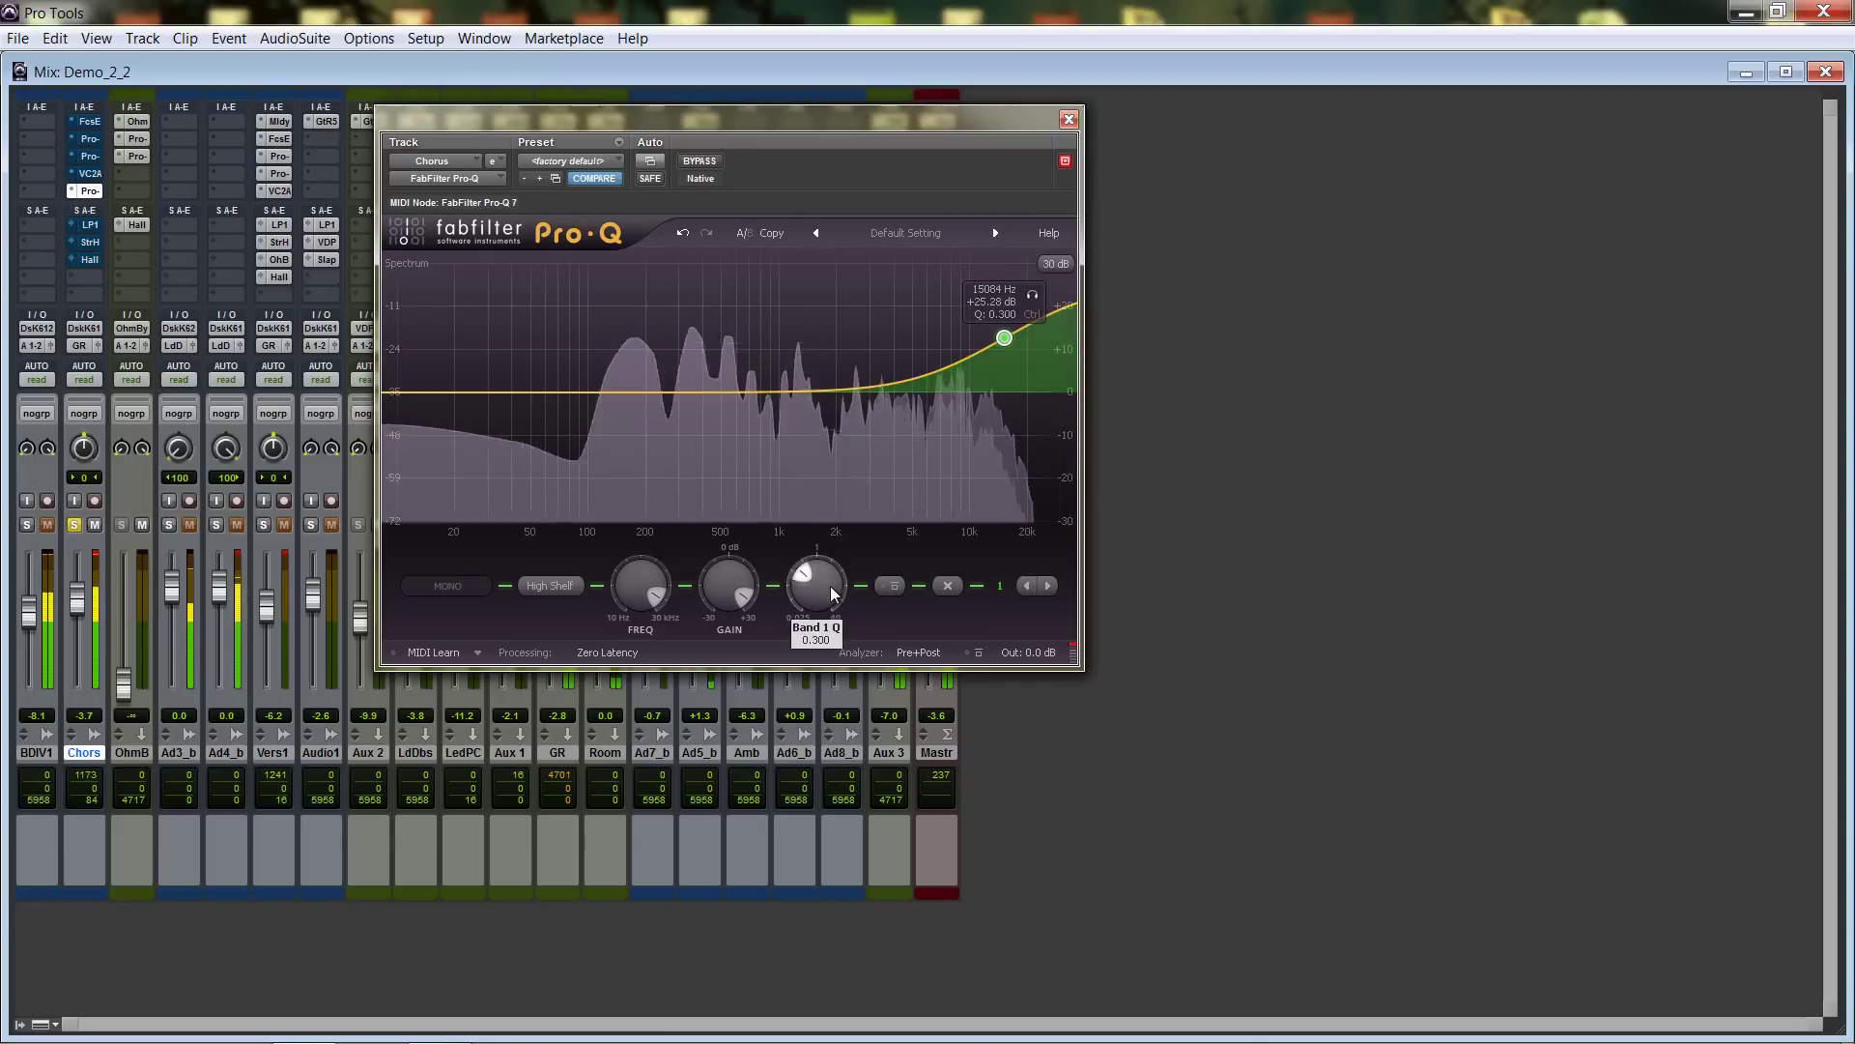
Set the high shelf's Q to 0.849 and move the band to about 11012 Hz with about +19.89 dB gain.
mouse_move(831, 586)
mouse_down()
mouse_move(843, 545)
mouse_move(814, 607)
mouse_up()
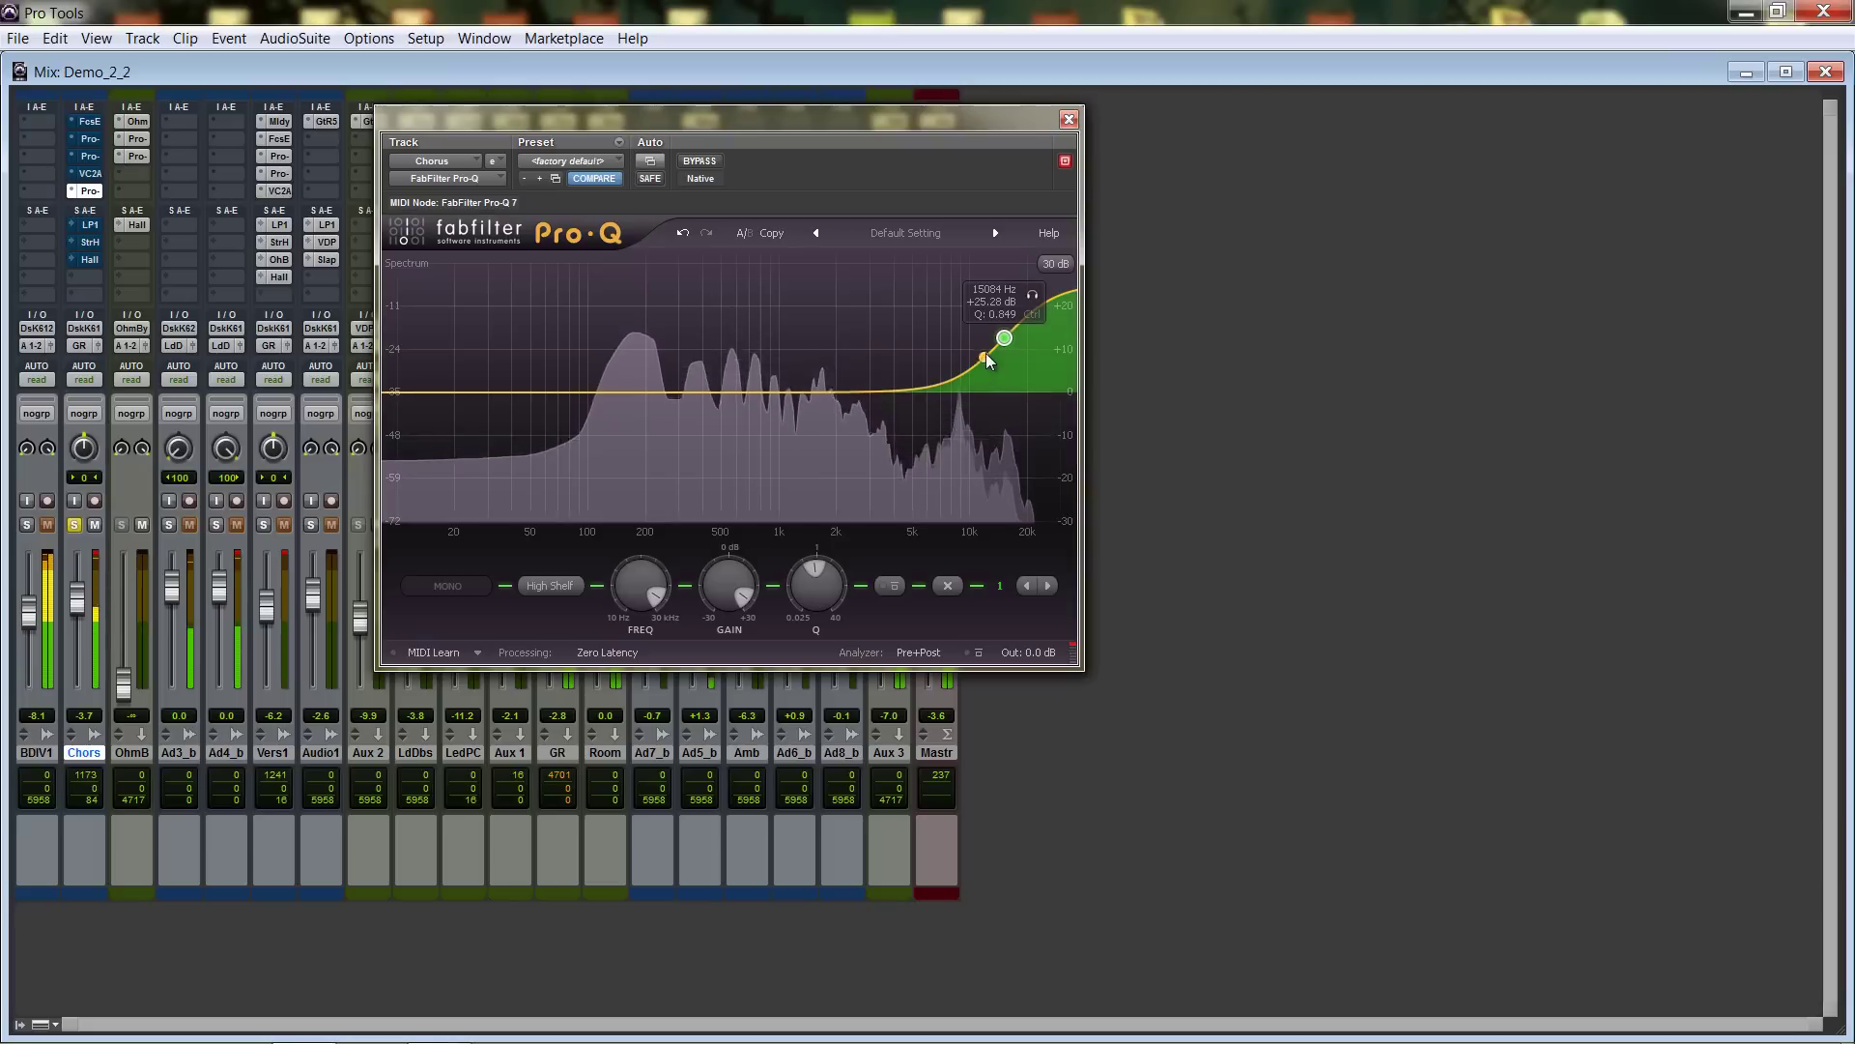
drag(1004, 338, 982, 340)
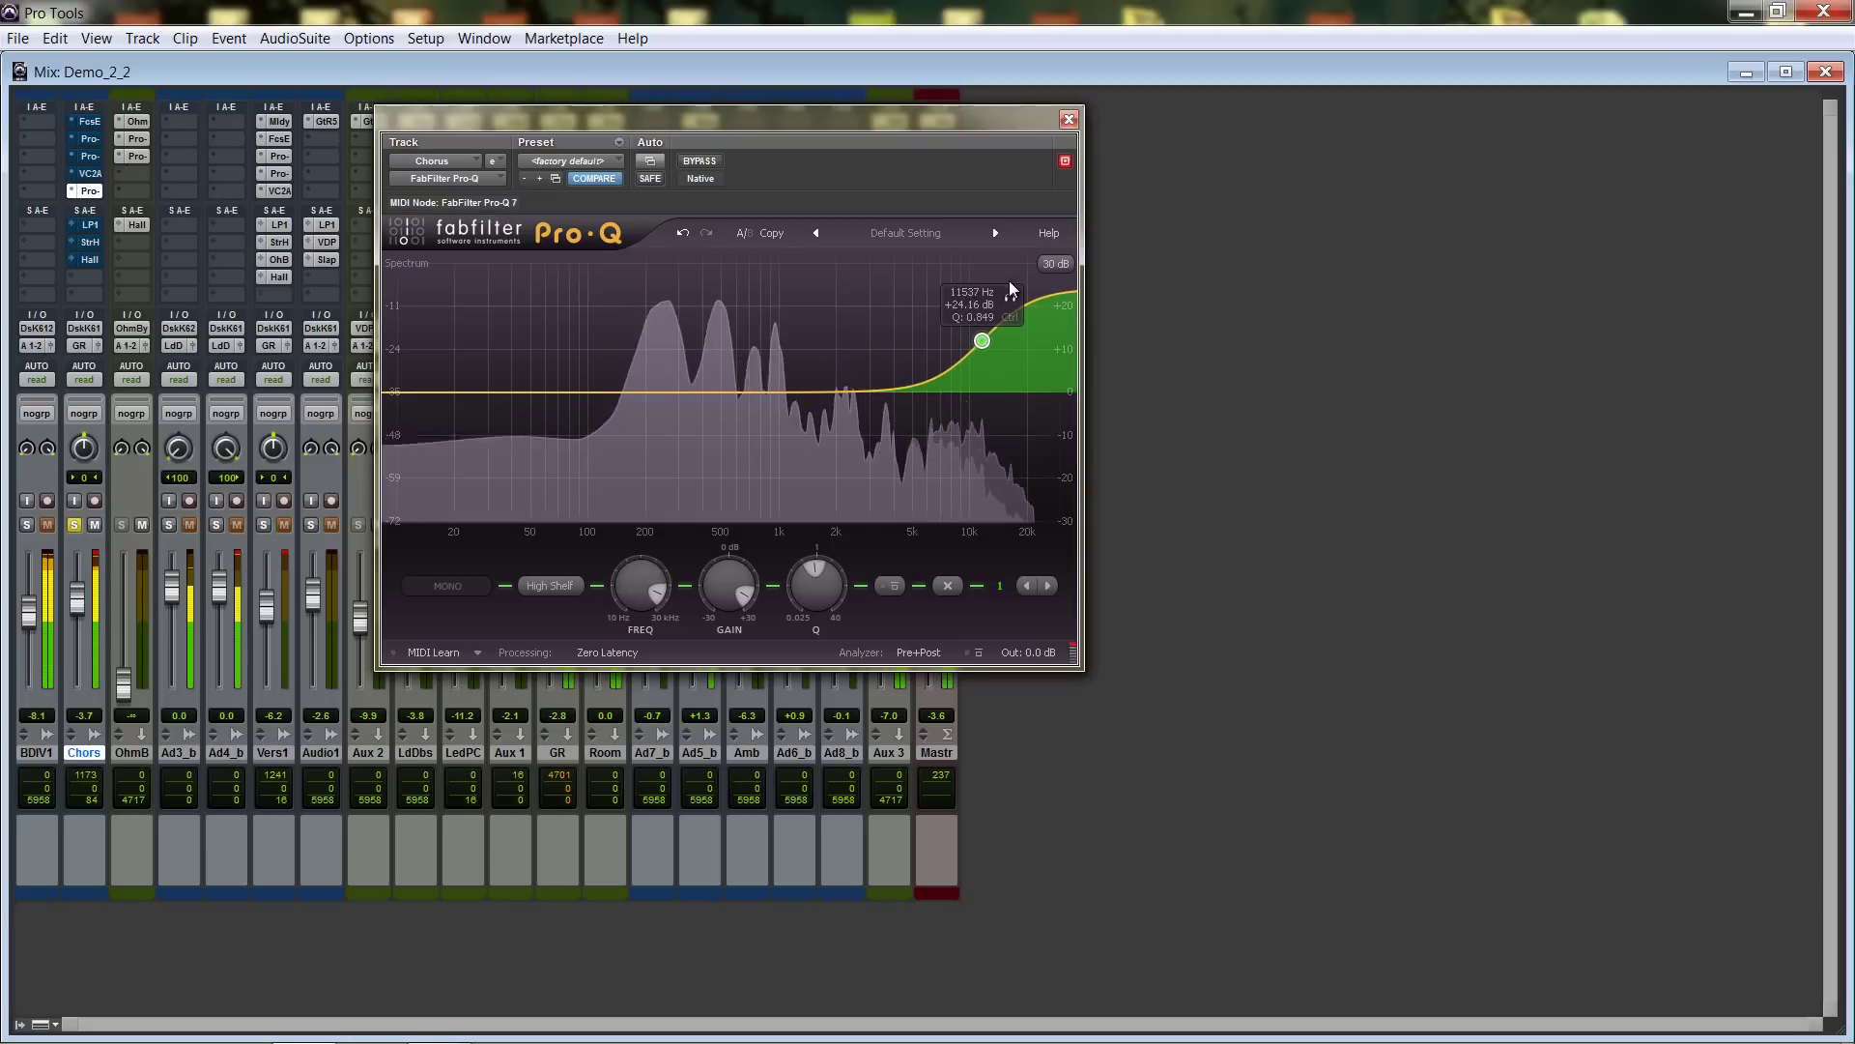
drag(982, 340, 982, 367)
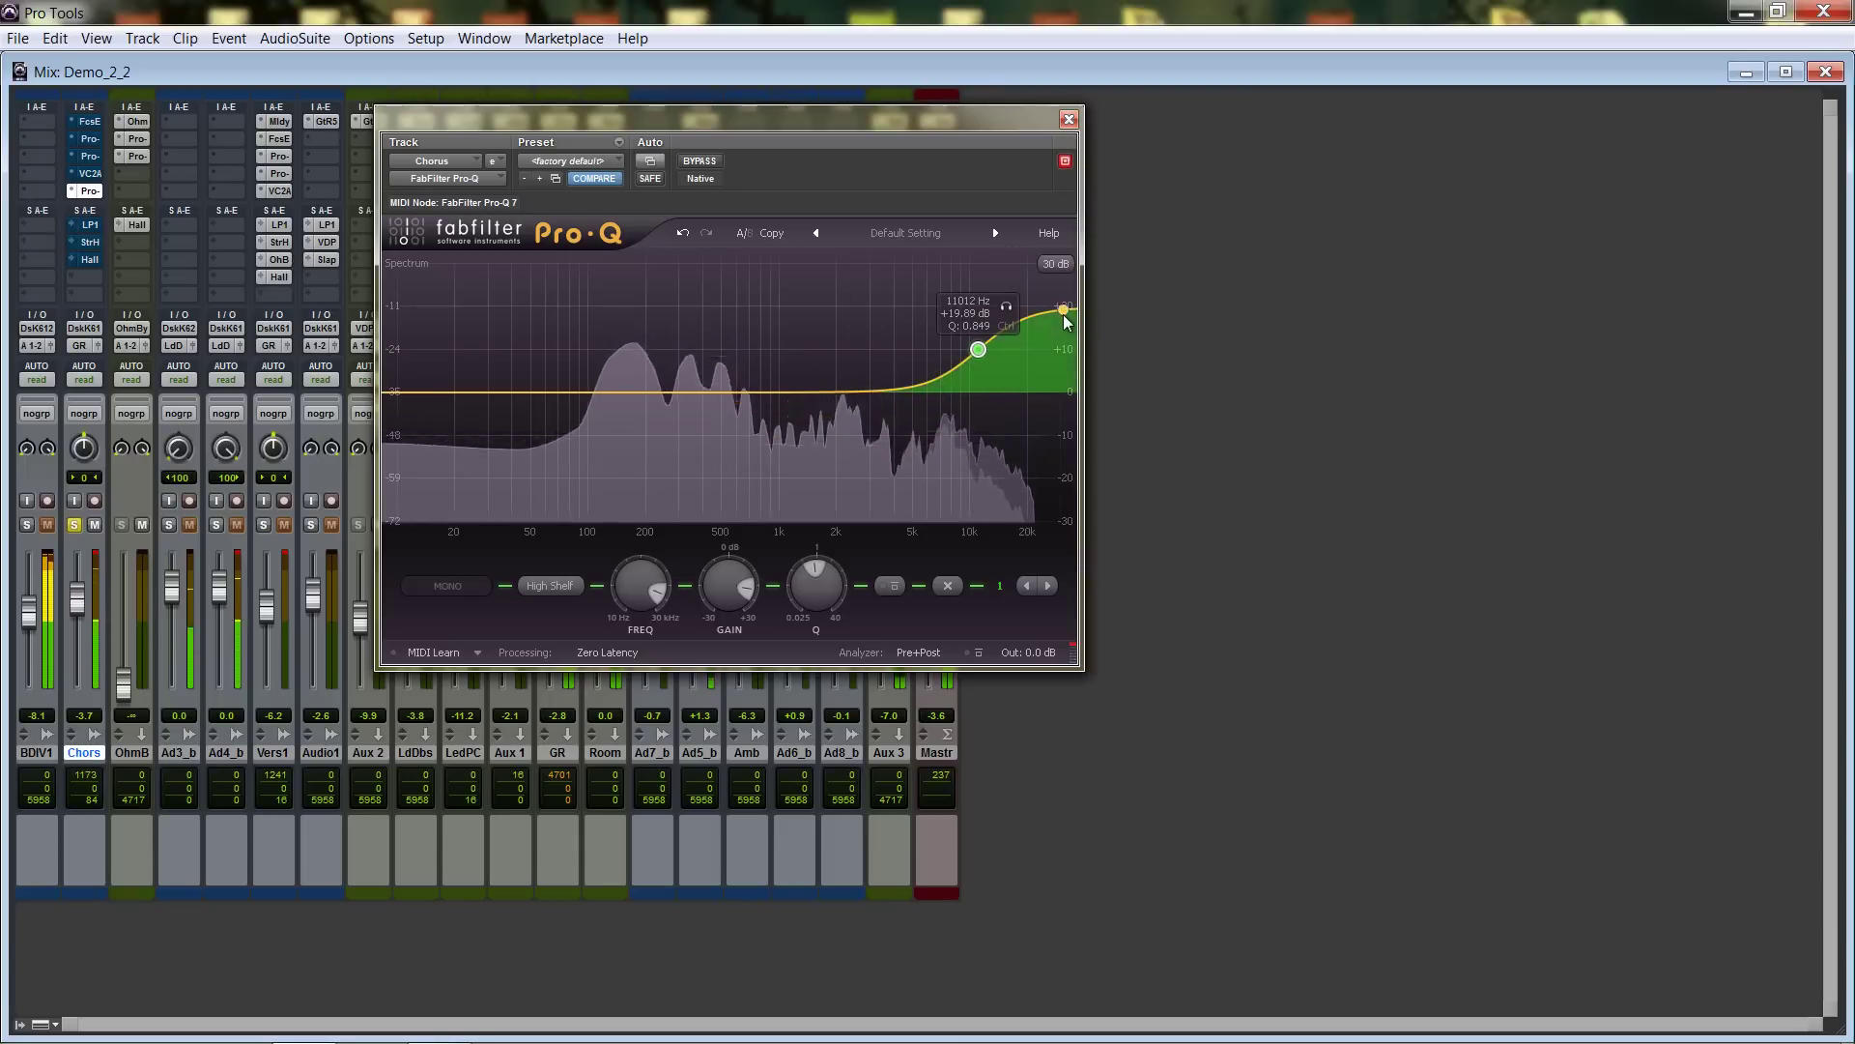
Bypass the new Pro-Q and arrange its window side by side with the Chorus track's Focusing Equalizer.
ctrl+click(87, 191)
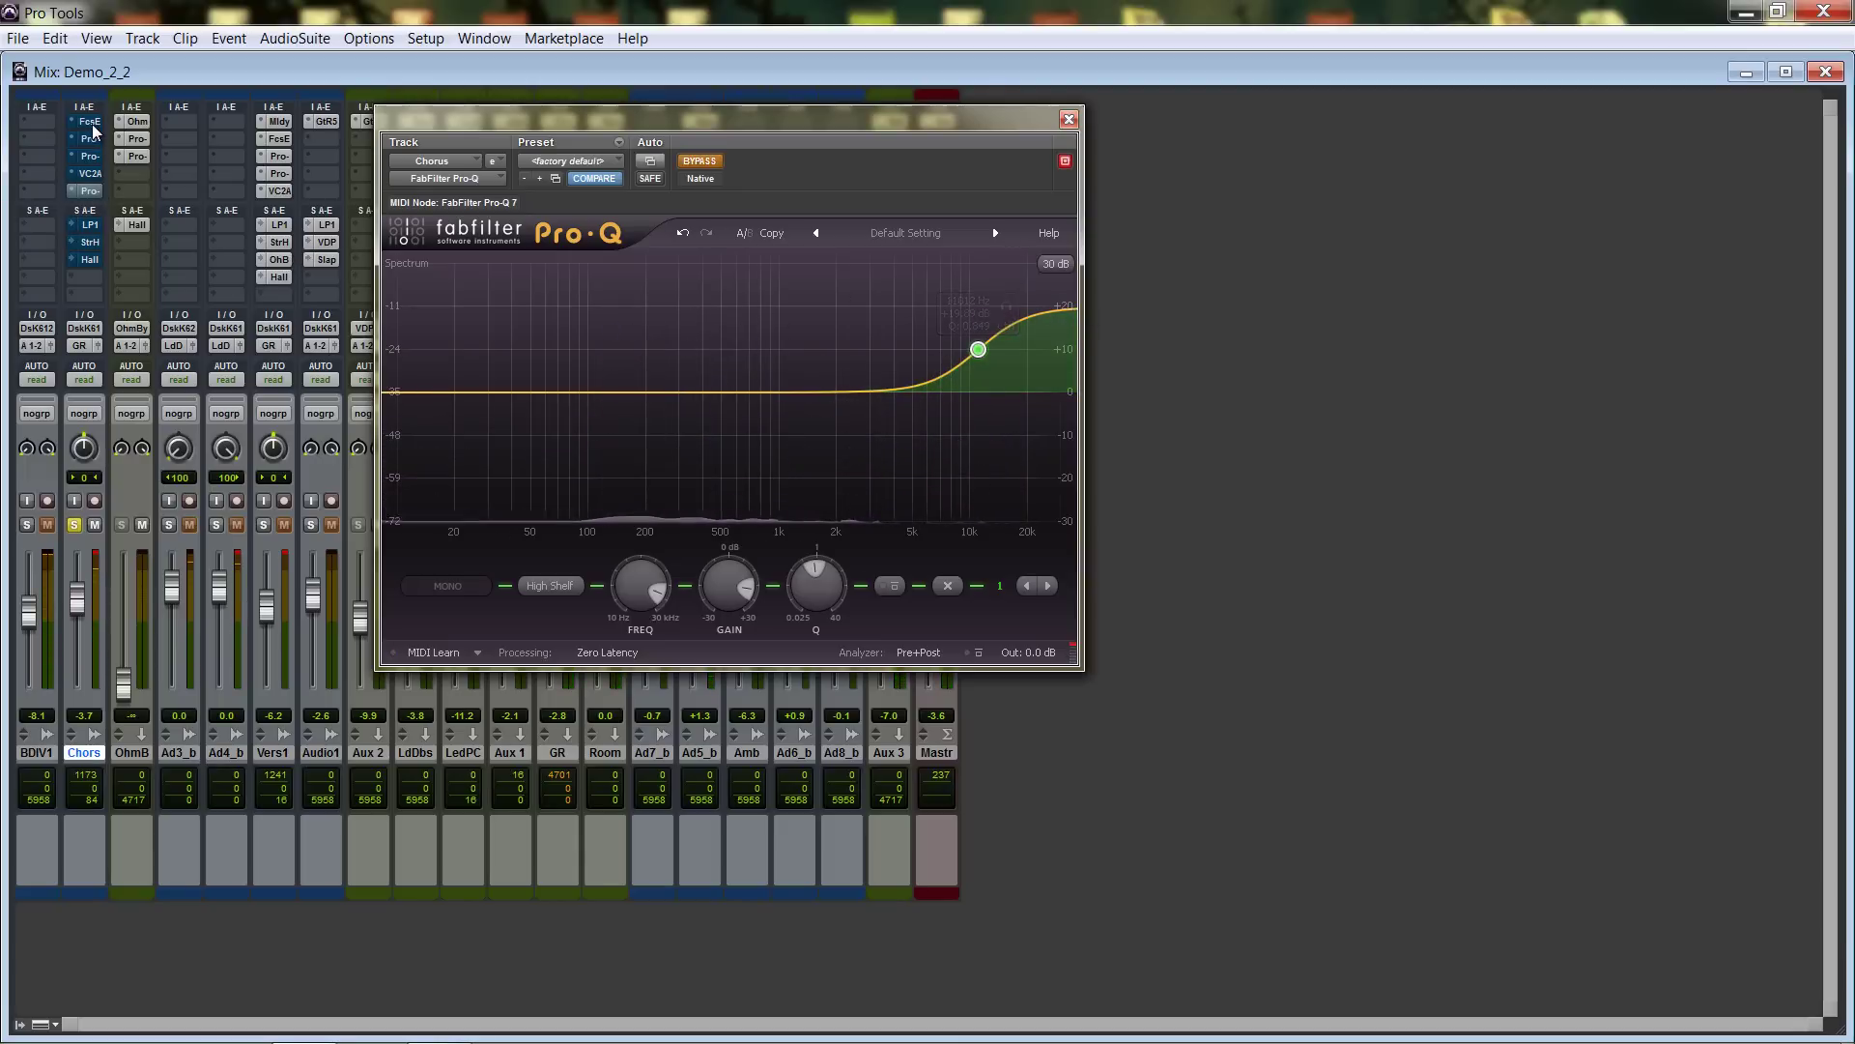
click(89, 123)
drag(633, 138, 1078, 141)
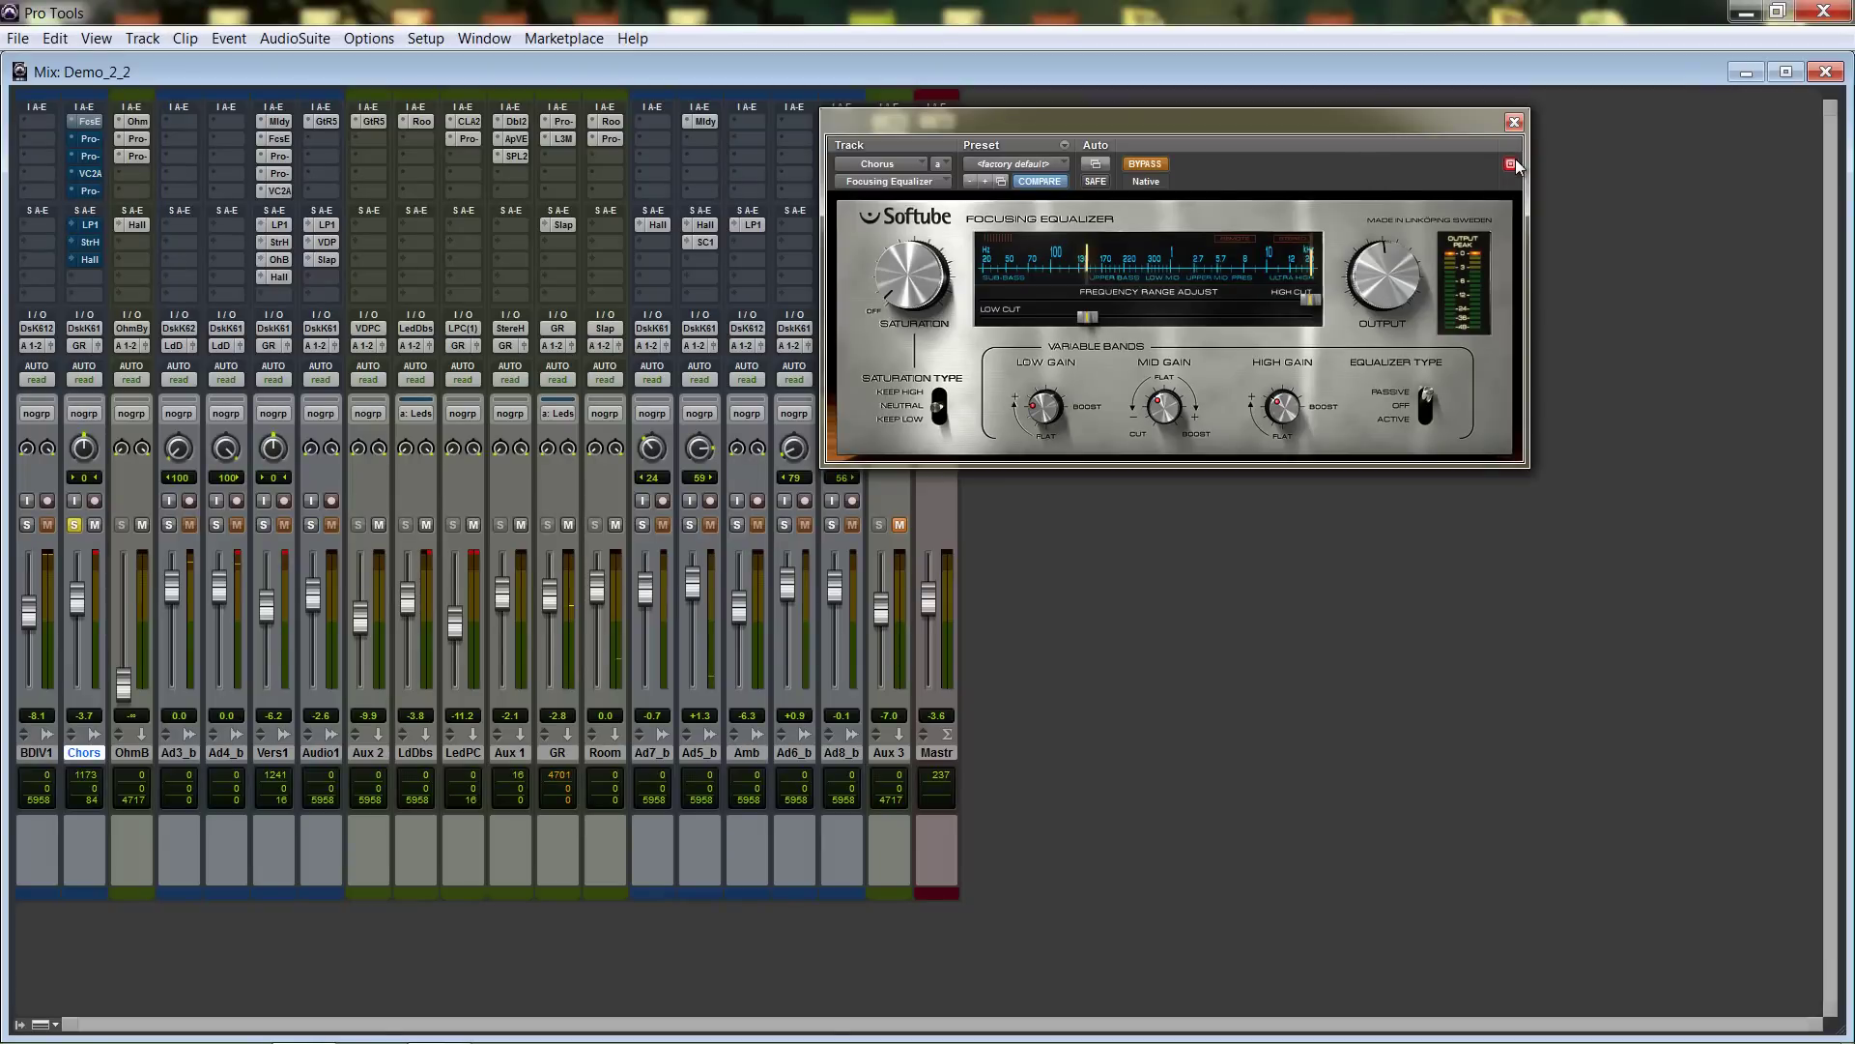
click(92, 192)
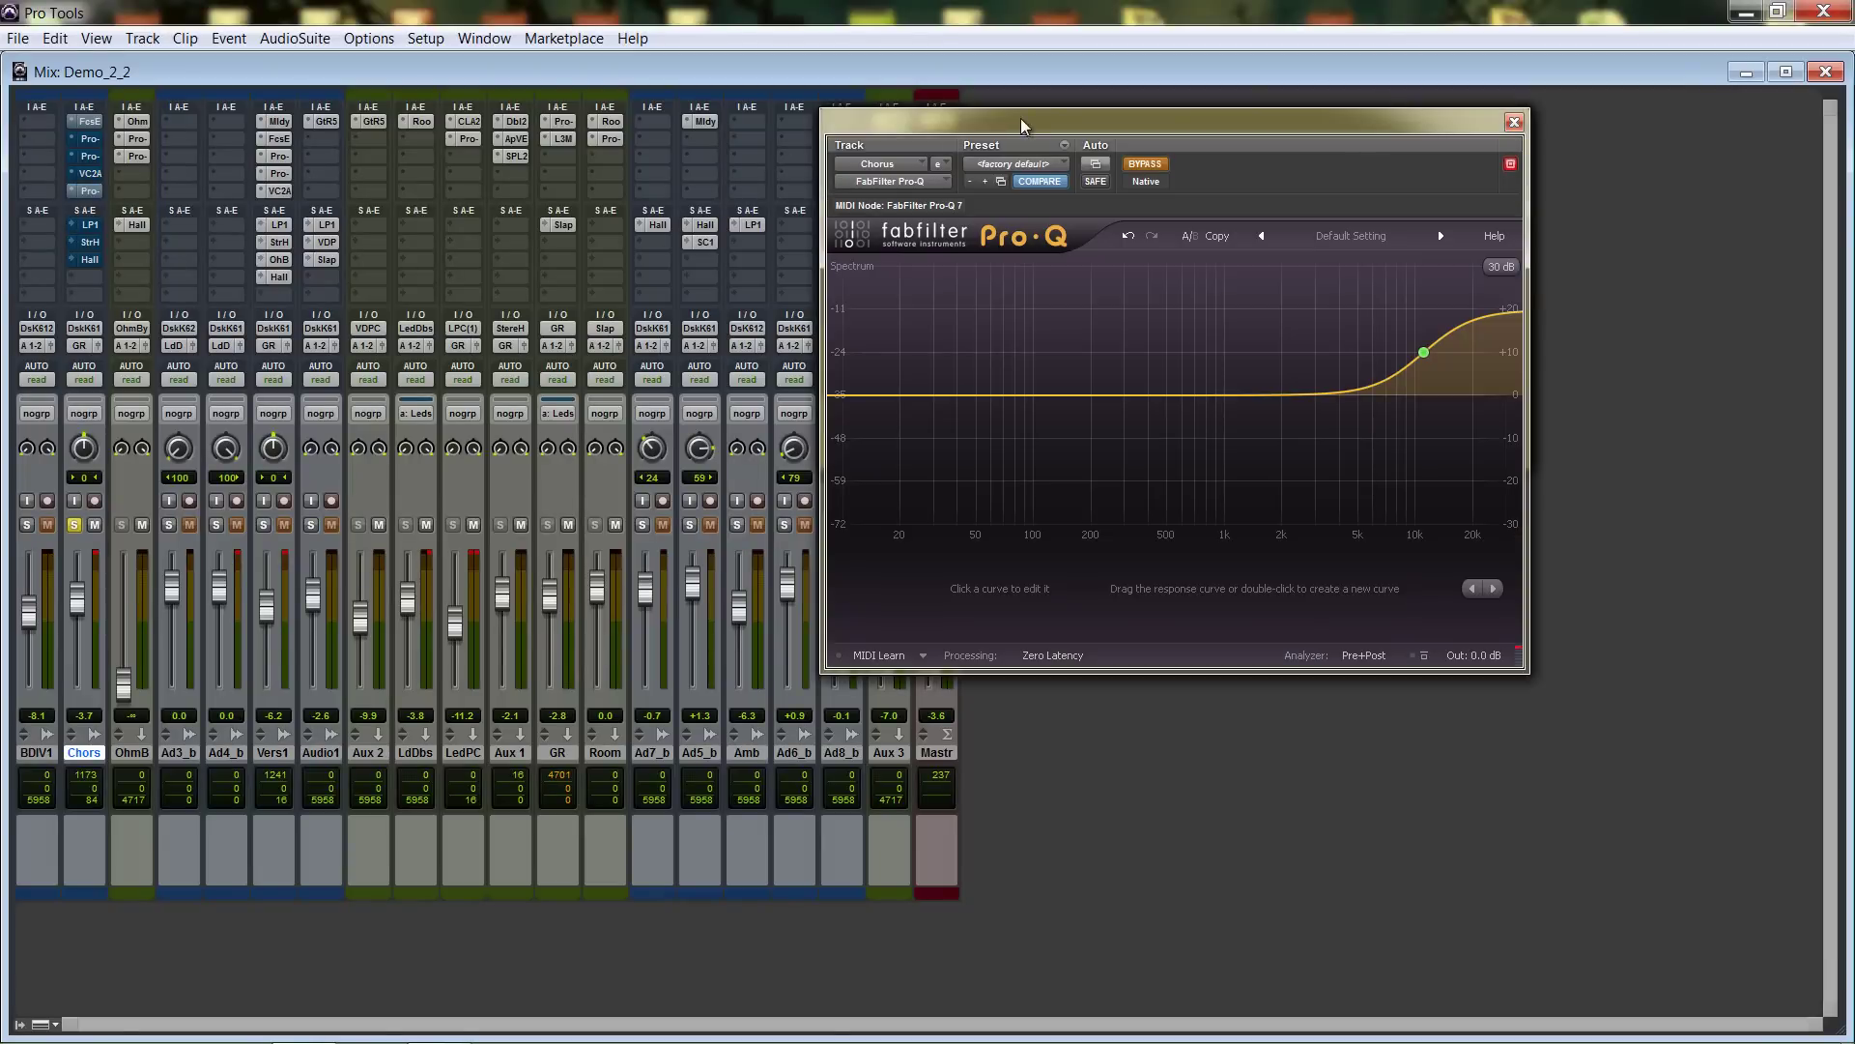
drag(967, 121, 259, 266)
drag(1106, 124, 1187, 266)
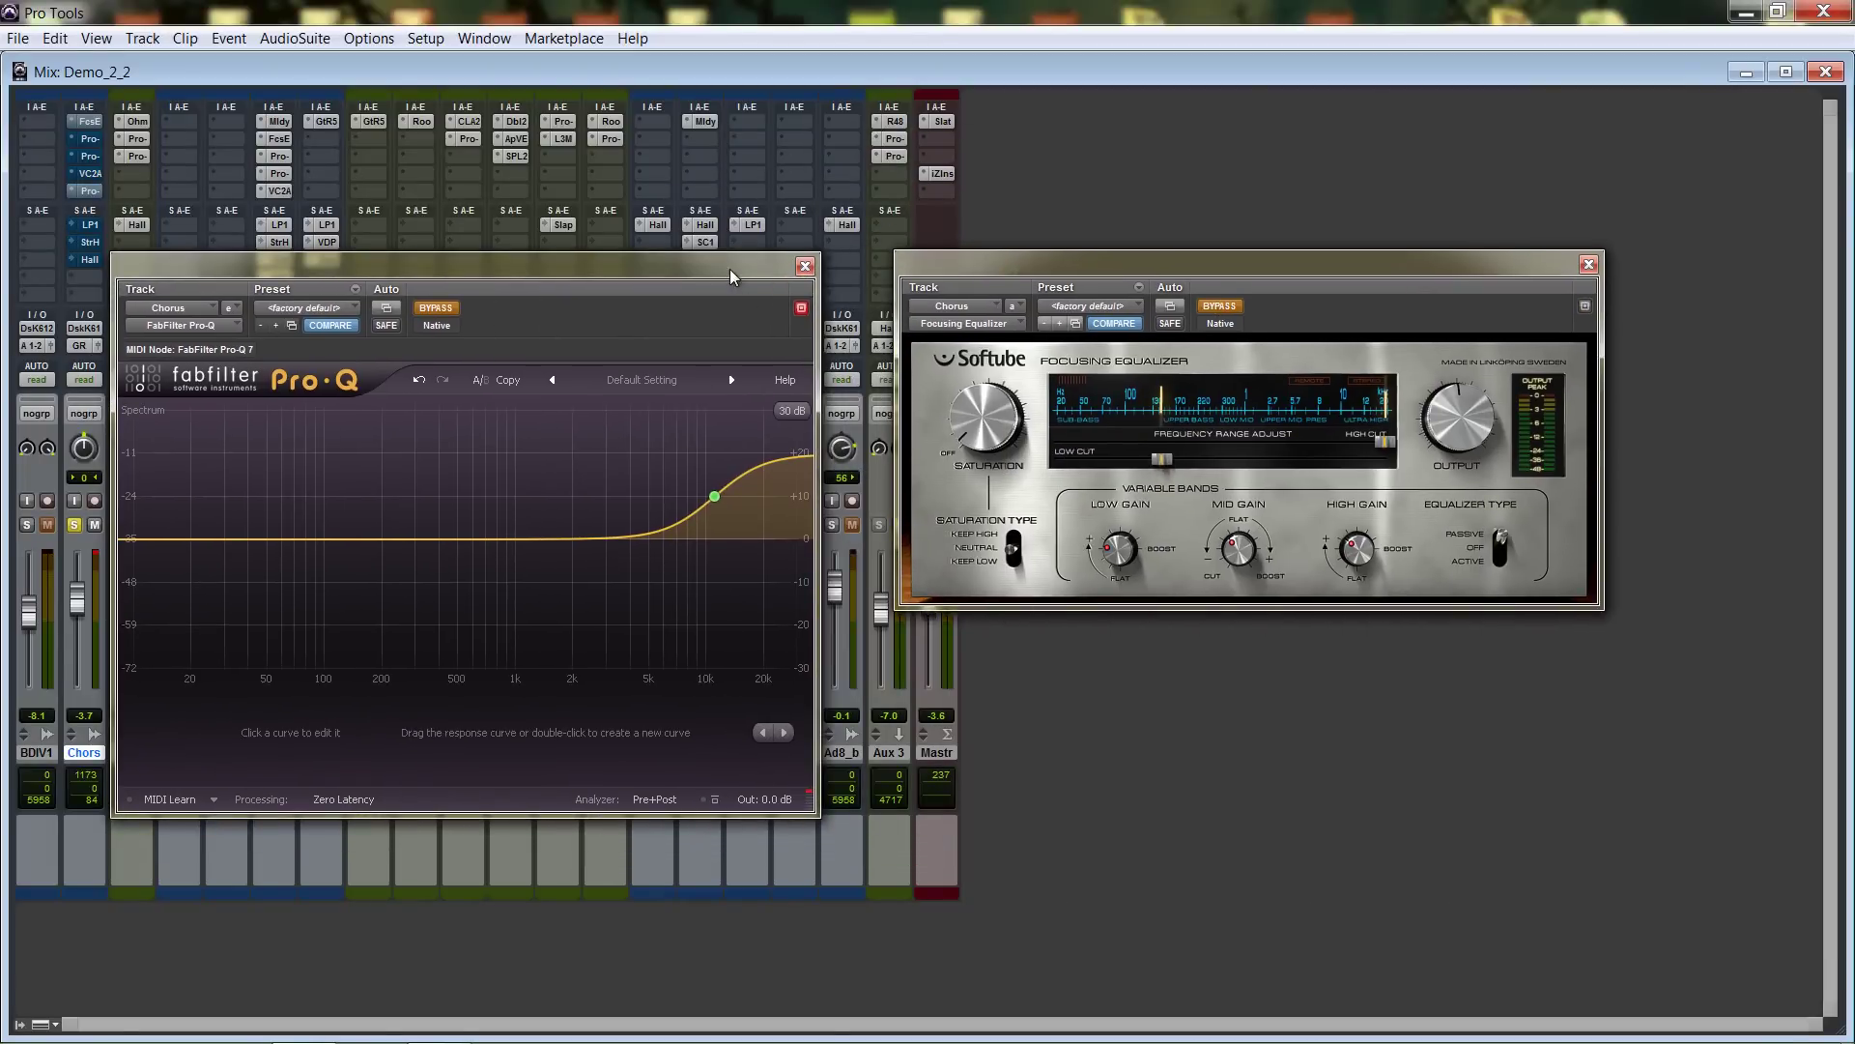
drag(735, 266, 791, 215)
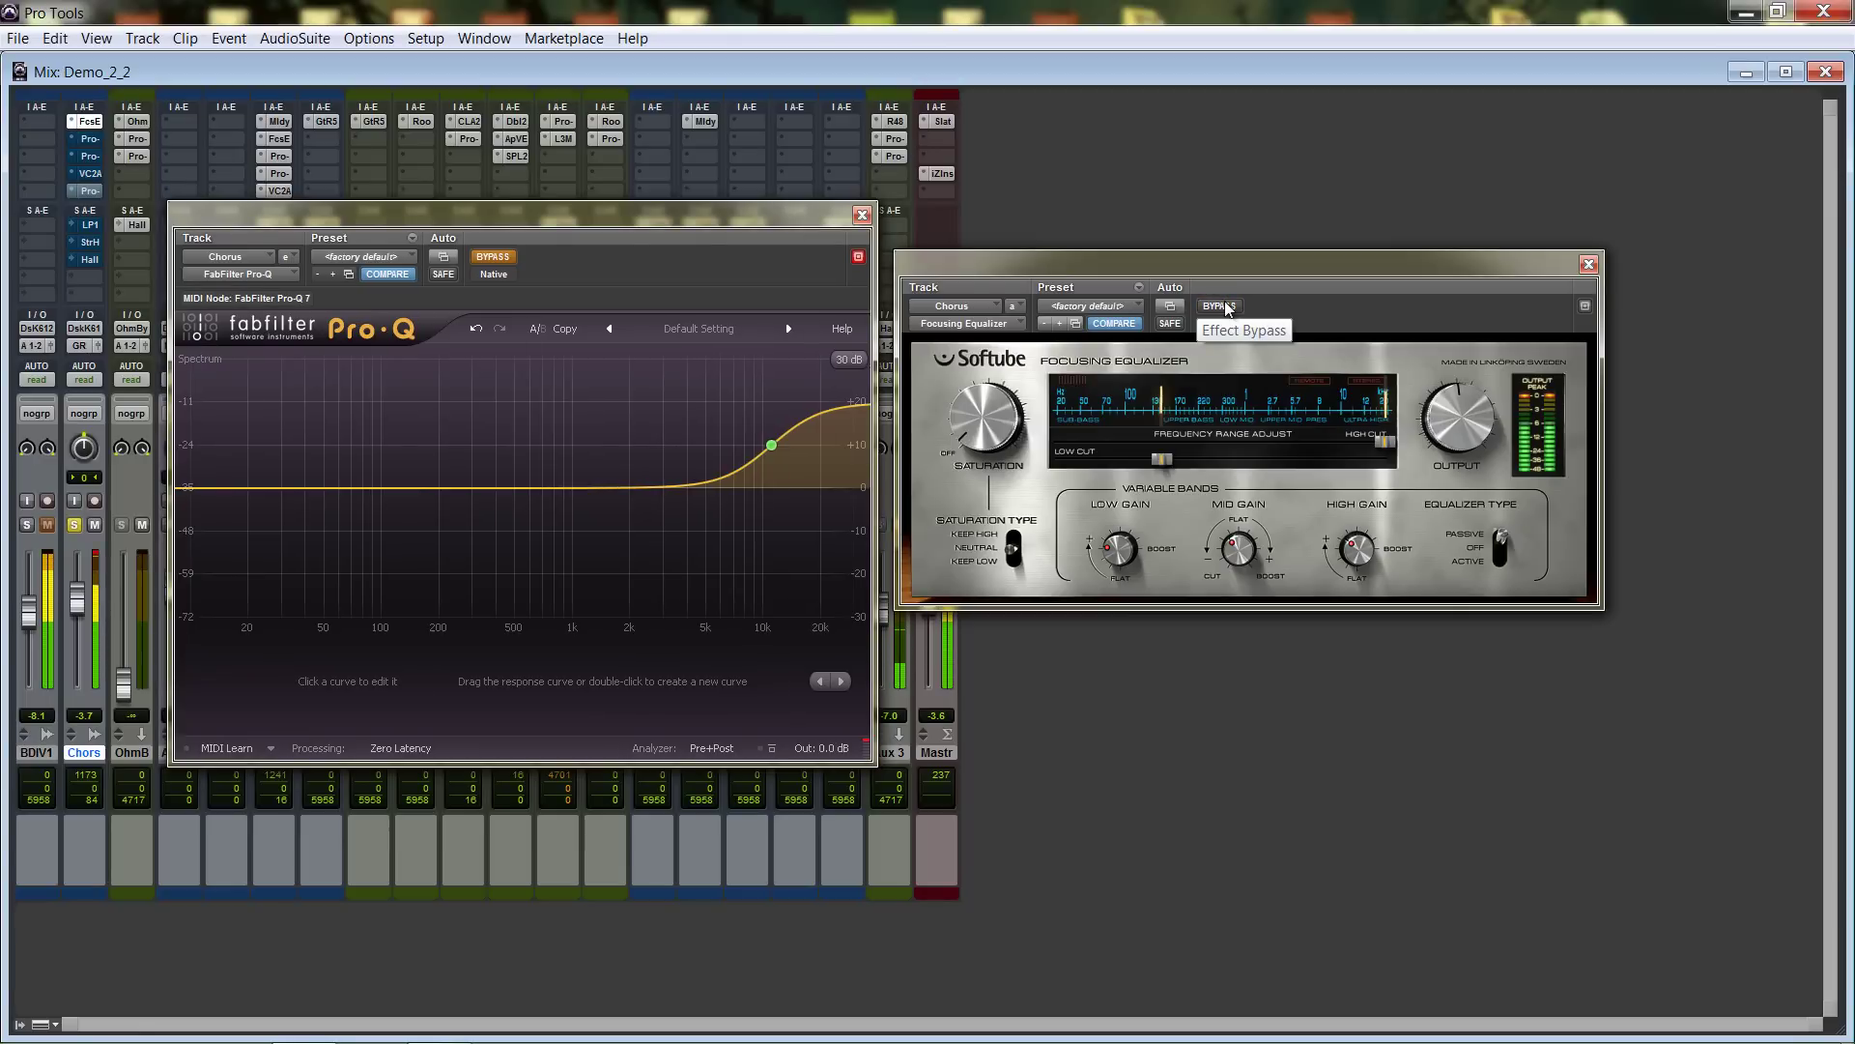
Compare the Focusing Equalizer and the Pro-Q high shelf by alternating their bypass, ending with only the Focusing Equalizer active.
click(1225, 307)
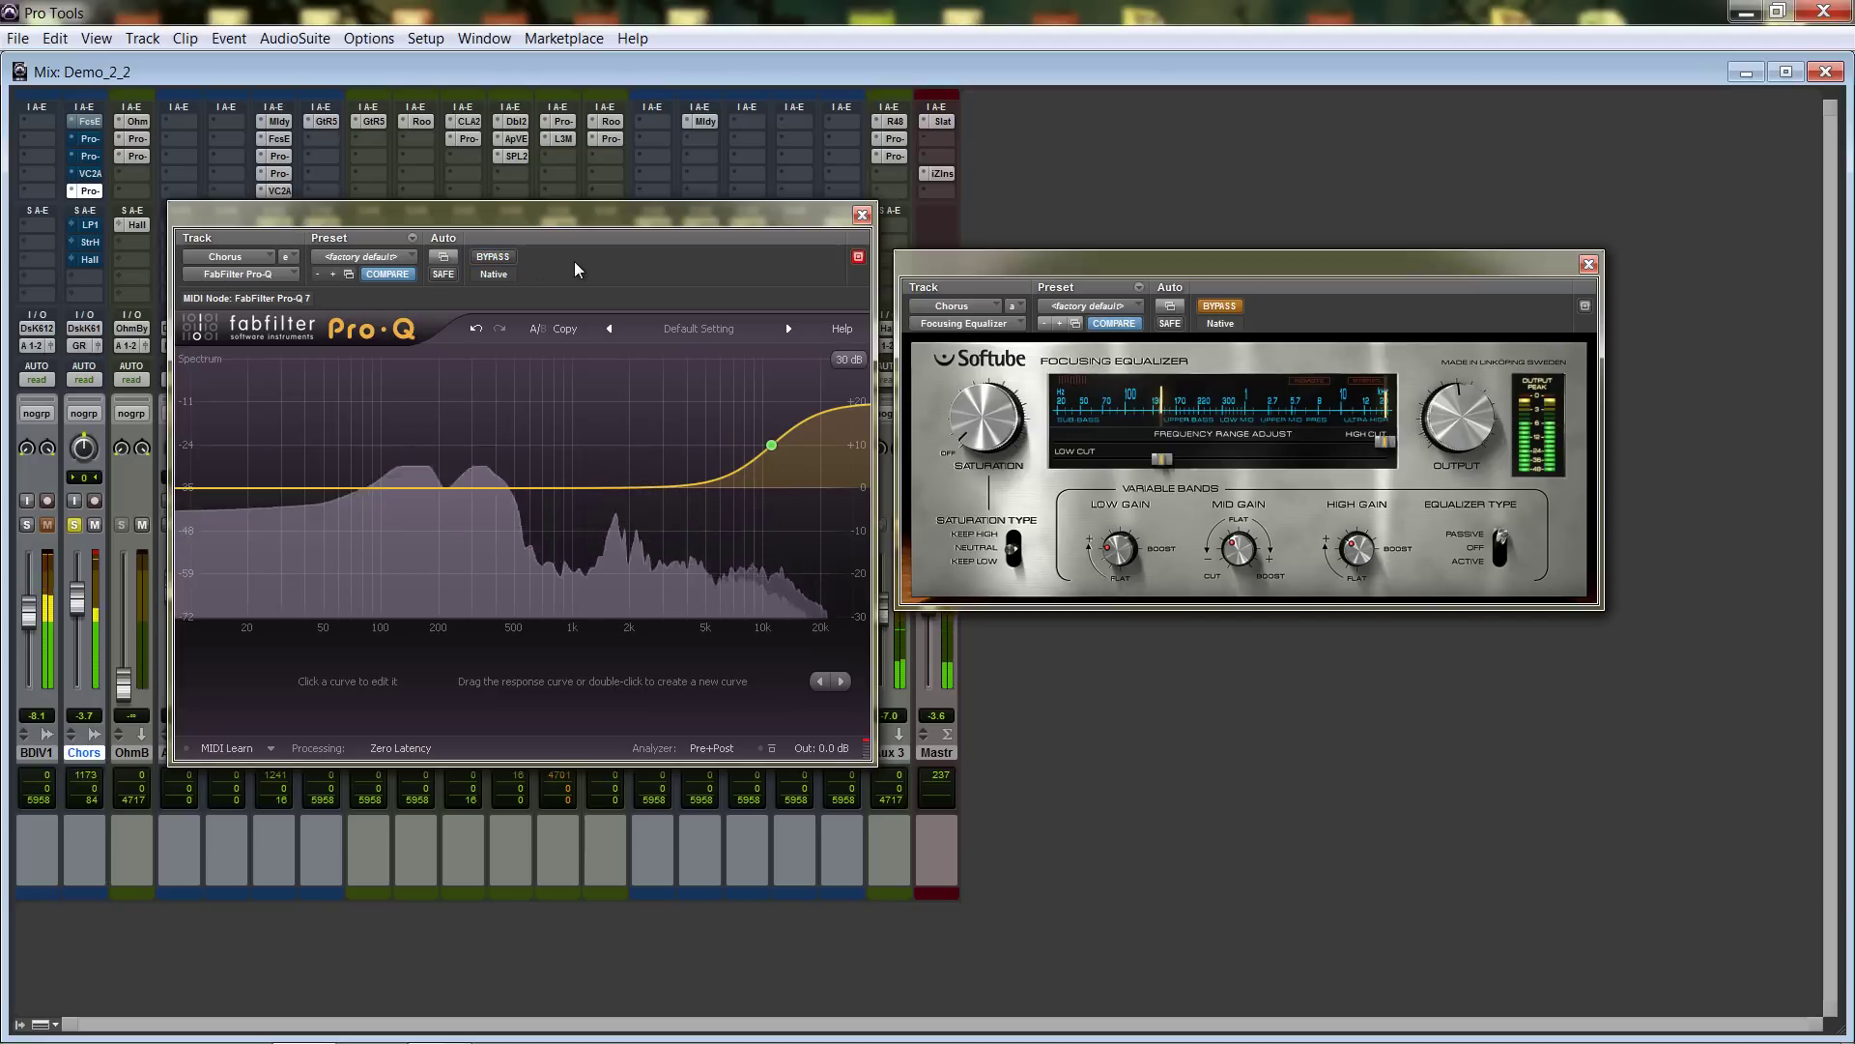
click(493, 256)
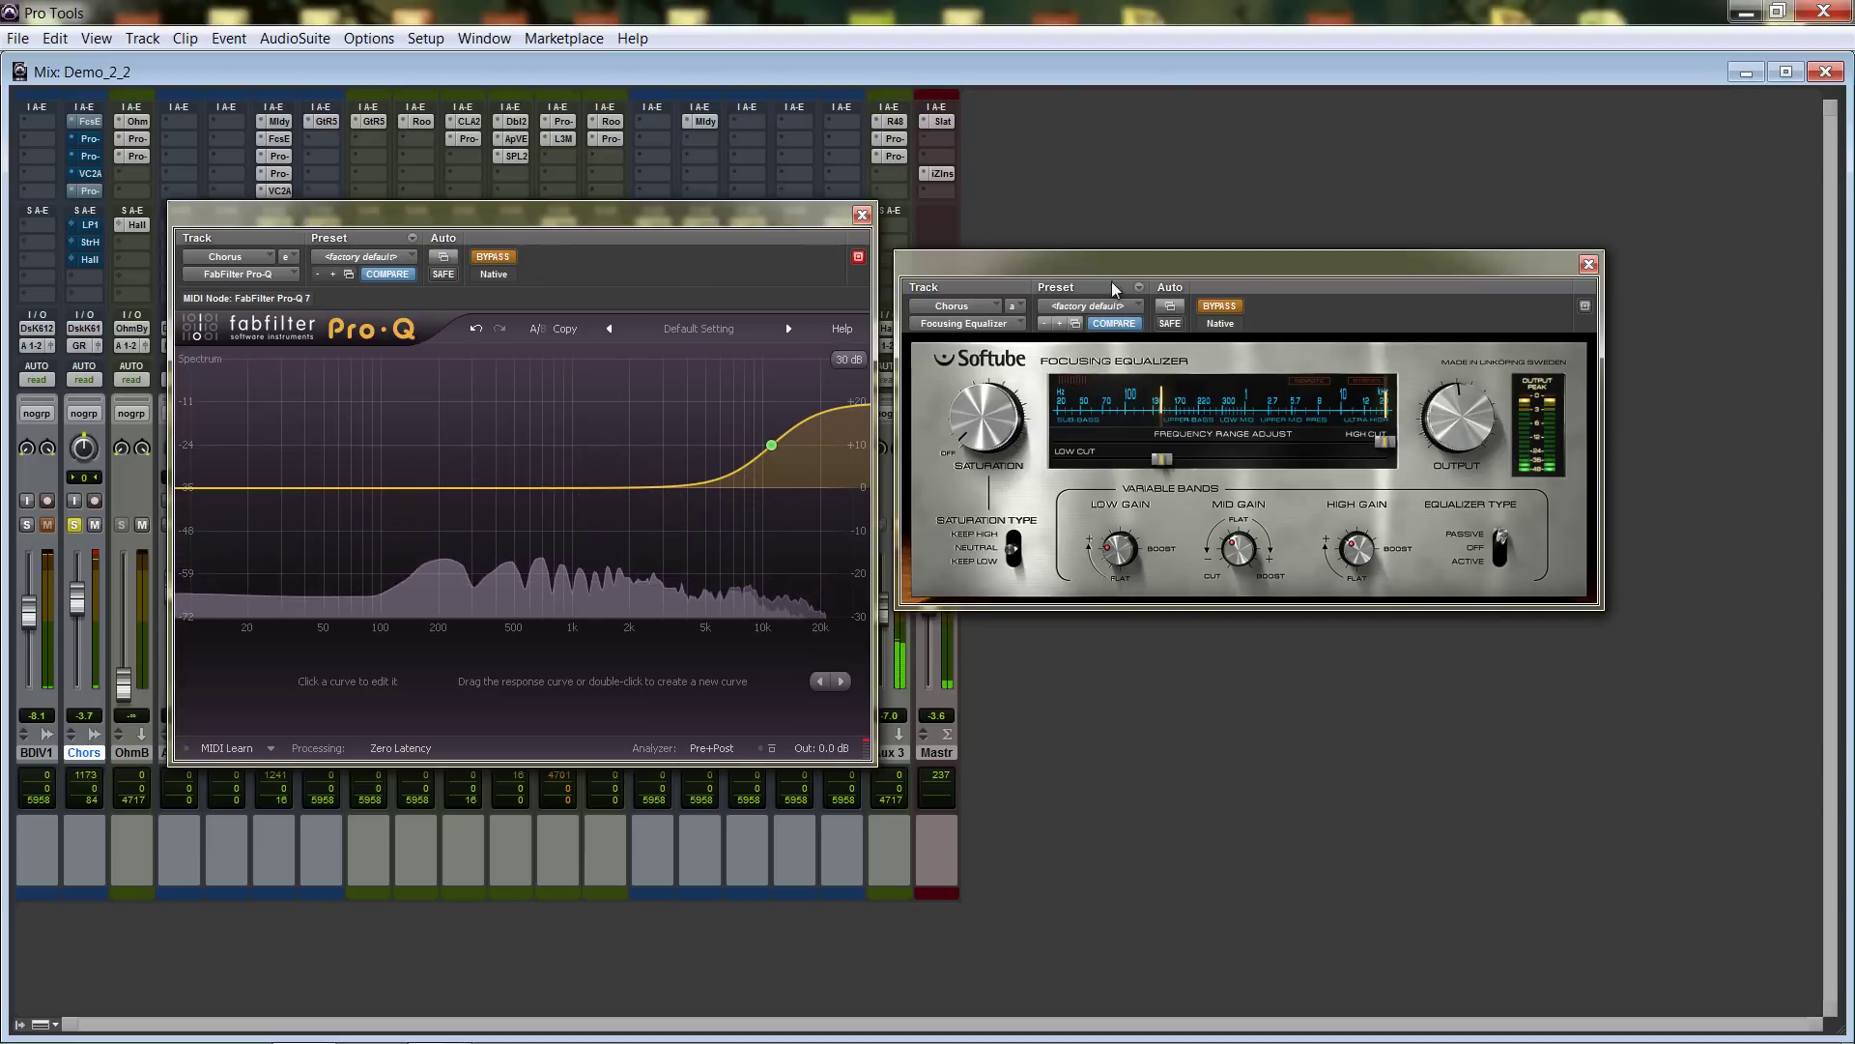
click(1220, 306)
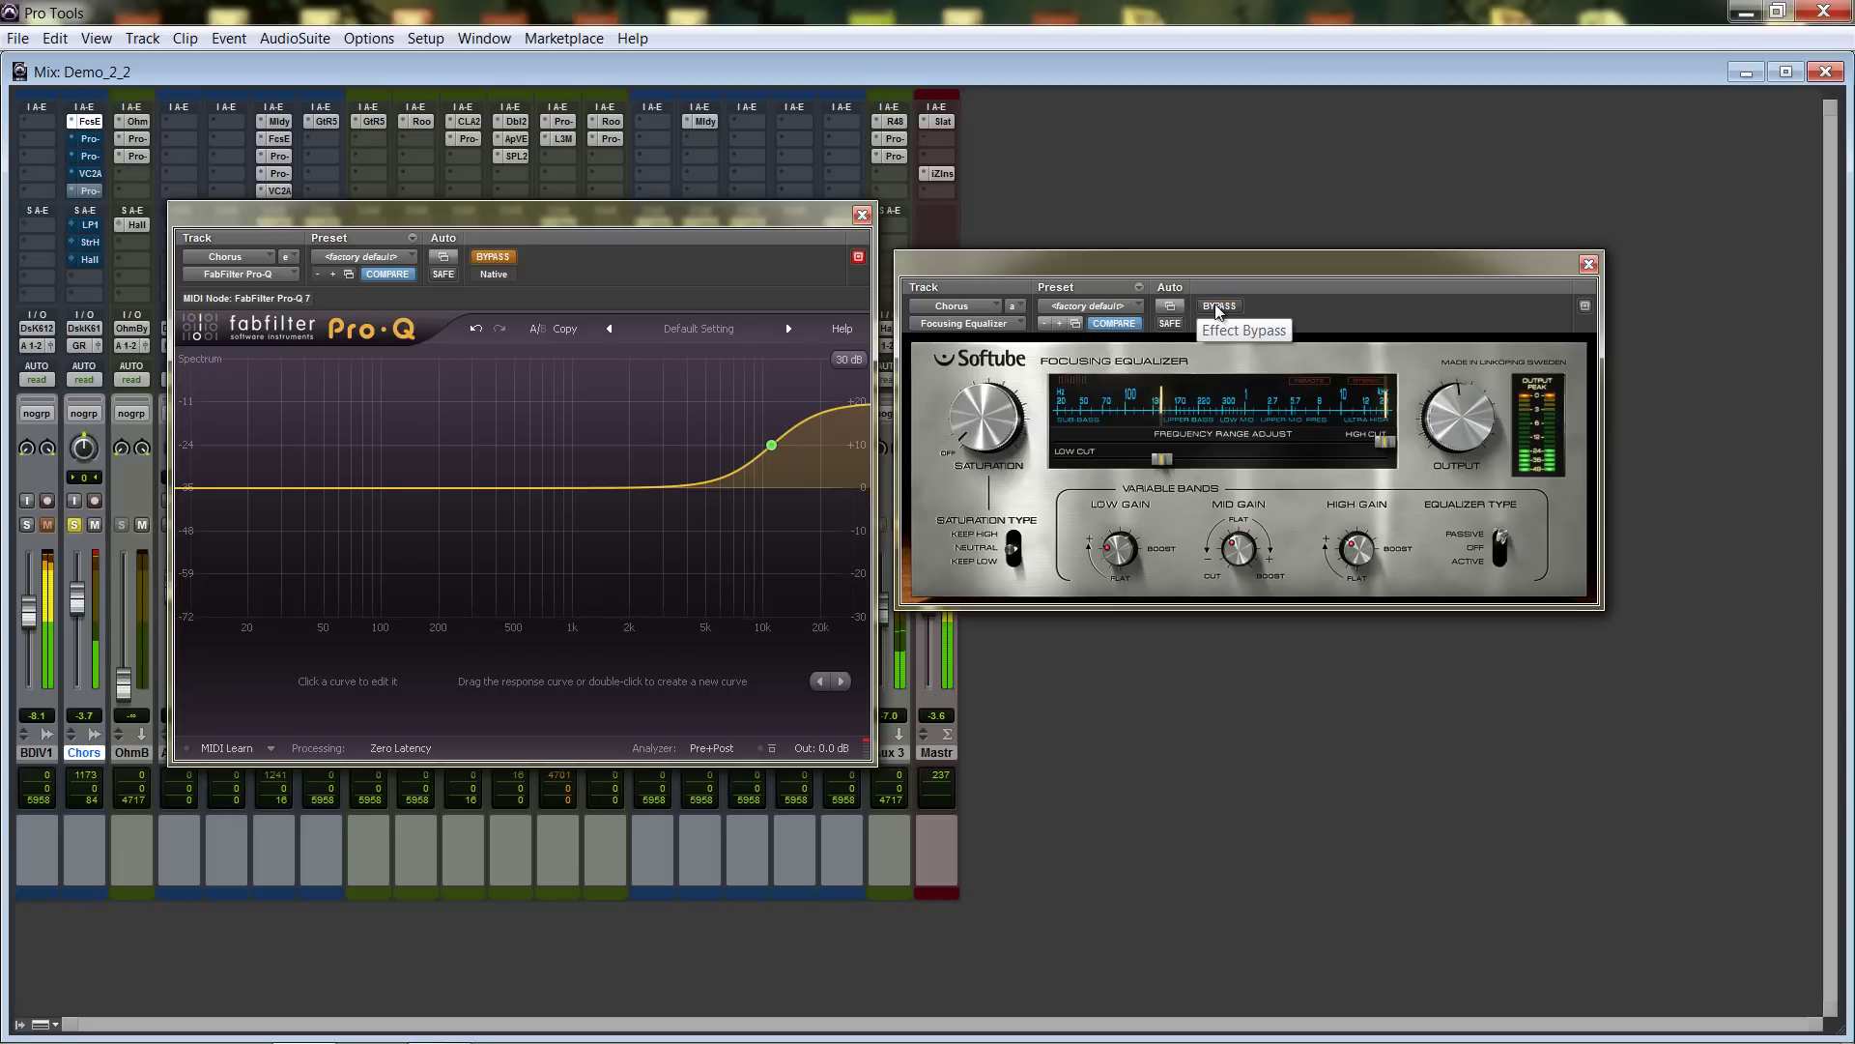
Remove the Pro-Q from the Chorus track's fifth insert slot.
click(89, 190)
click(97, 191)
Open the Pro-Q in the Chorus track's second insert slot and compare its 3473.6 Hz and 6077.5 Hz bands bypassed and active.
click(90, 140)
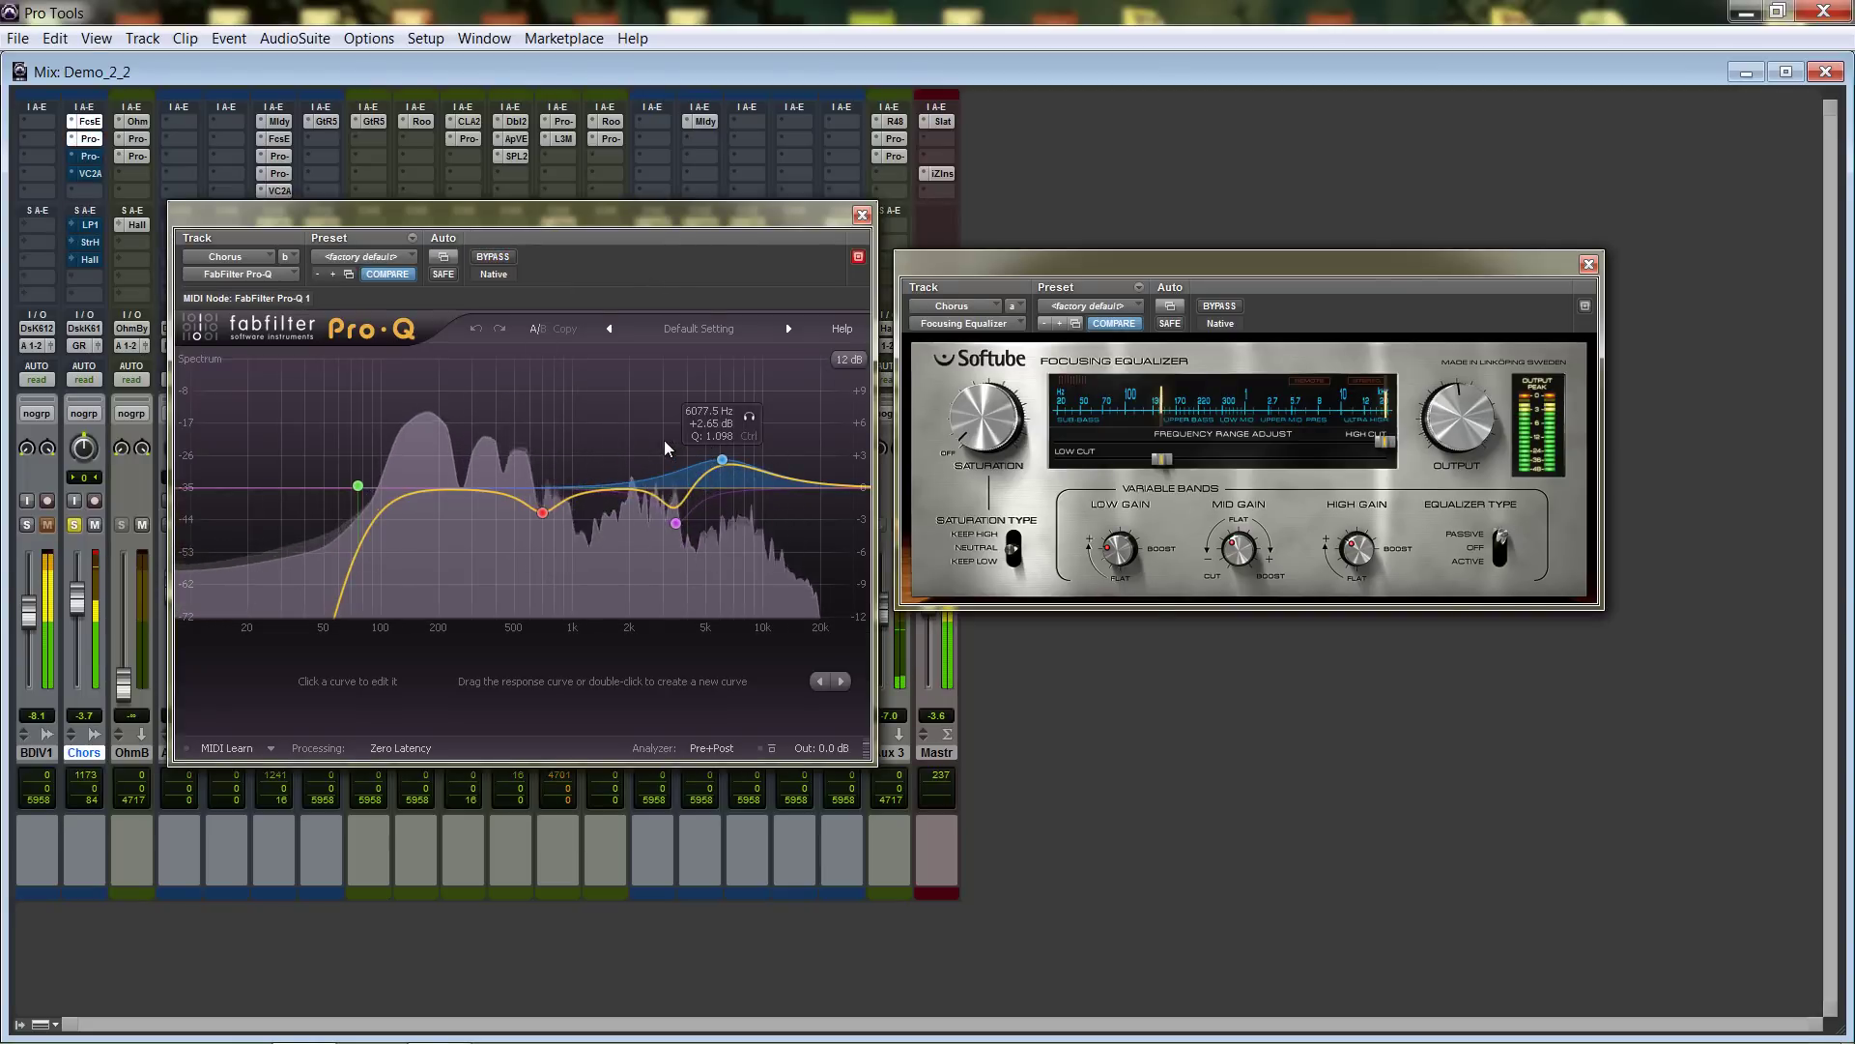
click(676, 522)
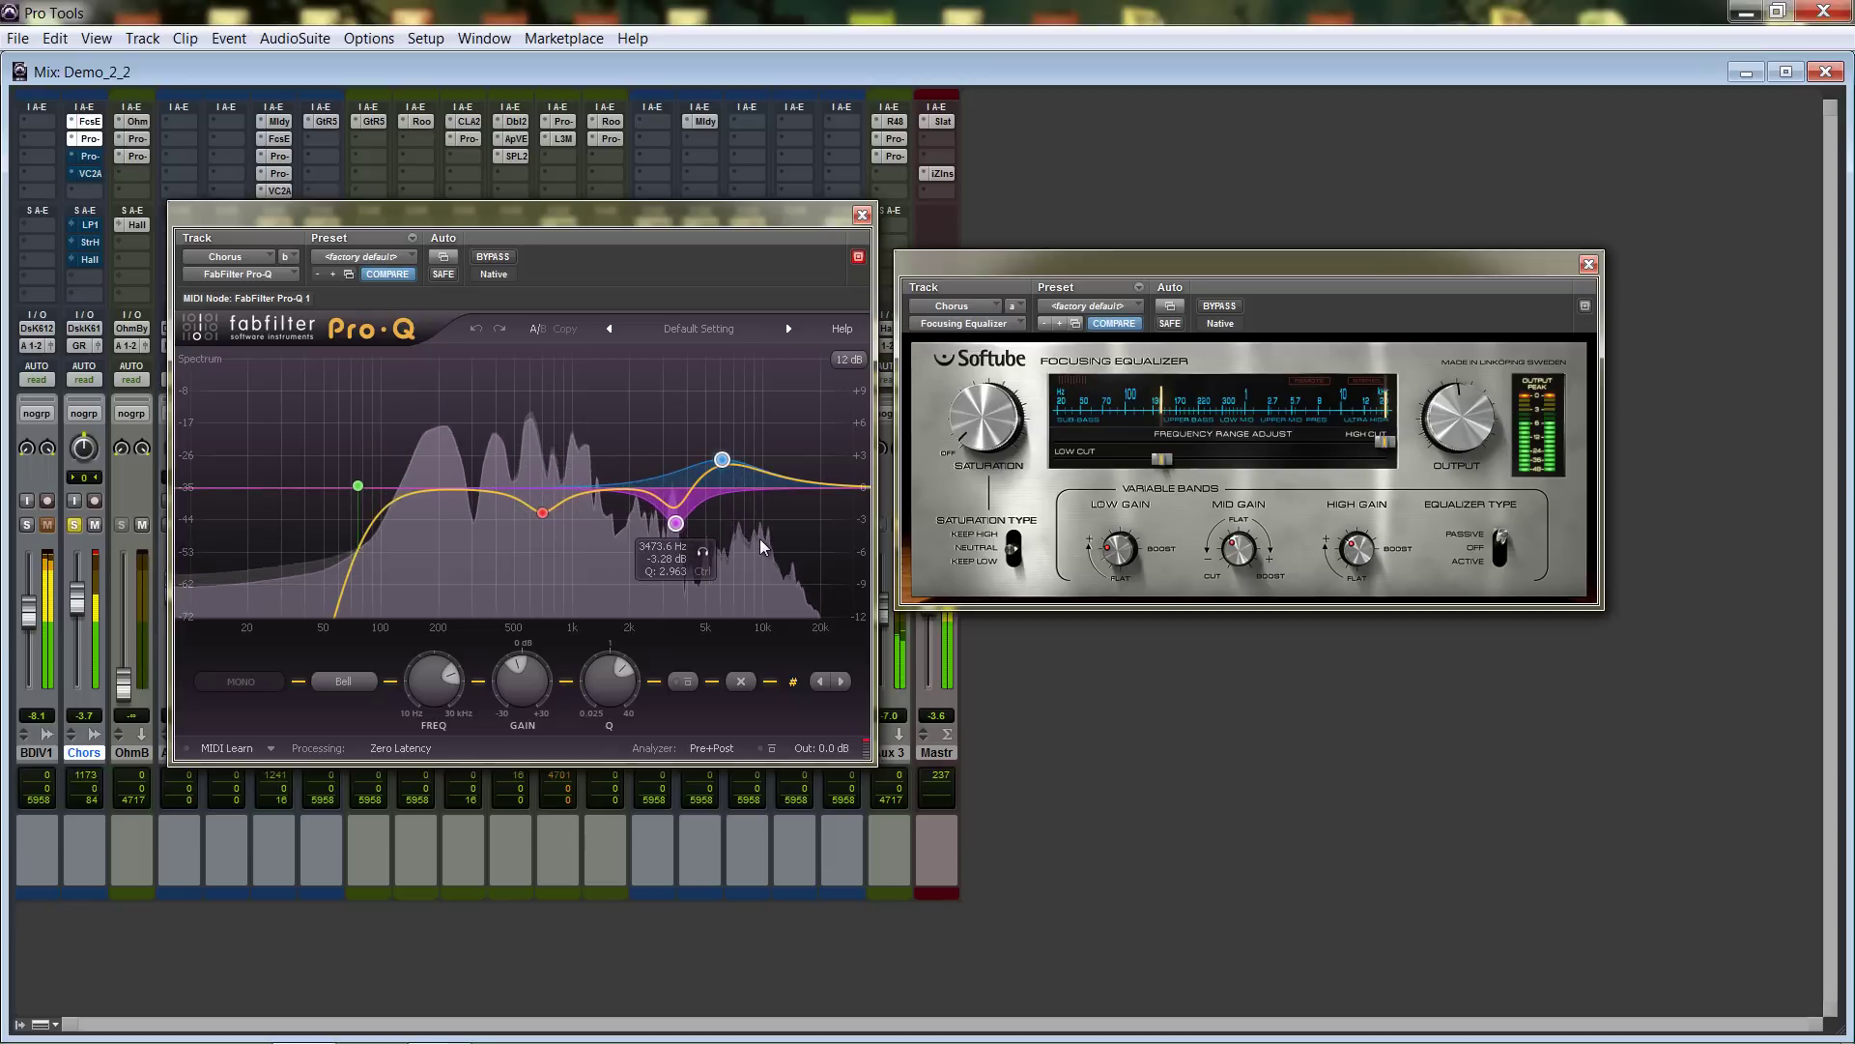
click(683, 681)
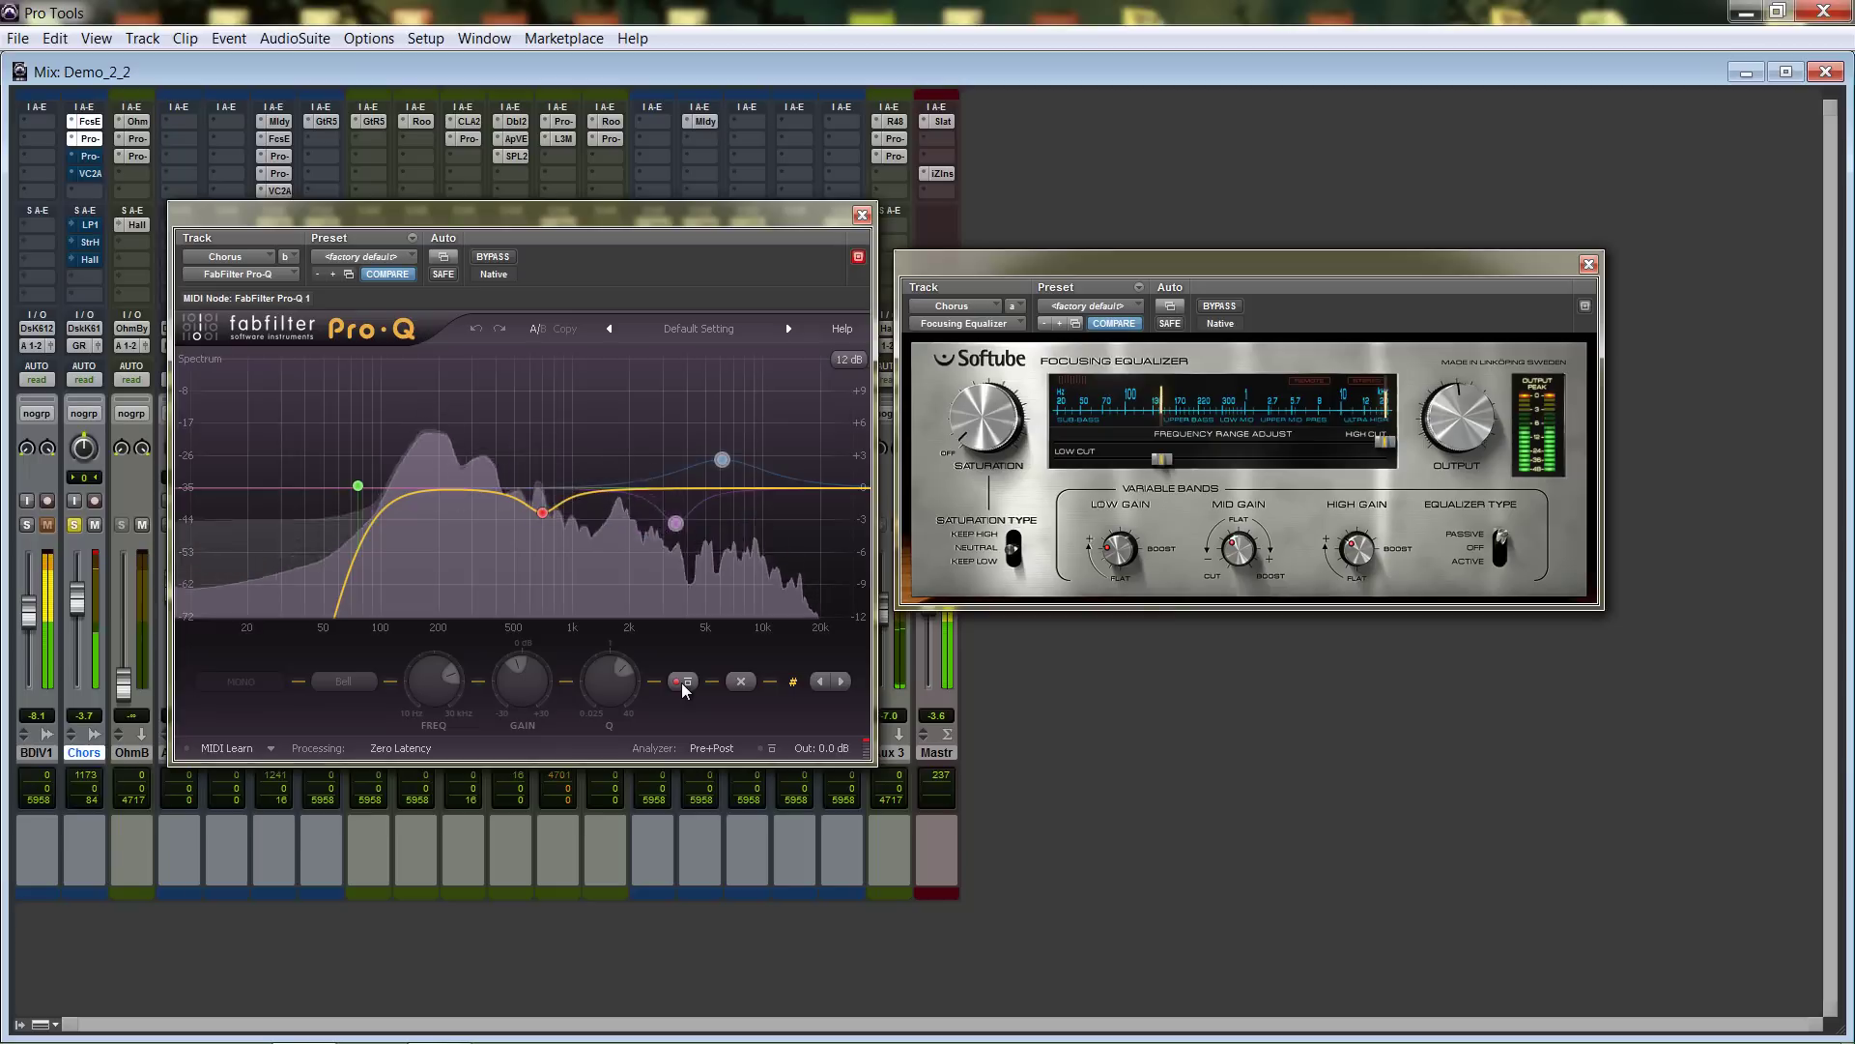
click(684, 681)
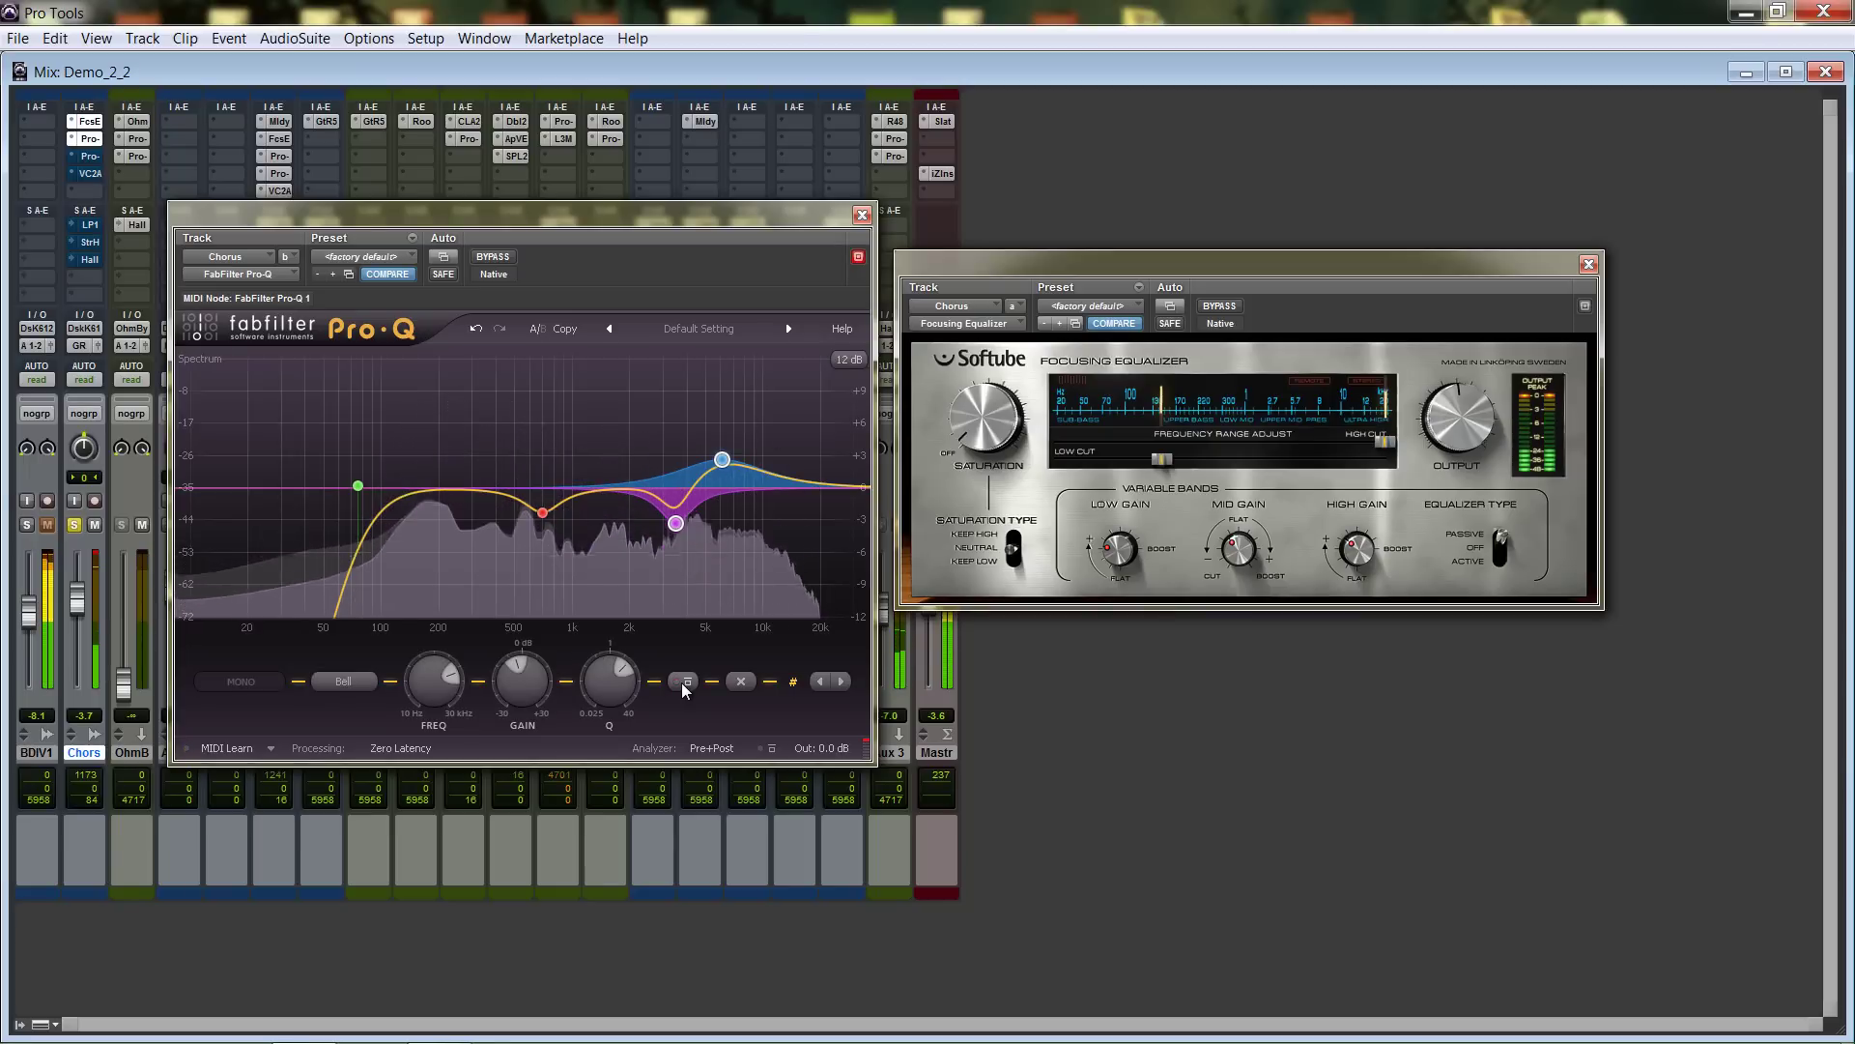
click(683, 681)
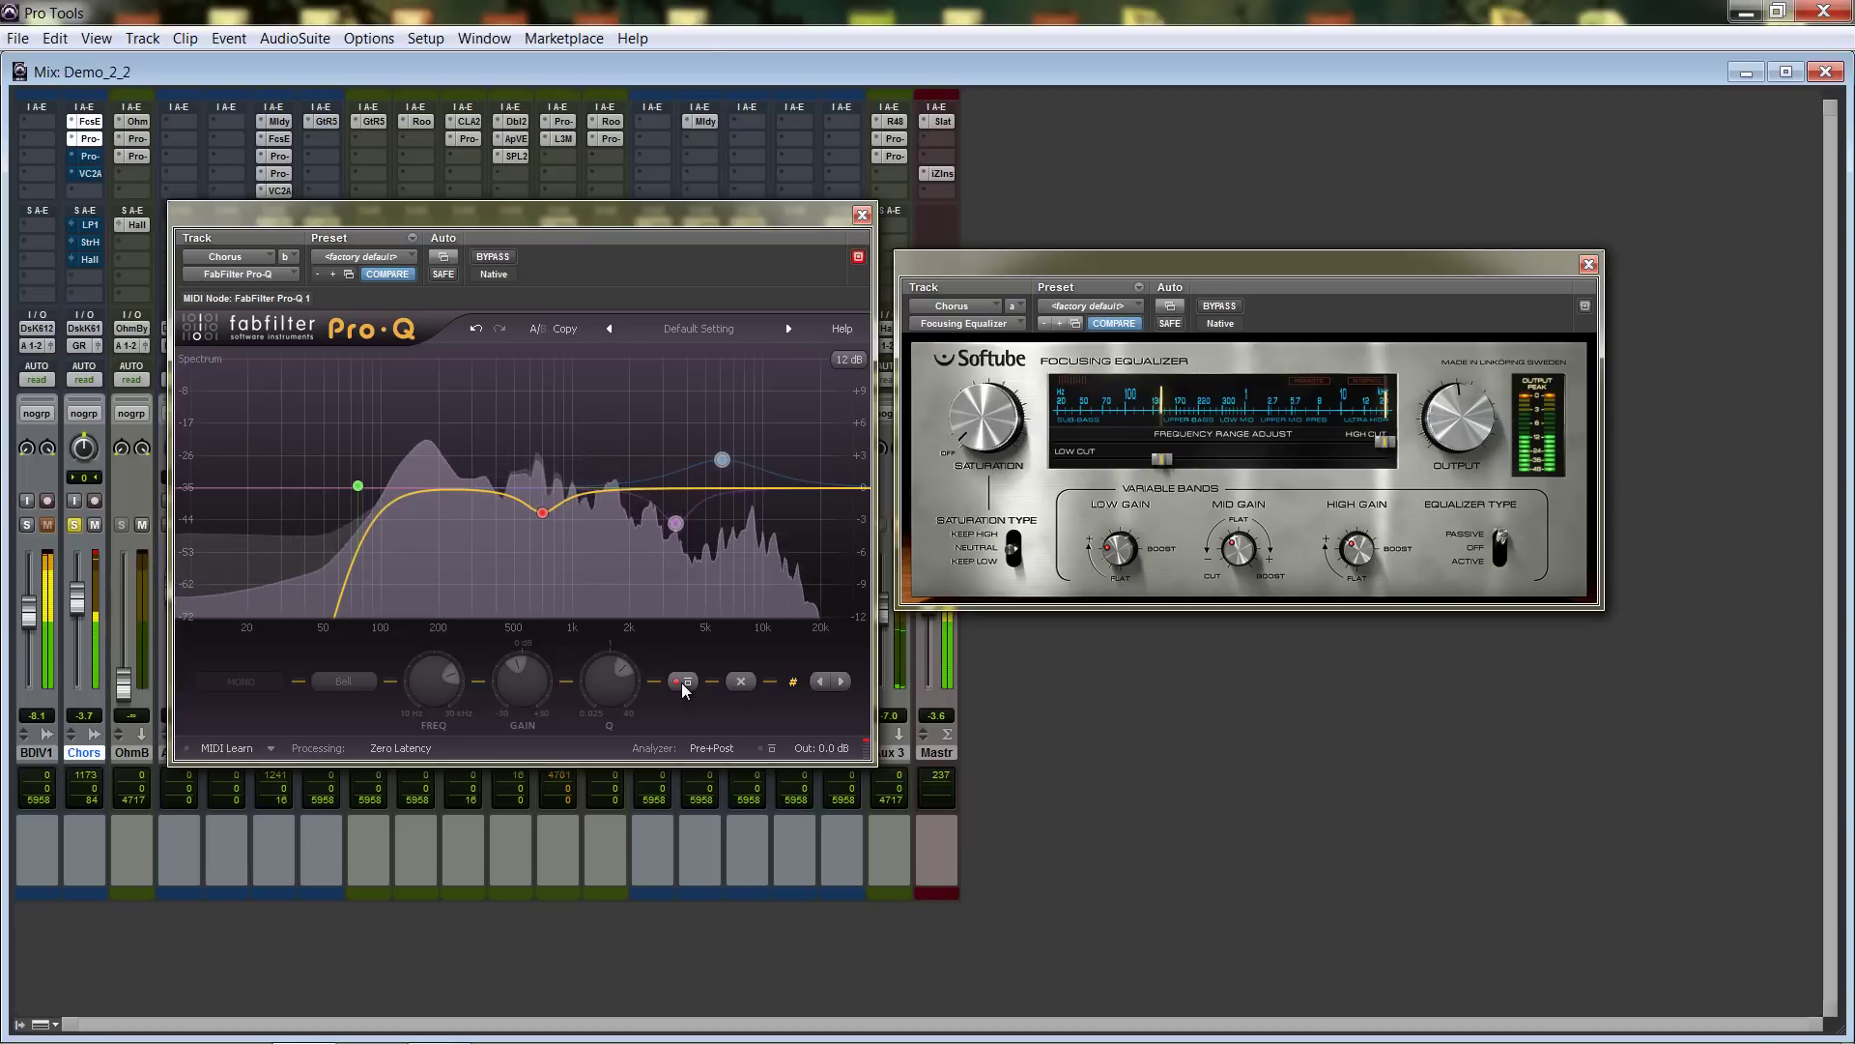
Reactivate the 3473.6 Hz and 6077.5 Hz bands in the Chorus track's Pro-Q and play the vocal through them.
click(681, 682)
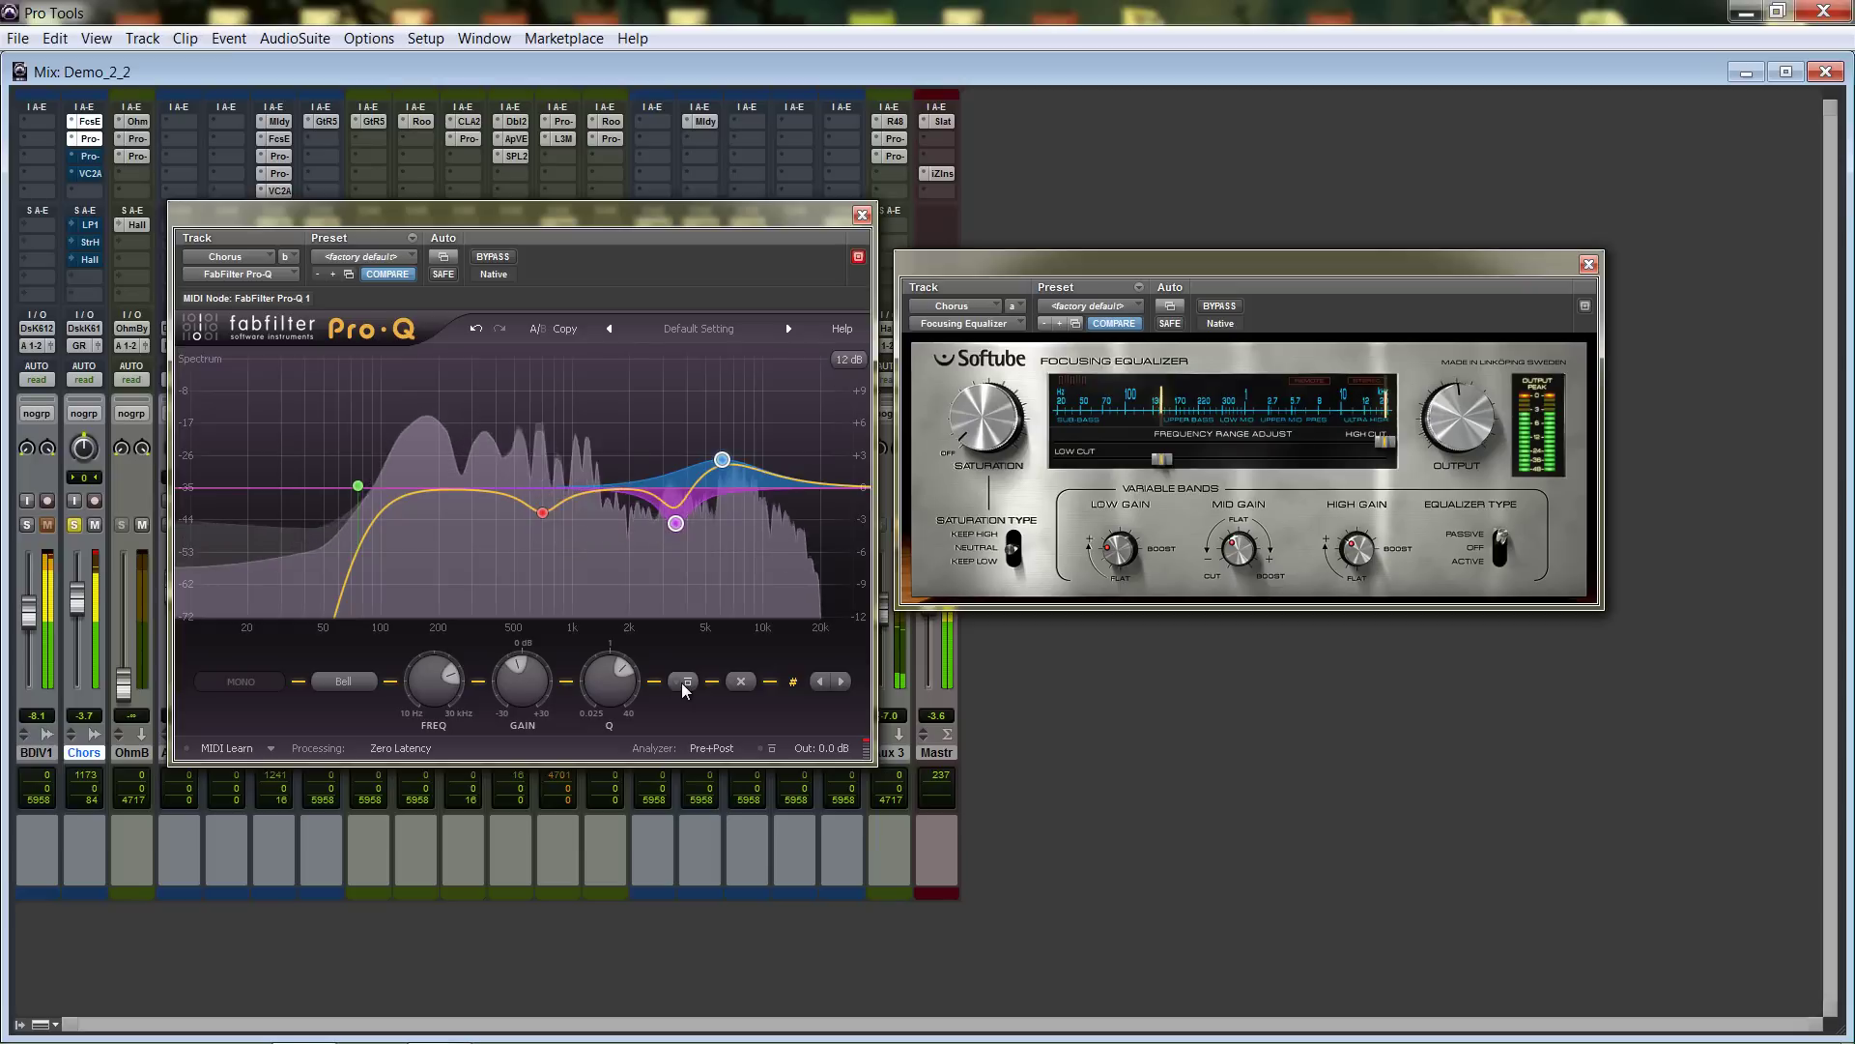
mouse_move(731, 525)
mouse_move(713, 483)
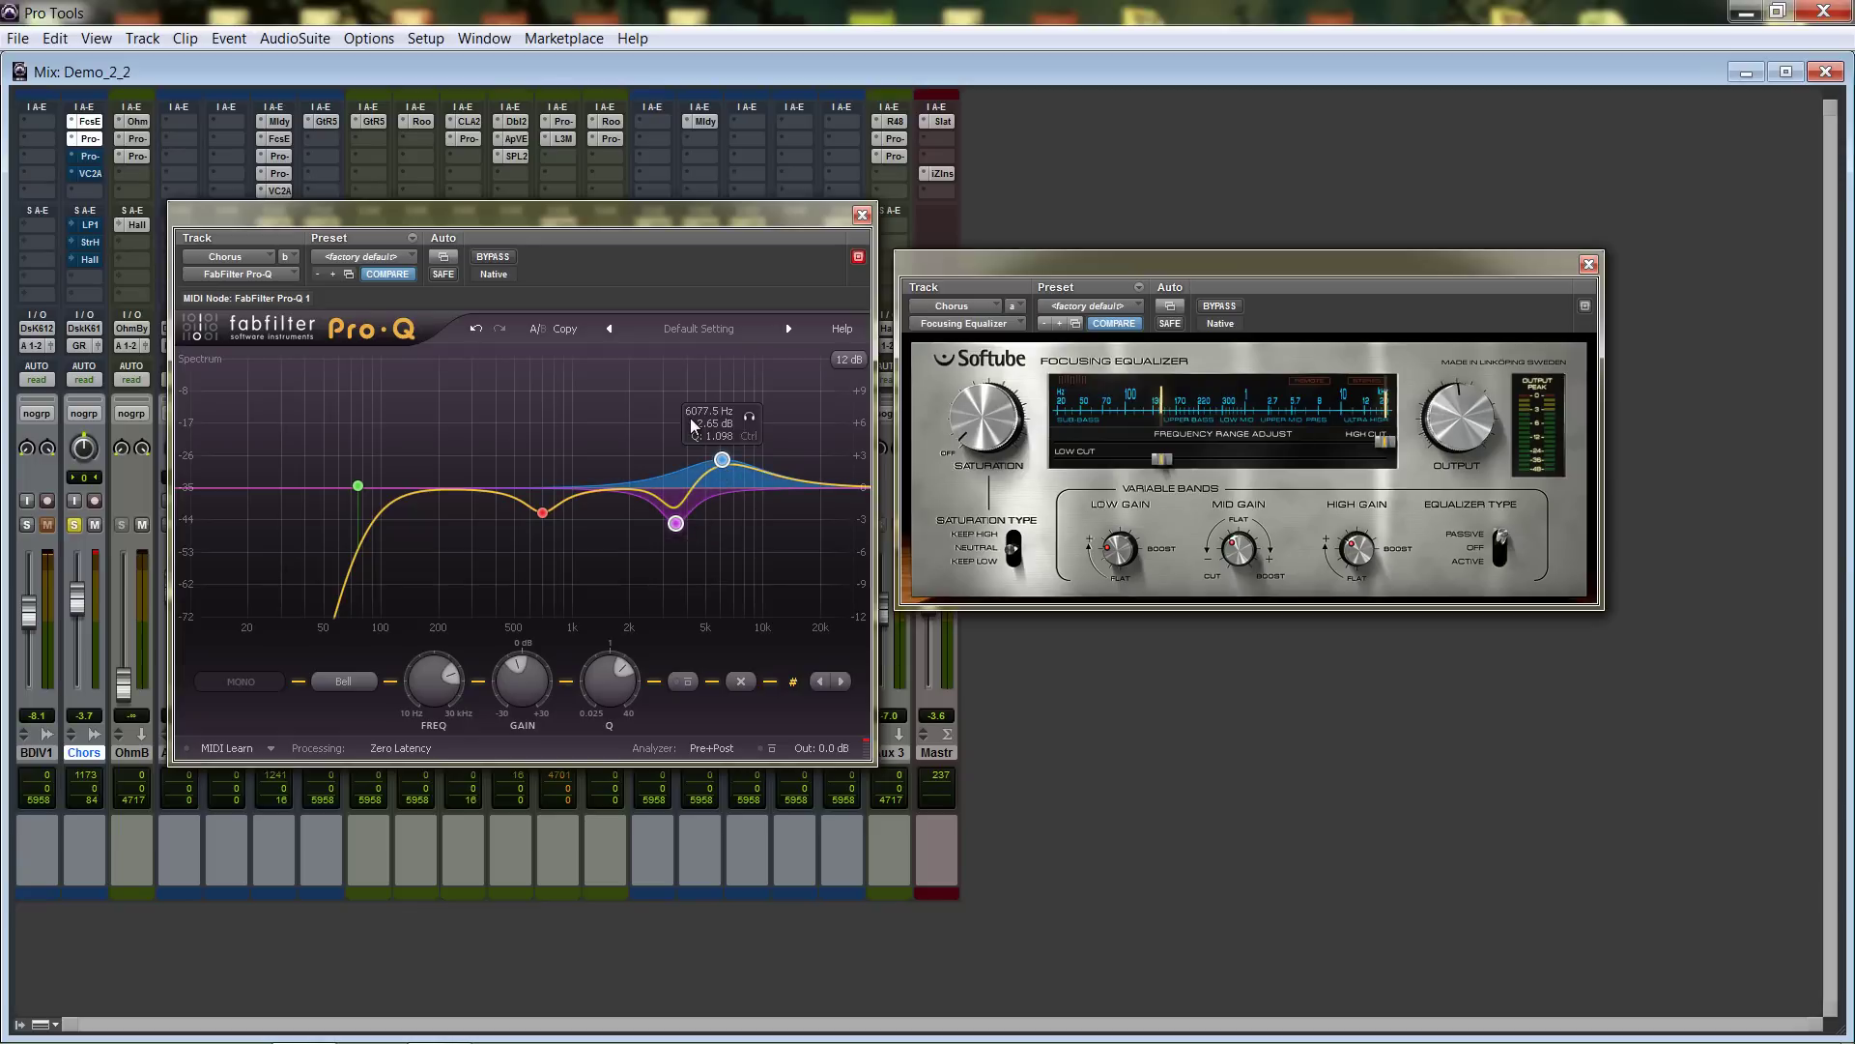
key(space)
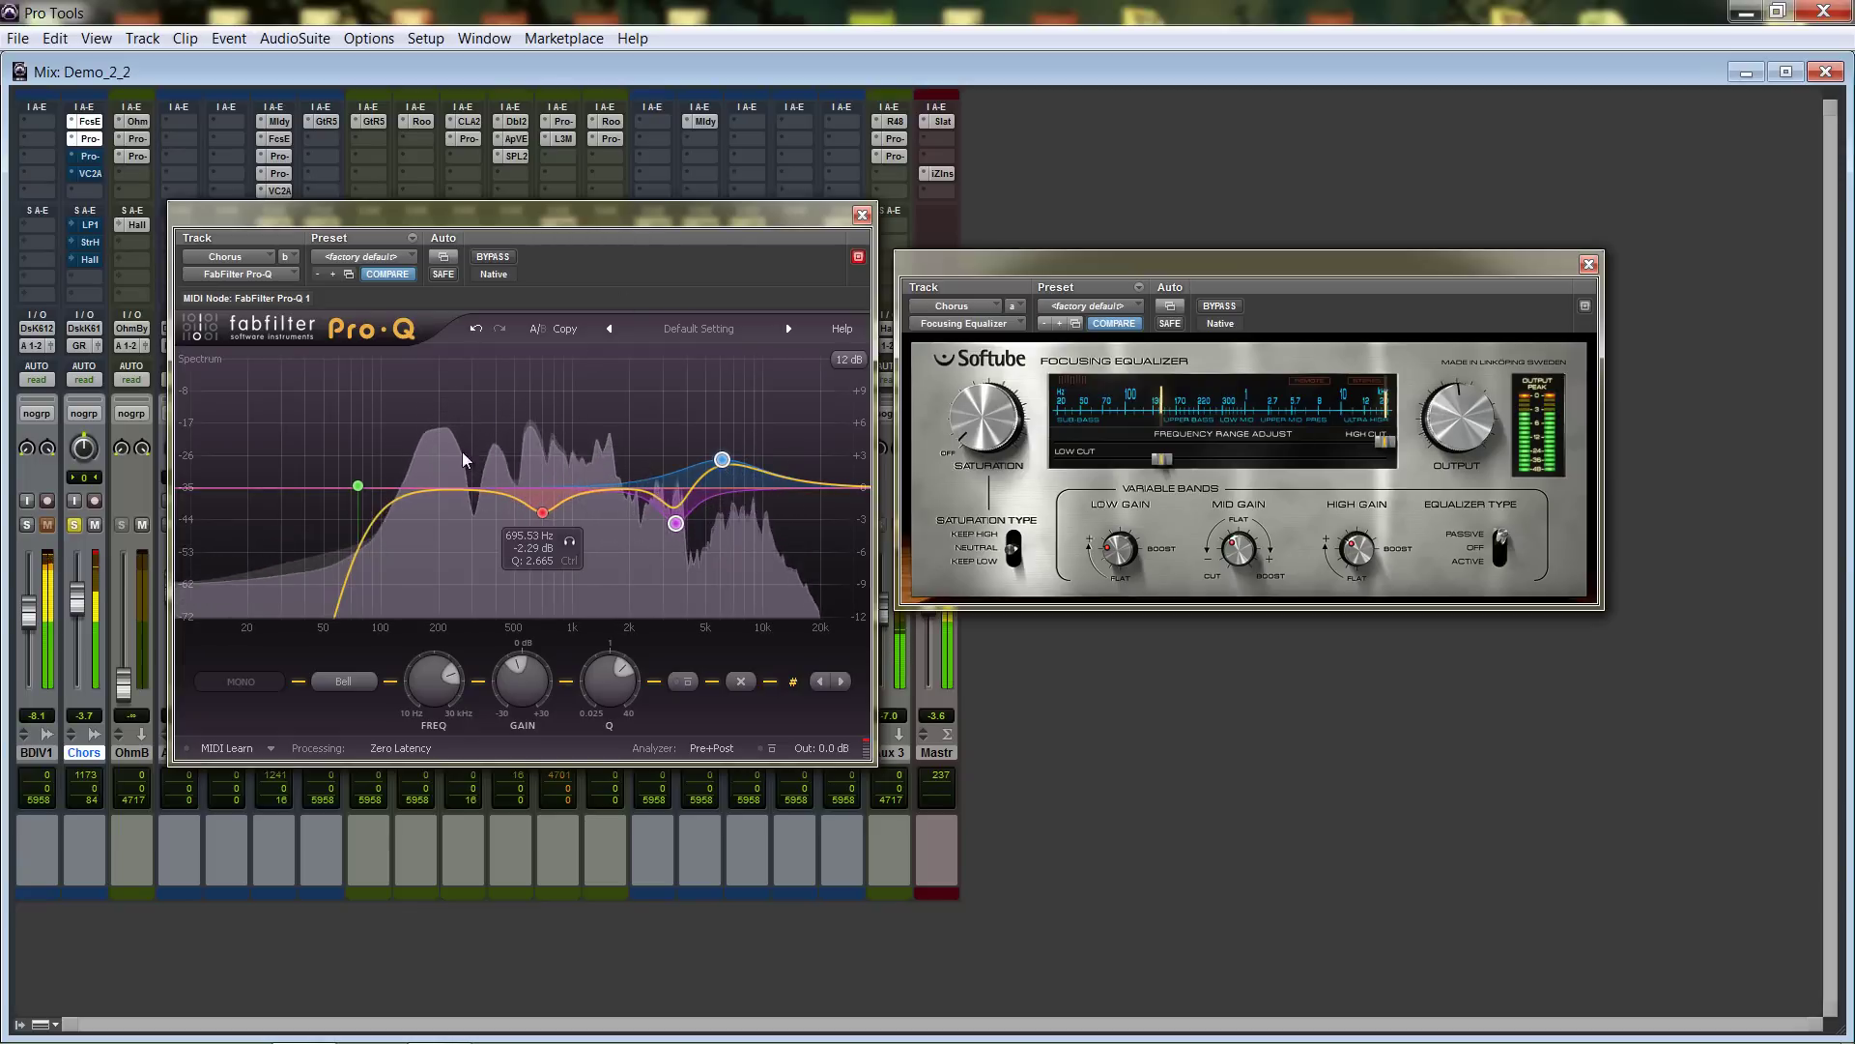
Compare the Chorus Pro-Q's 695.53 Hz band bypassed and active during playback, leave it active and close the Pro-Q.
click(680, 681)
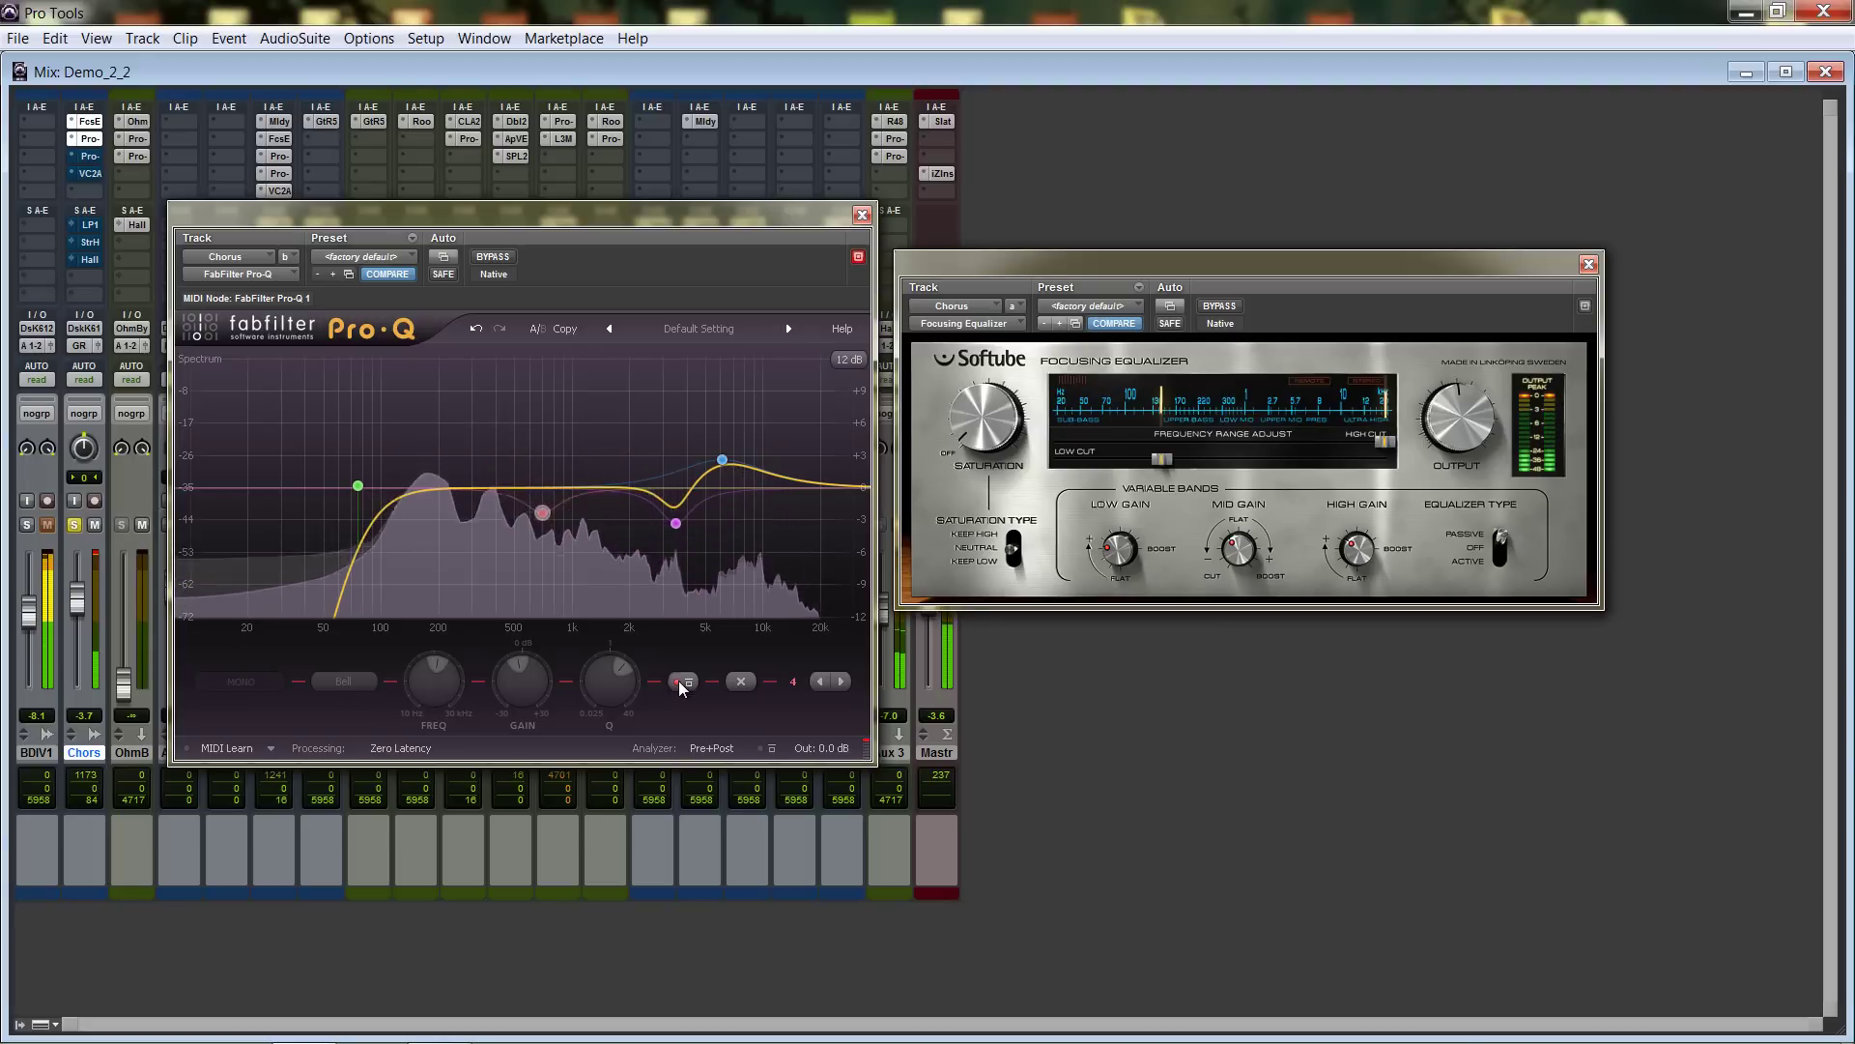
click(678, 680)
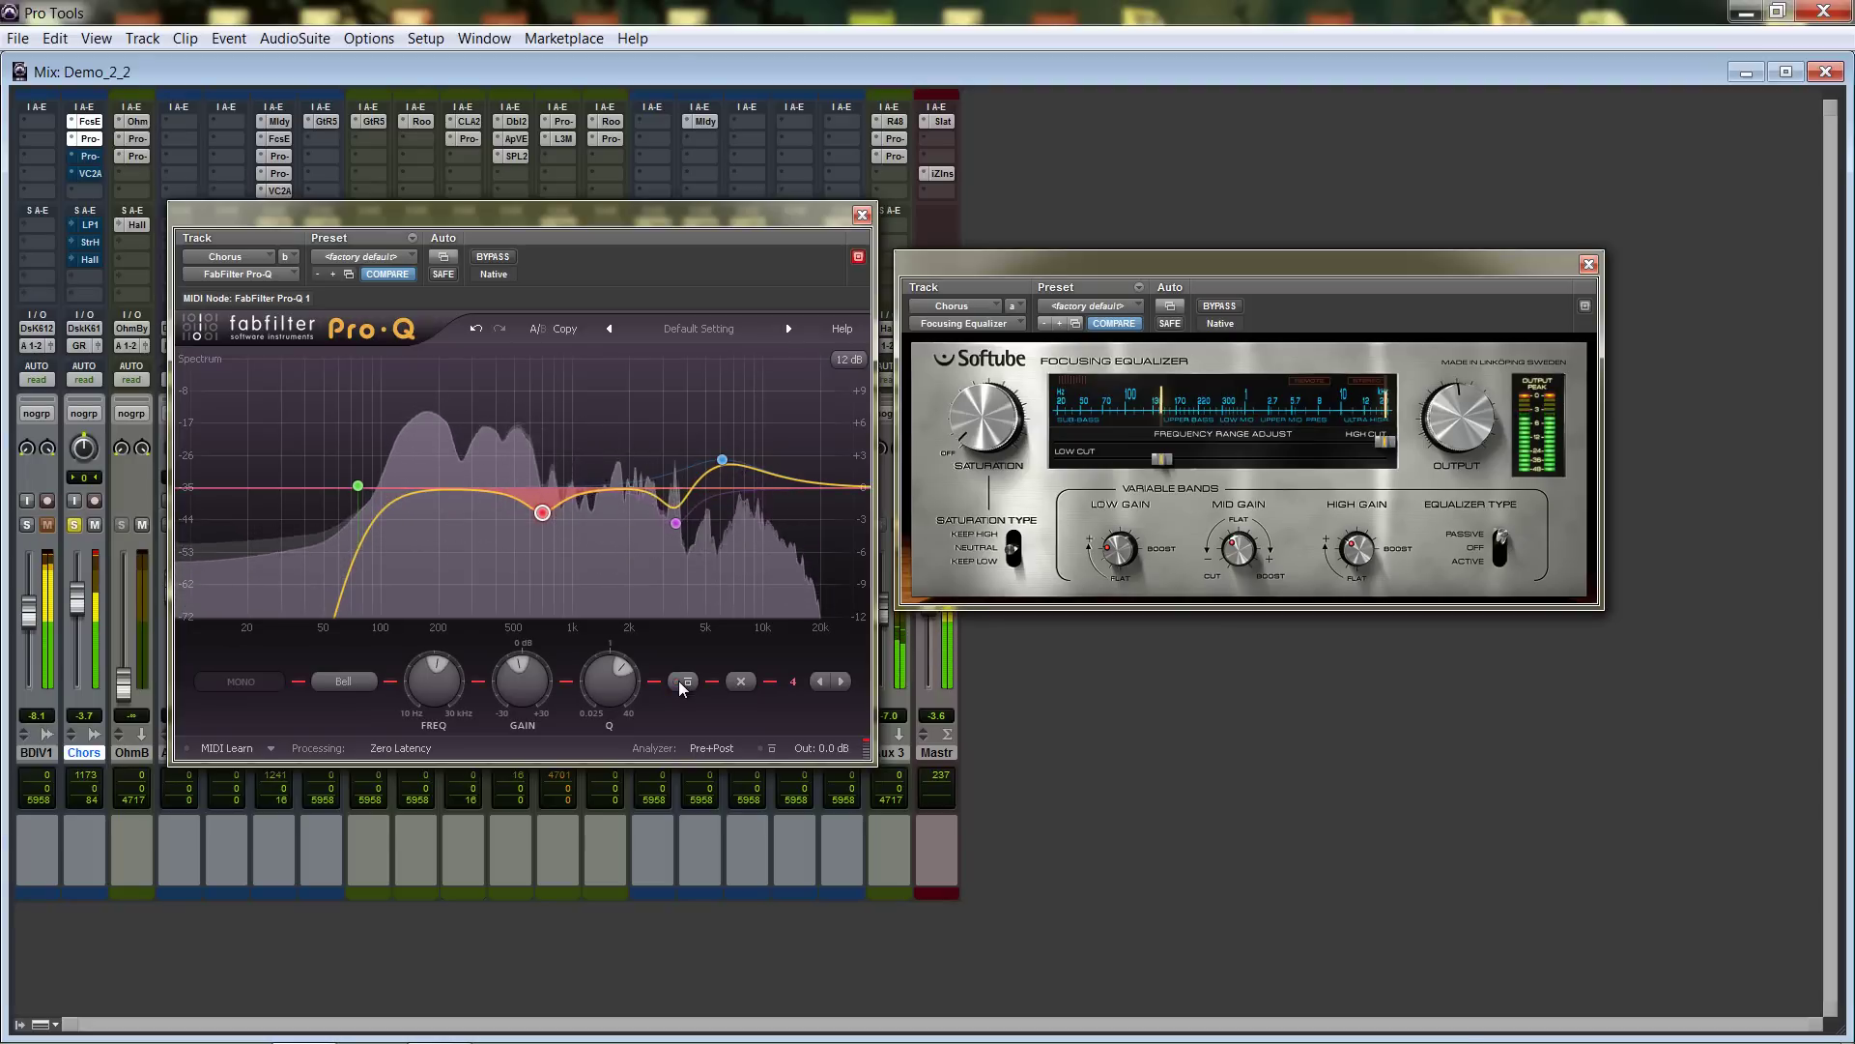
click(679, 680)
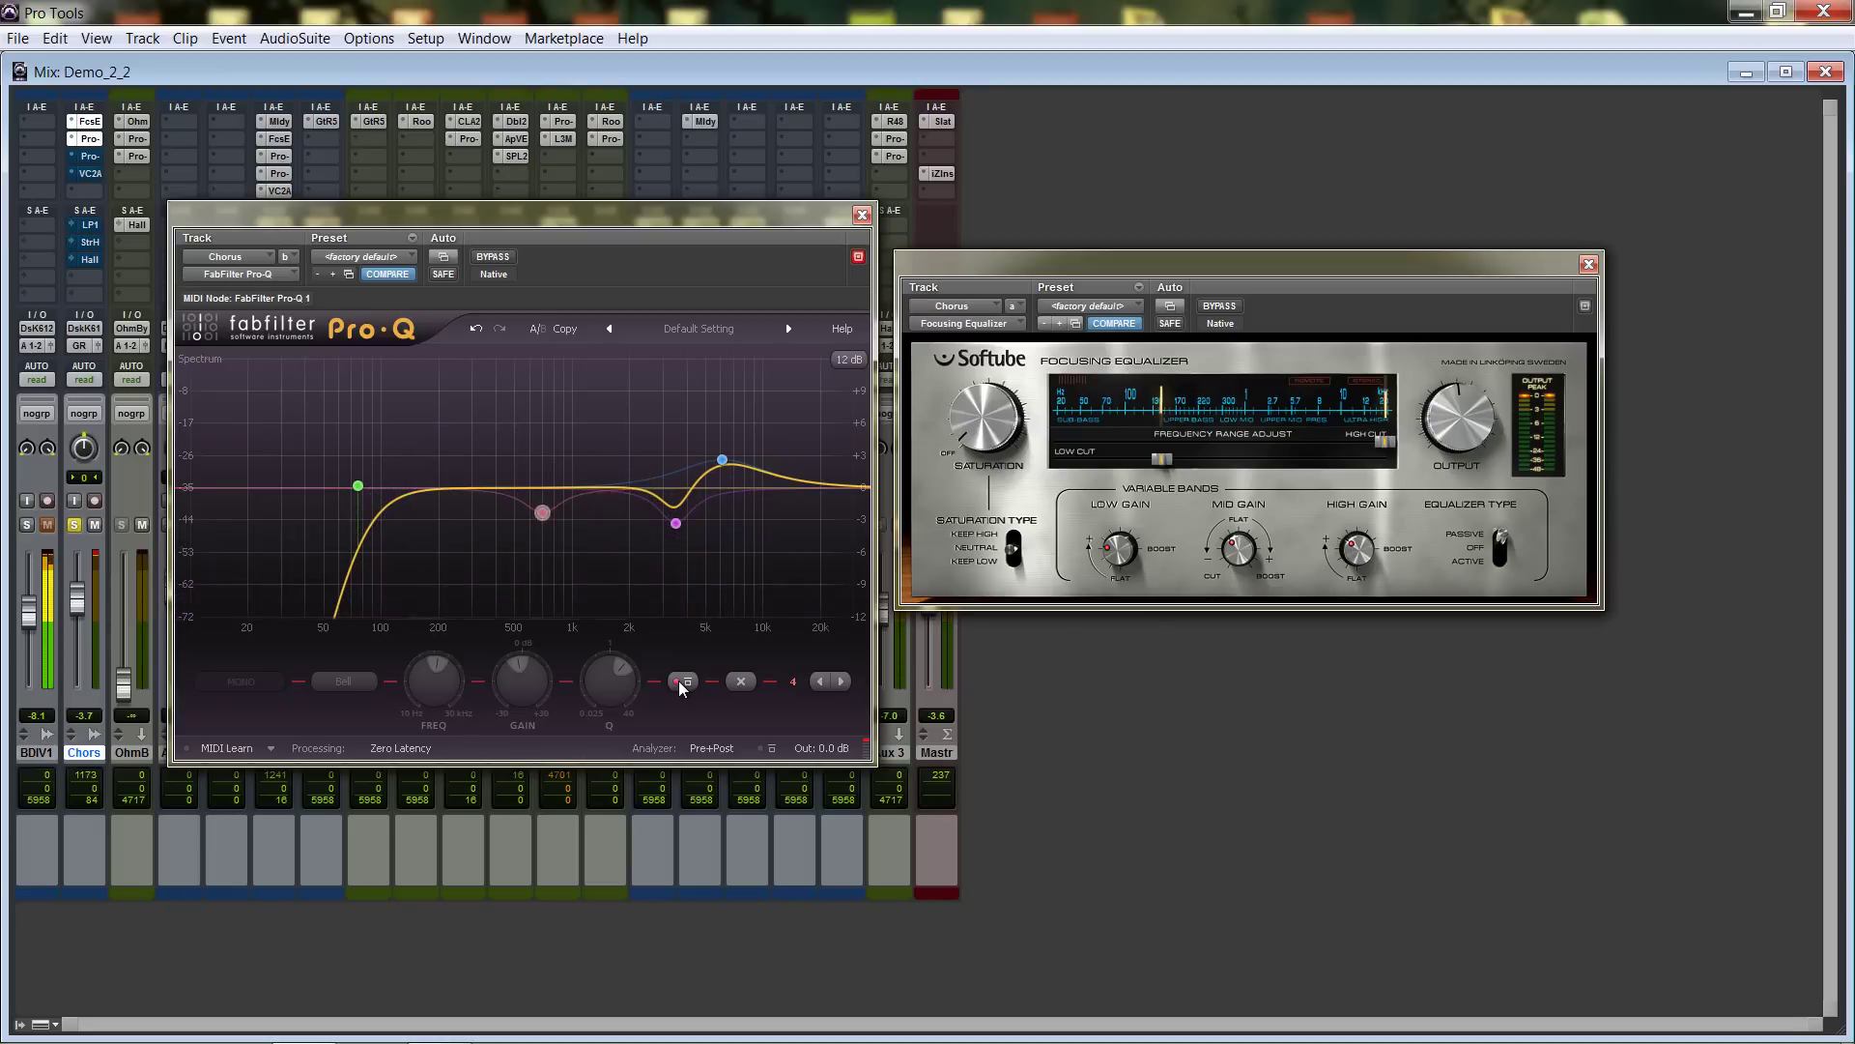
click(679, 681)
click(862, 215)
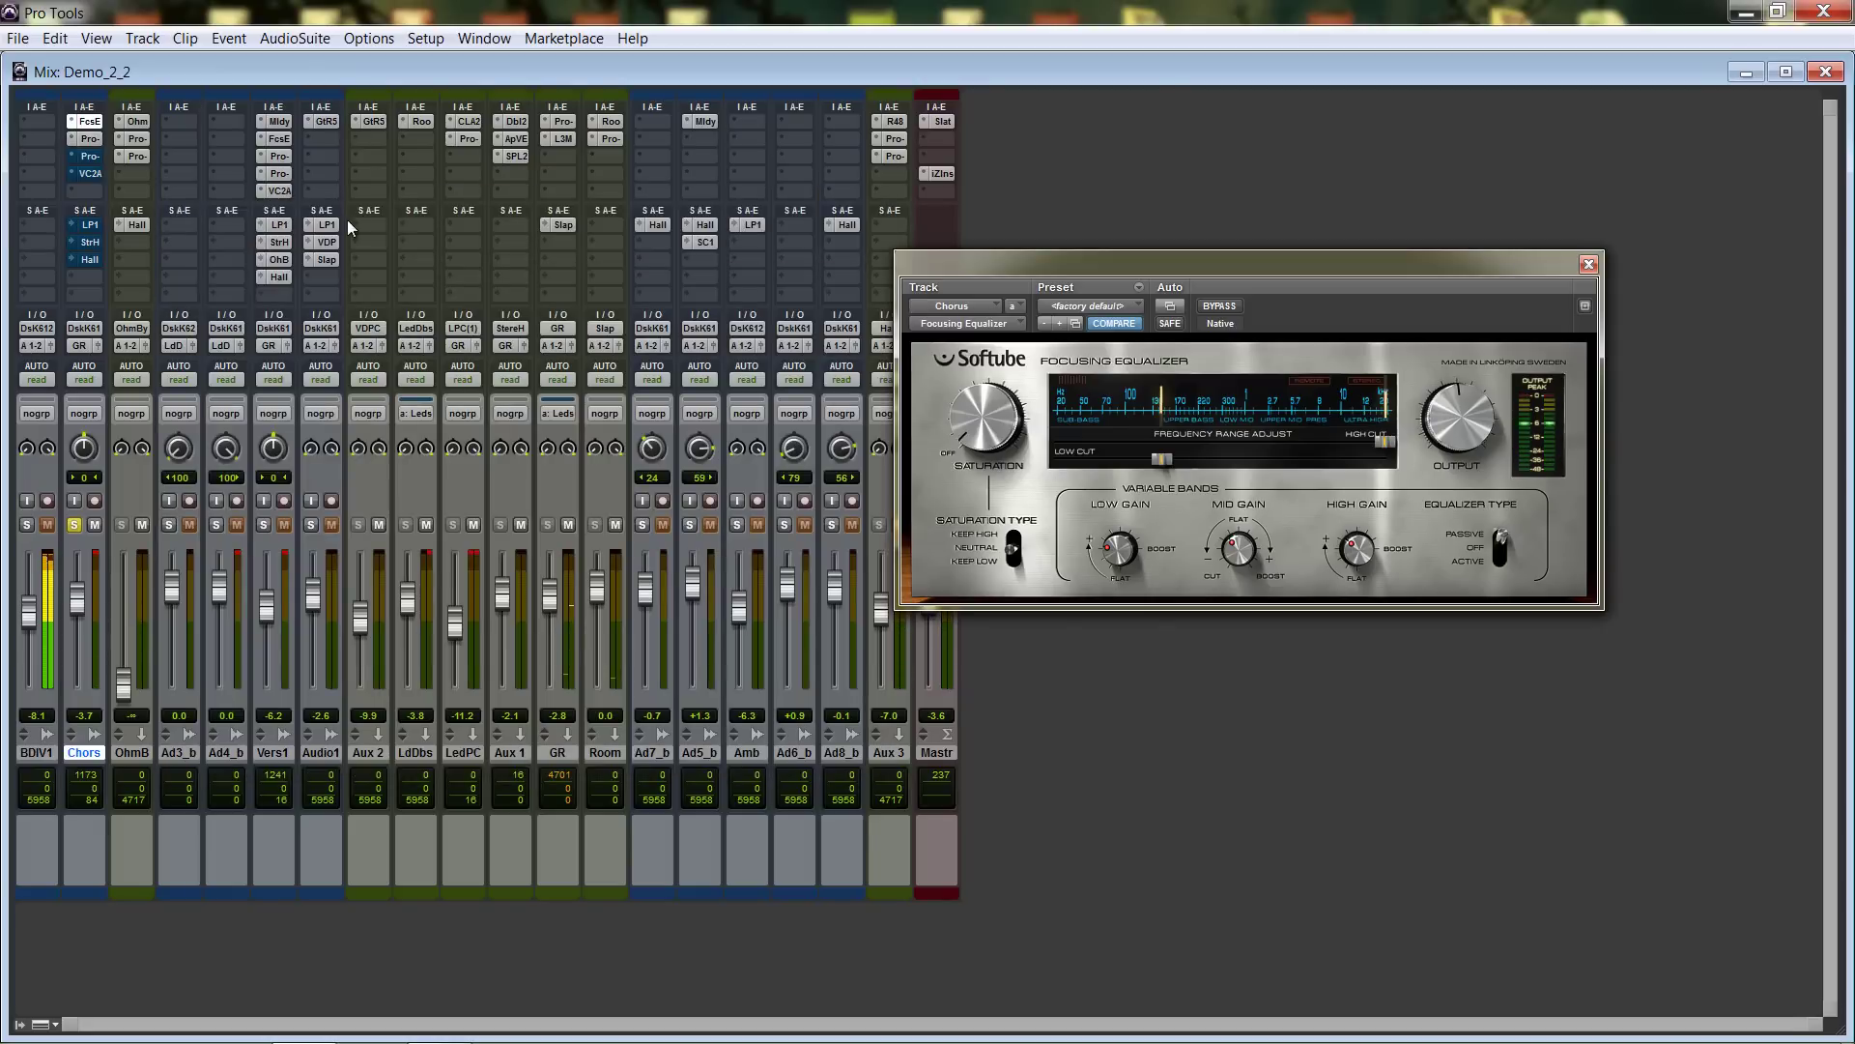
Activate the Pro-DS and VC 2A inserts on the Chorus track and close all its open plug-in windows.
click(97, 159)
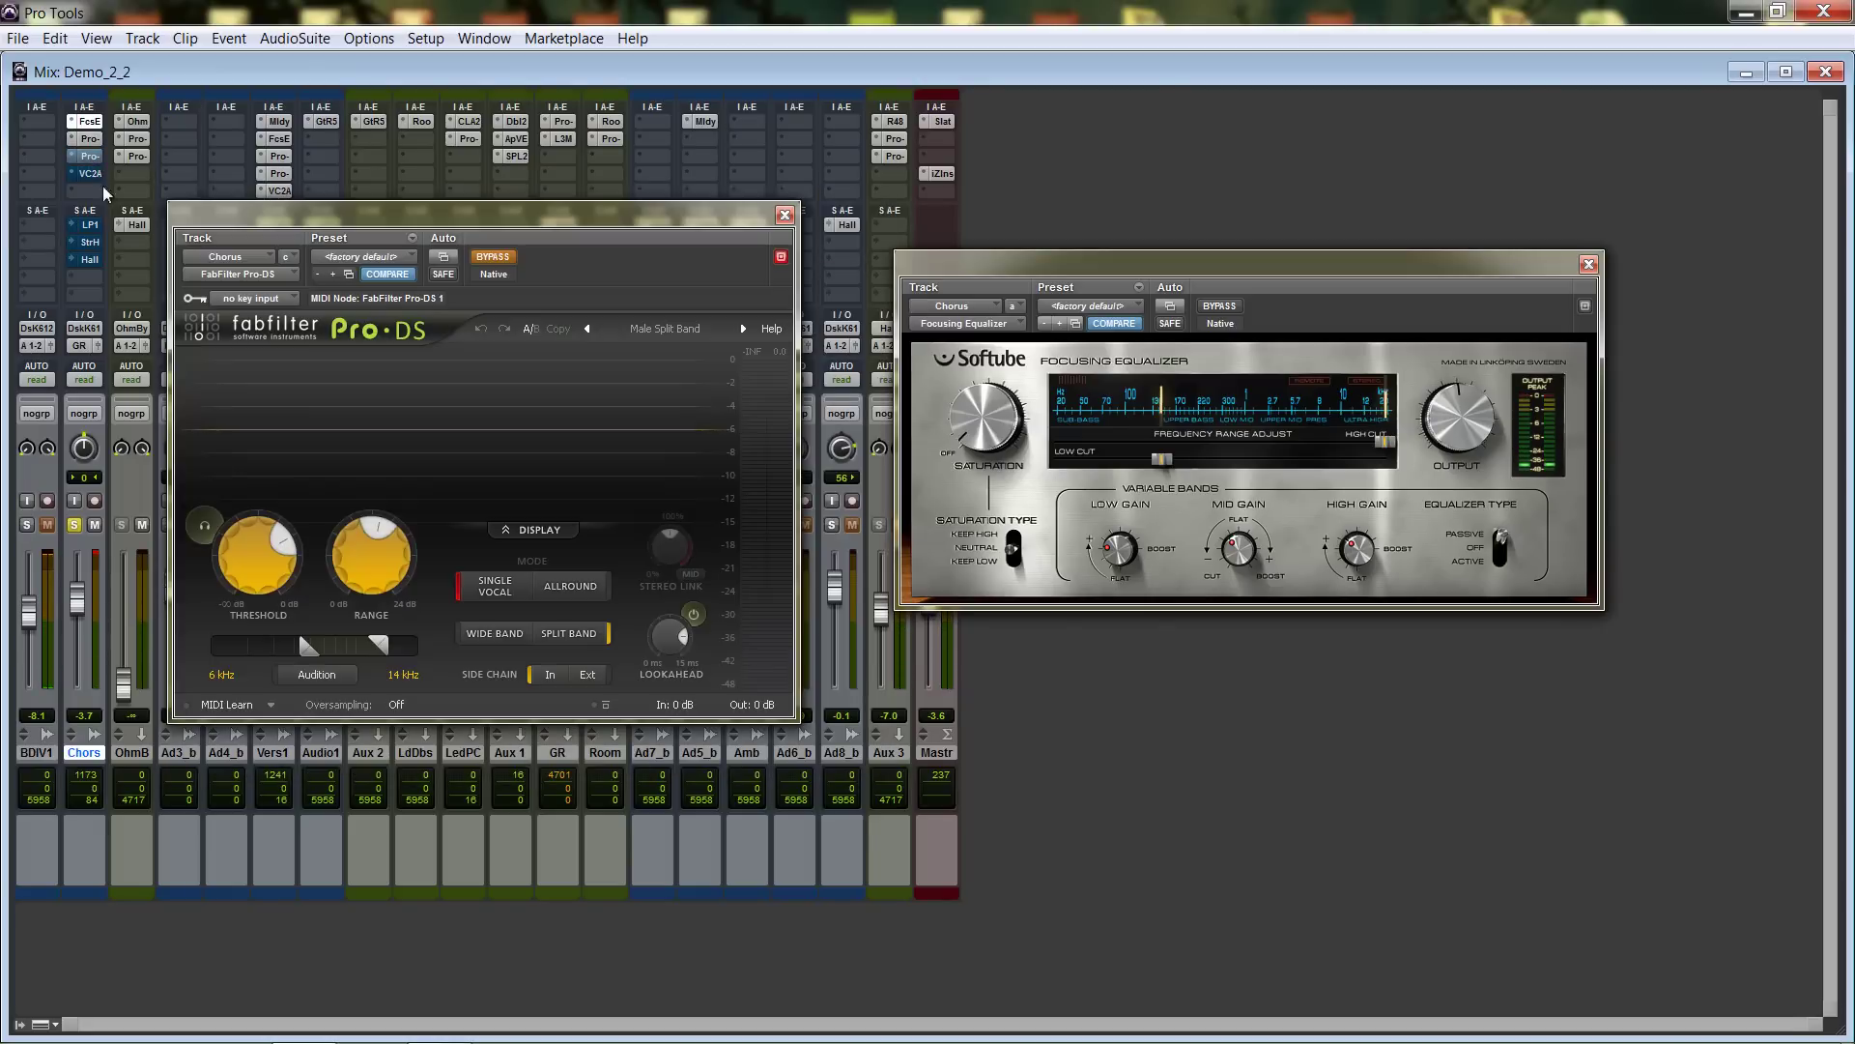
click(501, 259)
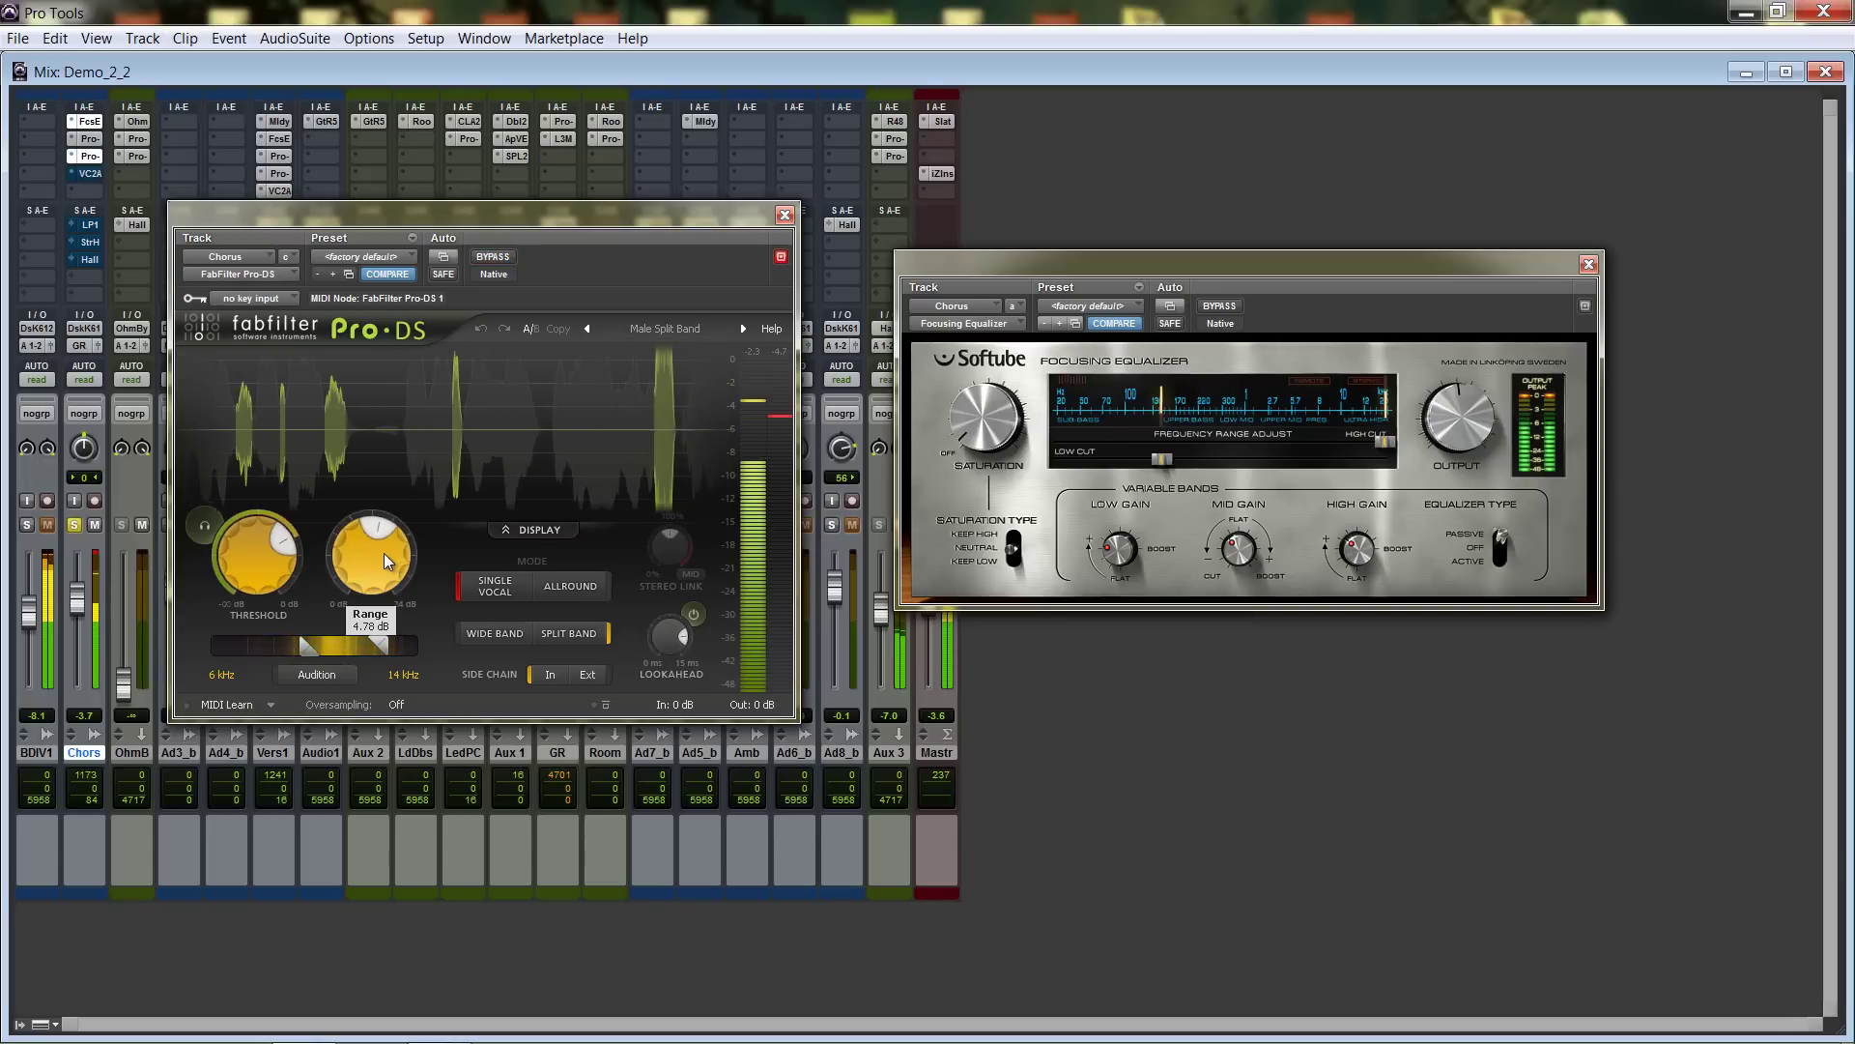
mouse_move(276, 538)
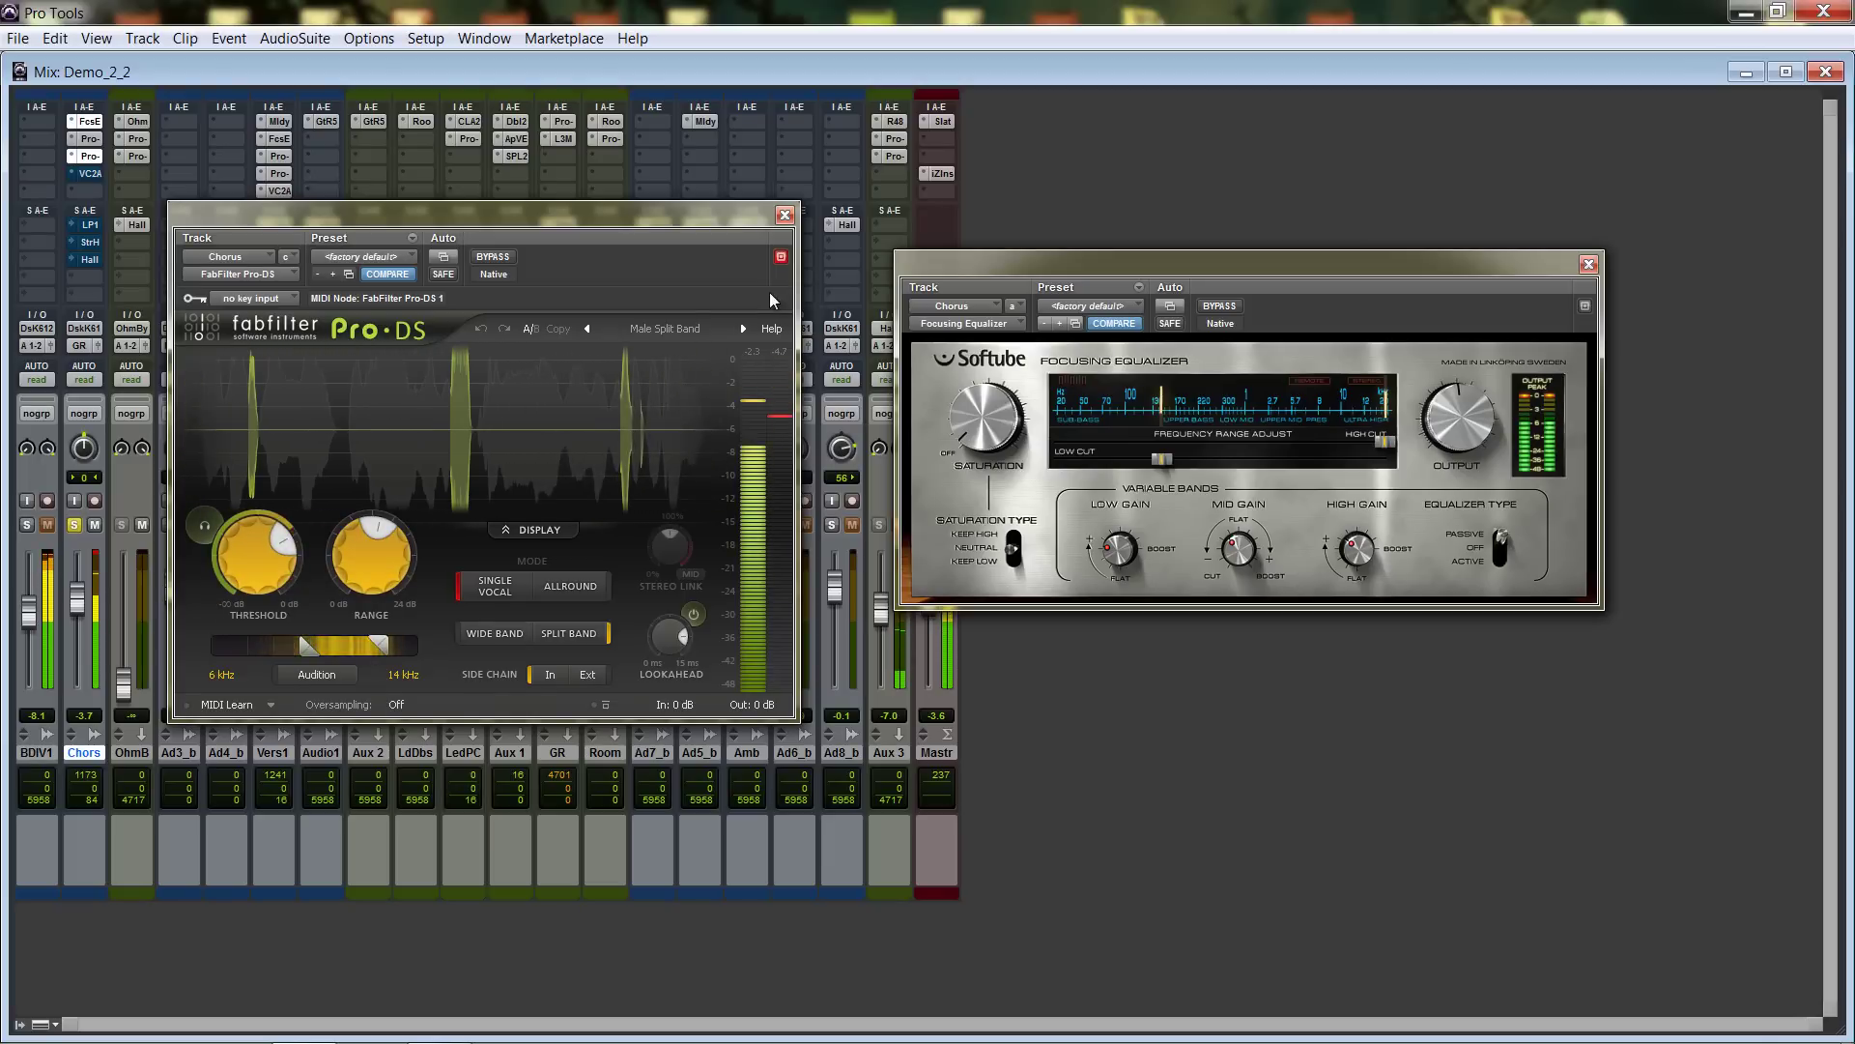
click(784, 215)
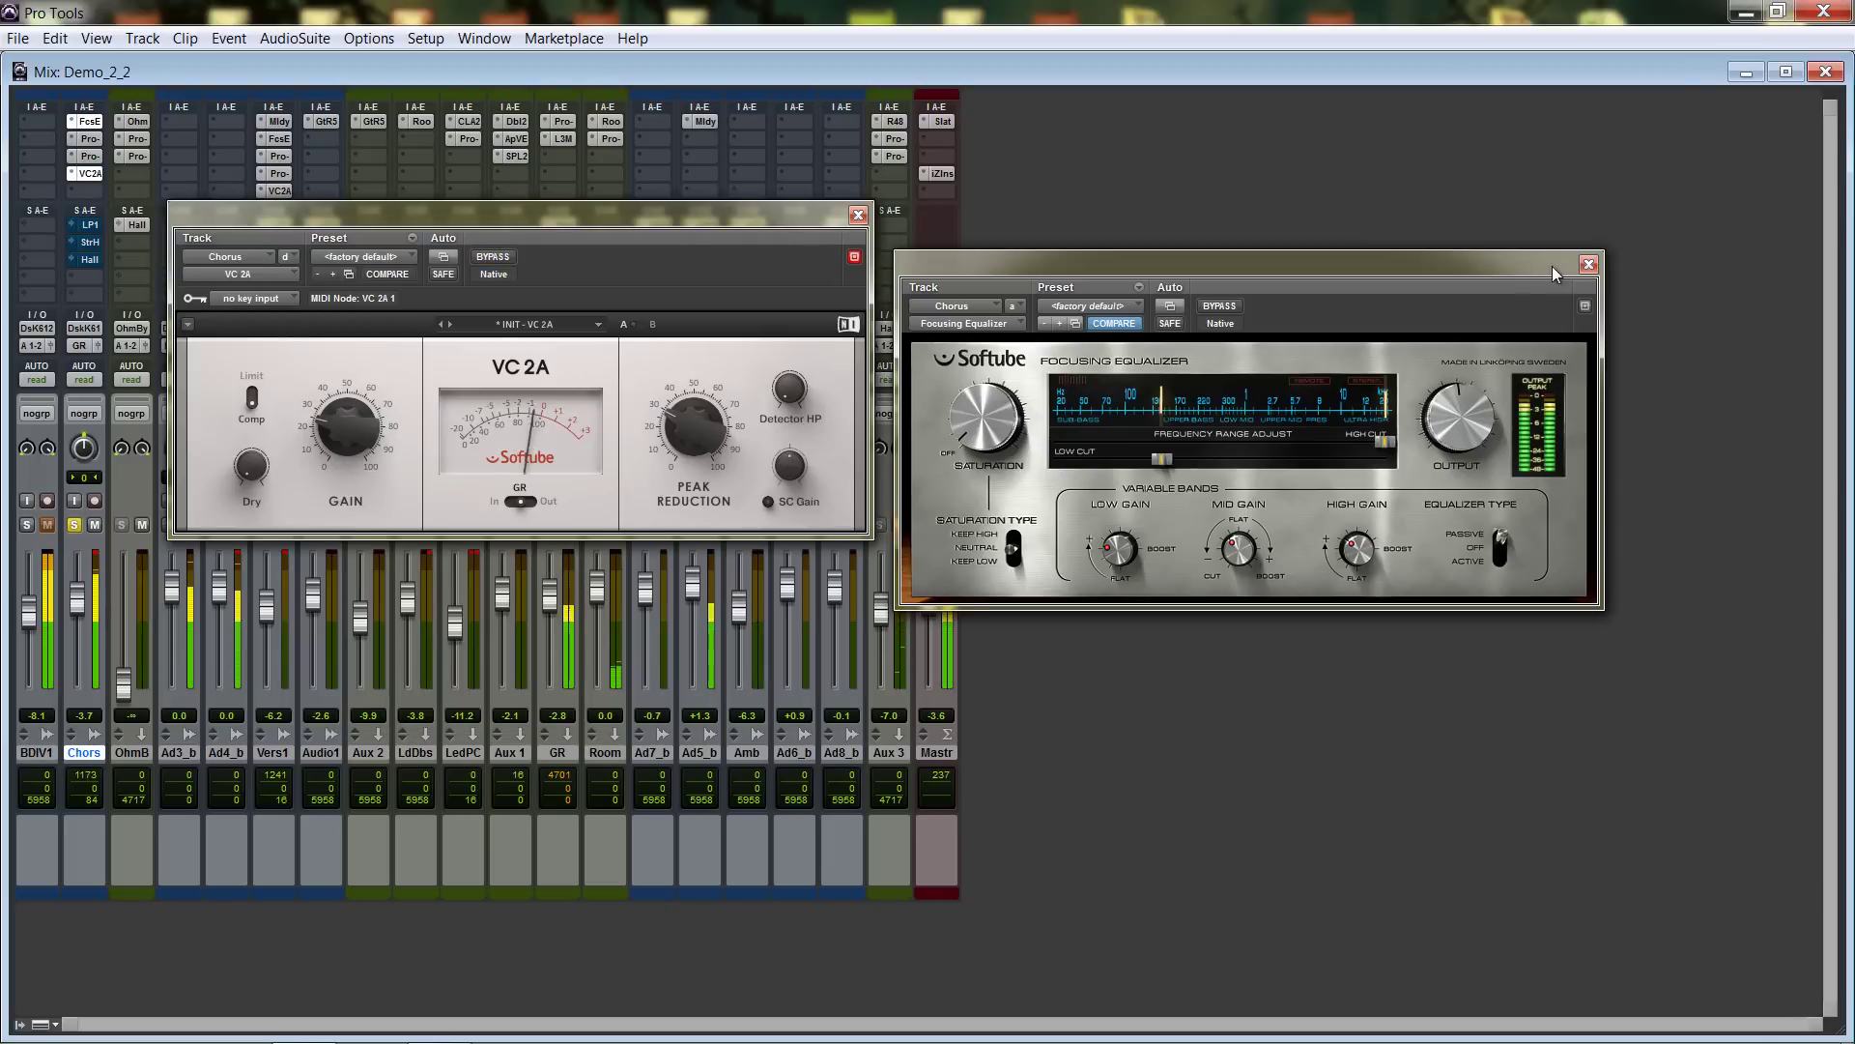
key(ctrl+w)
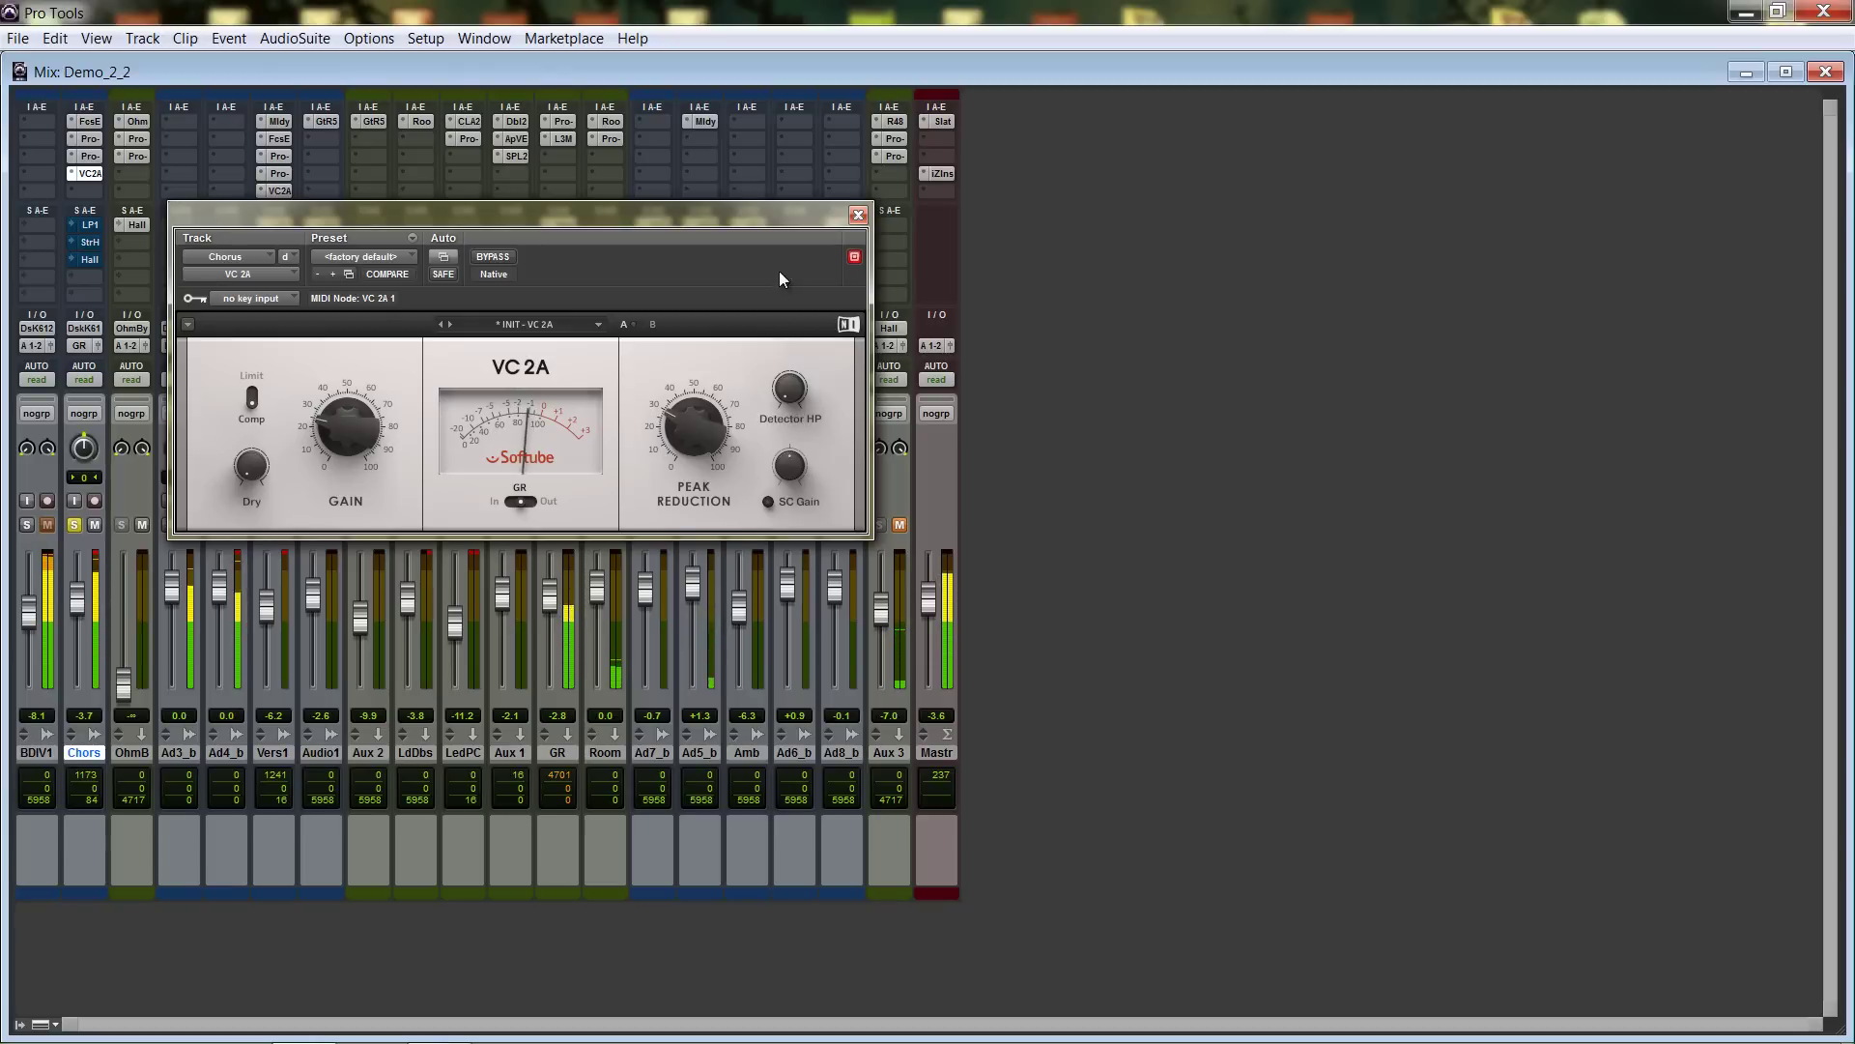
click(858, 215)
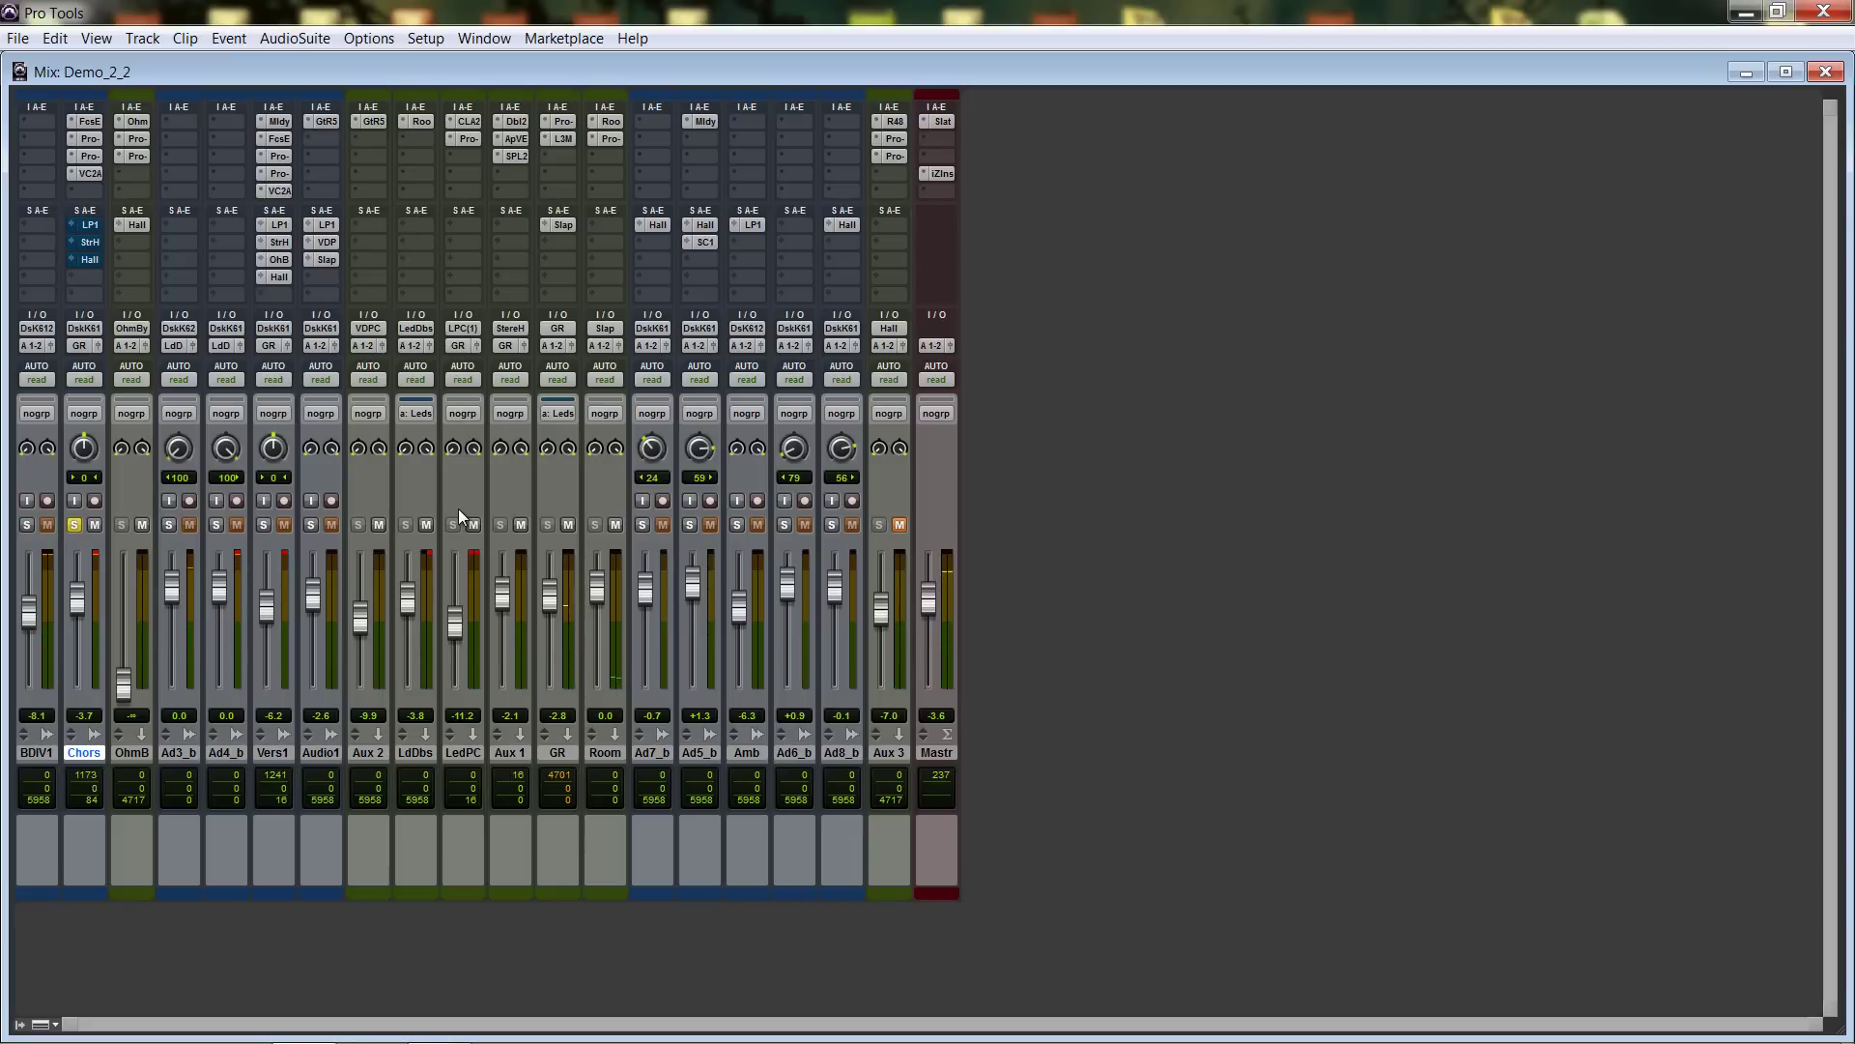
Unmute the Chorus track's send to Lead PC (1) and play it with the Lead PC track's CLA-2A open.
click(87, 226)
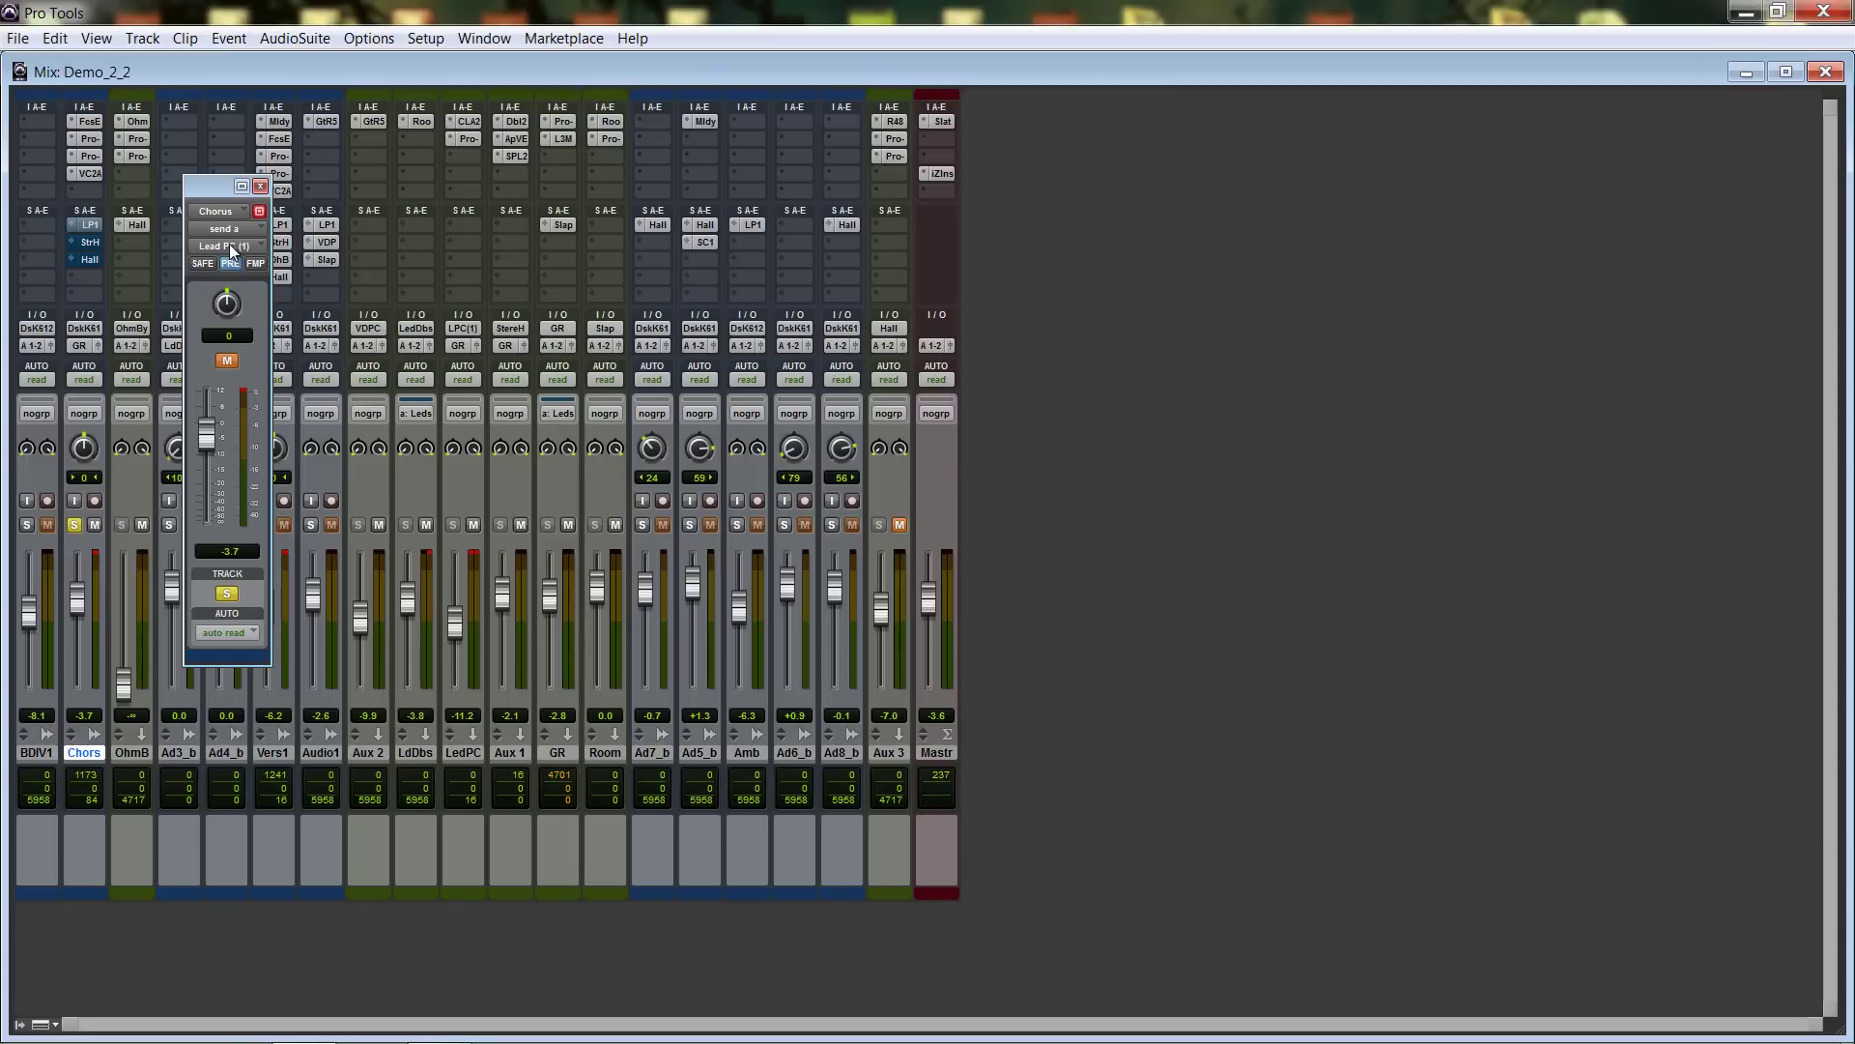
click(467, 122)
drag(379, 212, 697, 175)
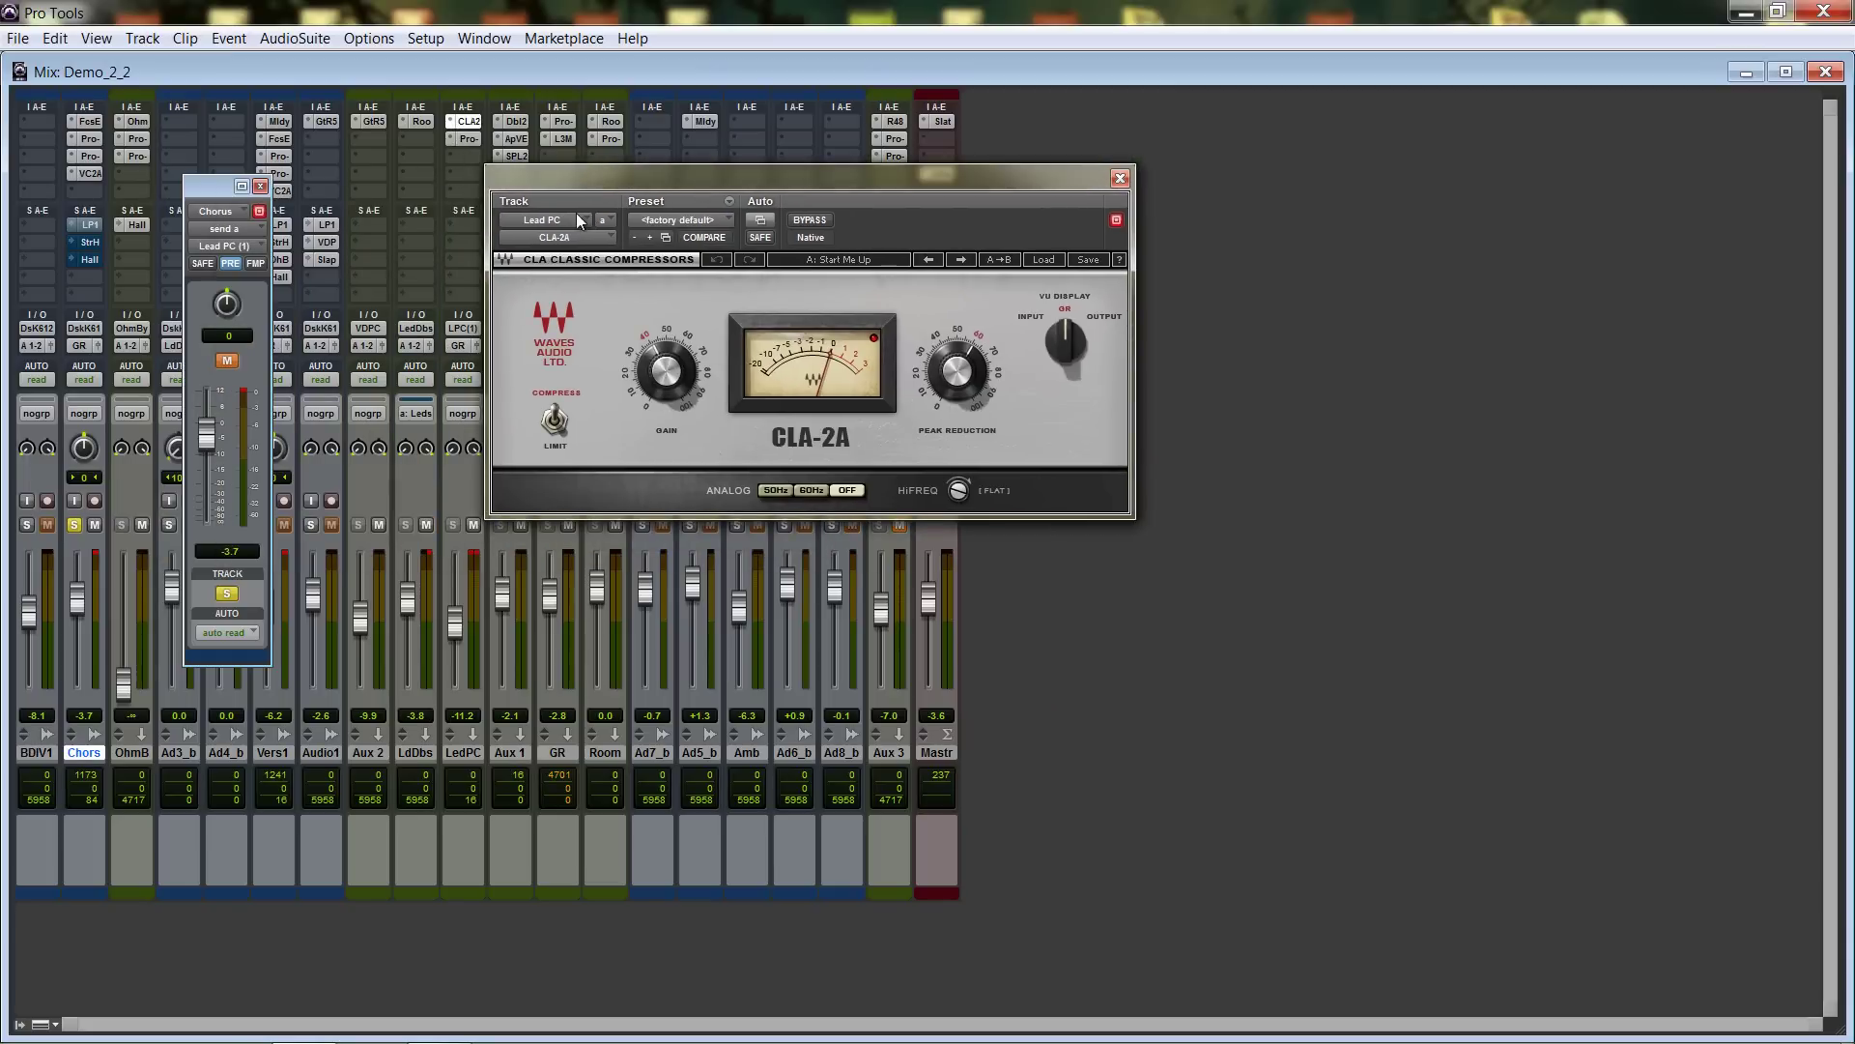
key(space)
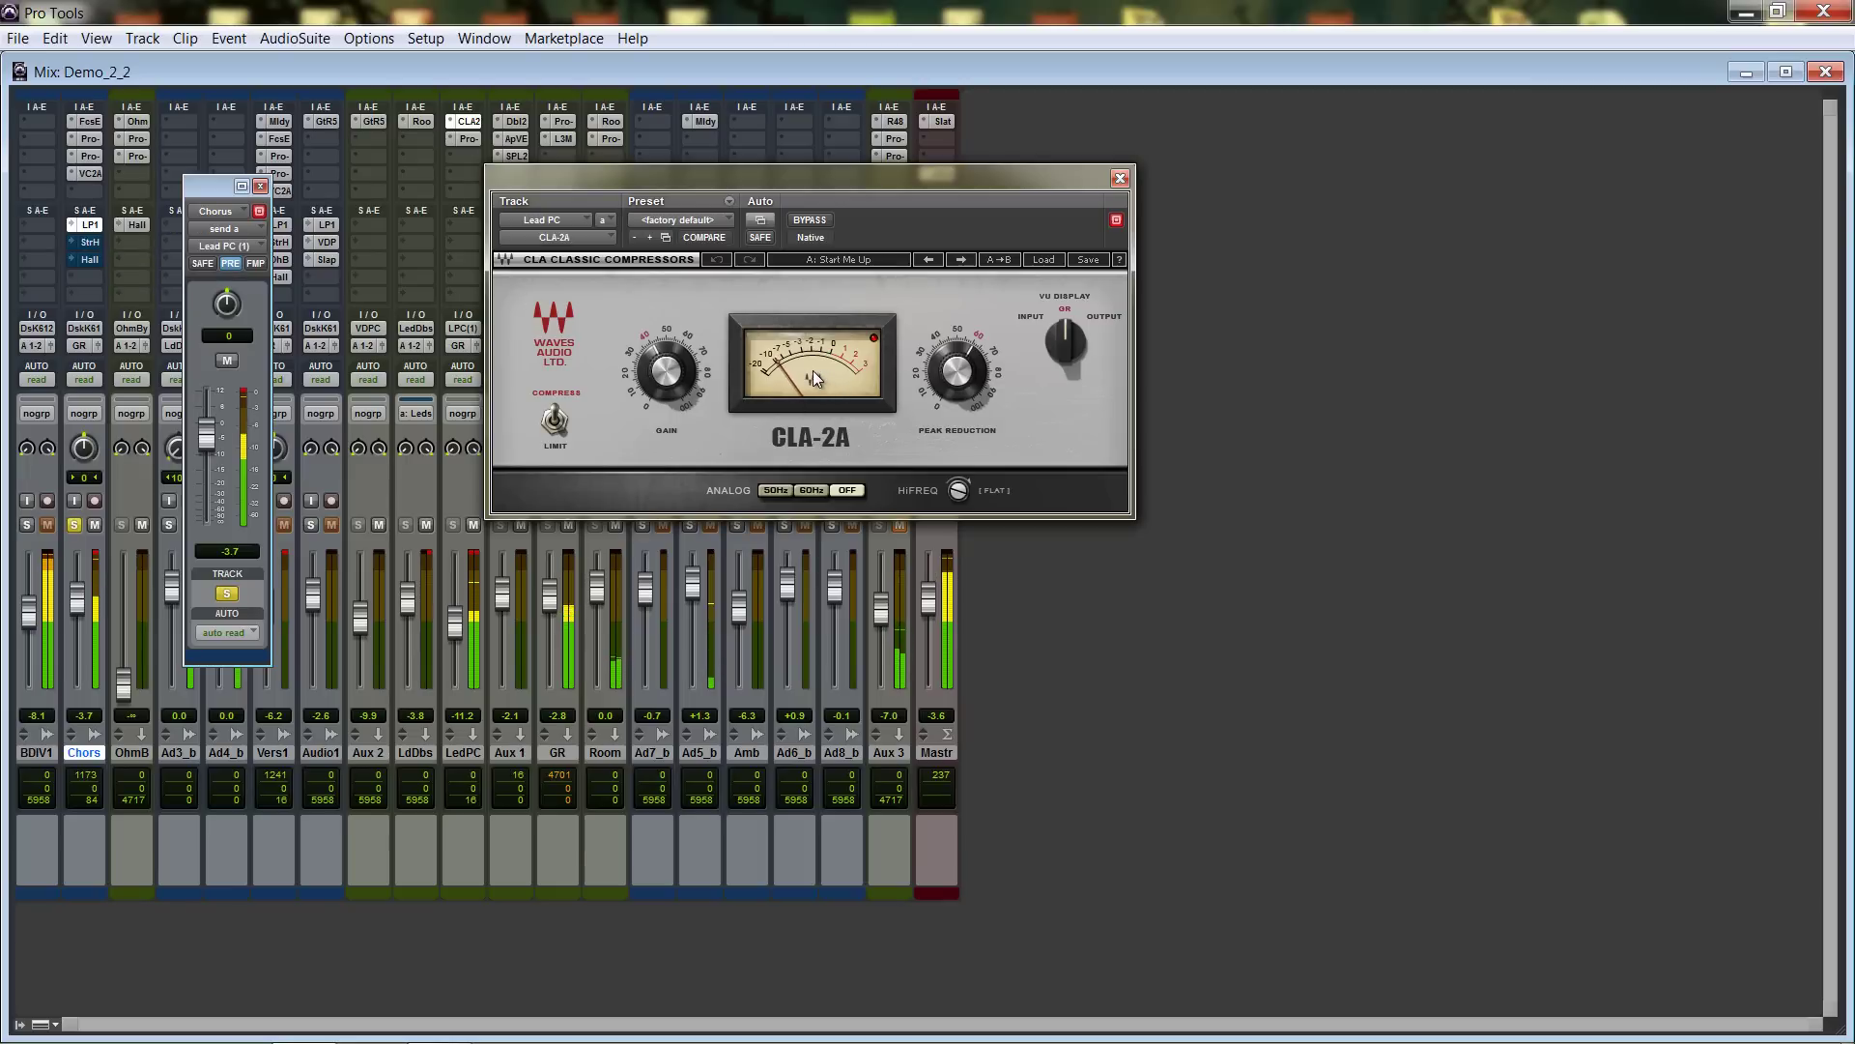
Unsolo the Chorus track, audition the Lead PC track's Pro-Q bypassed and active, and close the send window.
click(469, 138)
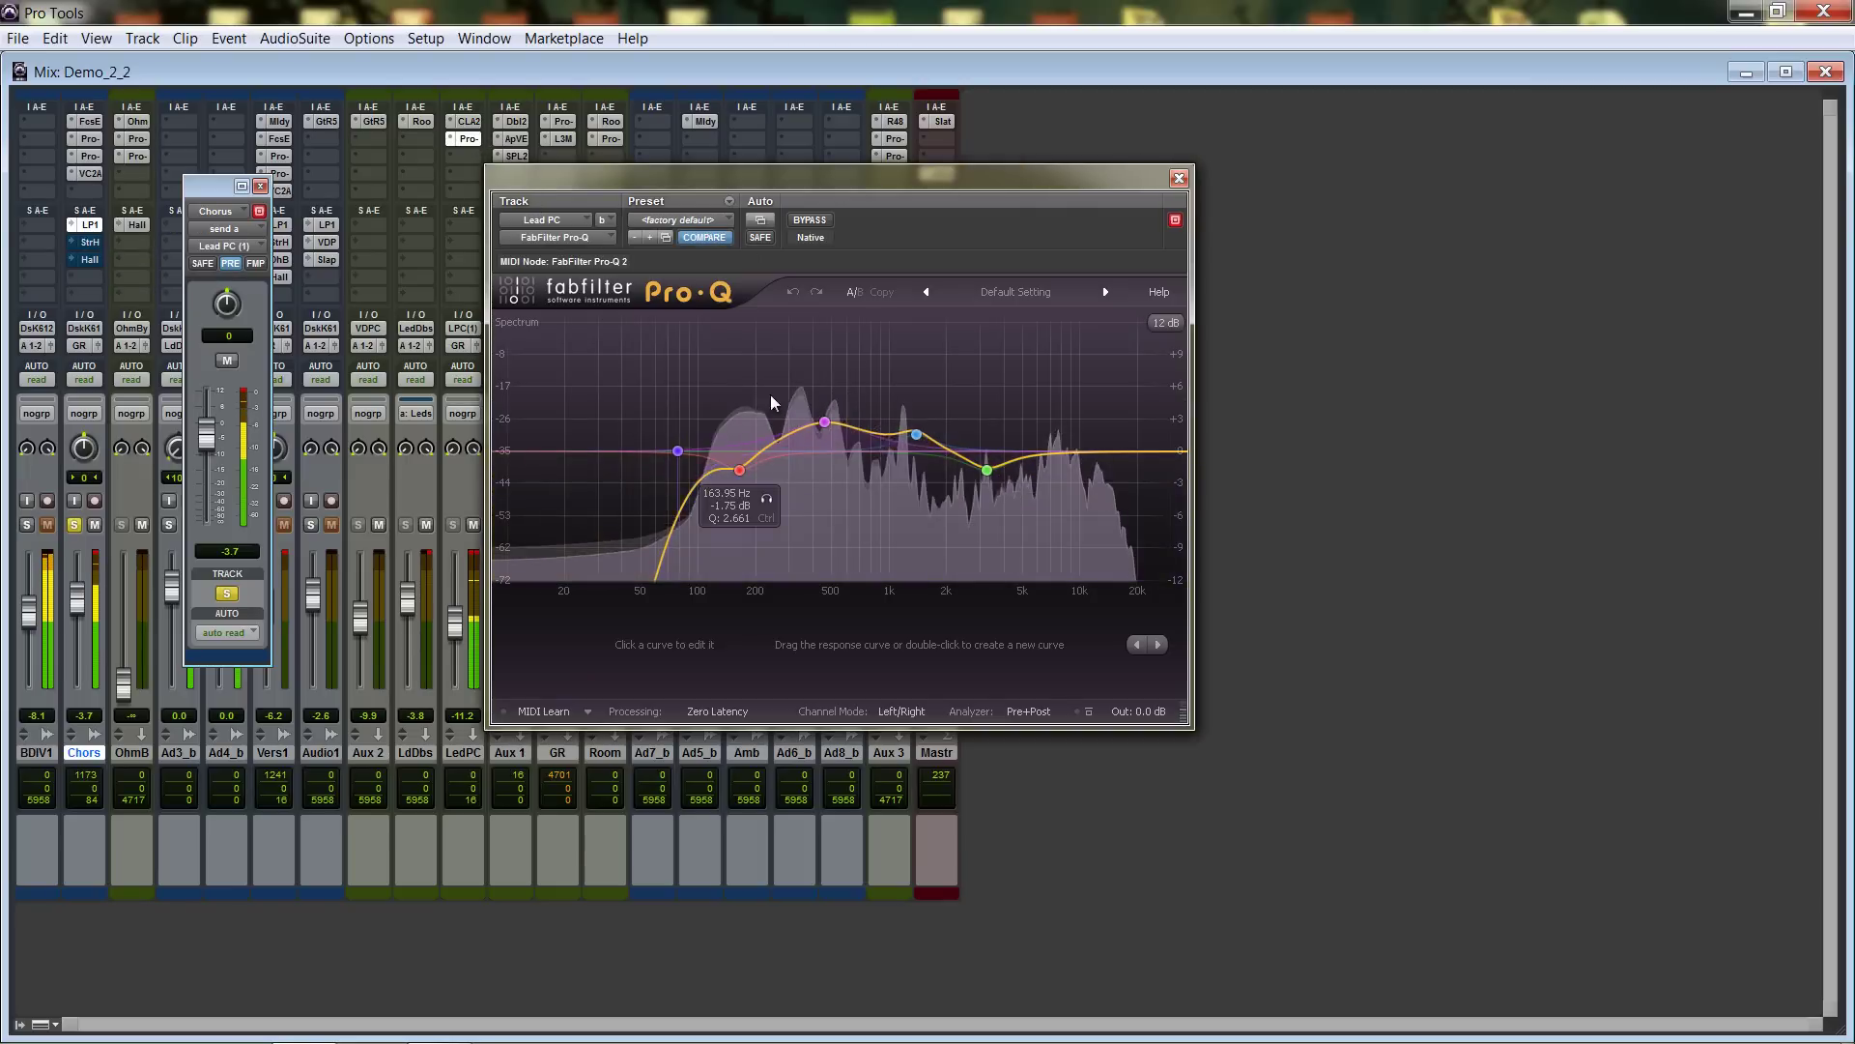
click(1179, 178)
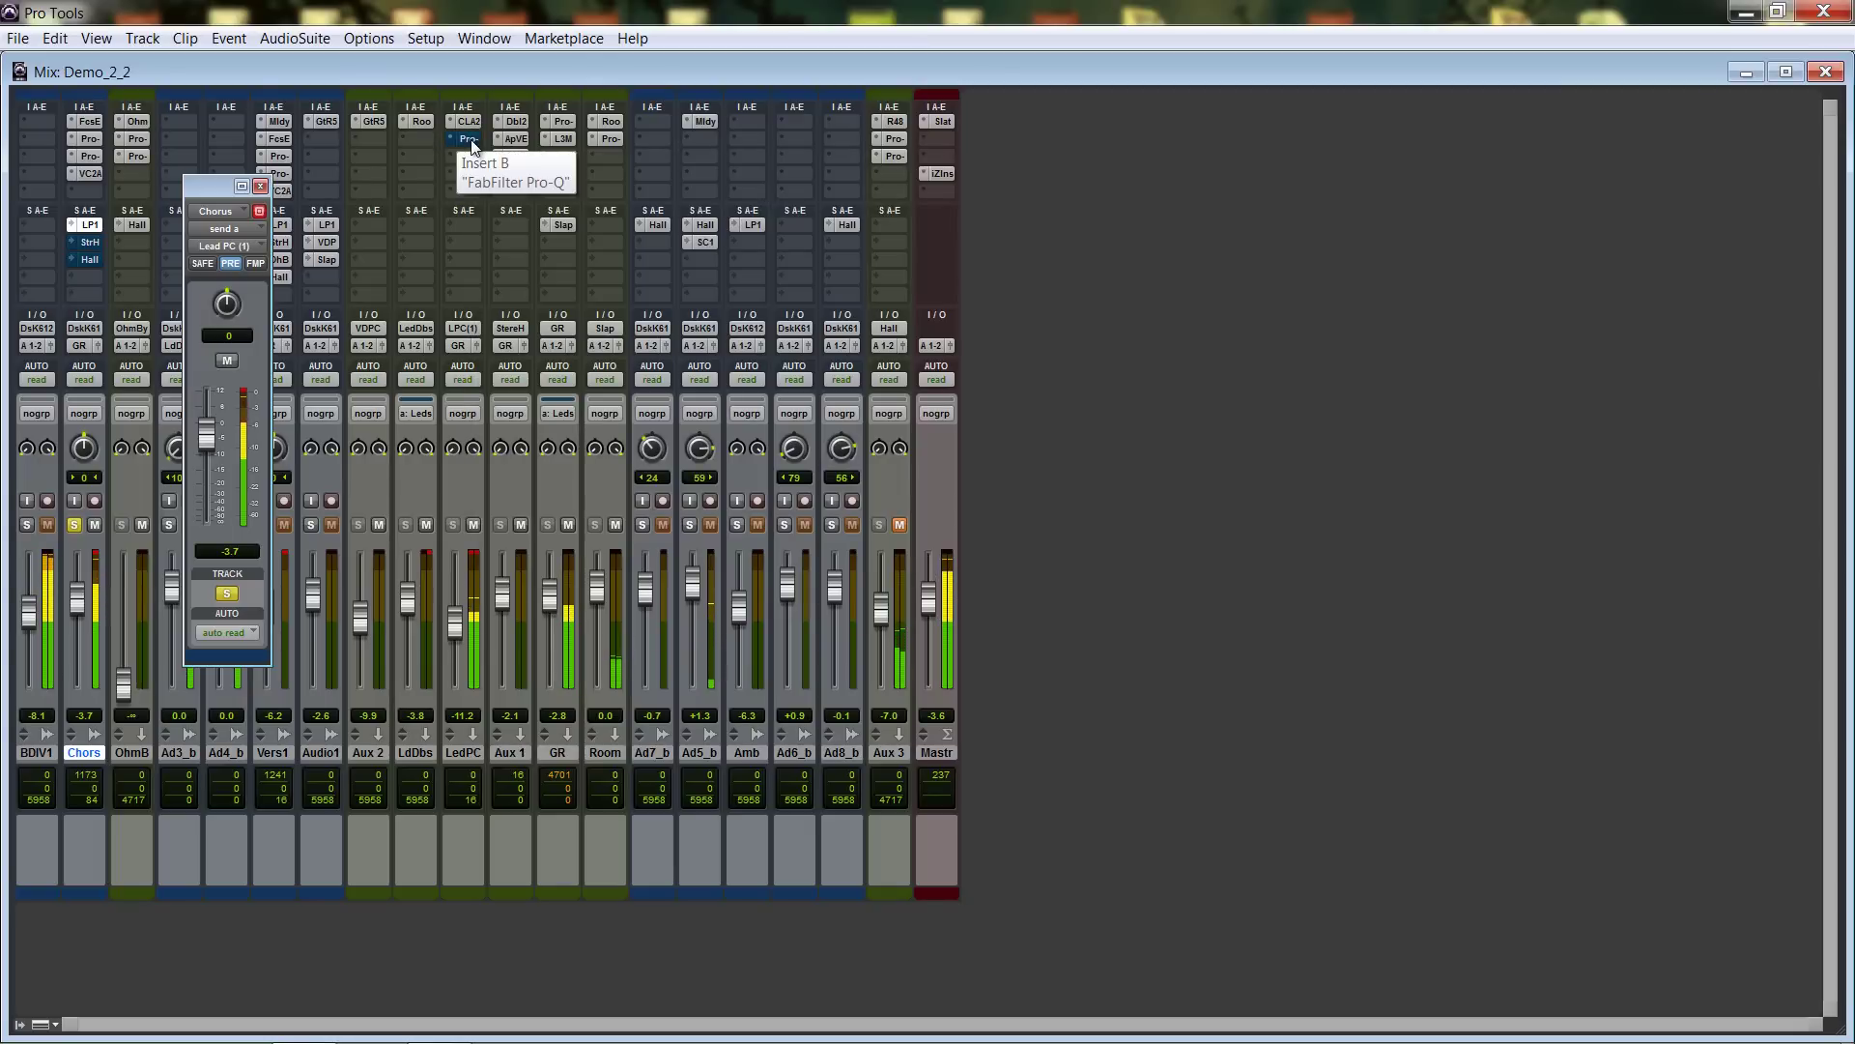
click(73, 527)
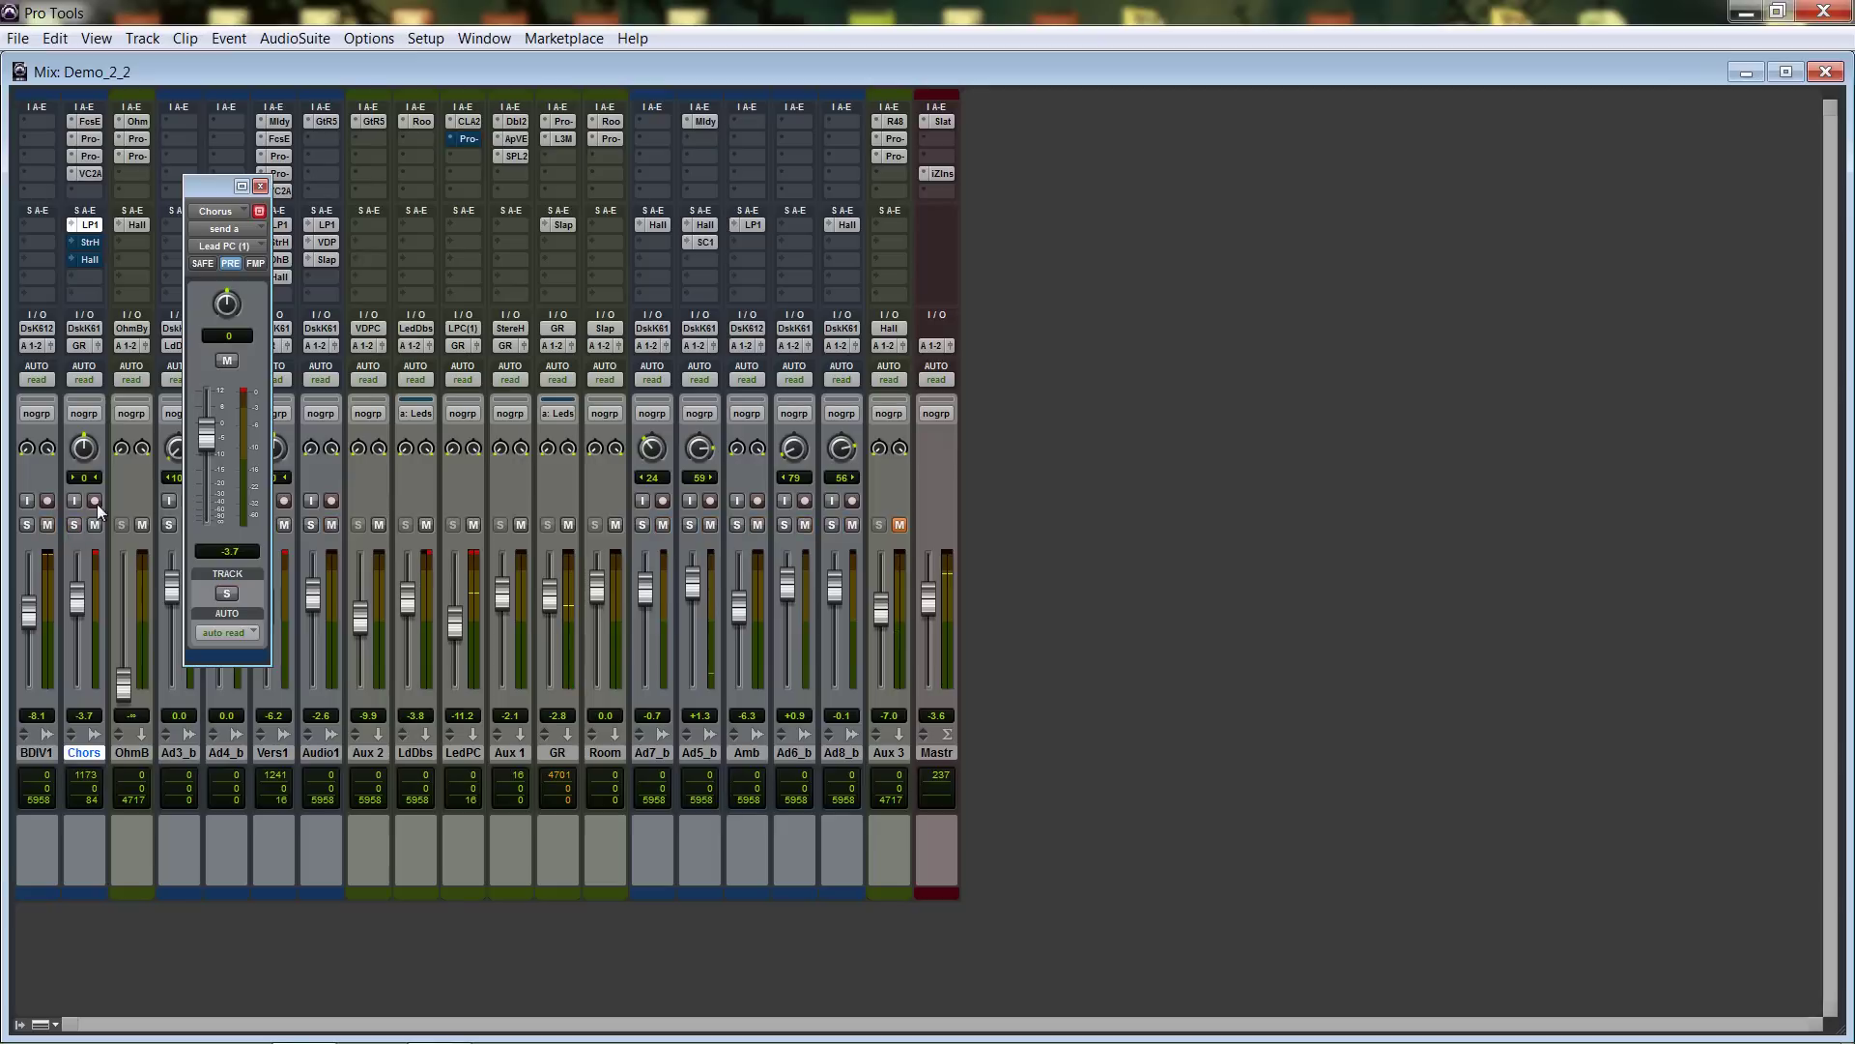
click(470, 143)
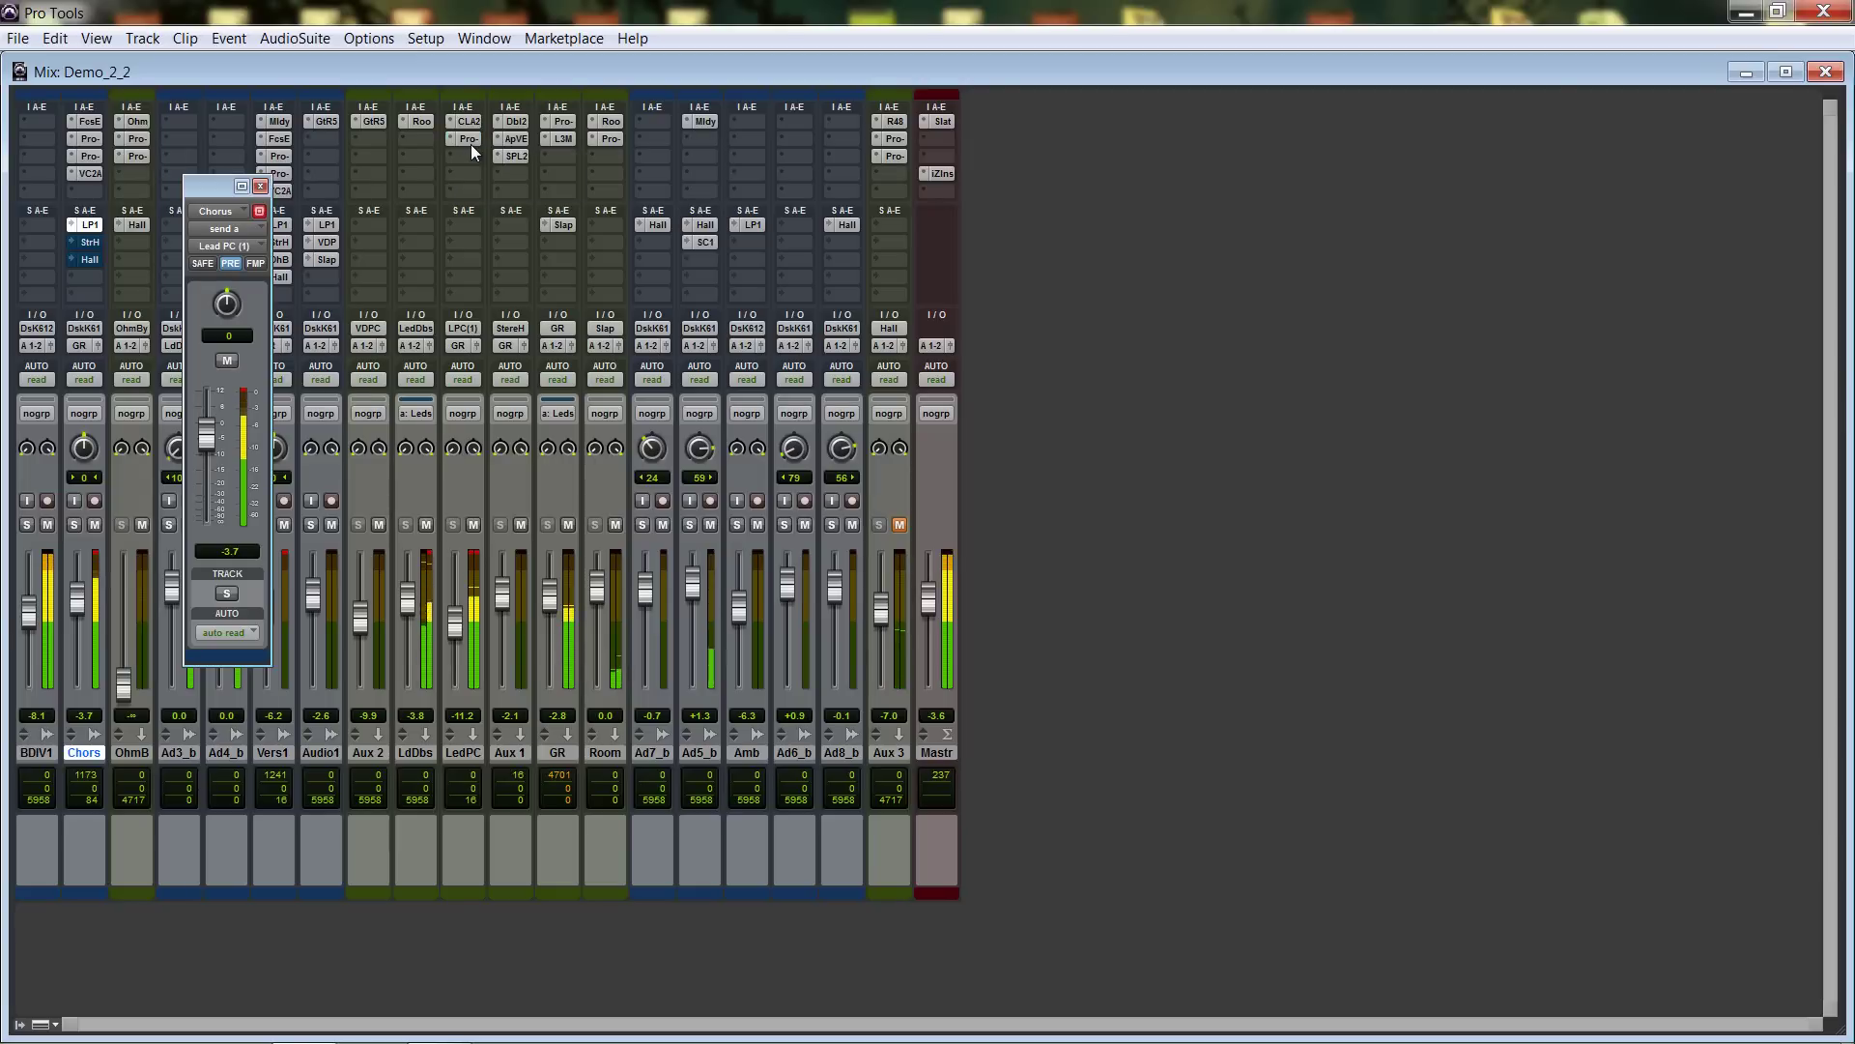
click(260, 186)
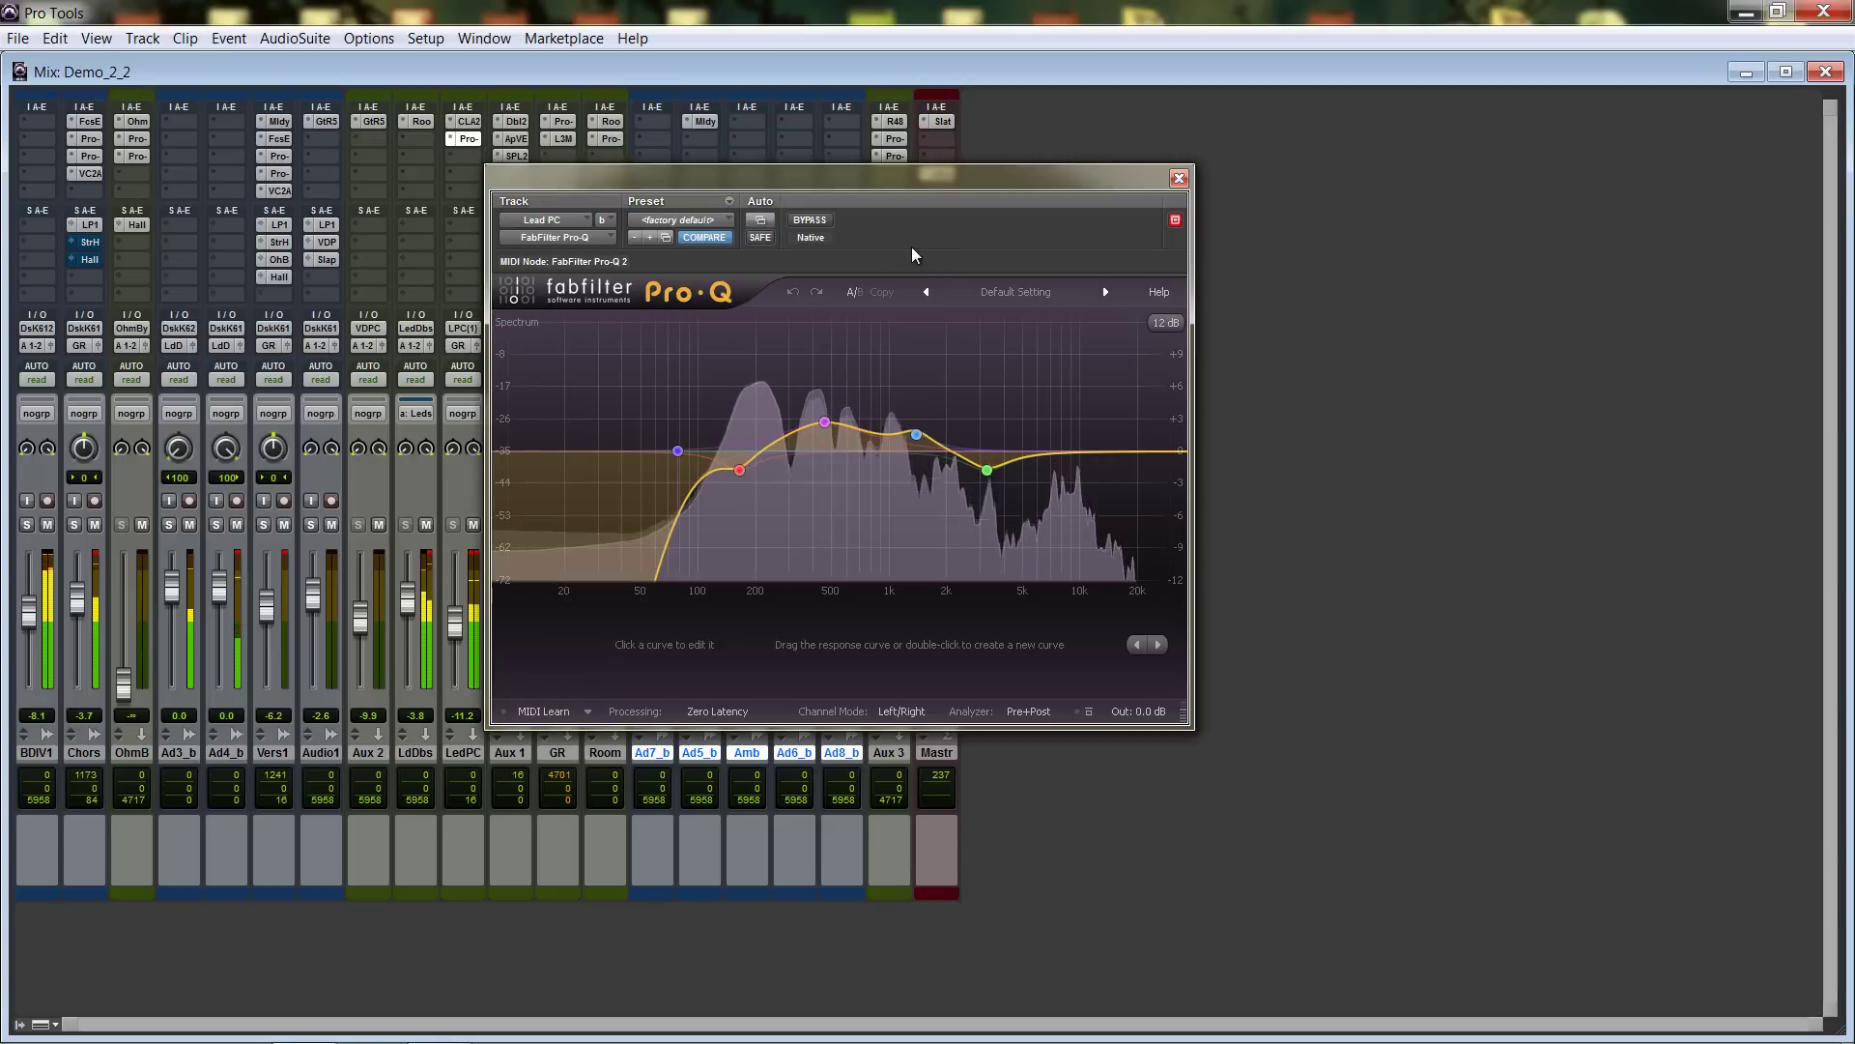
Mute the Ad3_b and Ad4_b tracks and compare the Lead PC track's Pro-Q bypassed and active.
click(236, 523)
click(189, 524)
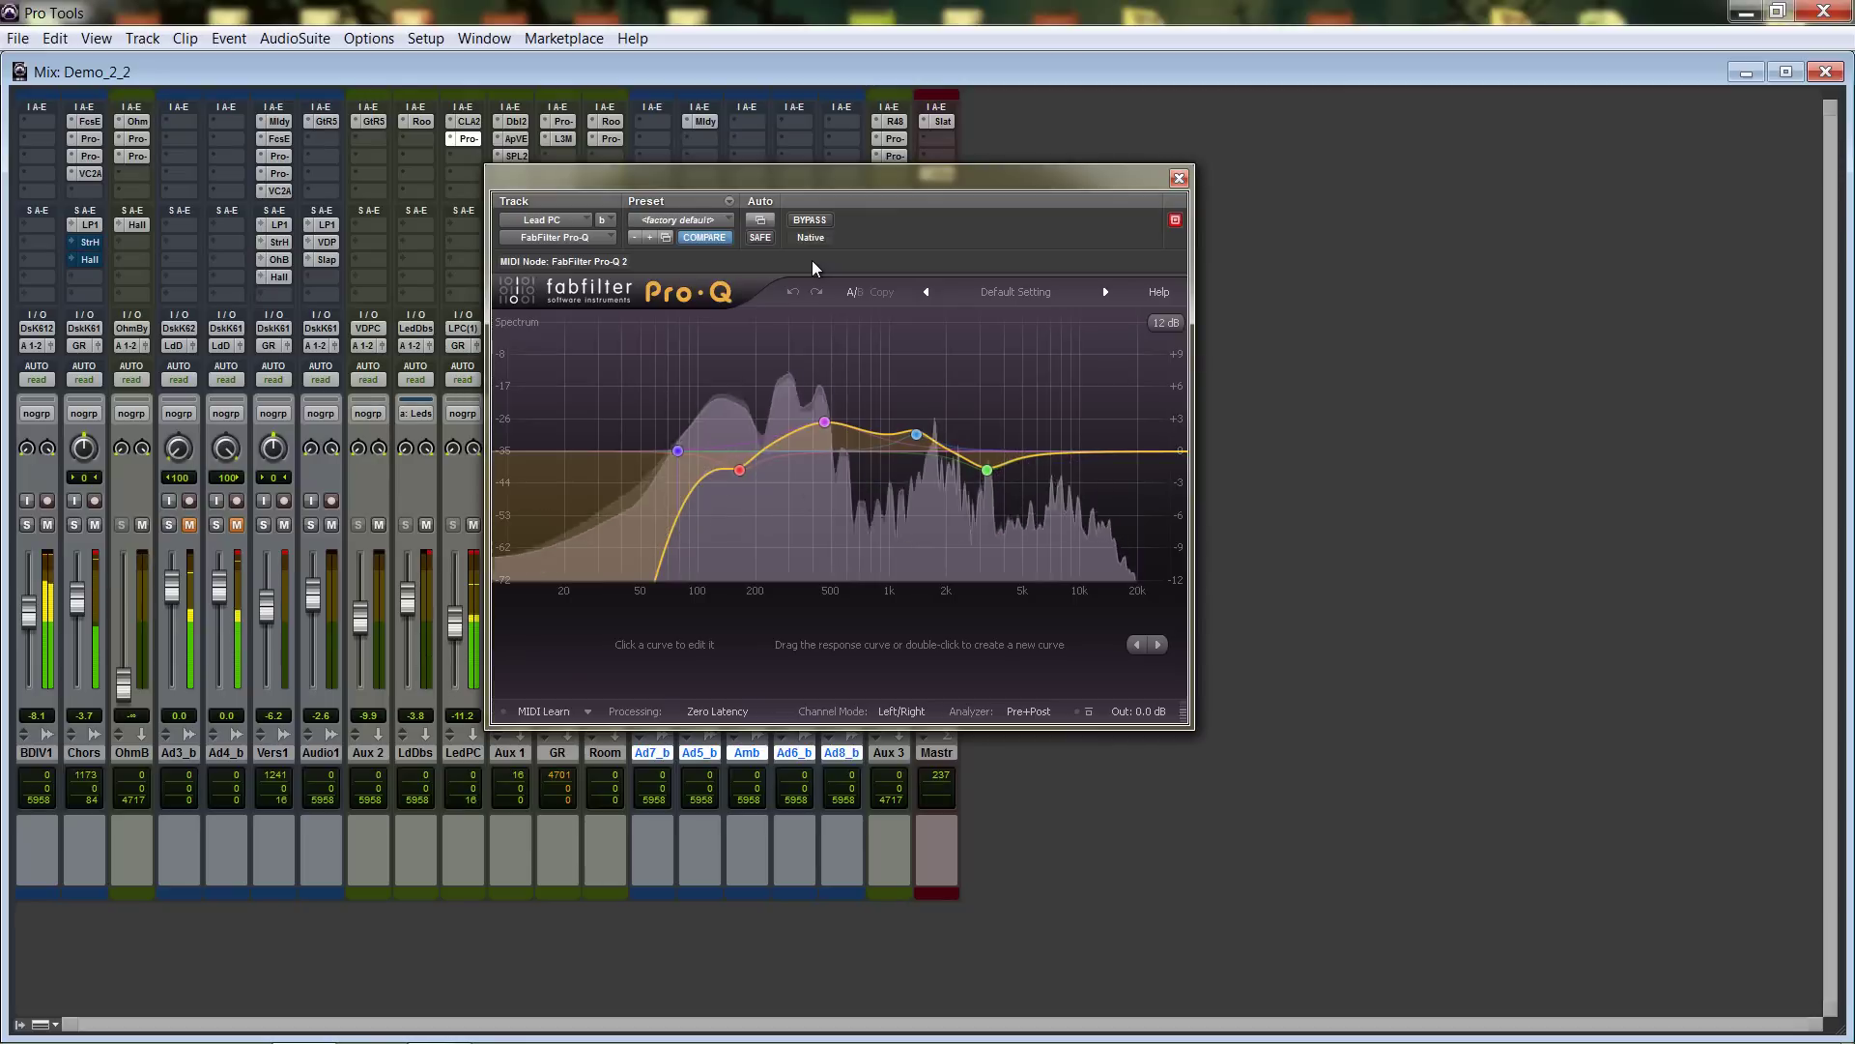
click(812, 220)
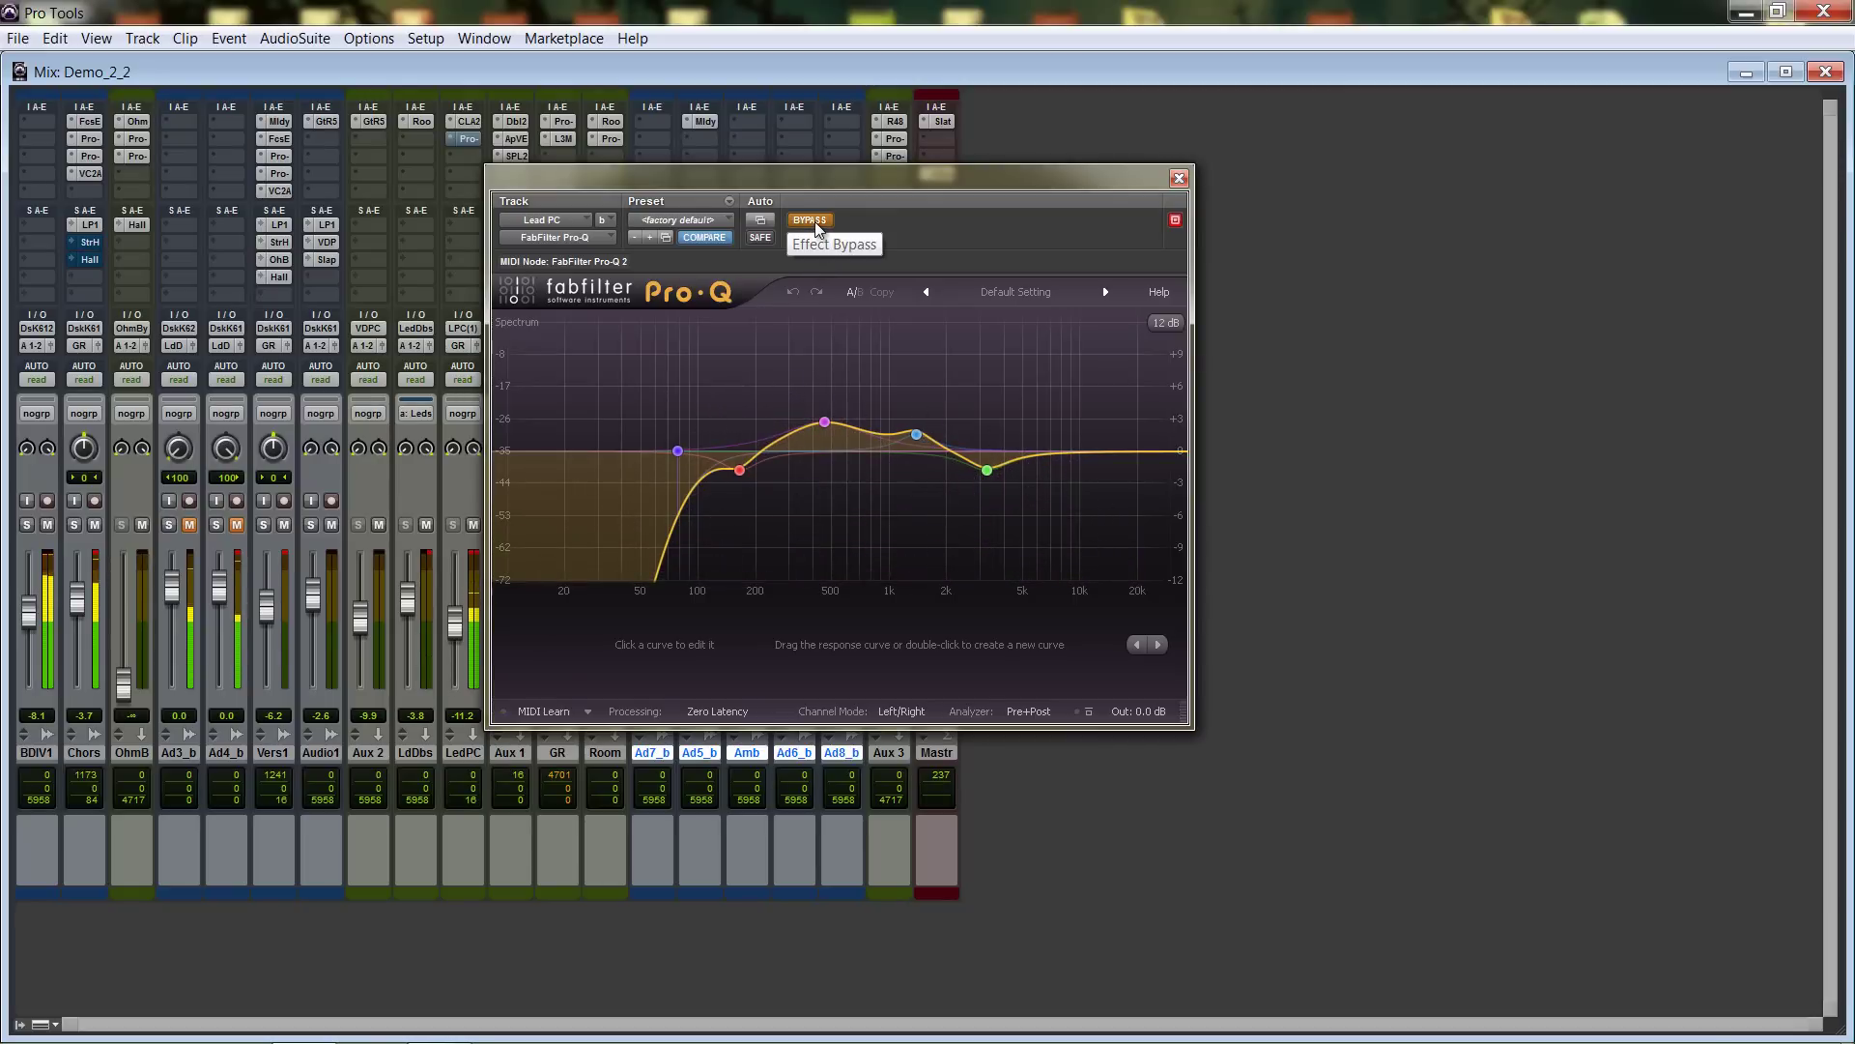
click(812, 221)
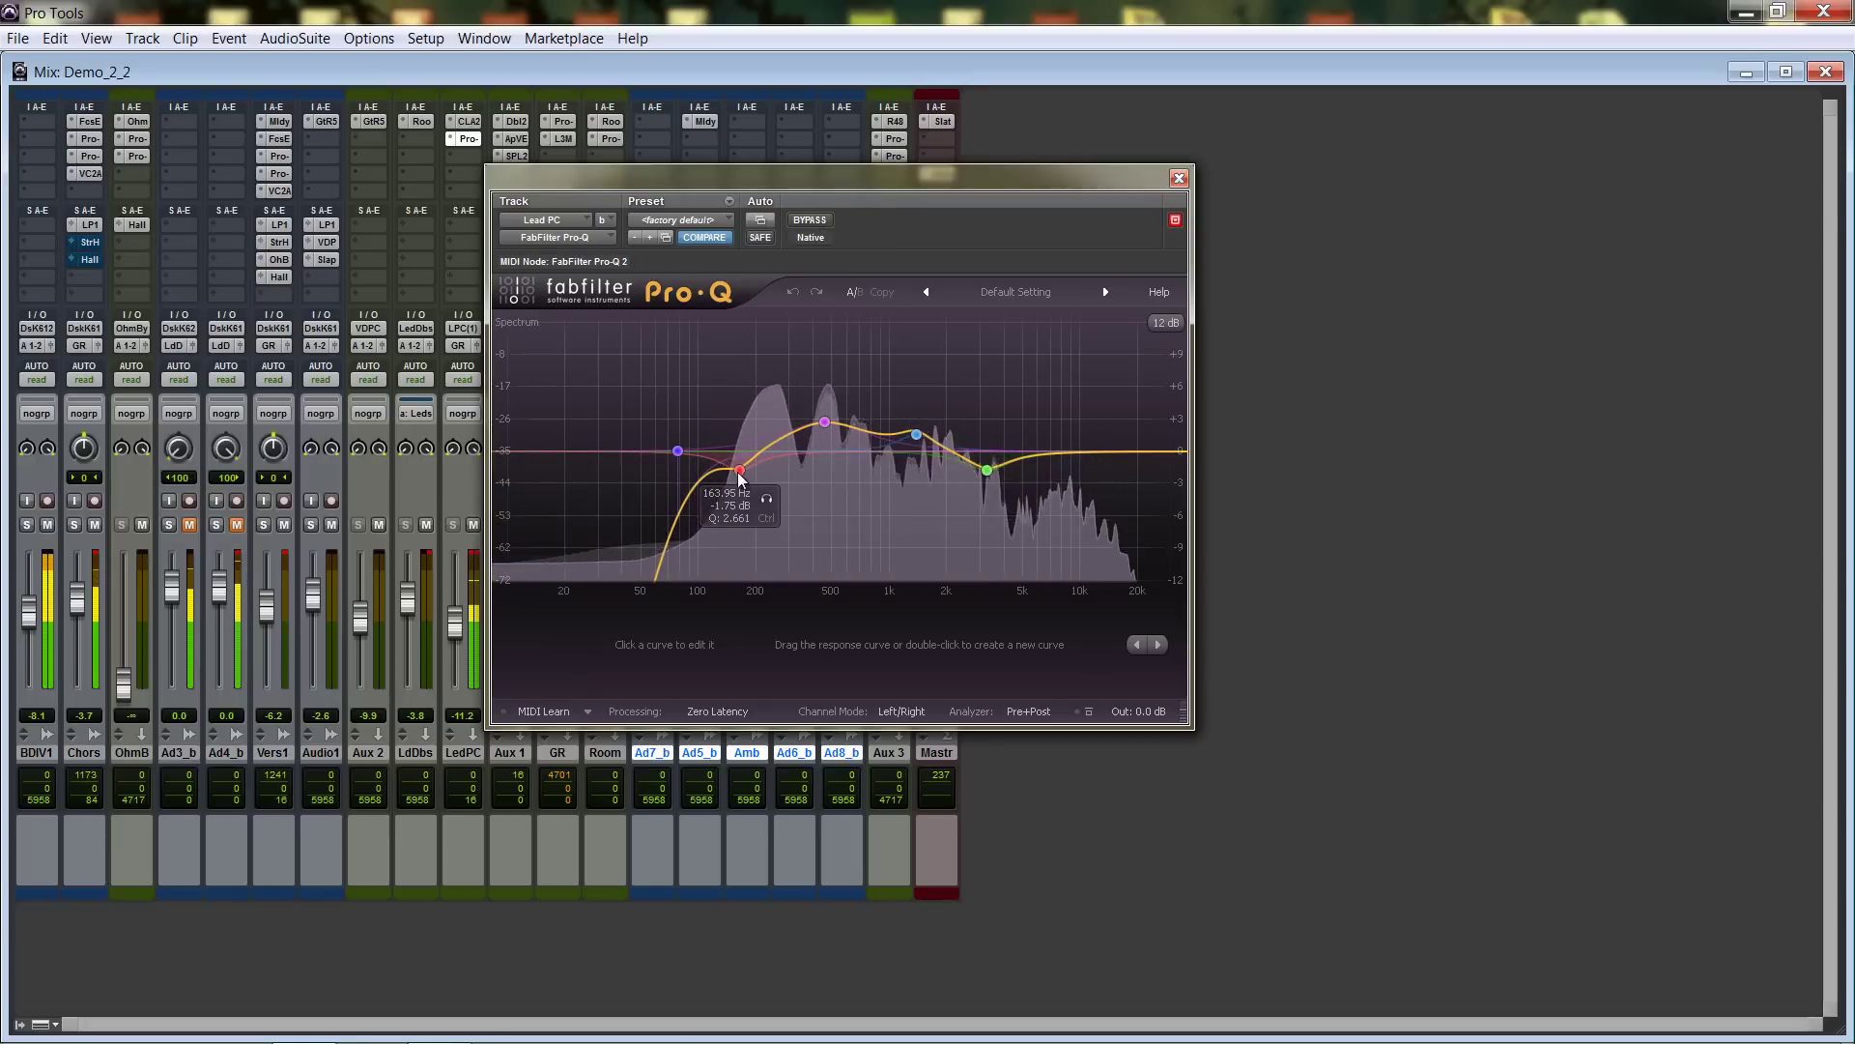
Compare the Lead PC Pro-Q's 457.20 Hz and 1383.4 Hz bands bypassed and active, then close its window.
drag(779, 398, 918, 447)
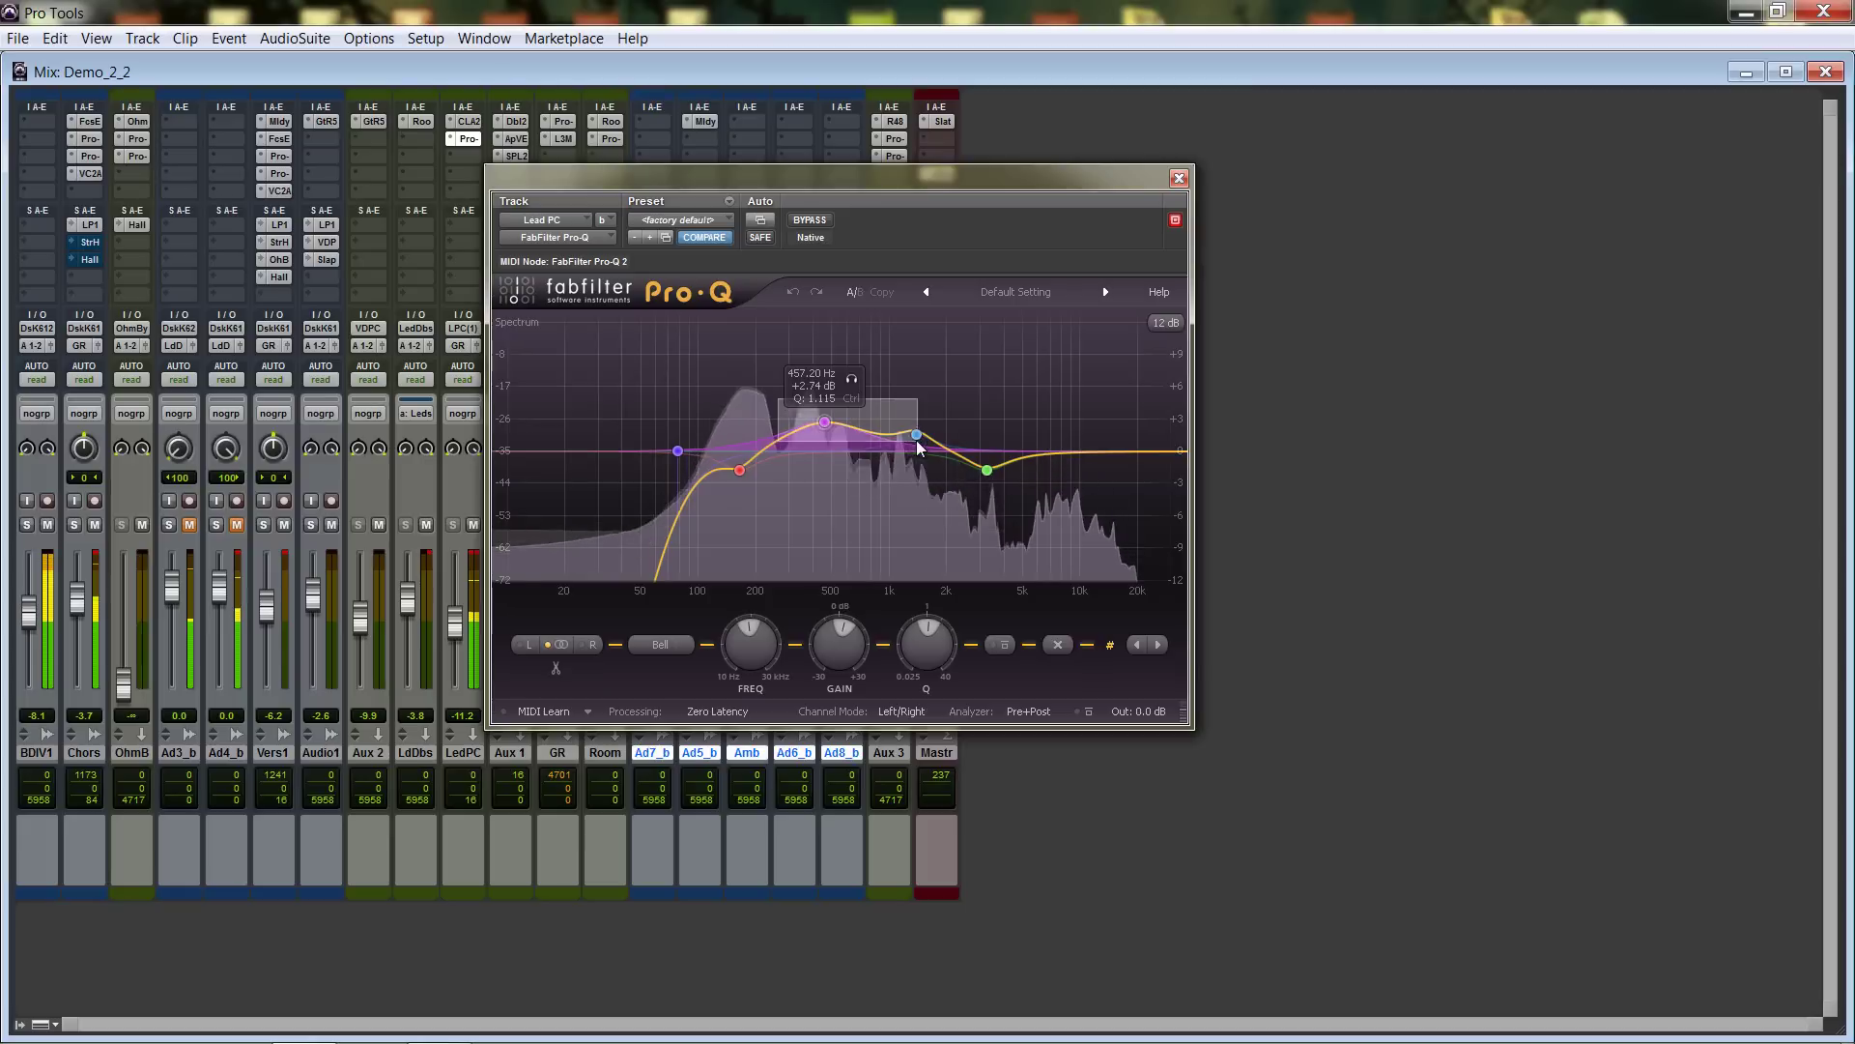
click(1001, 644)
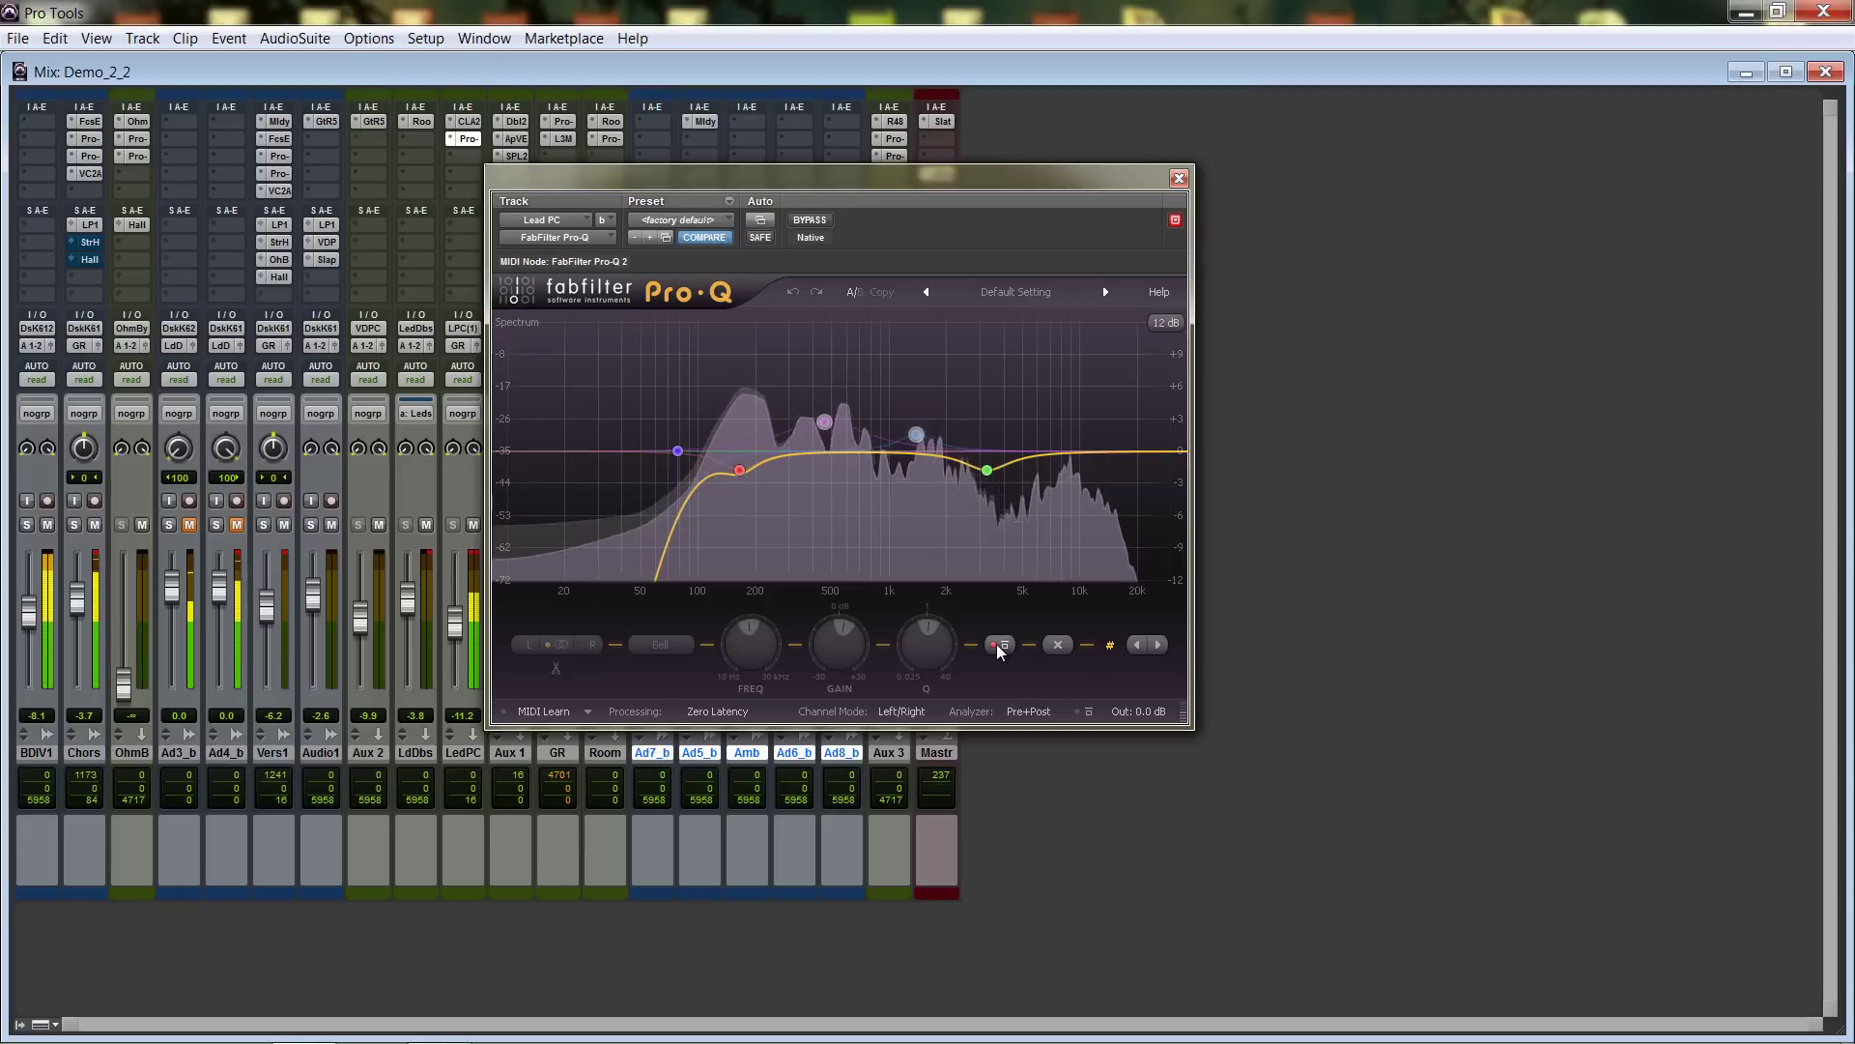
click(1001, 645)
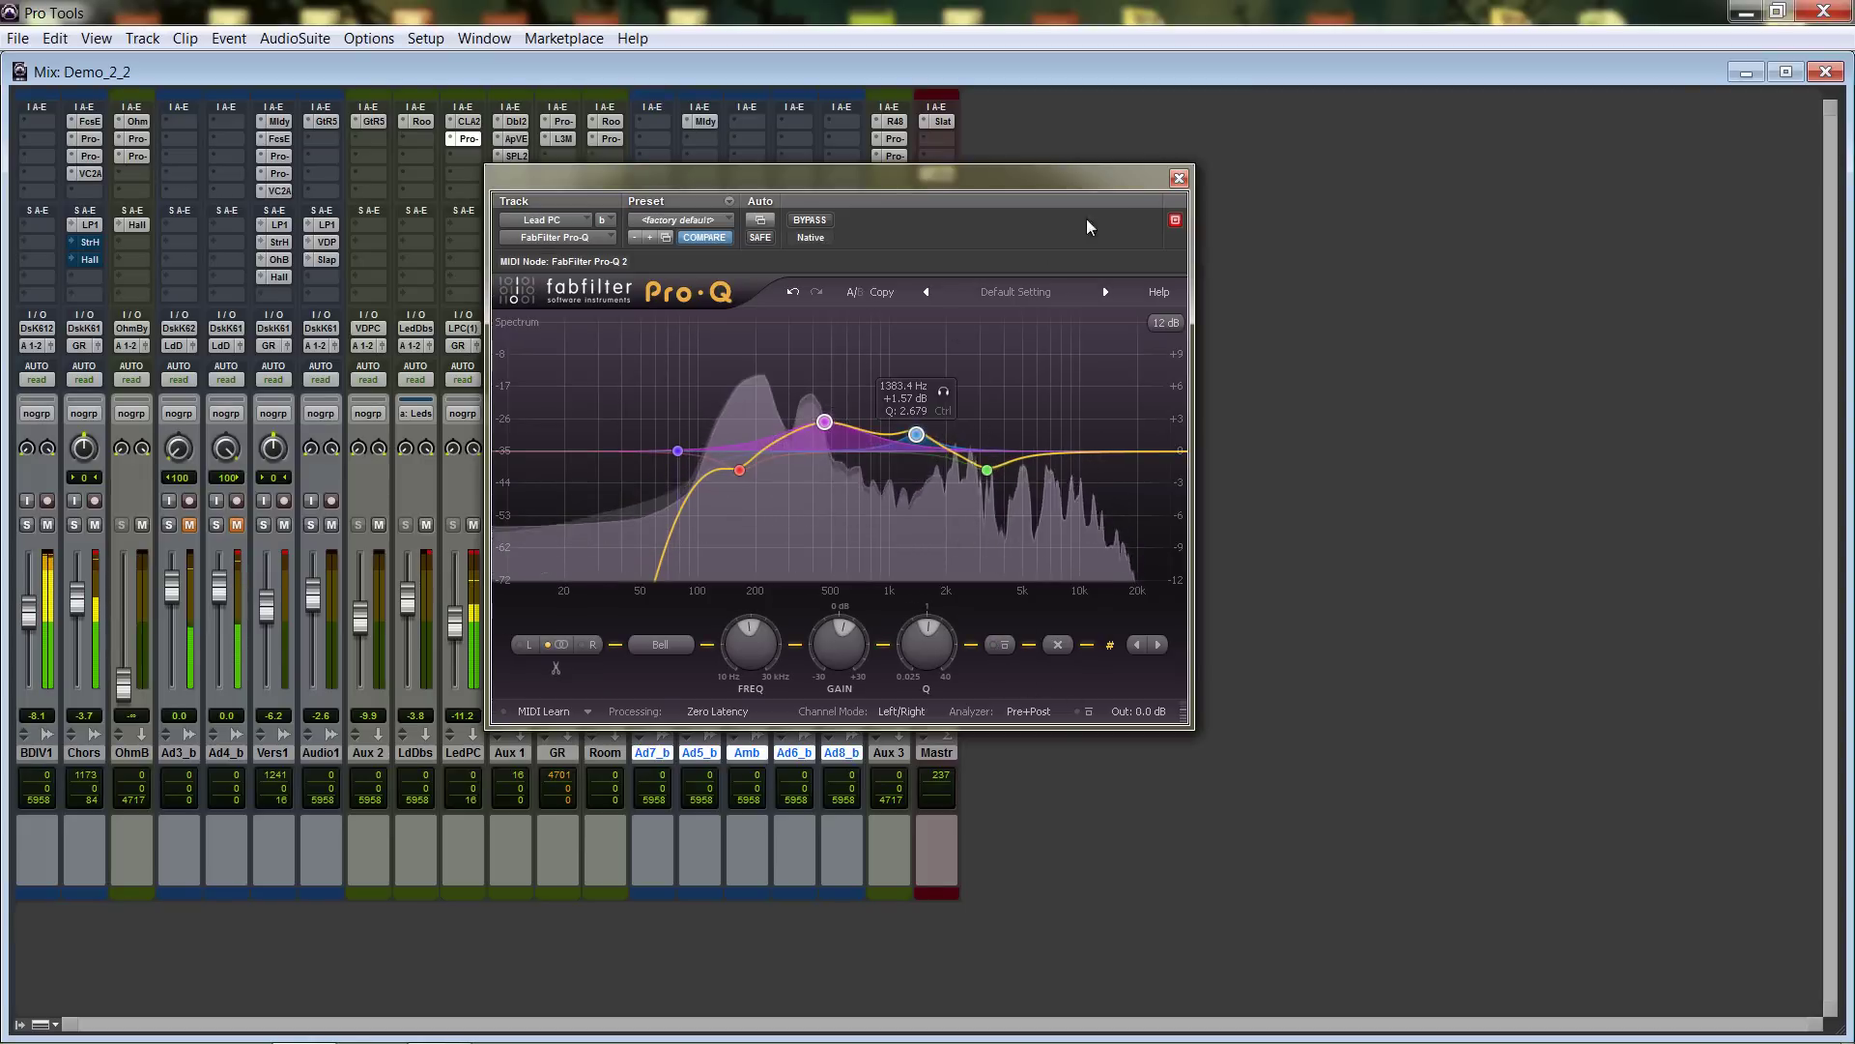
click(465, 138)
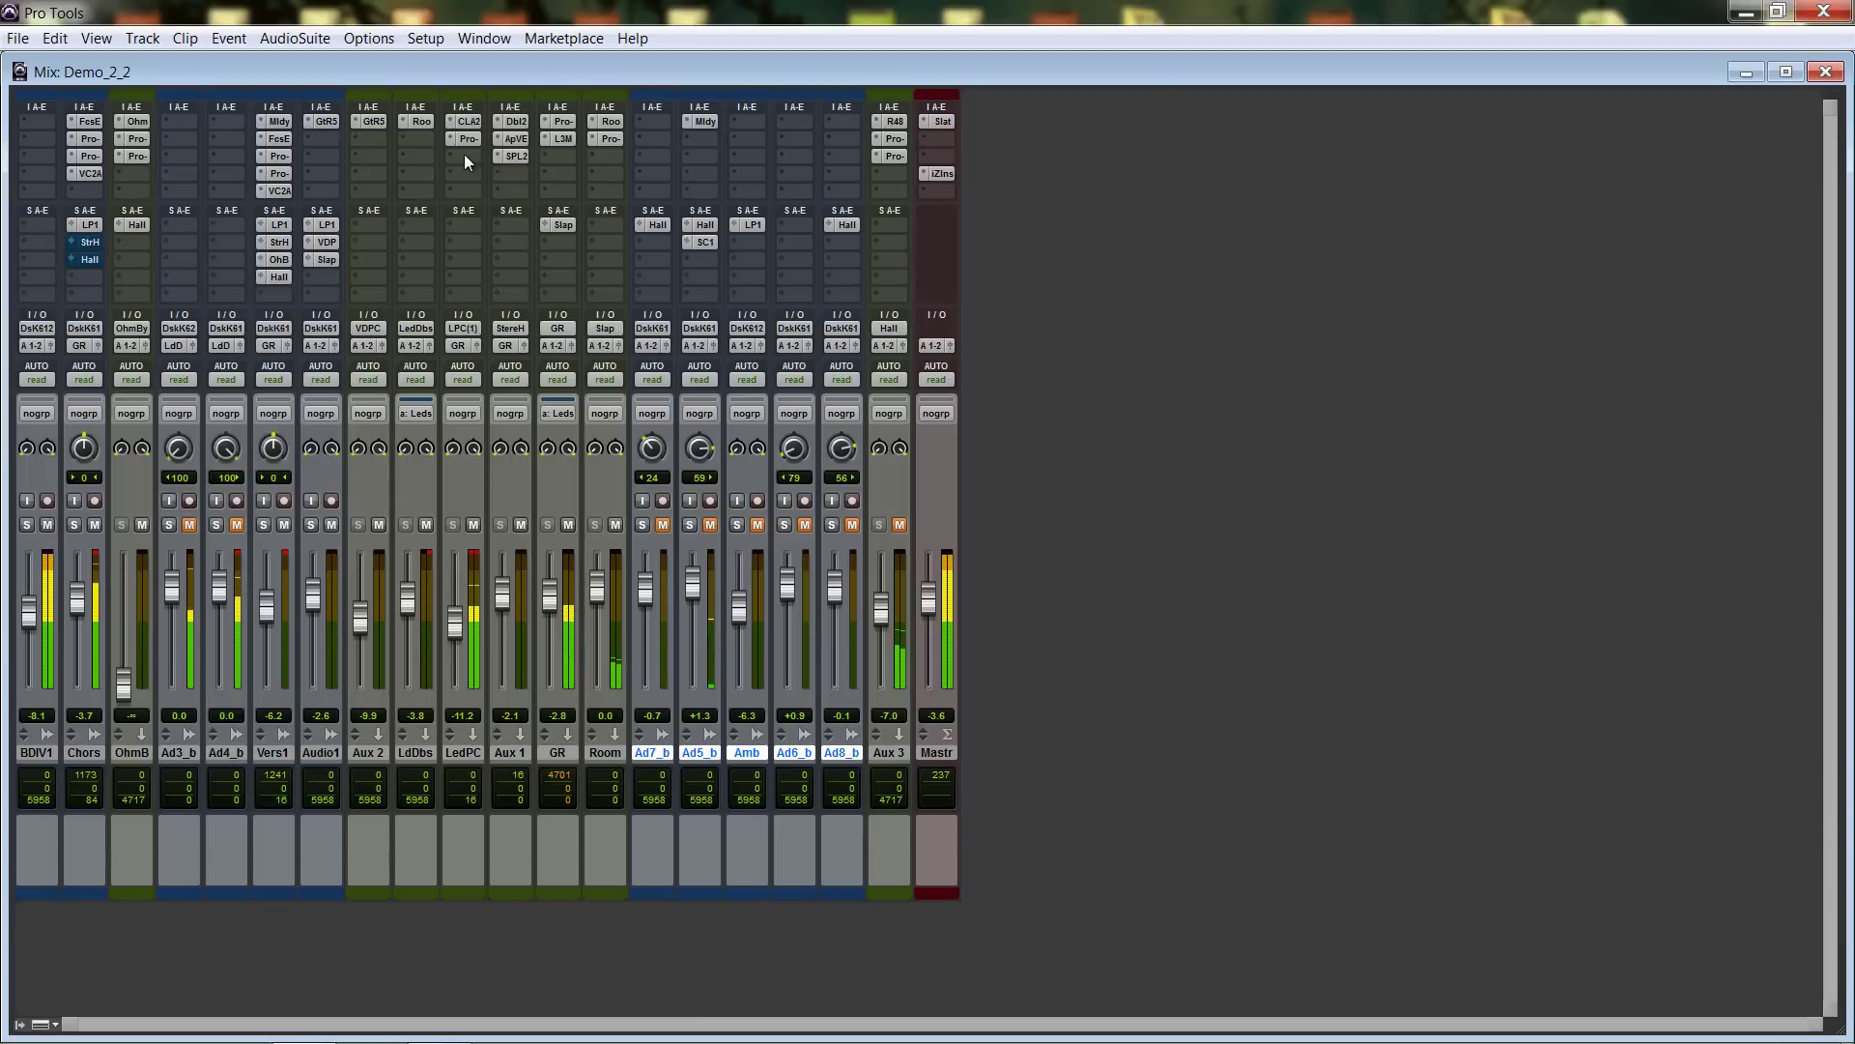
Open the Lead PC track's CLA-2A, try a different HiFreq setting, restore it to flat and close the compressor.
click(469, 121)
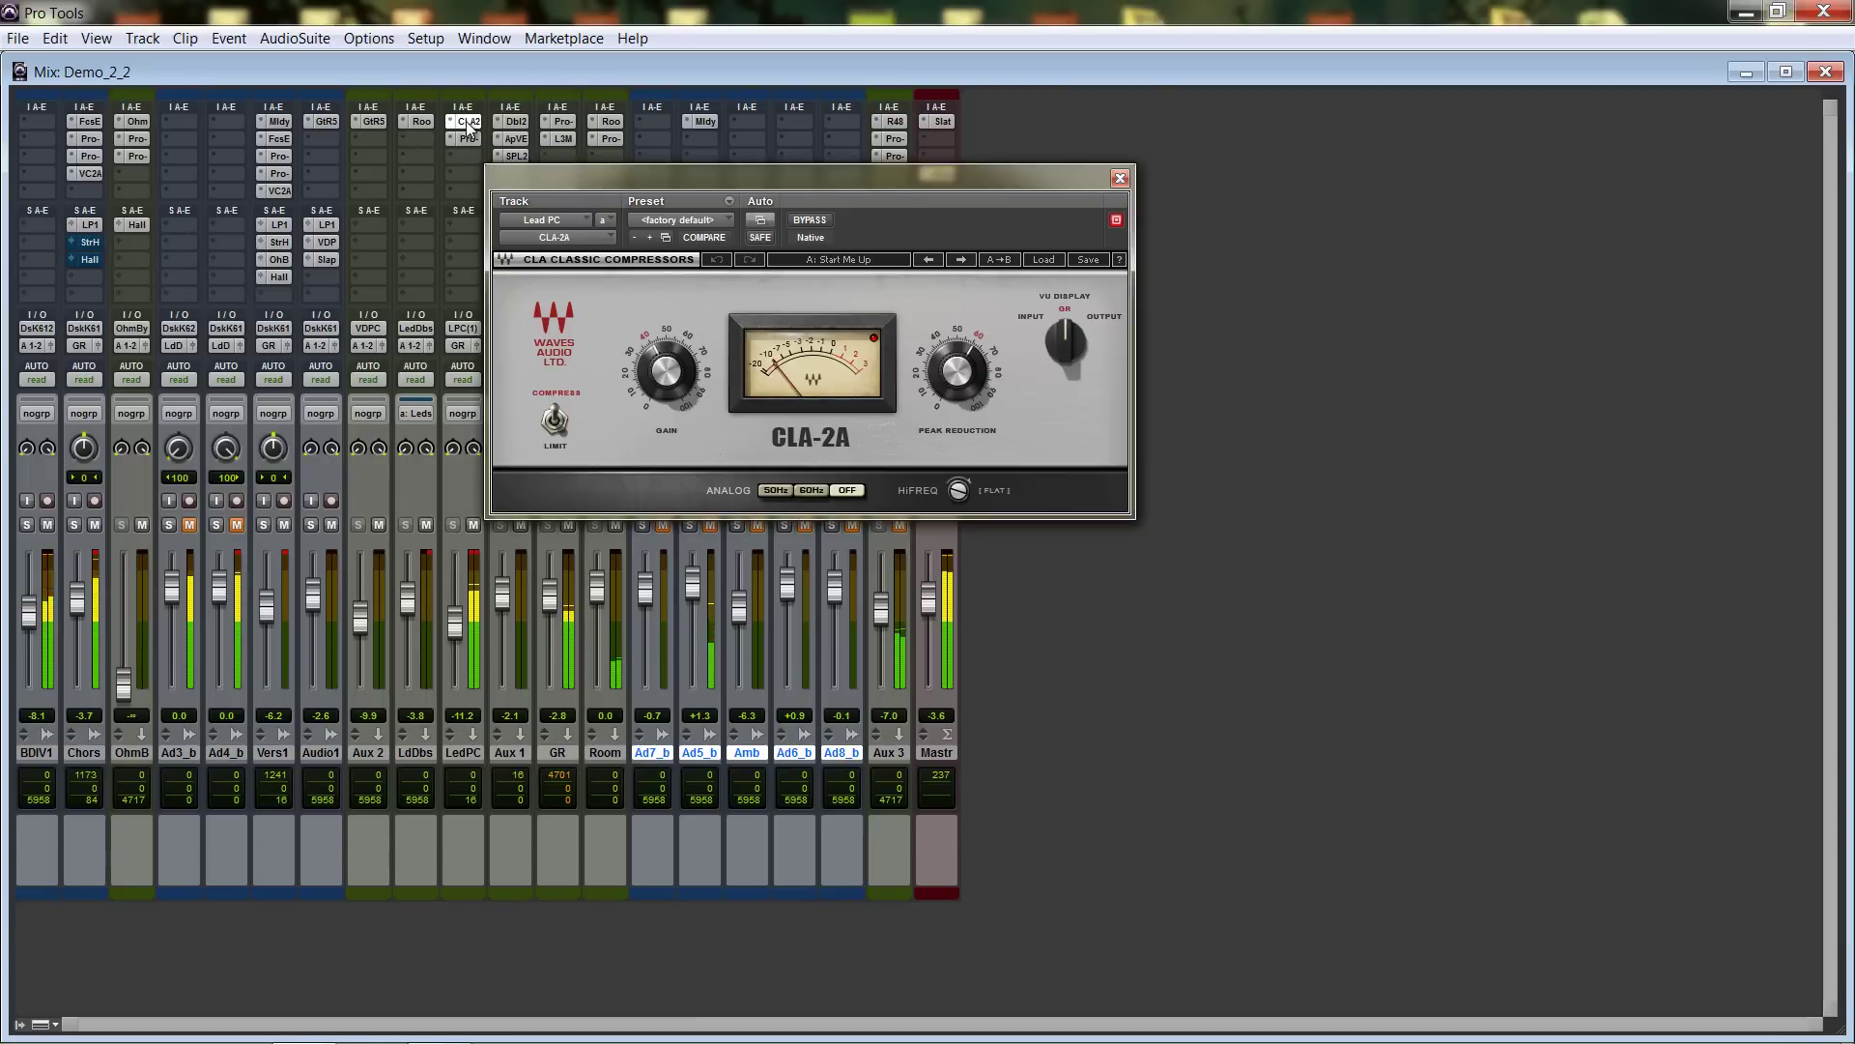
drag(1107, 187, 1342, 164)
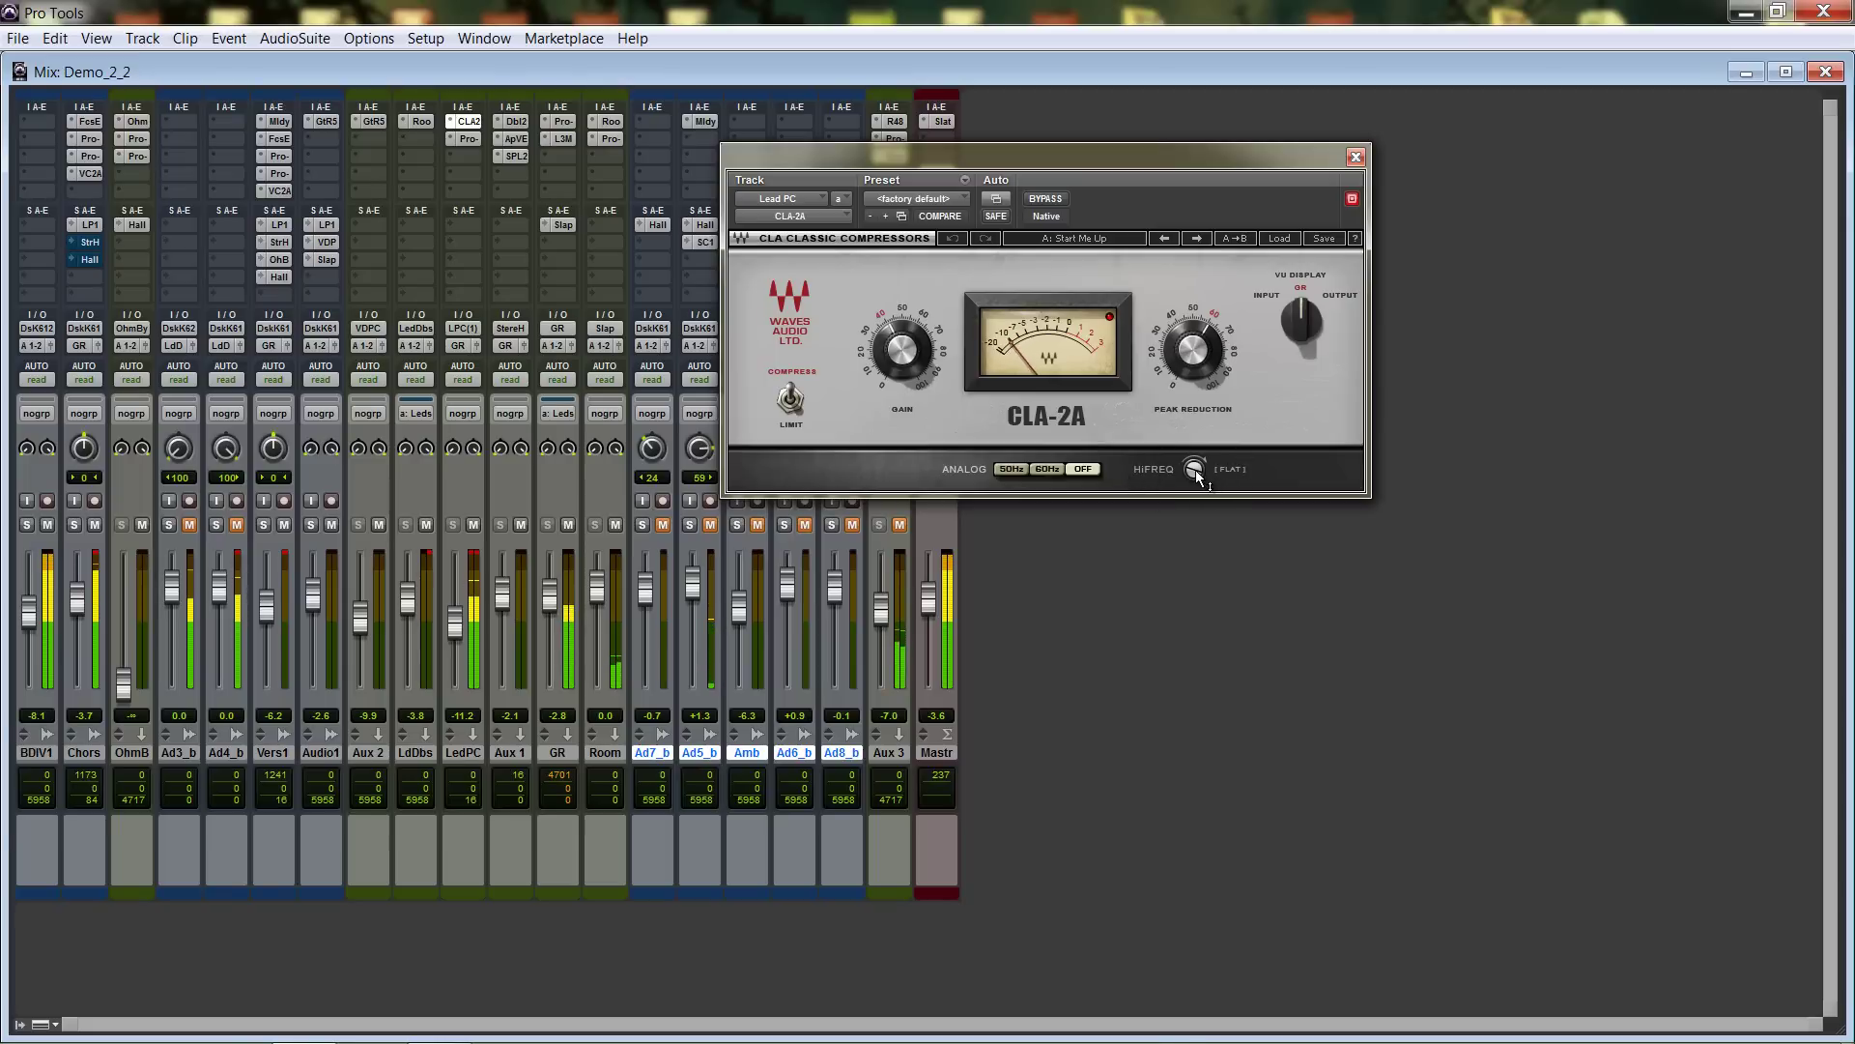
drag(1198, 474, 1243, 142)
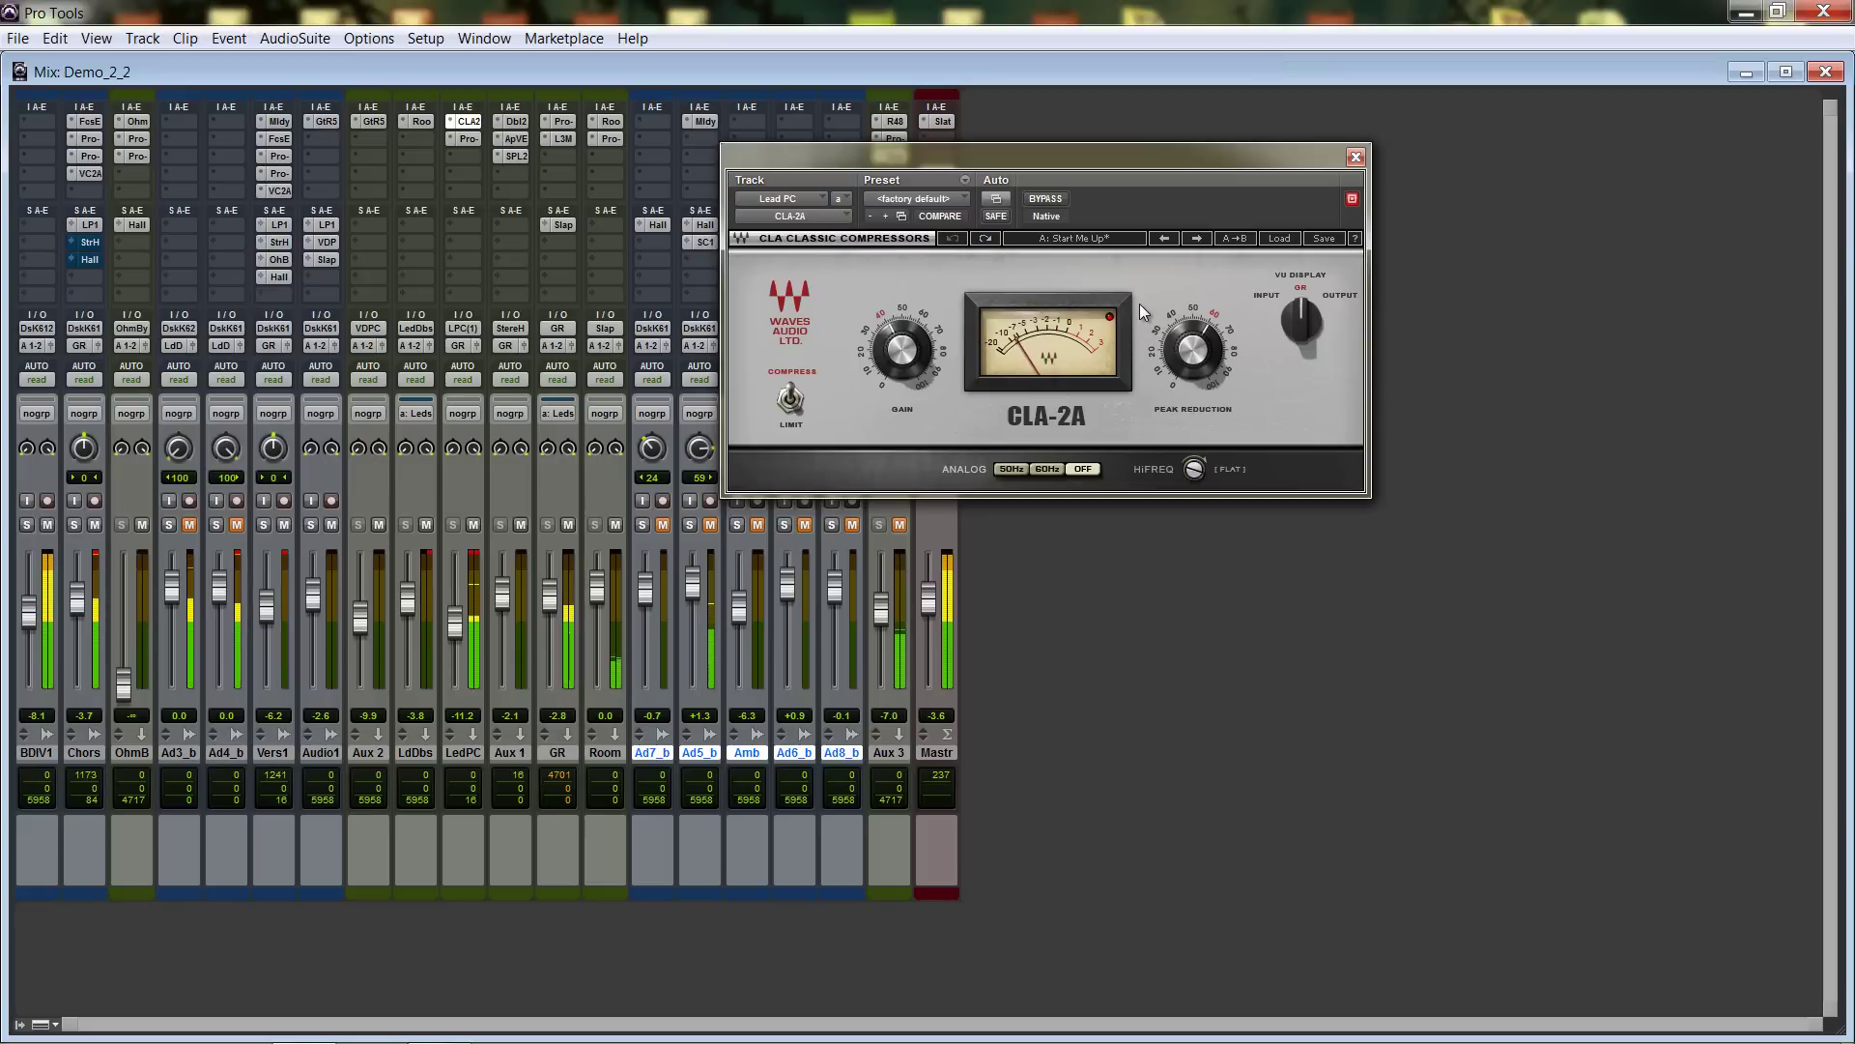
click(1356, 157)
Check the Chorus track's send b, then examine the Doubler2 and Aphex Vintage Exciter settings on the Aux 1 track.
click(89, 258)
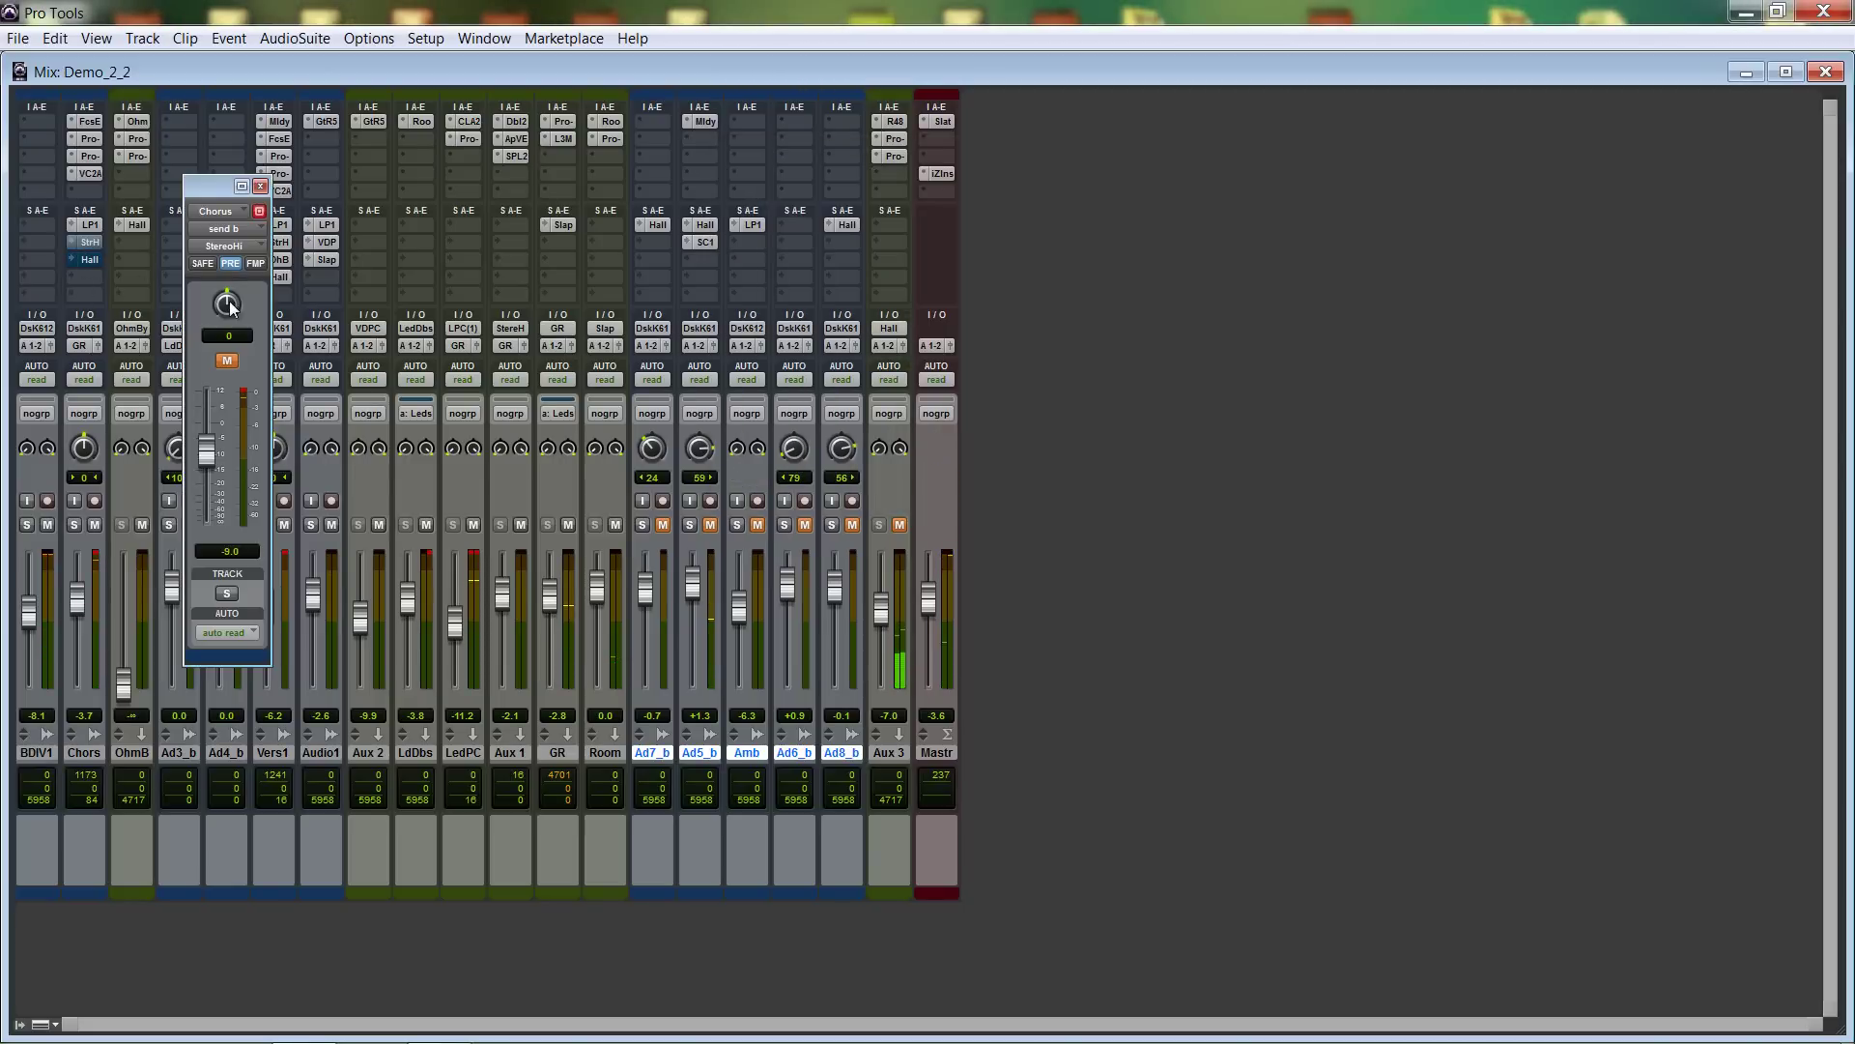
click(260, 186)
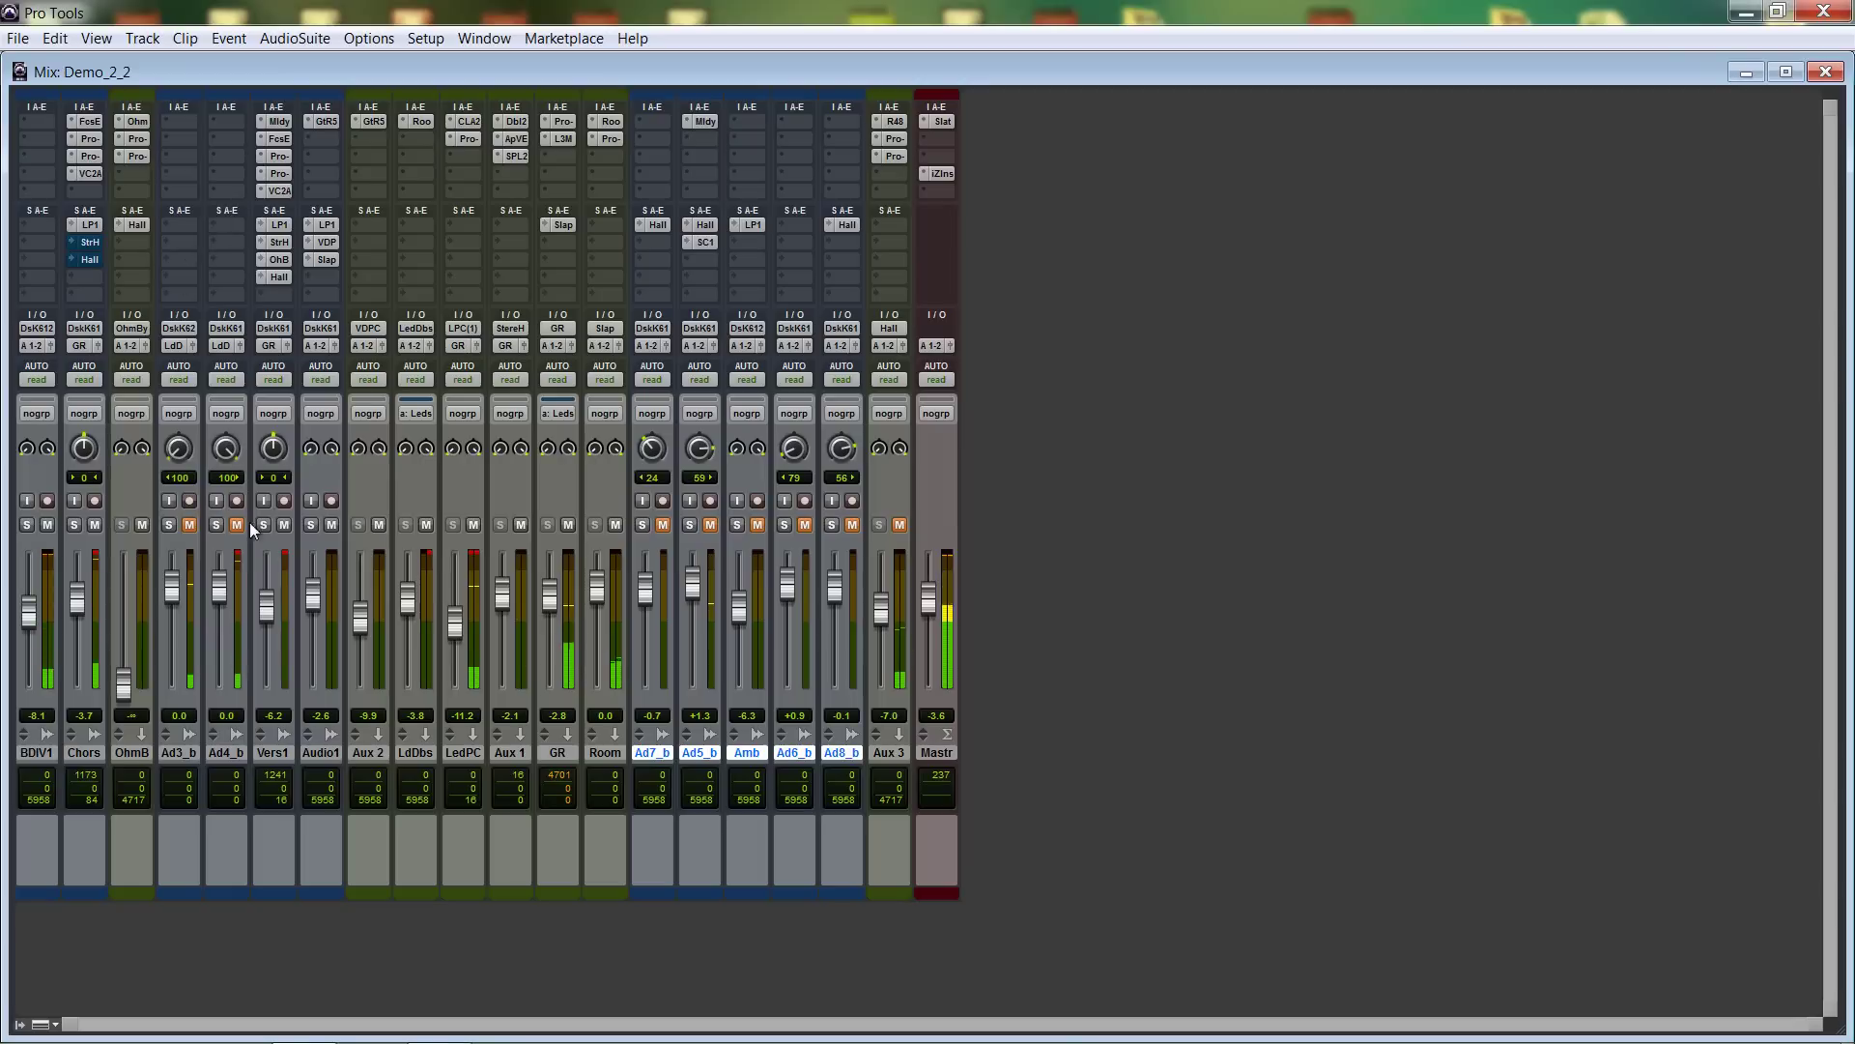
click(515, 121)
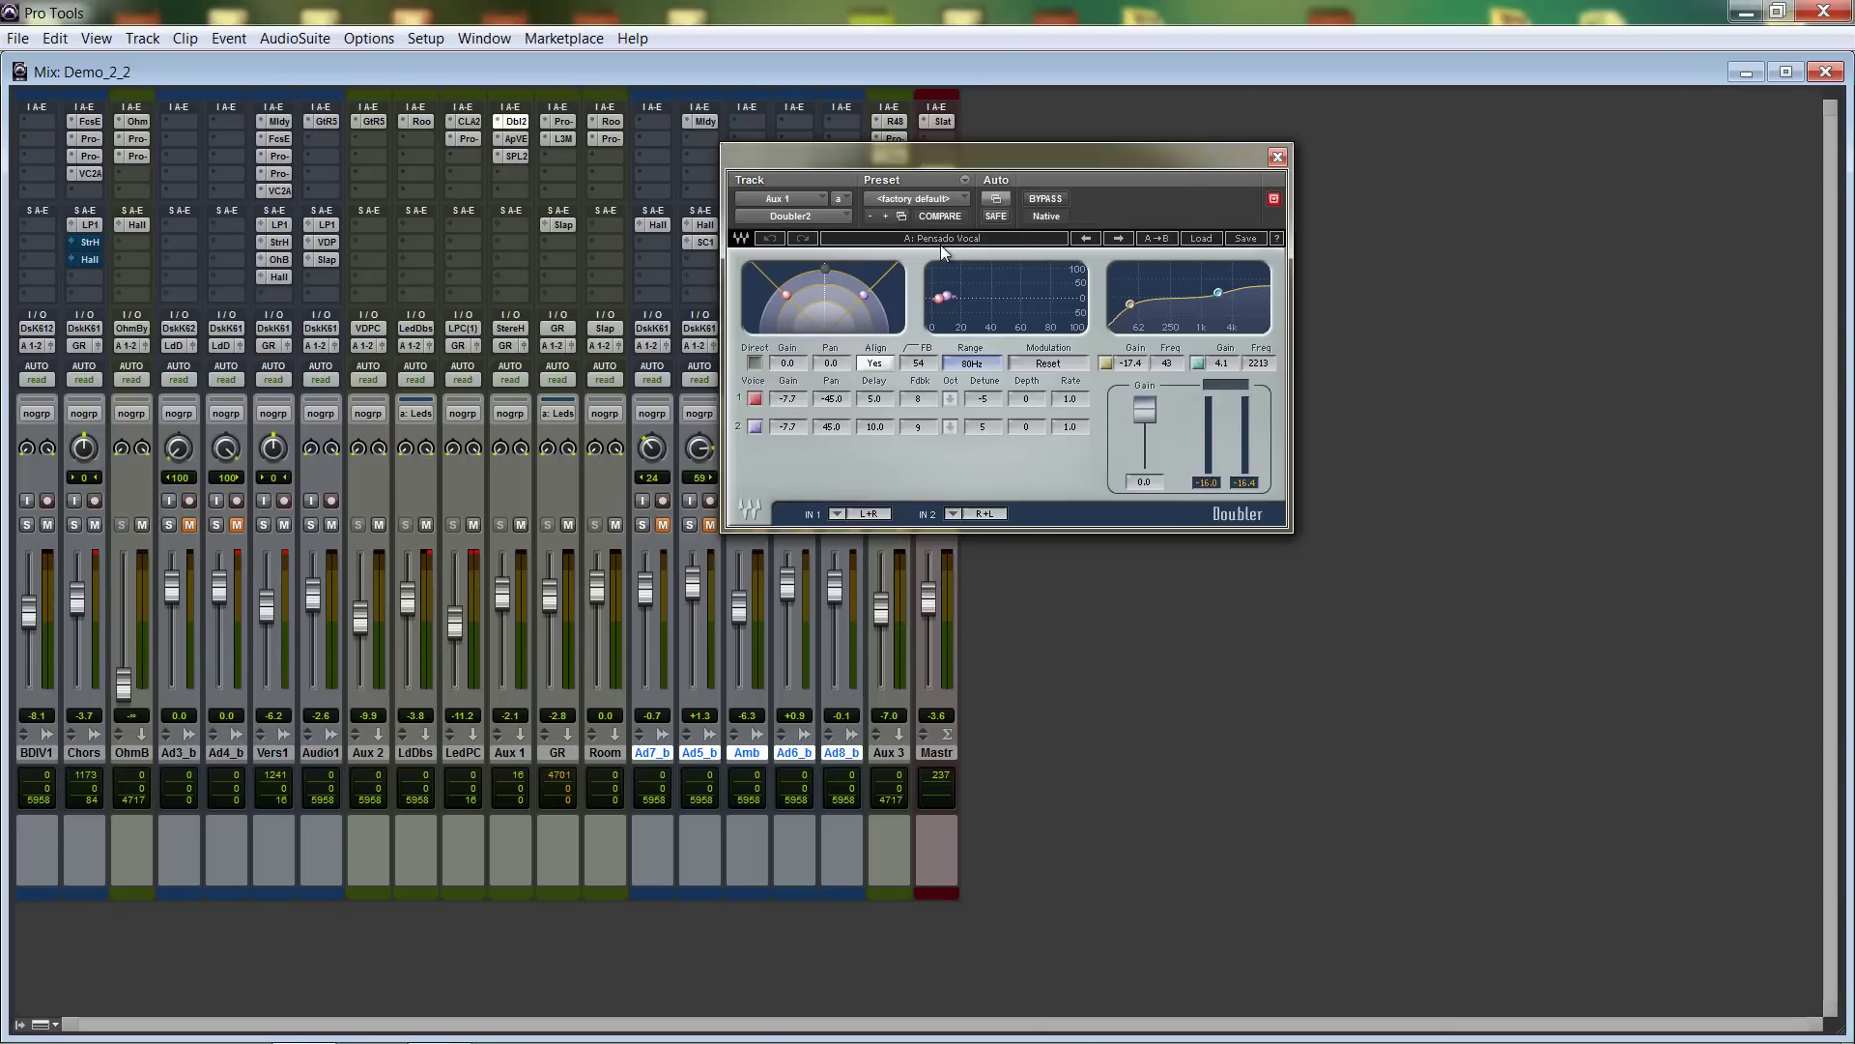
click(515, 139)
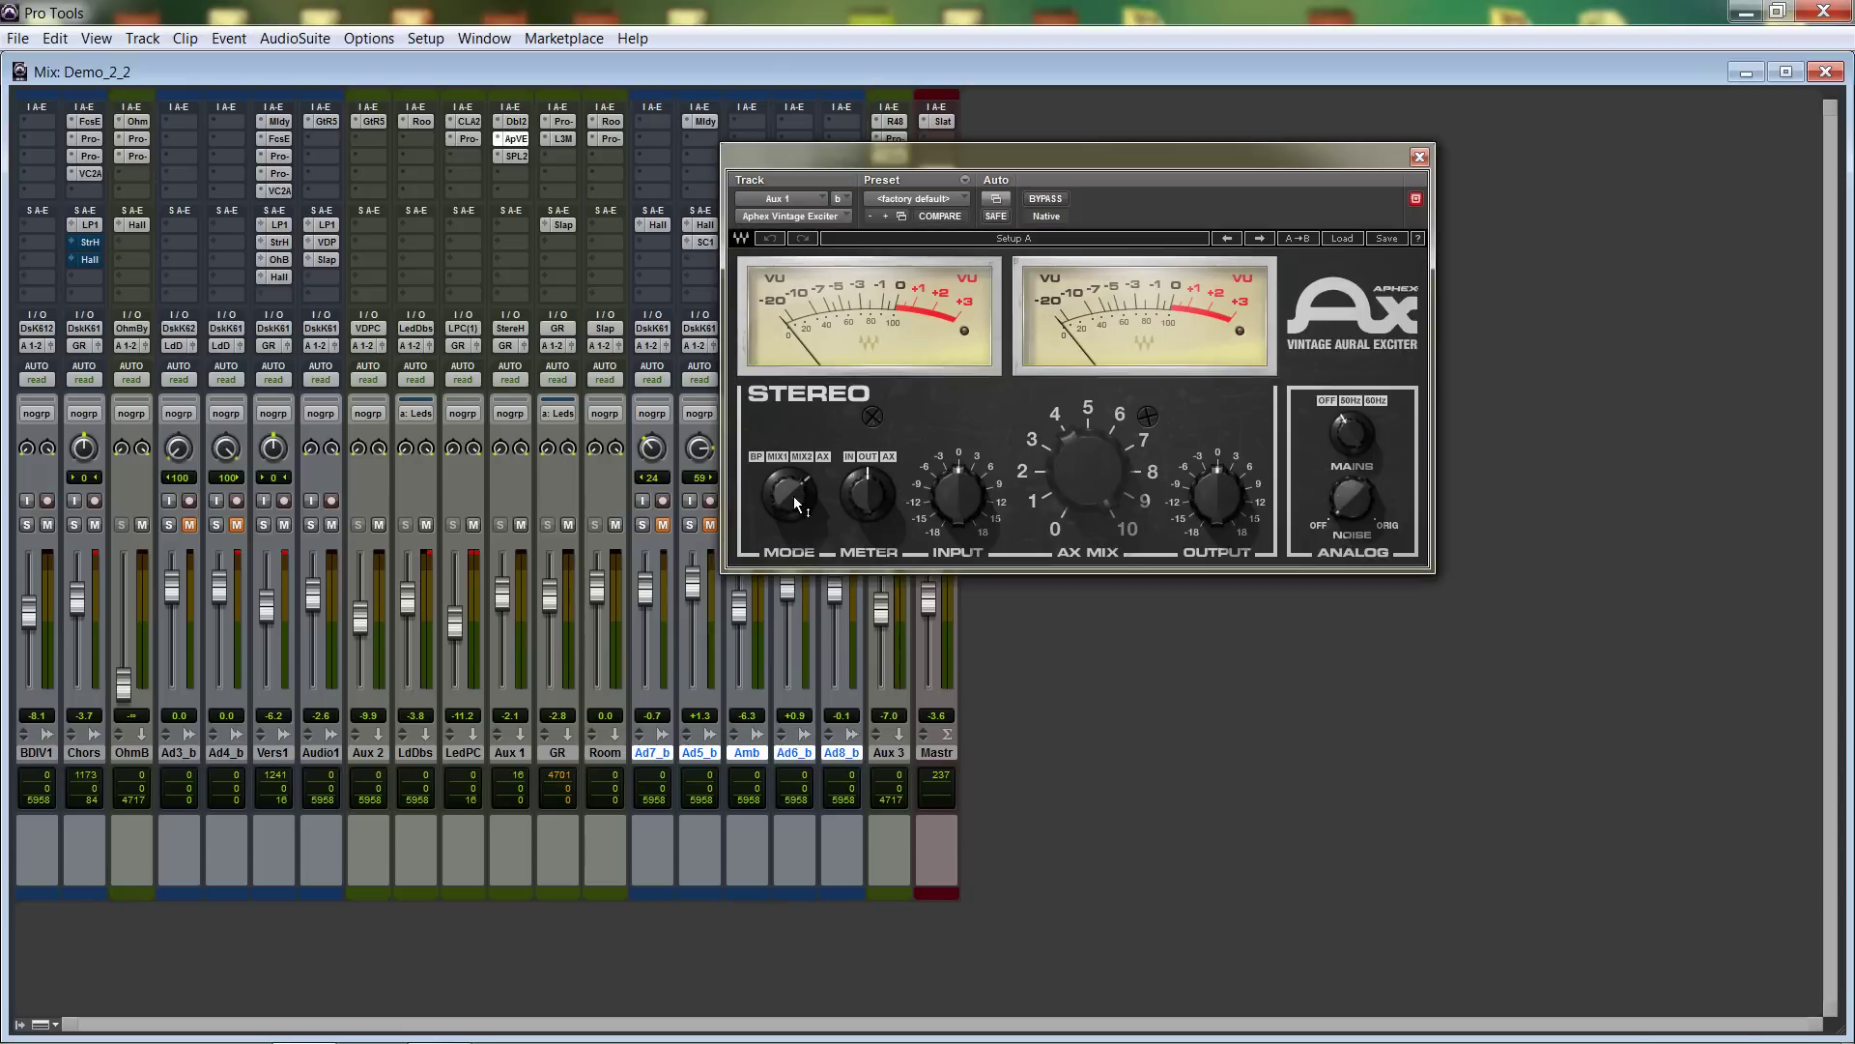
Open the SPL Vitalizer on Aux 1 and compare the Chorus track's send b muted and unmuted.
click(517, 157)
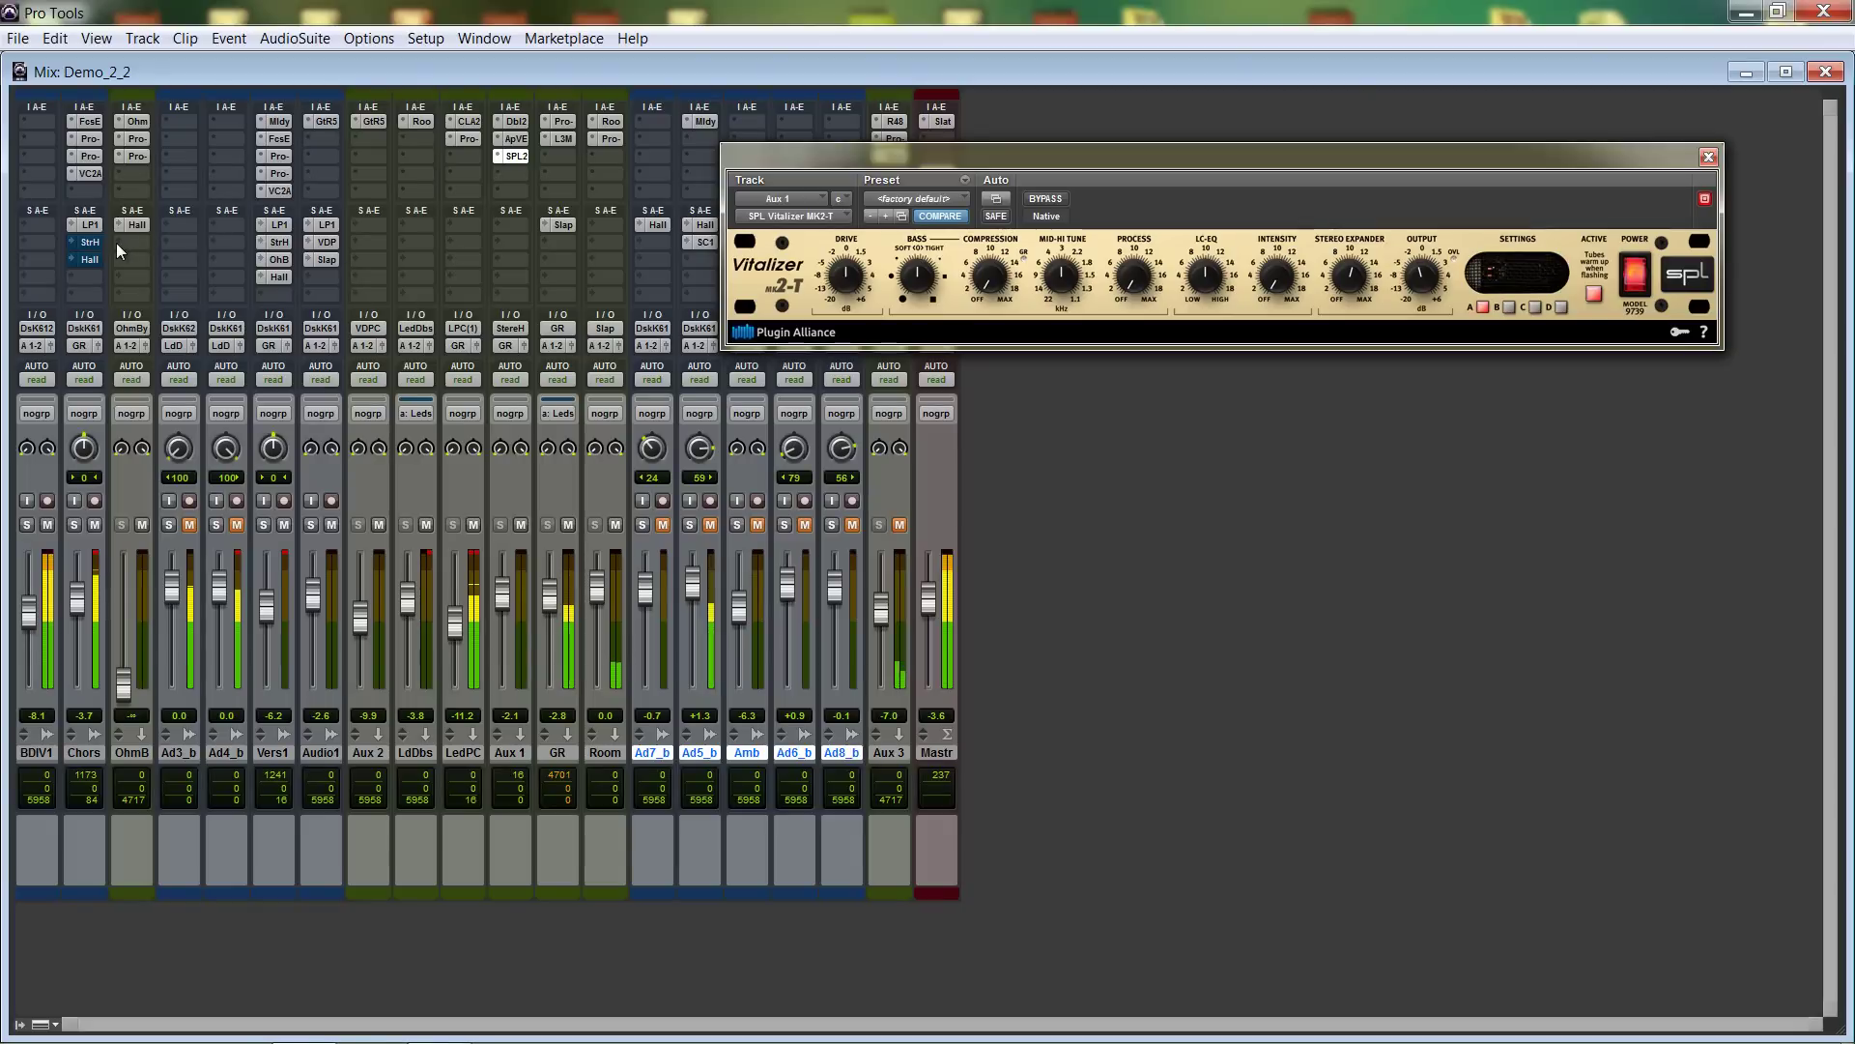
click(89, 241)
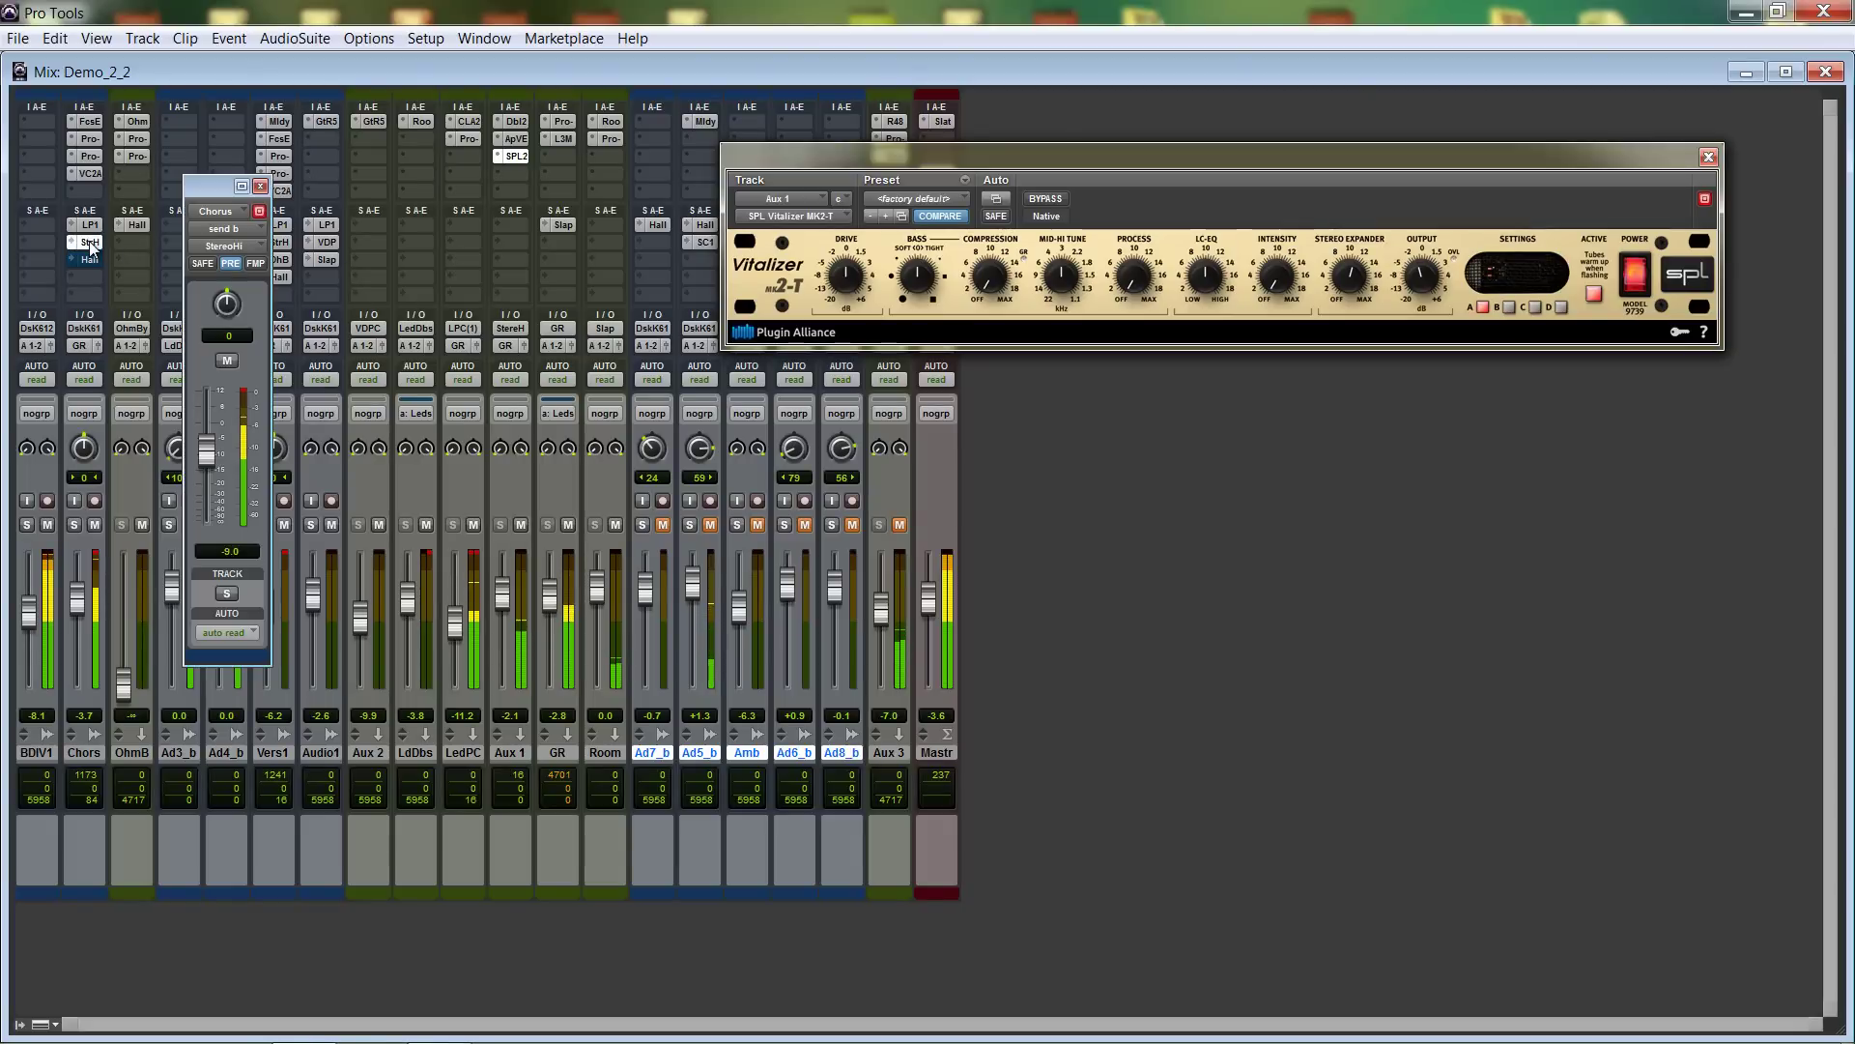
drag(212, 188, 573, 141)
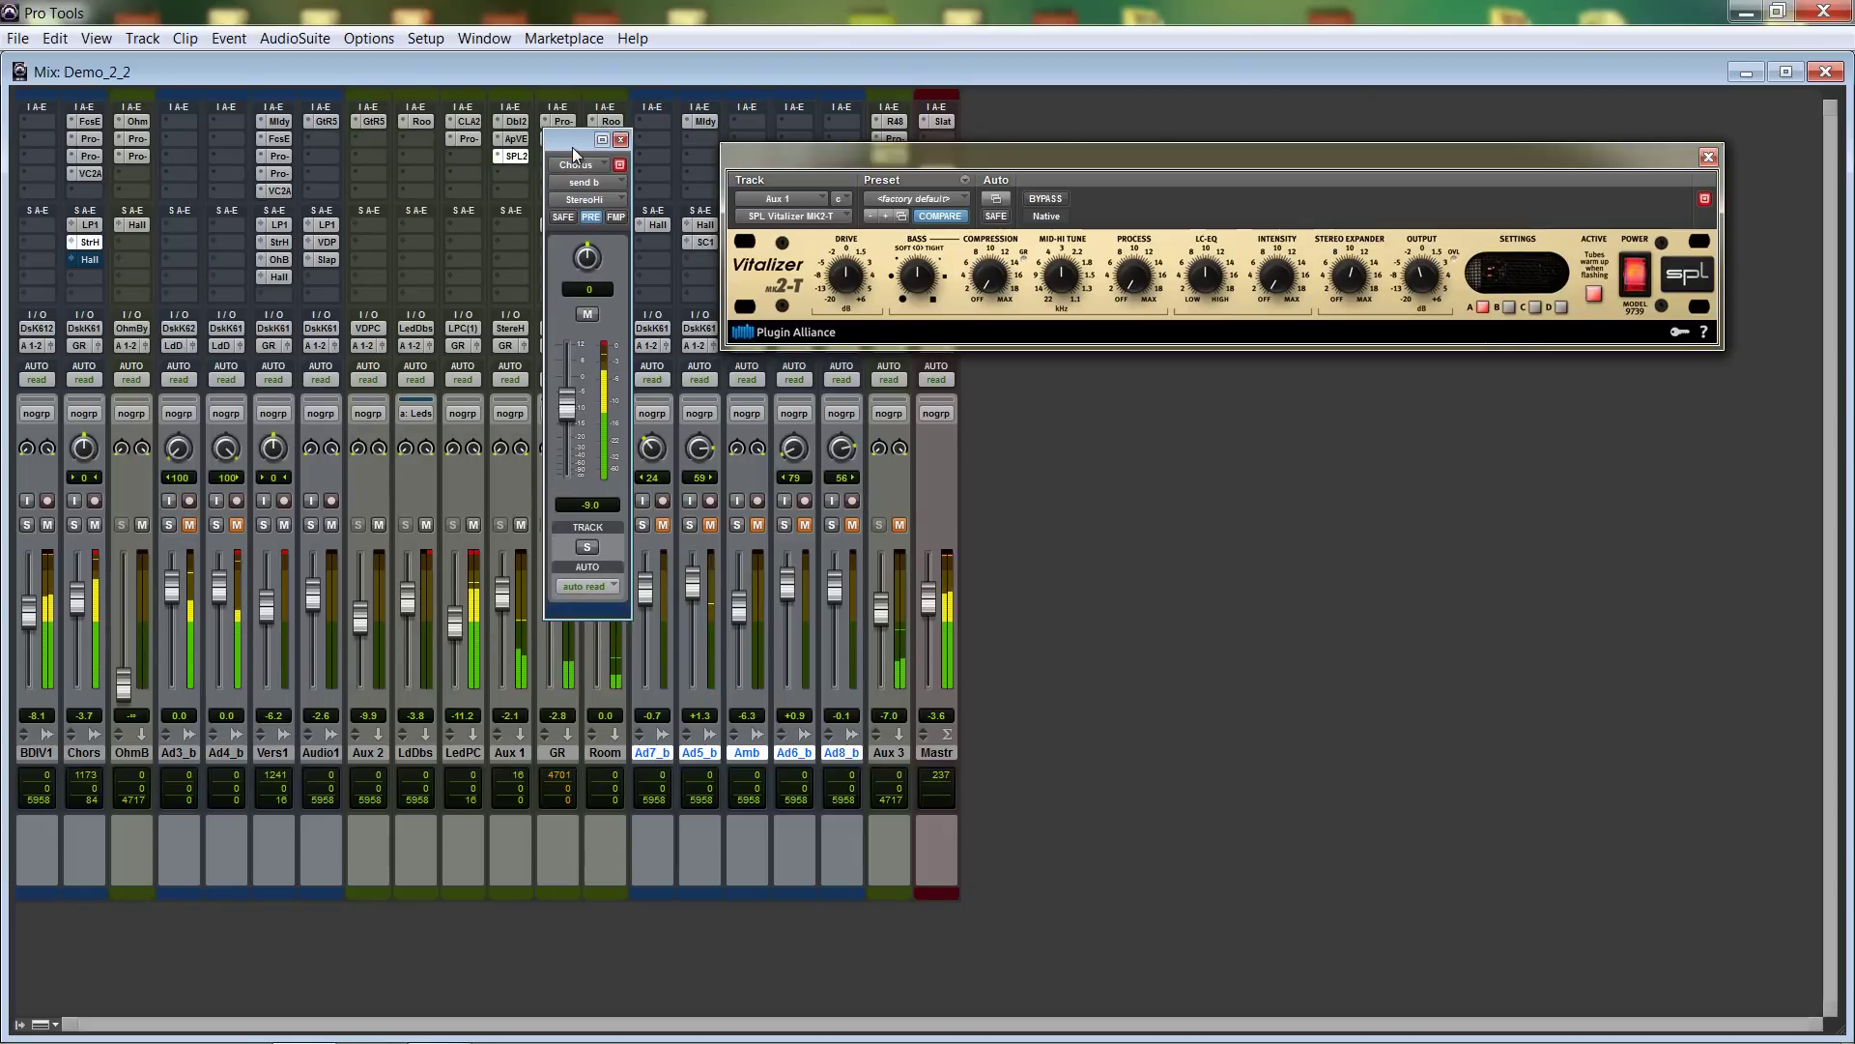
click(586, 315)
click(587, 315)
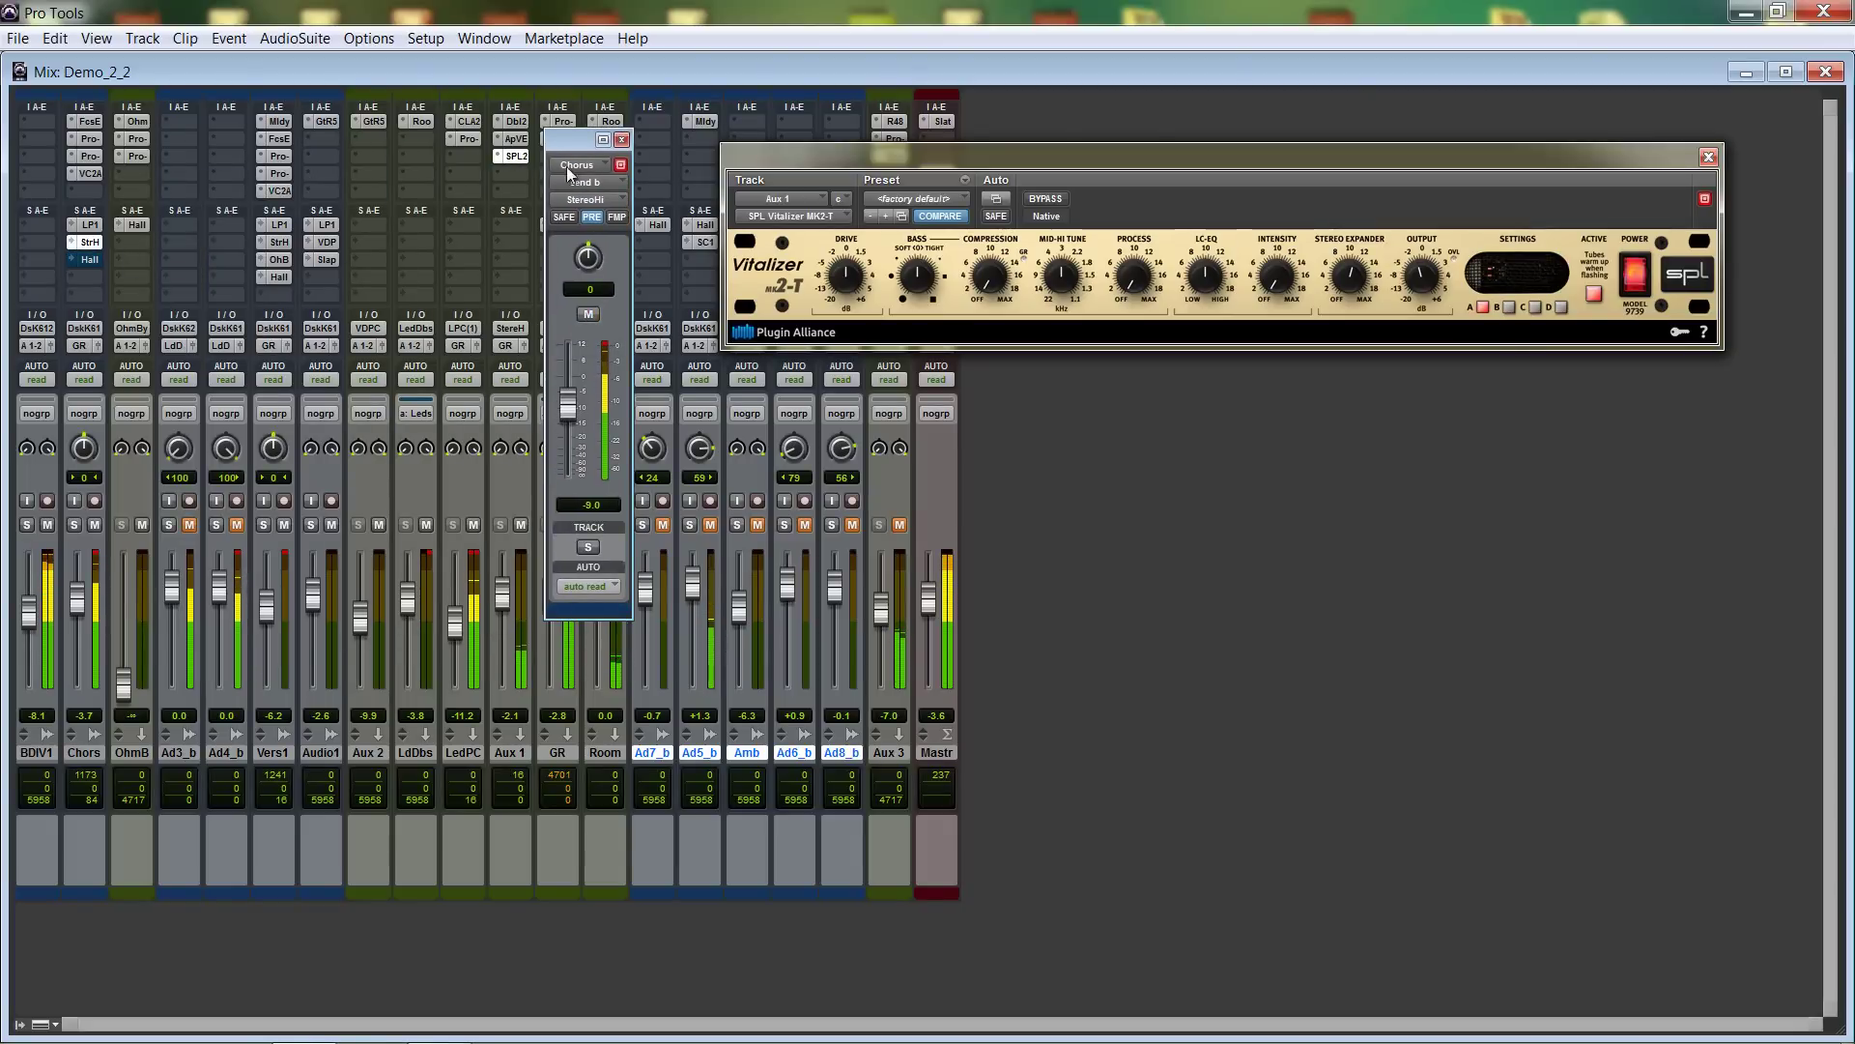
Audition the stereo effect with the Aux 1 fader temporarily raised to +7.9 dB and close the send b window.
drag(570, 140, 825, 152)
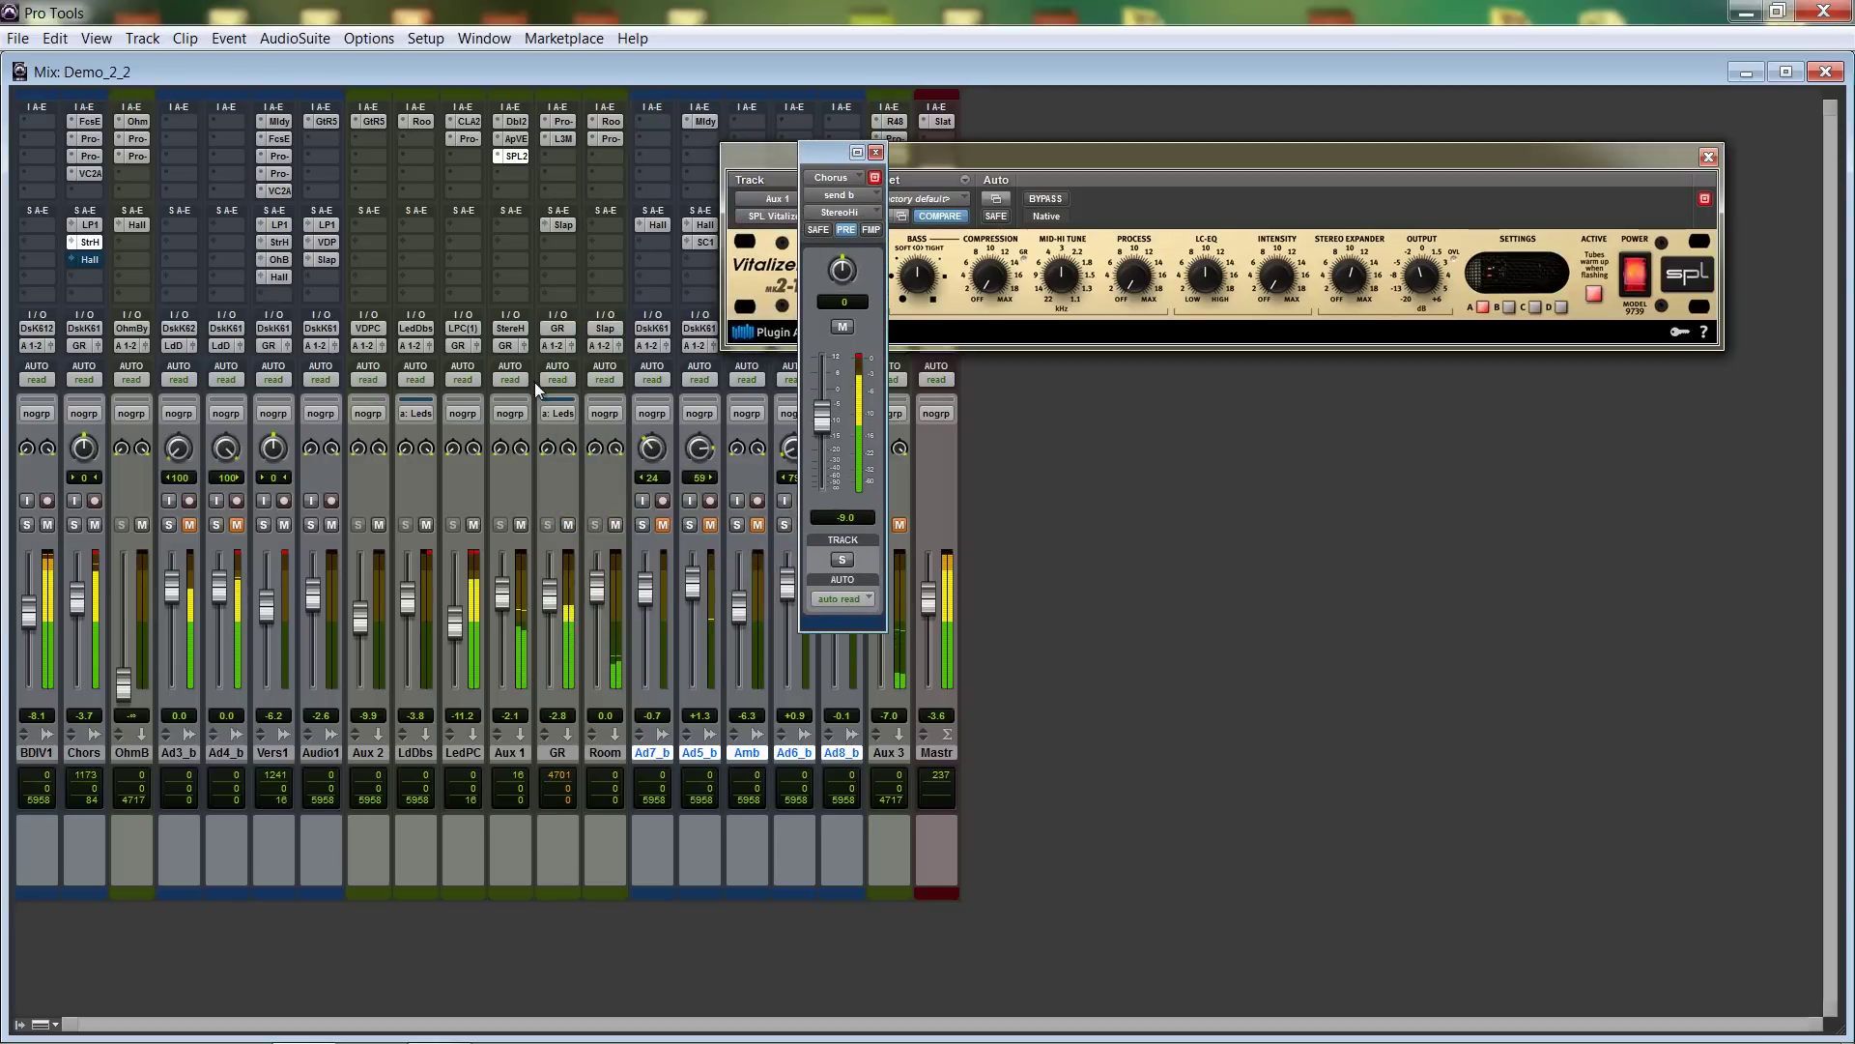
drag(508, 601, 510, 562)
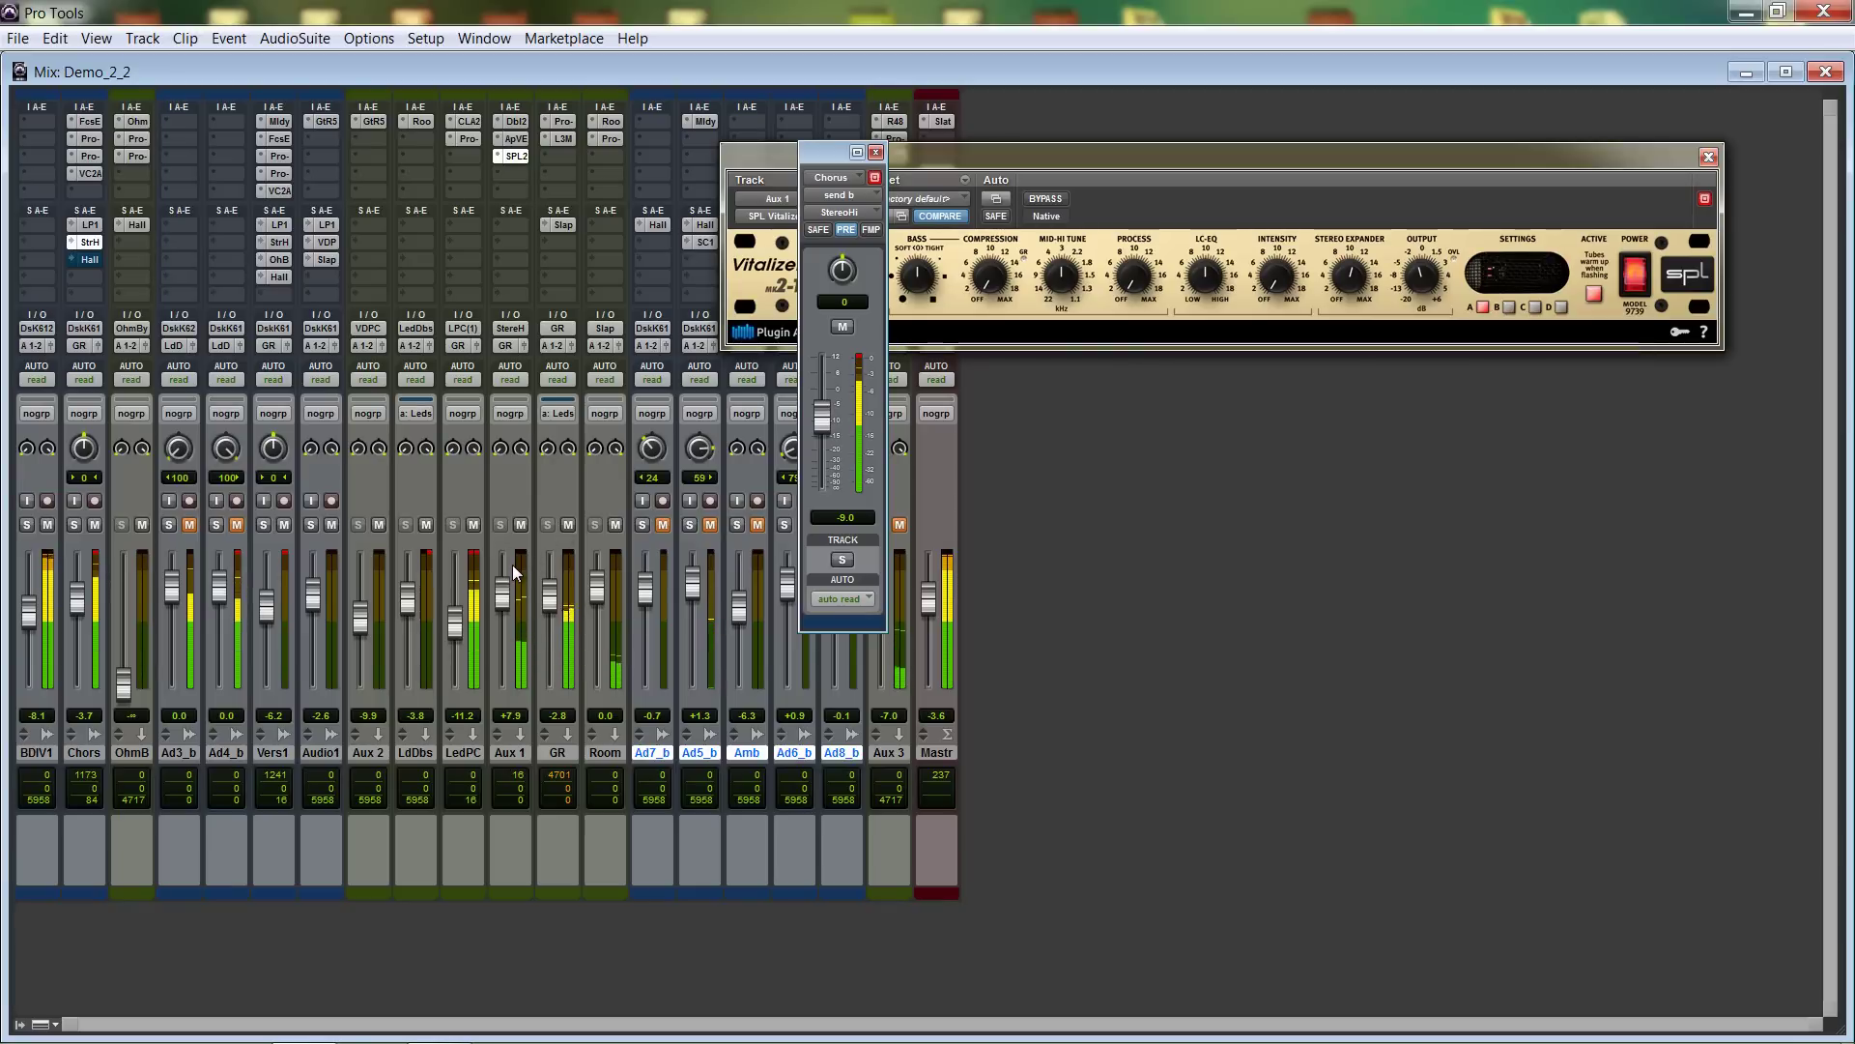
click(877, 153)
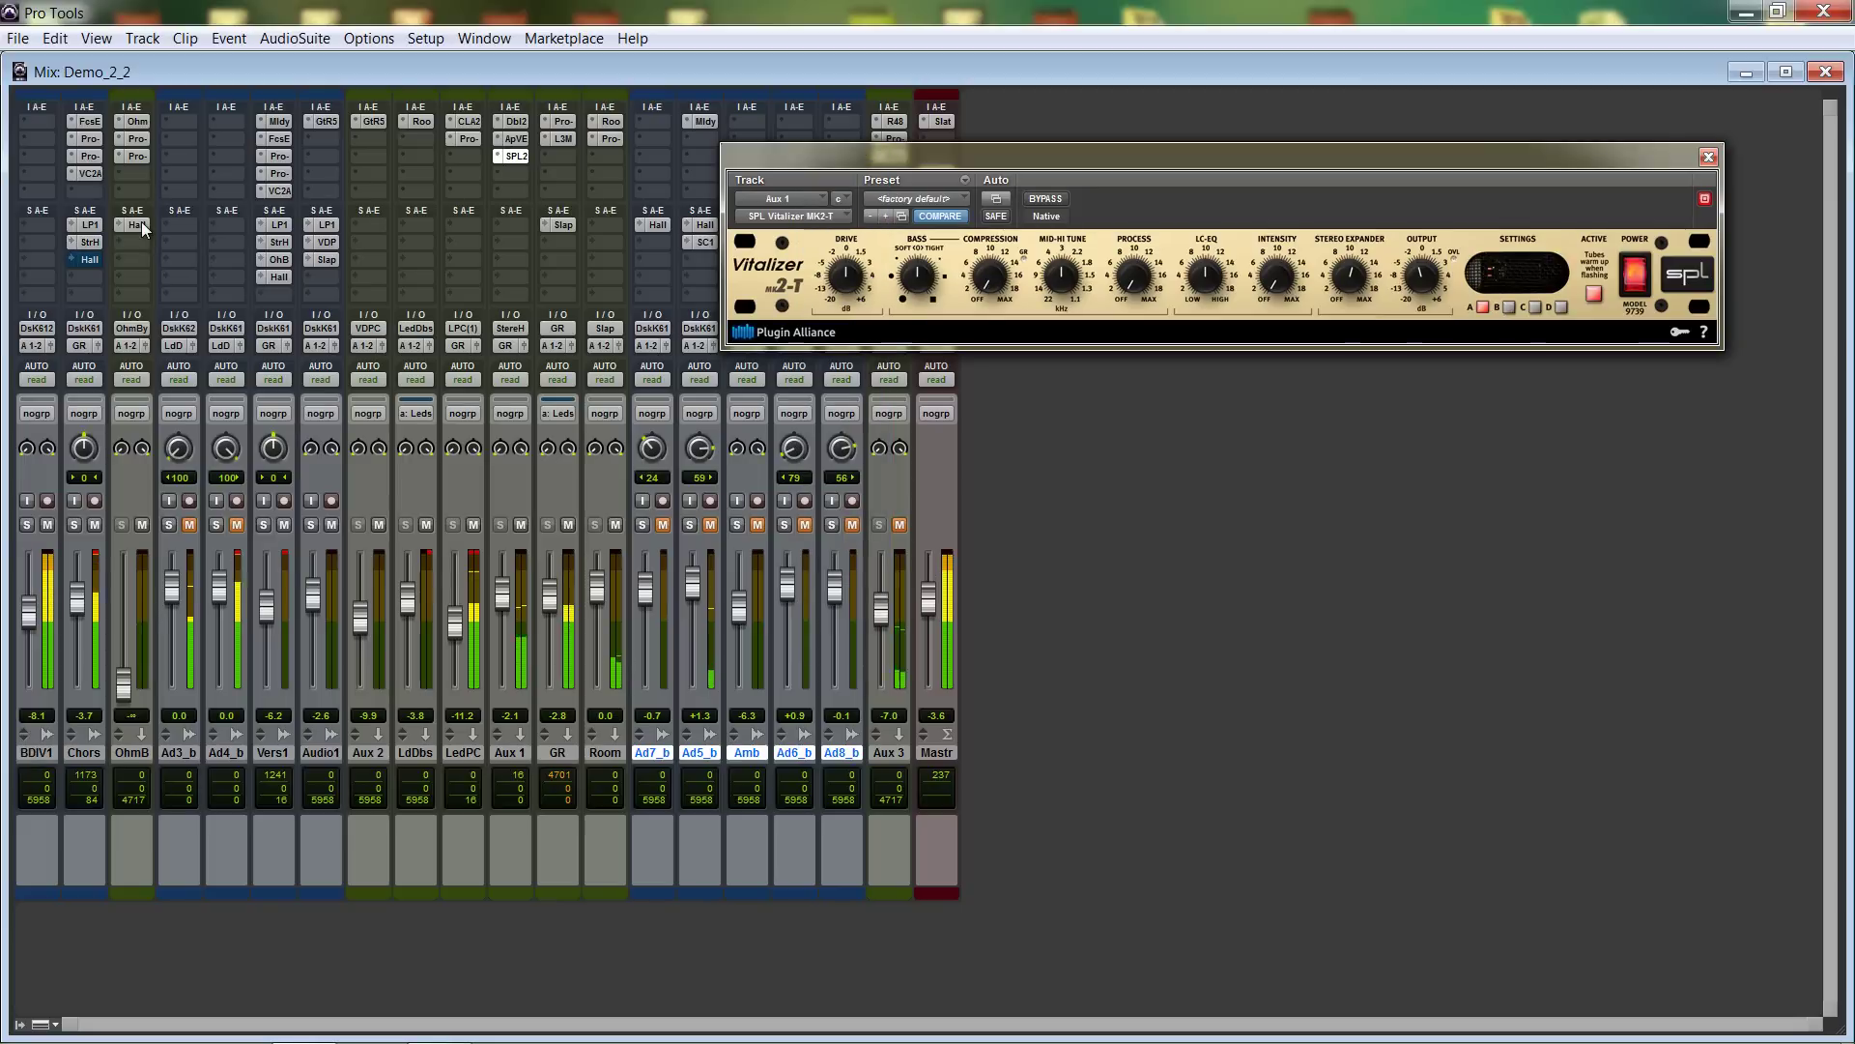
Close the SPL Vitalizer, unmute the Chorus track's send c to Hall during playback and close the send window.
click(90, 259)
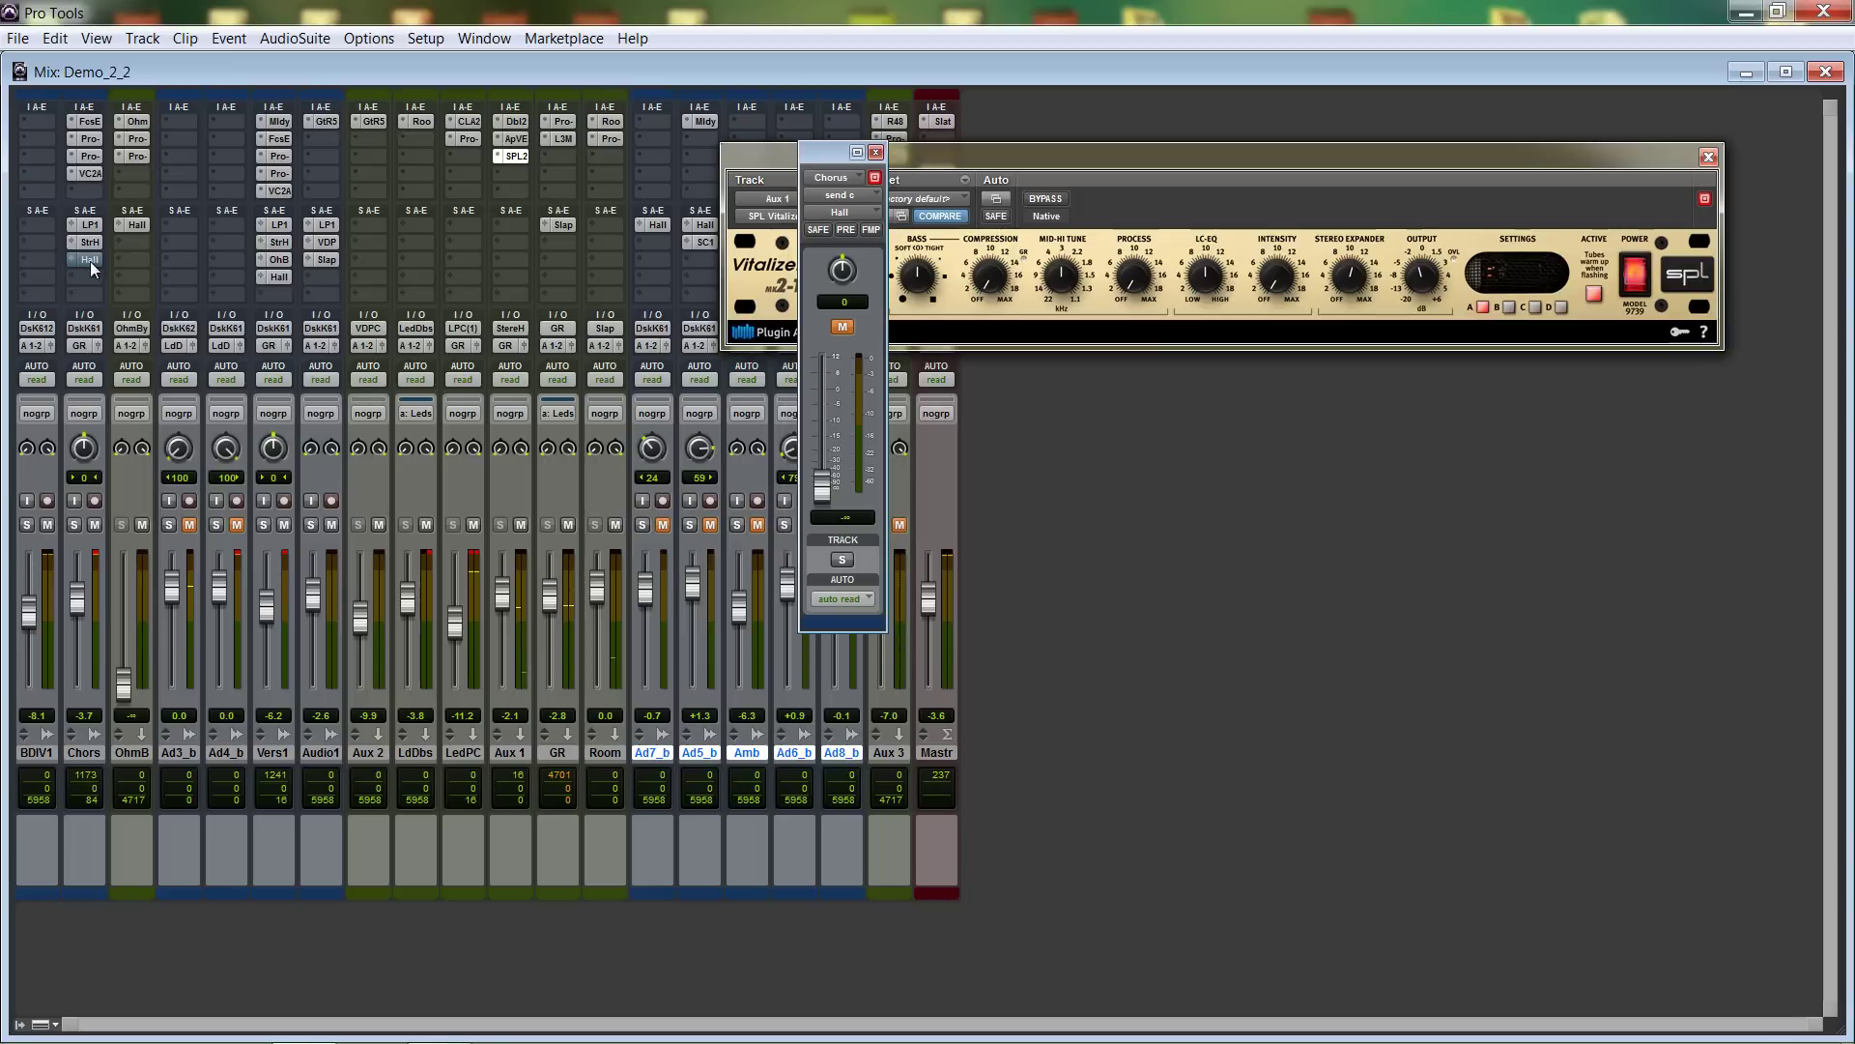
click(1708, 157)
drag(836, 152, 1200, 100)
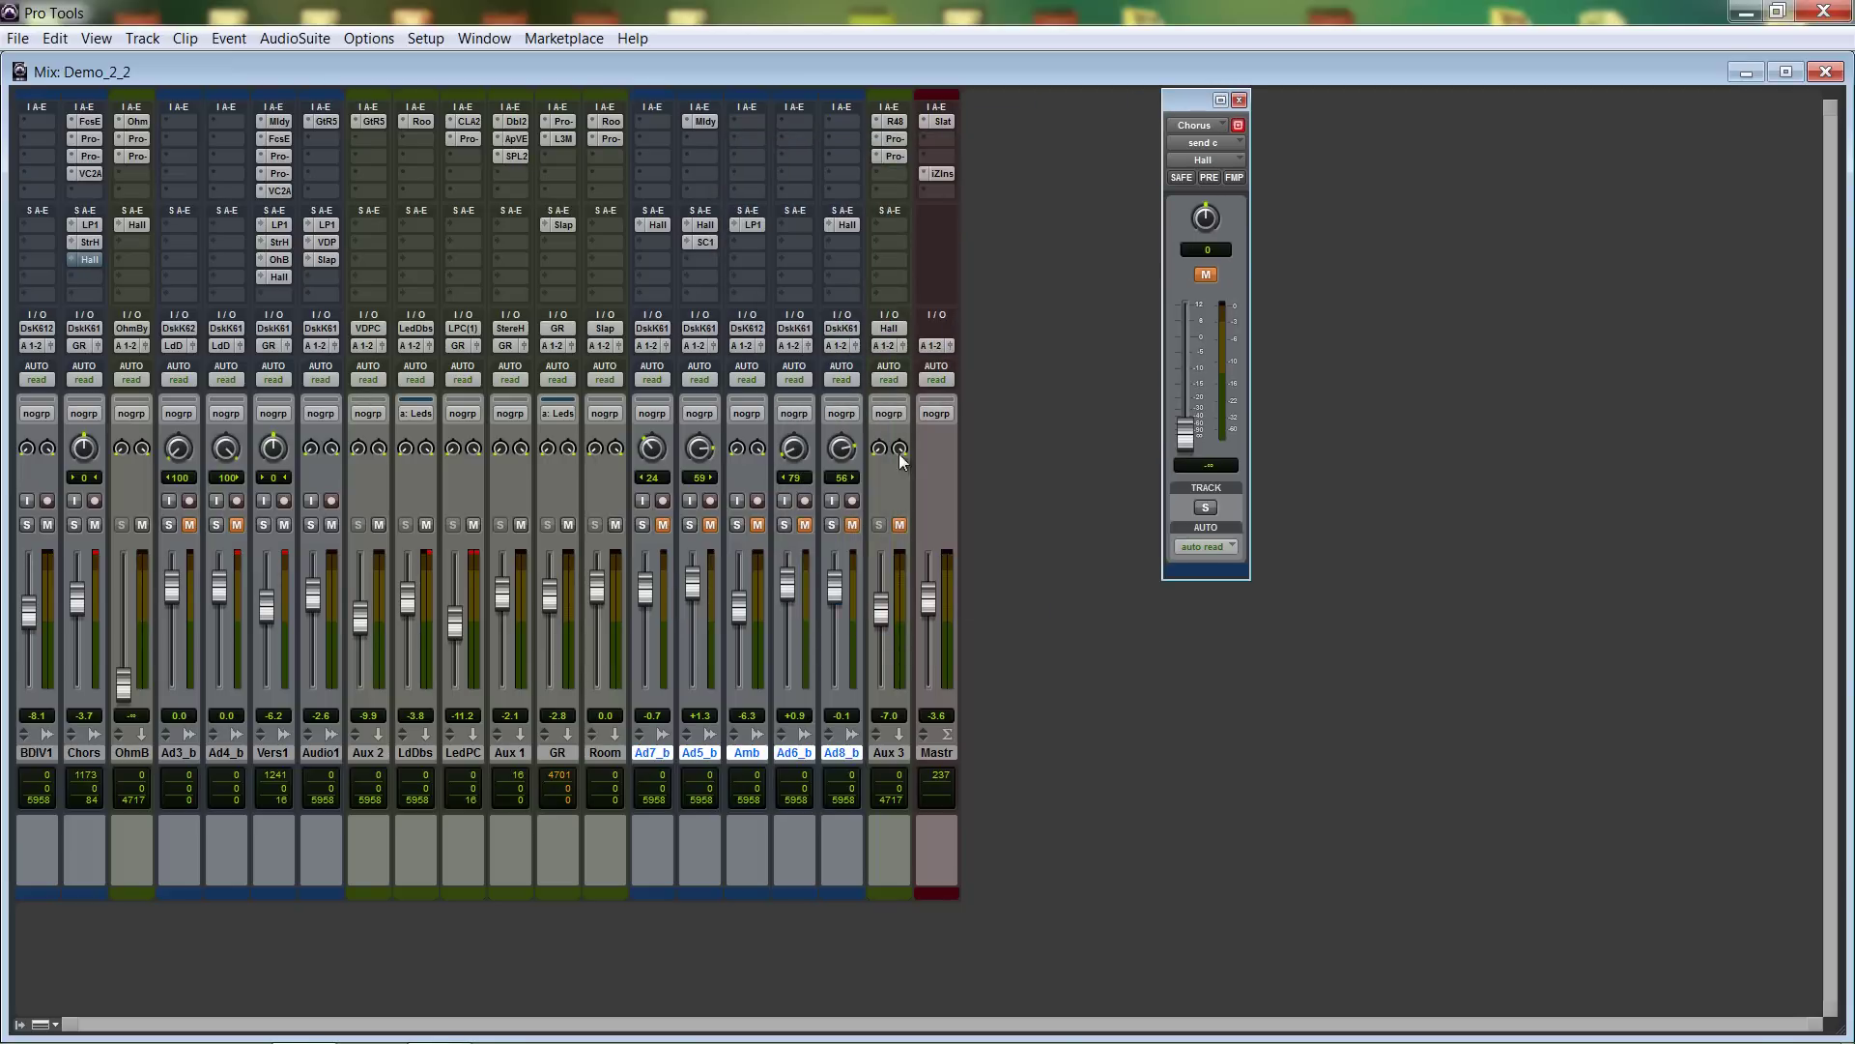
click(1206, 274)
key(space)
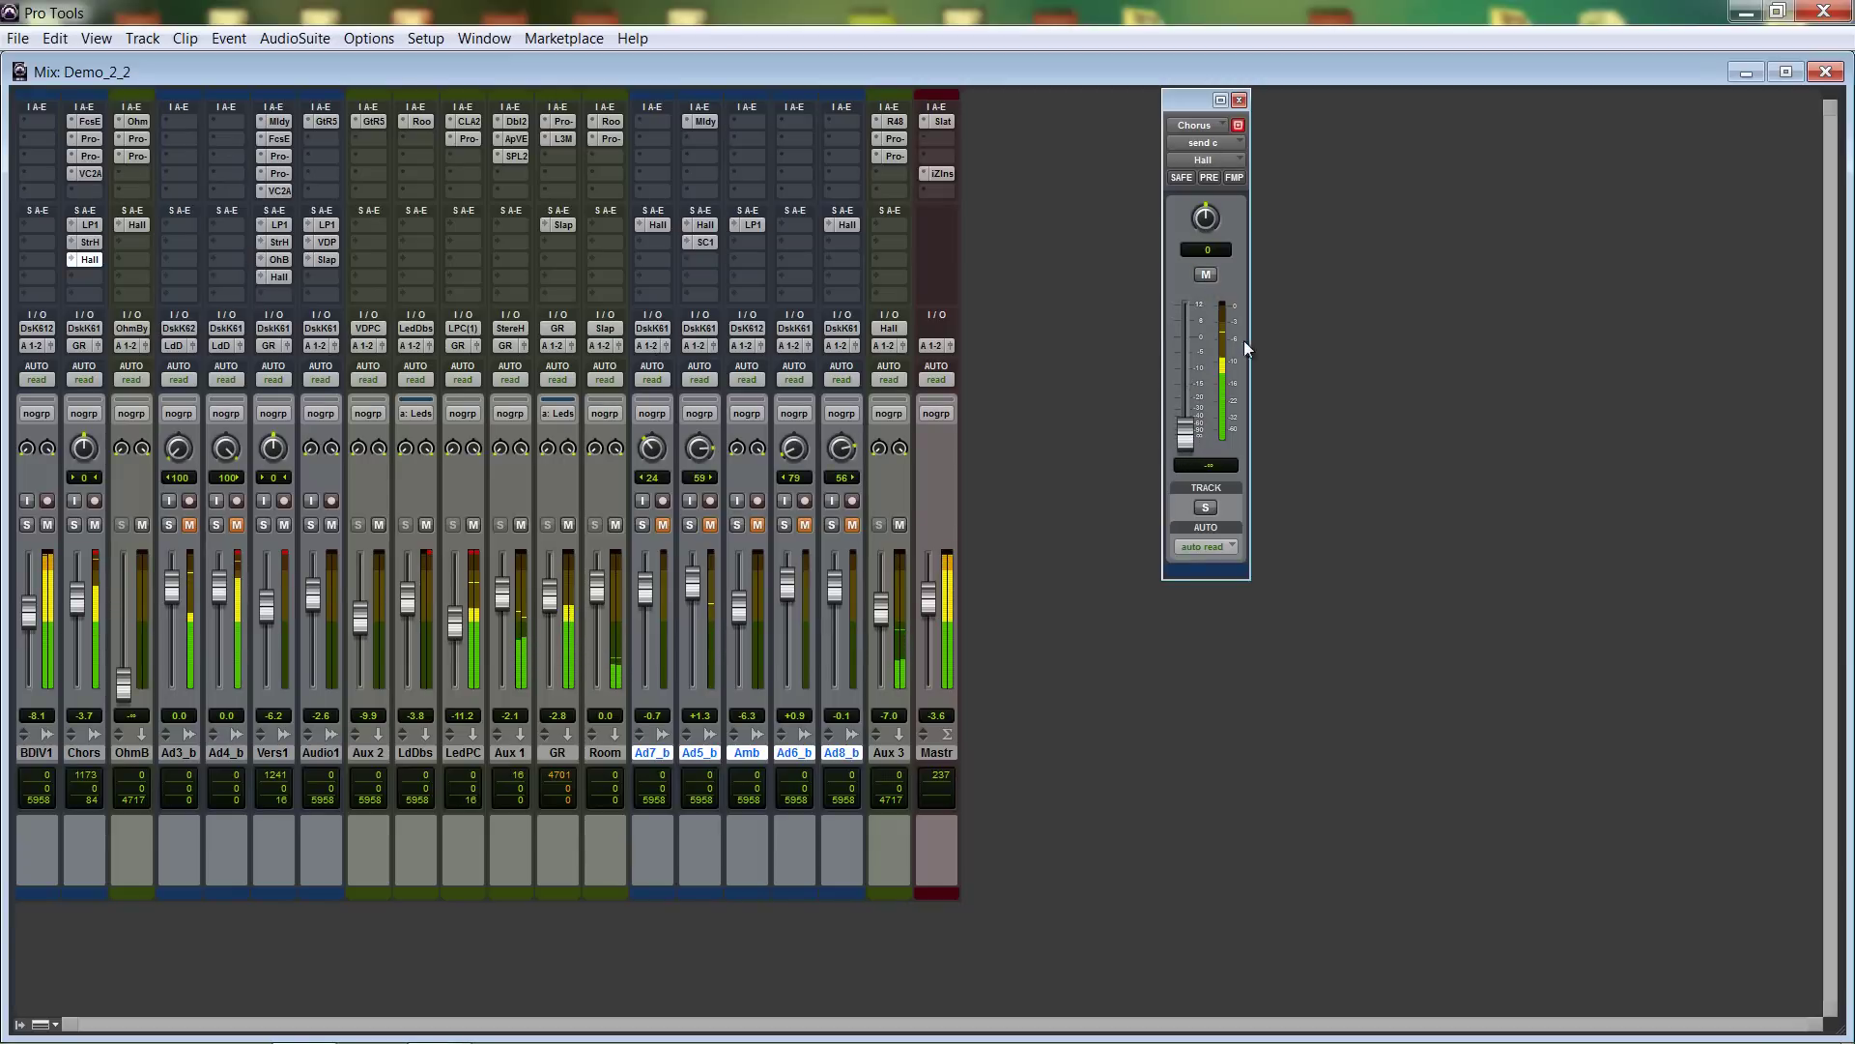
click(1240, 101)
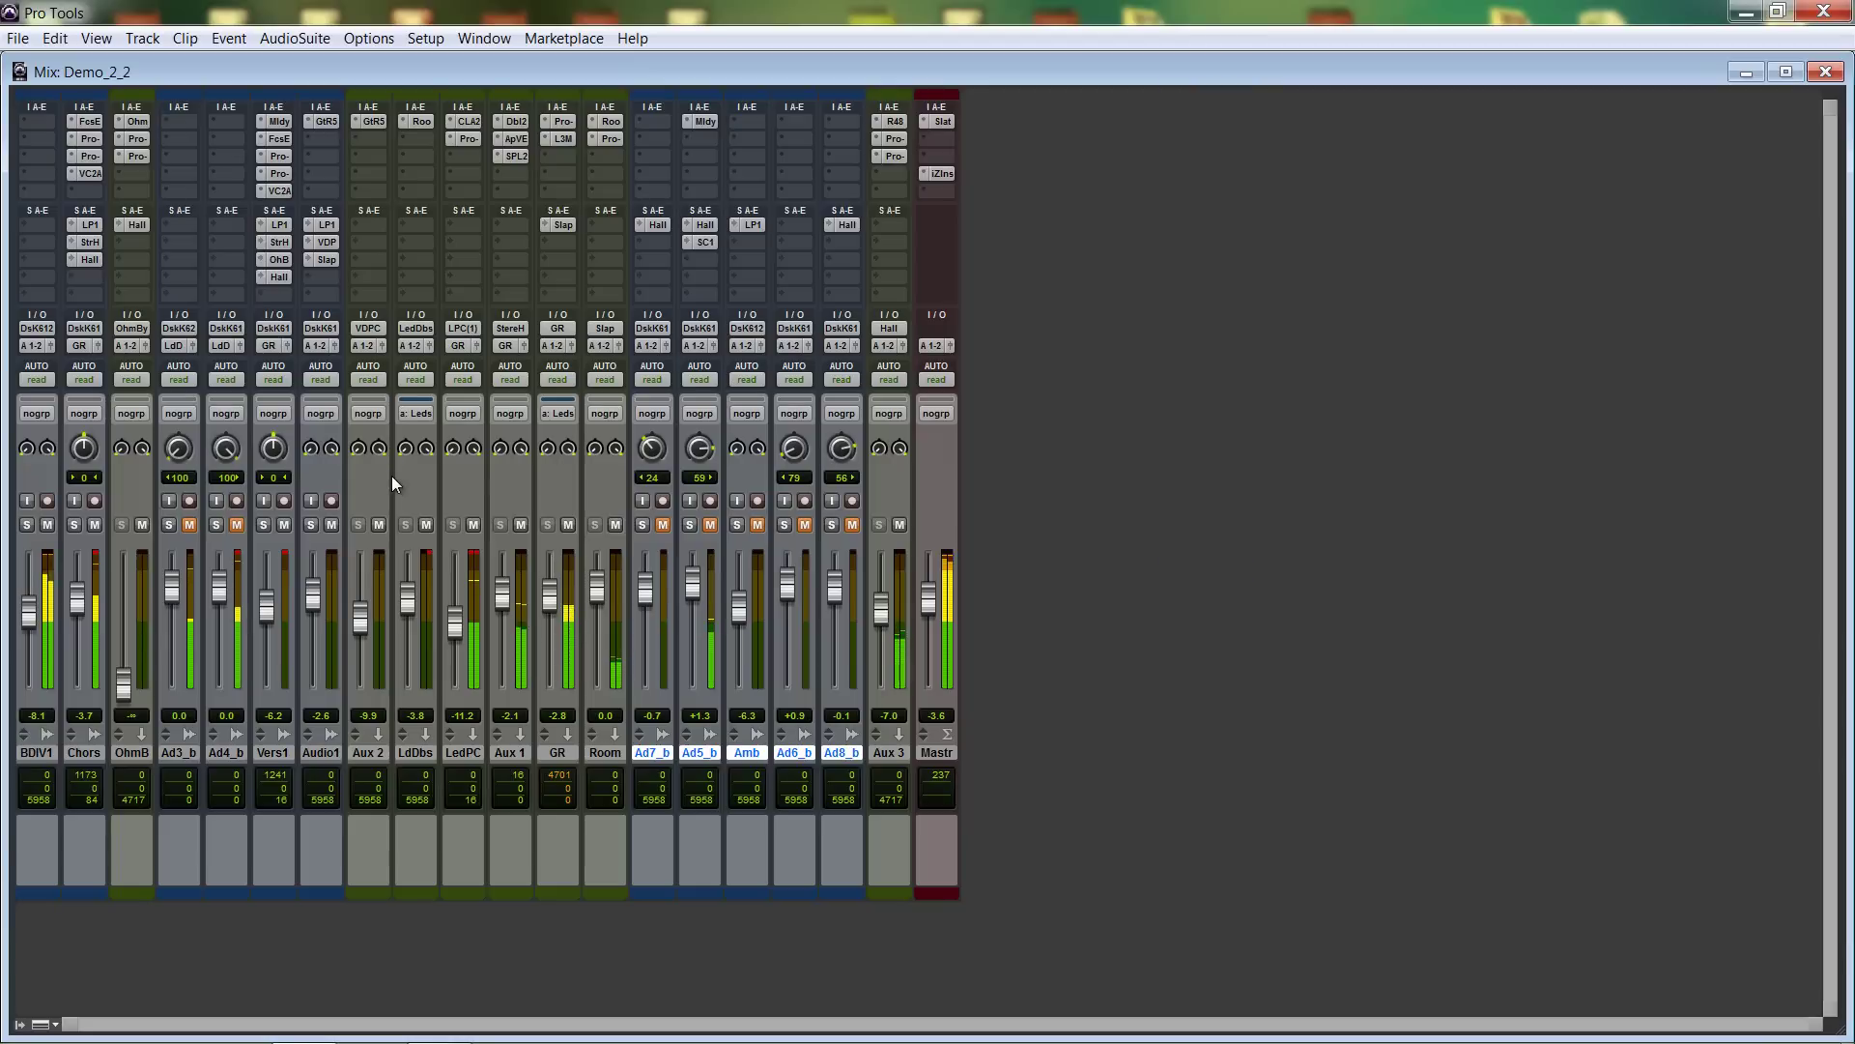
Unmute Ad3_b and Ad4_b, then compare the Lead Dubs track's ValhallaRoom bypassed and active and close it.
click(189, 524)
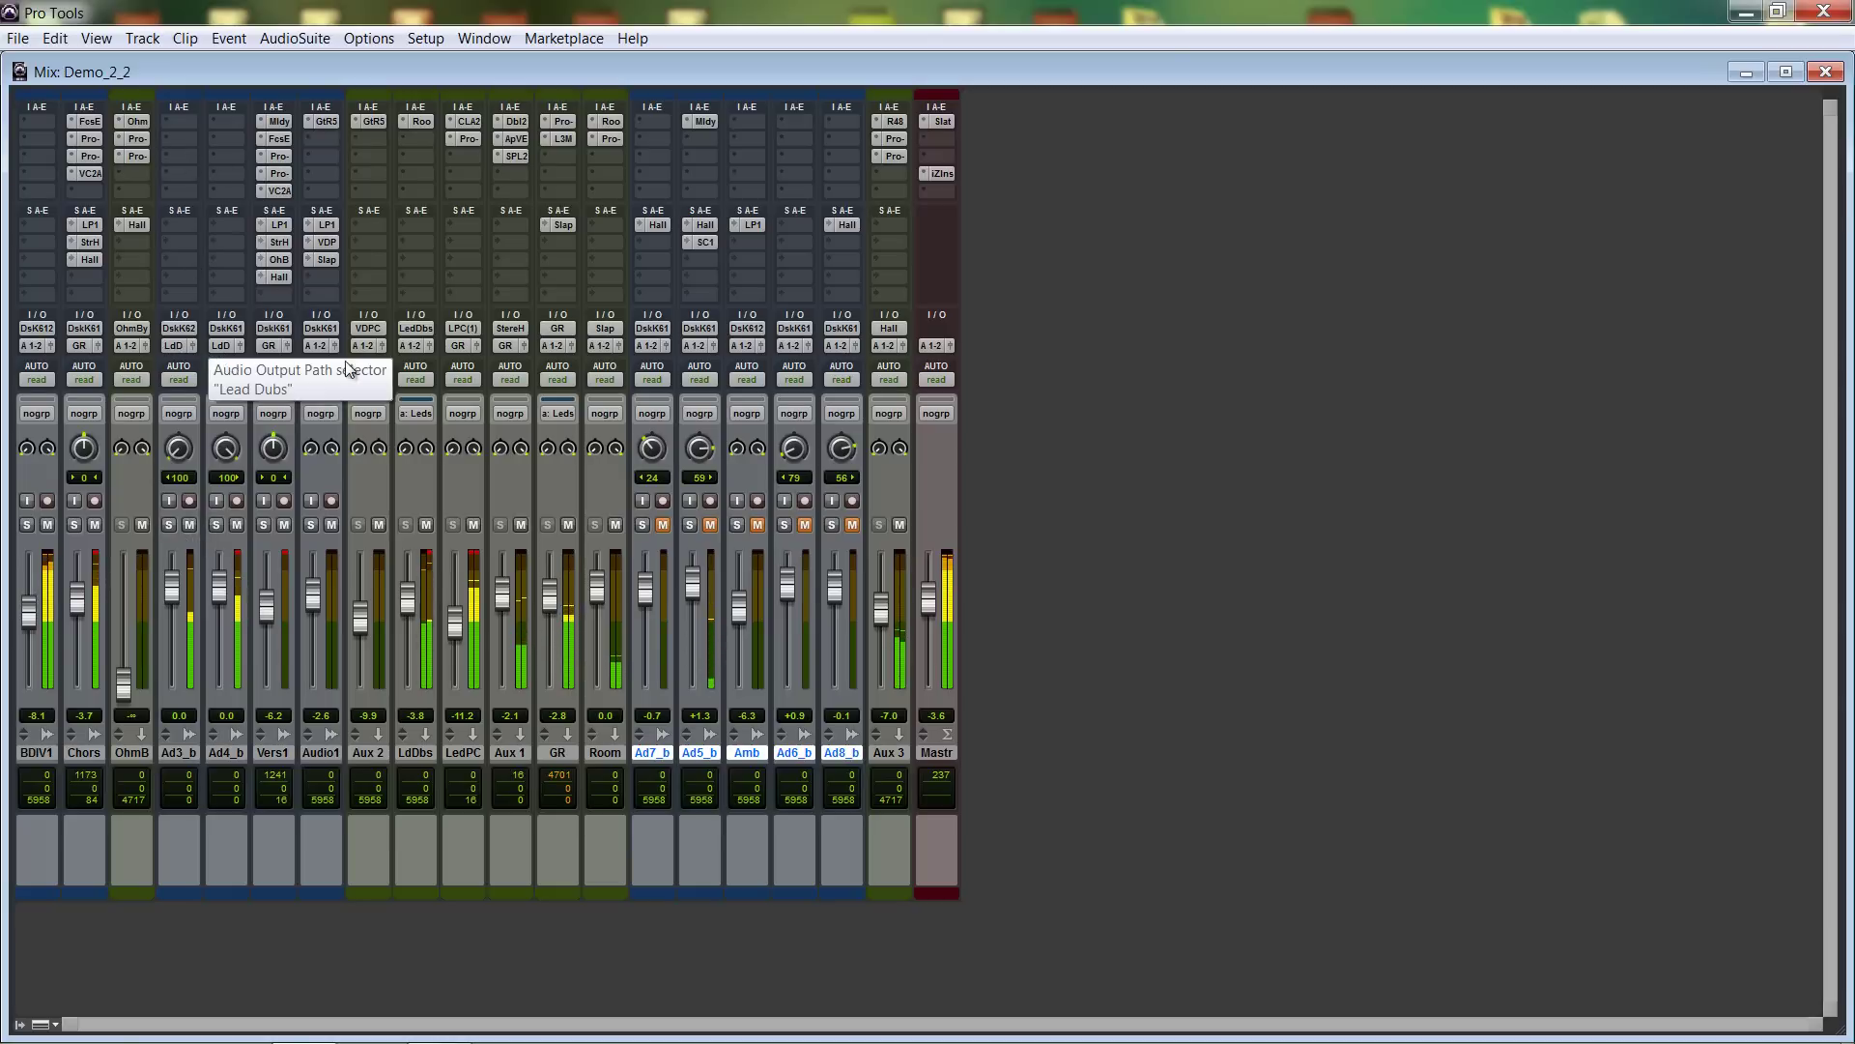
click(419, 121)
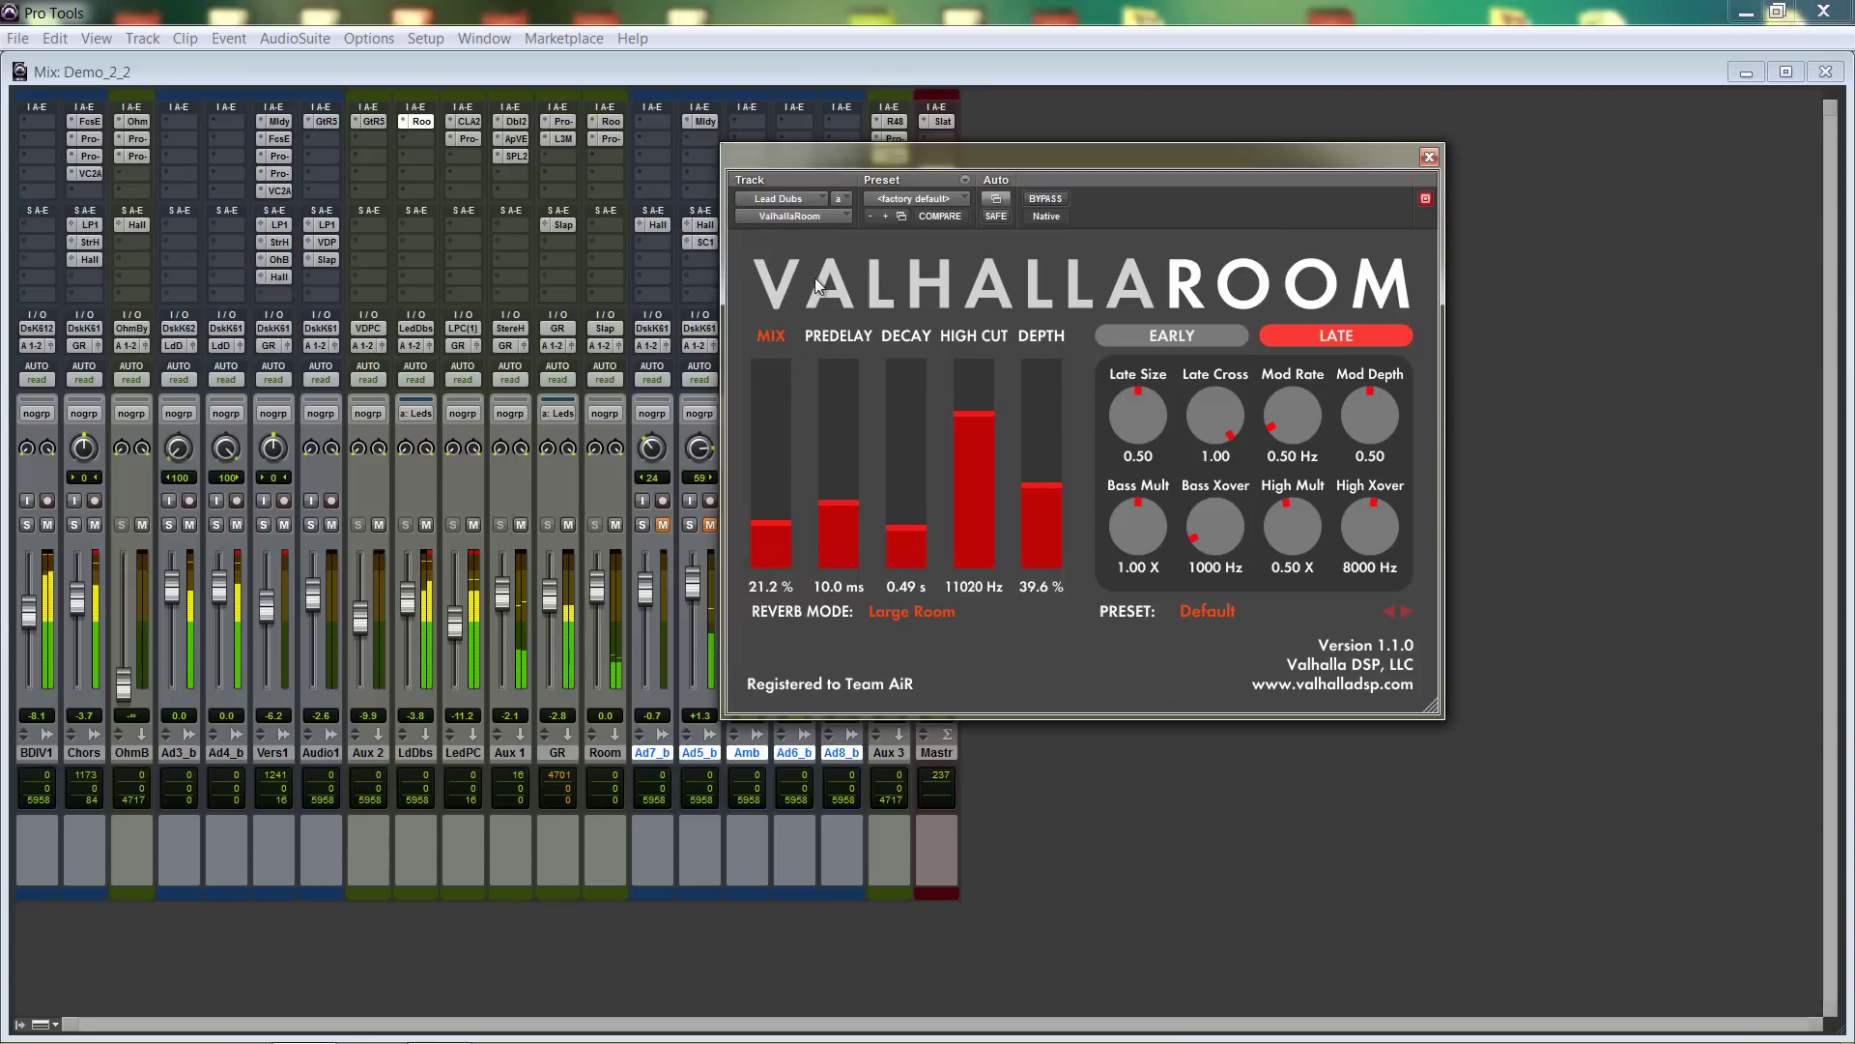
click(1031, 198)
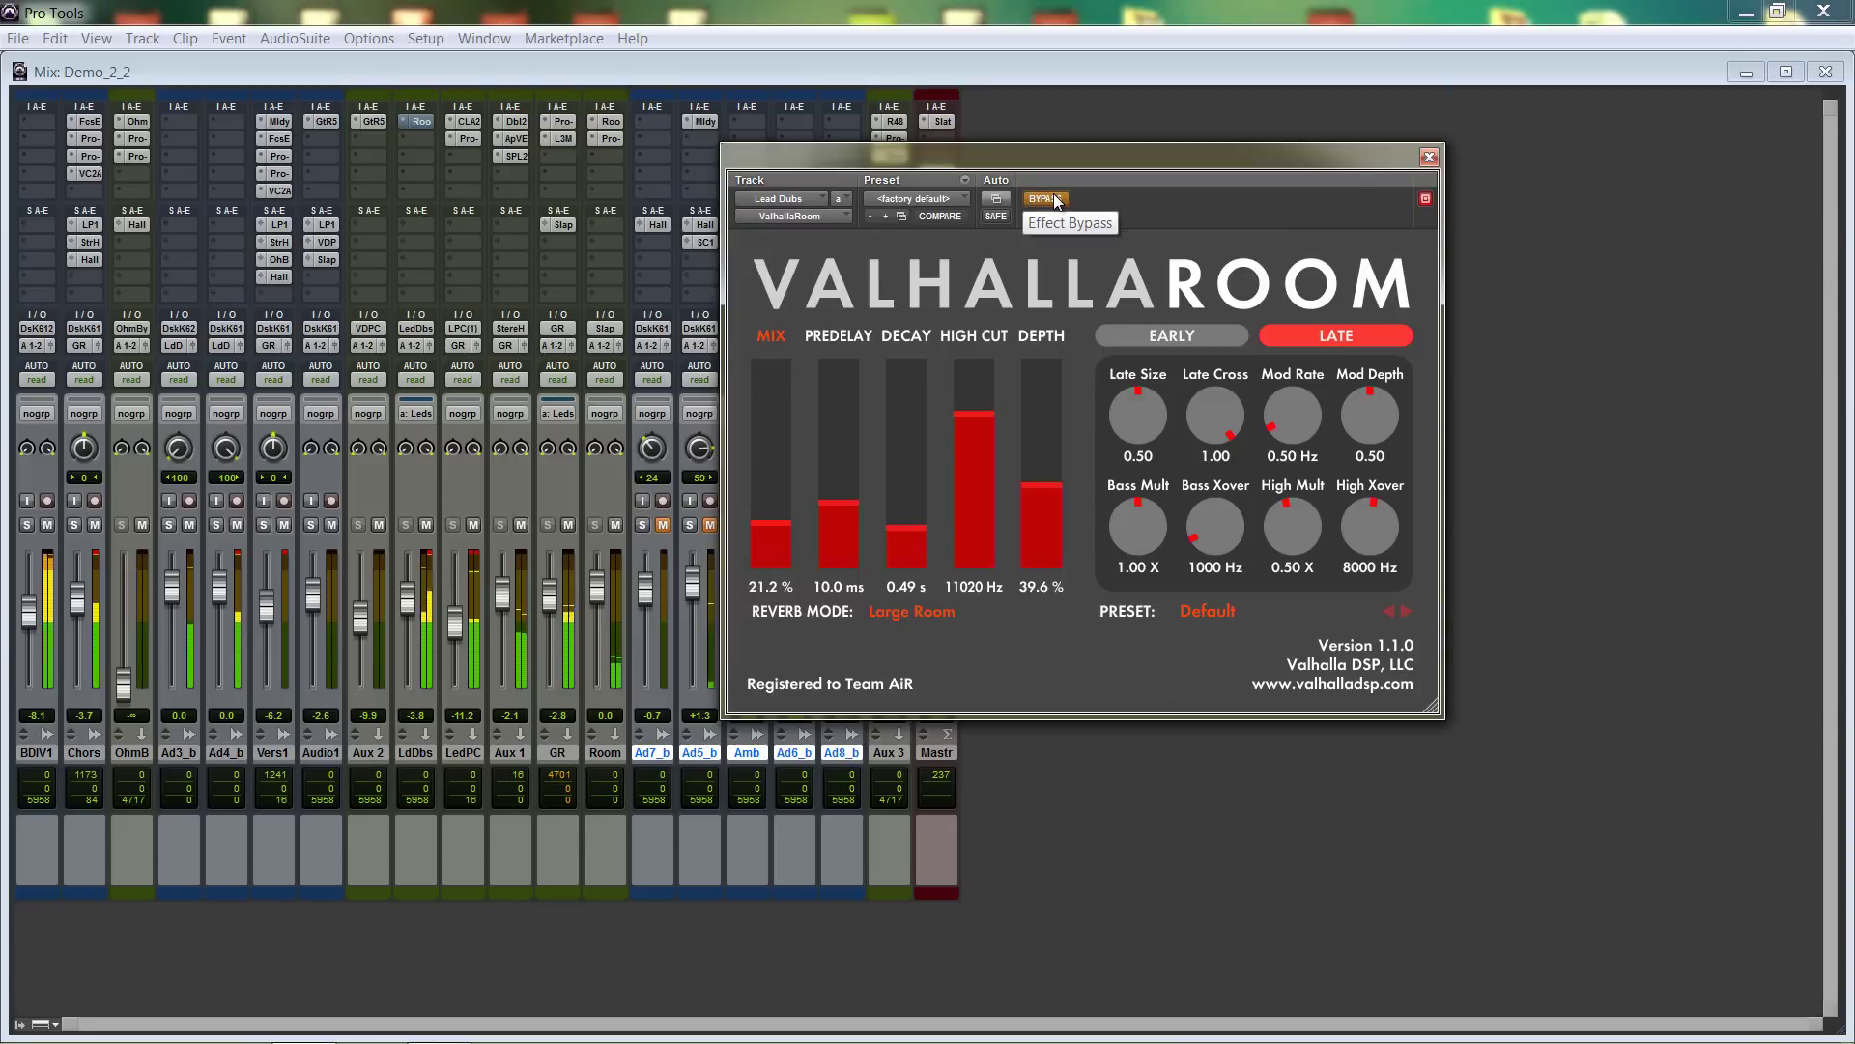
click(1045, 199)
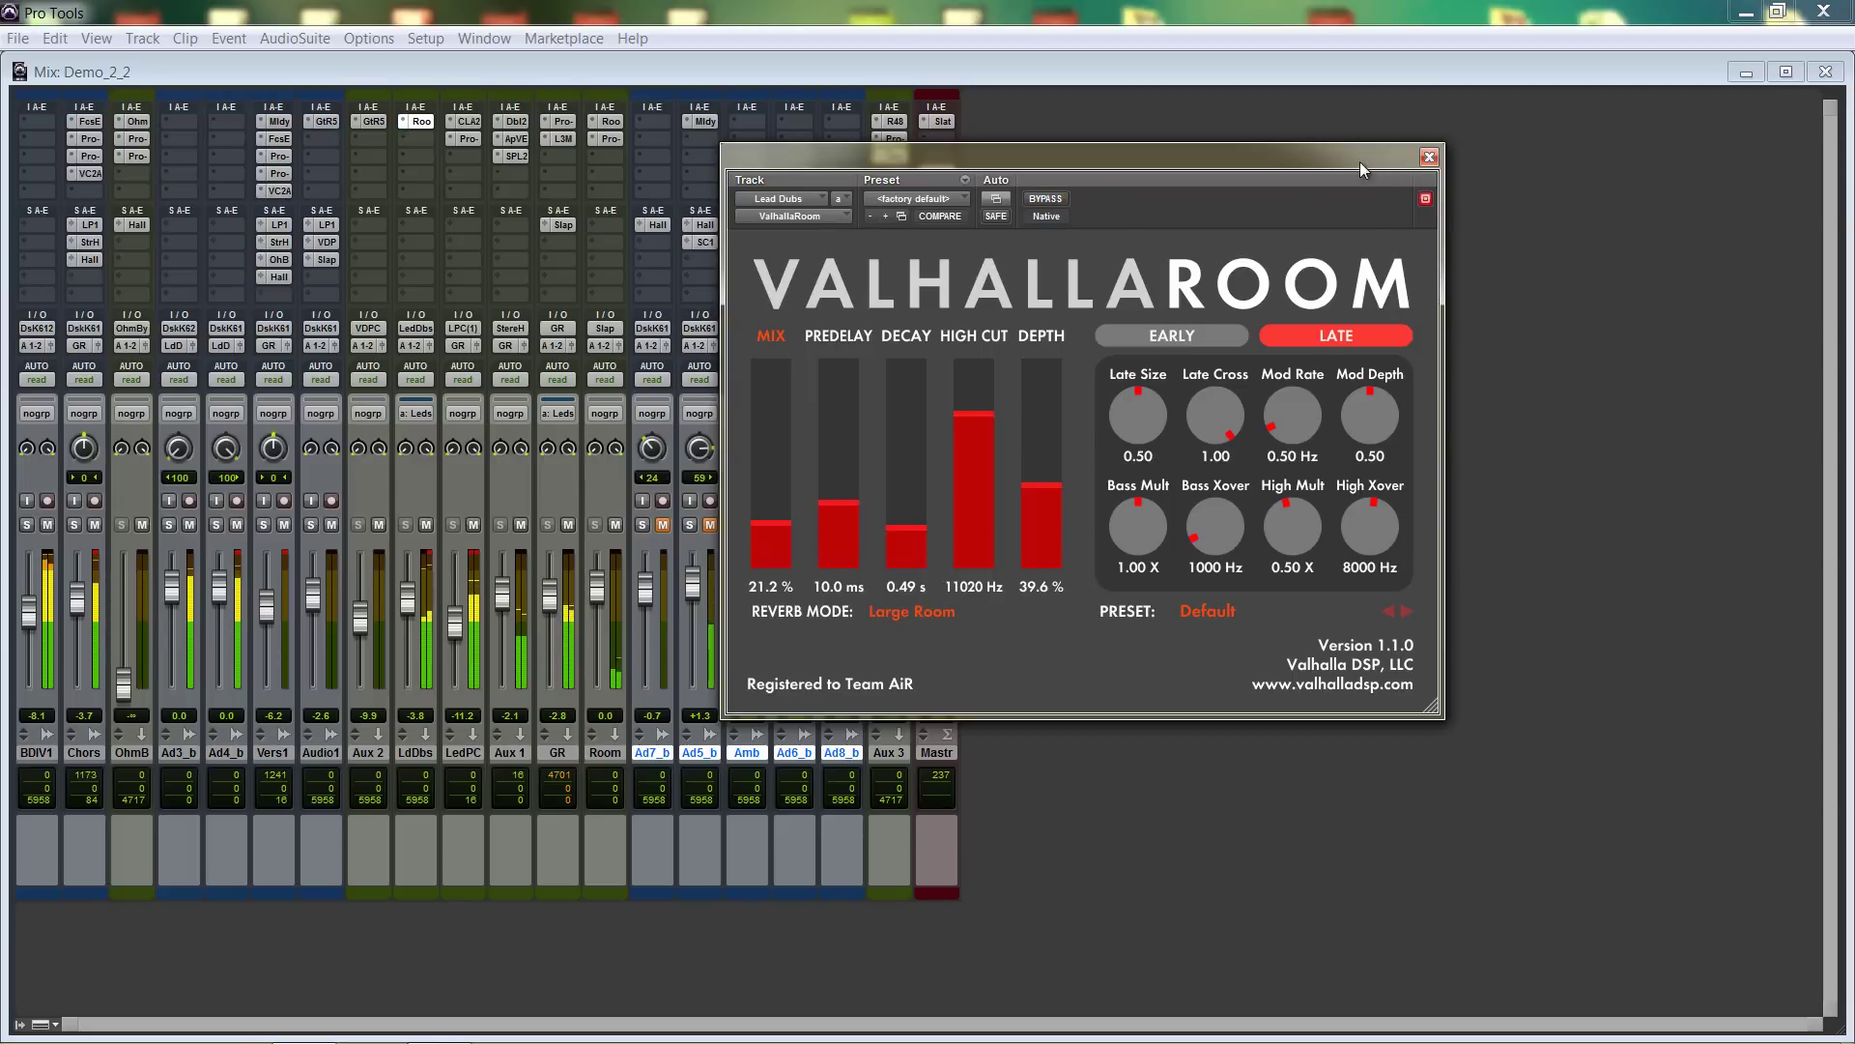
drag(1360, 160, 1664, 183)
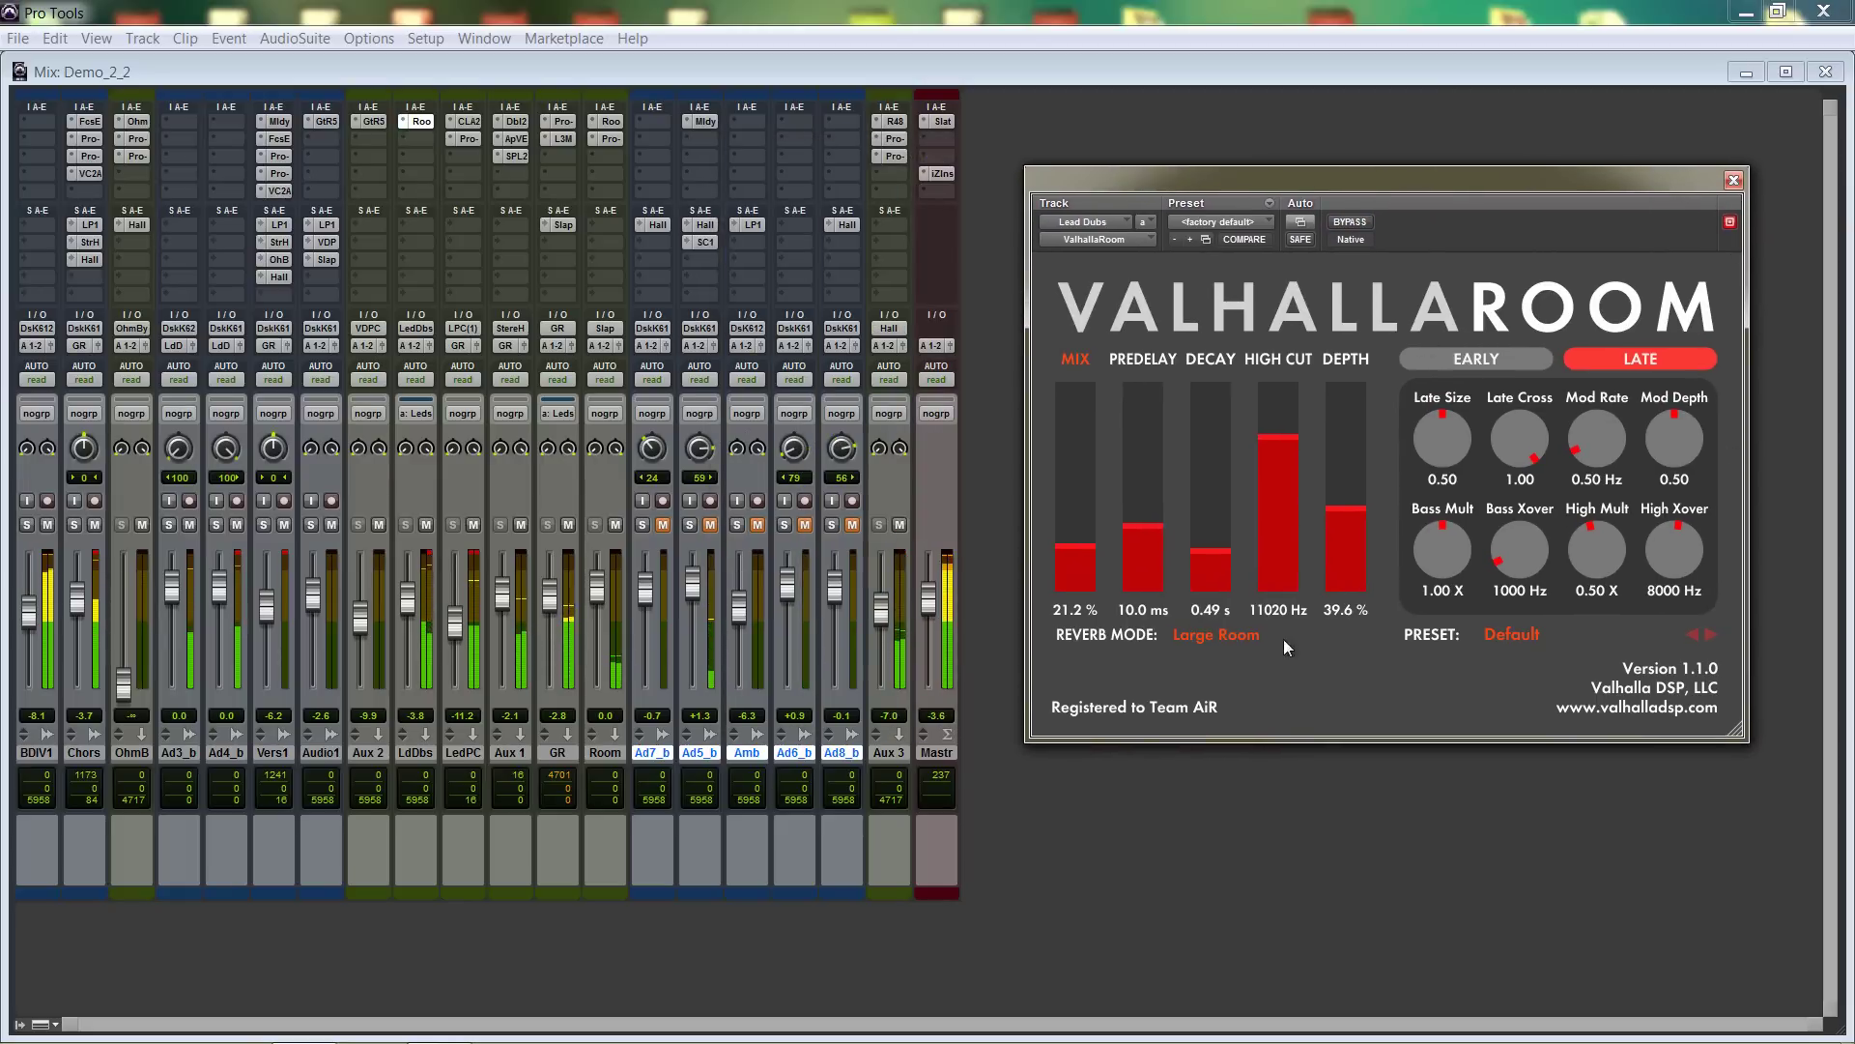
click(1734, 180)
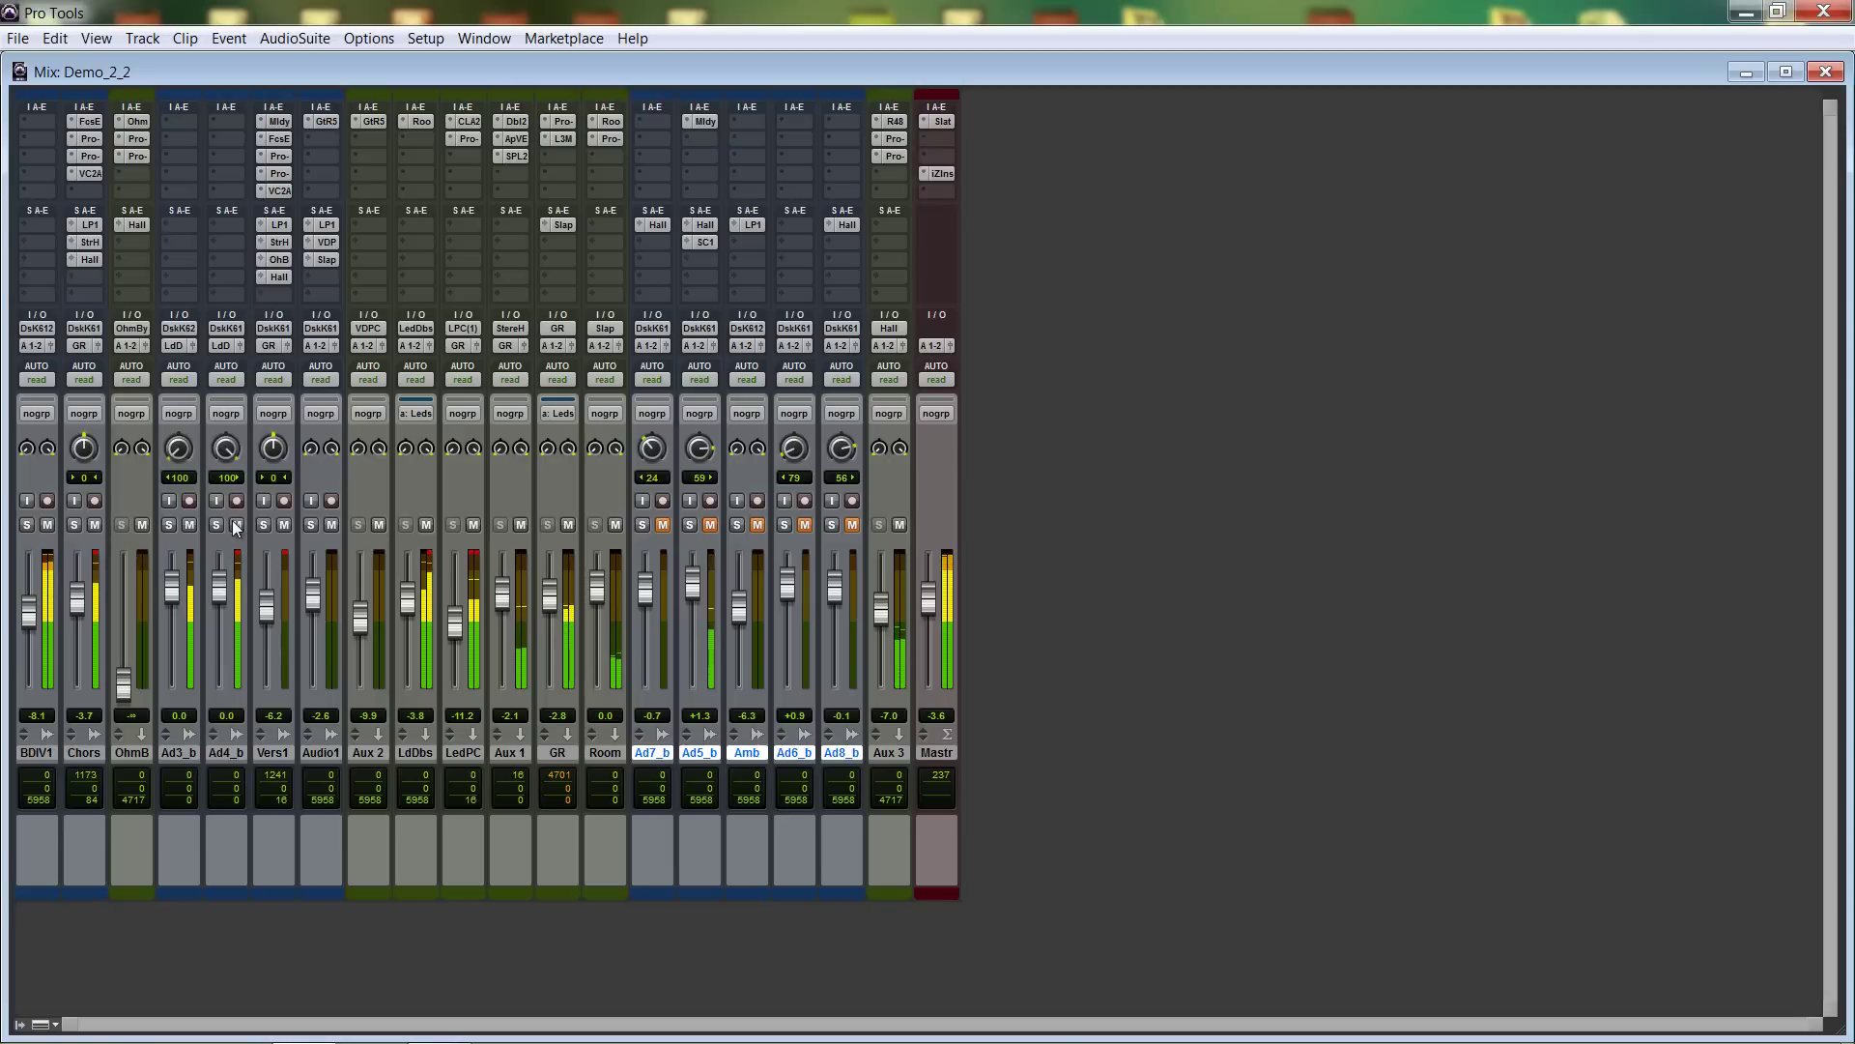
Solo Ad3_b and Ad4_b and audition the dubs through the Lead Dubs track's ValhallaRoom reverb, then close the plug-in.
click(170, 524)
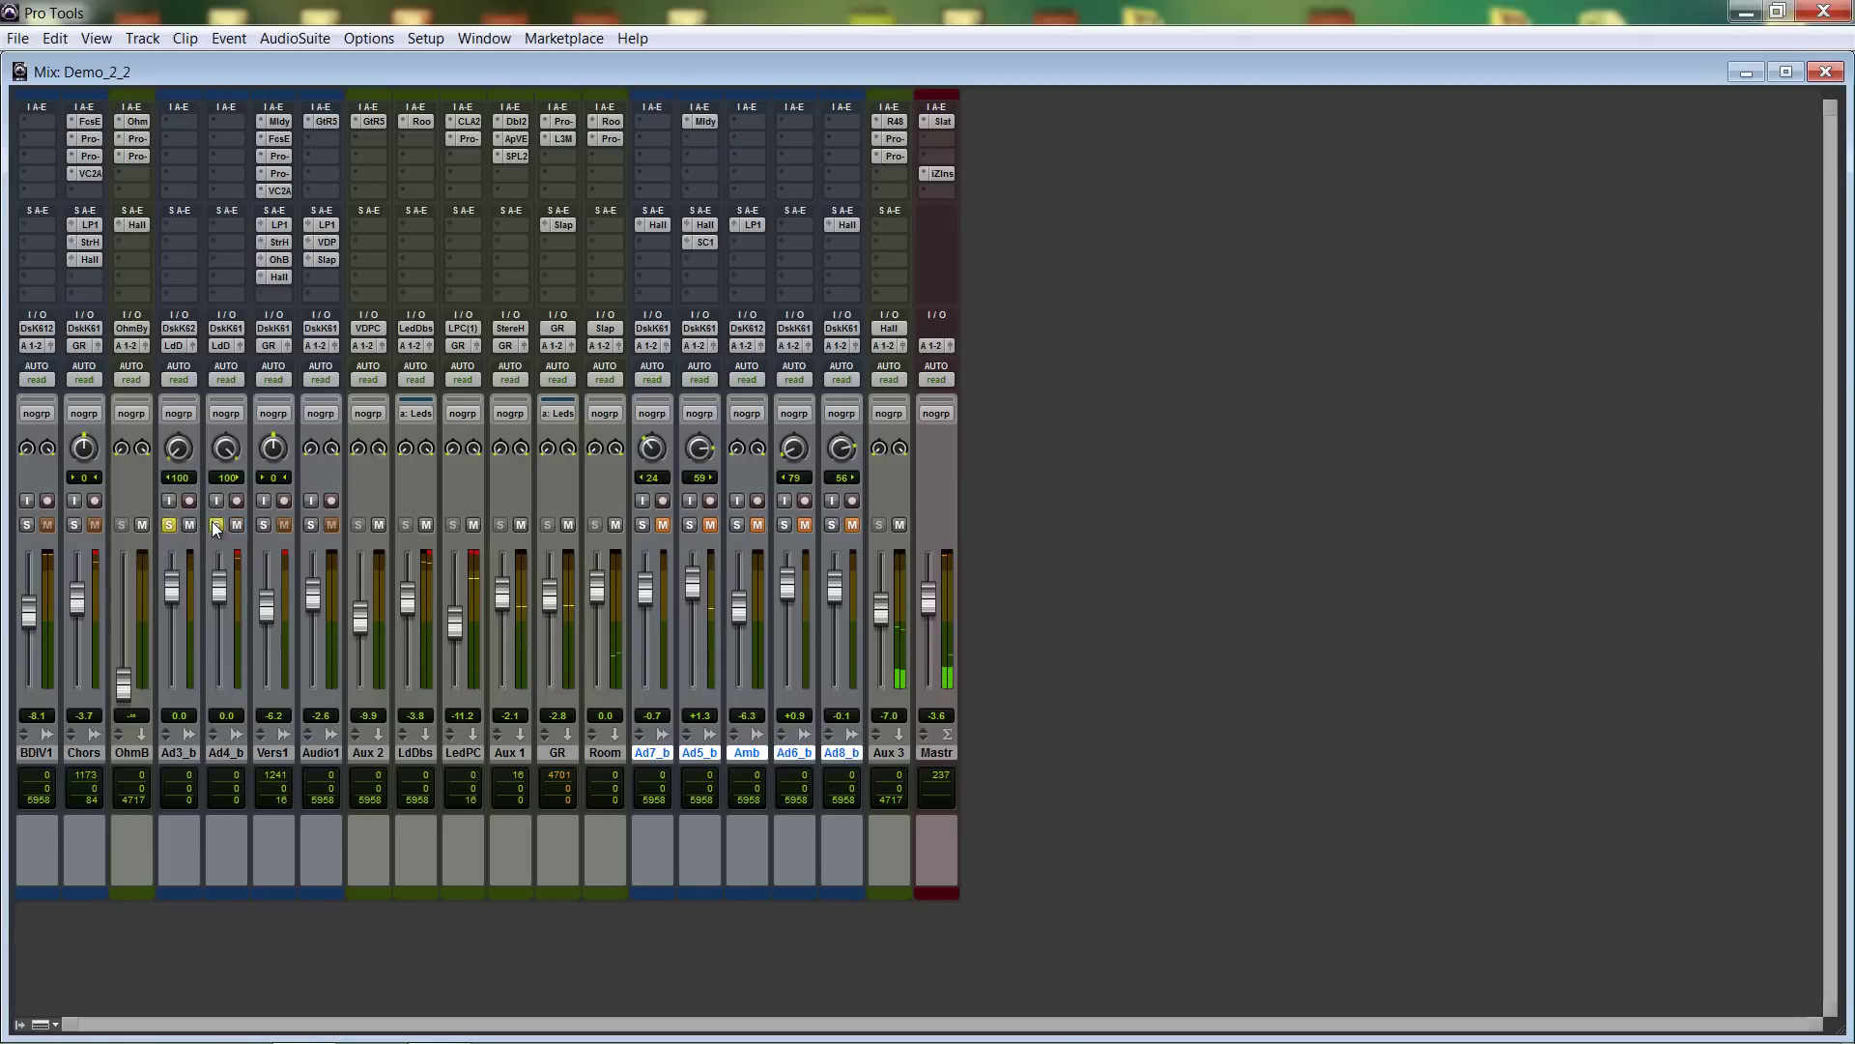
click(214, 524)
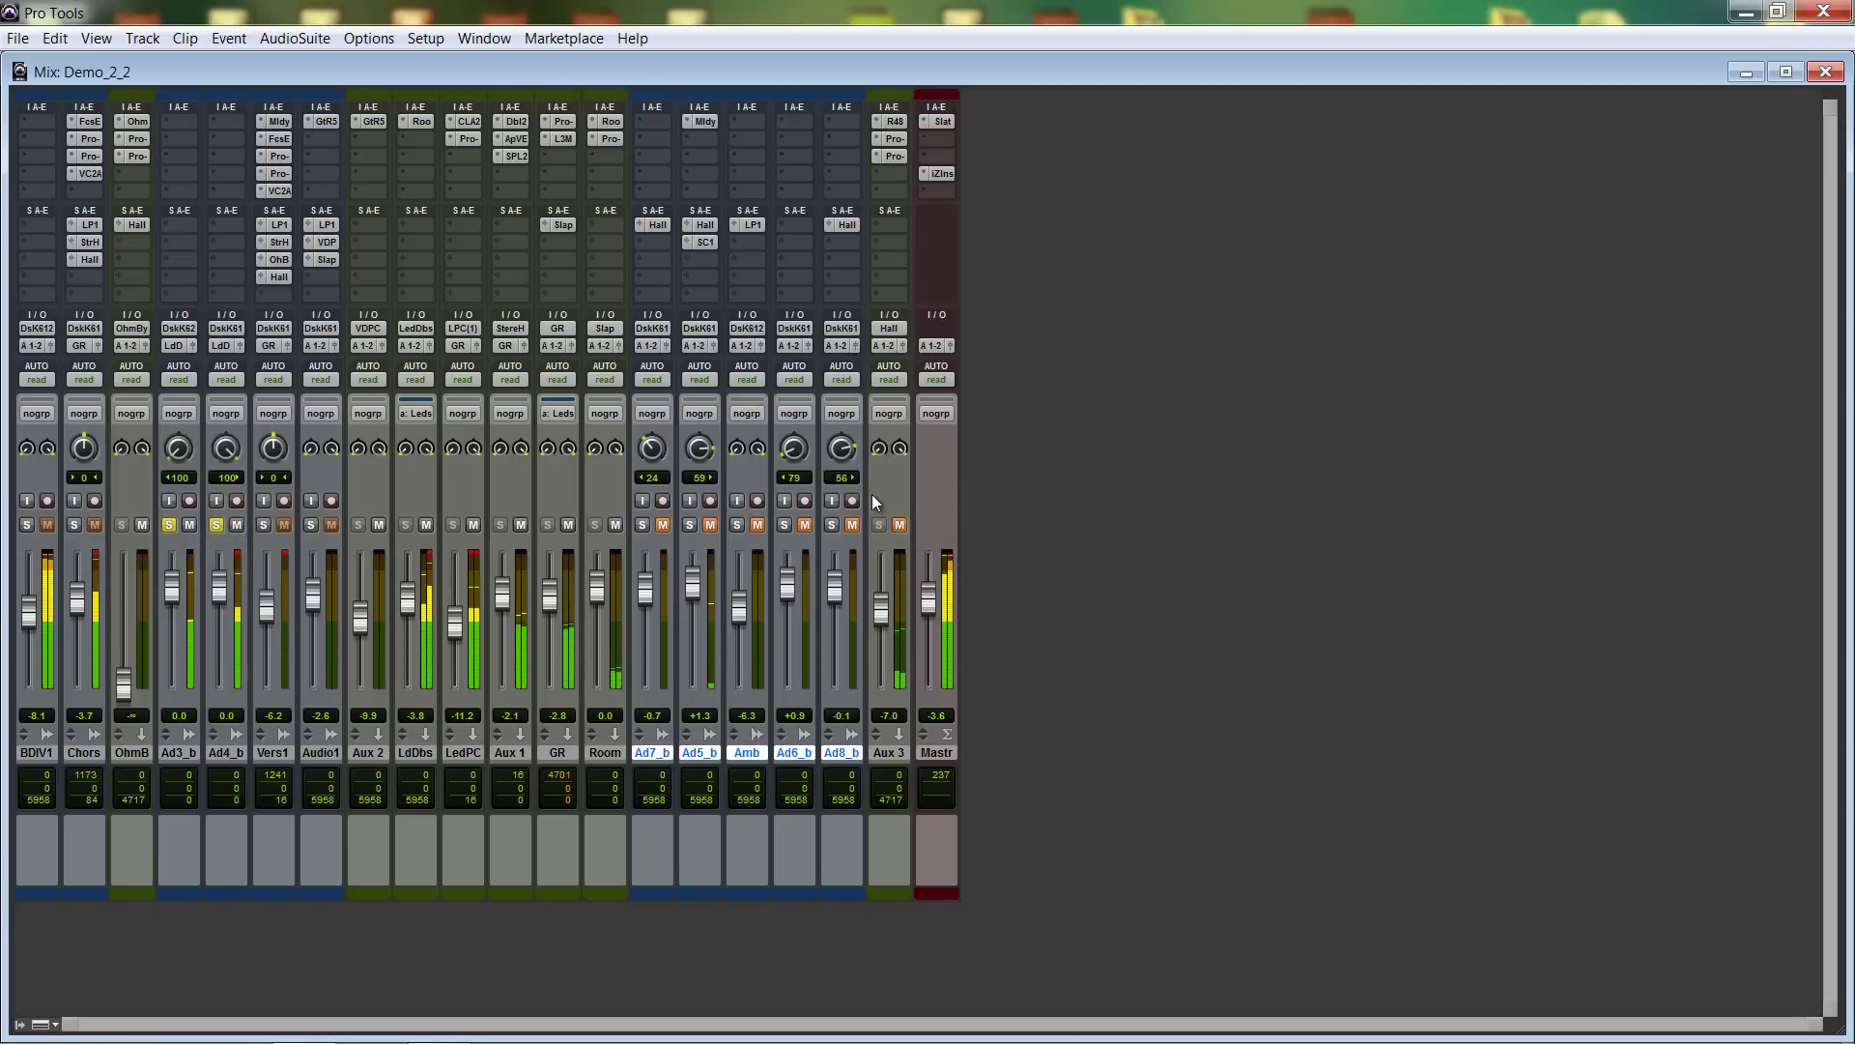
click(421, 123)
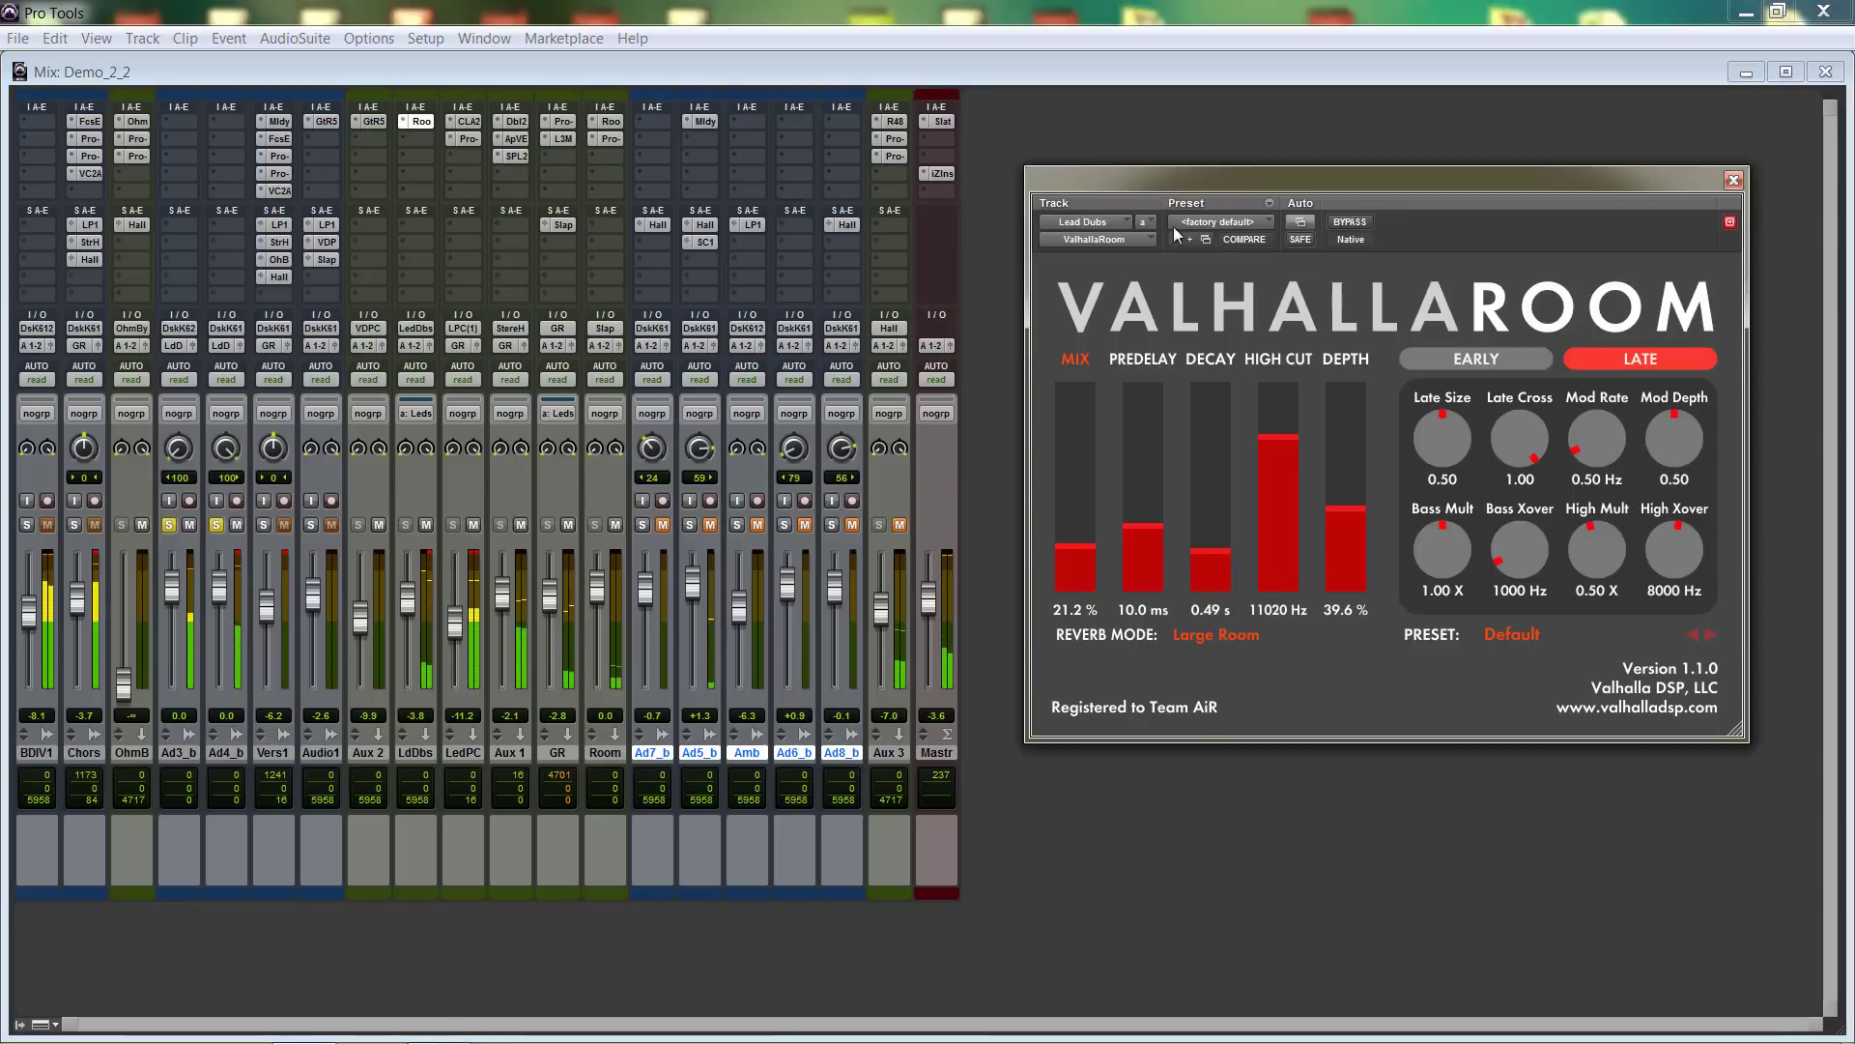
click(1365, 230)
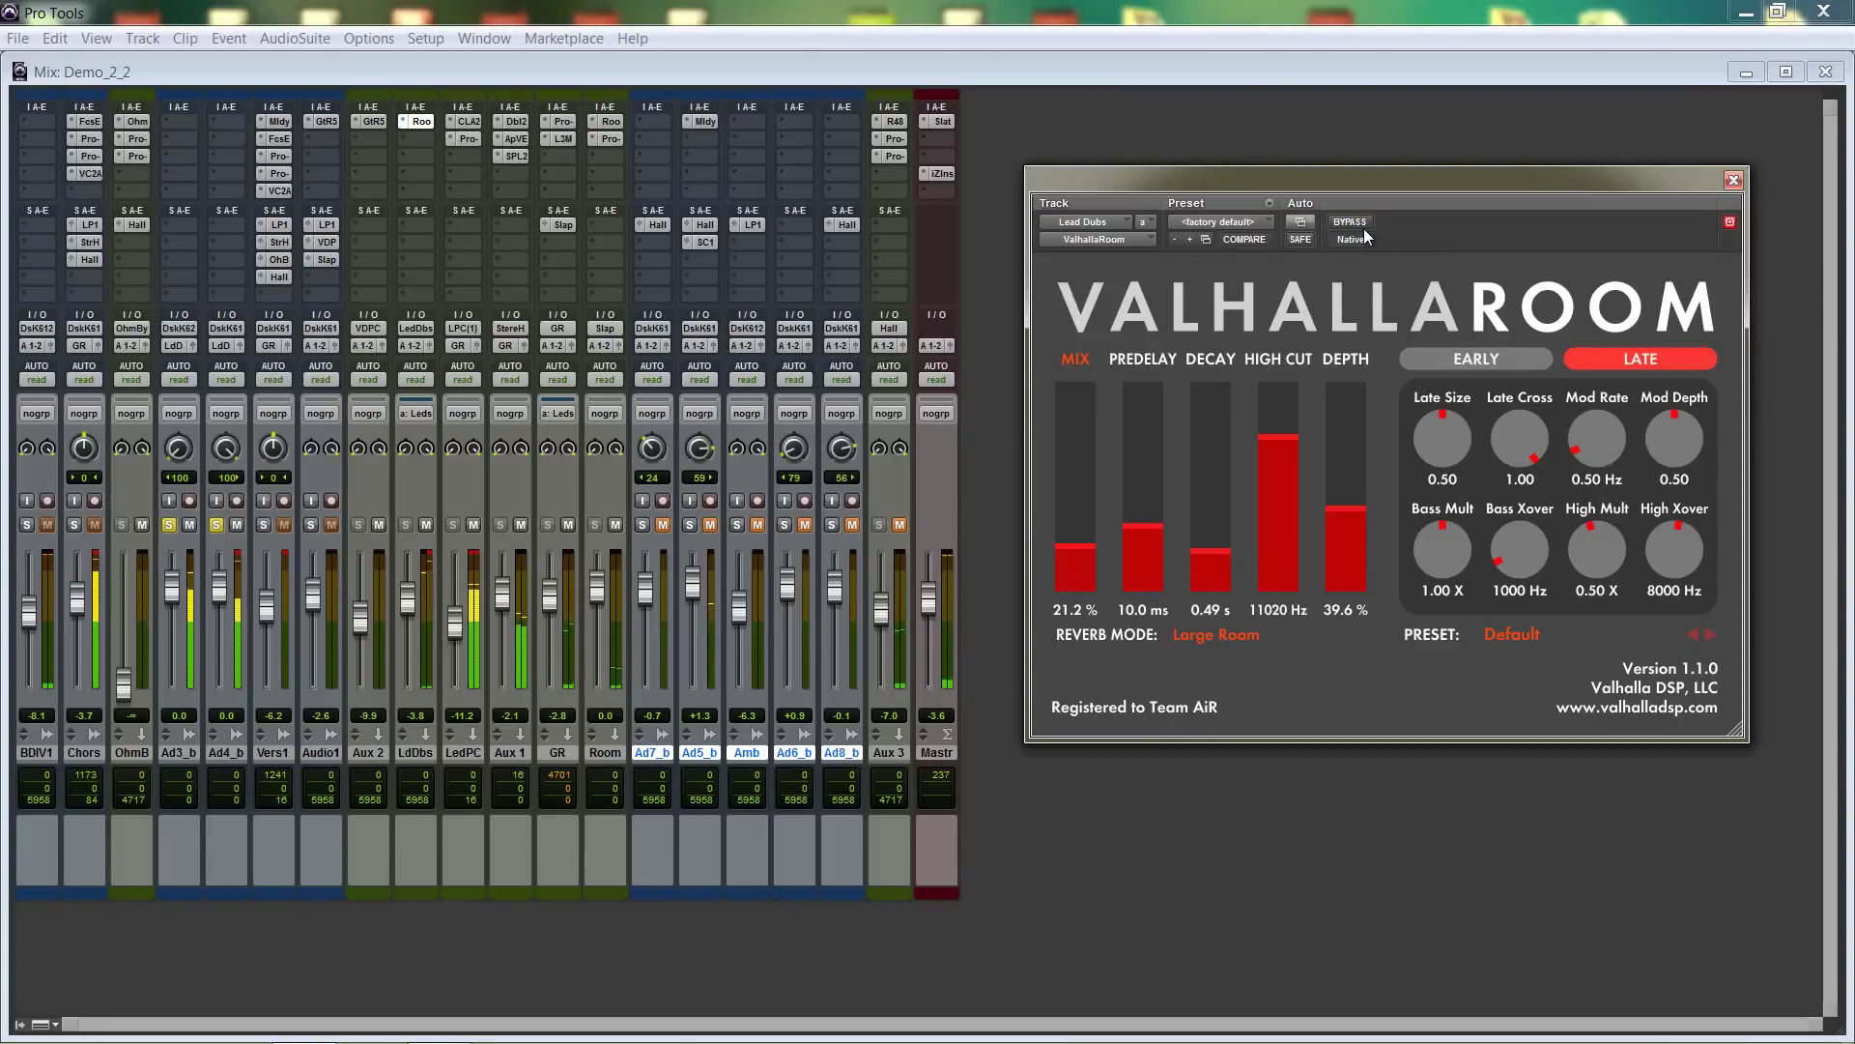
click(1731, 181)
Move the Lead Dubs track directly after Ad4_b and leave only the Chorus track soloed.
click(369, 750)
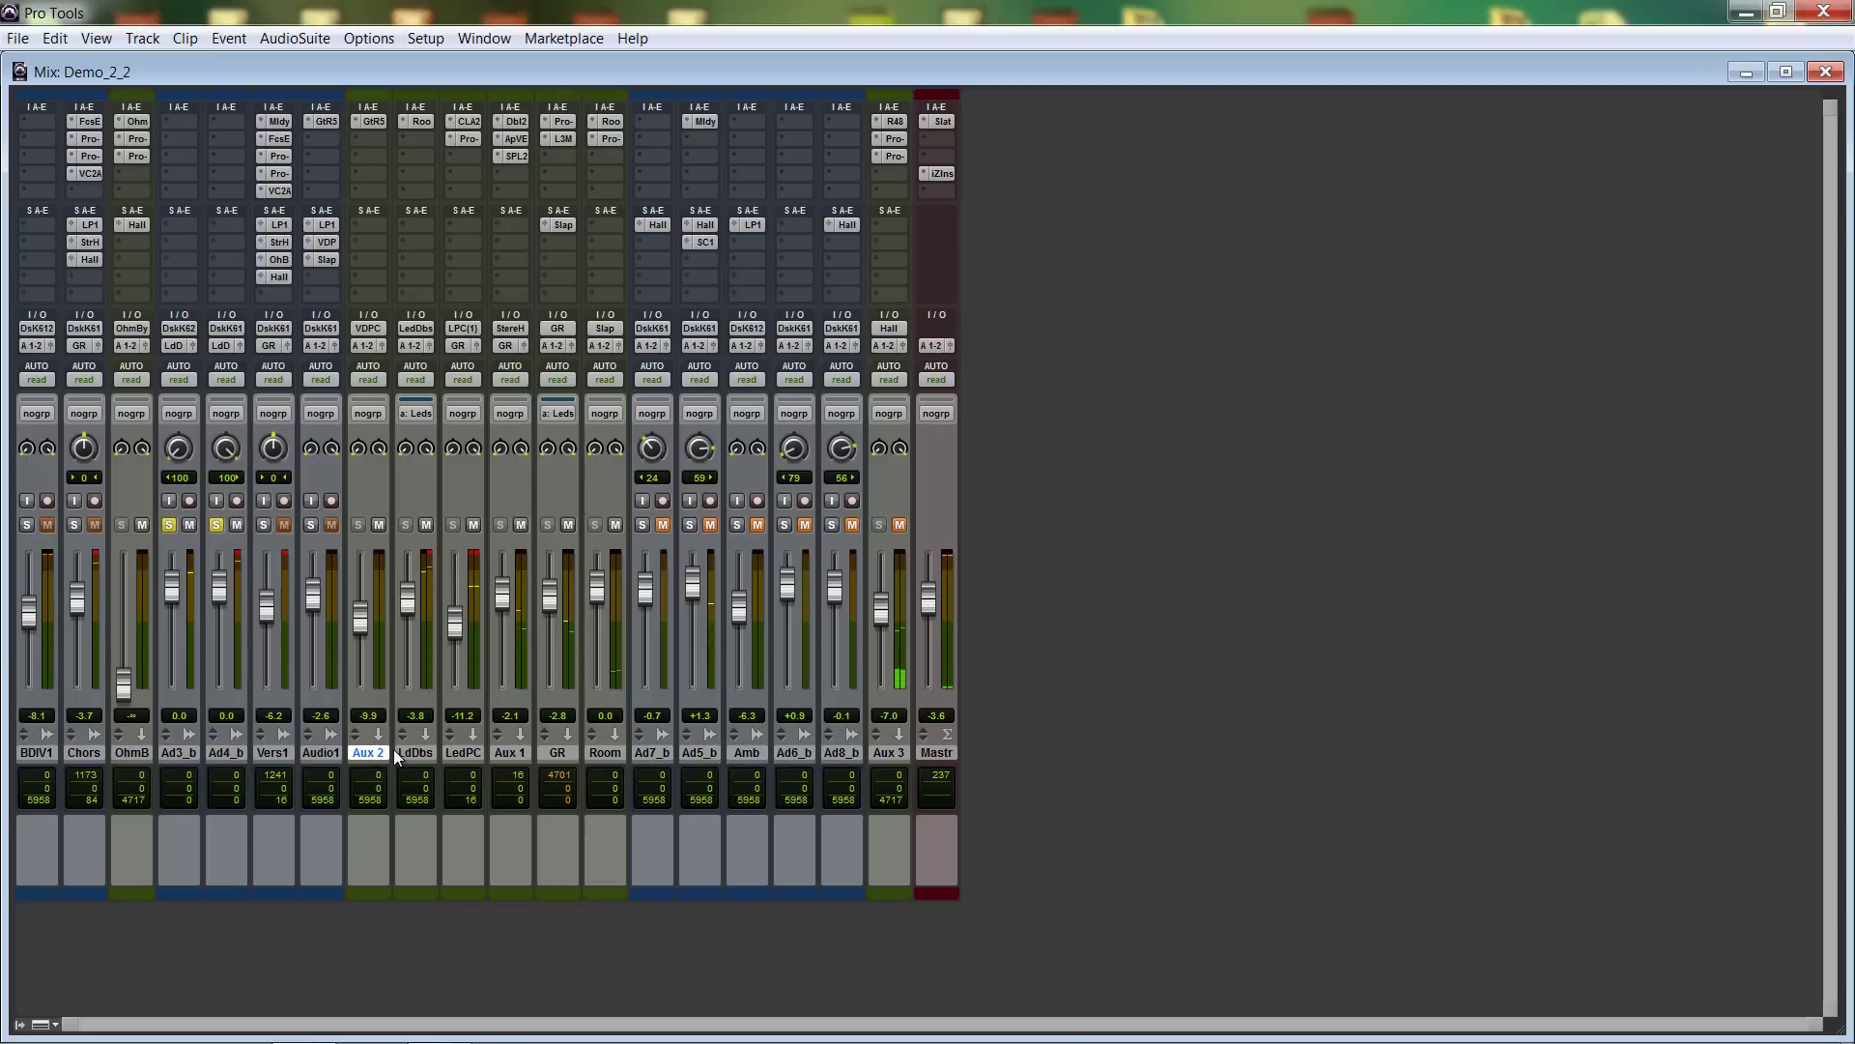
drag(410, 751, 249, 750)
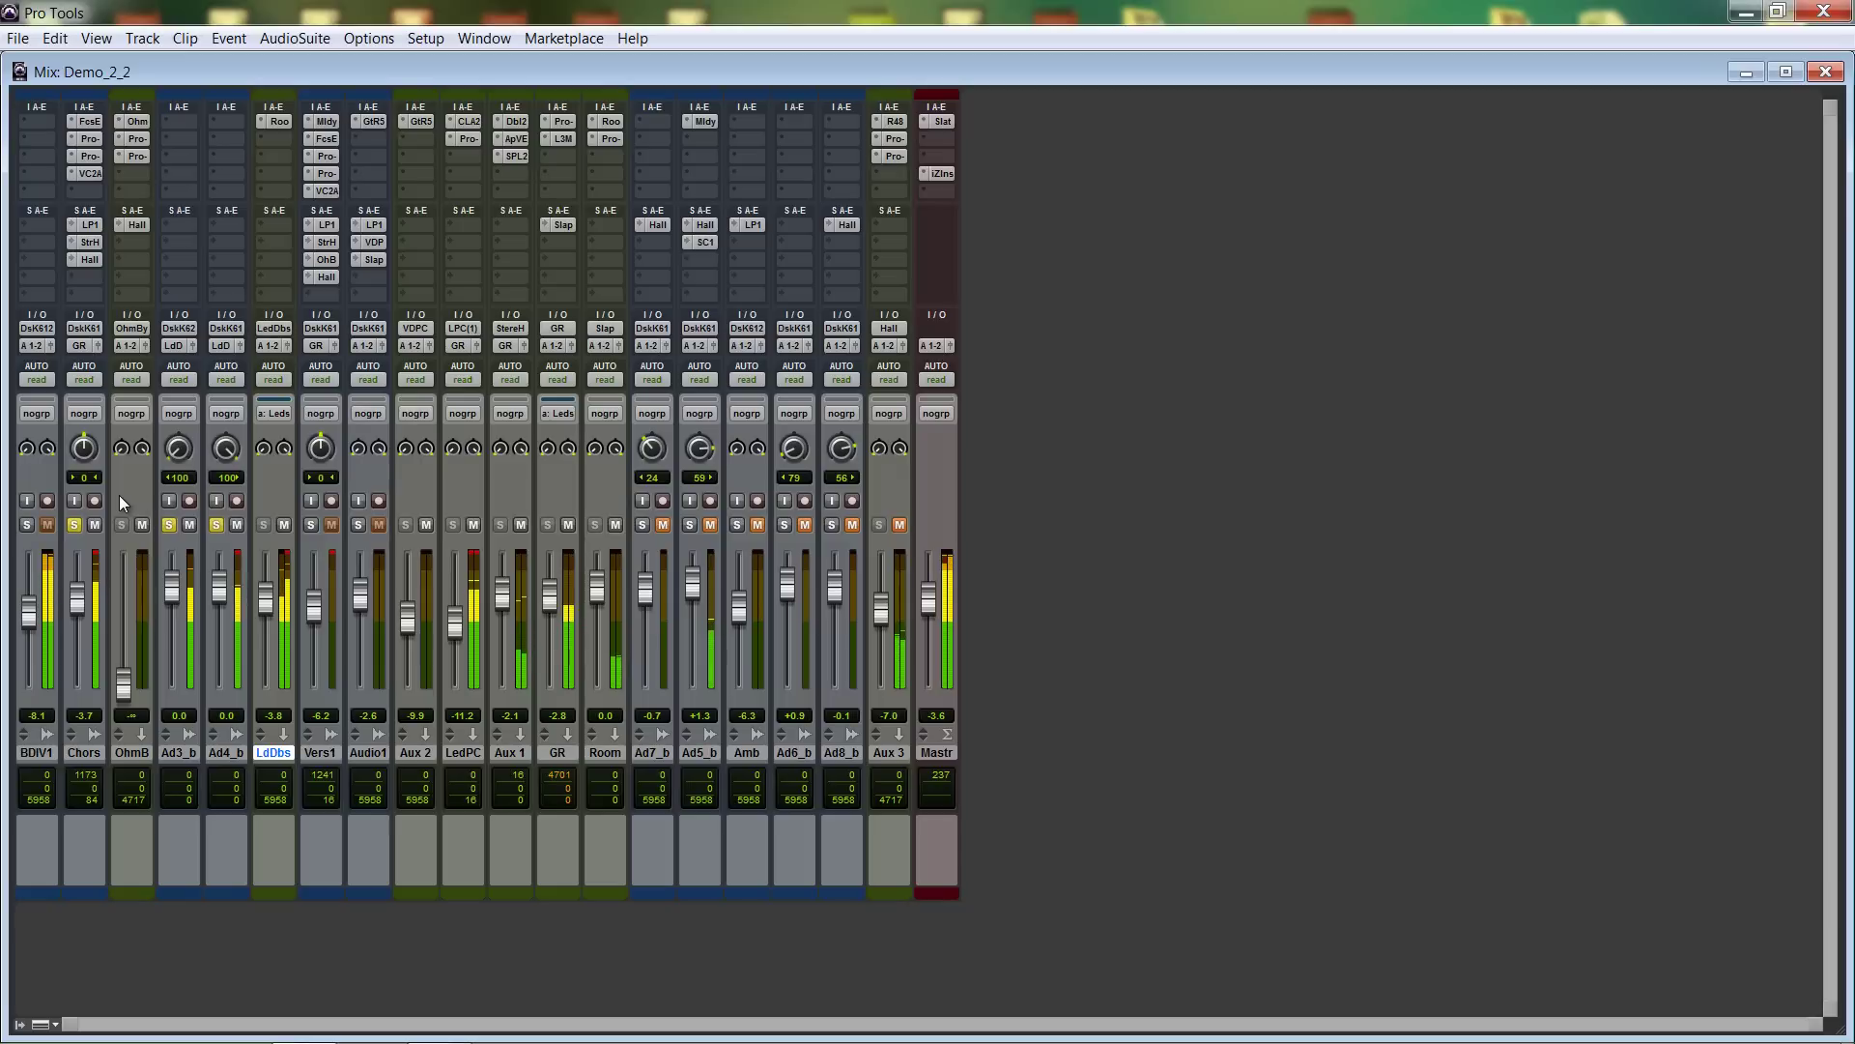
alt+click(166, 521)
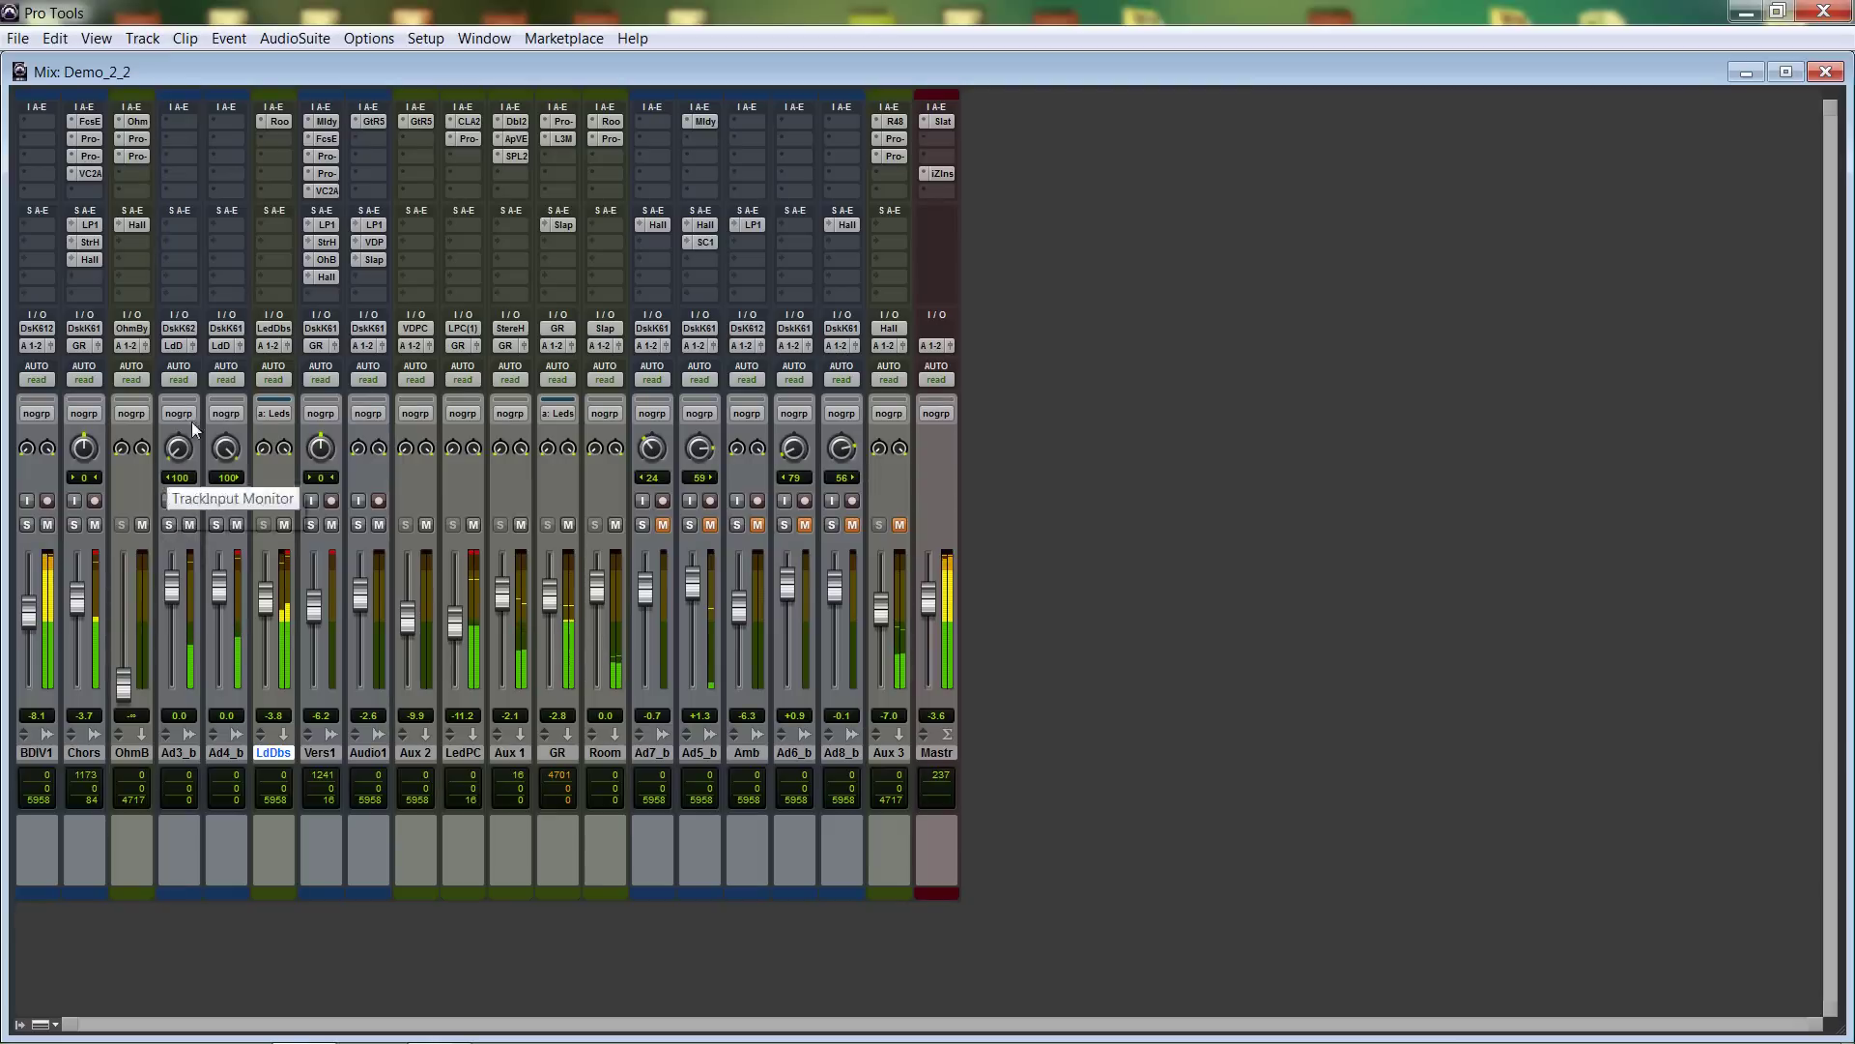
click(74, 524)
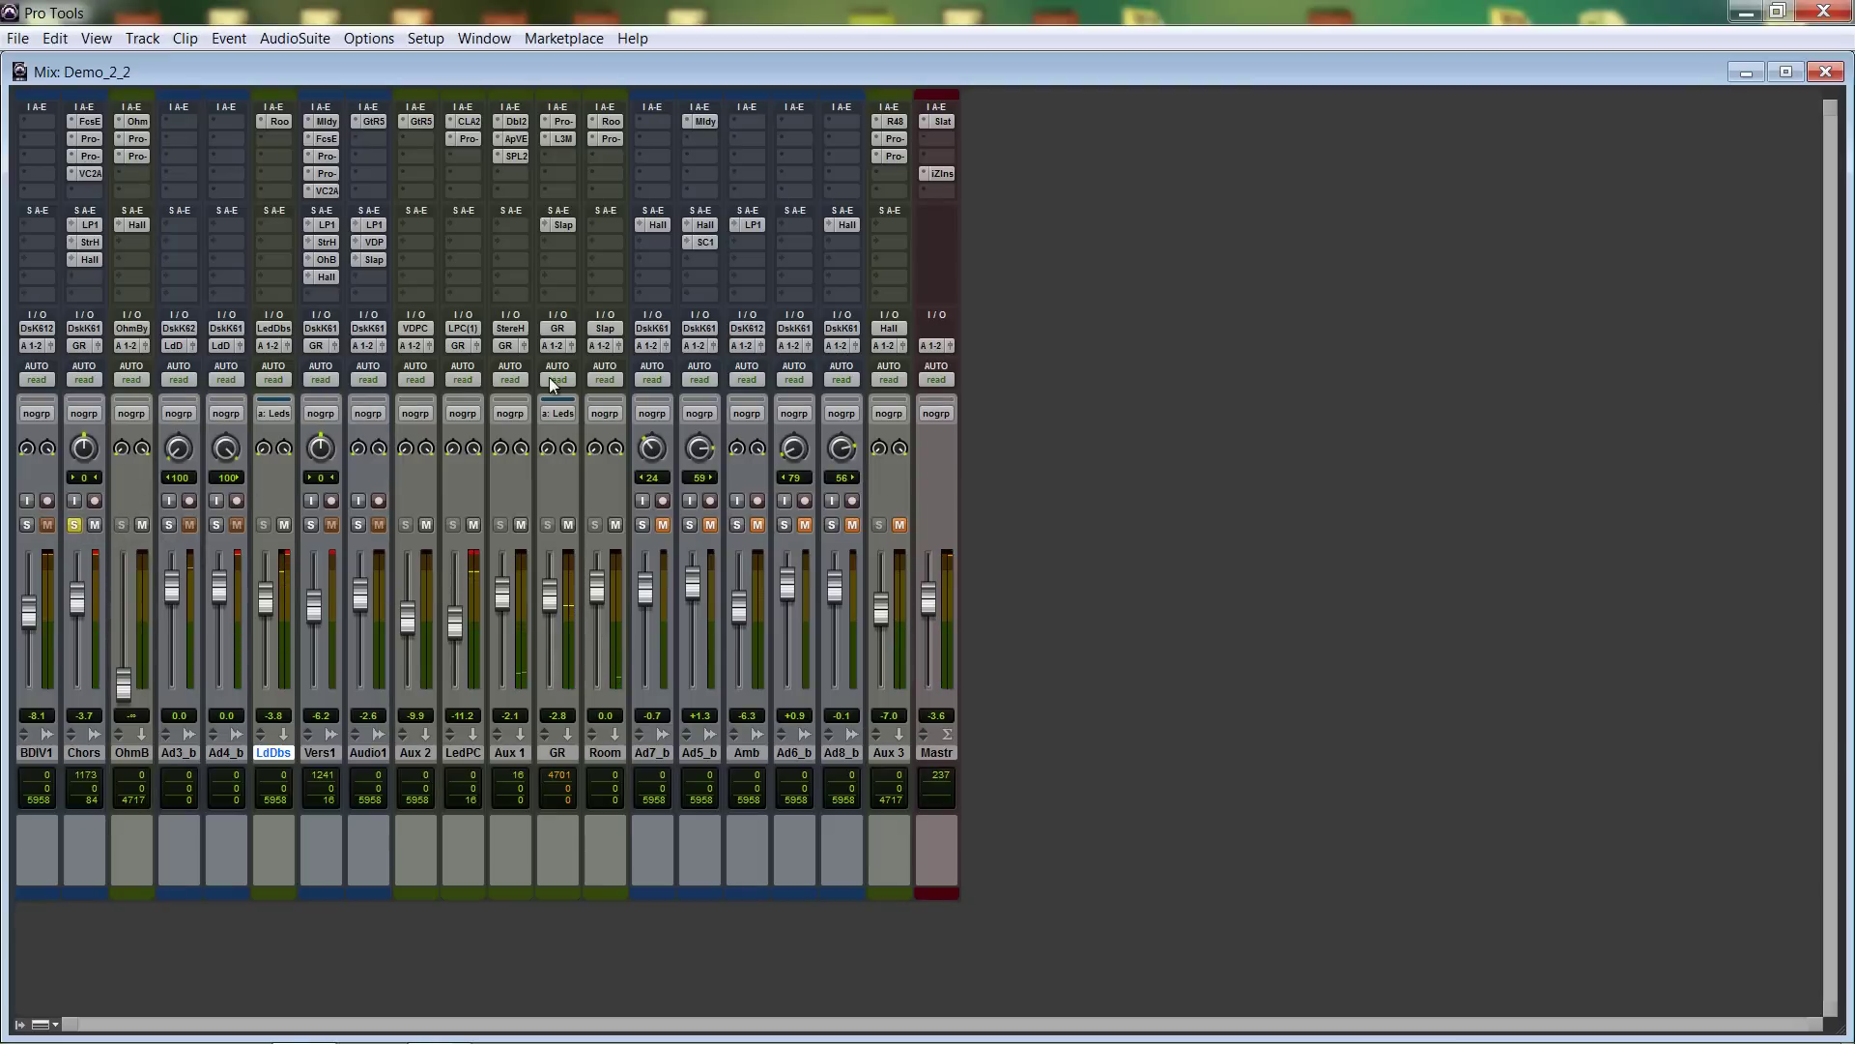
Open the Pro-DS de-essers on the GR and Chorus tracks and examine both during playback.
click(560, 124)
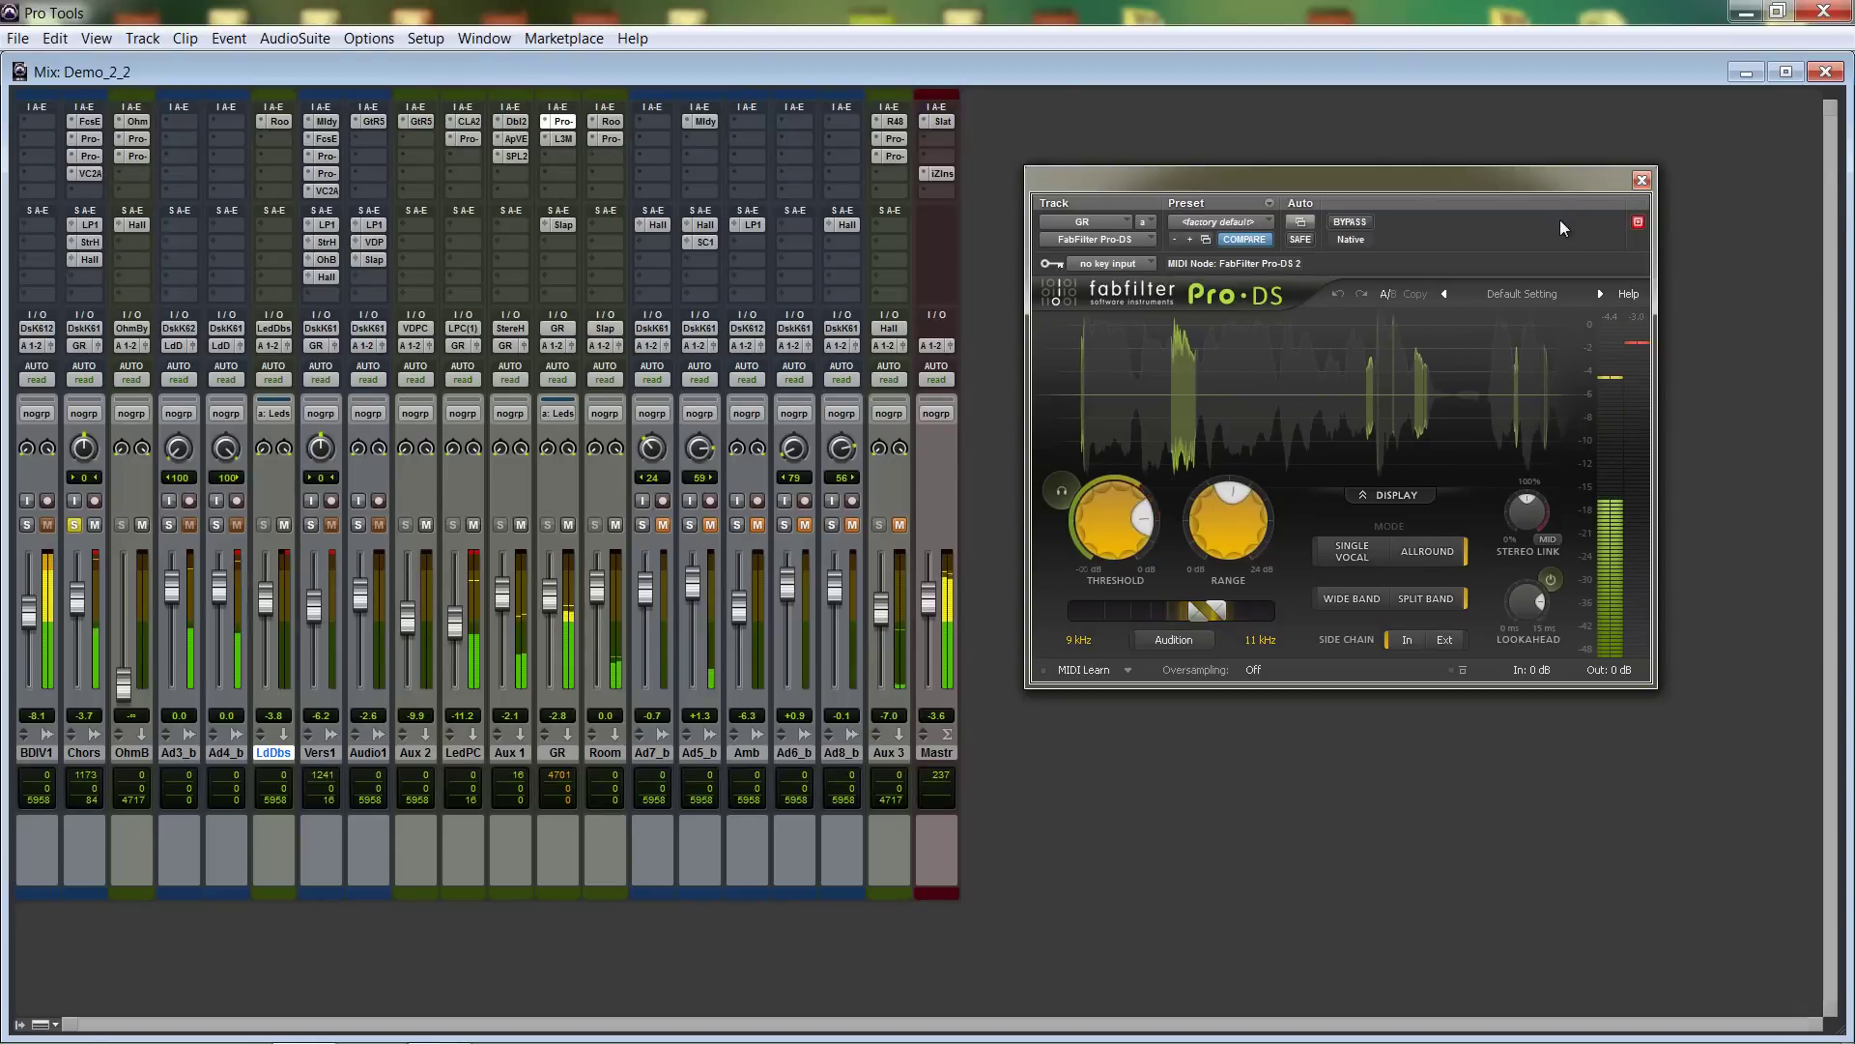
click(89, 155)
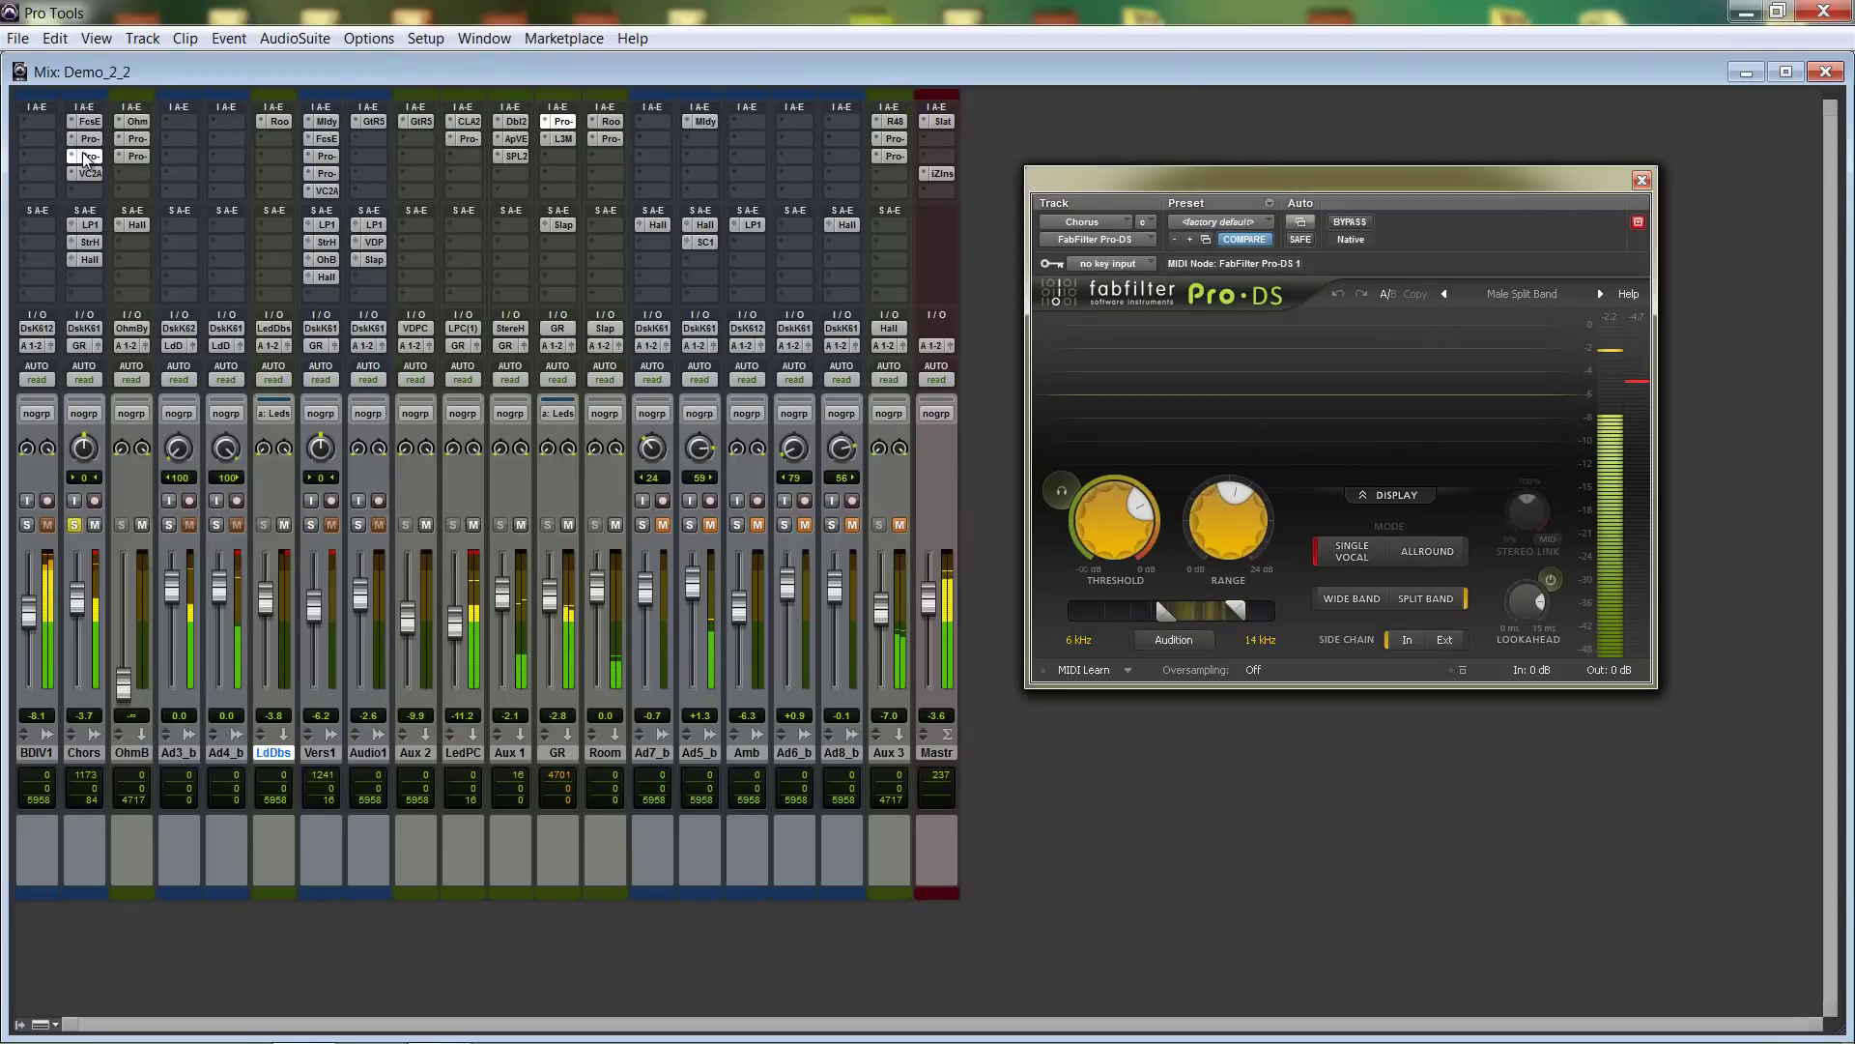
drag(1243, 159, 713, 218)
drag(595, 152, 583, 167)
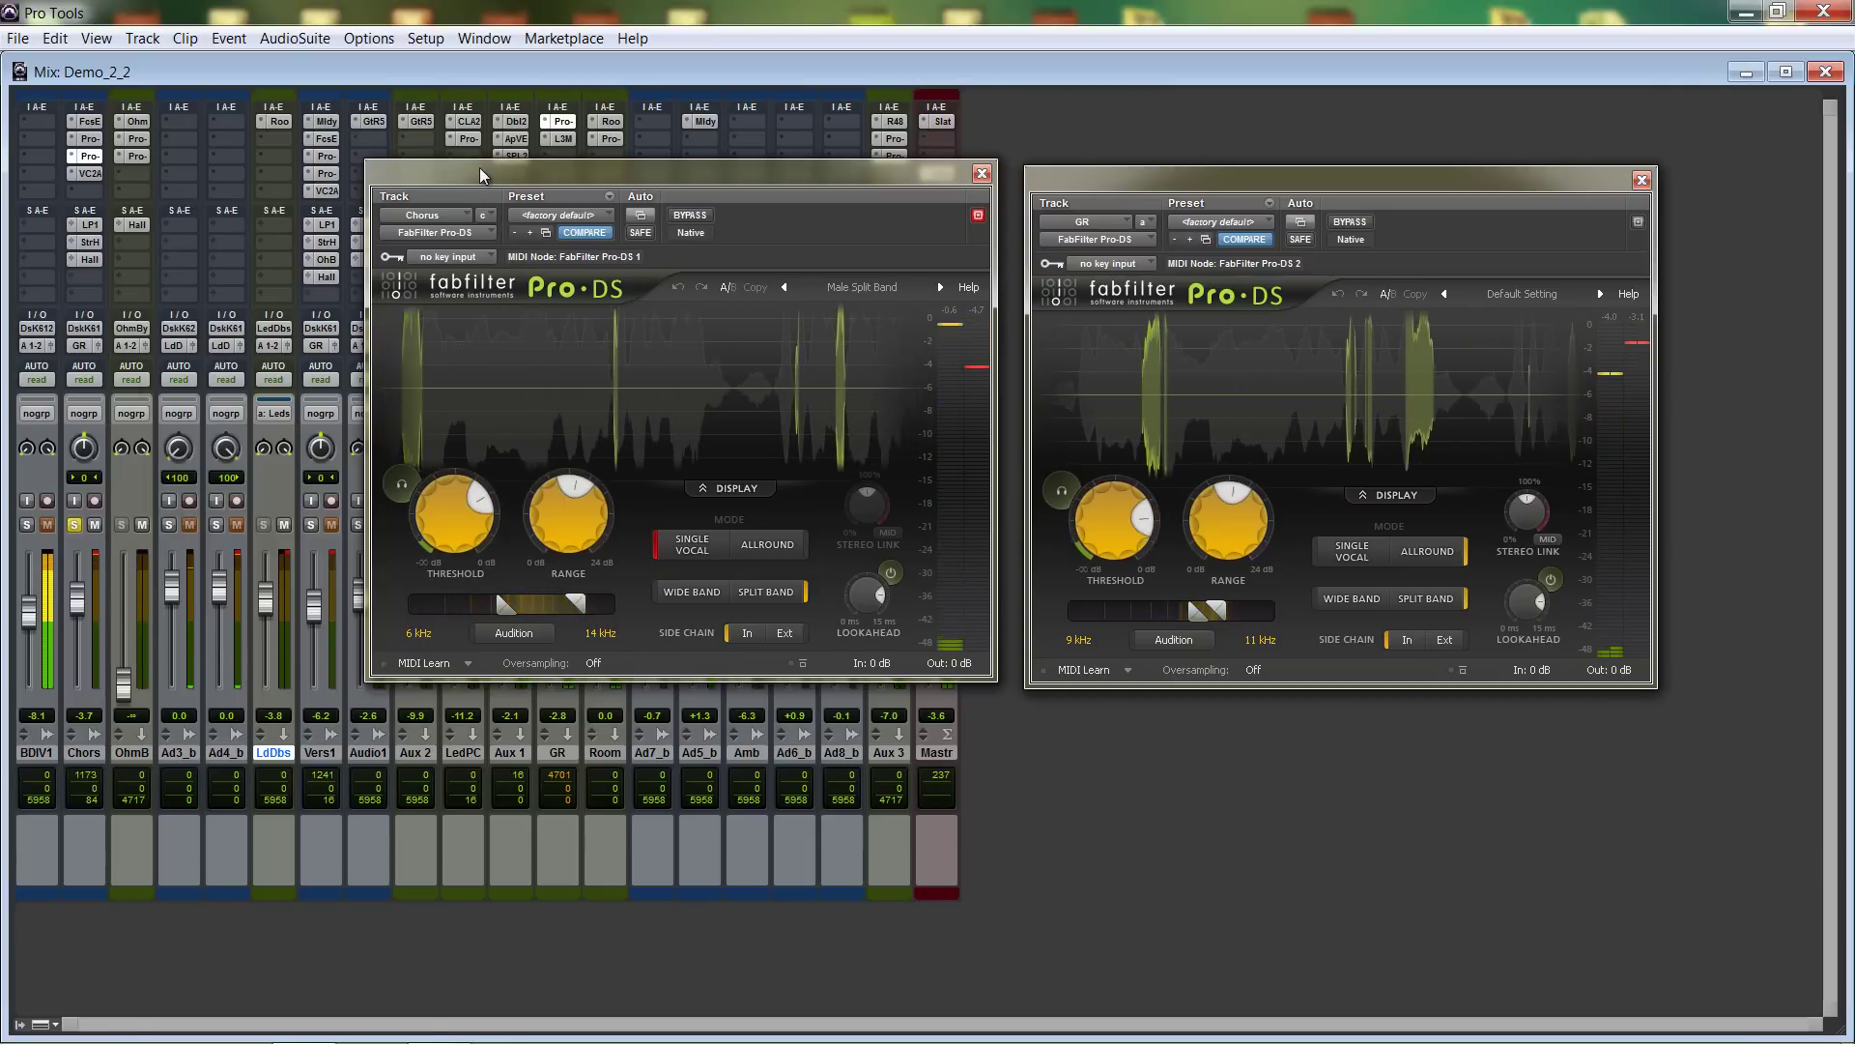
drag(746, 168, 1082, 155)
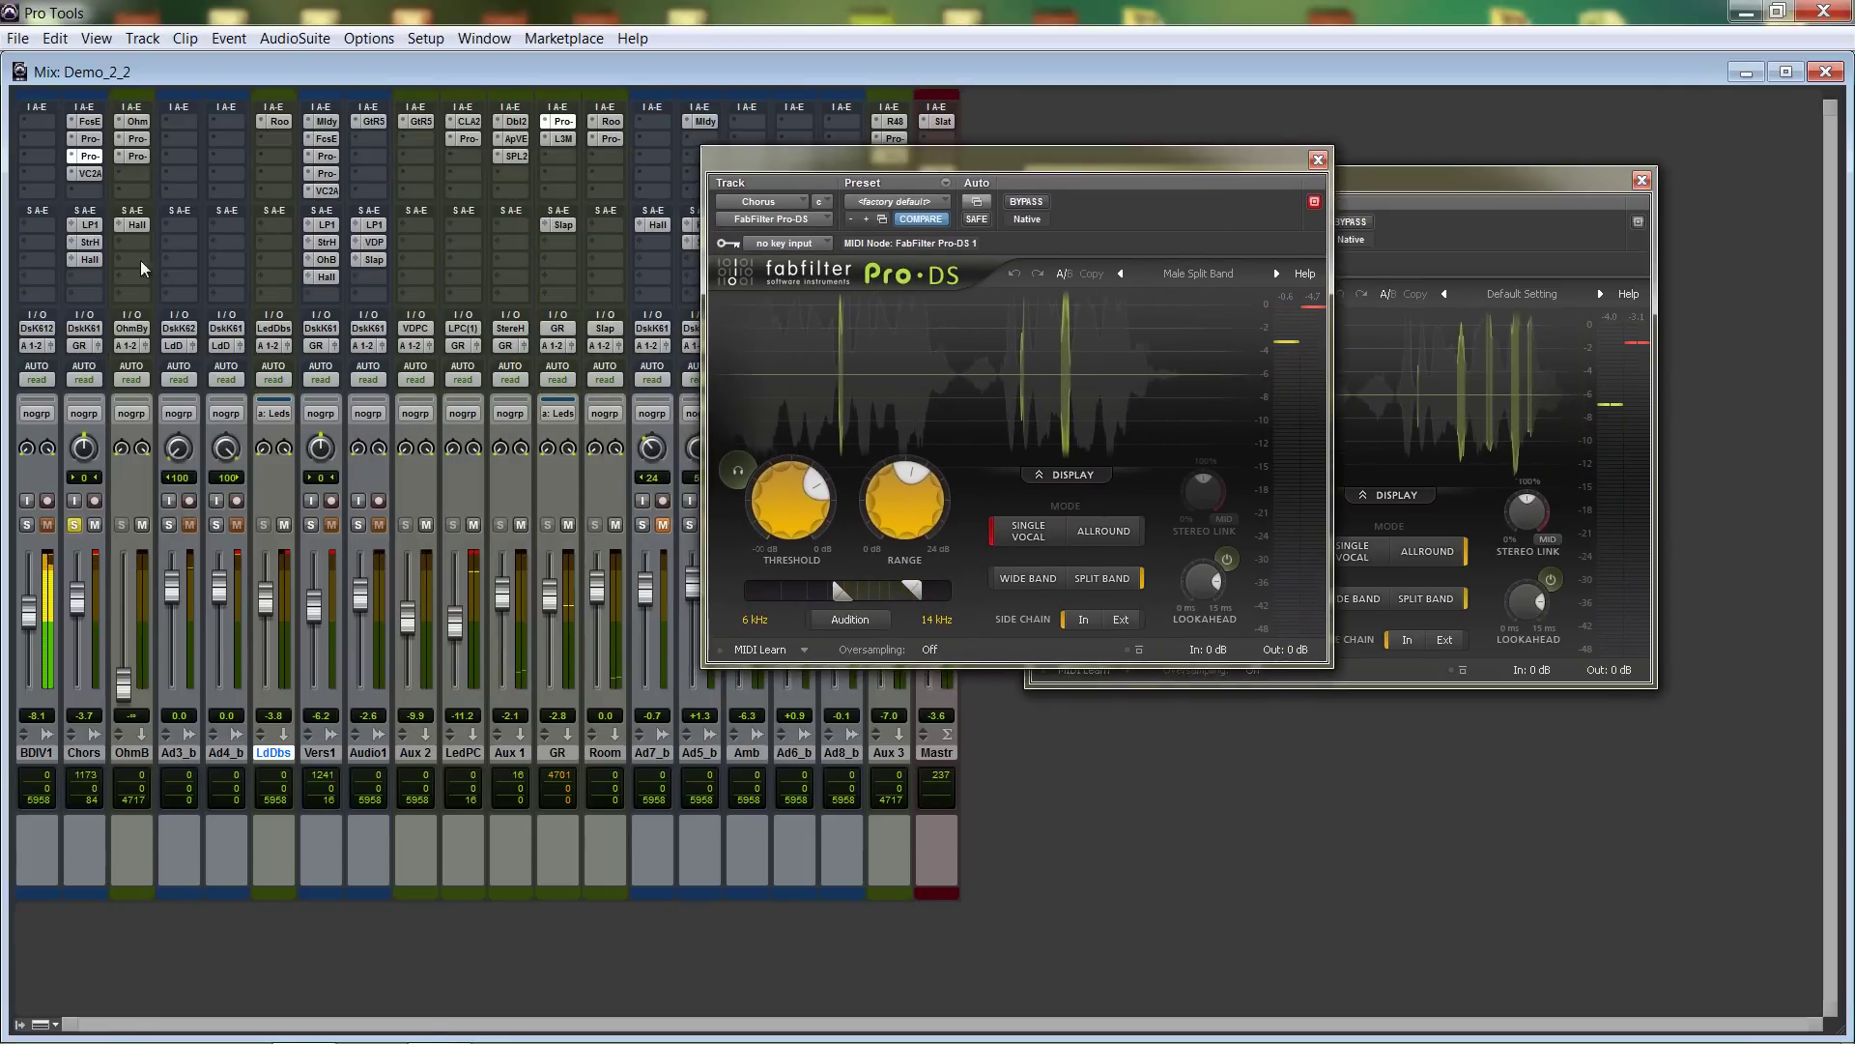
Reorder the mixer so the Lead PC and GR tracks sit directly after the Chorus track.
click(464, 754)
drag(464, 757, 119, 454)
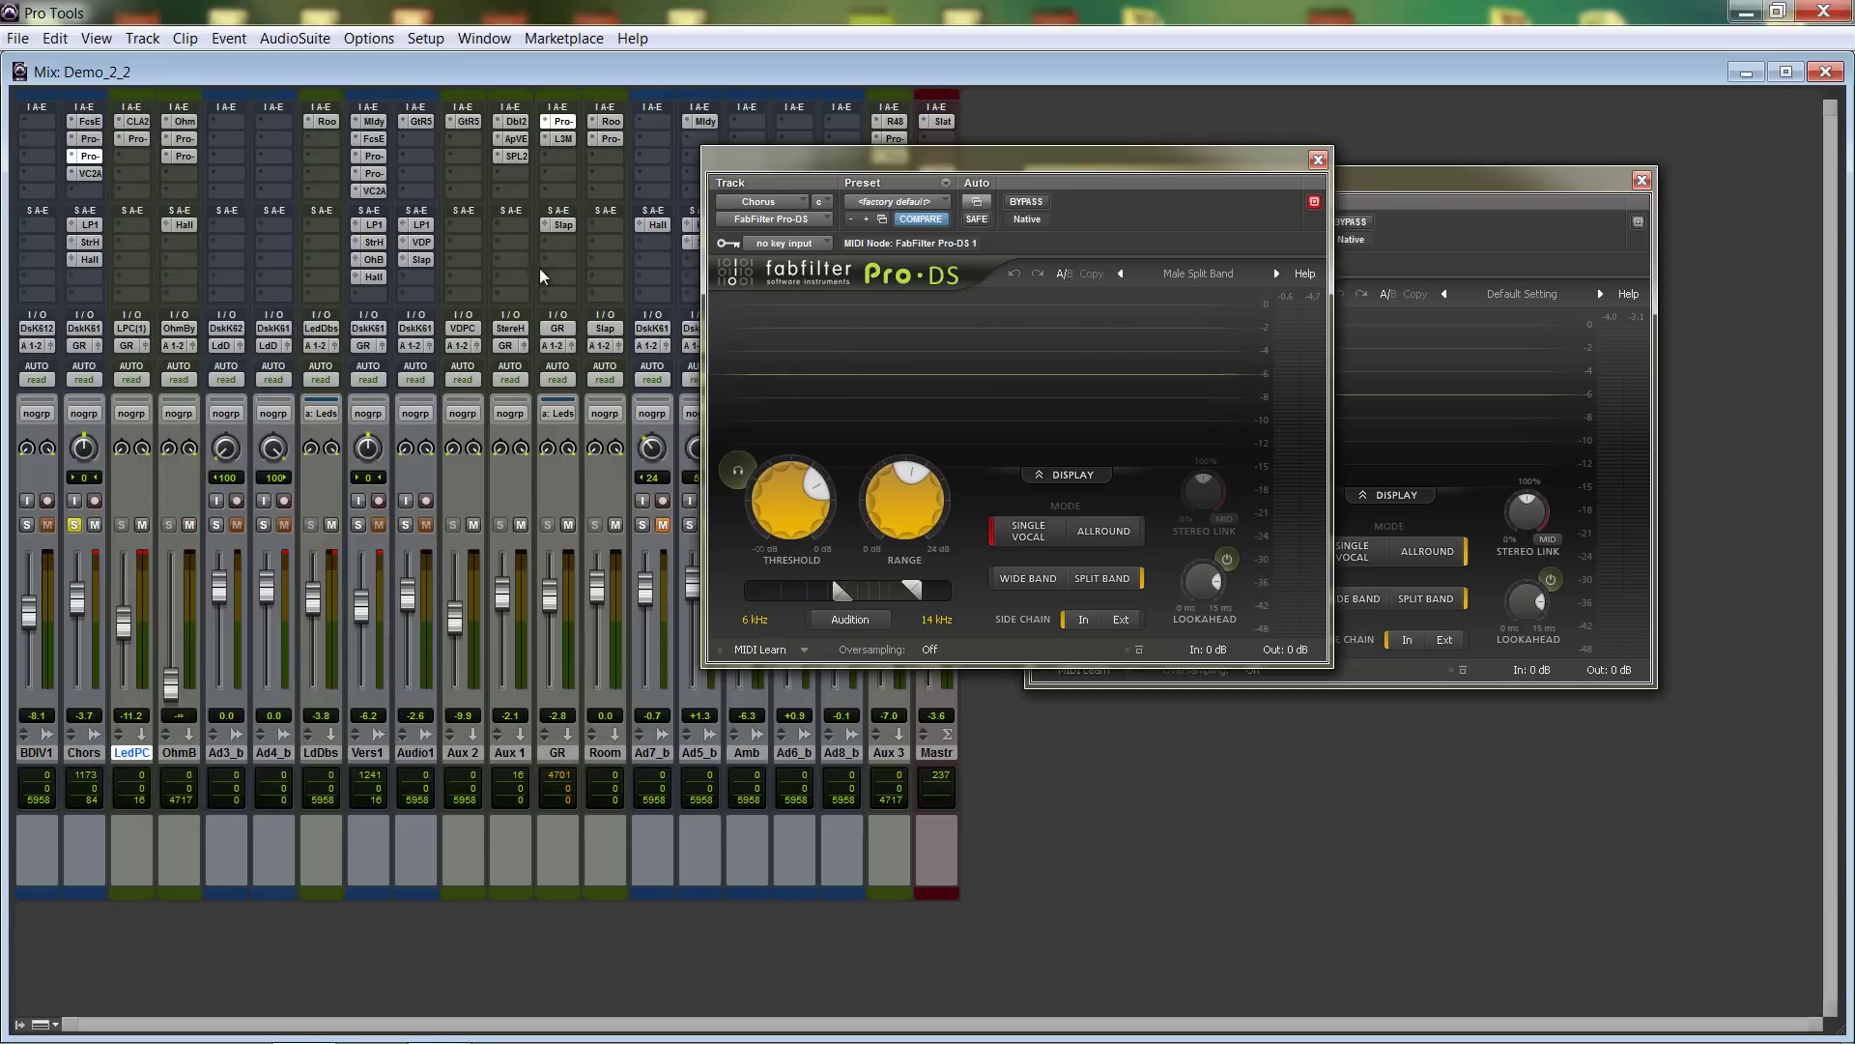
drag(557, 762, 263, 706)
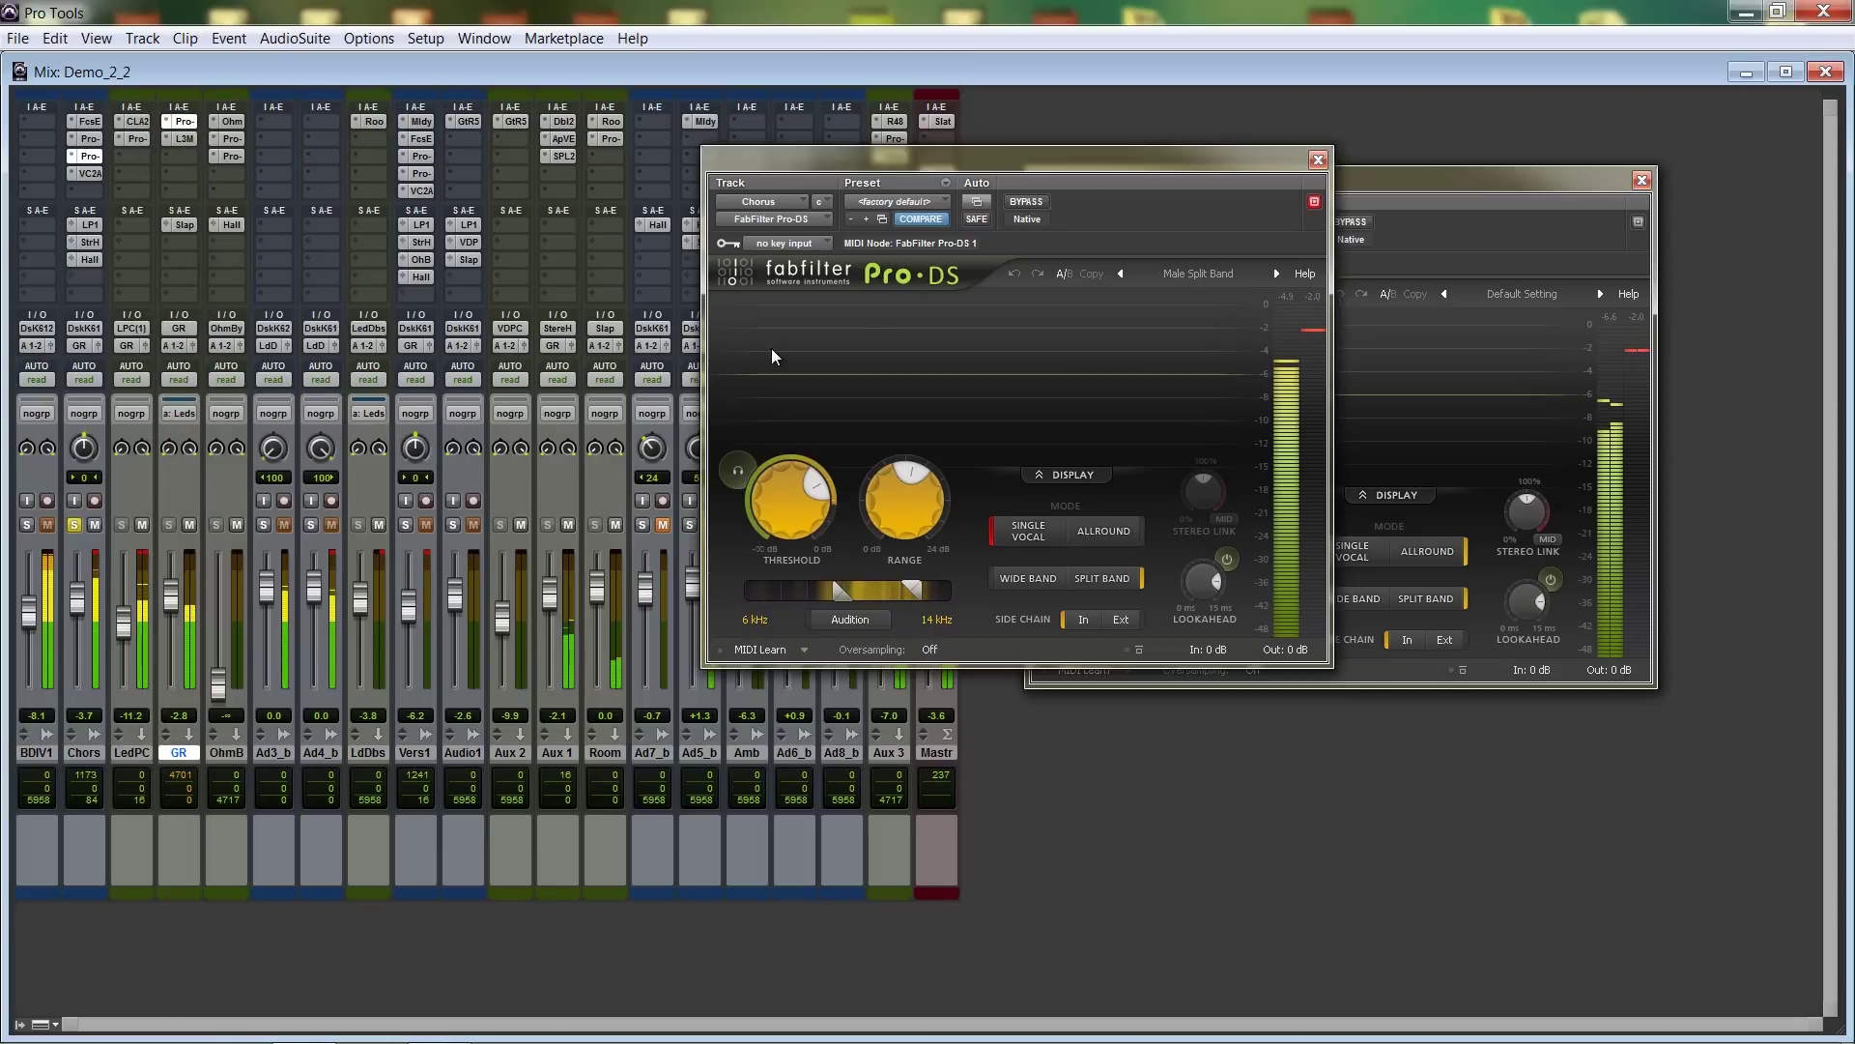
Place the Chorus and GR de-essers side by side, compare their sibilance reduction and close both windows.
drag(1042, 161, 708, 180)
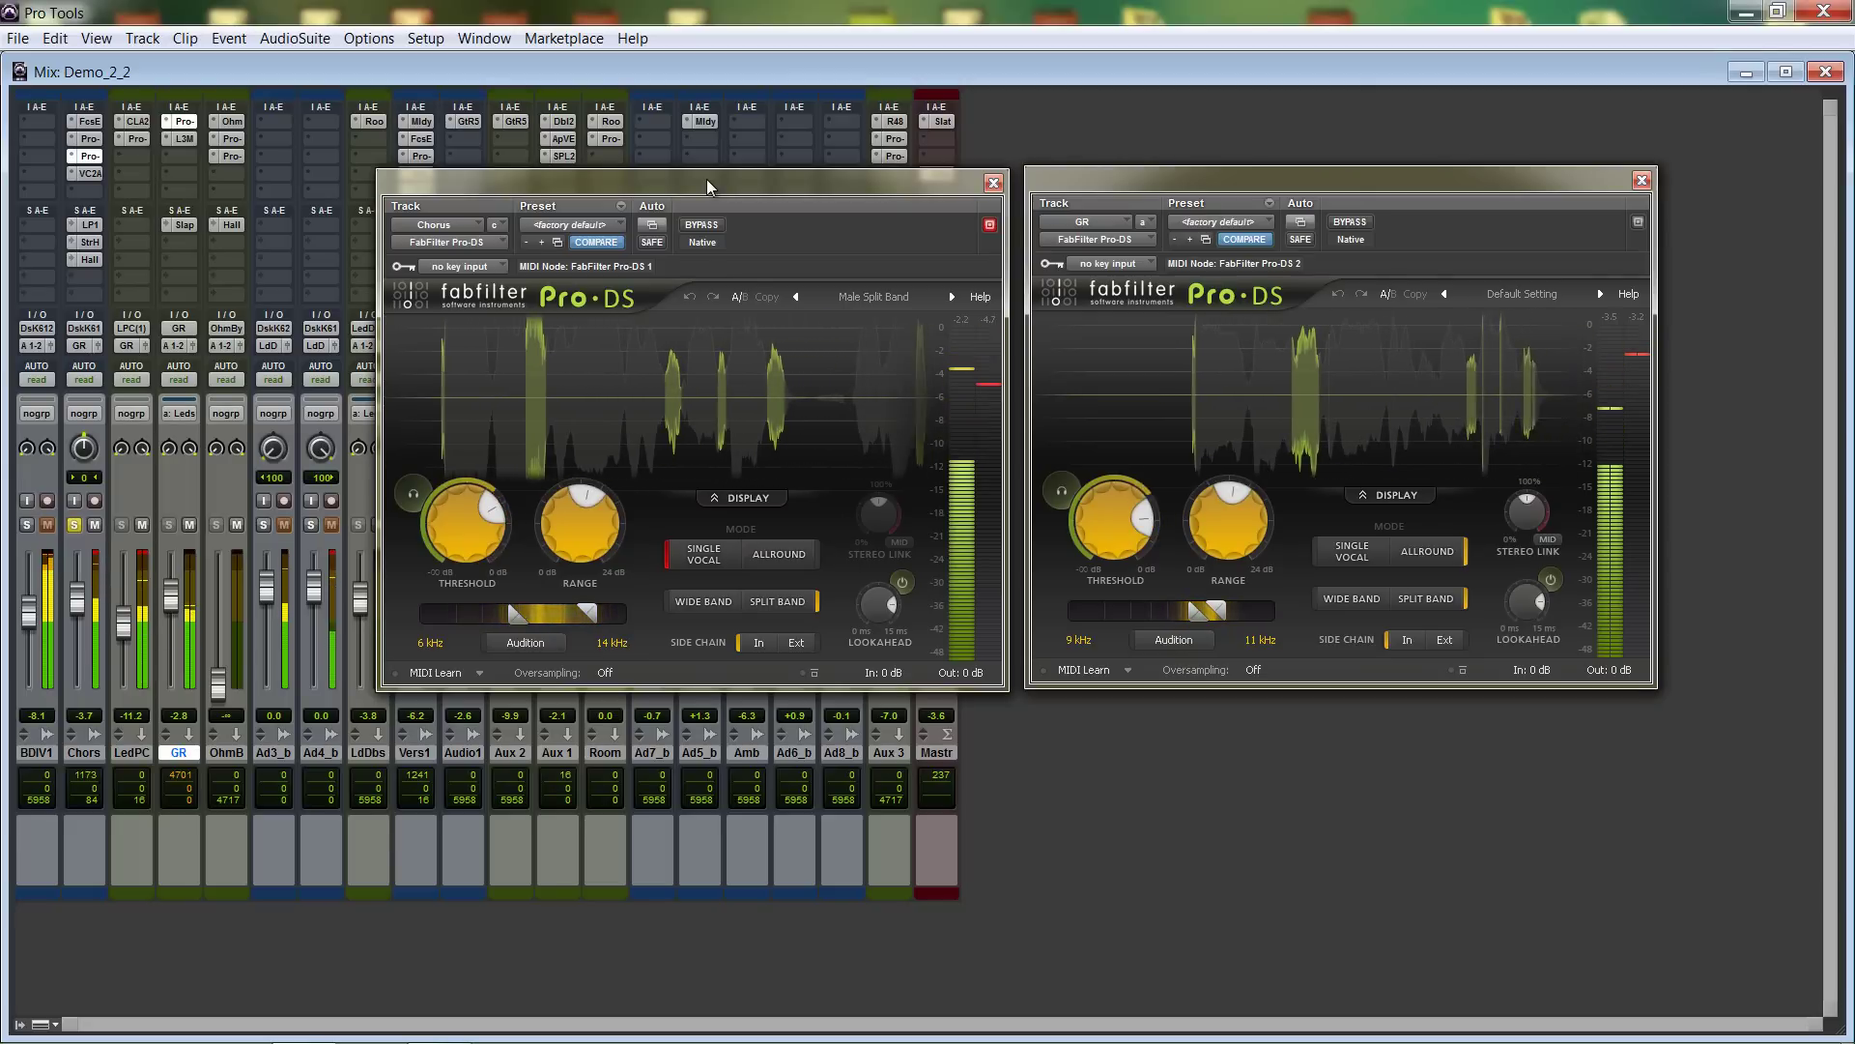
click(993, 183)
click(1642, 180)
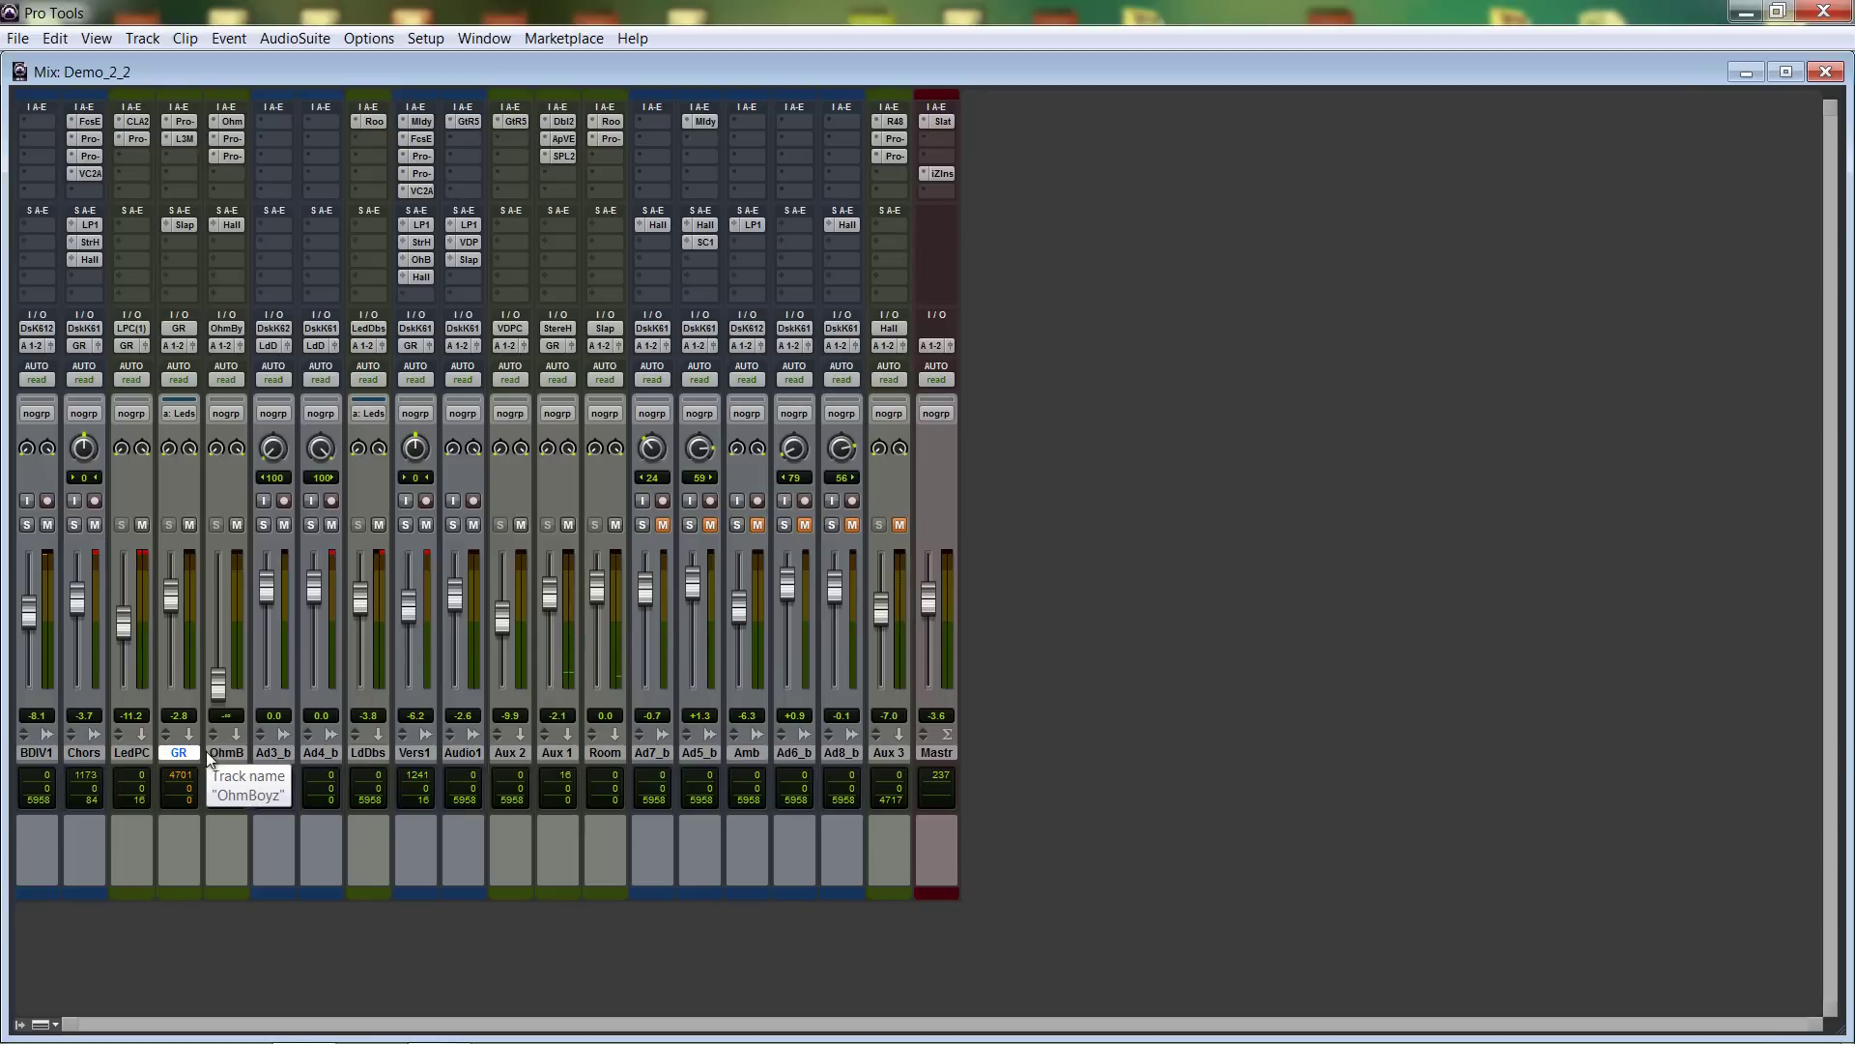
Open the L3 MultiMaximizer on the GR track, solo Chorus and audition the limiter's frequency bands one at a time.
click(182, 138)
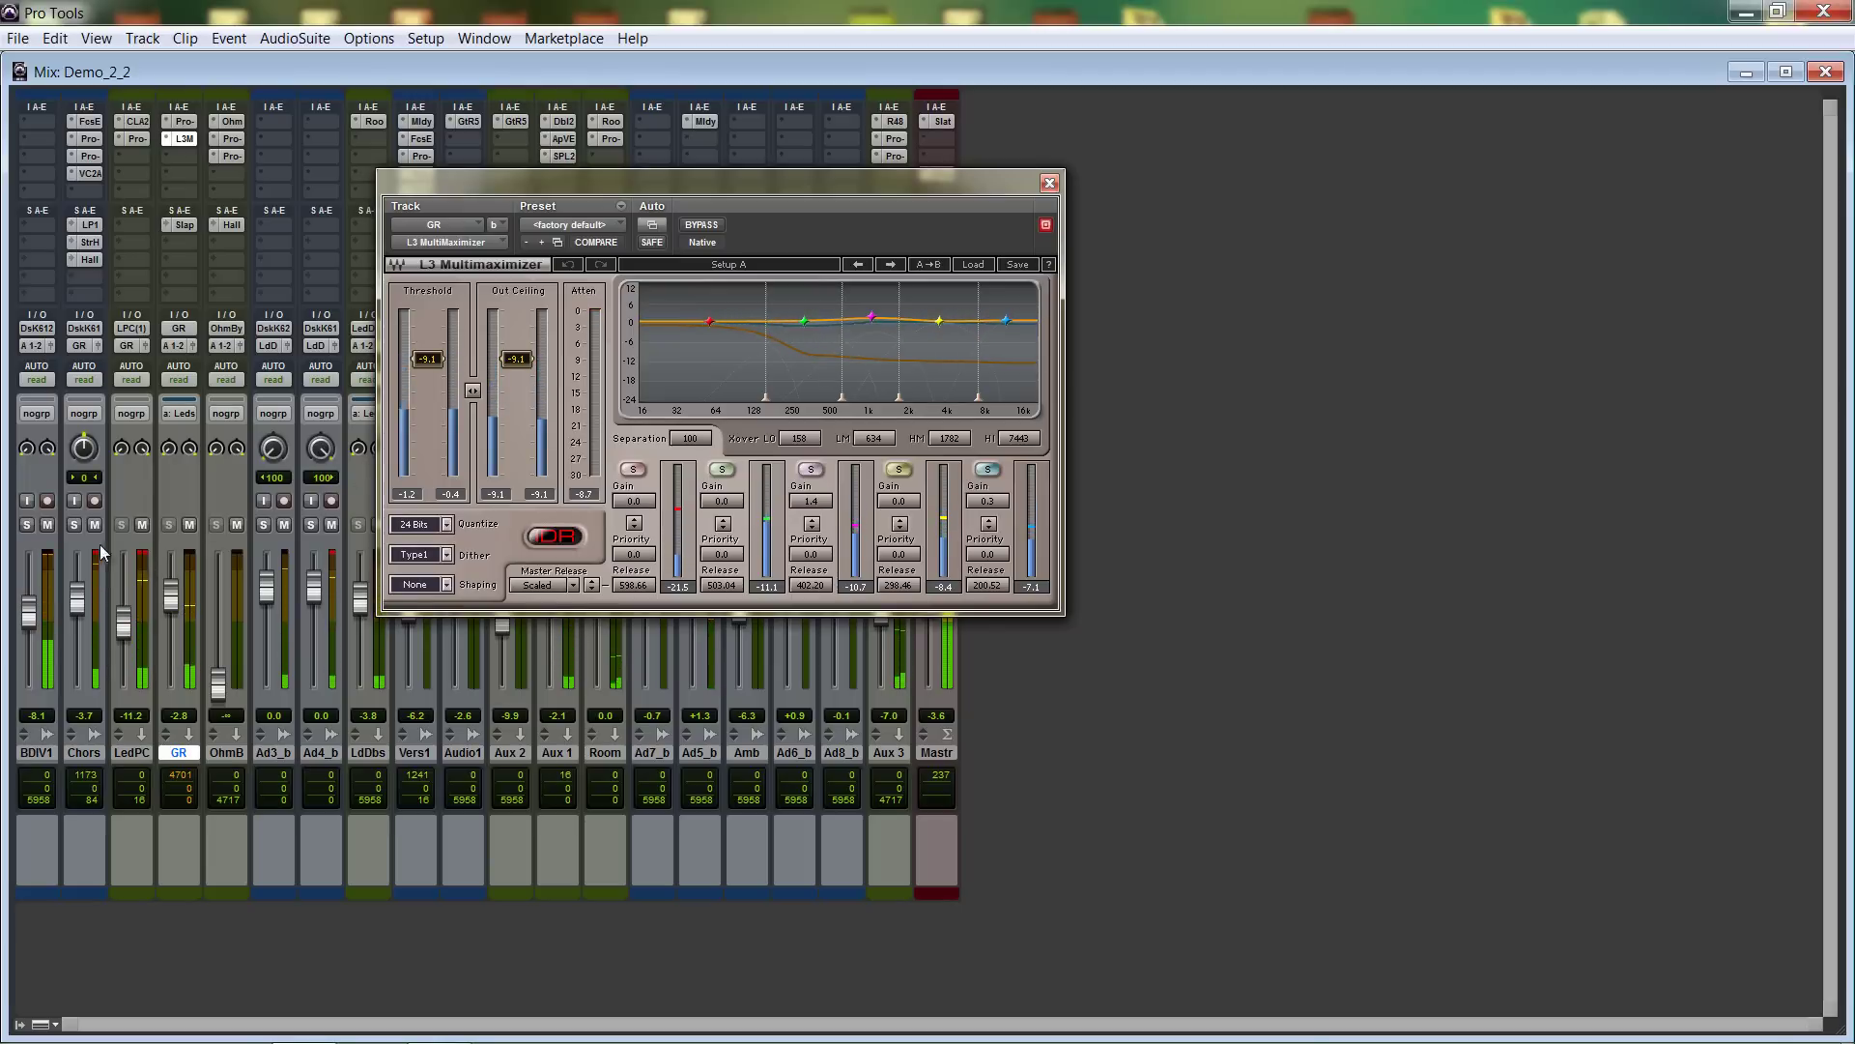
click(73, 523)
click(633, 470)
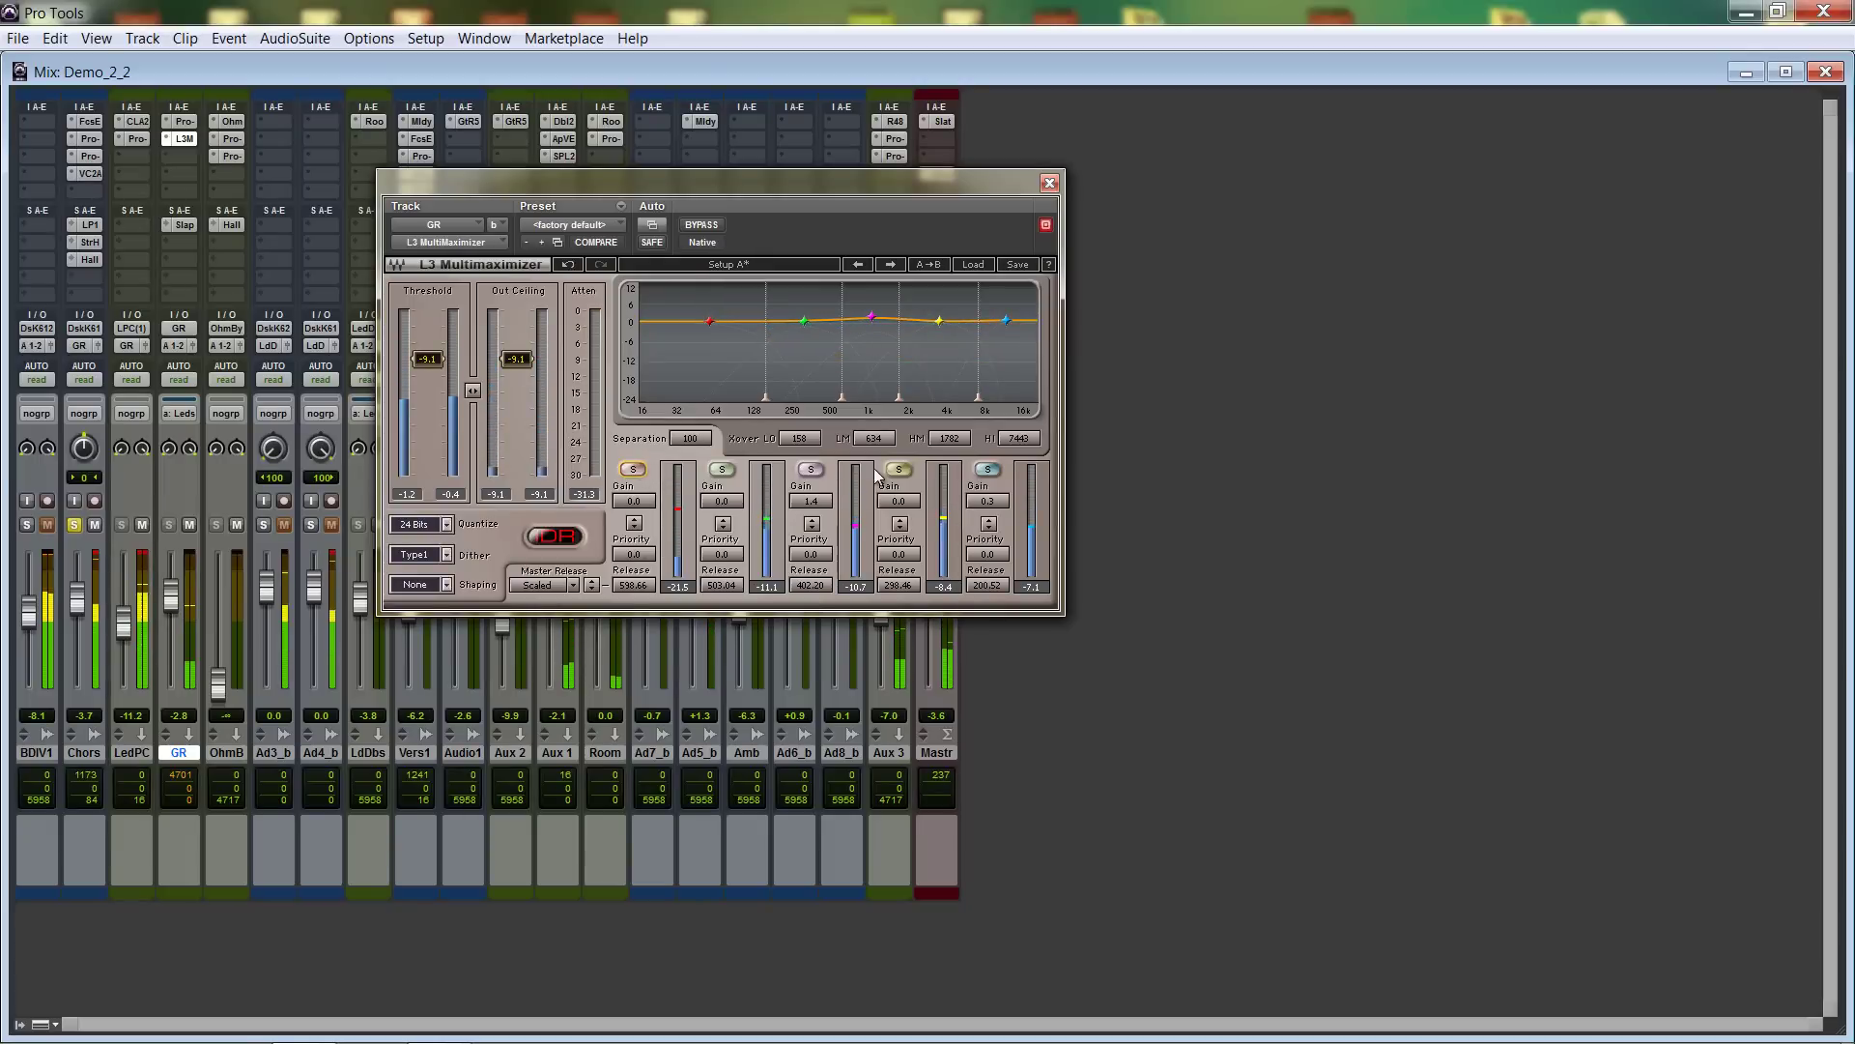
click(988, 471)
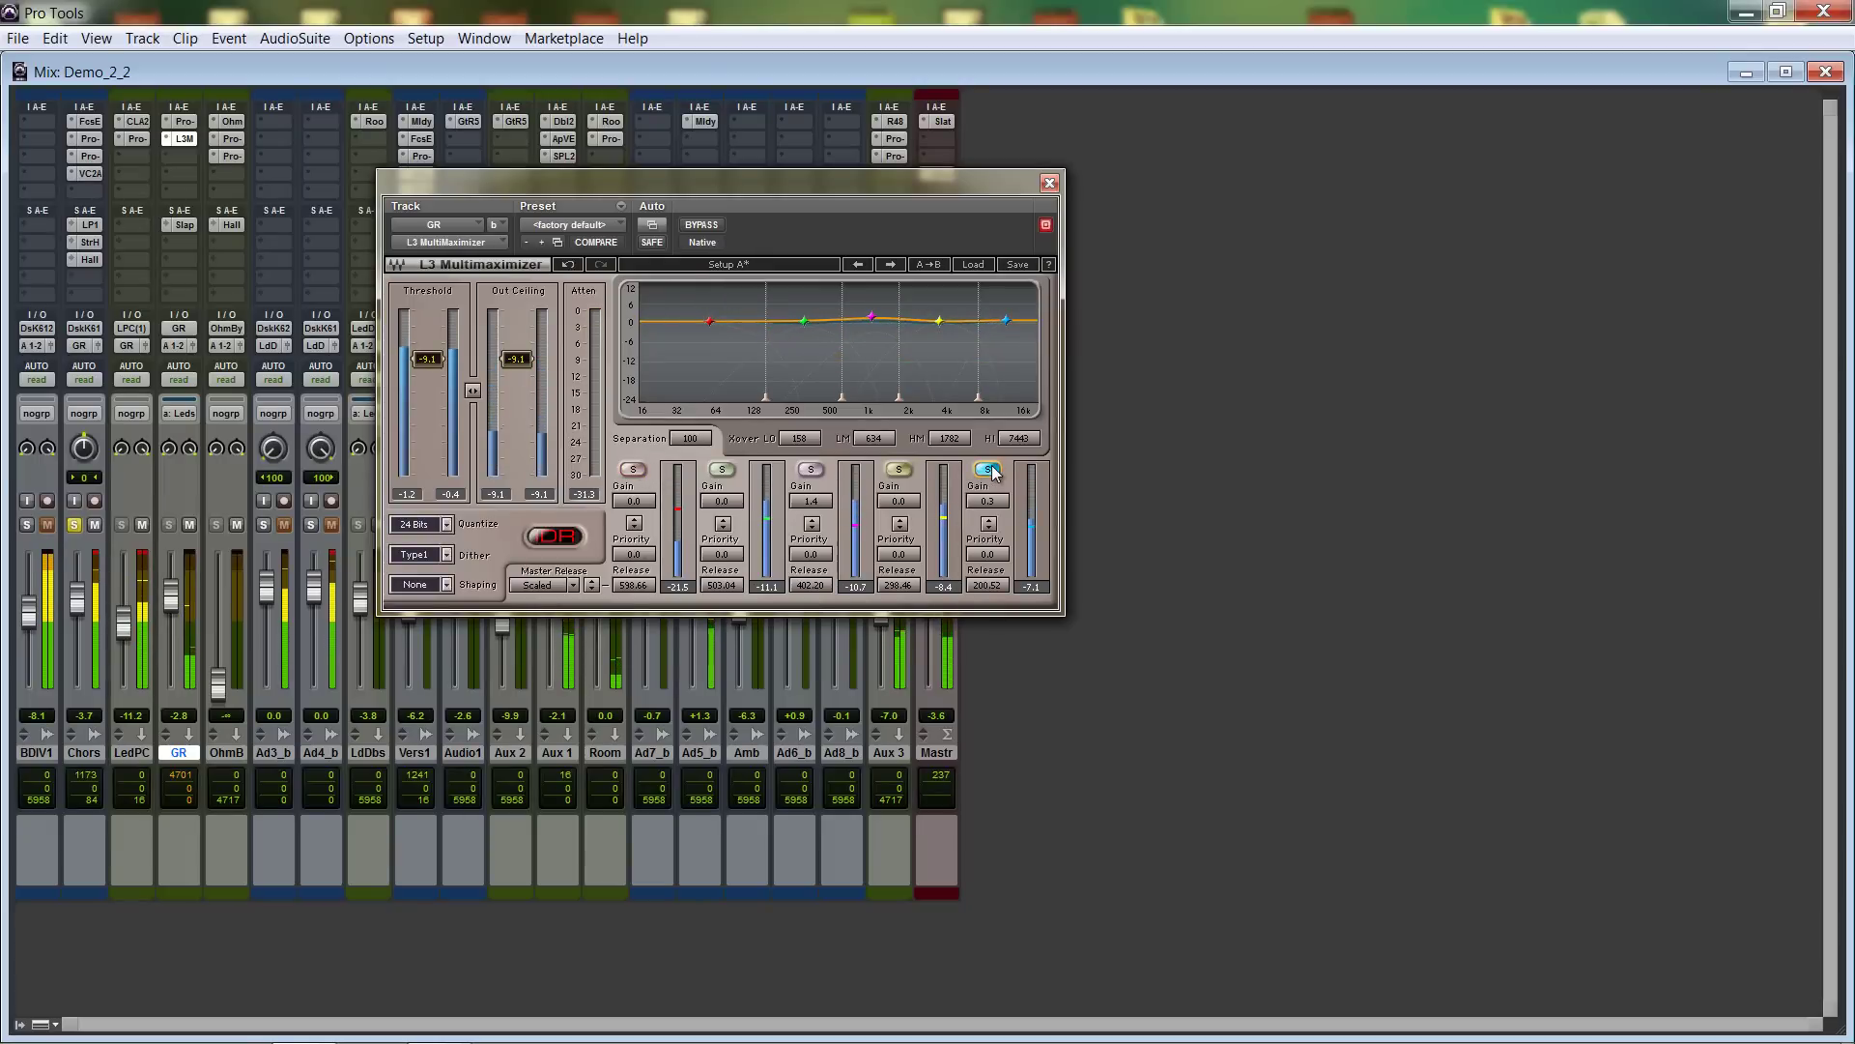
click(722, 470)
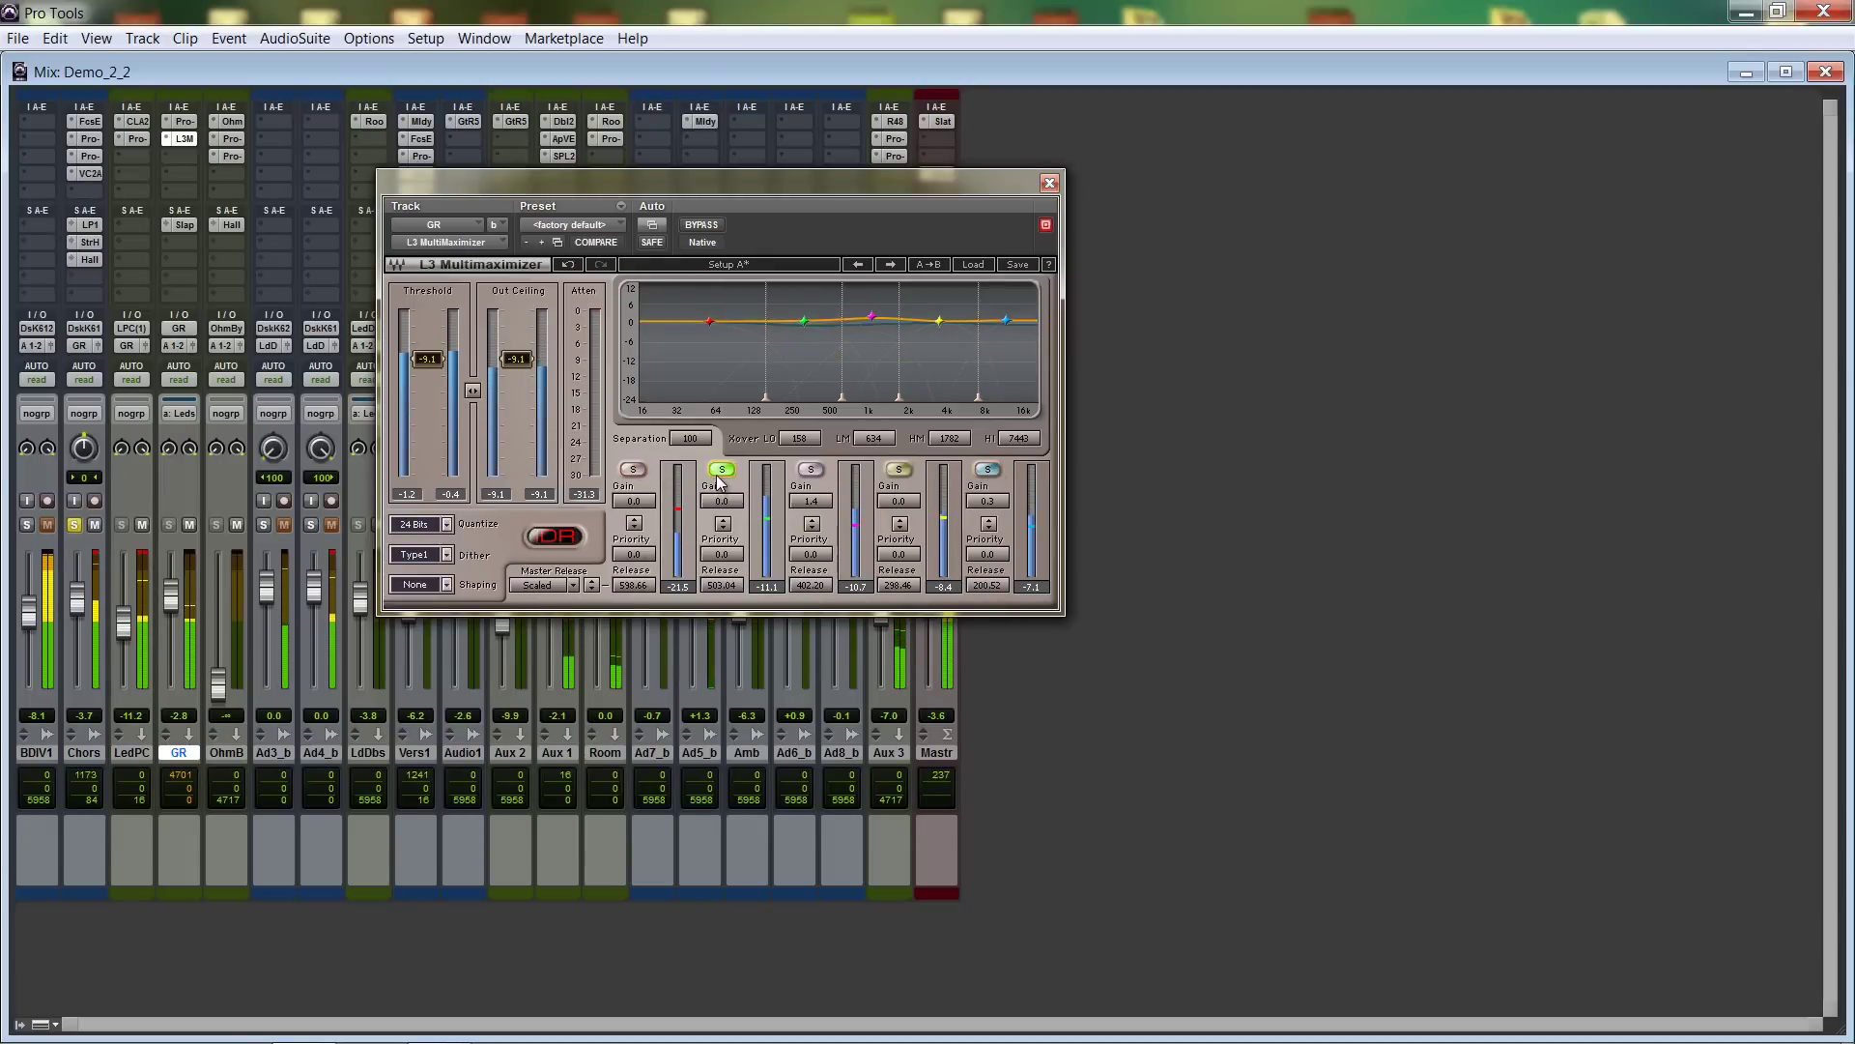
click(900, 470)
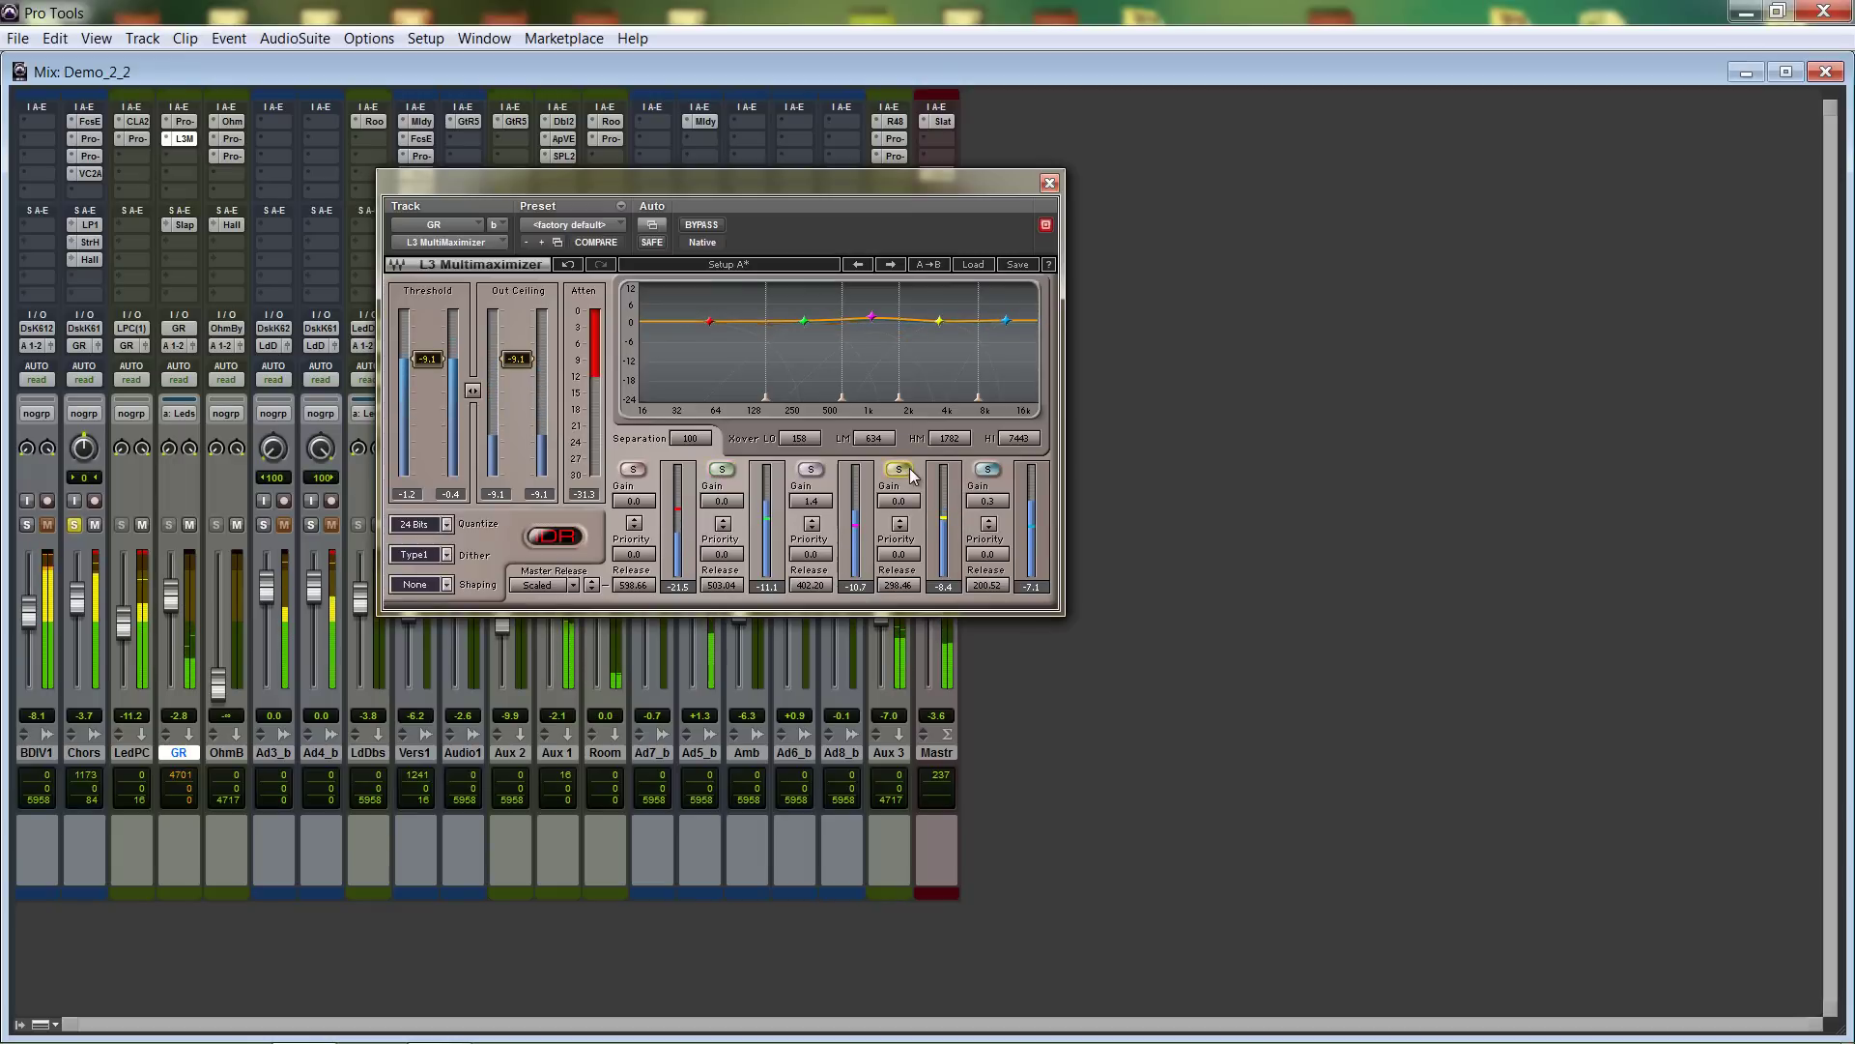
click(809, 472)
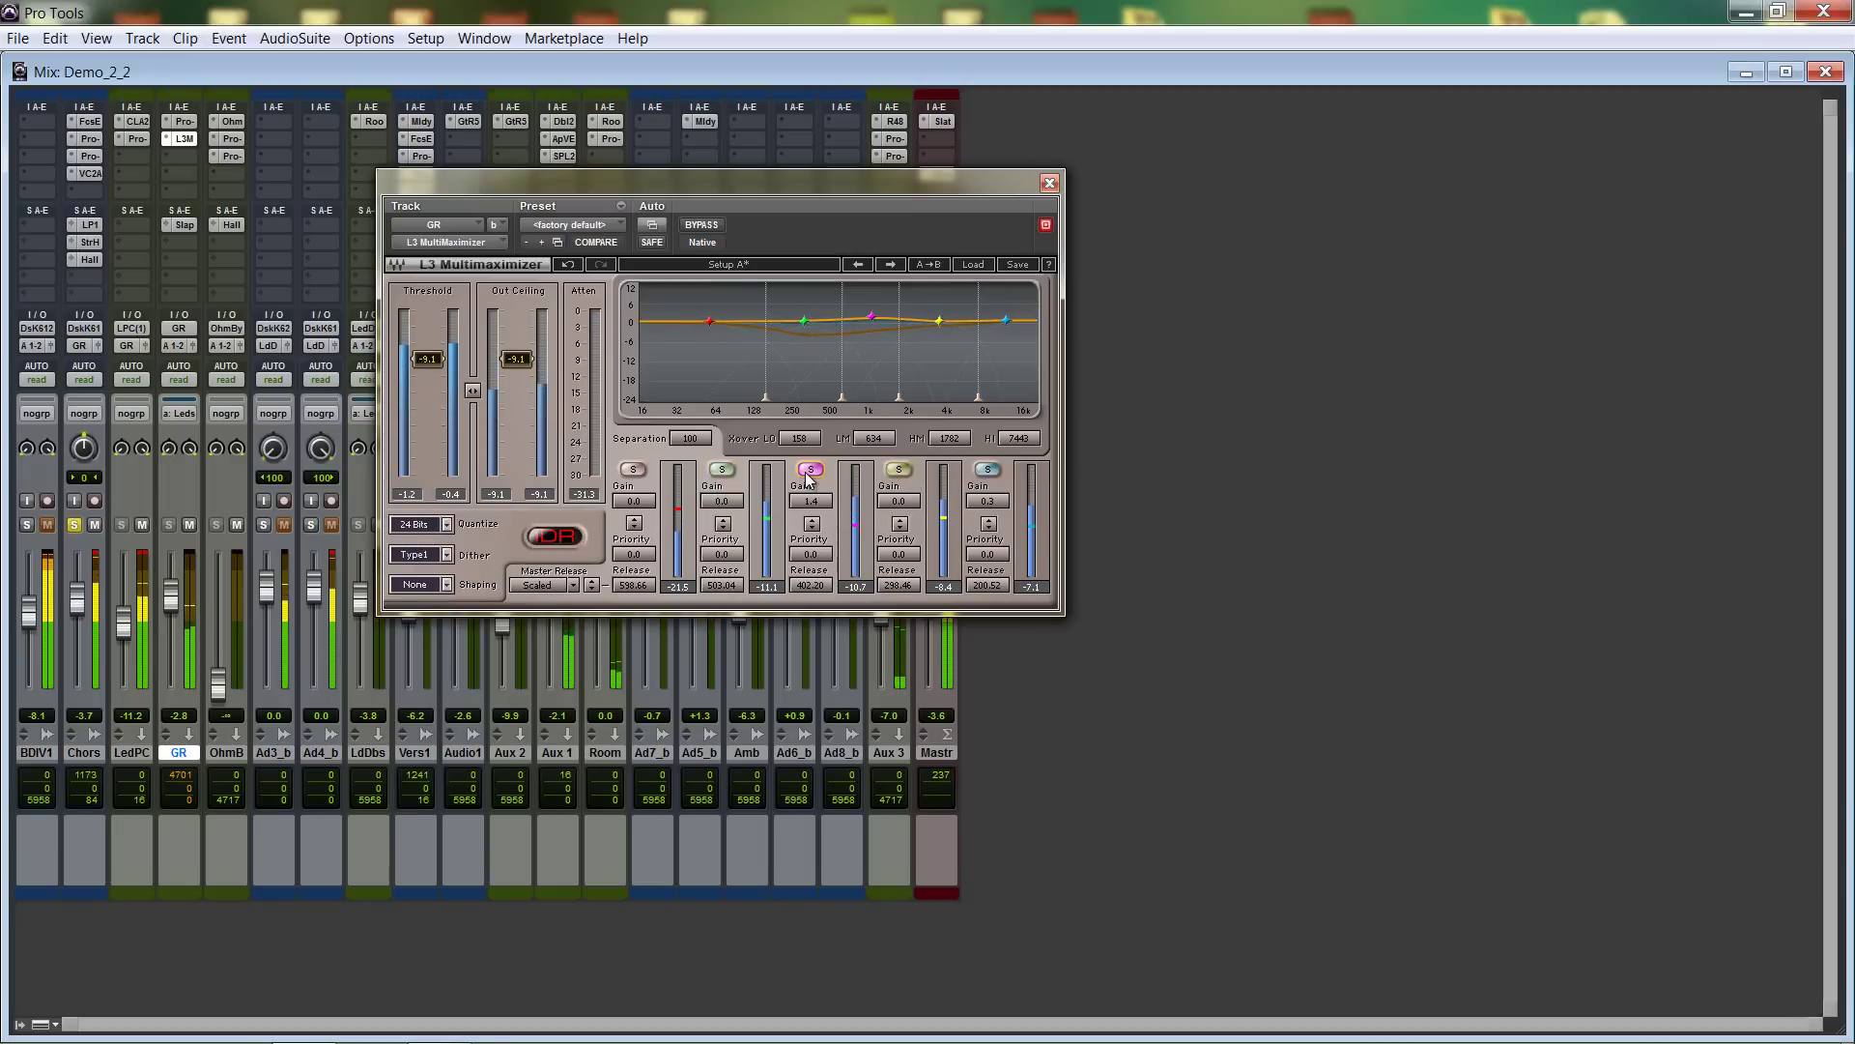
click(806, 471)
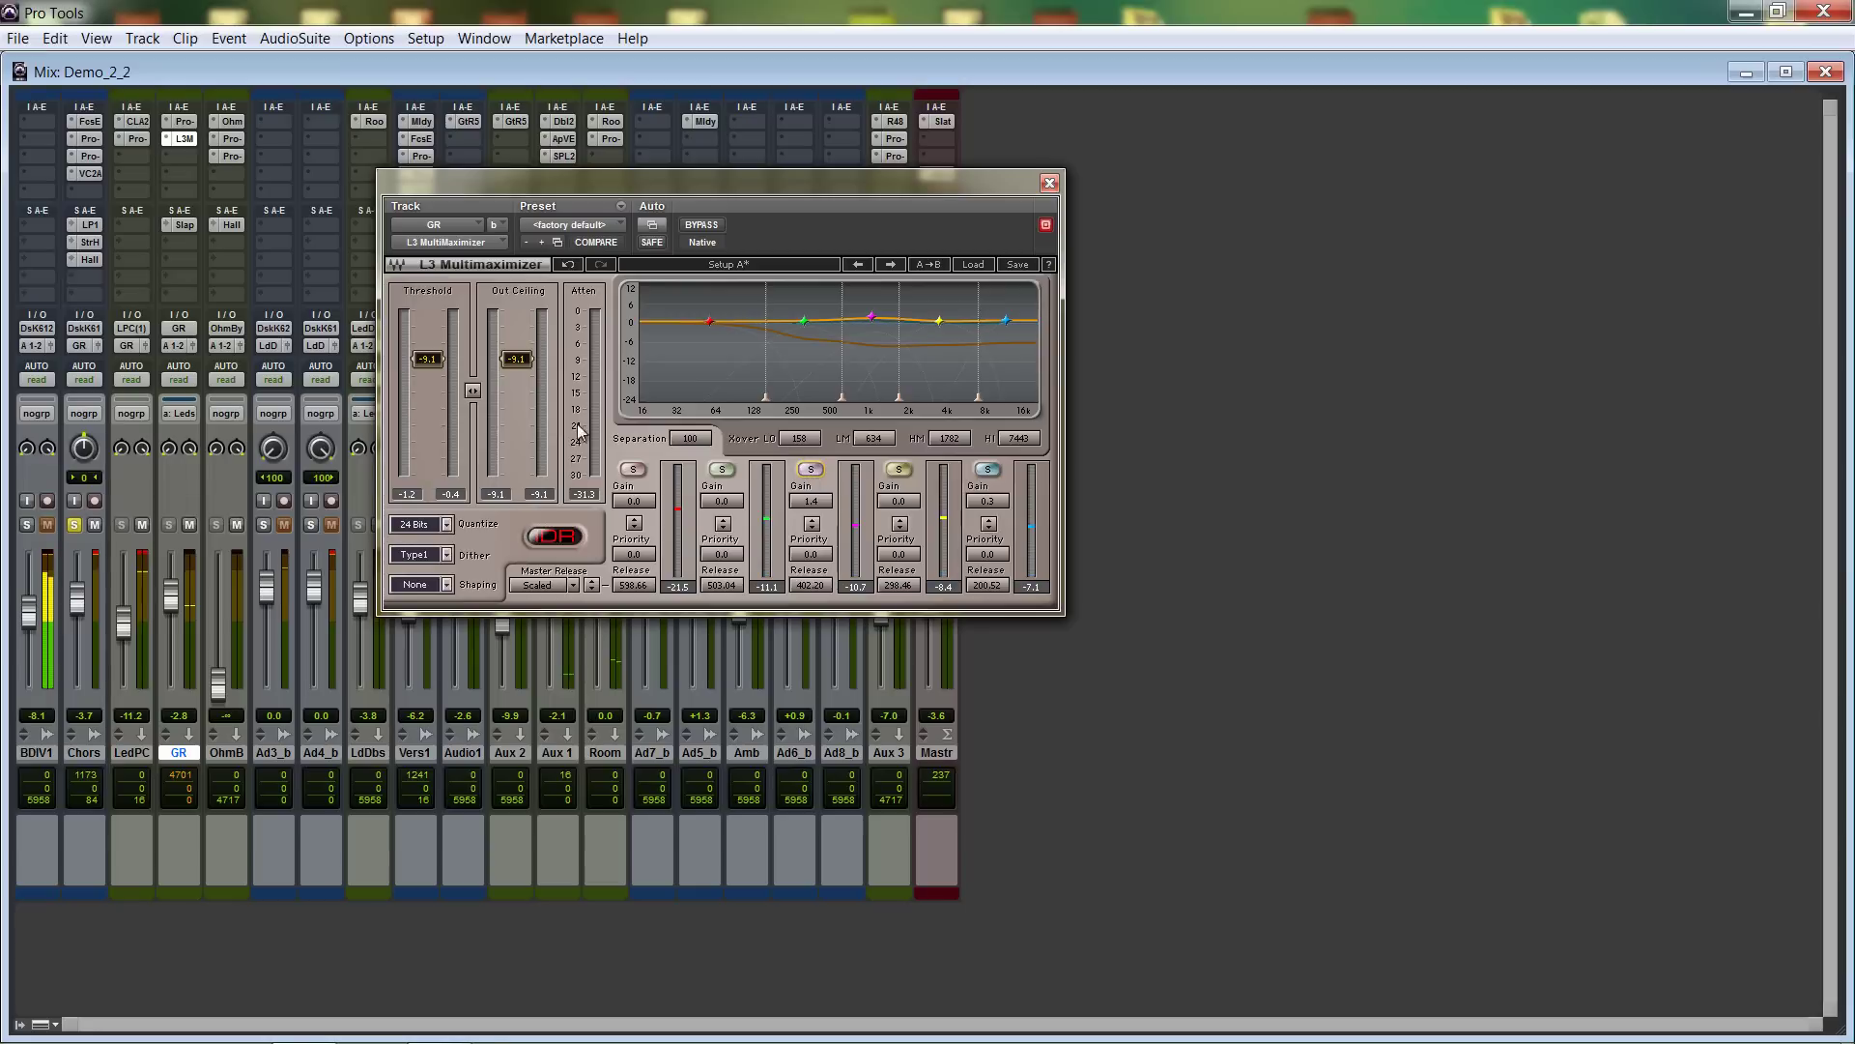
Compare the GR track with the L3 MultiMaximizer bypassed and active during playback, and close its window.
click(702, 225)
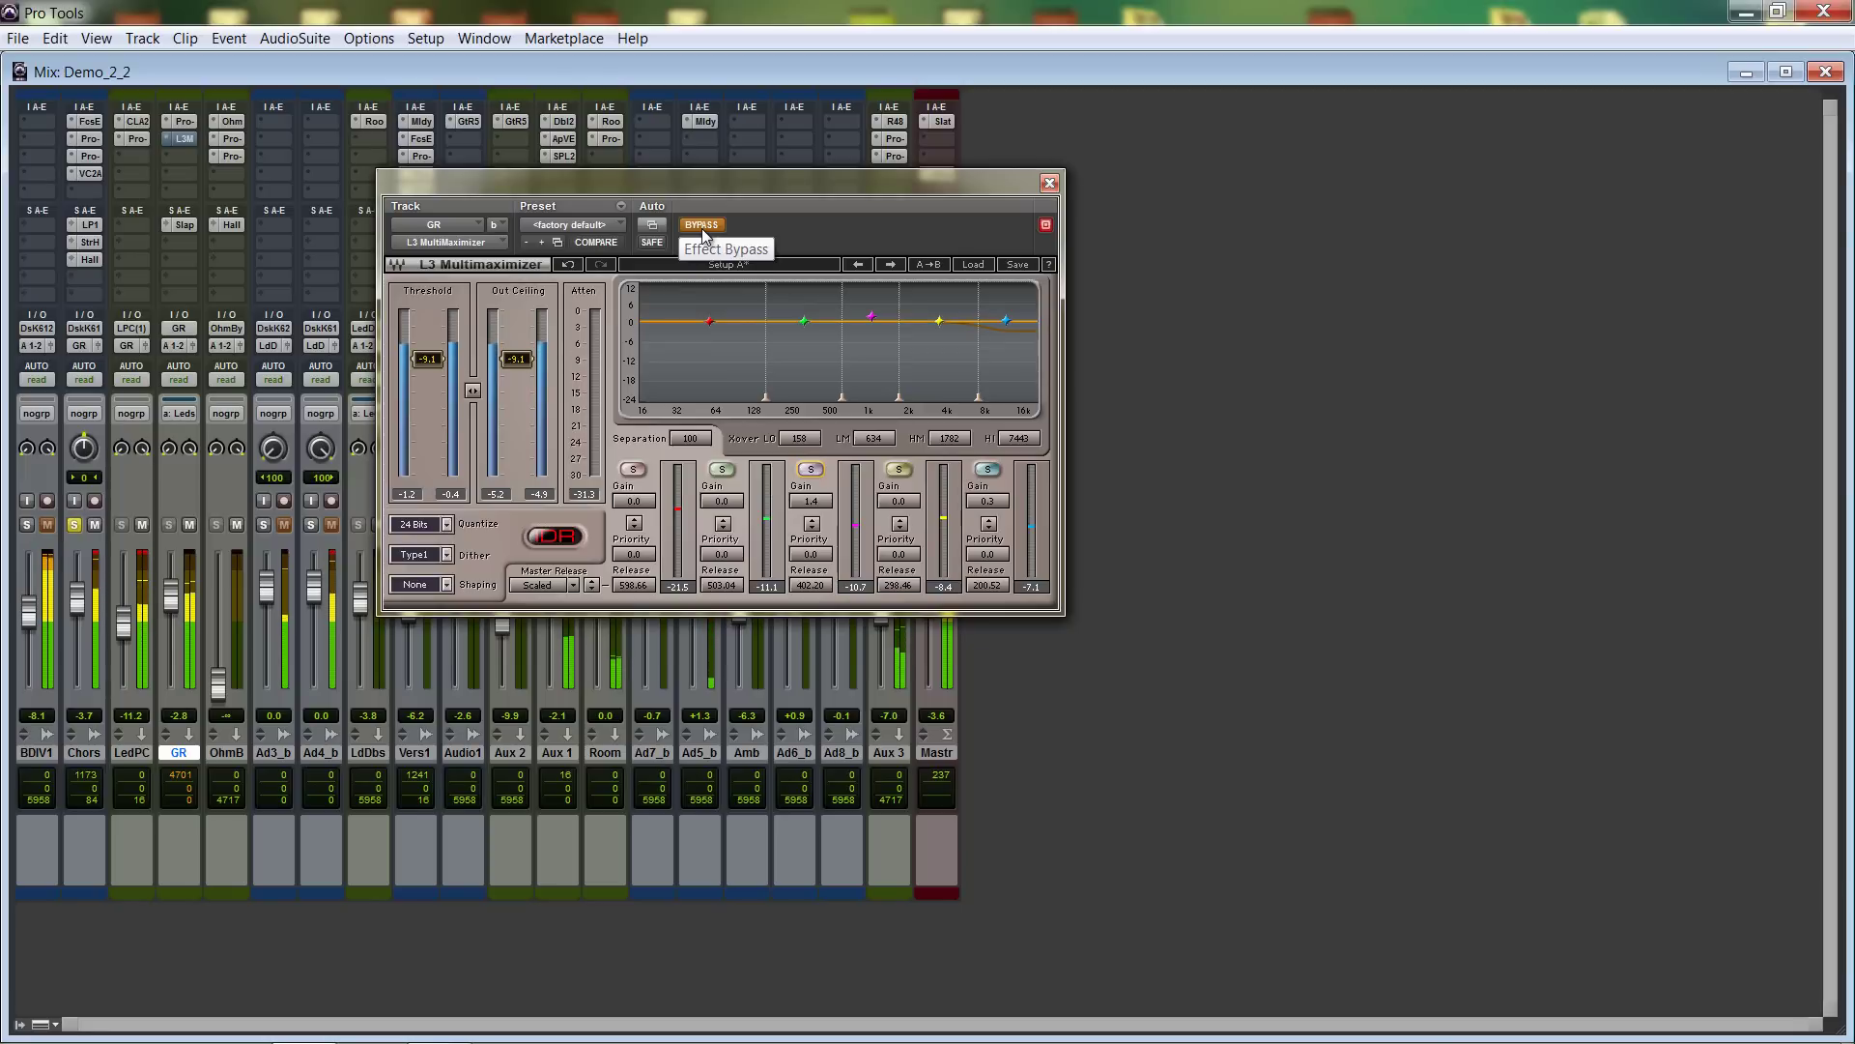
click(702, 225)
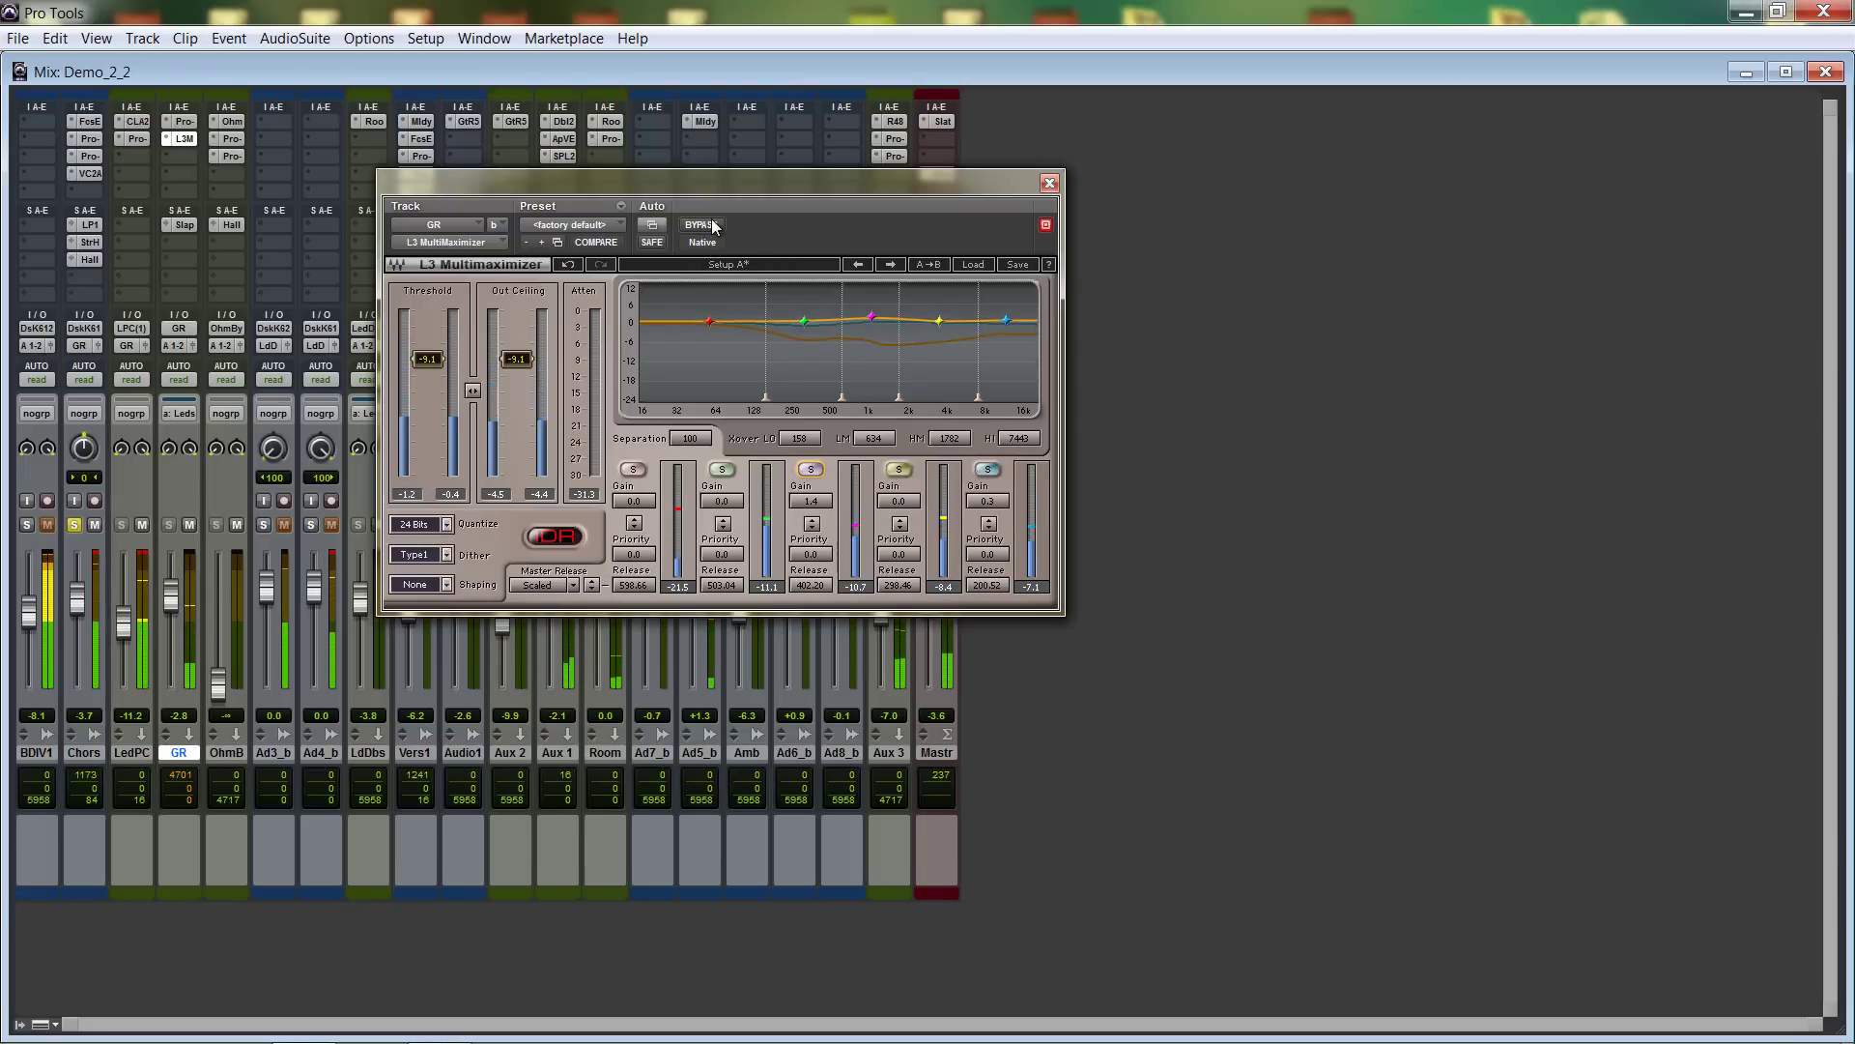
click(713, 226)
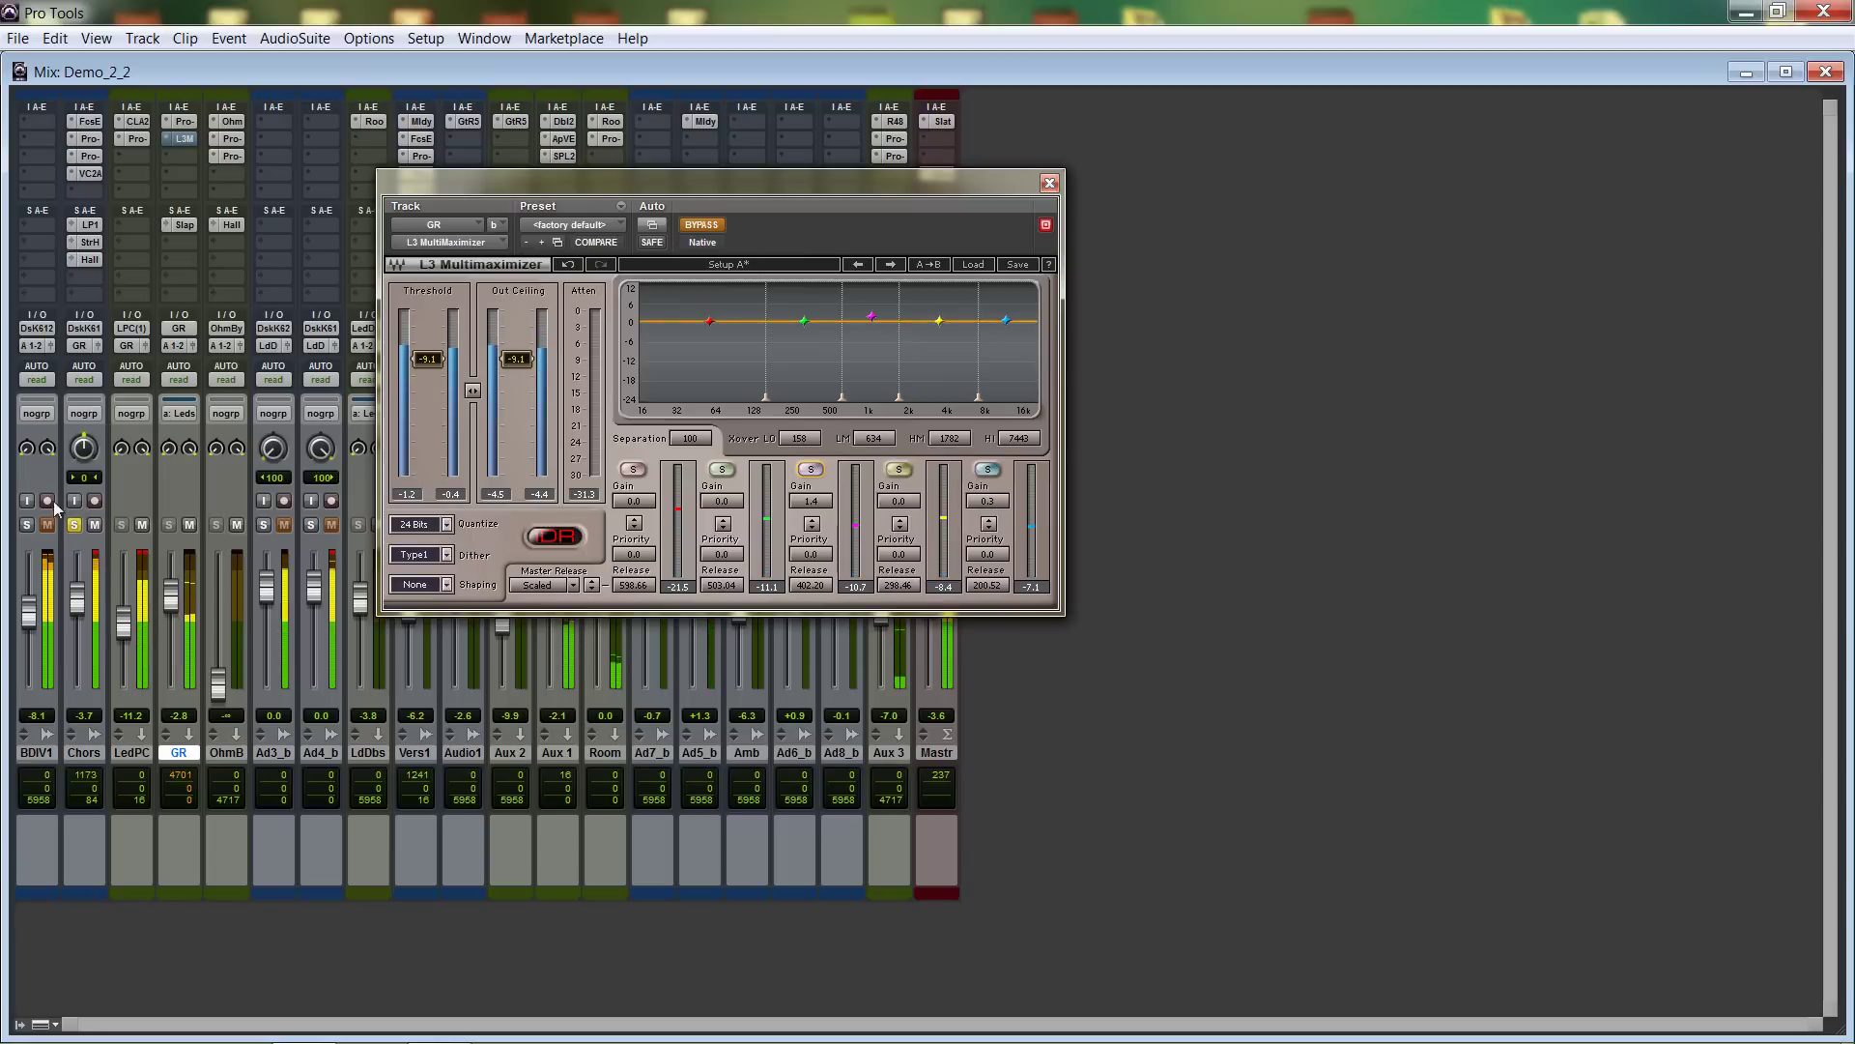
click(702, 225)
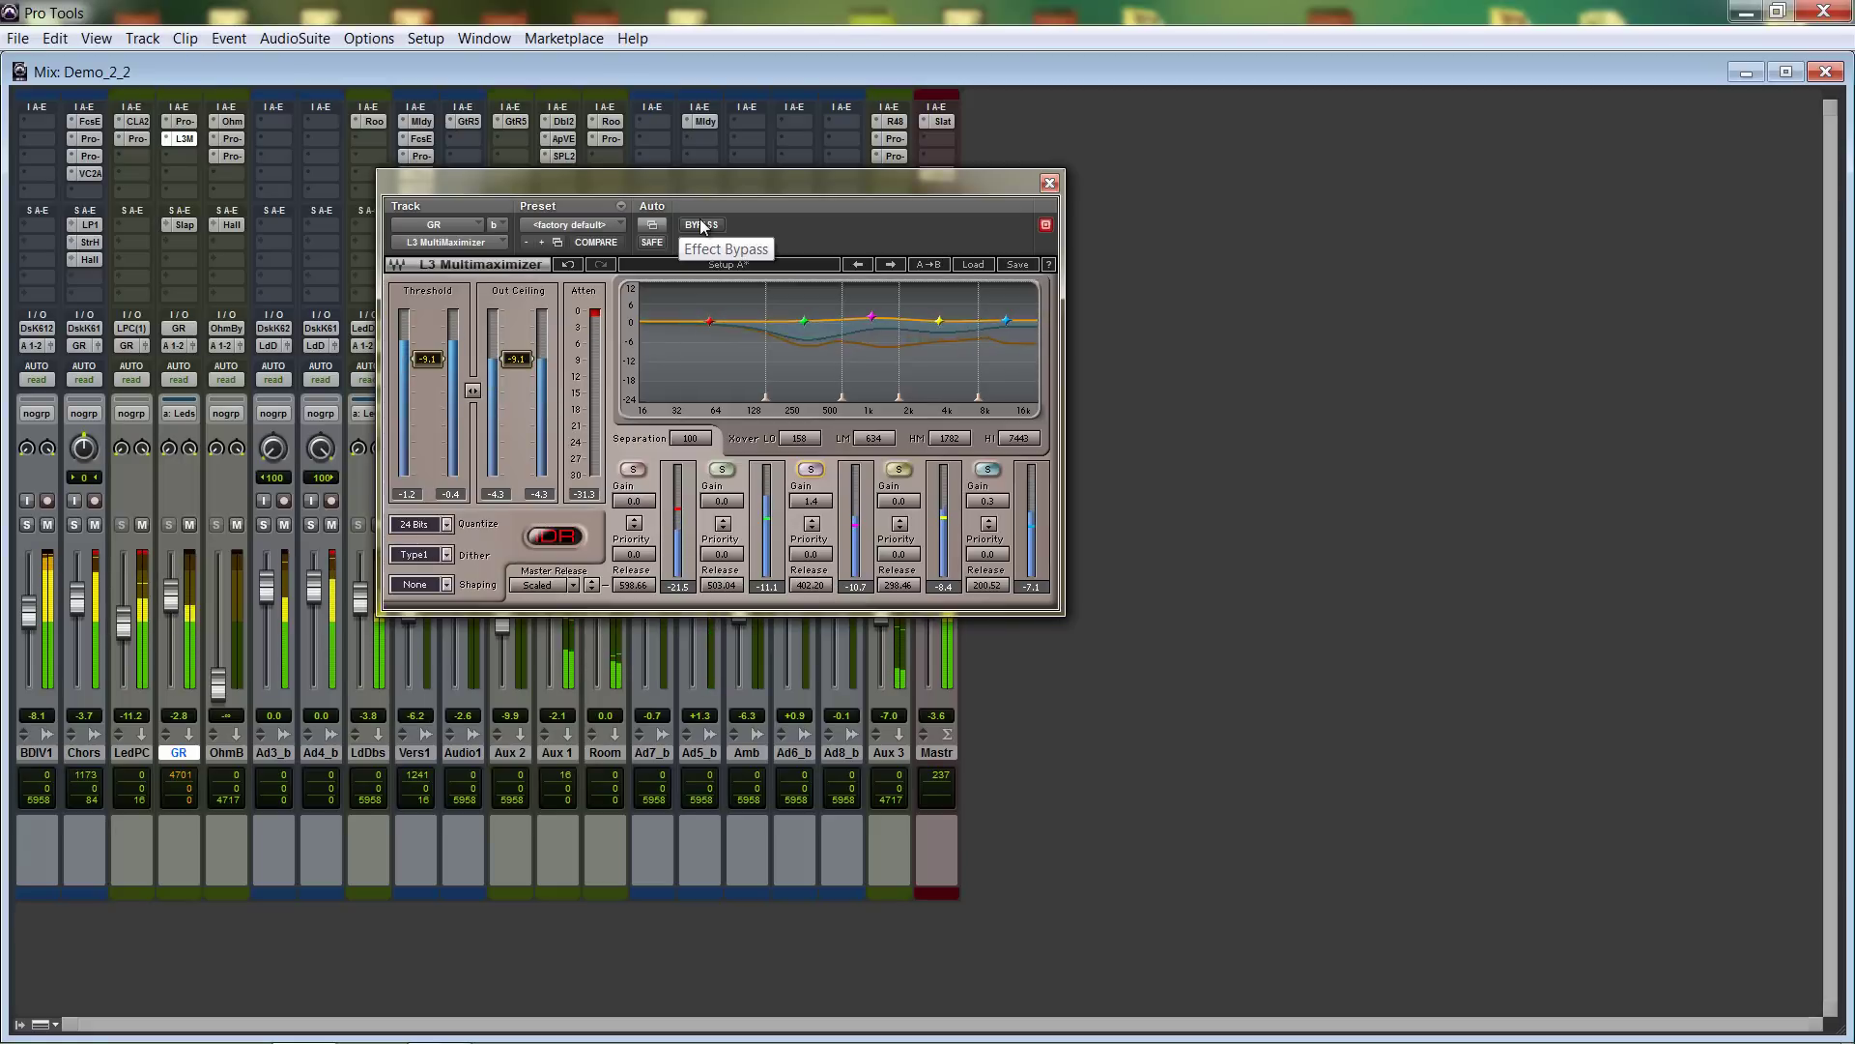
click(1050, 183)
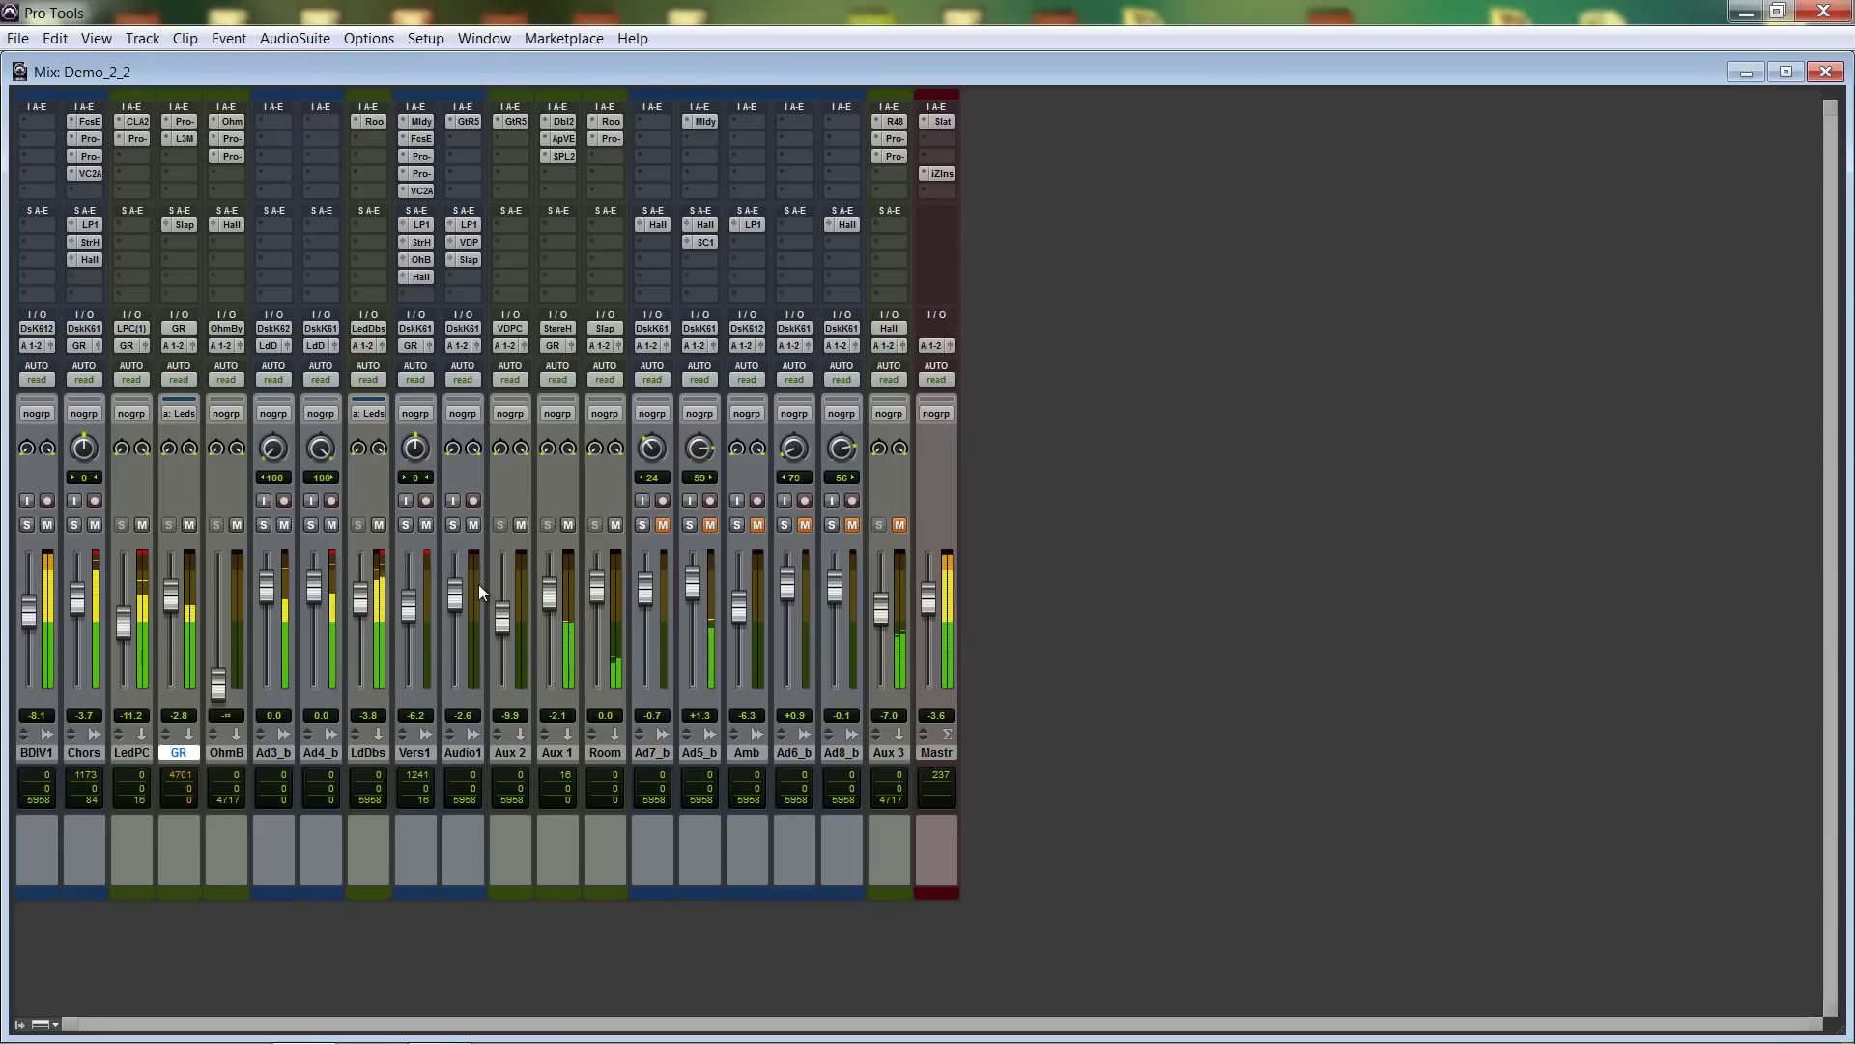
Unmute the ad-lib tracks and Aux 3, and solo the five tracks from Ad7_b through Ad8_b.
click(663, 525)
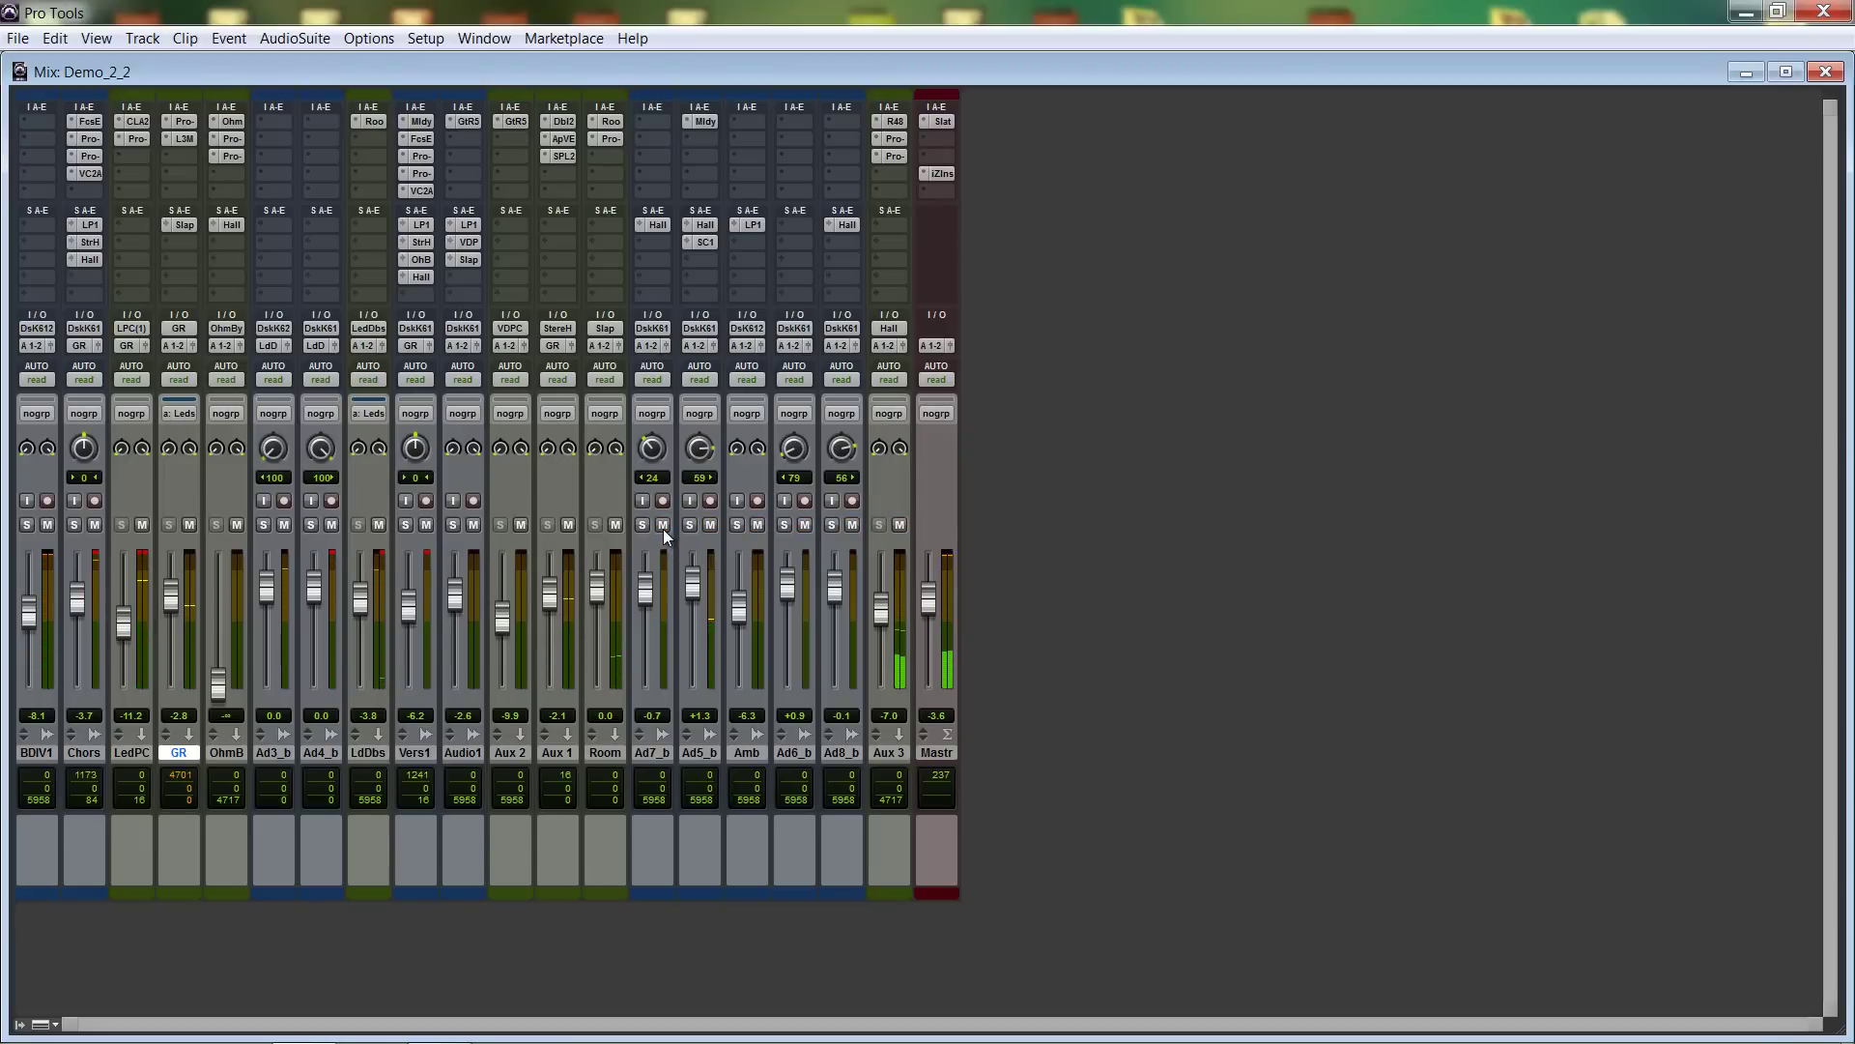
click(643, 525)
drag(690, 526, 835, 523)
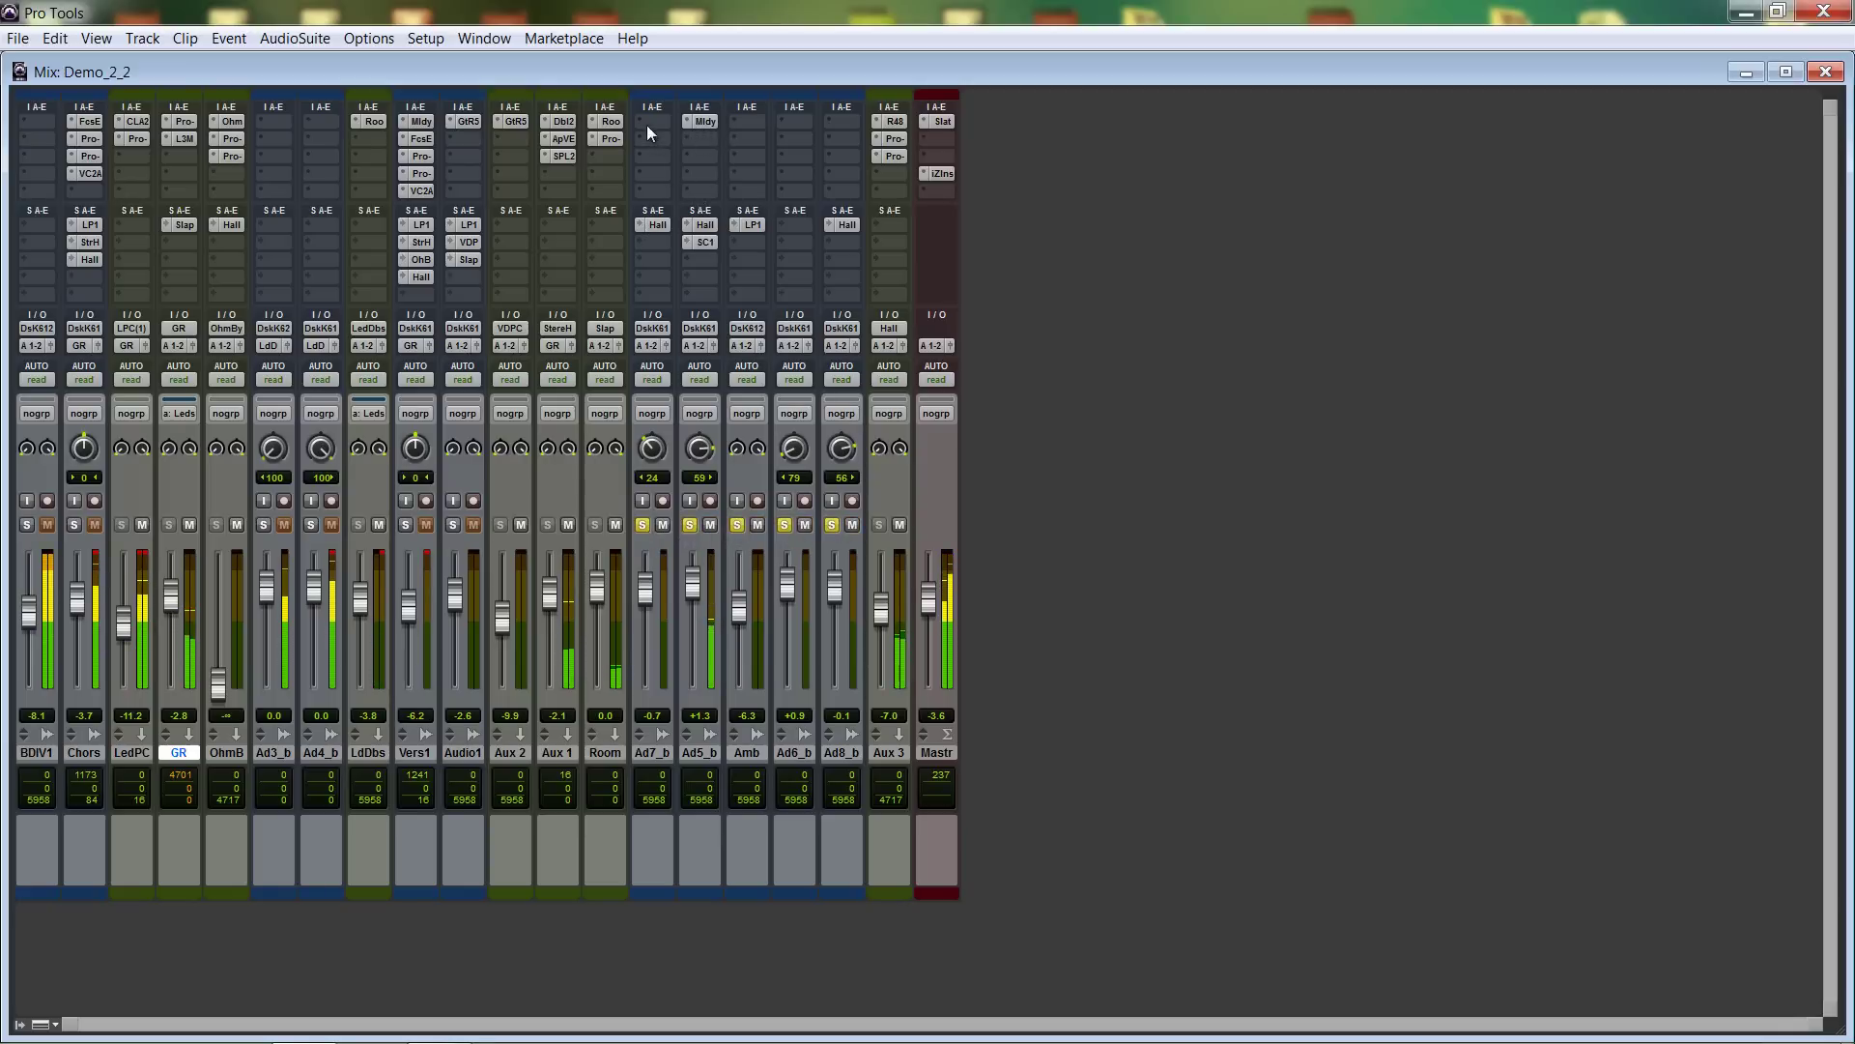
Look at the Melodyne insert on Audio 5_bip, close it and clear the solos on the ad-lib tracks.
click(710, 122)
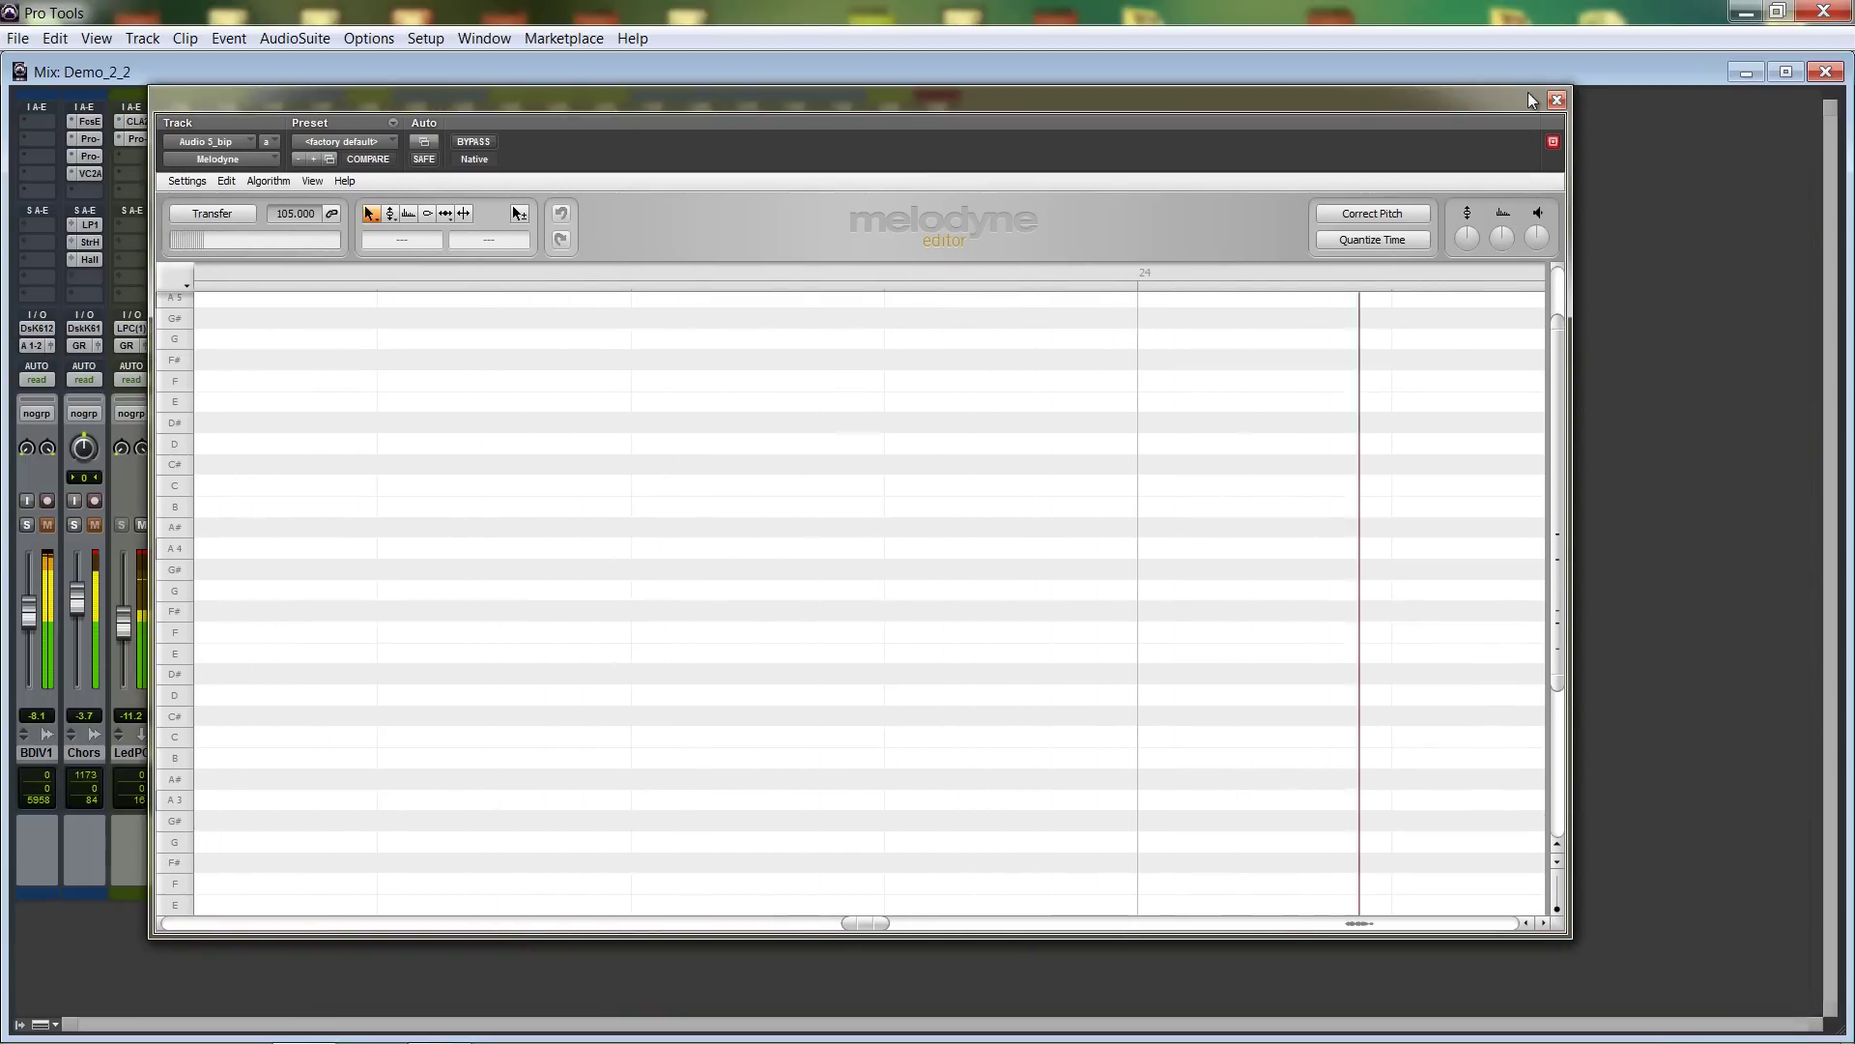
click(1557, 101)
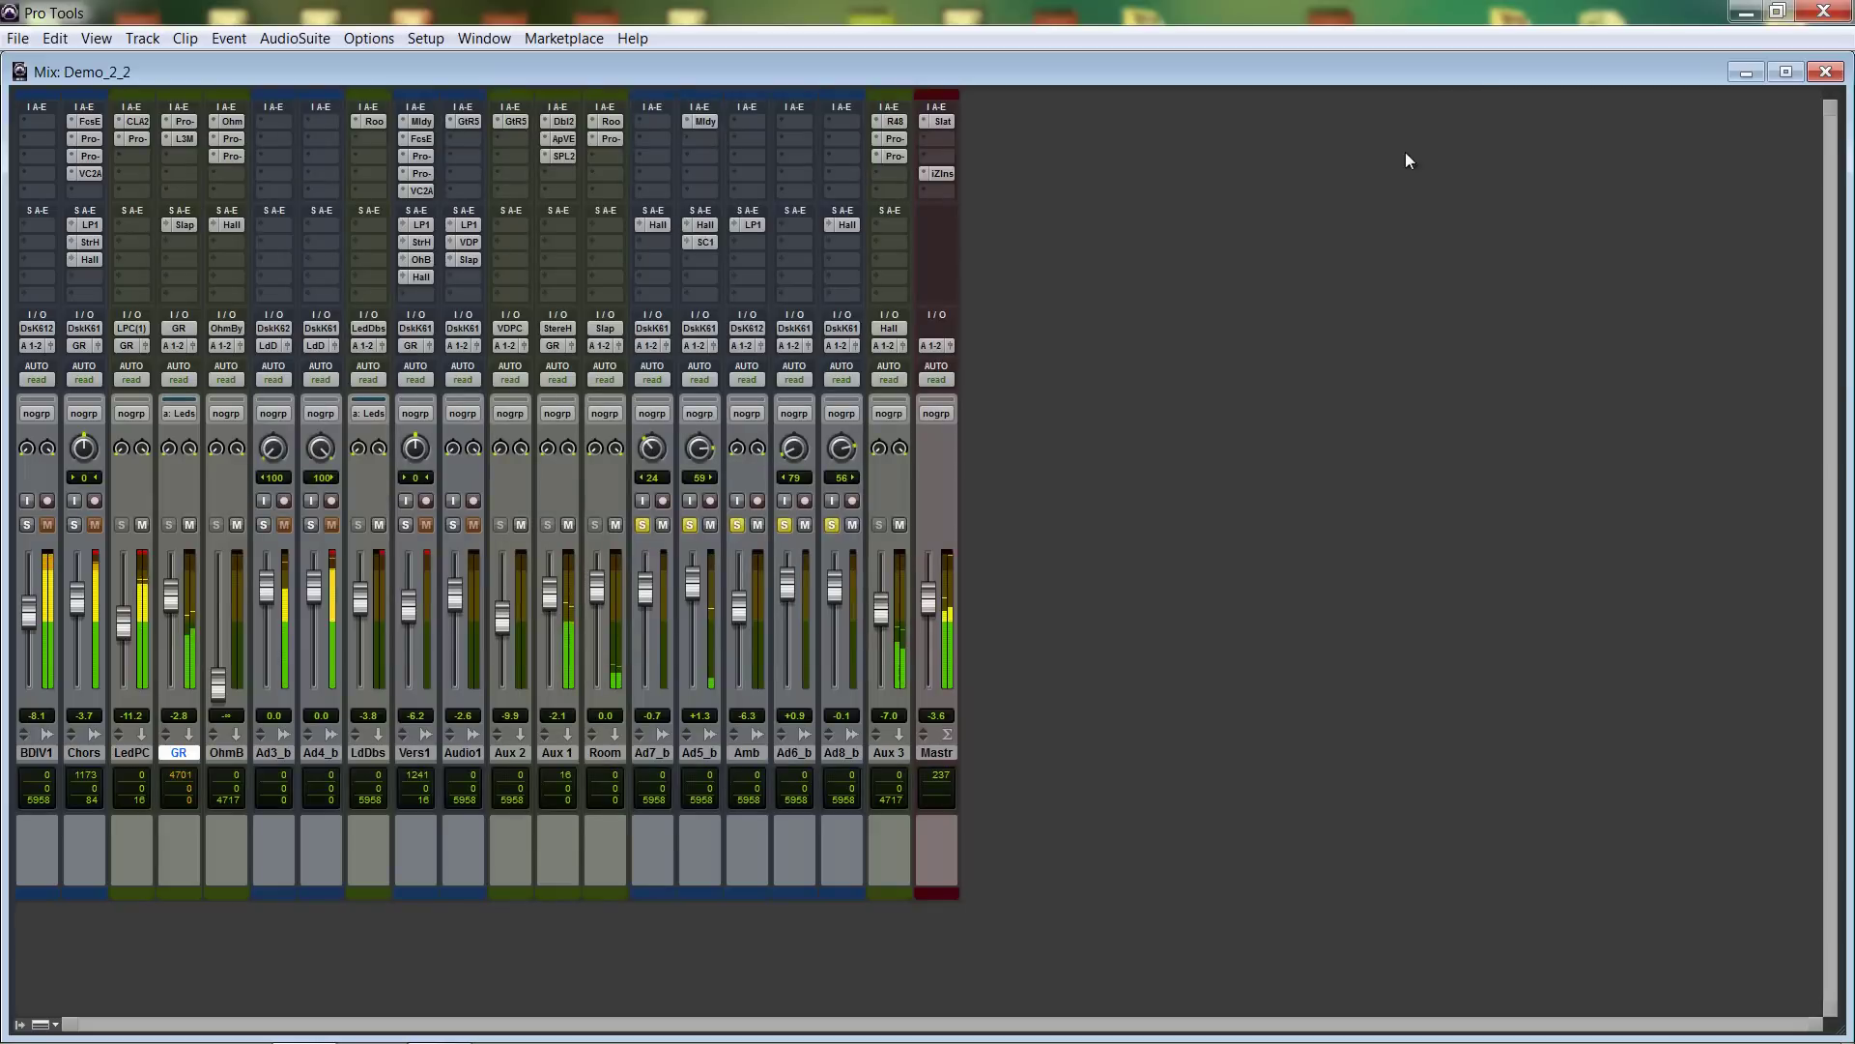
alt+click(690, 525)
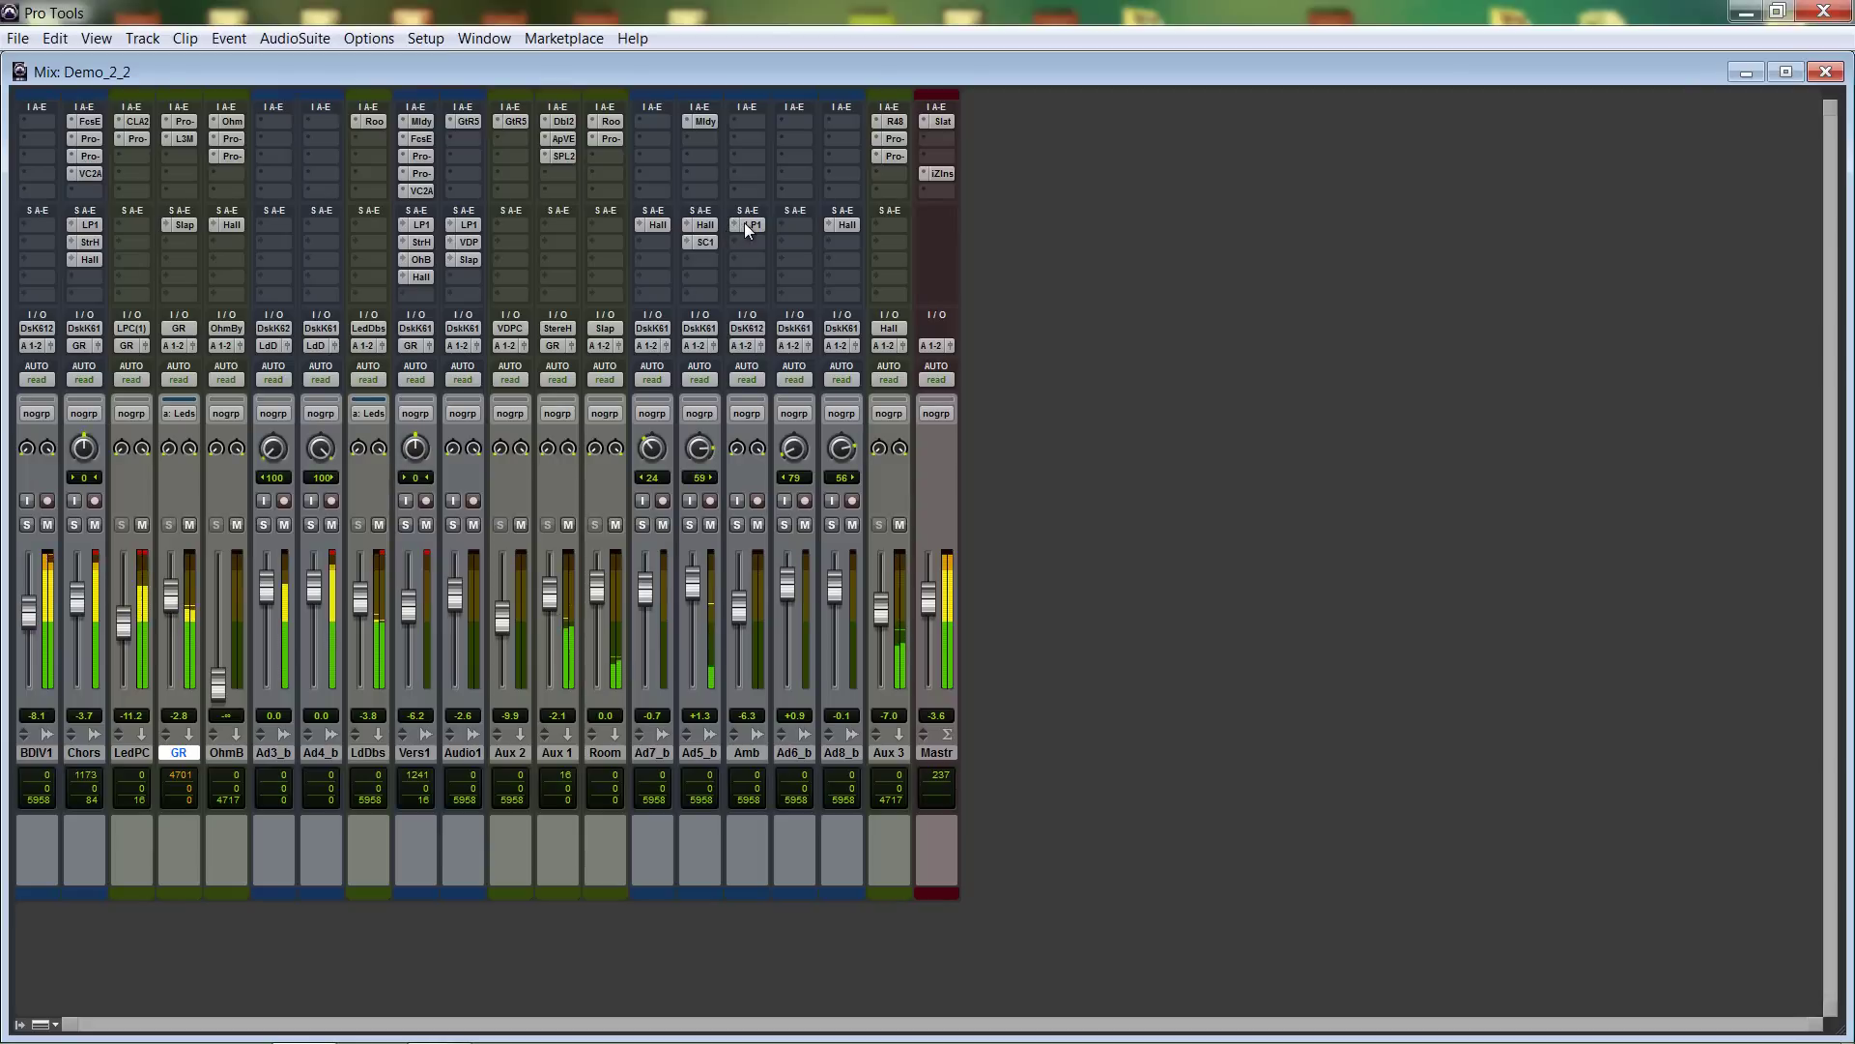
Open the RC 48 reverb on Aux 3, place it beside the mixer and solo the five ad-lib tracks from Ad7_b through Ad8_b.
click(889, 126)
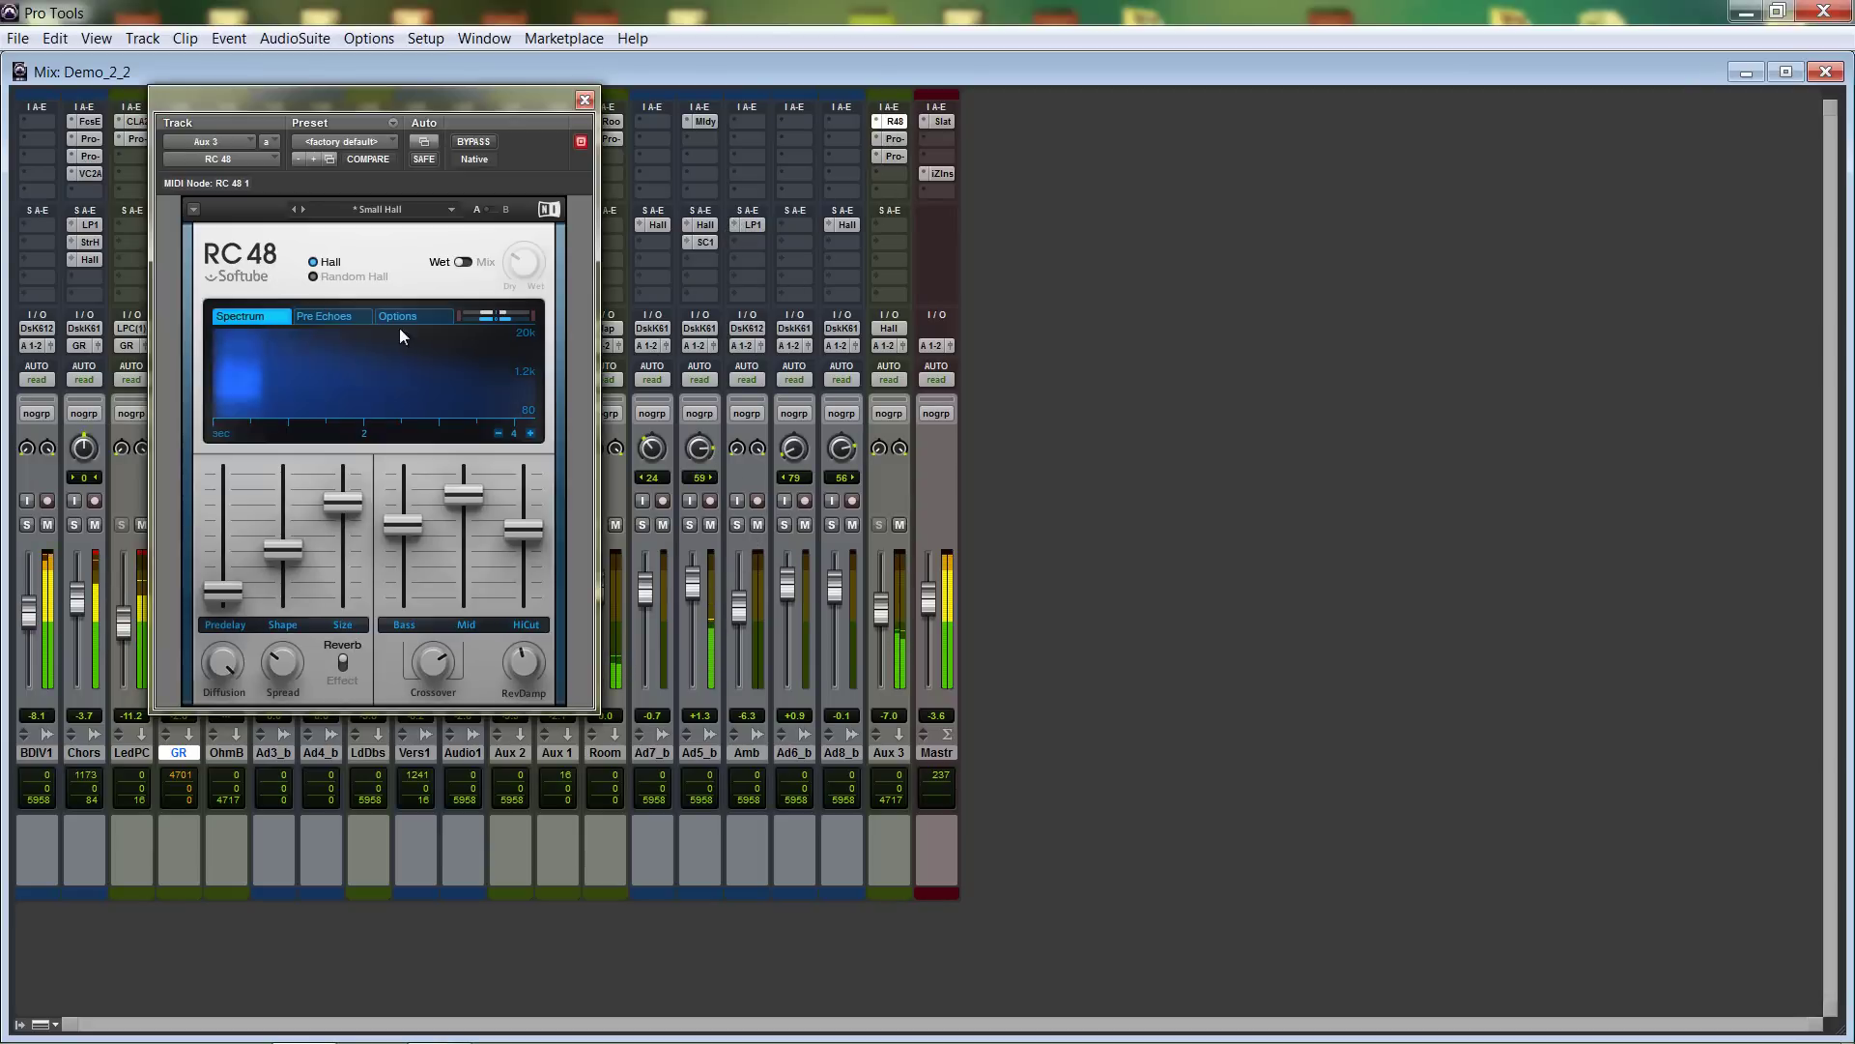
drag(375, 101, 1332, 149)
click(643, 524)
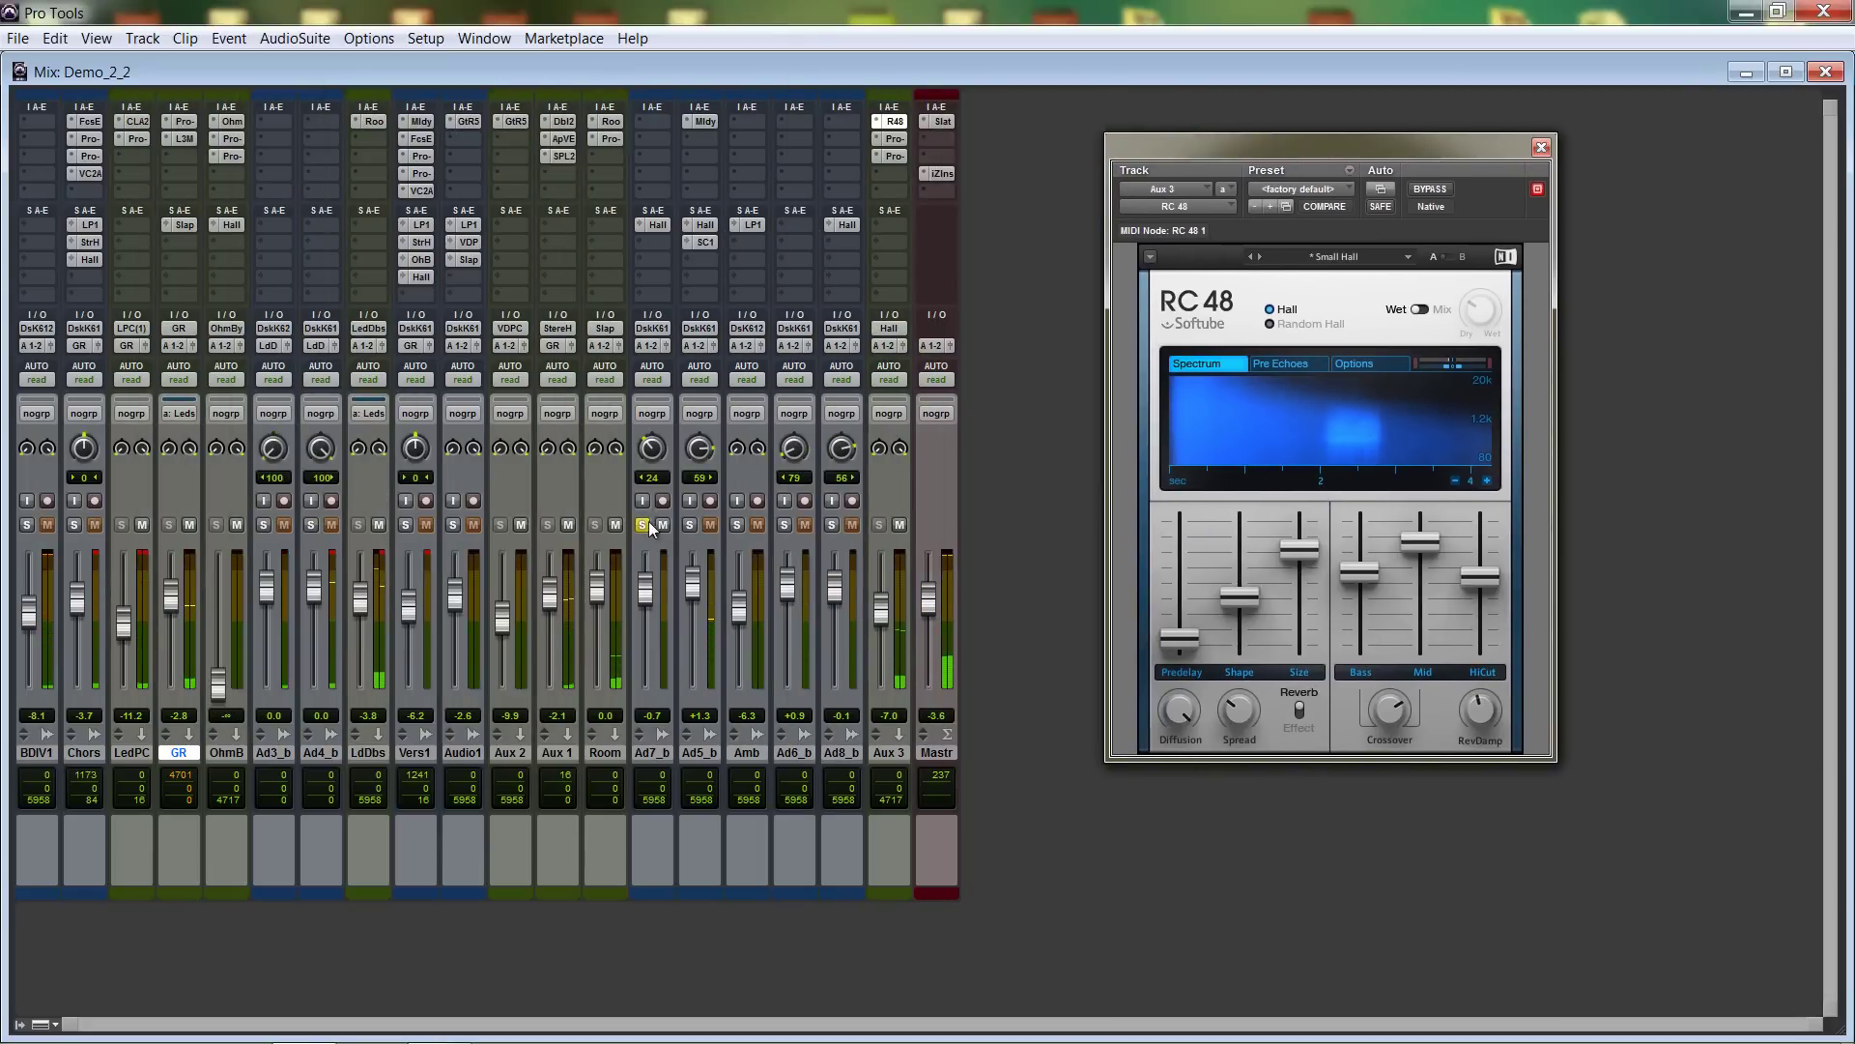
click(690, 524)
click(737, 524)
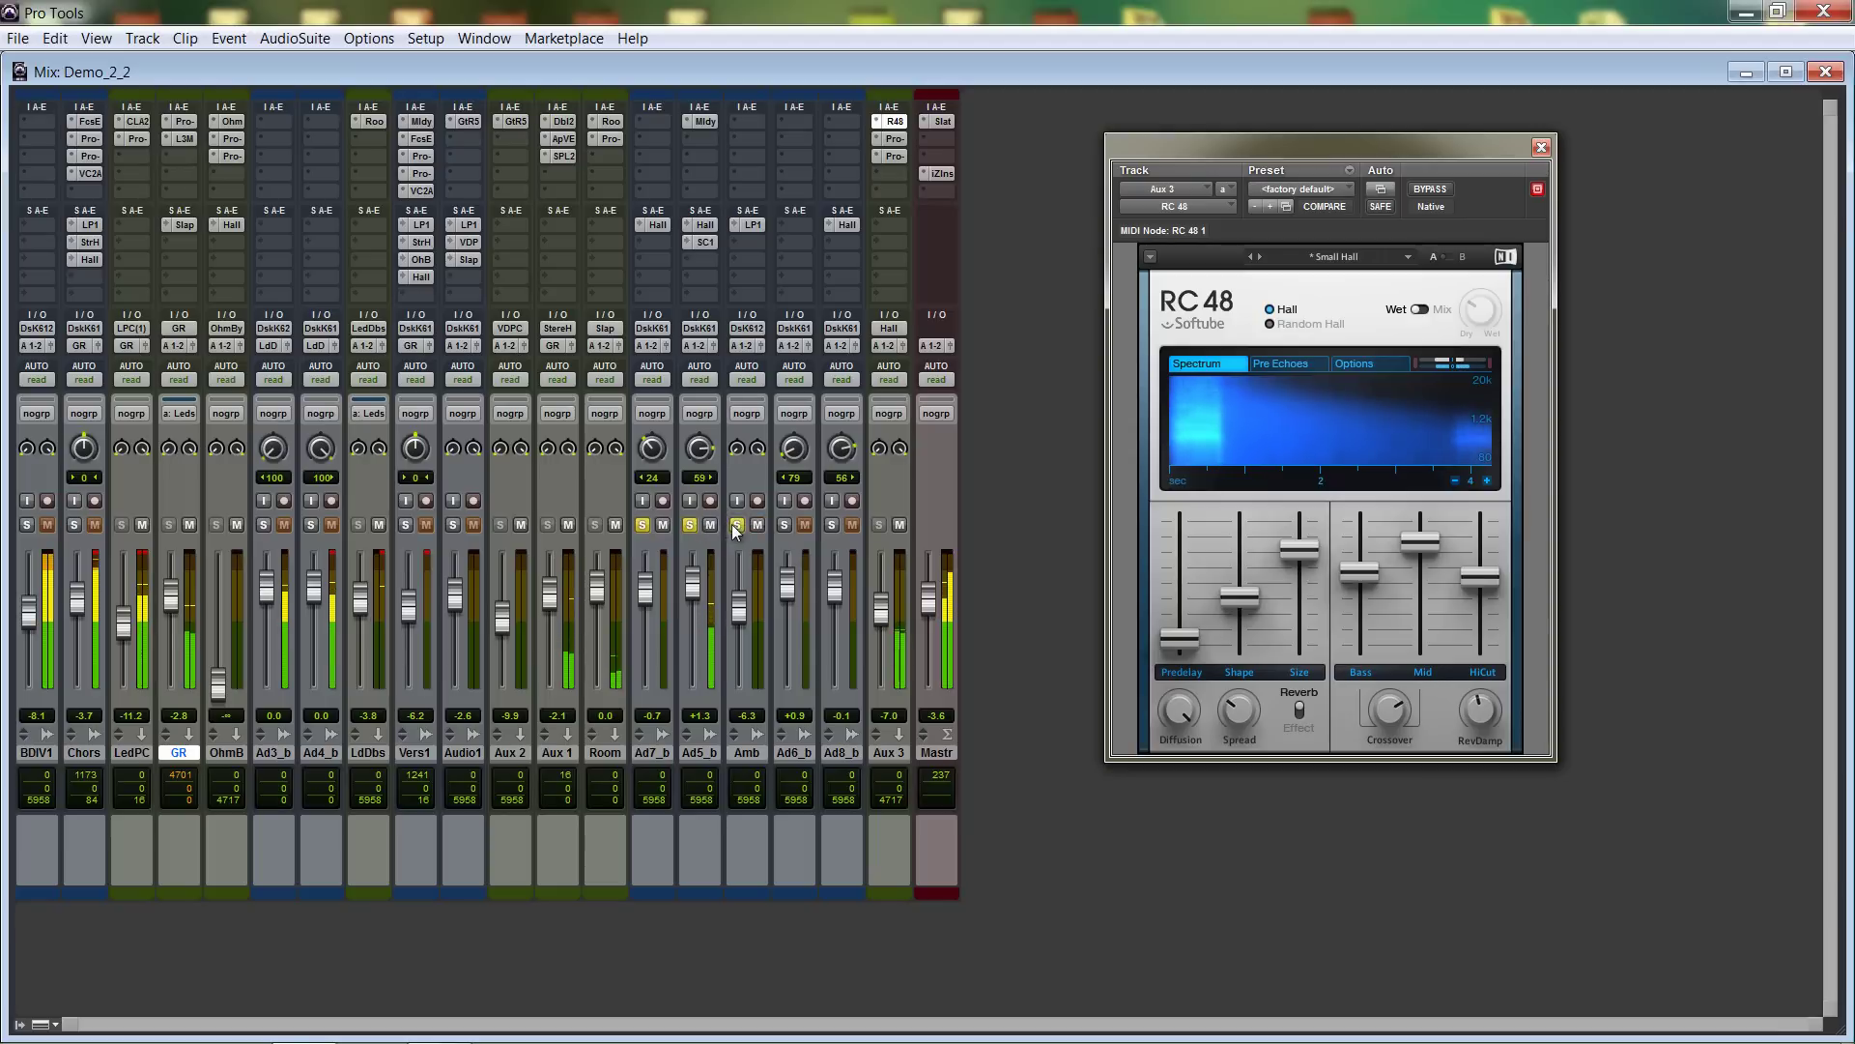
click(784, 524)
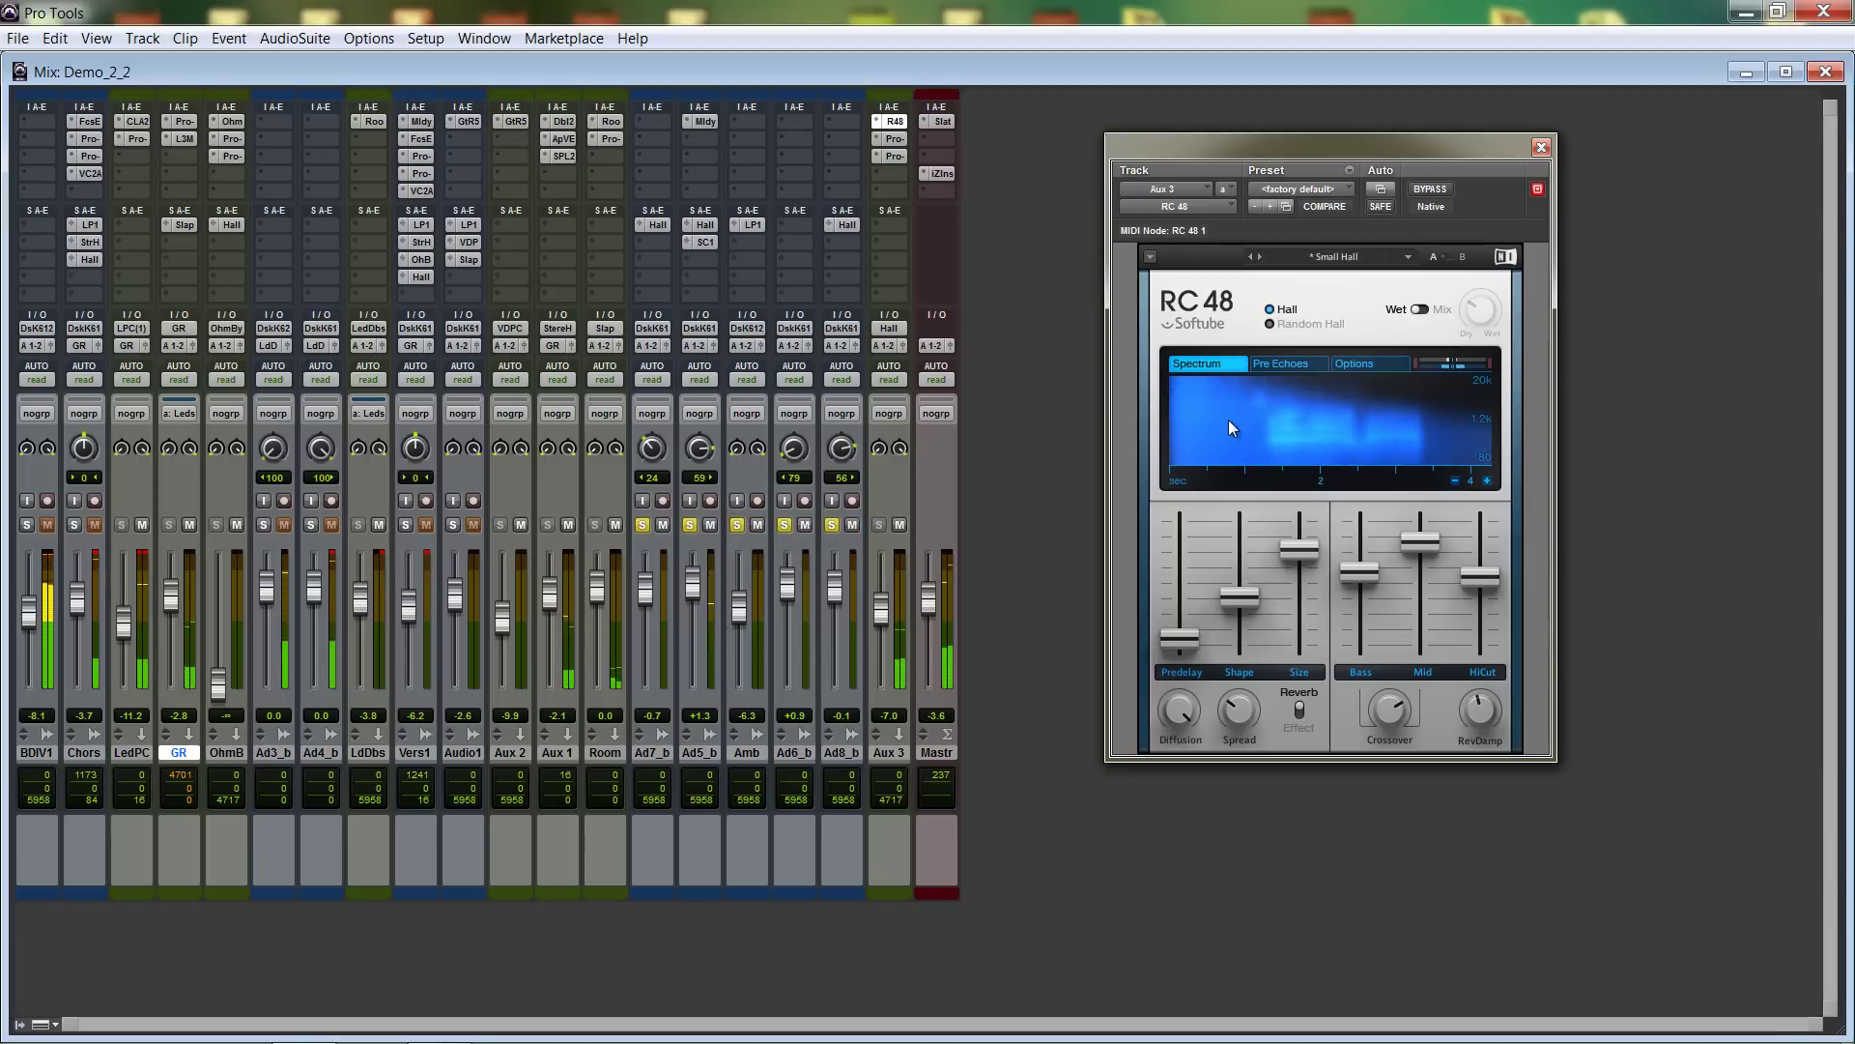
Examine the Pro-G gate on Aux 3, close it, and bypass the track's Pro-Q and Pro-G inserts.
click(896, 156)
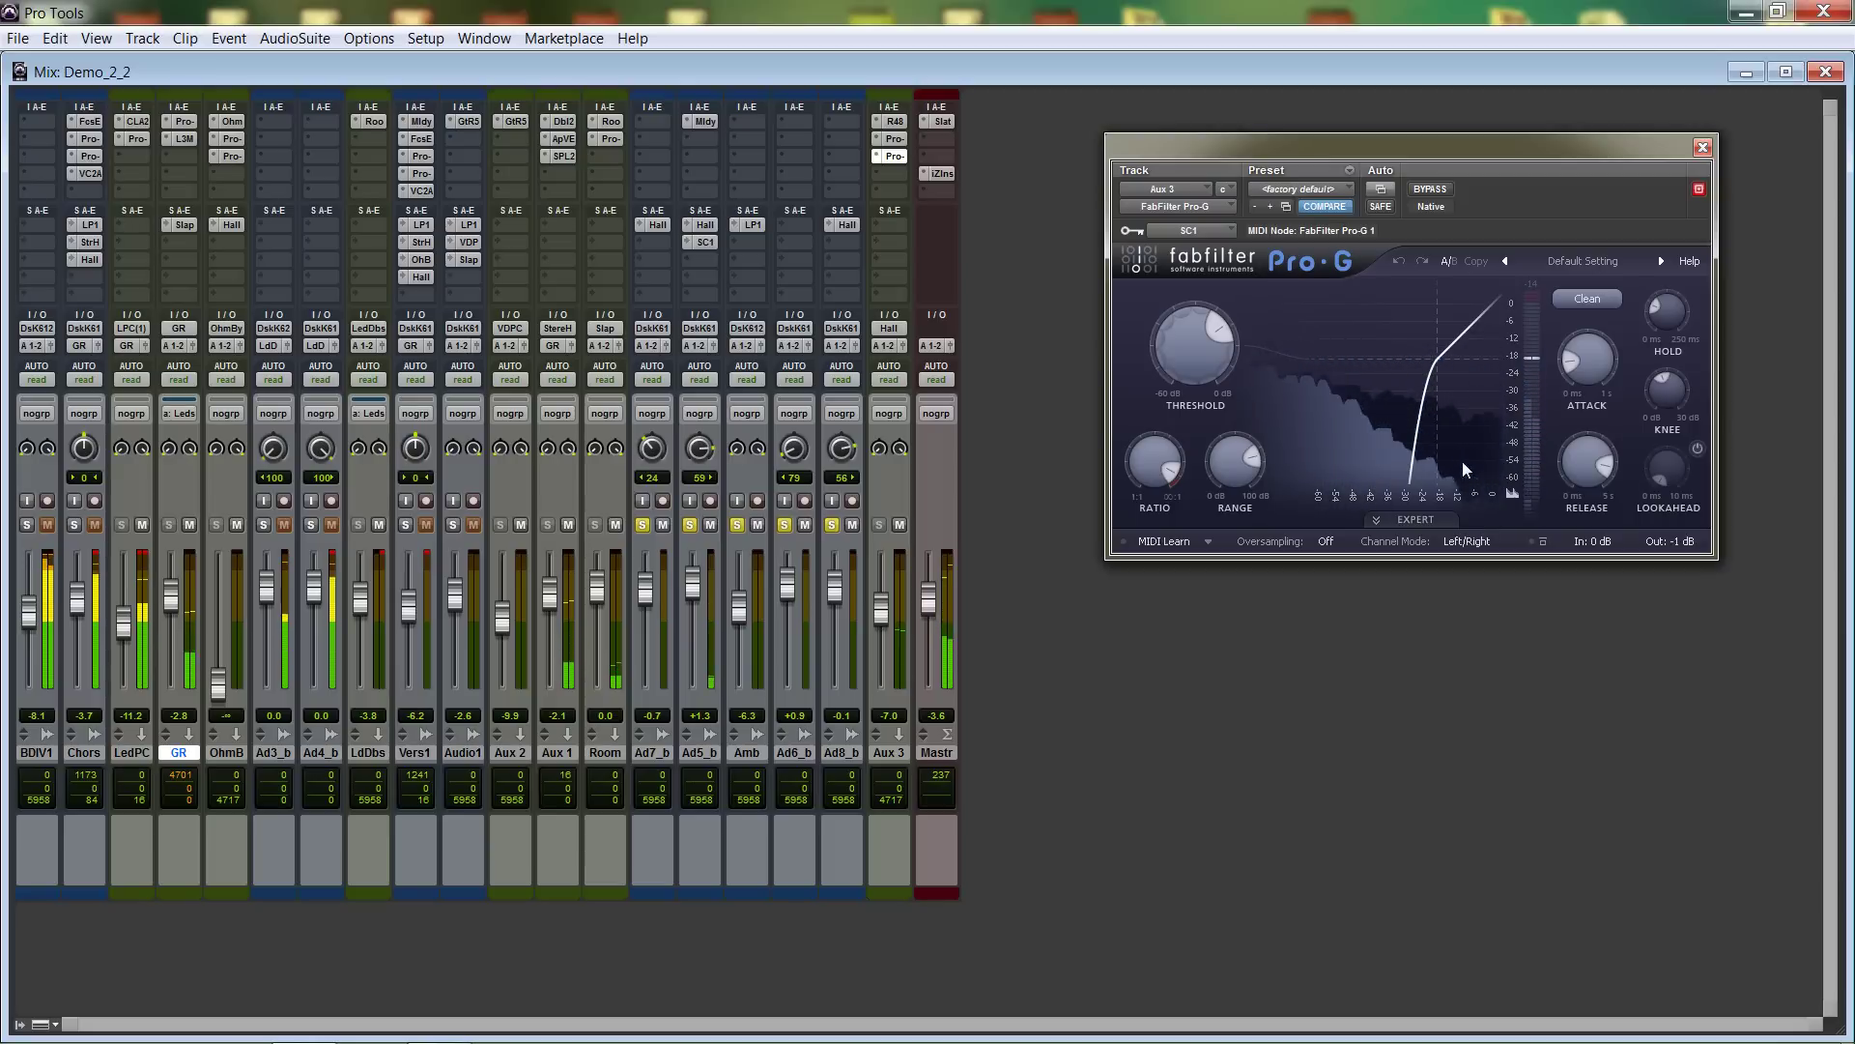
drag(1710, 151, 1714, 149)
click(1706, 146)
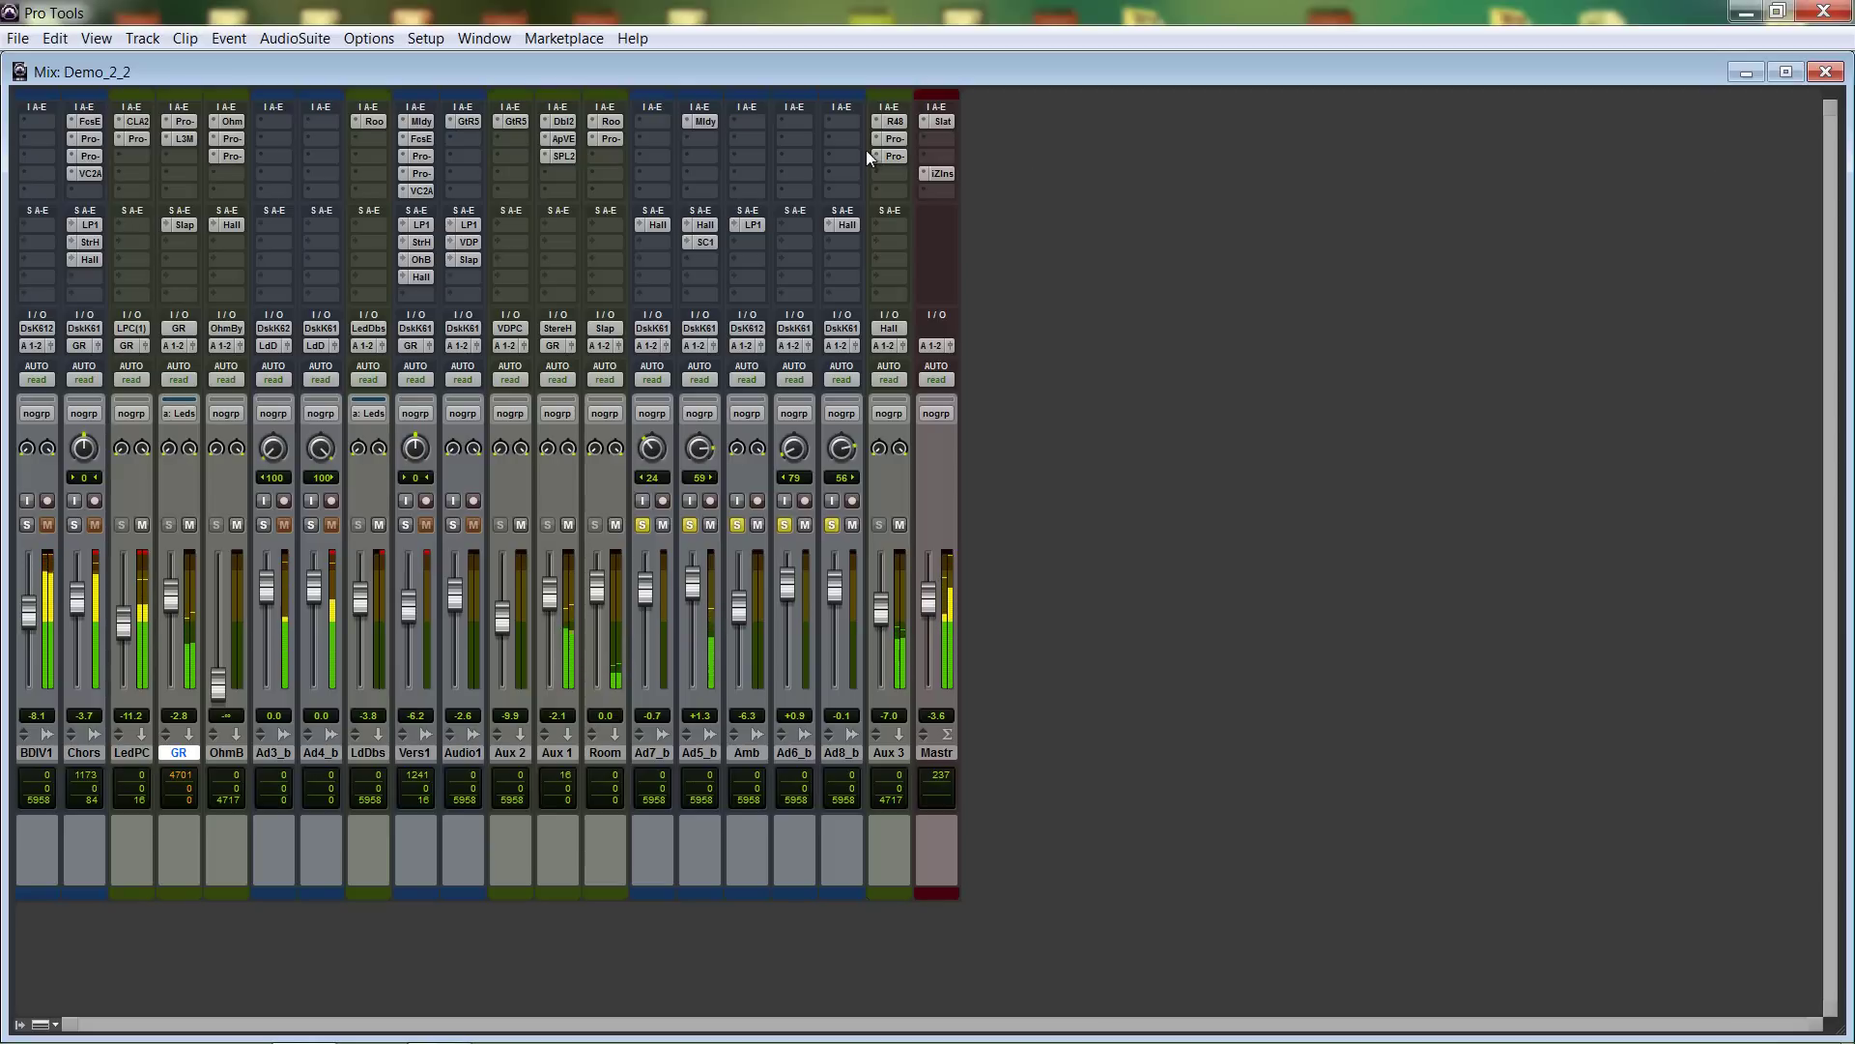
ctrl+click(897, 139)
ctrl+click(898, 155)
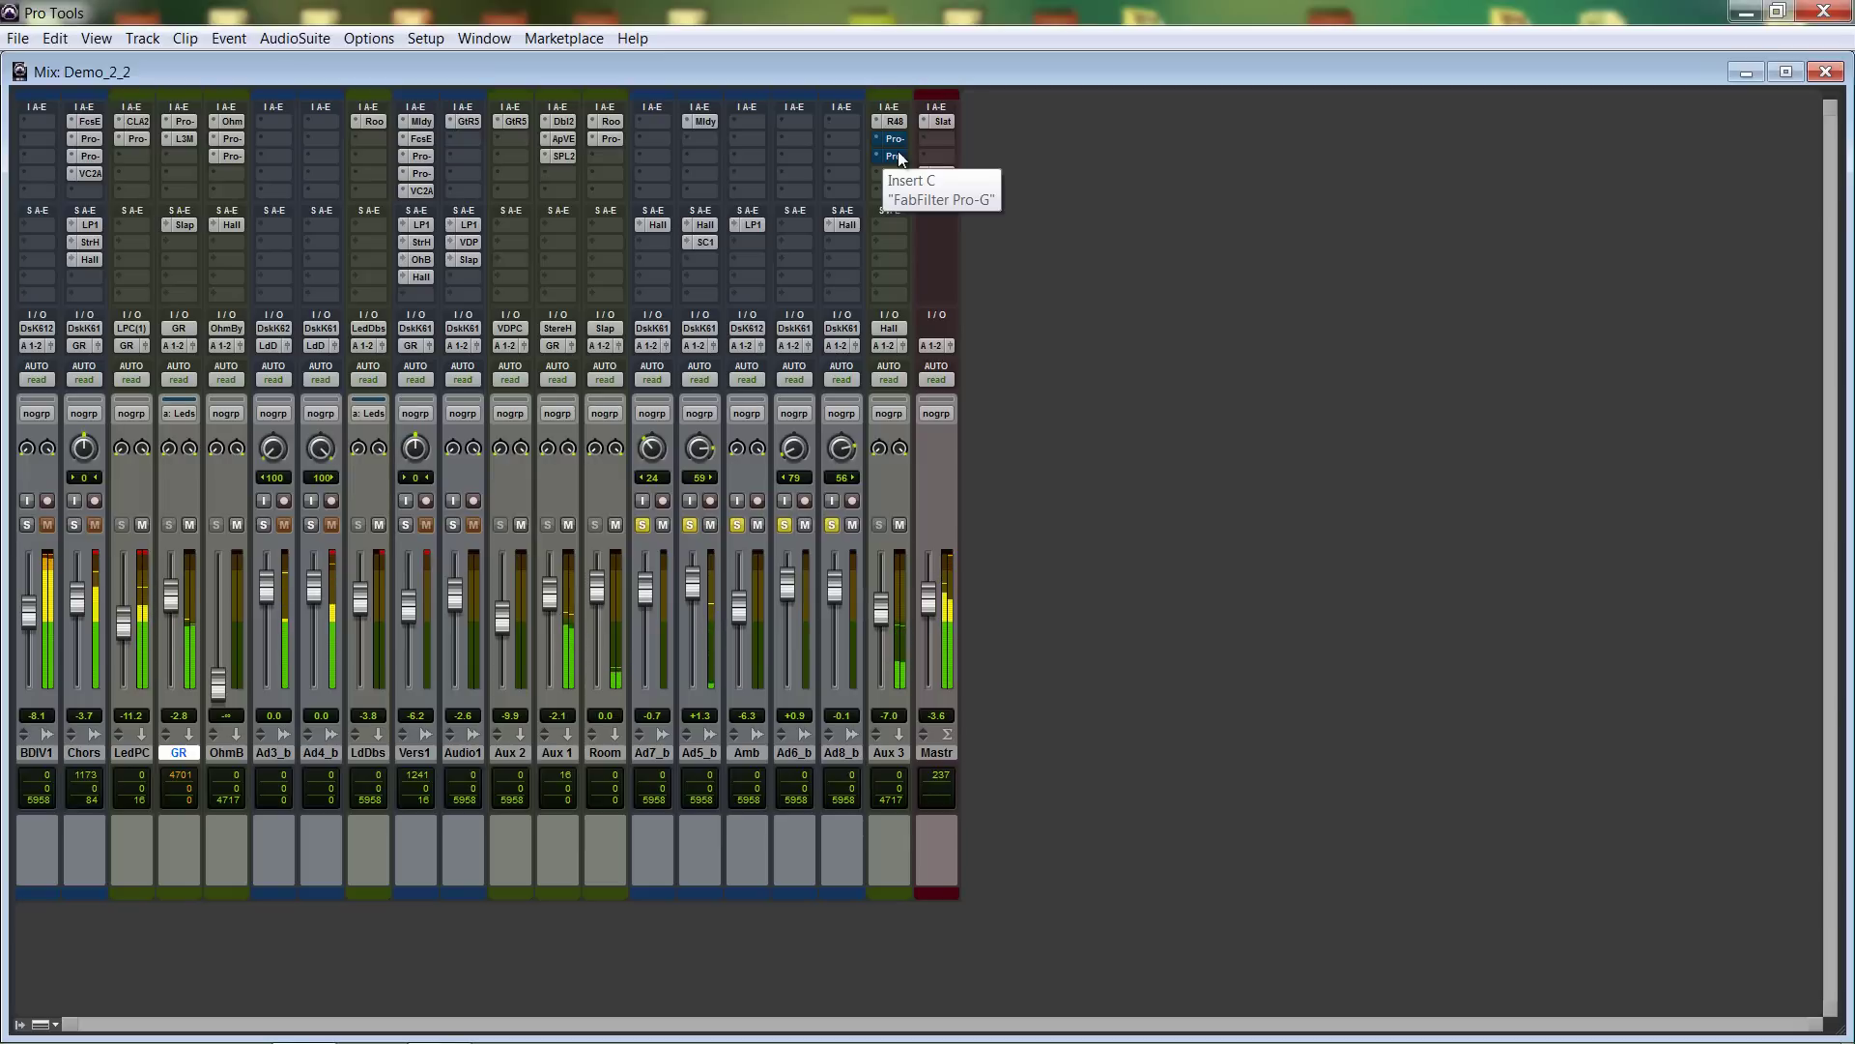
Review the Aux 3 RC 48 reverb, and take the Pro-Q and the Pro-G out of bypass one after the other.
click(895, 122)
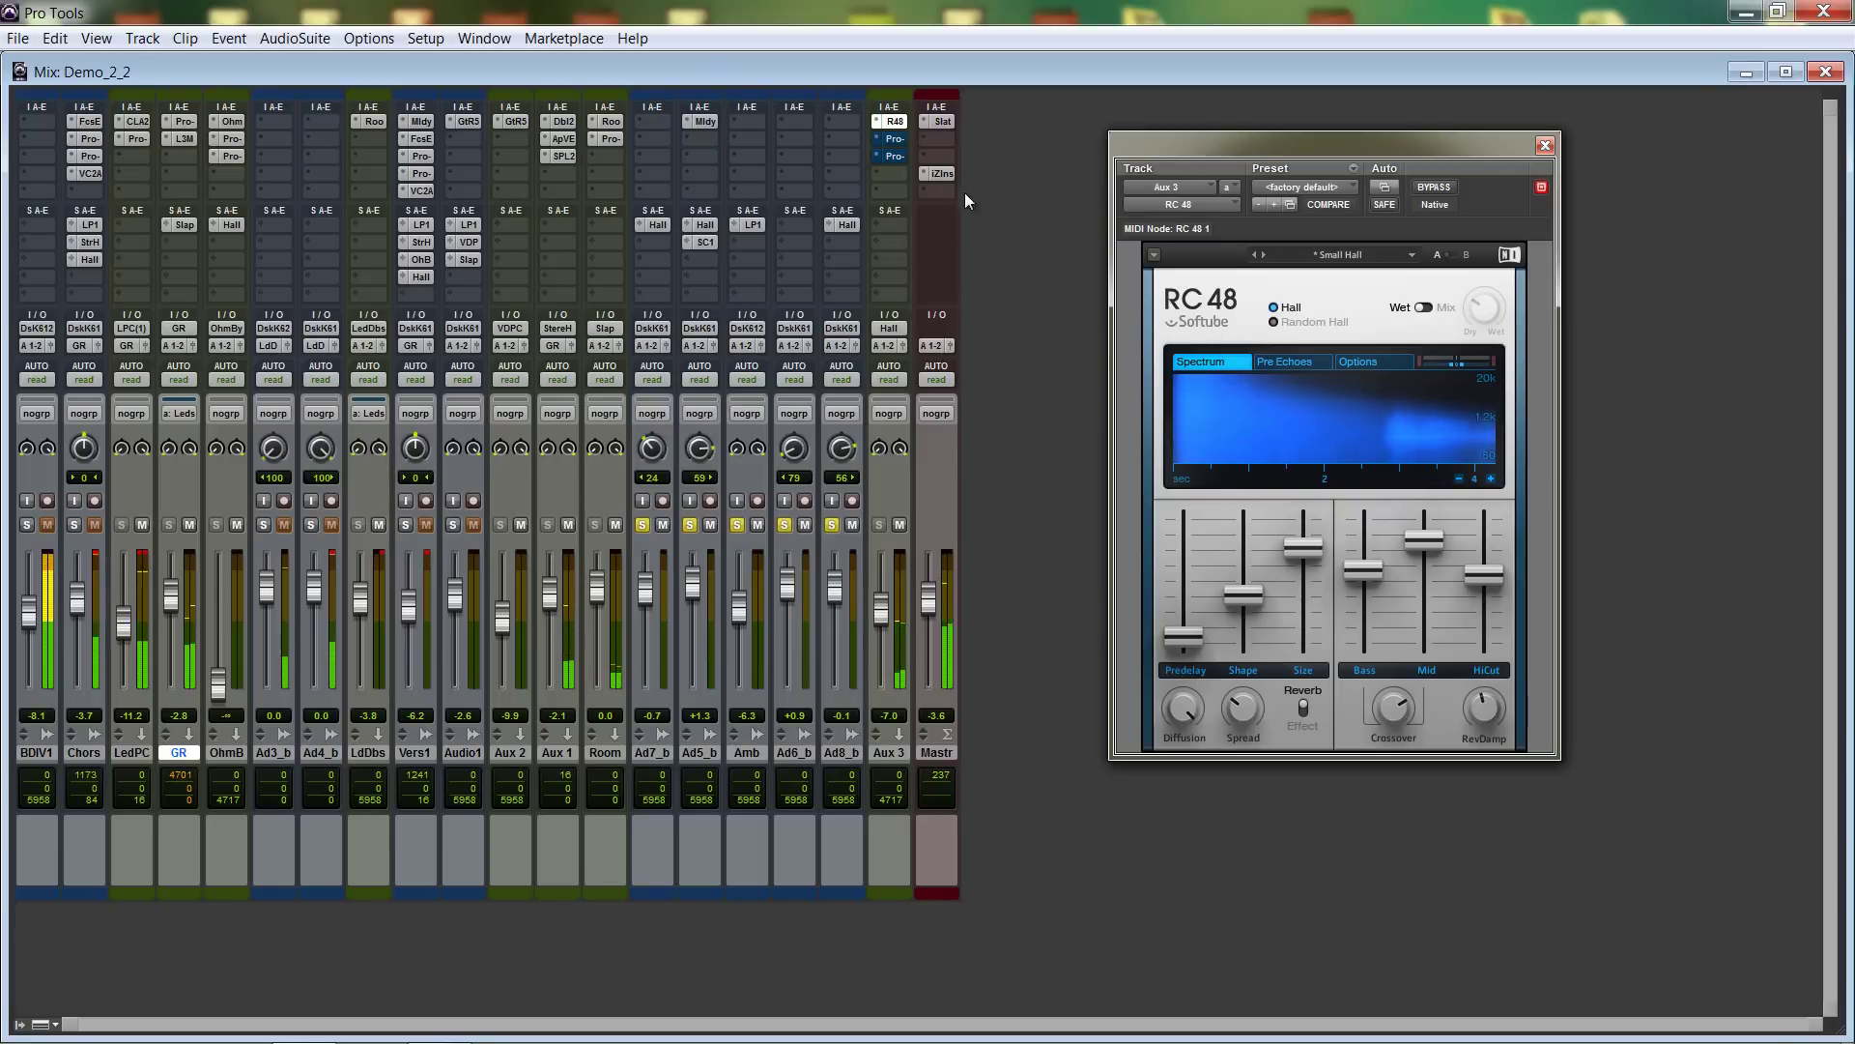
click(895, 140)
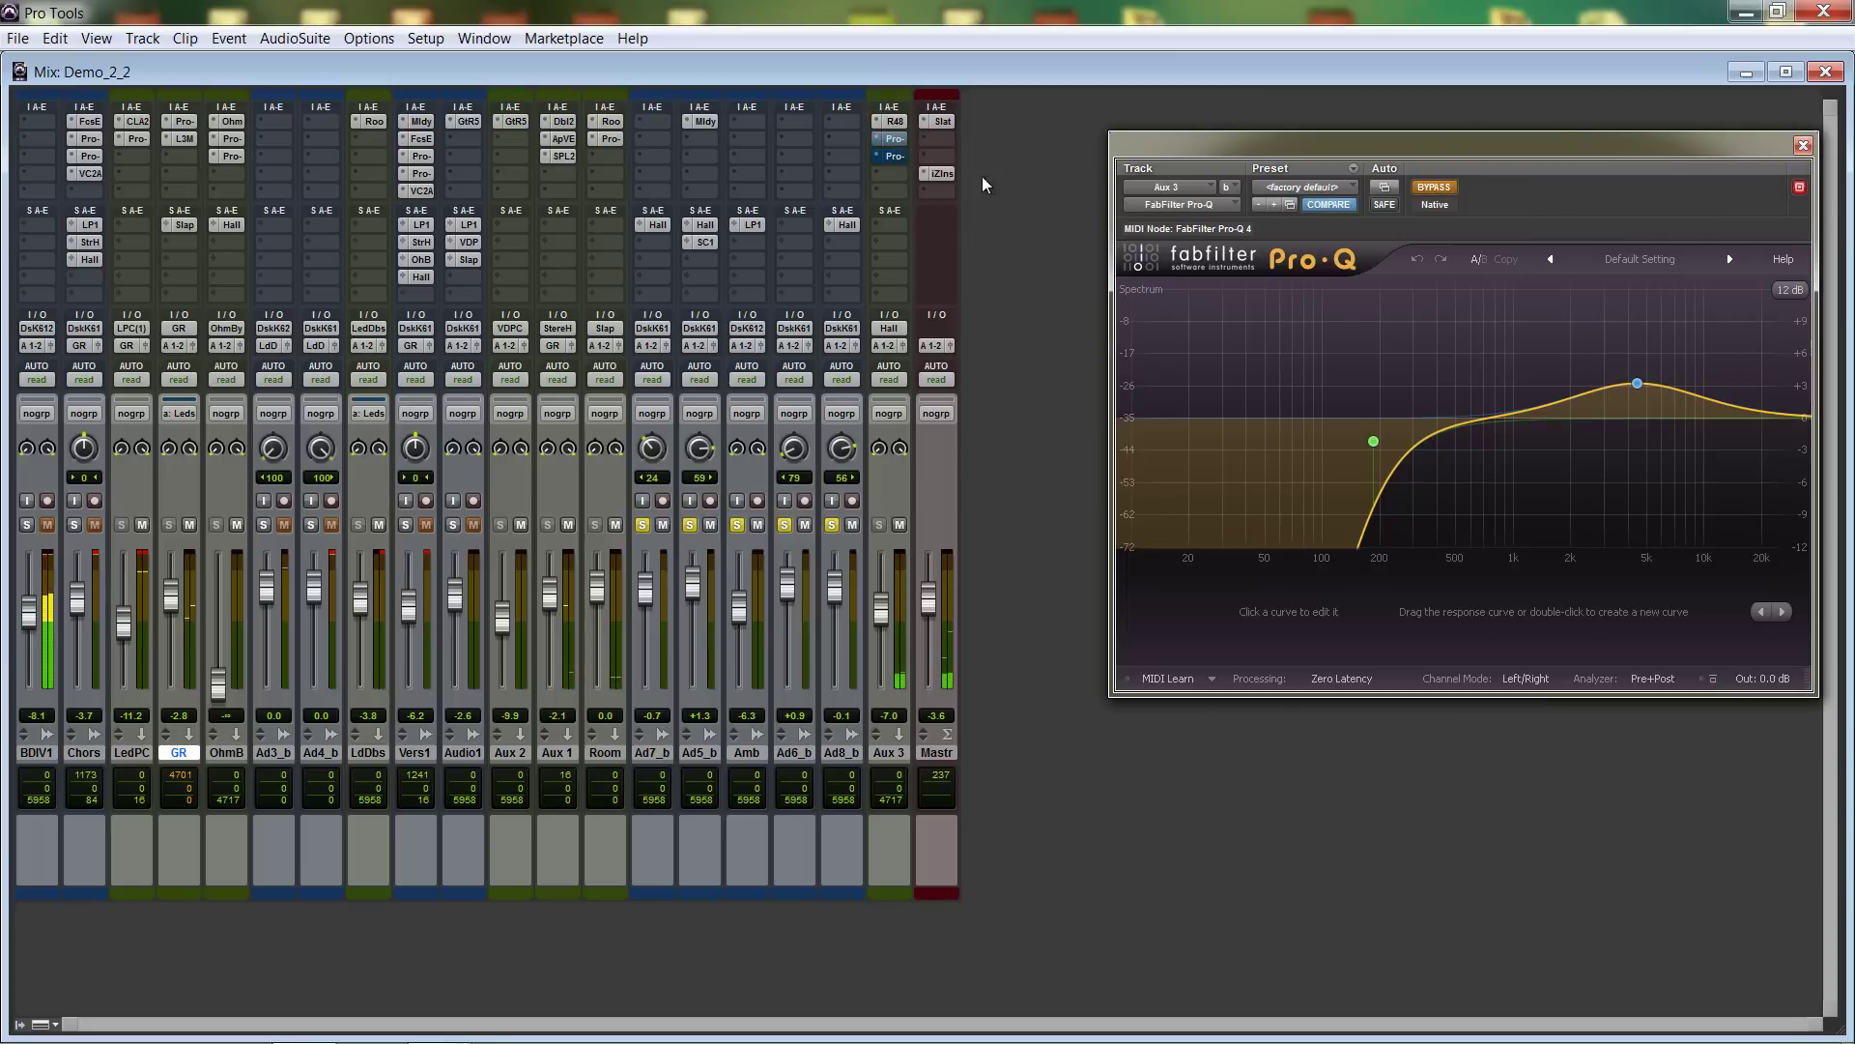
click(1435, 189)
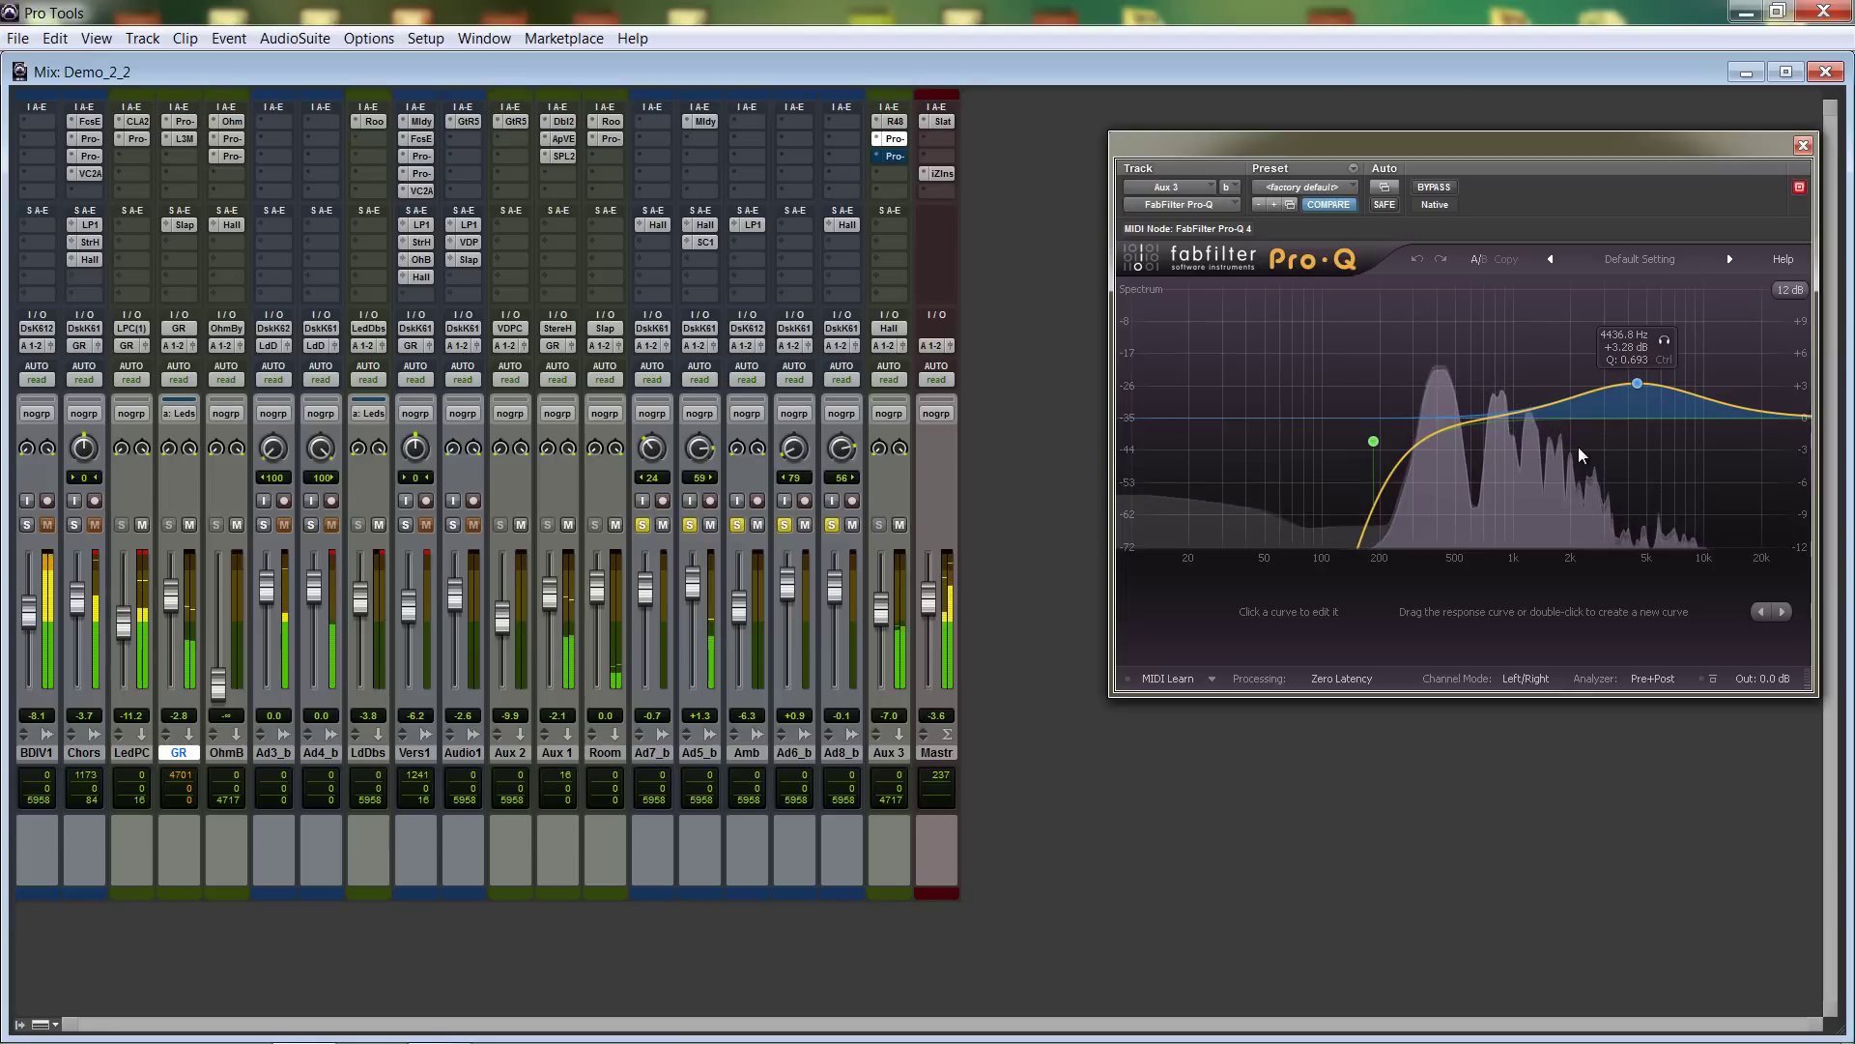
click(894, 156)
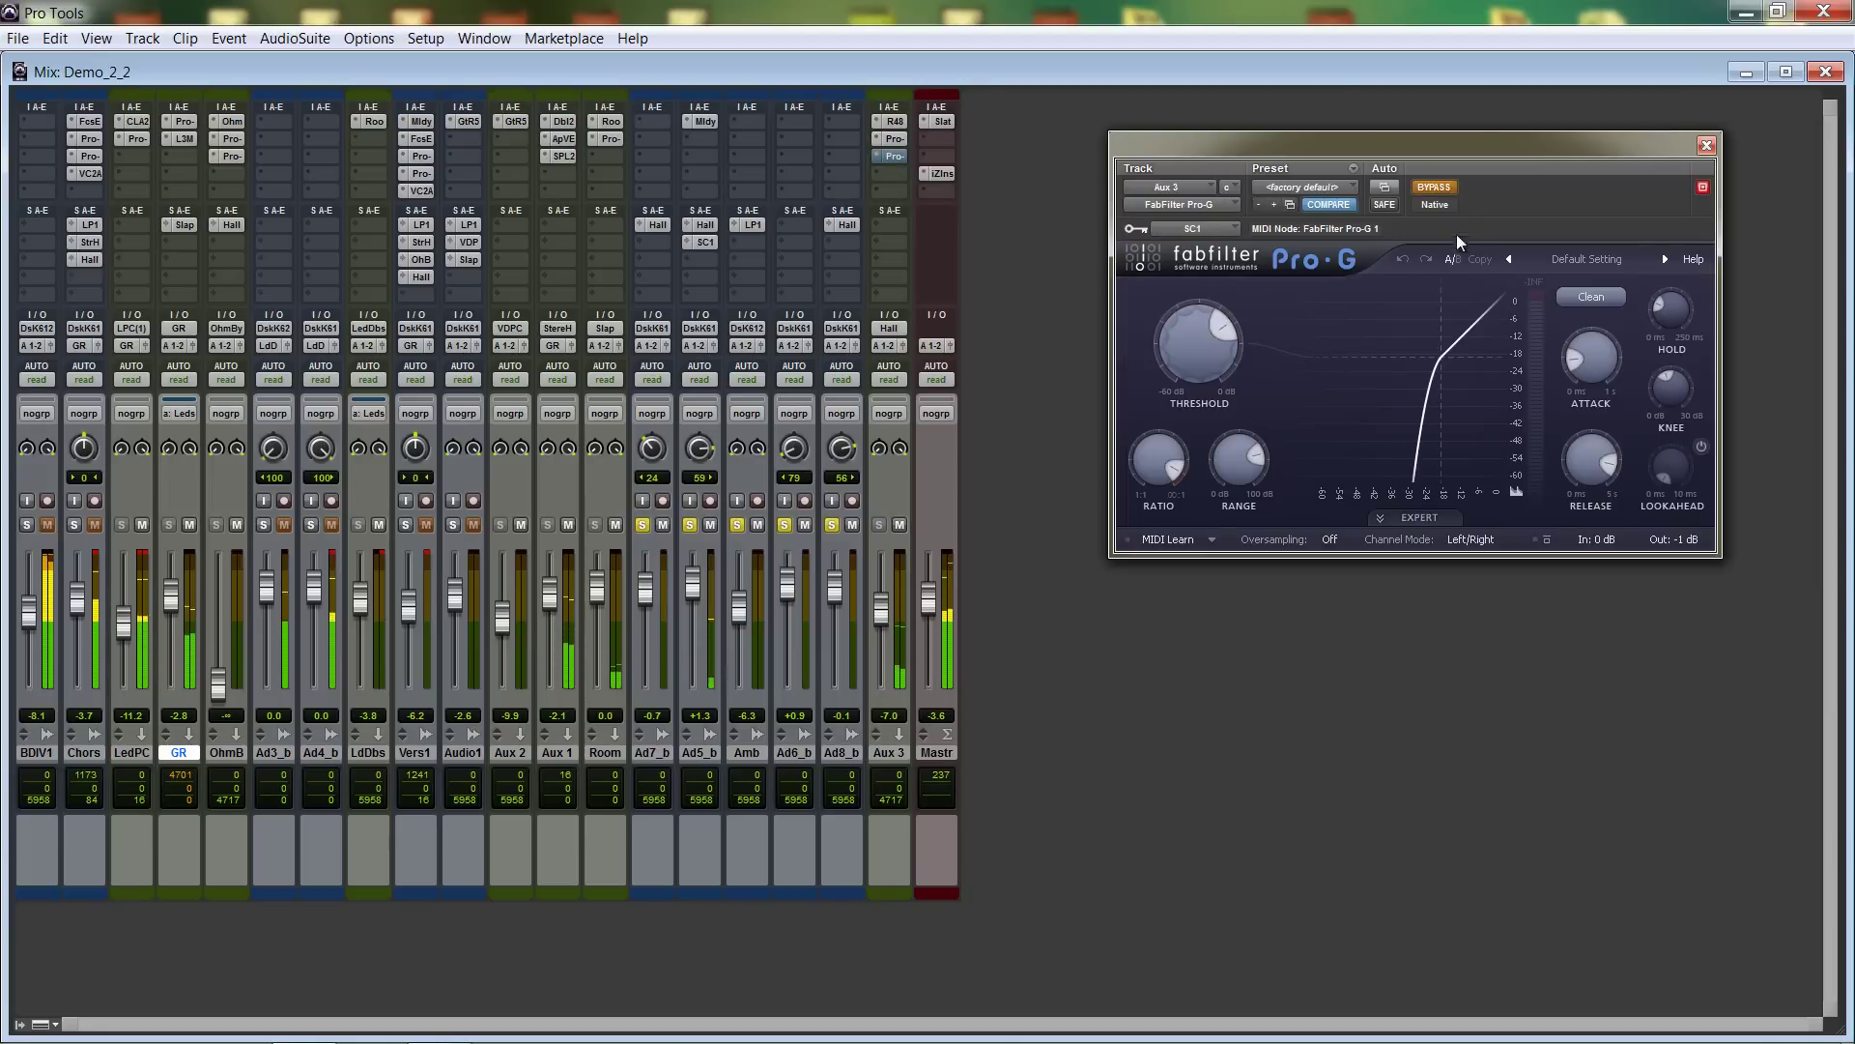
click(1435, 192)
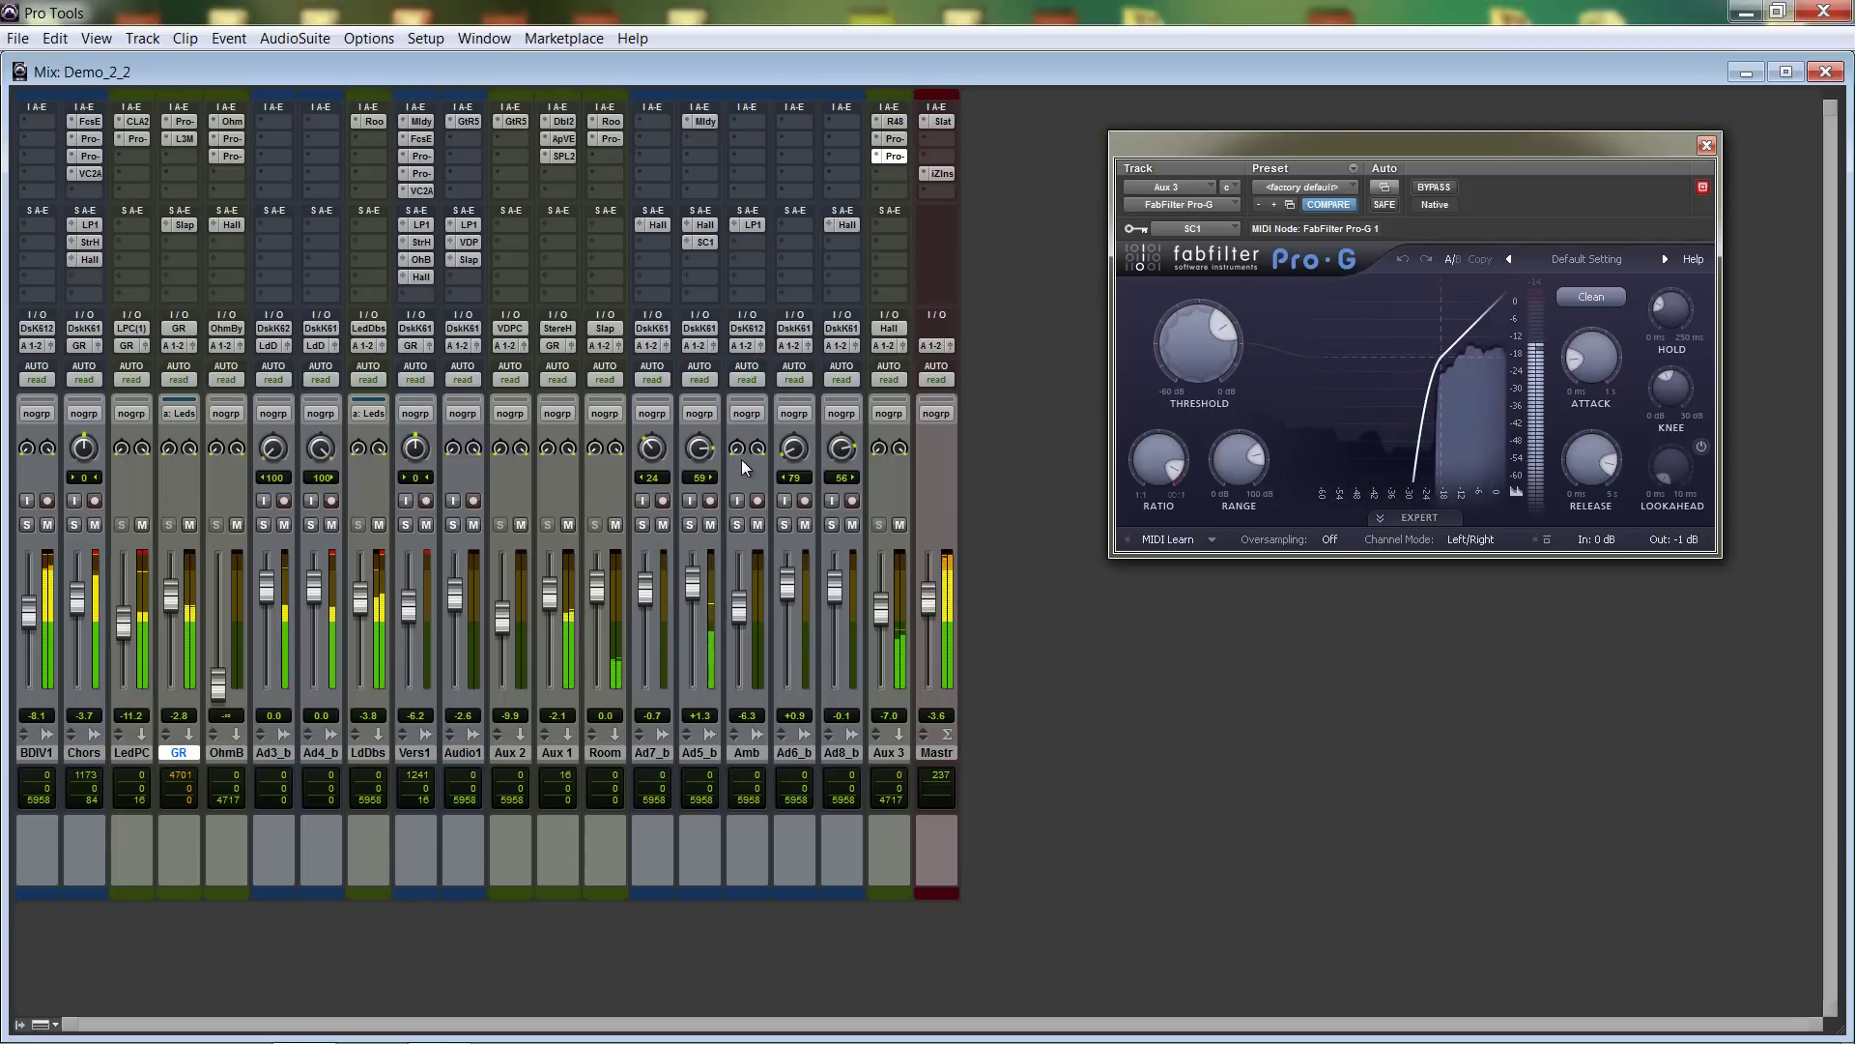
Start playback in the Edit window from just before bar 65 at the Audio 7_bip and Audio 5_bip clips, and return to the mixer.
key(ctrl+=)
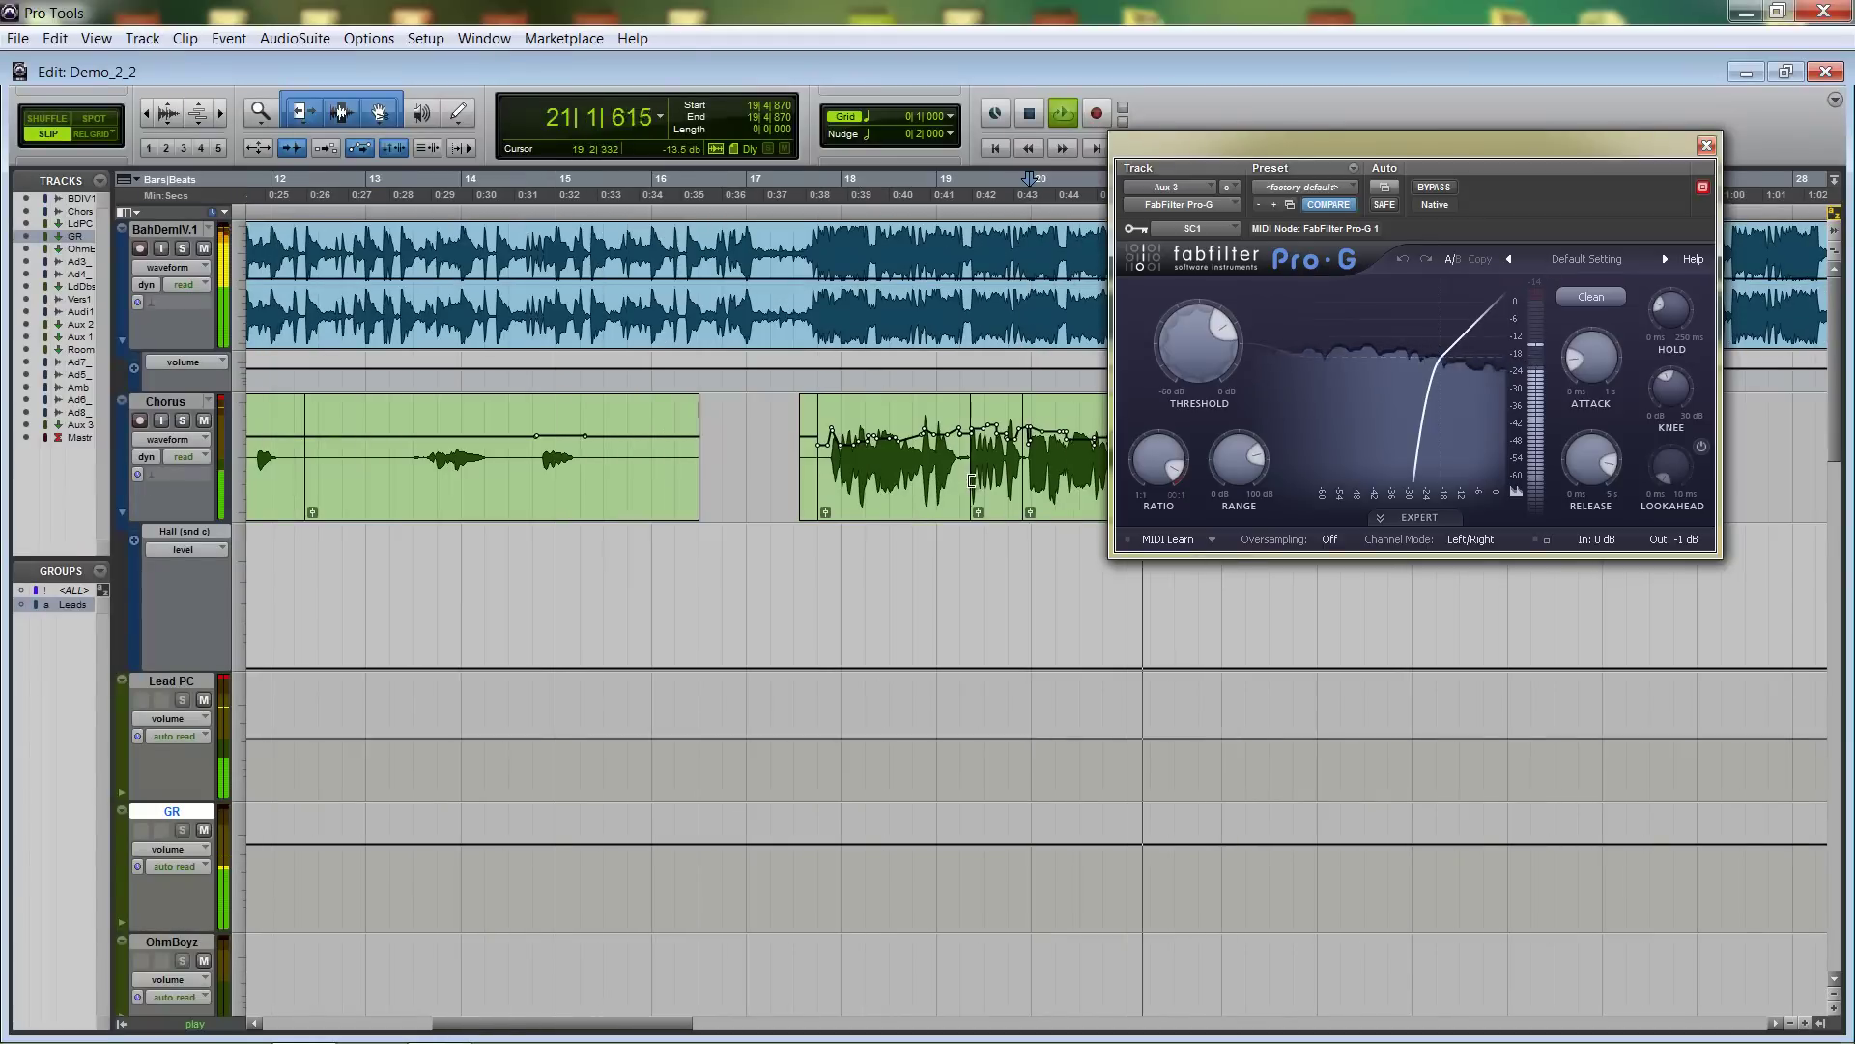
scroll(961, 508, down, 5)
scroll(961, 508, down, 10)
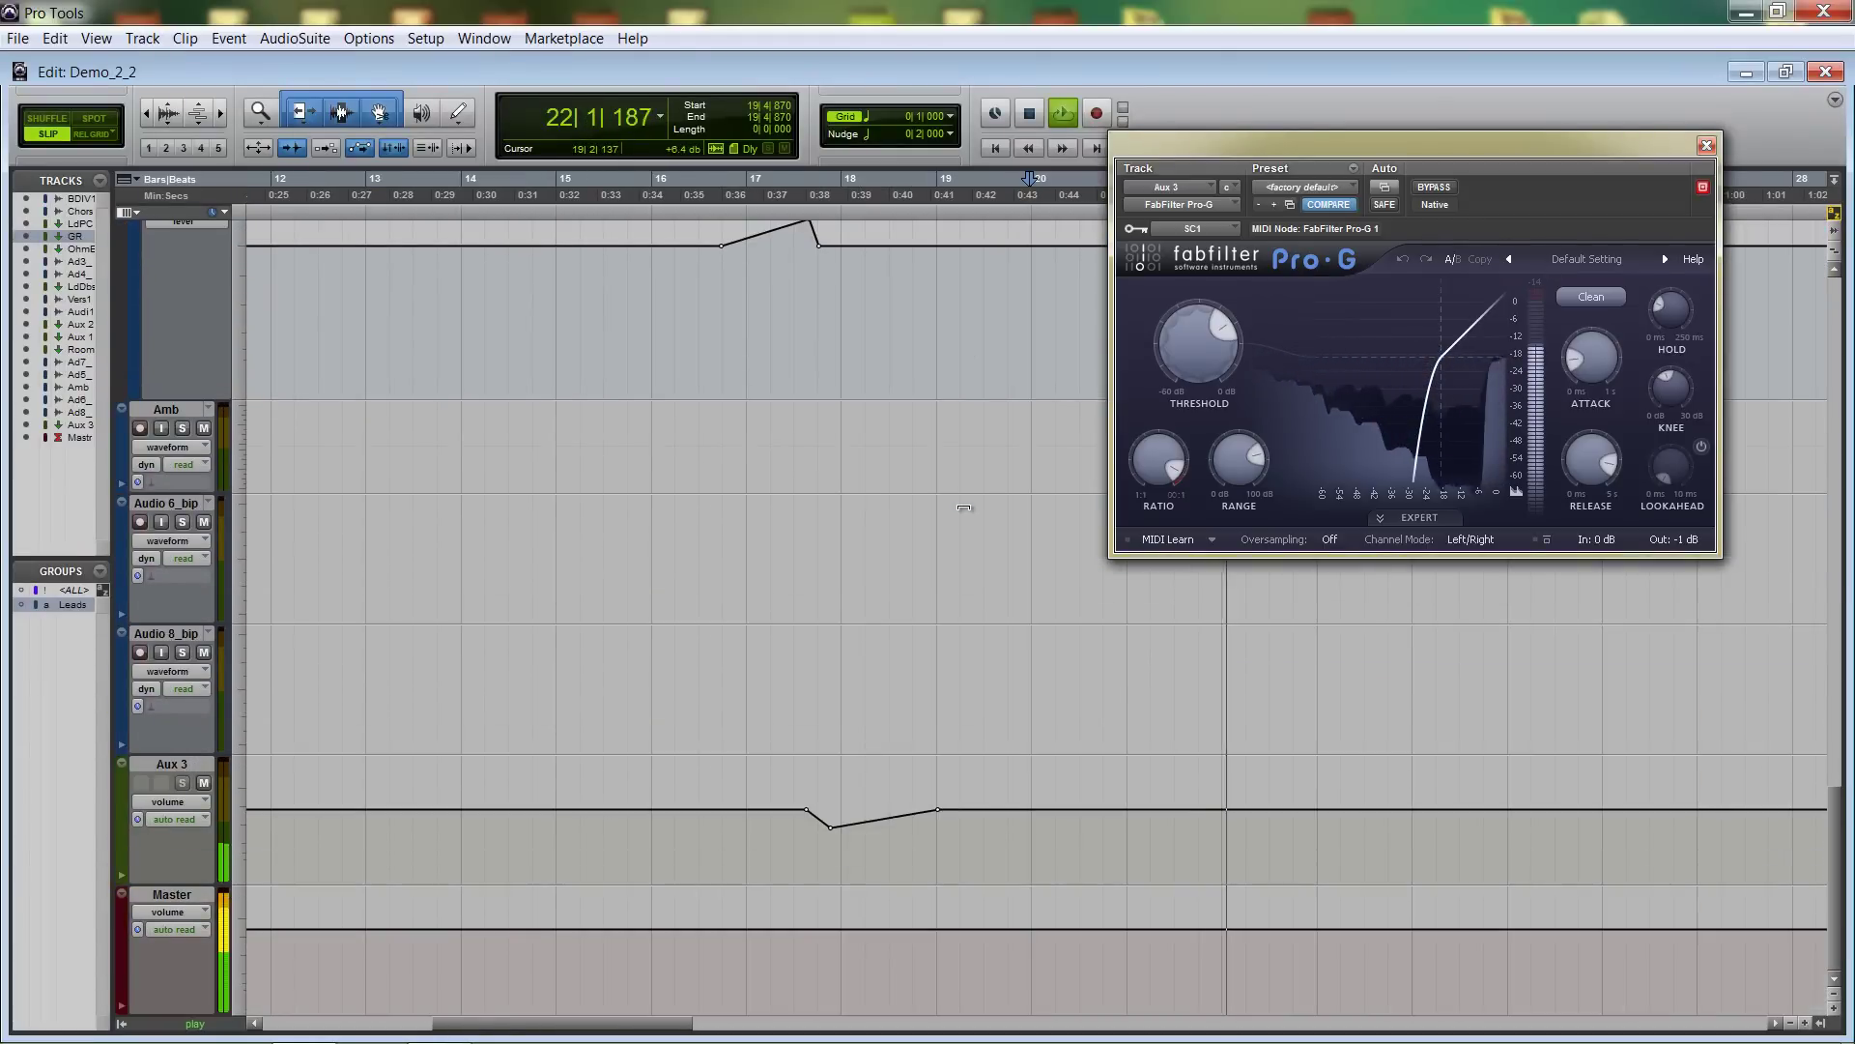
key(ctrl+bracketleft)
key(ctrl+bracketleft)
key(ctrl+bracketleft)
scroll(964, 500, up, 5)
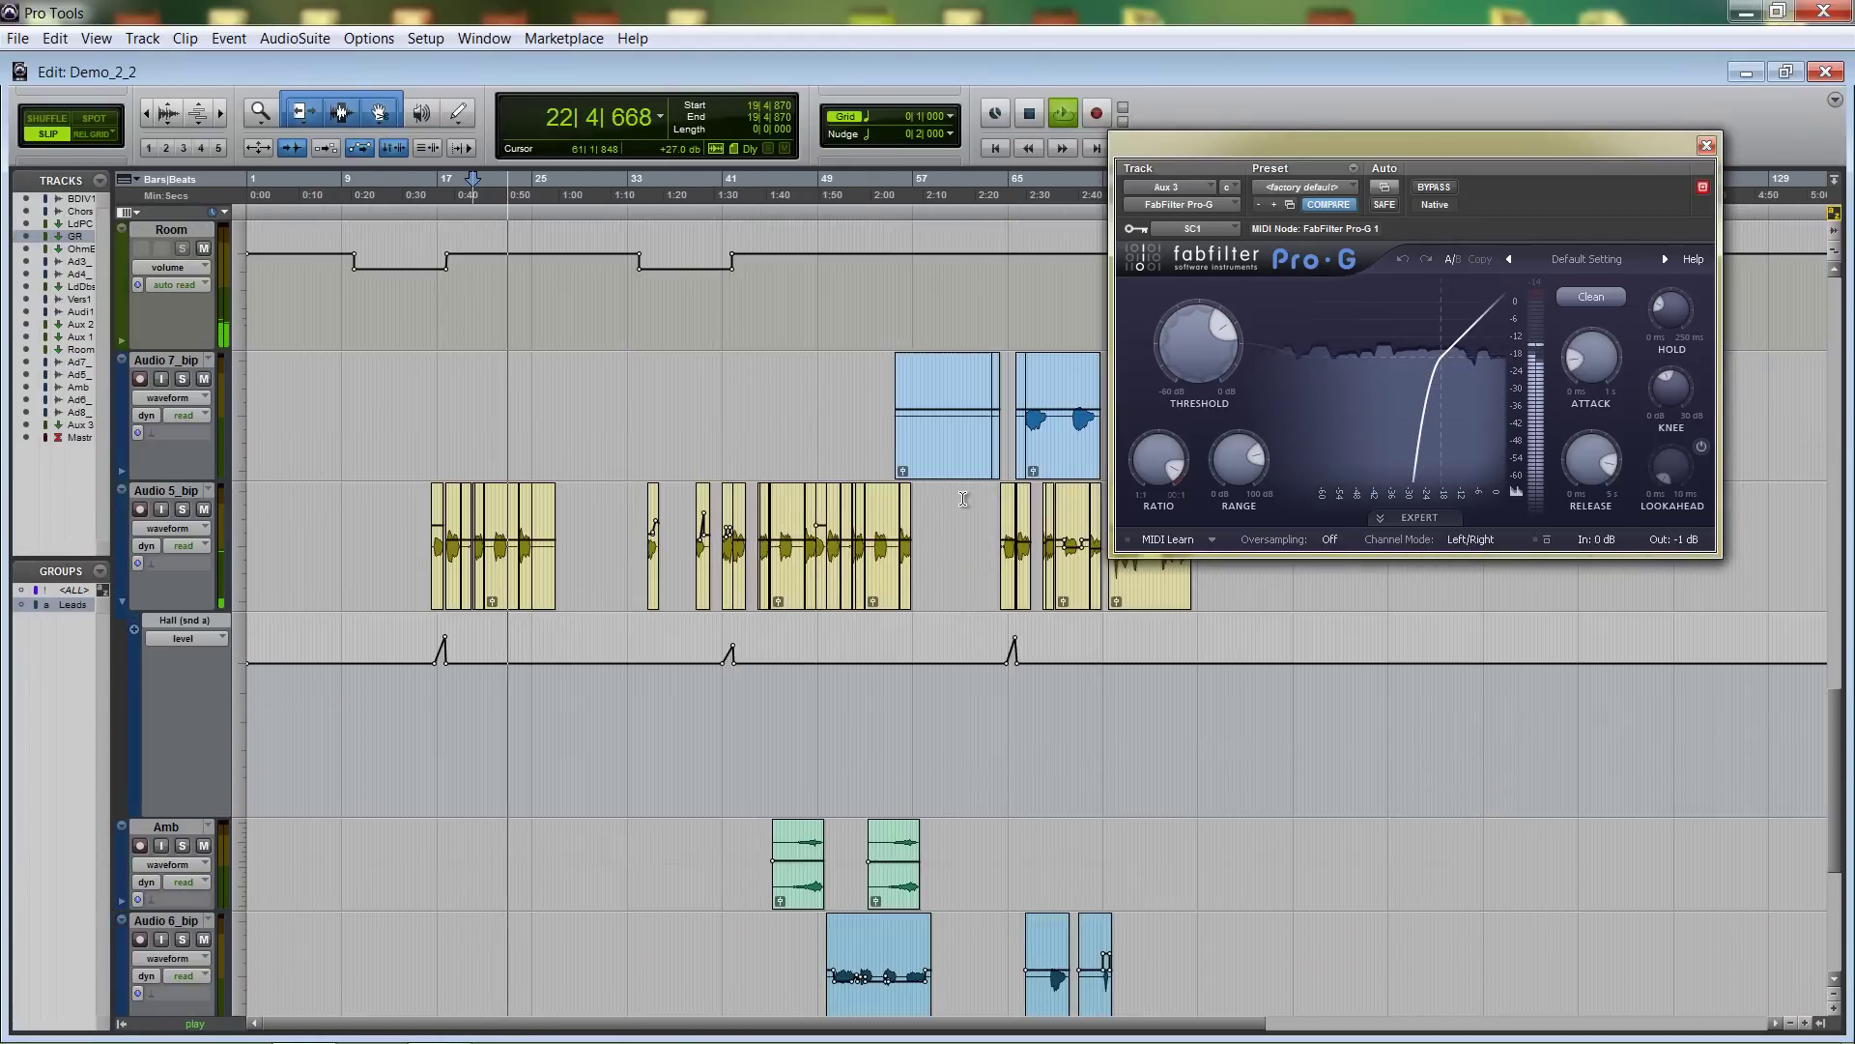
scroll(888, 312, right, 2)
drag(870, 185, 842, 180)
key(space)
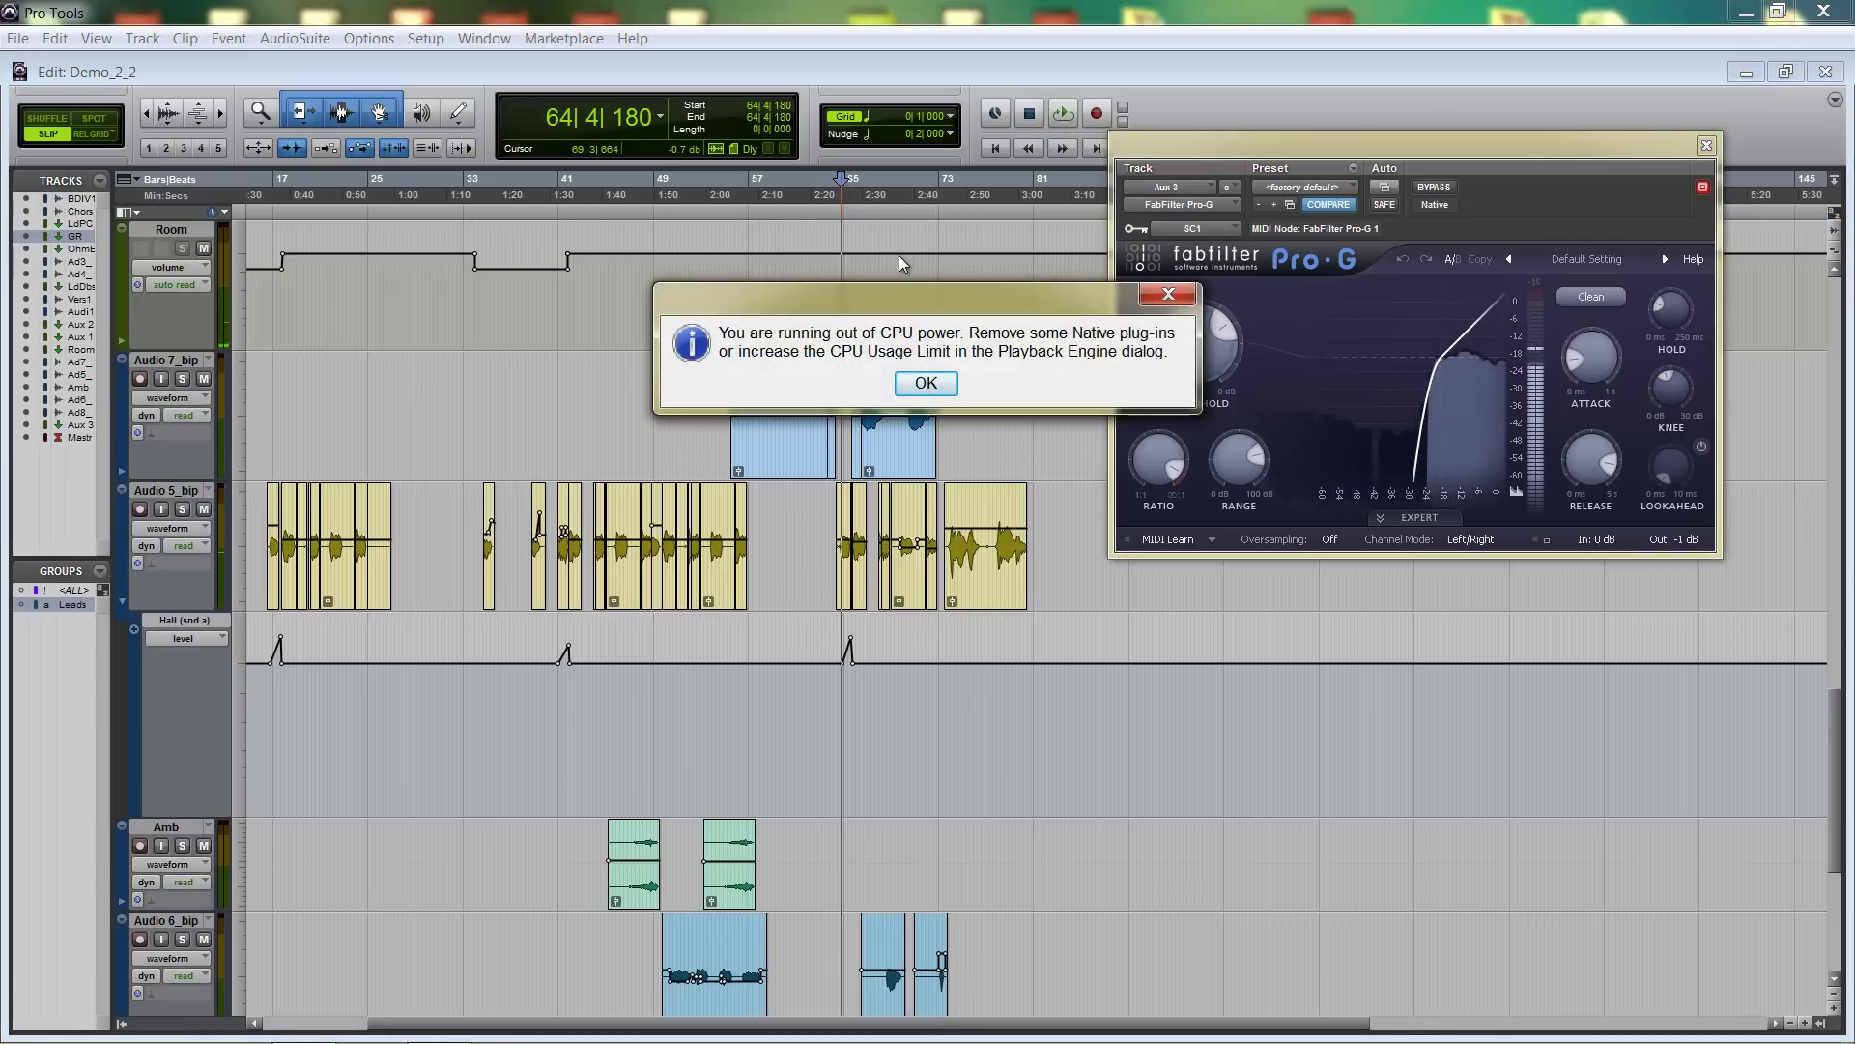
click(928, 383)
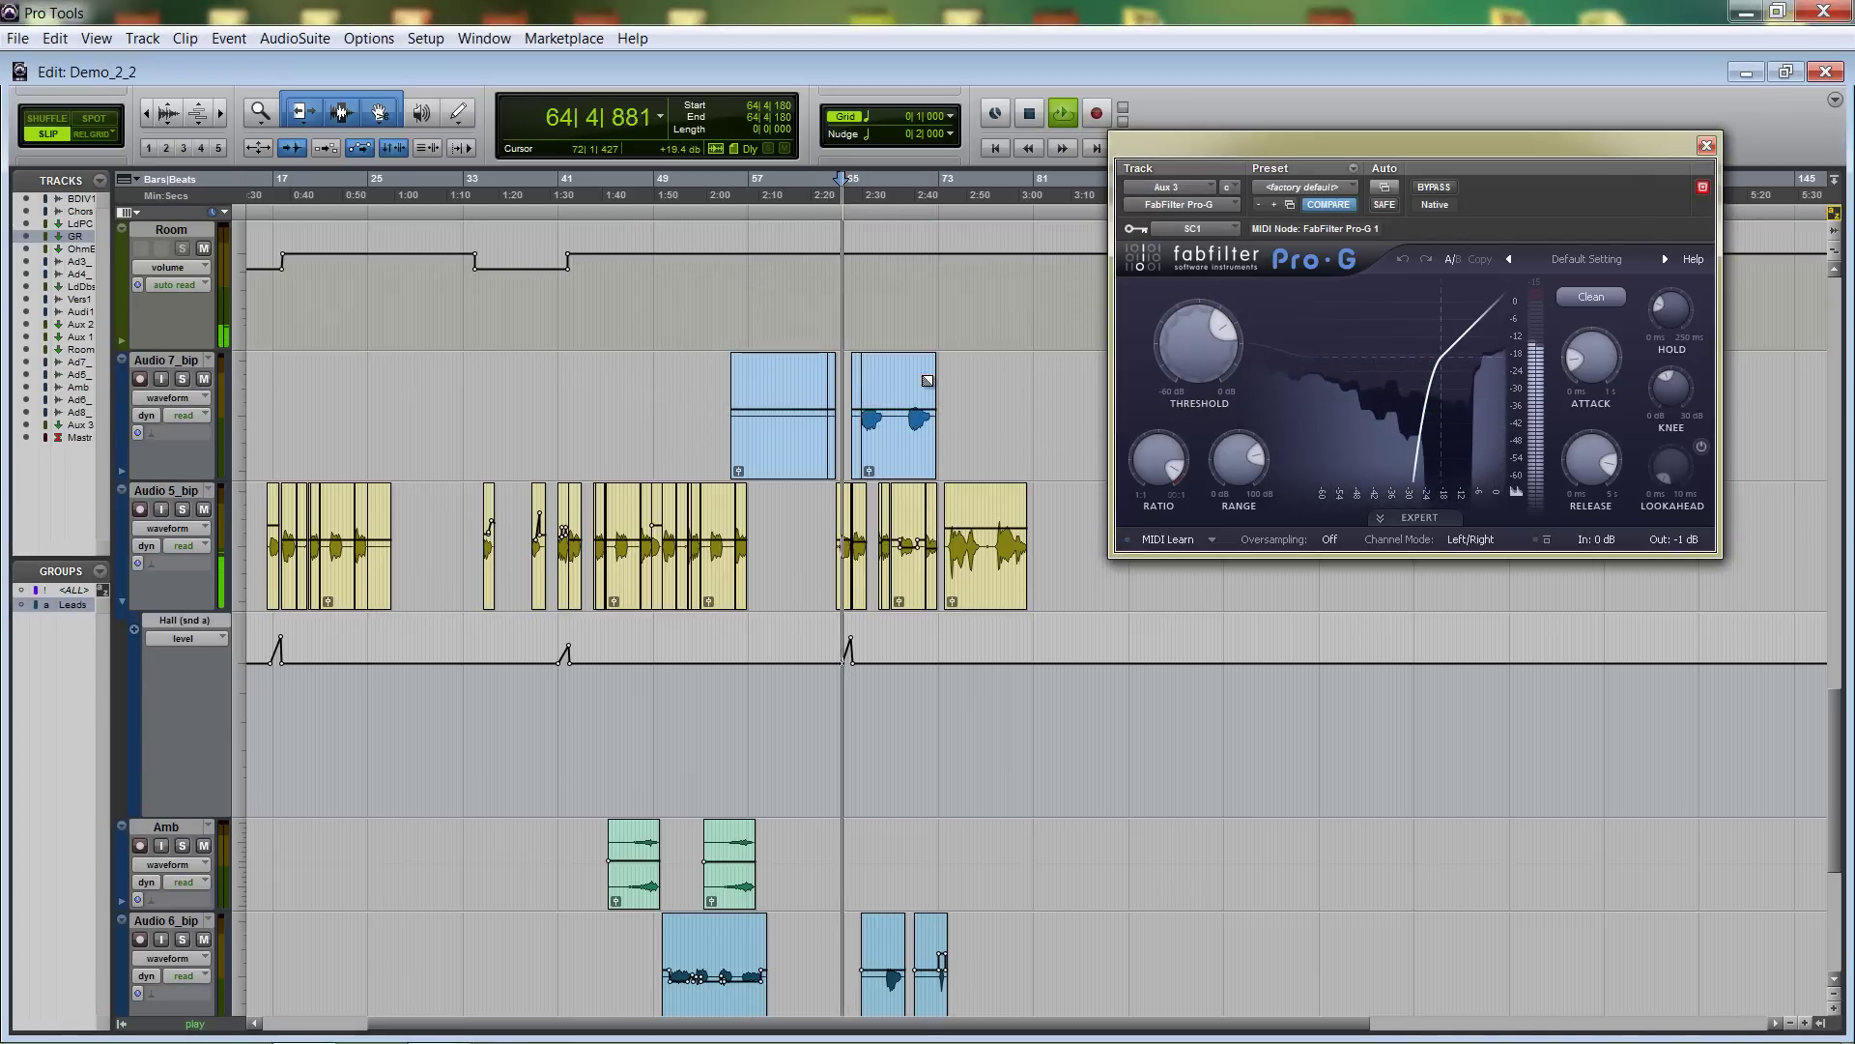
key(ctrl+equal)
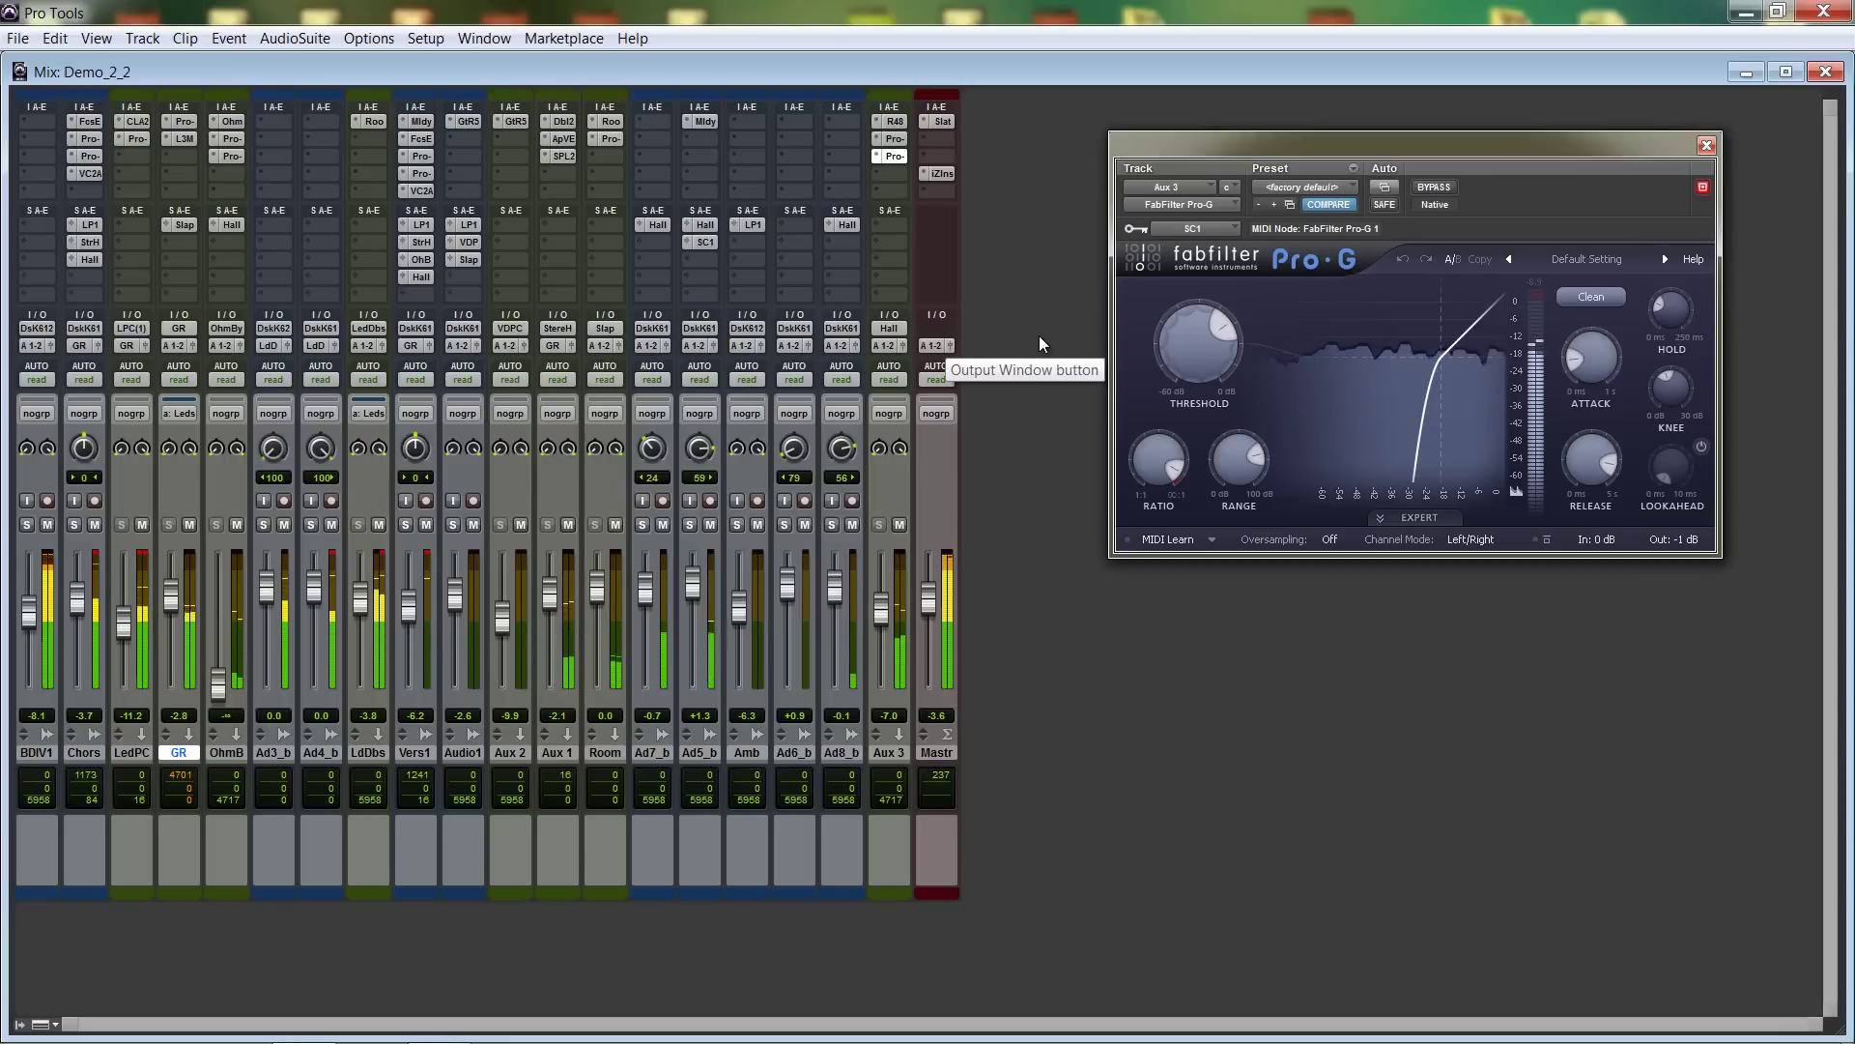
Close the Aux 3 Pro-G and follow the playing ad-lib clips in the Edit window between bars 65 and 73.
click(1707, 145)
key(ctrl+equal)
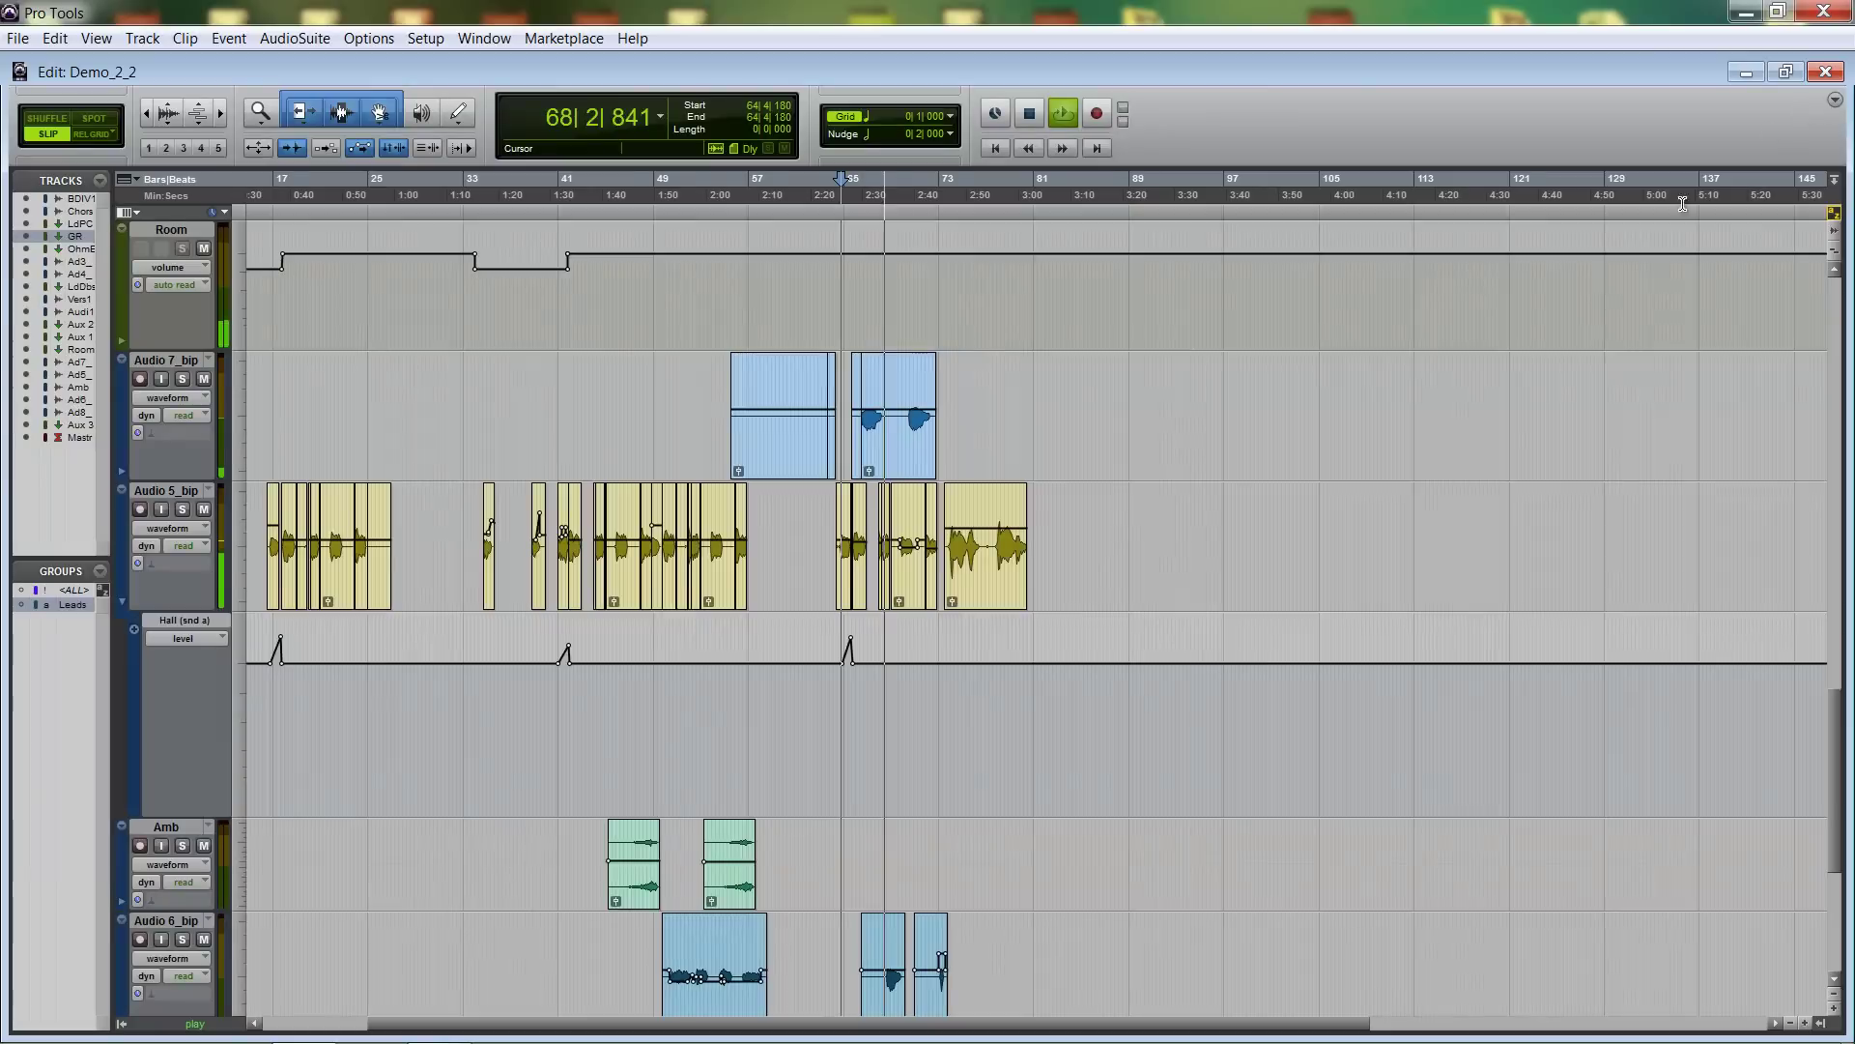
key(ctrl+bracketright)
scroll(1634, 245, right, 2)
scroll(1614, 271, down, 5)
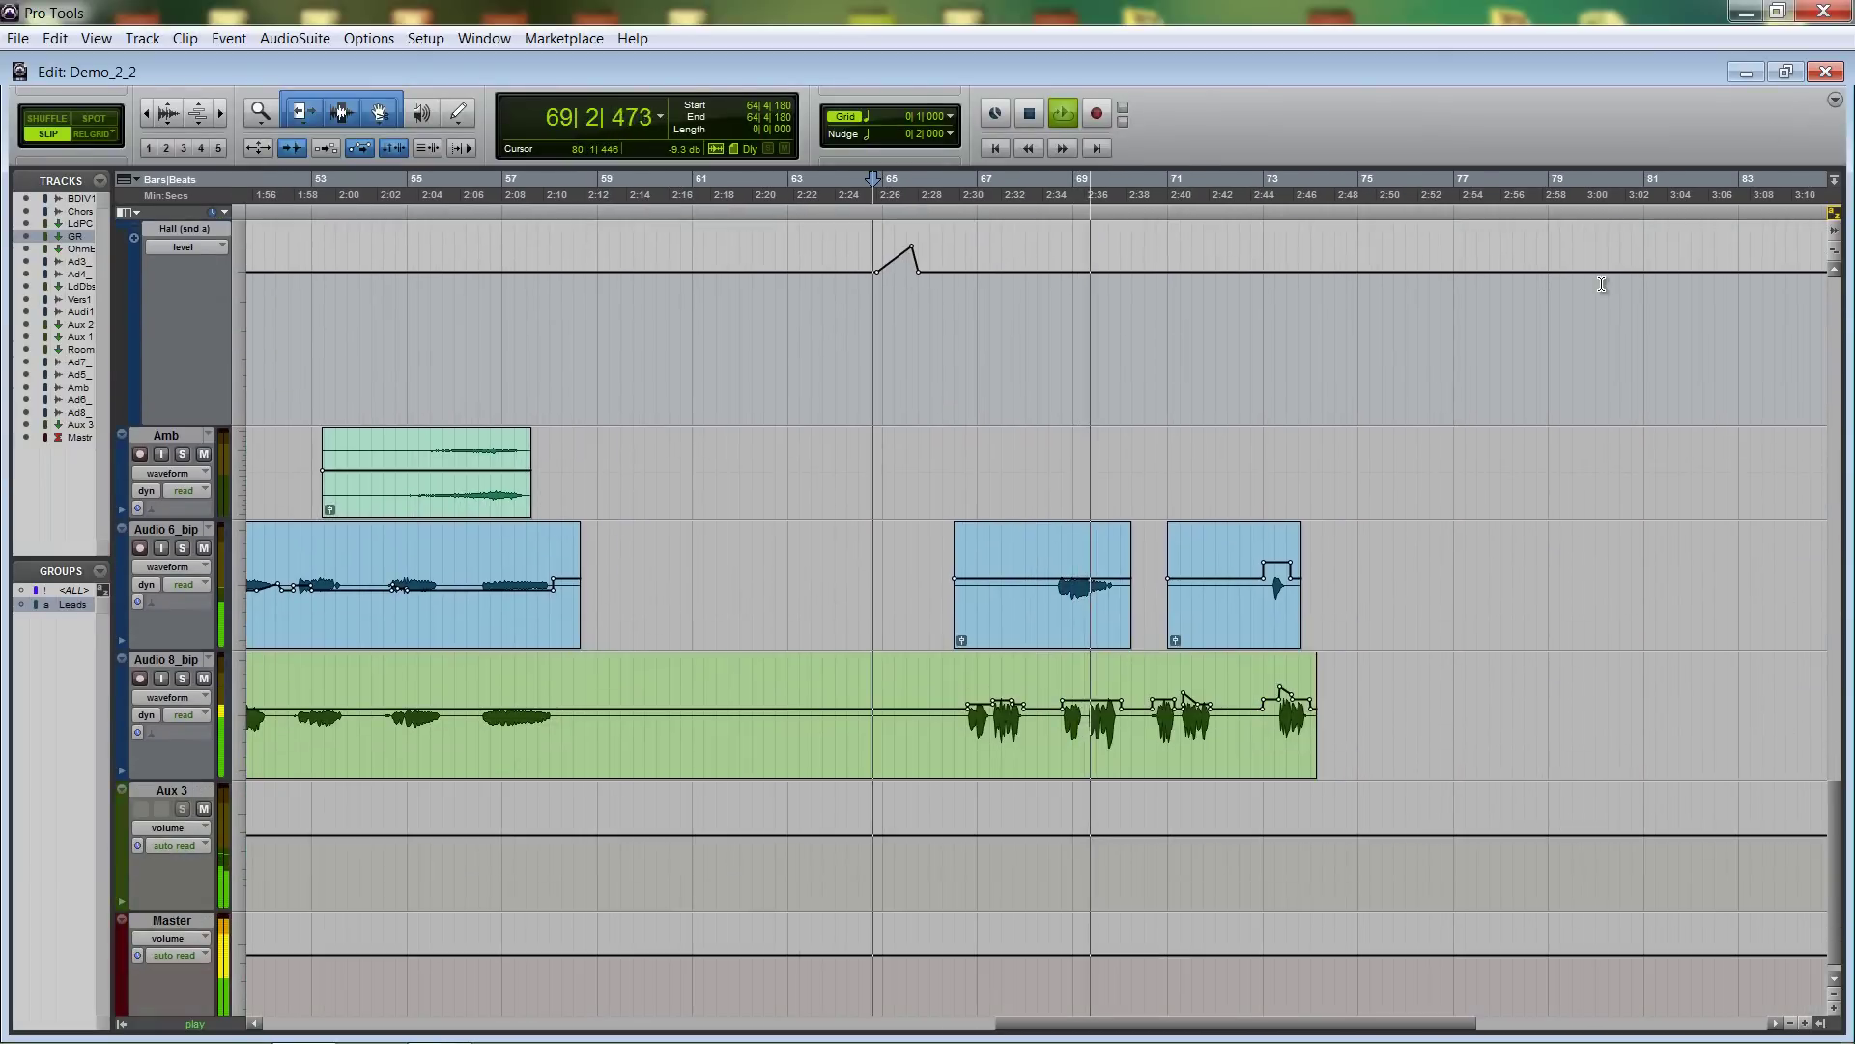
scroll(1602, 282, up, 6)
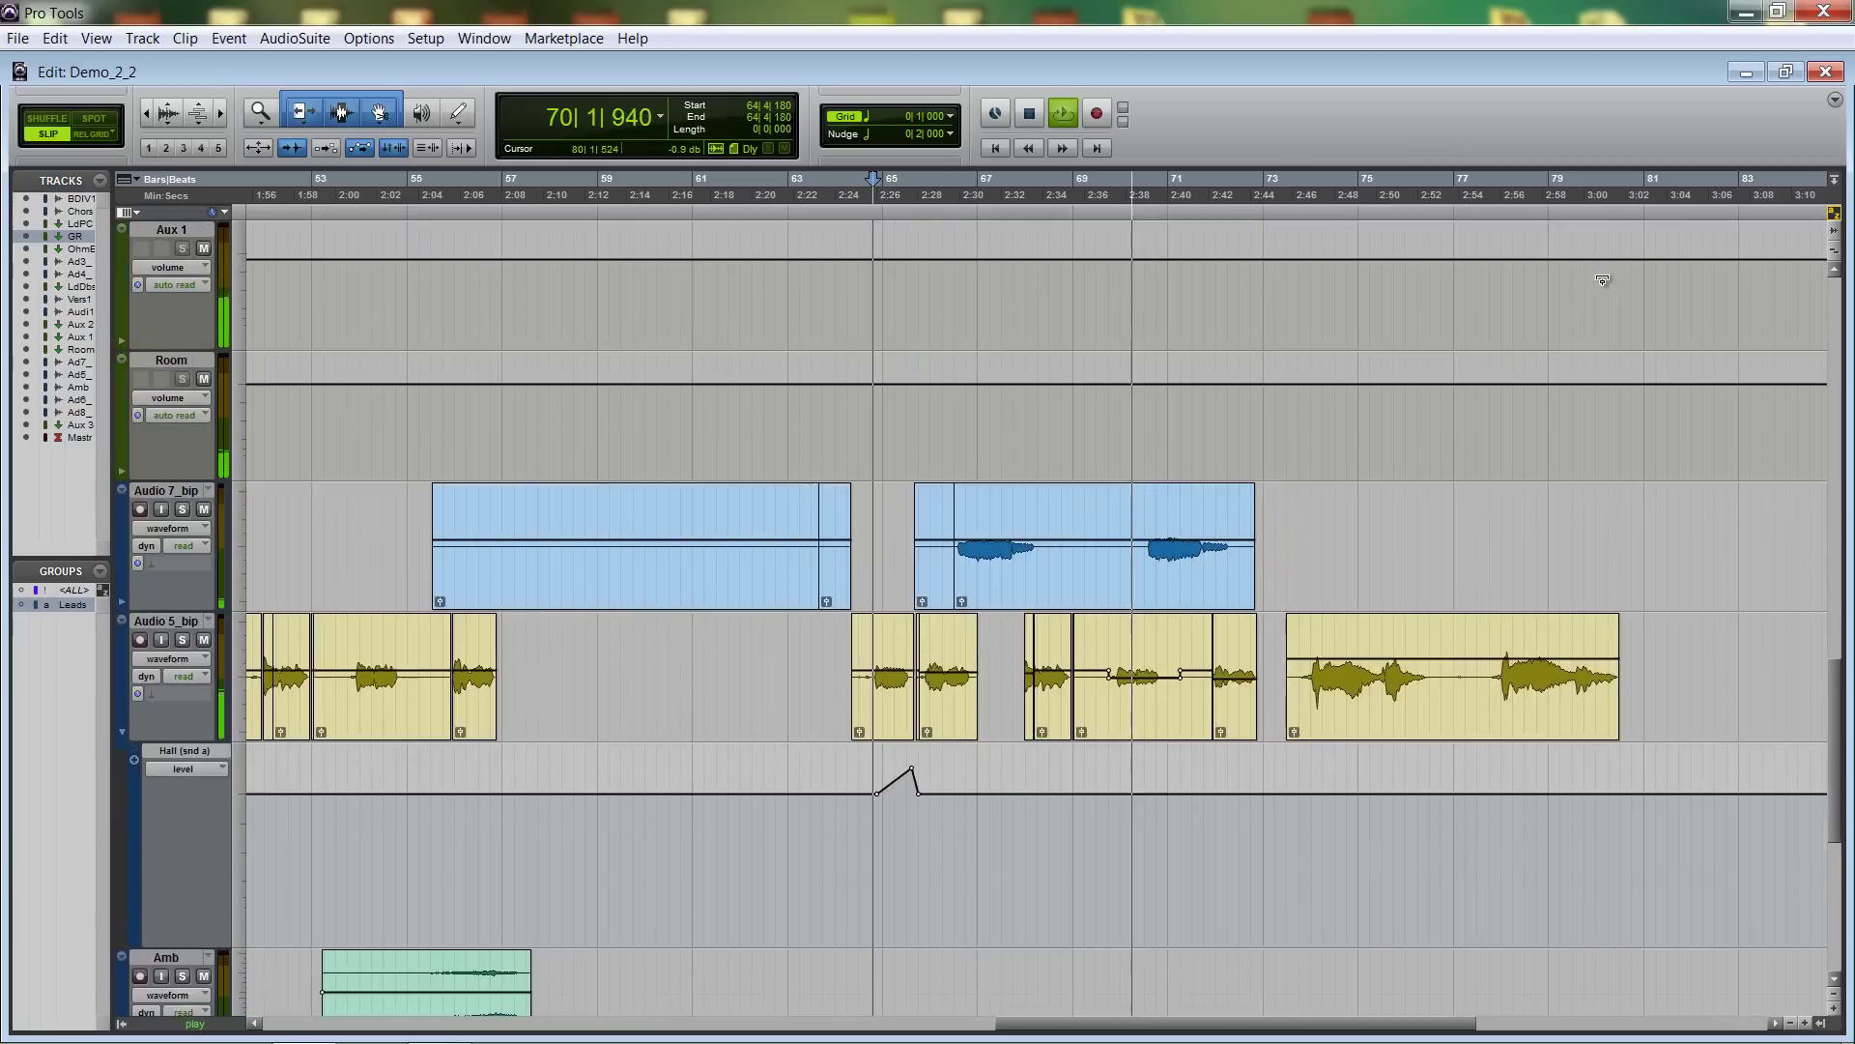
scroll(1602, 281, right, 2)
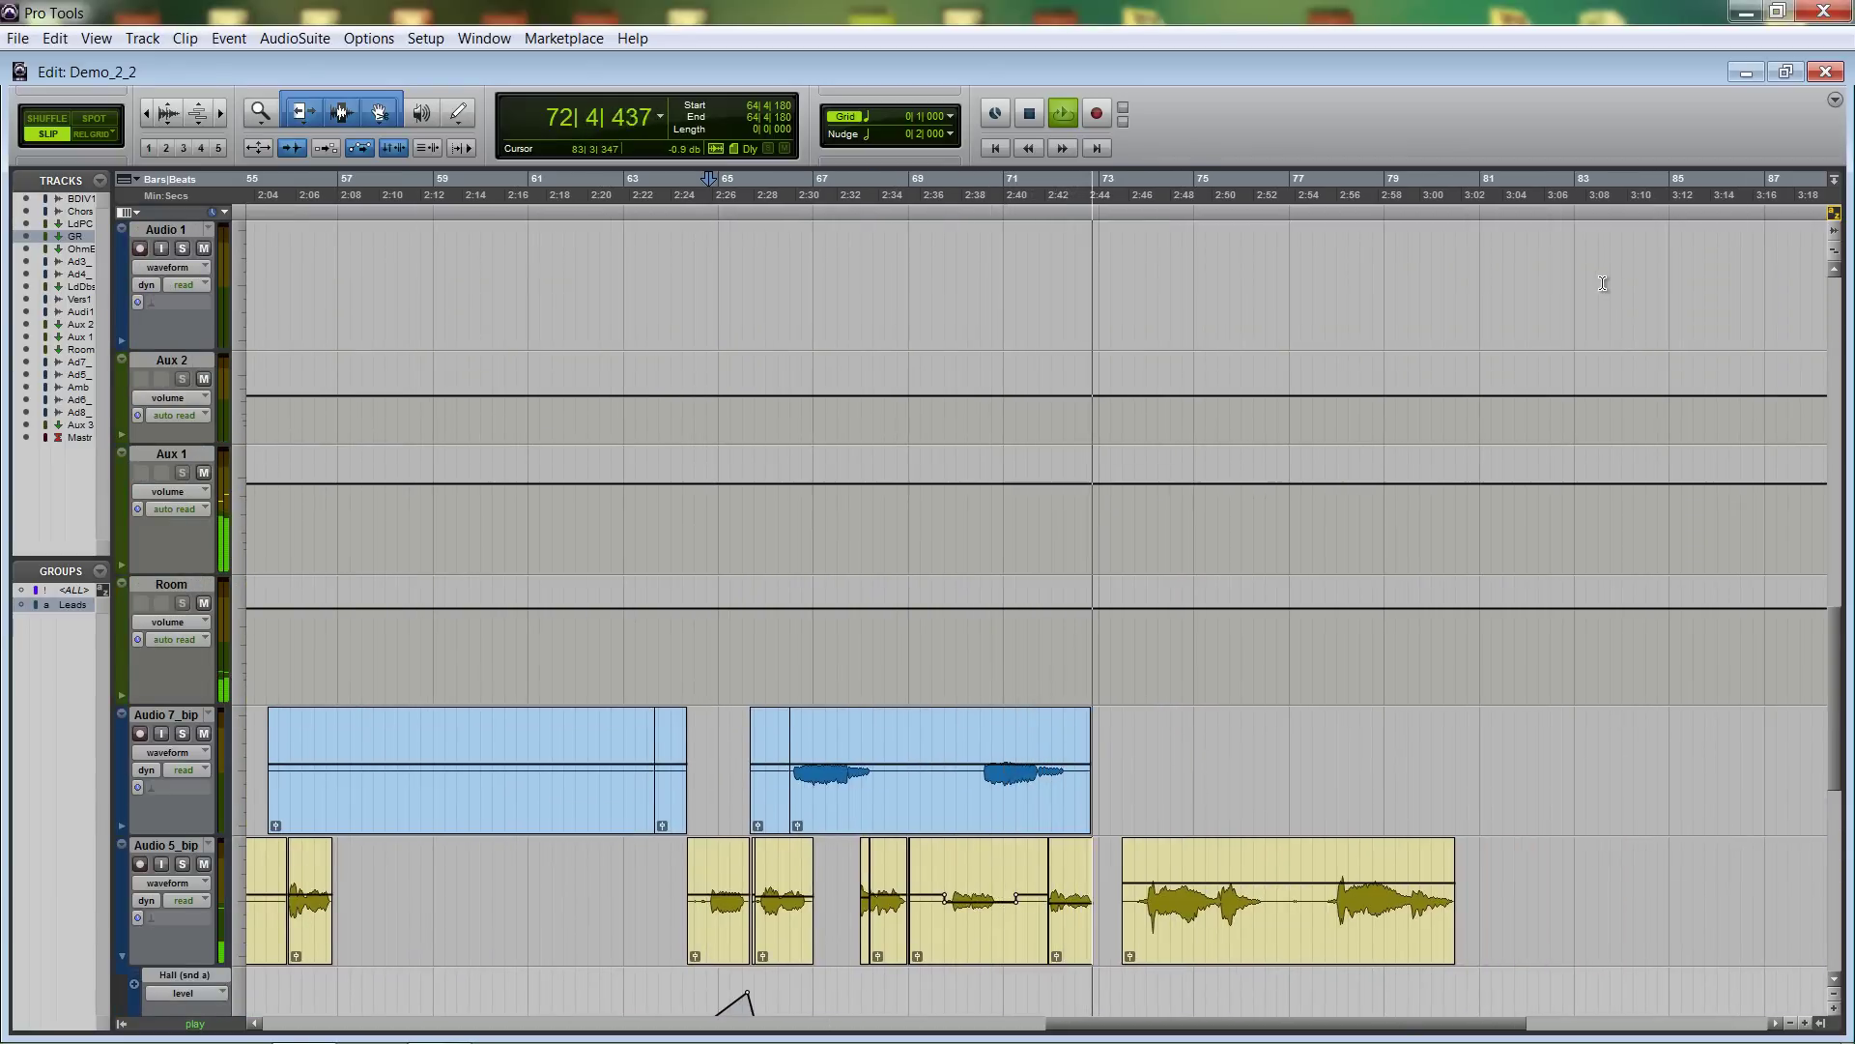
Examine the Audio 5_bip ad-lib clips through bar 79 while they play, and compare them with the neighbouring vocal tracks.
scroll(1604, 283, down, 5)
scroll(1604, 283, up, 3)
scroll(1606, 281, right, 2)
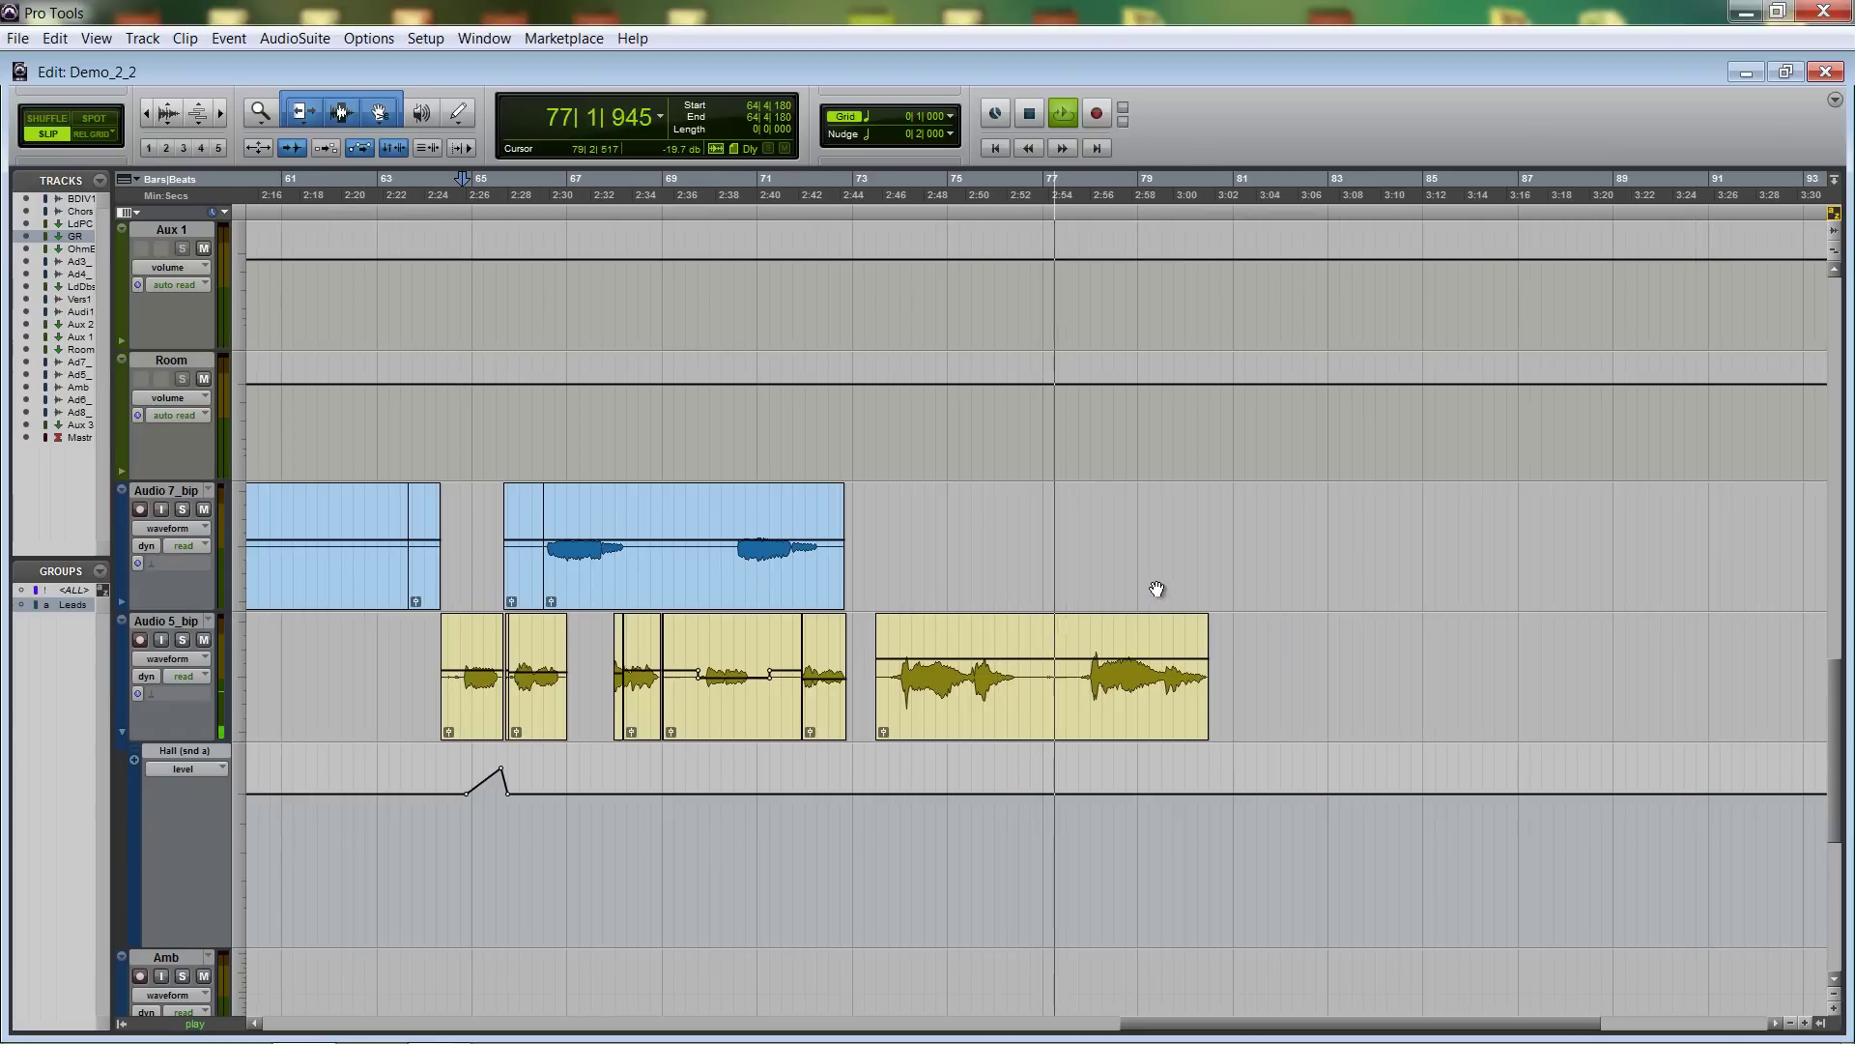
scroll(1157, 590, up, 10)
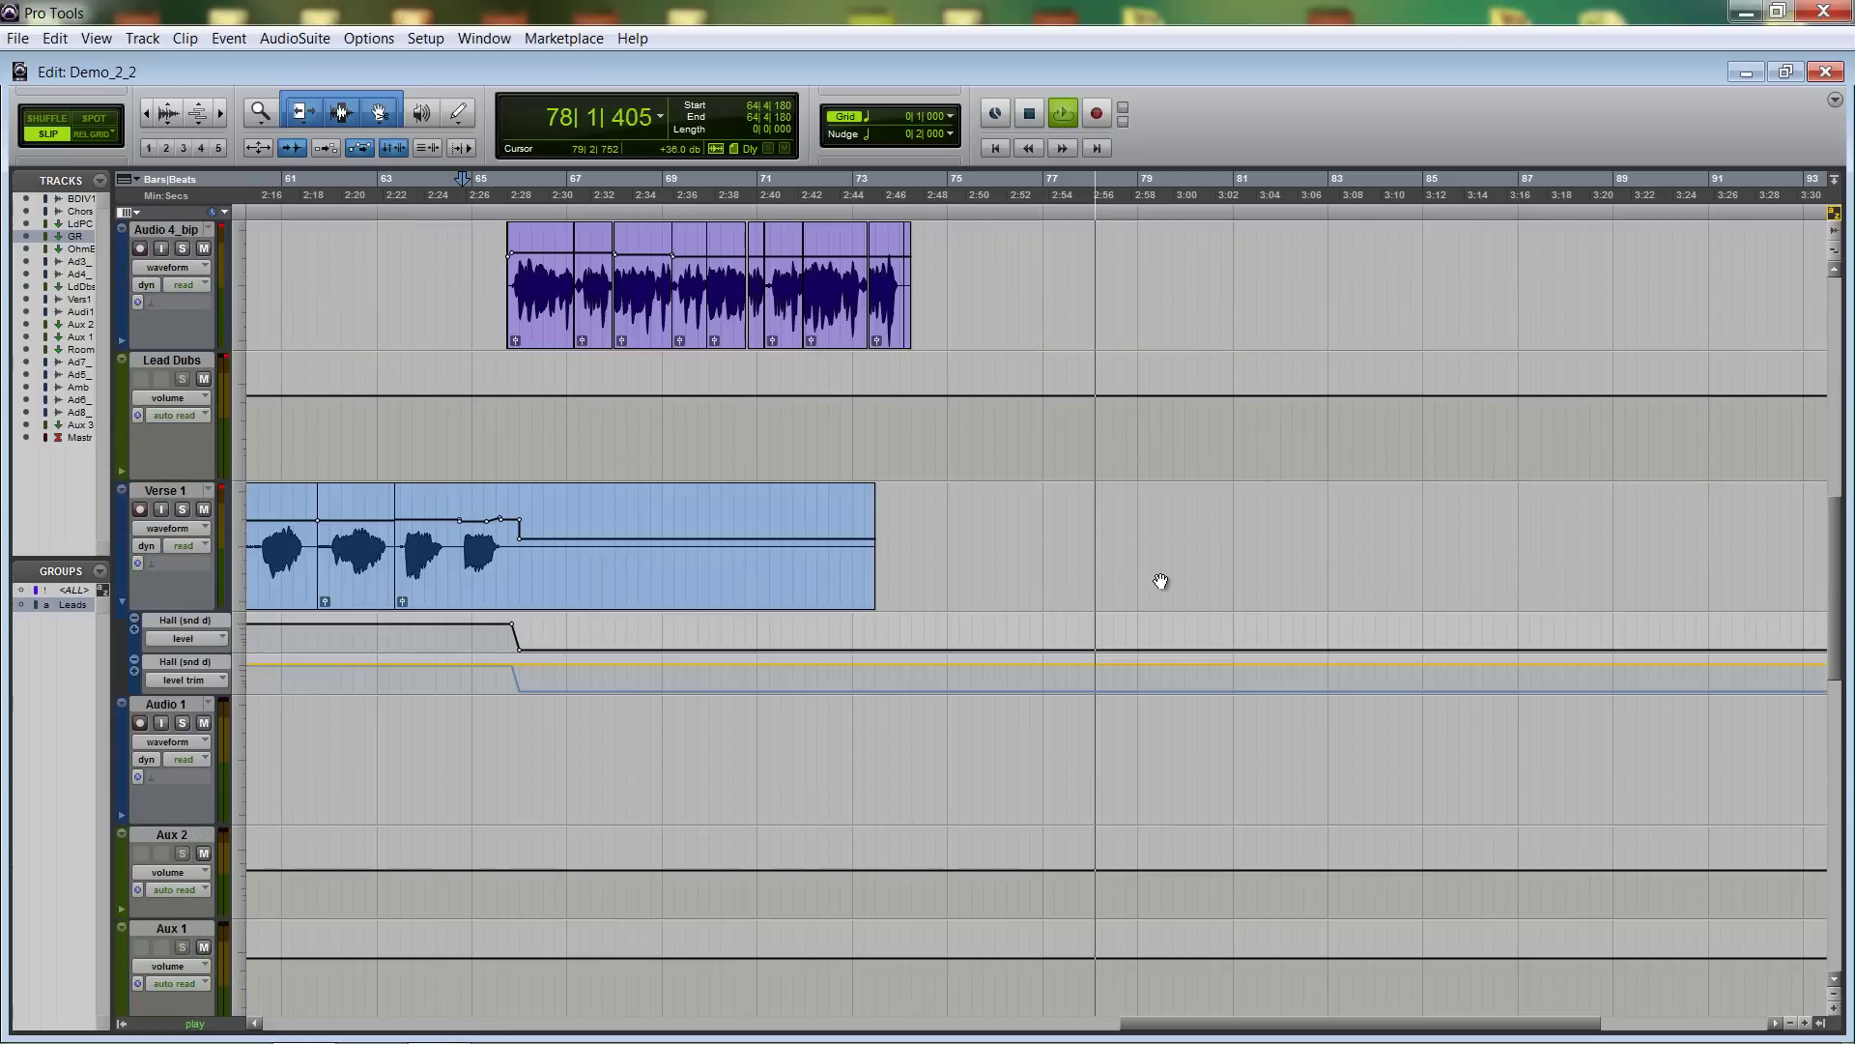
scroll(1161, 581, down, 10)
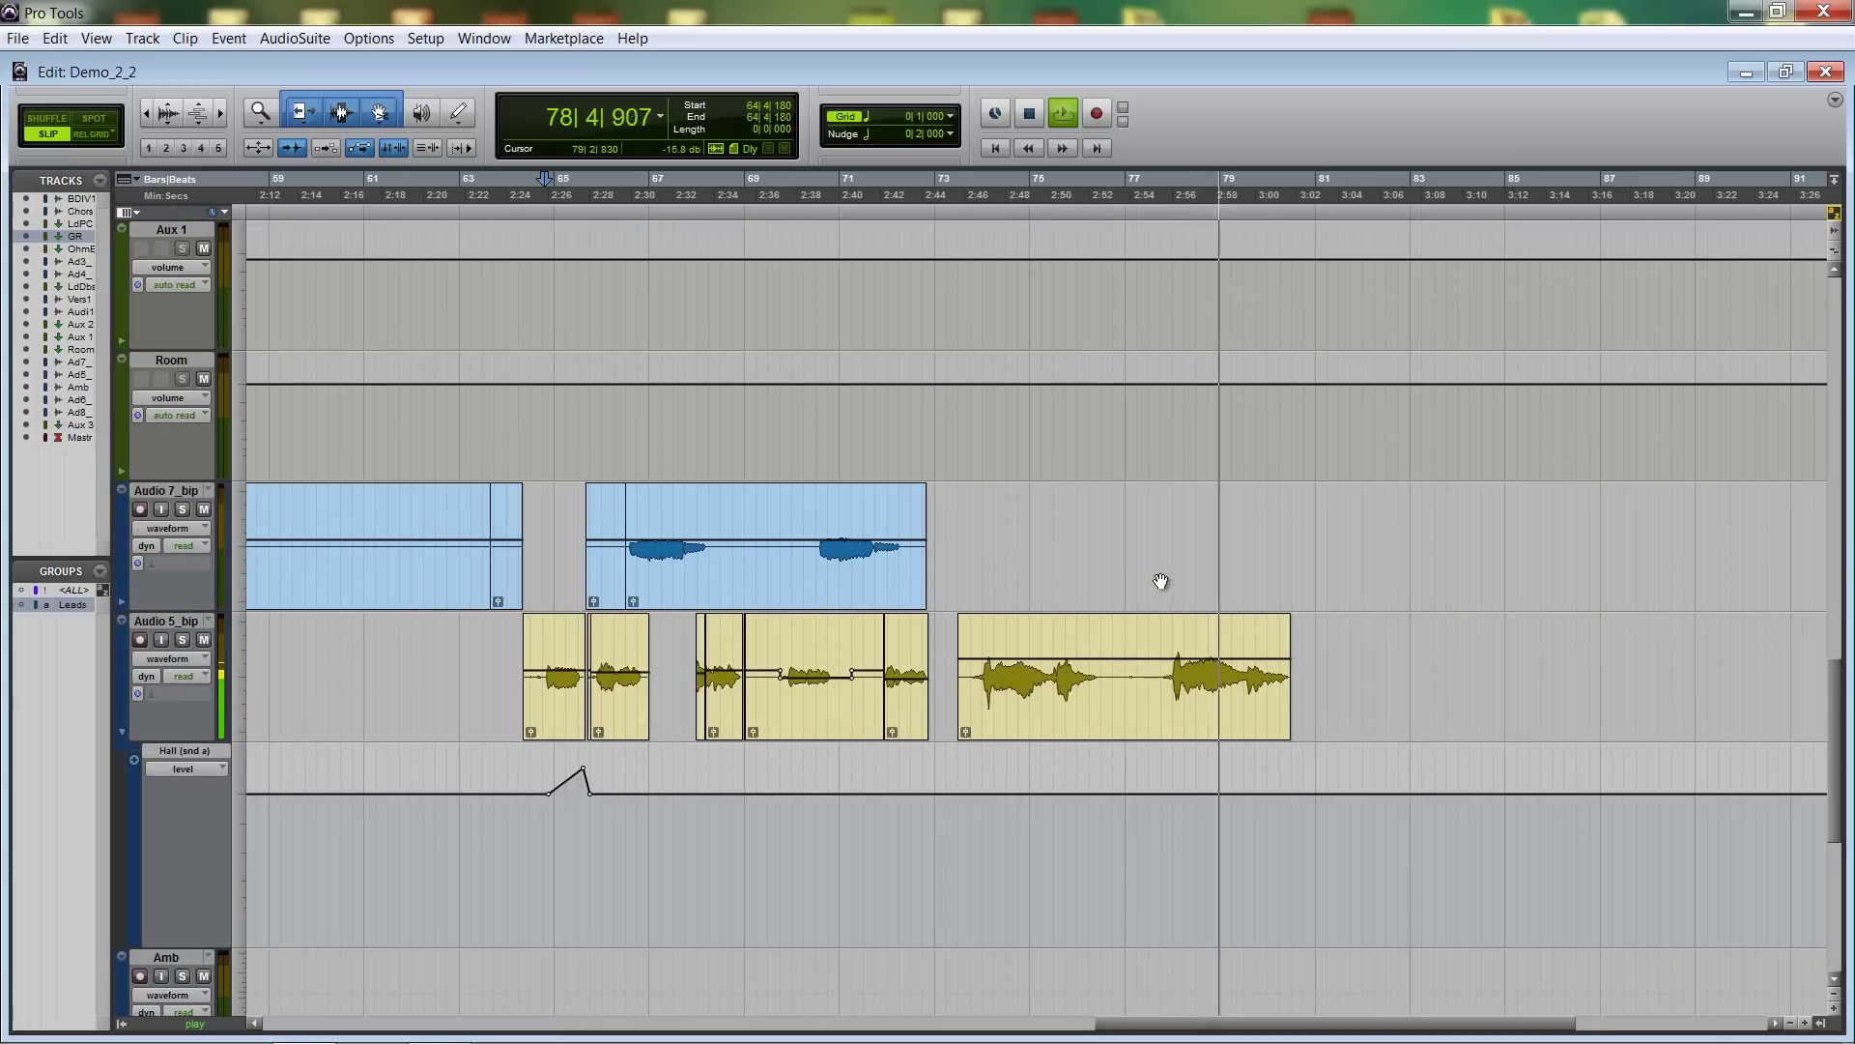
scroll(1160, 581, left, 3)
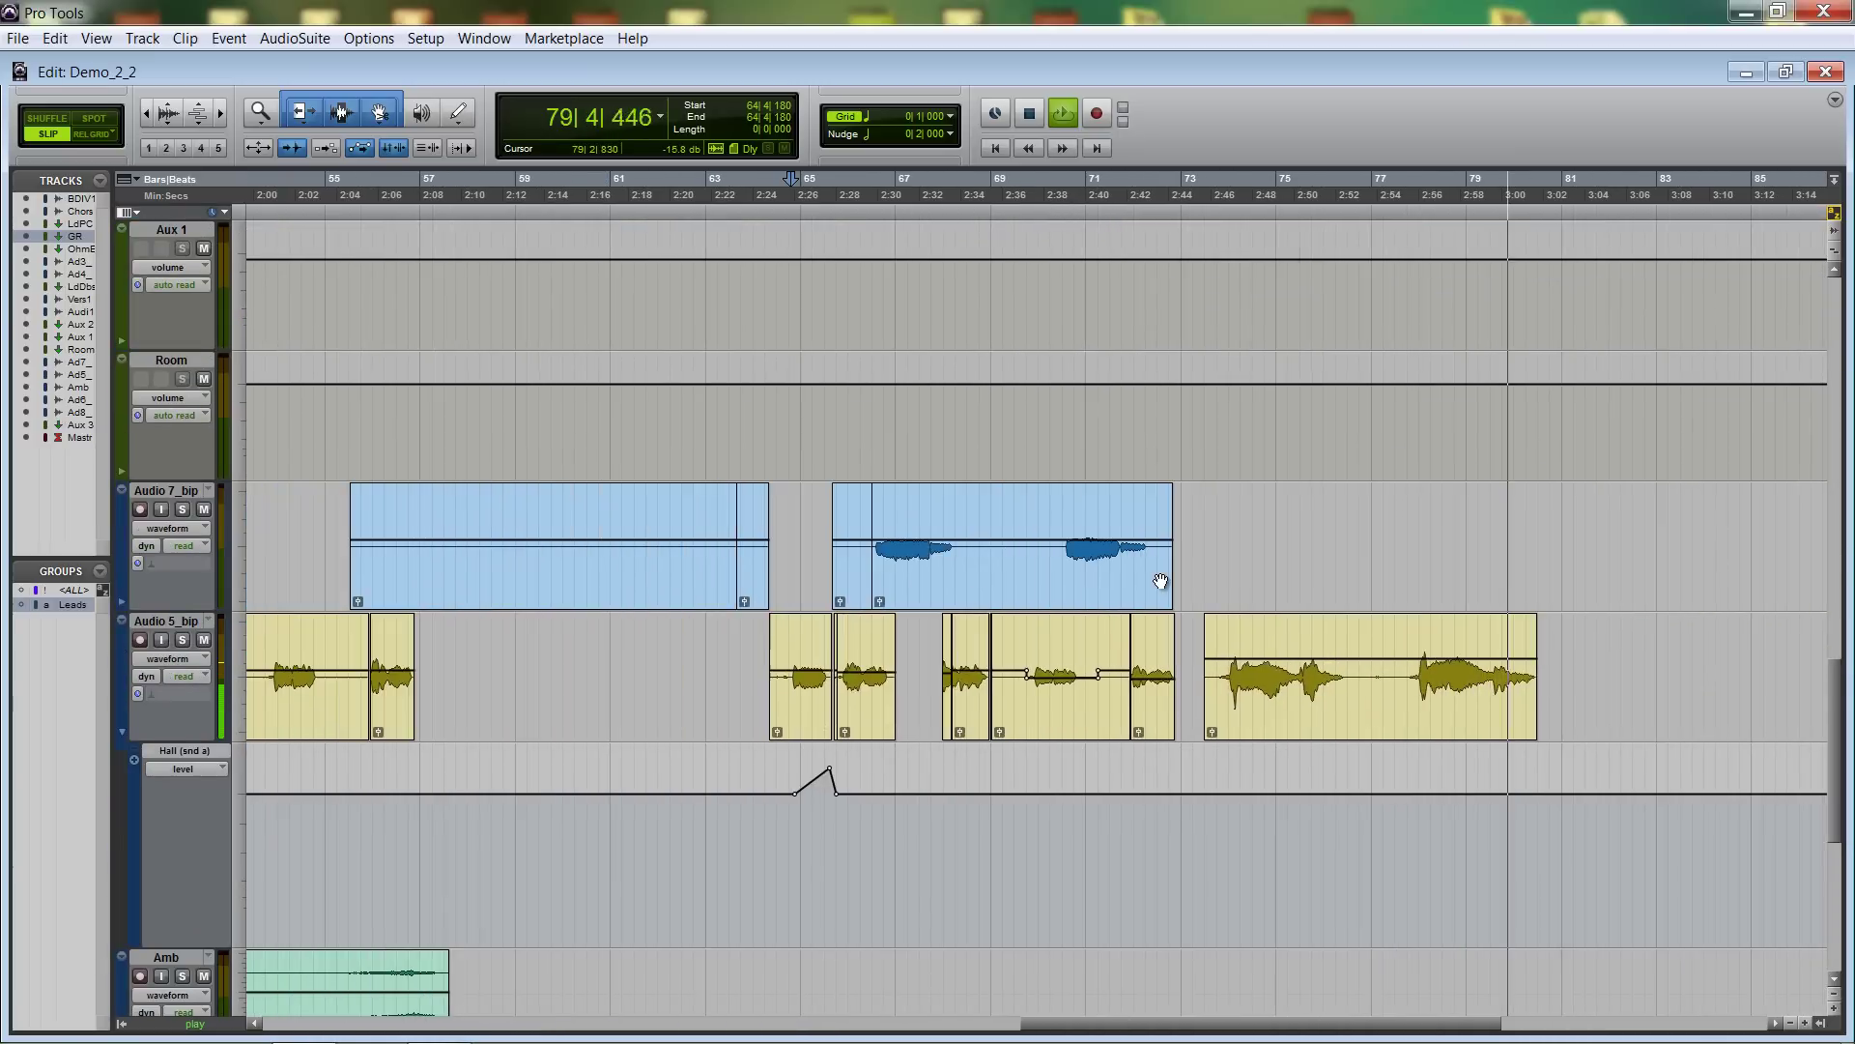
scroll(1161, 581, up, 2)
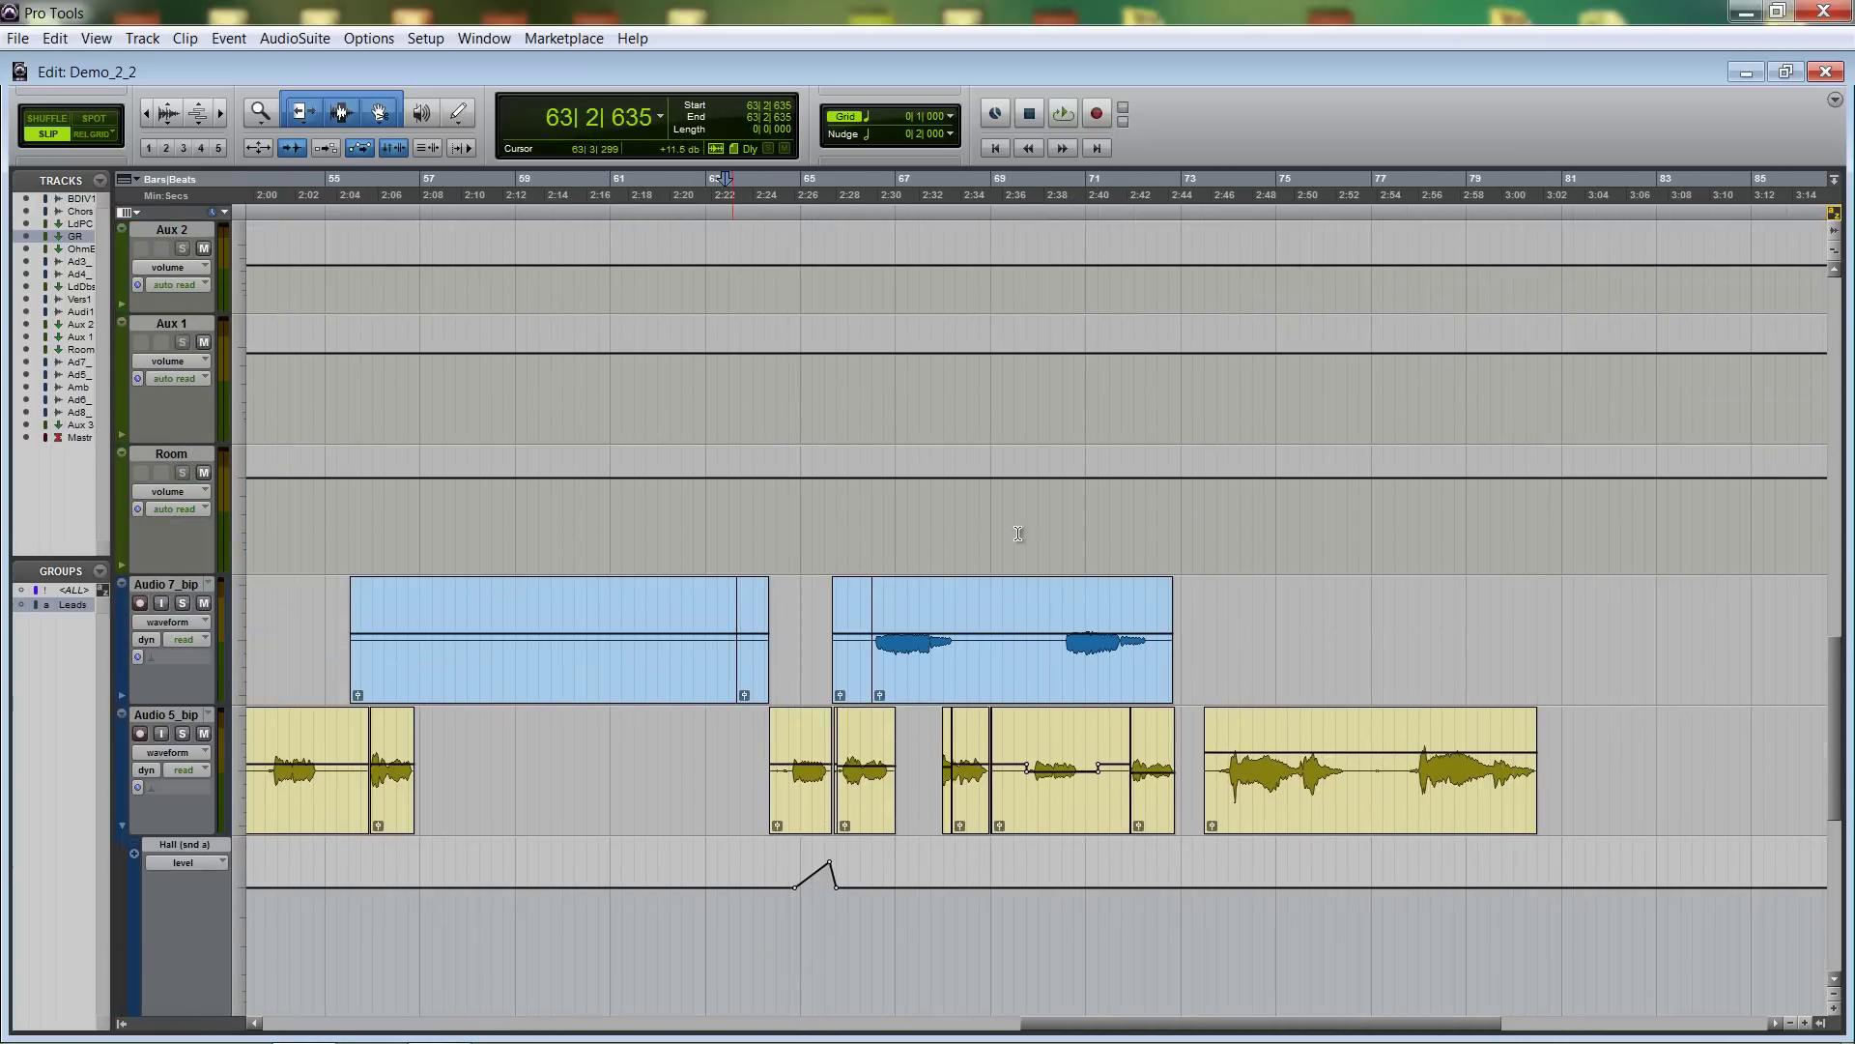
Play from bar 63 and examine the Hall send level ramp on Audio 5_bip just before bar 66.
key(space)
scroll(1018, 534, down, 6)
key(ctrl+bracketright)
scroll(1045, 515, up, 3)
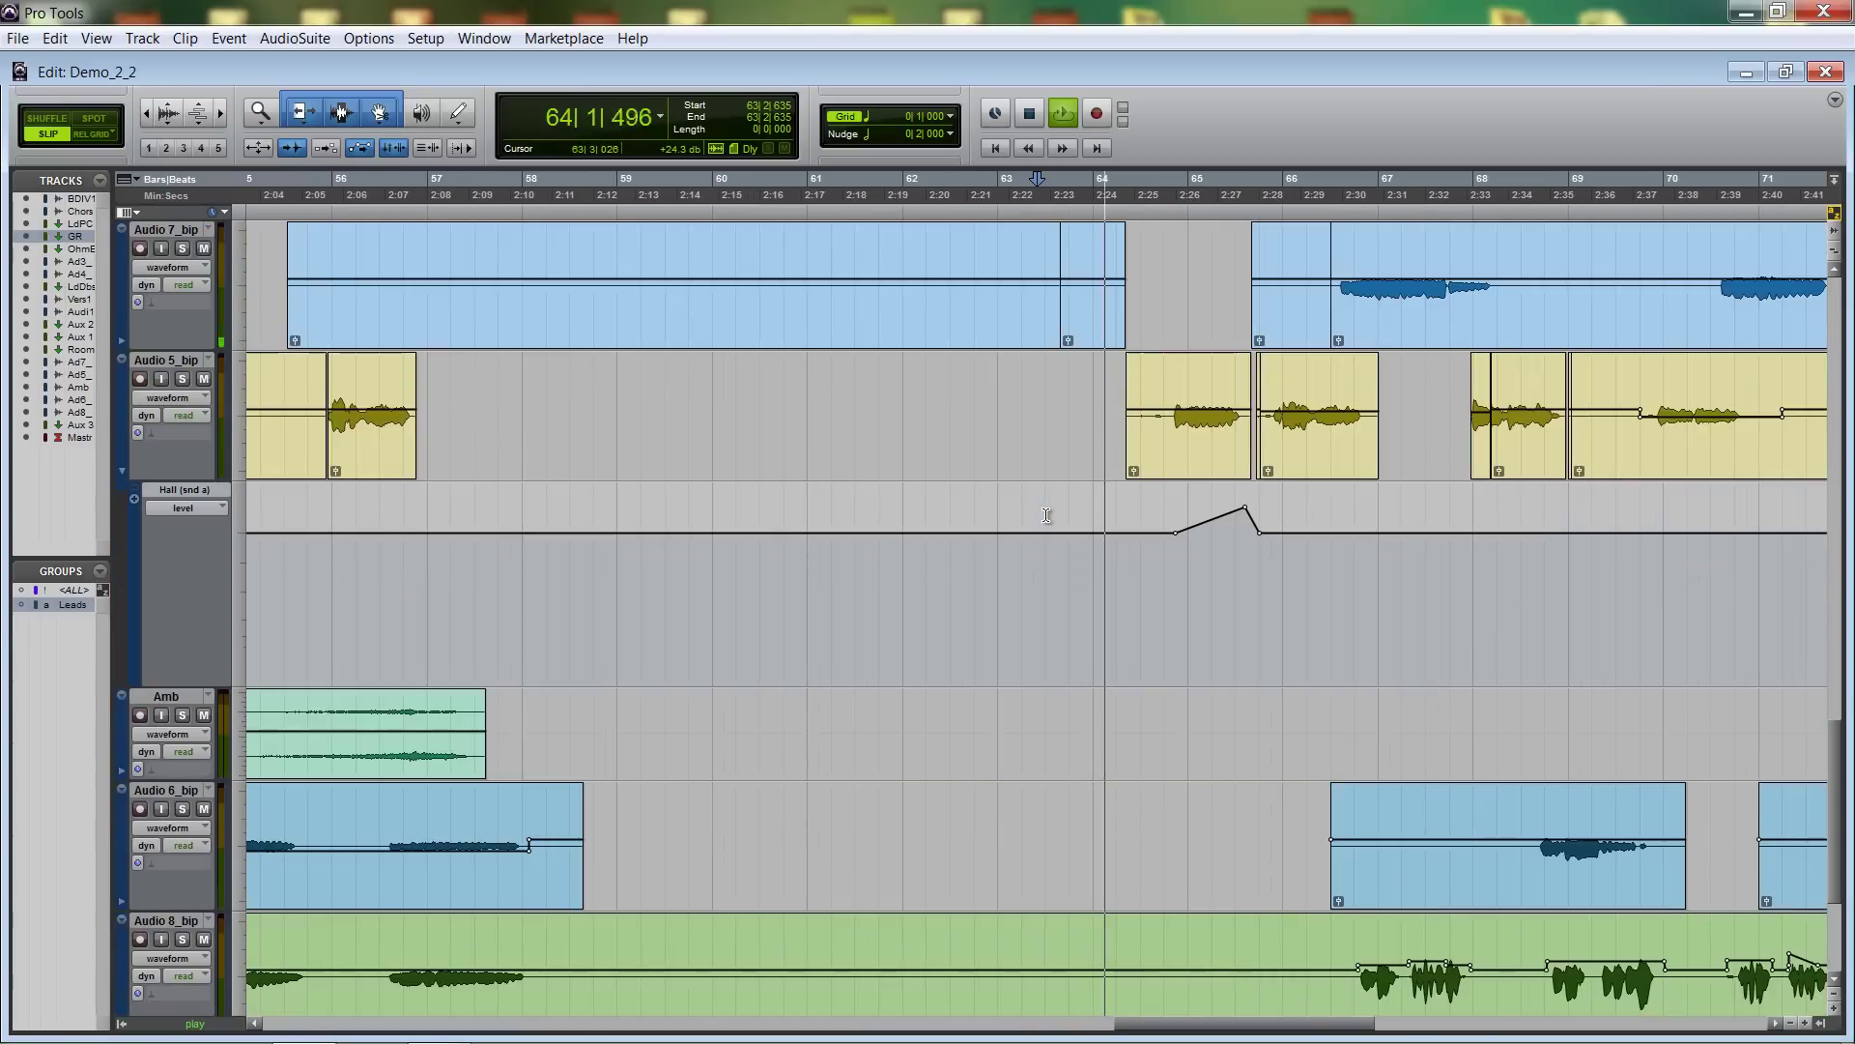
scroll(1046, 515, right, 2)
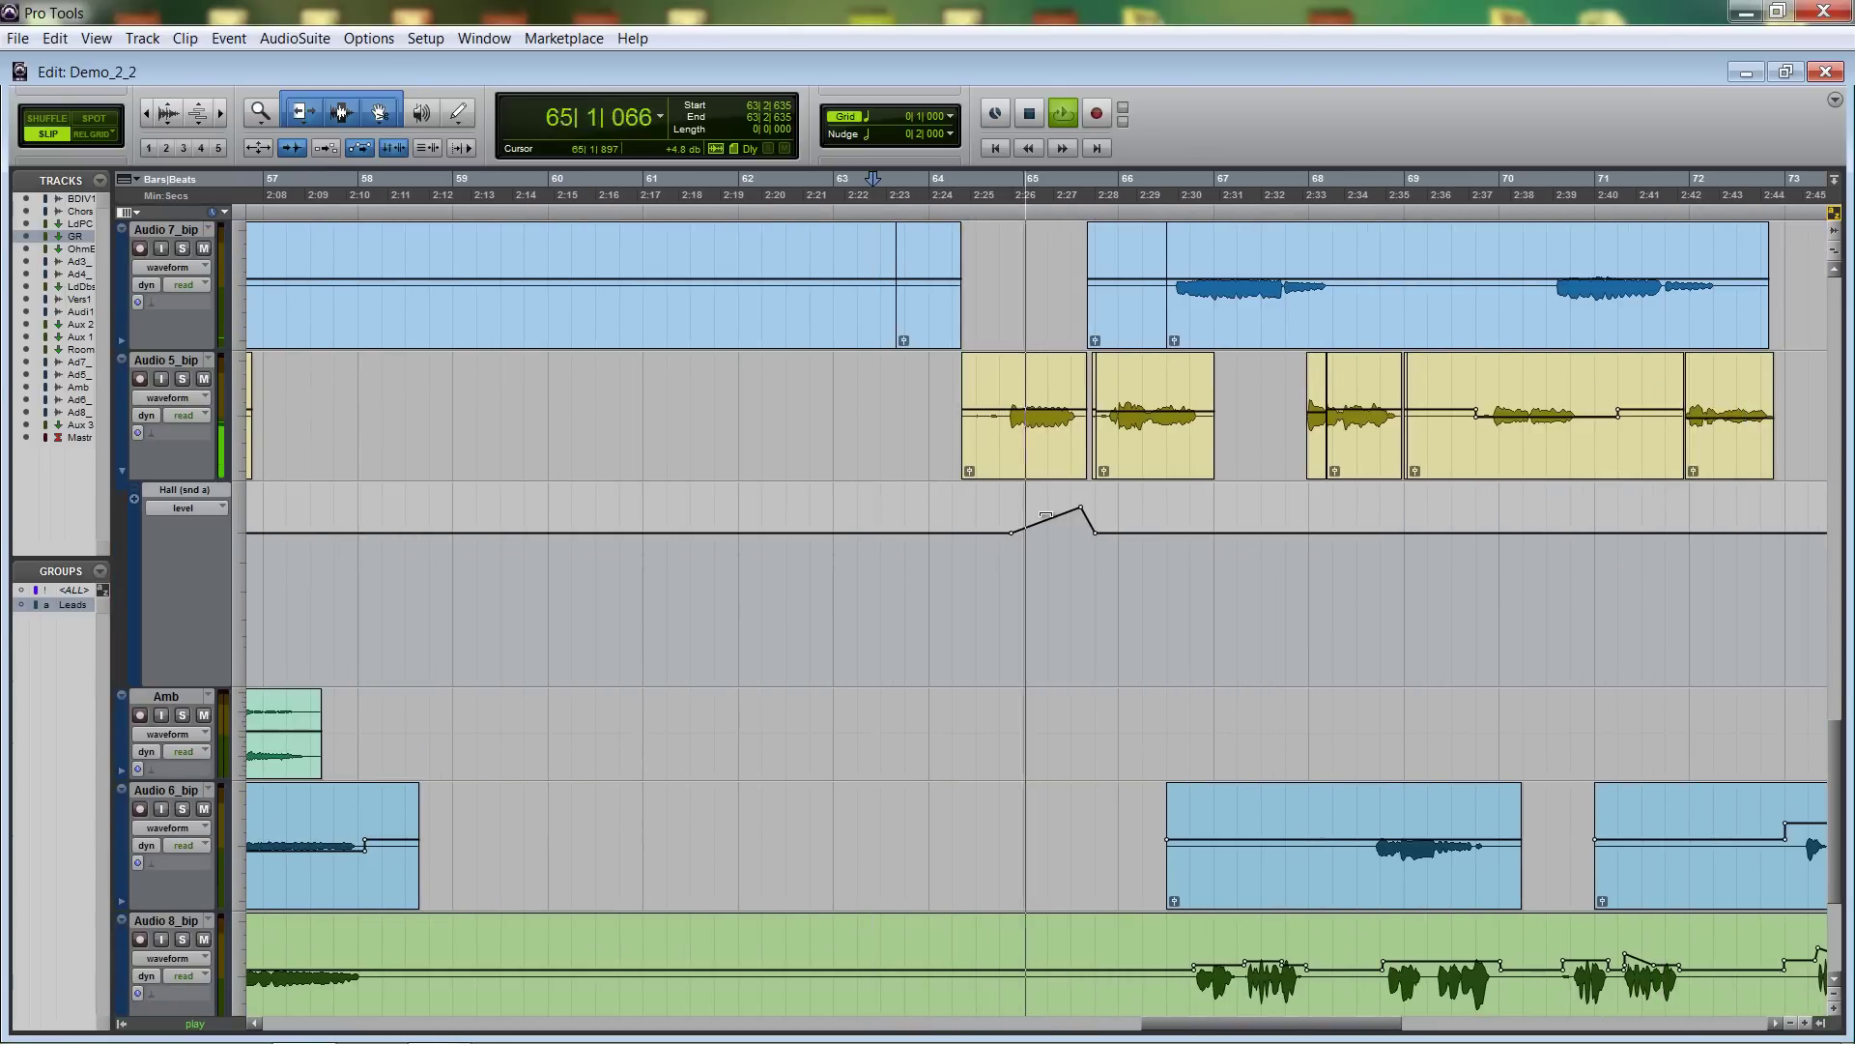
scroll(1046, 515, up, 1)
scroll(1046, 515, right, 1)
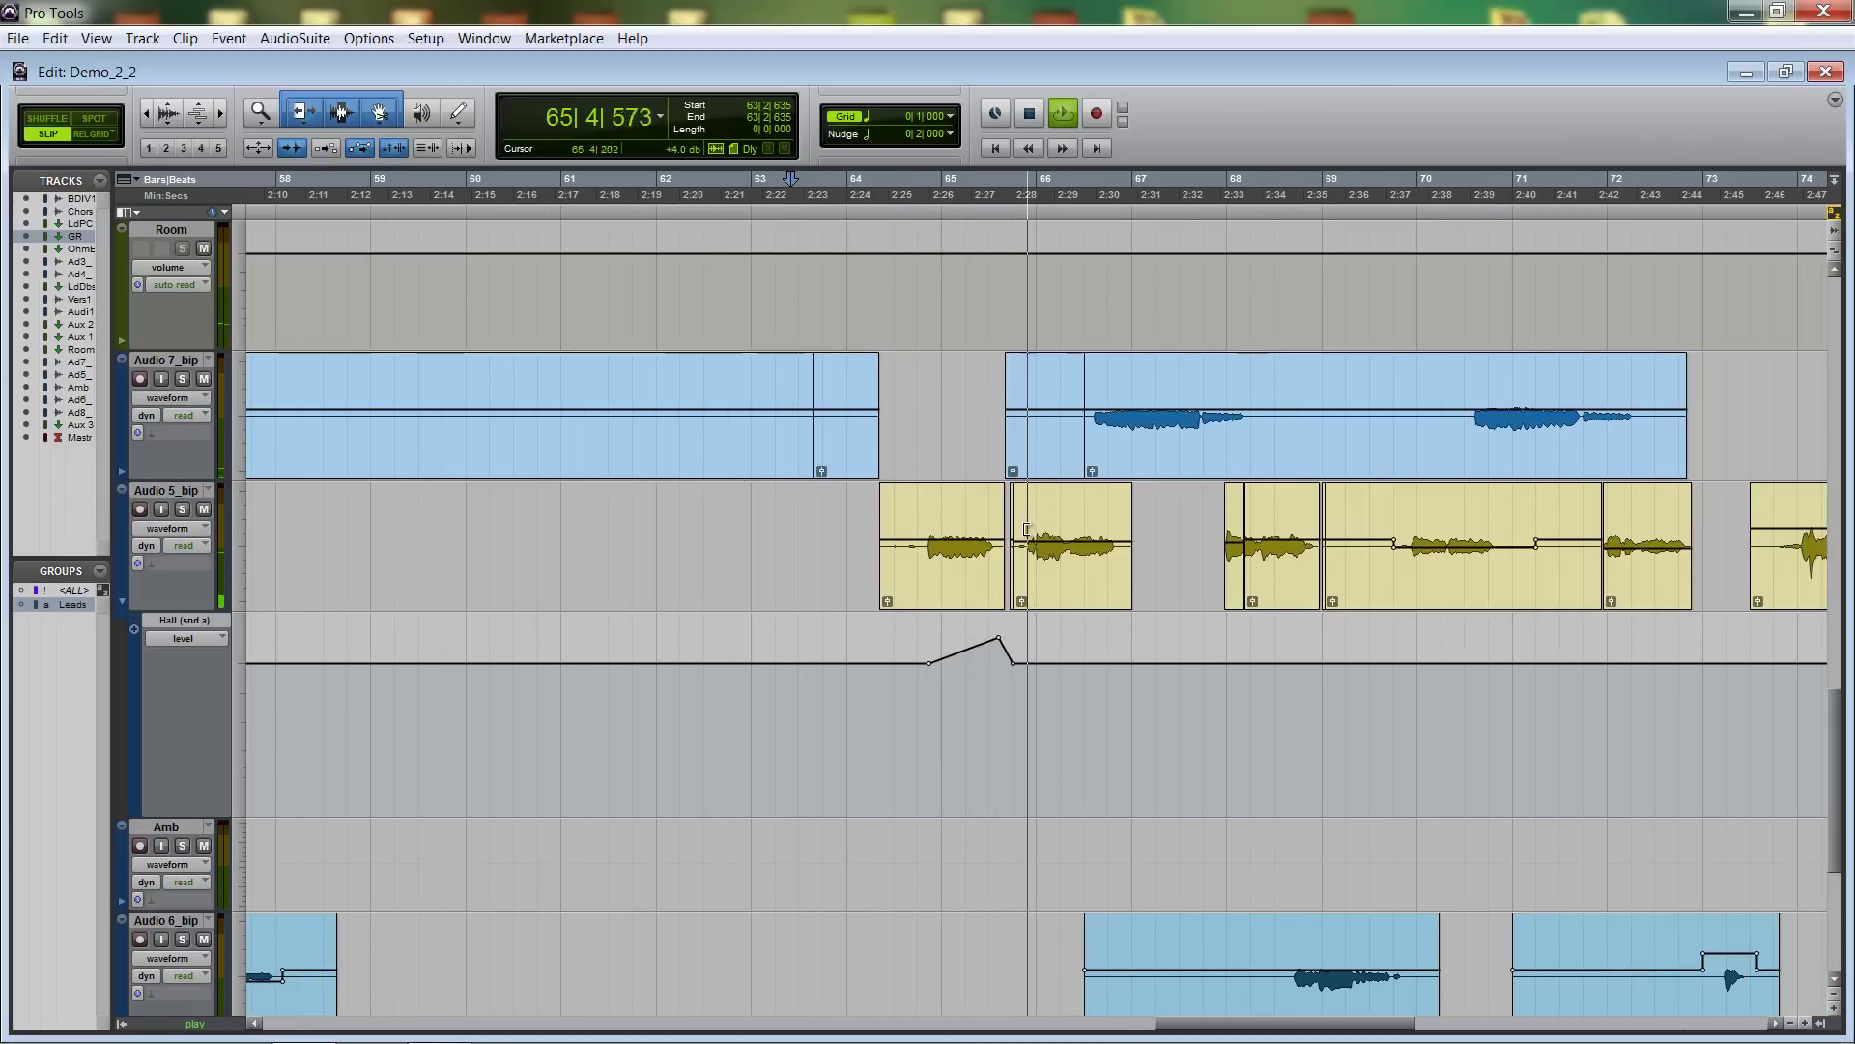
Audition the earlier chorus from just before bar 48, following the Audio 5_bip, Amb and Audio 6_bip clips.
scroll(1046, 515, left, 15)
scroll(999, 531, left, 4)
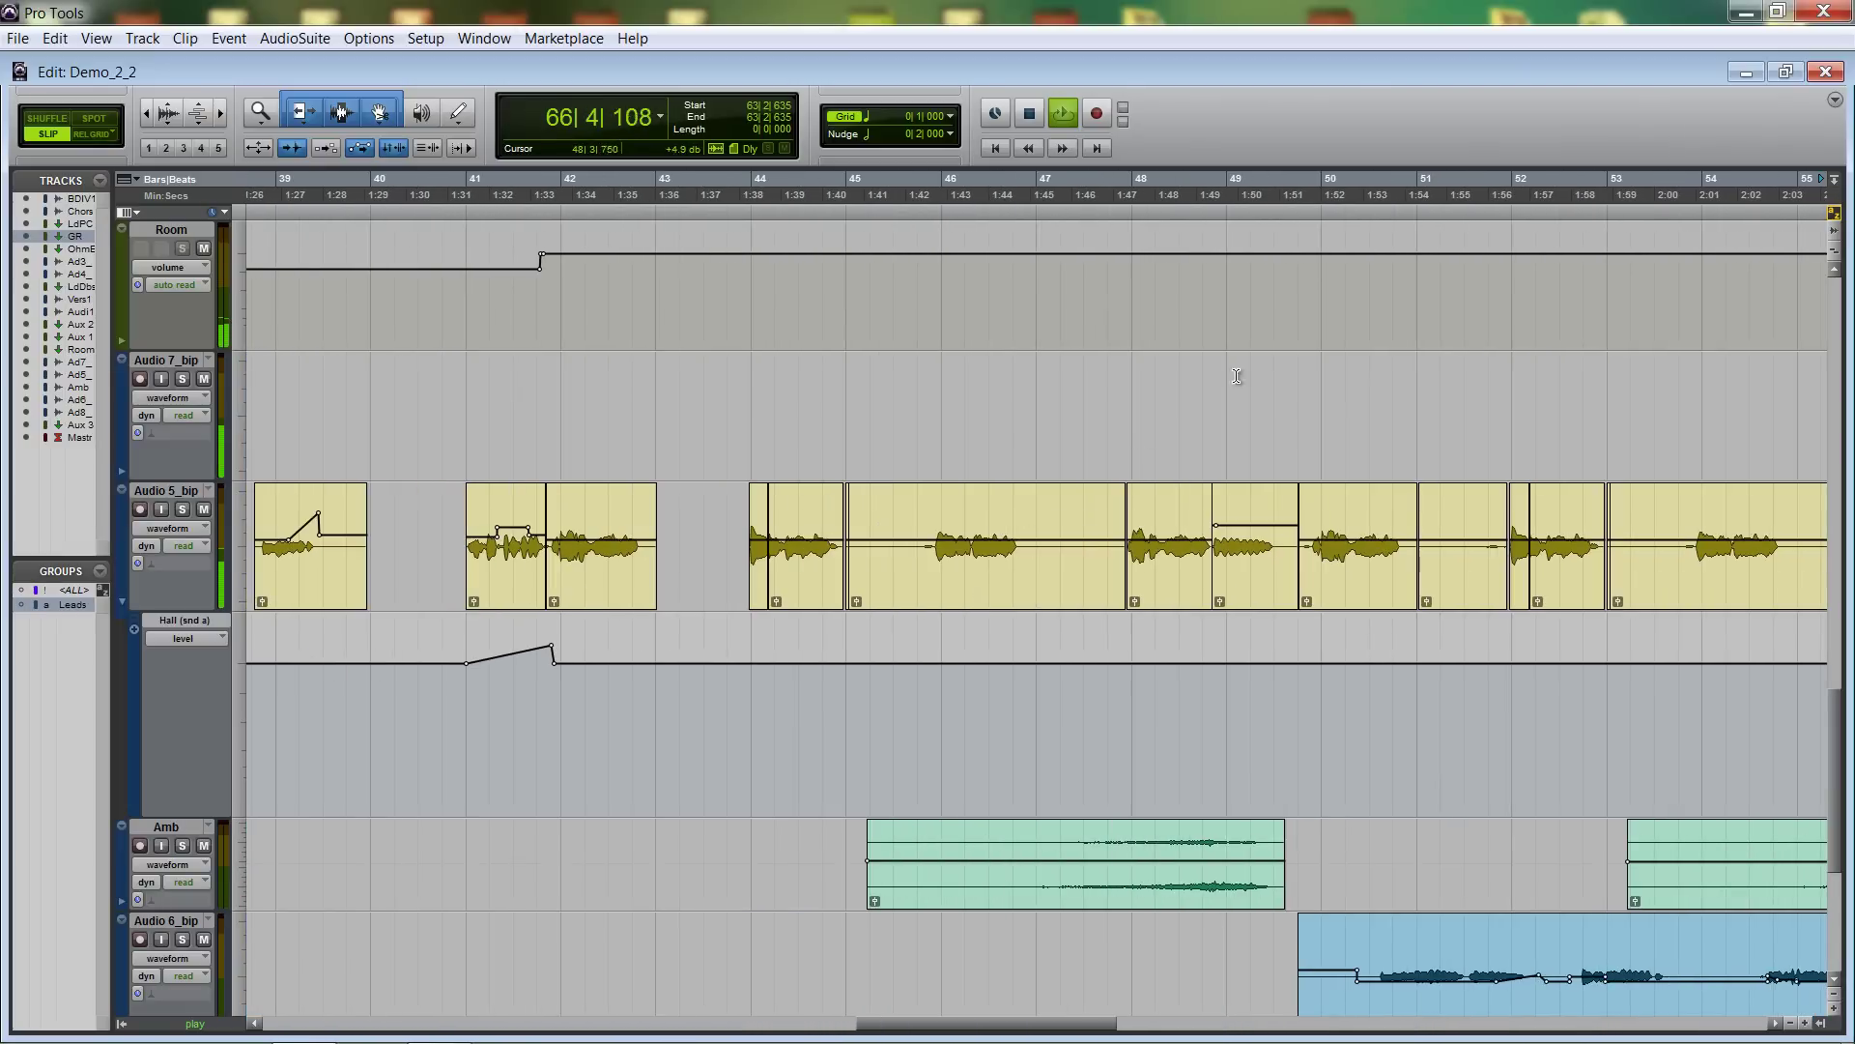
scroll(1283, 504, down, 1)
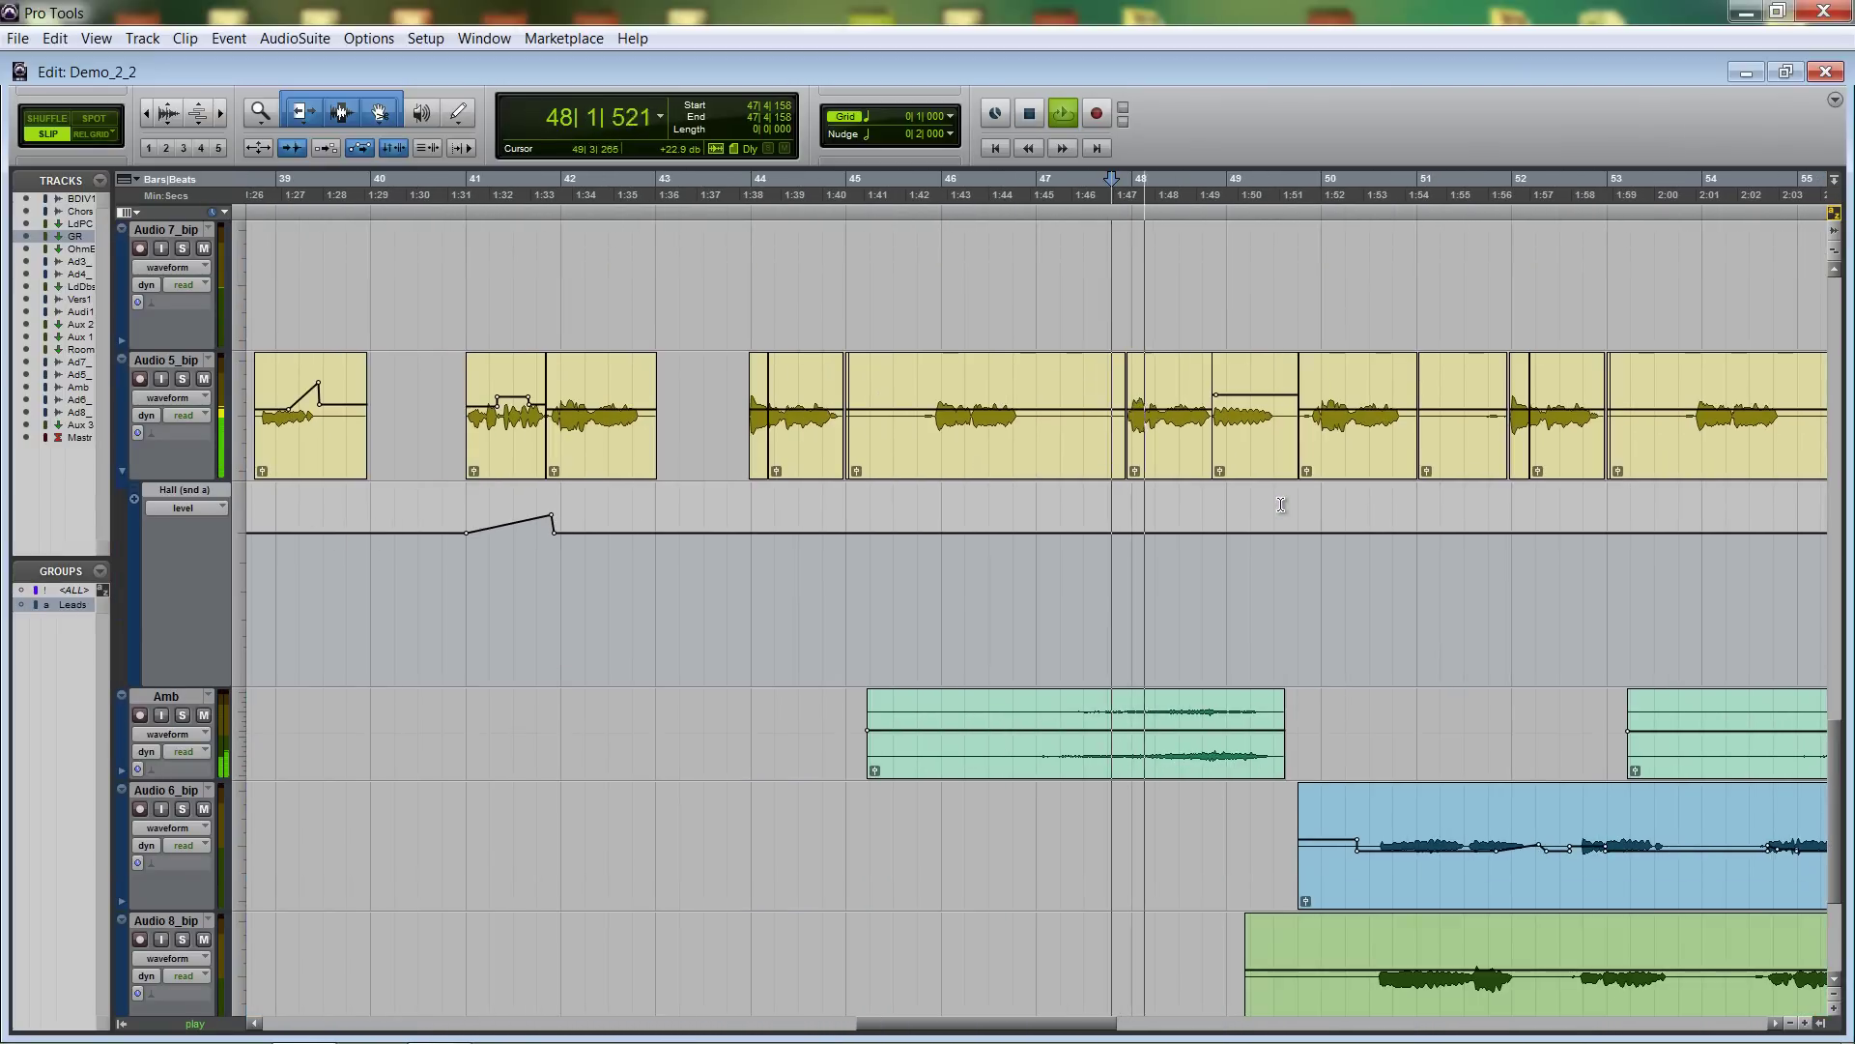
scroll(1276, 505, up, 1)
scroll(1246, 497, right, 2)
scroll(1208, 474, down, 2)
scroll(1201, 468, up, 3)
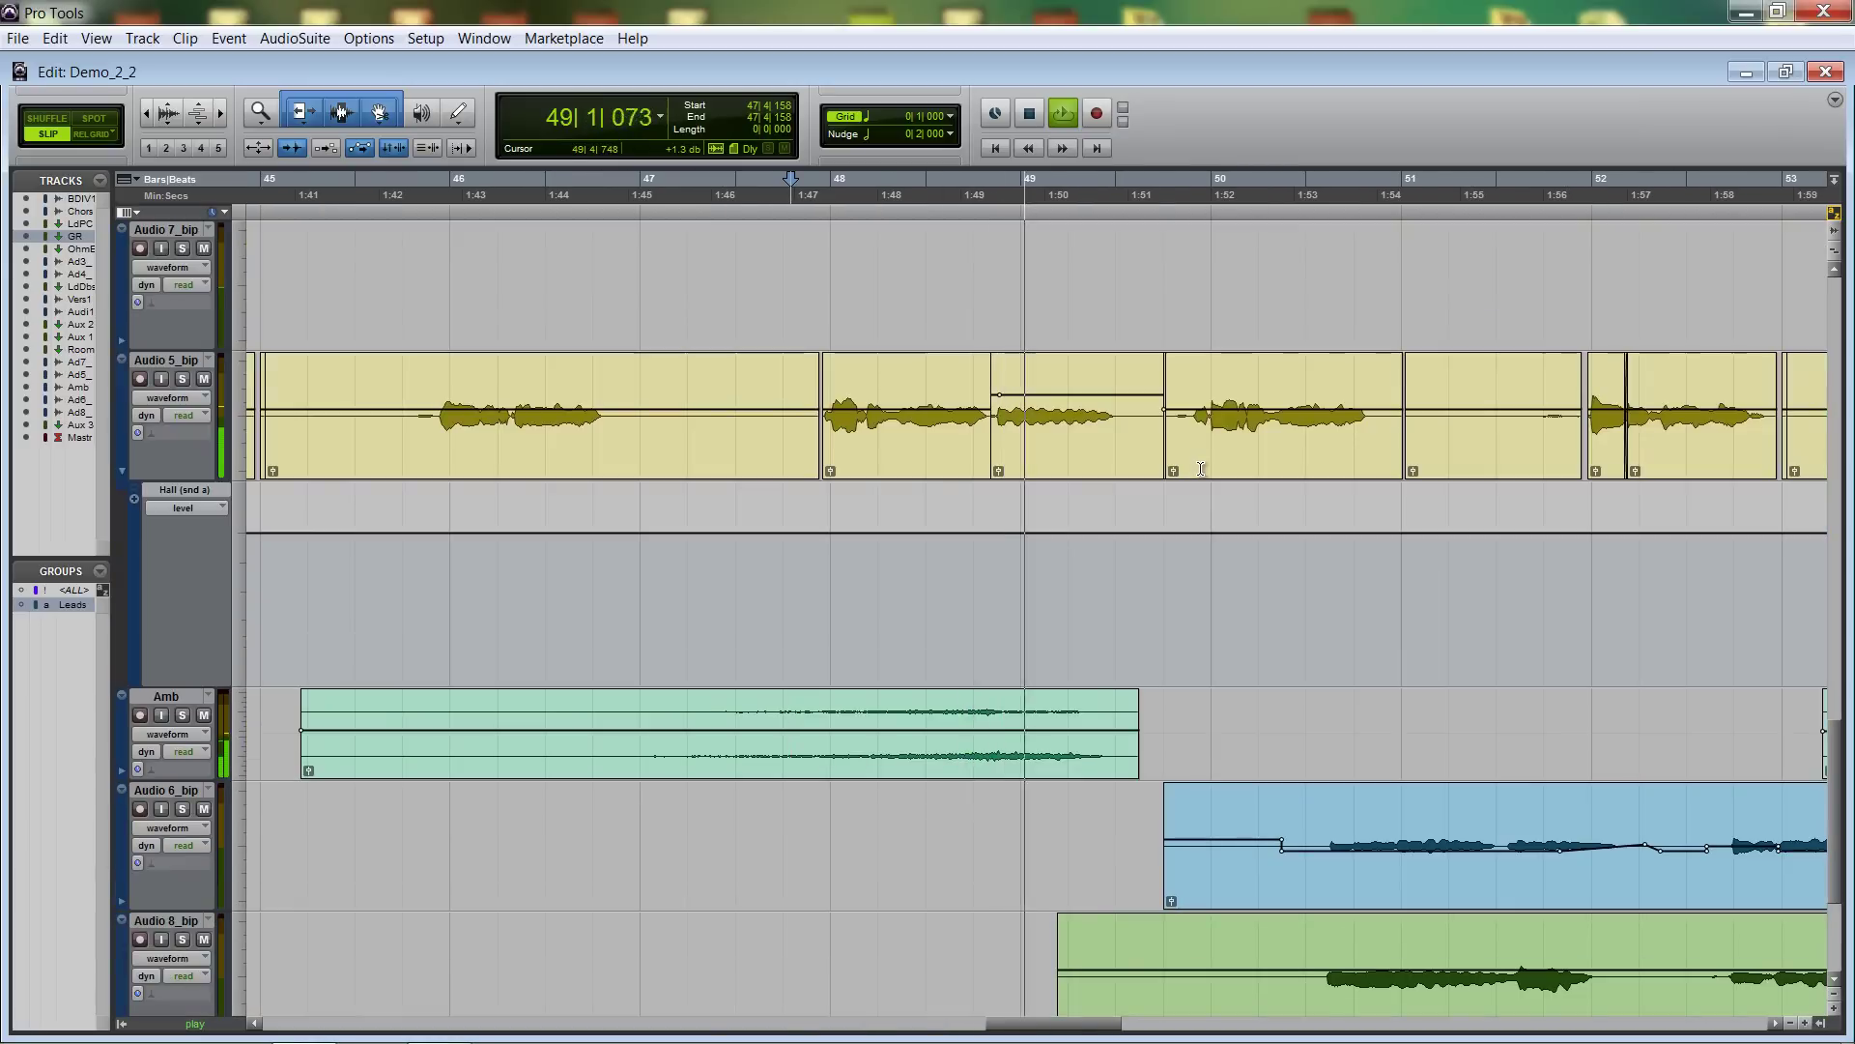
scroll(1160, 454, down, 1)
scroll(1086, 455, up, 6)
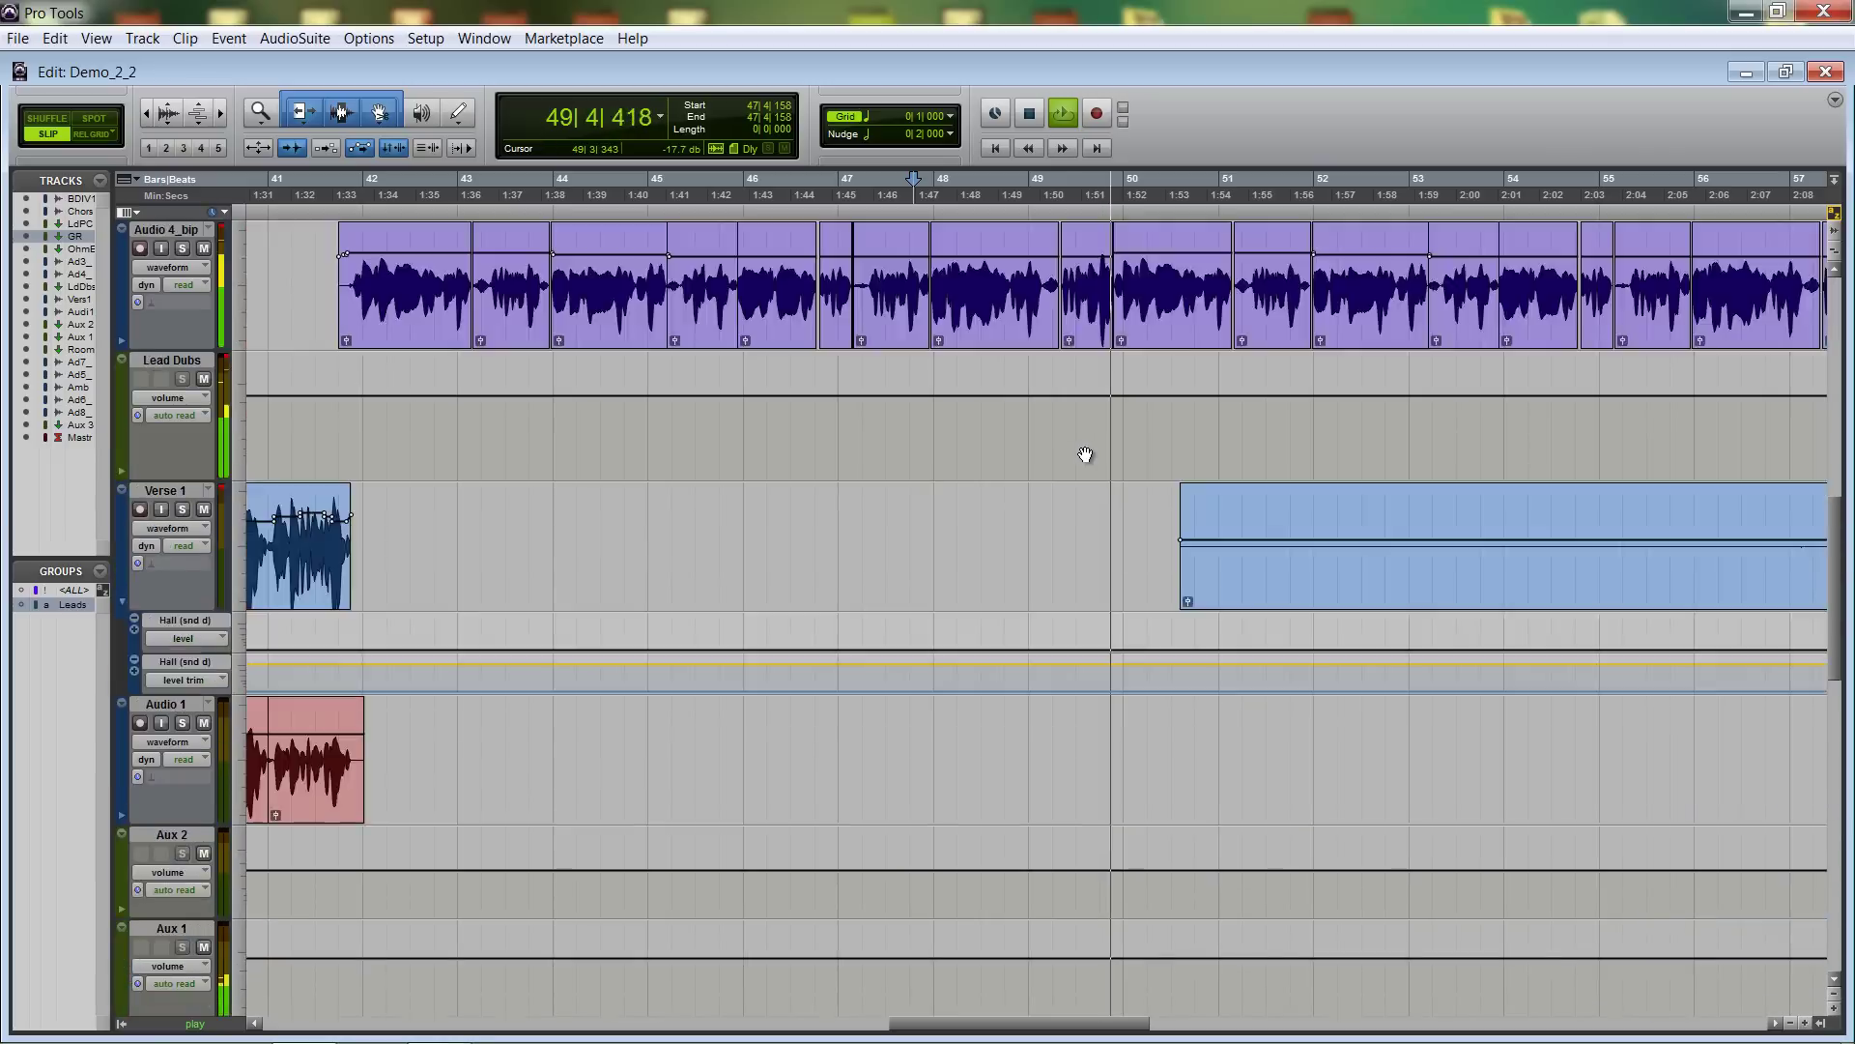
scroll(1087, 455, down, 8)
scroll(1087, 455, down, 1)
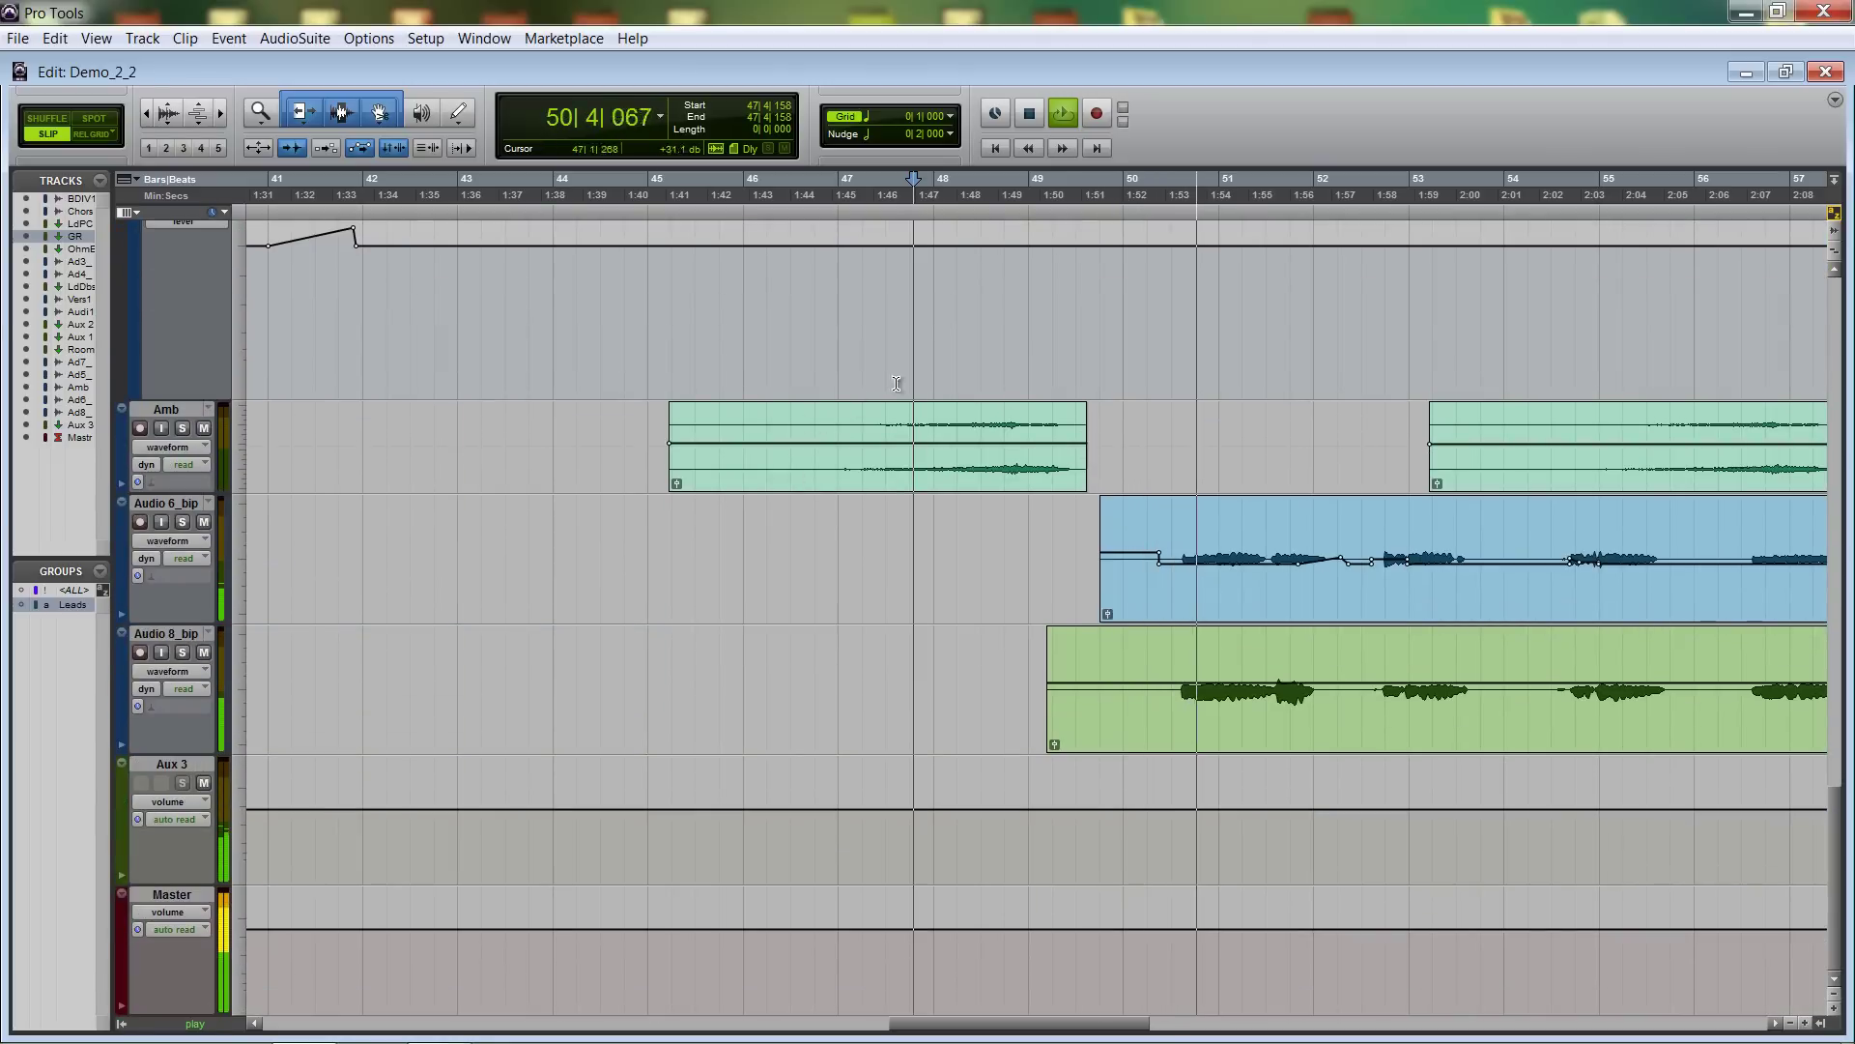
Replay from the start of bar 47 and examine how the Amb clip leads into the Audio 6_bip and Audio 8_bip ad-libs.
click(846, 187)
key(space)
scroll(1077, 480, down, 2)
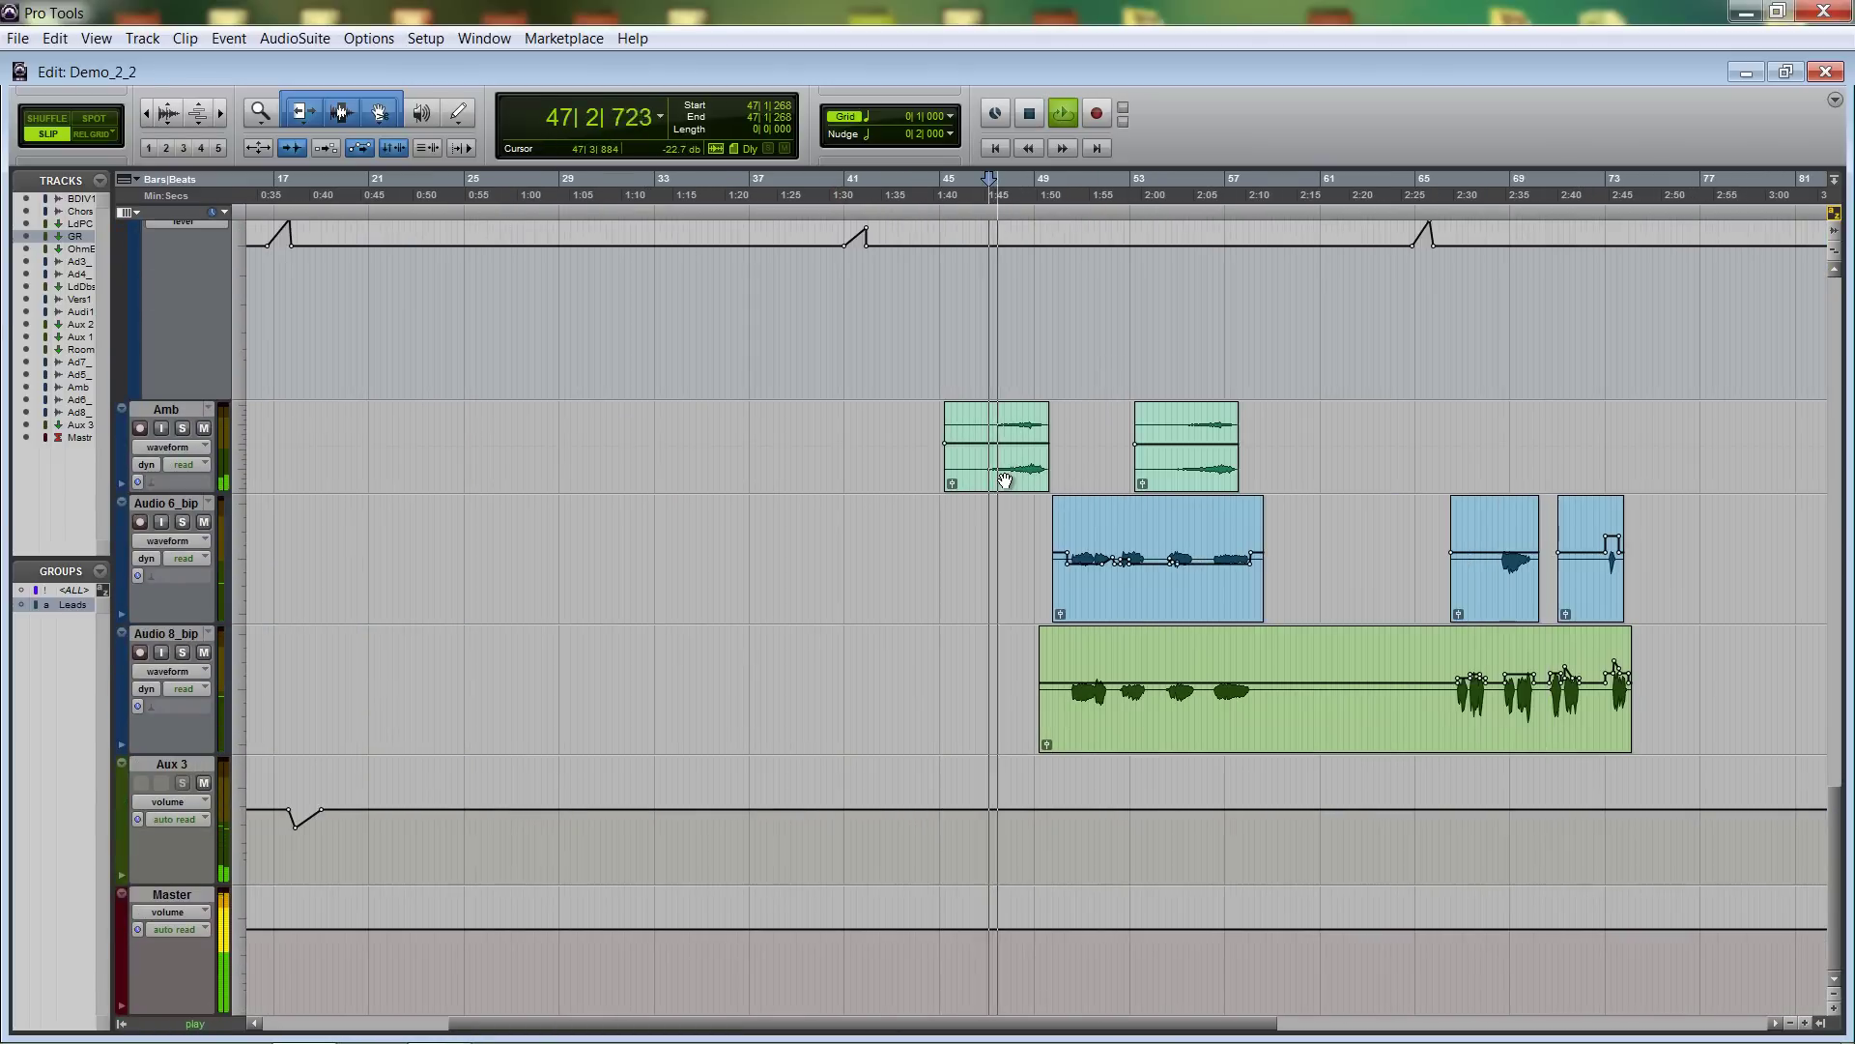
scroll(1015, 474, up, 2)
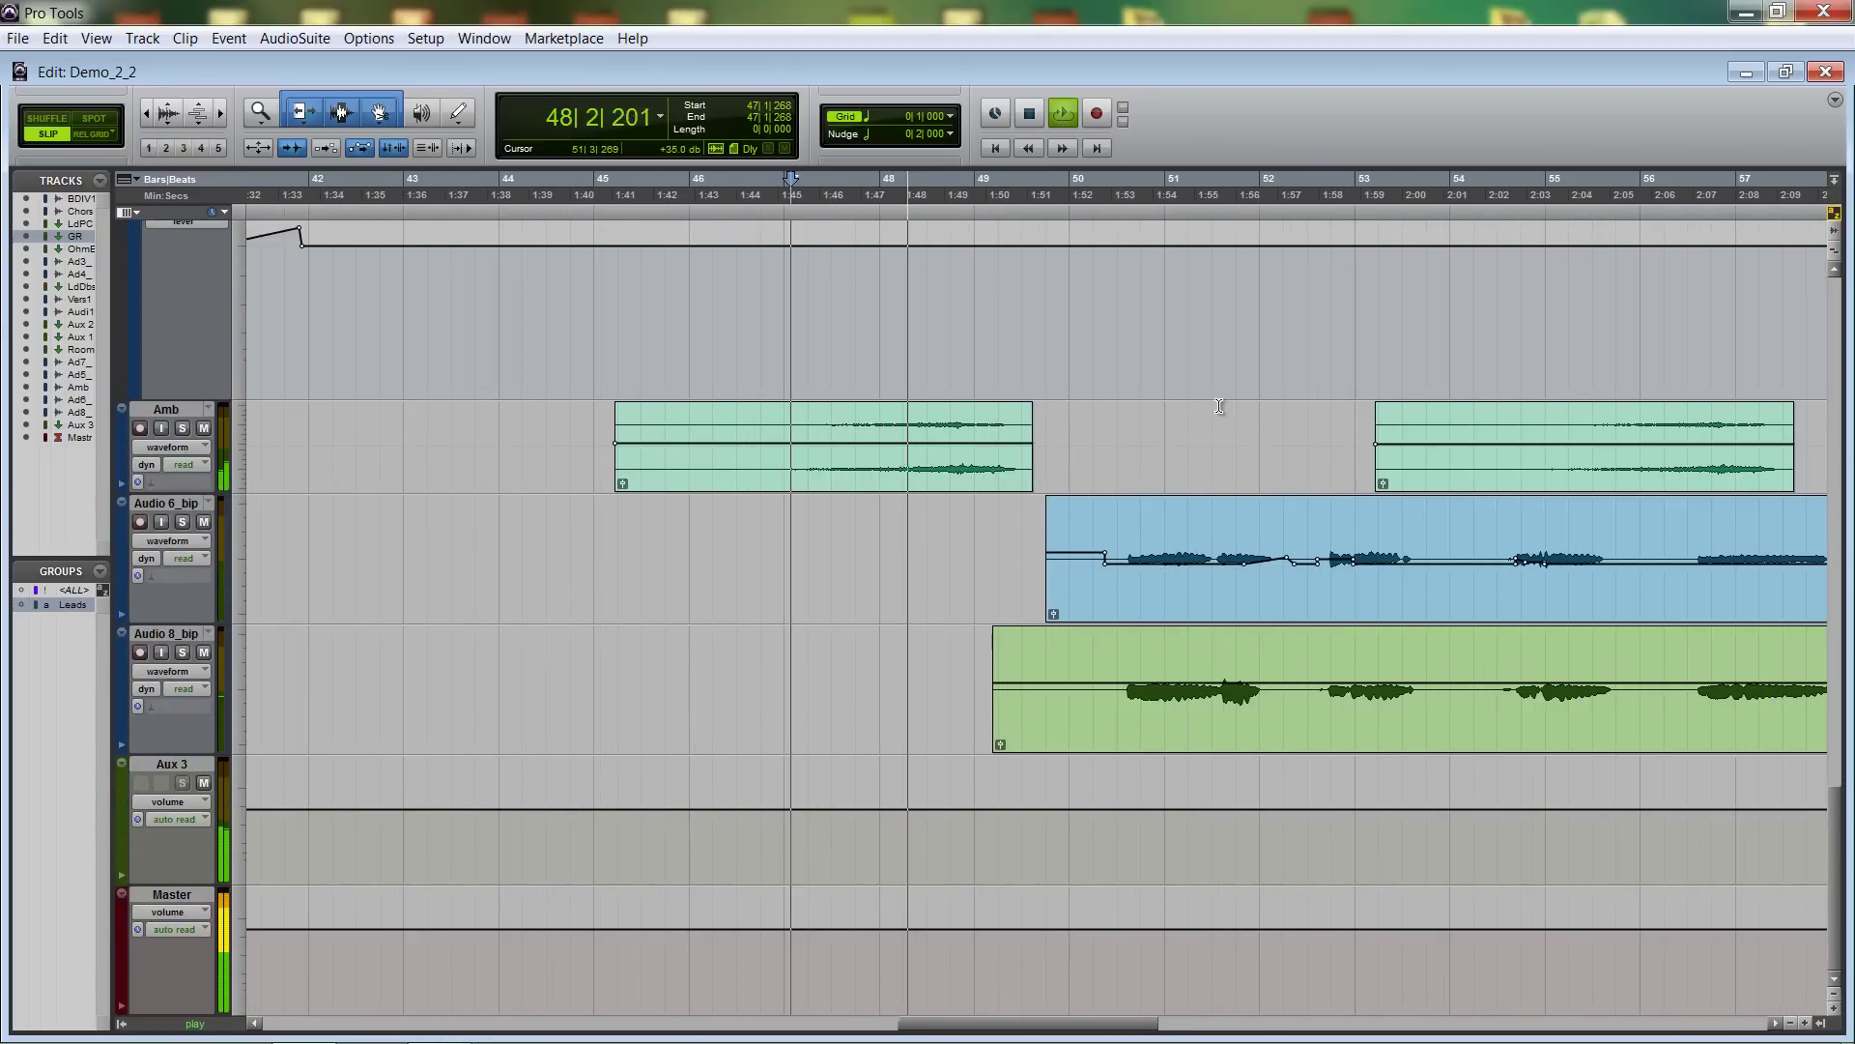
scroll(1220, 406, up, 3)
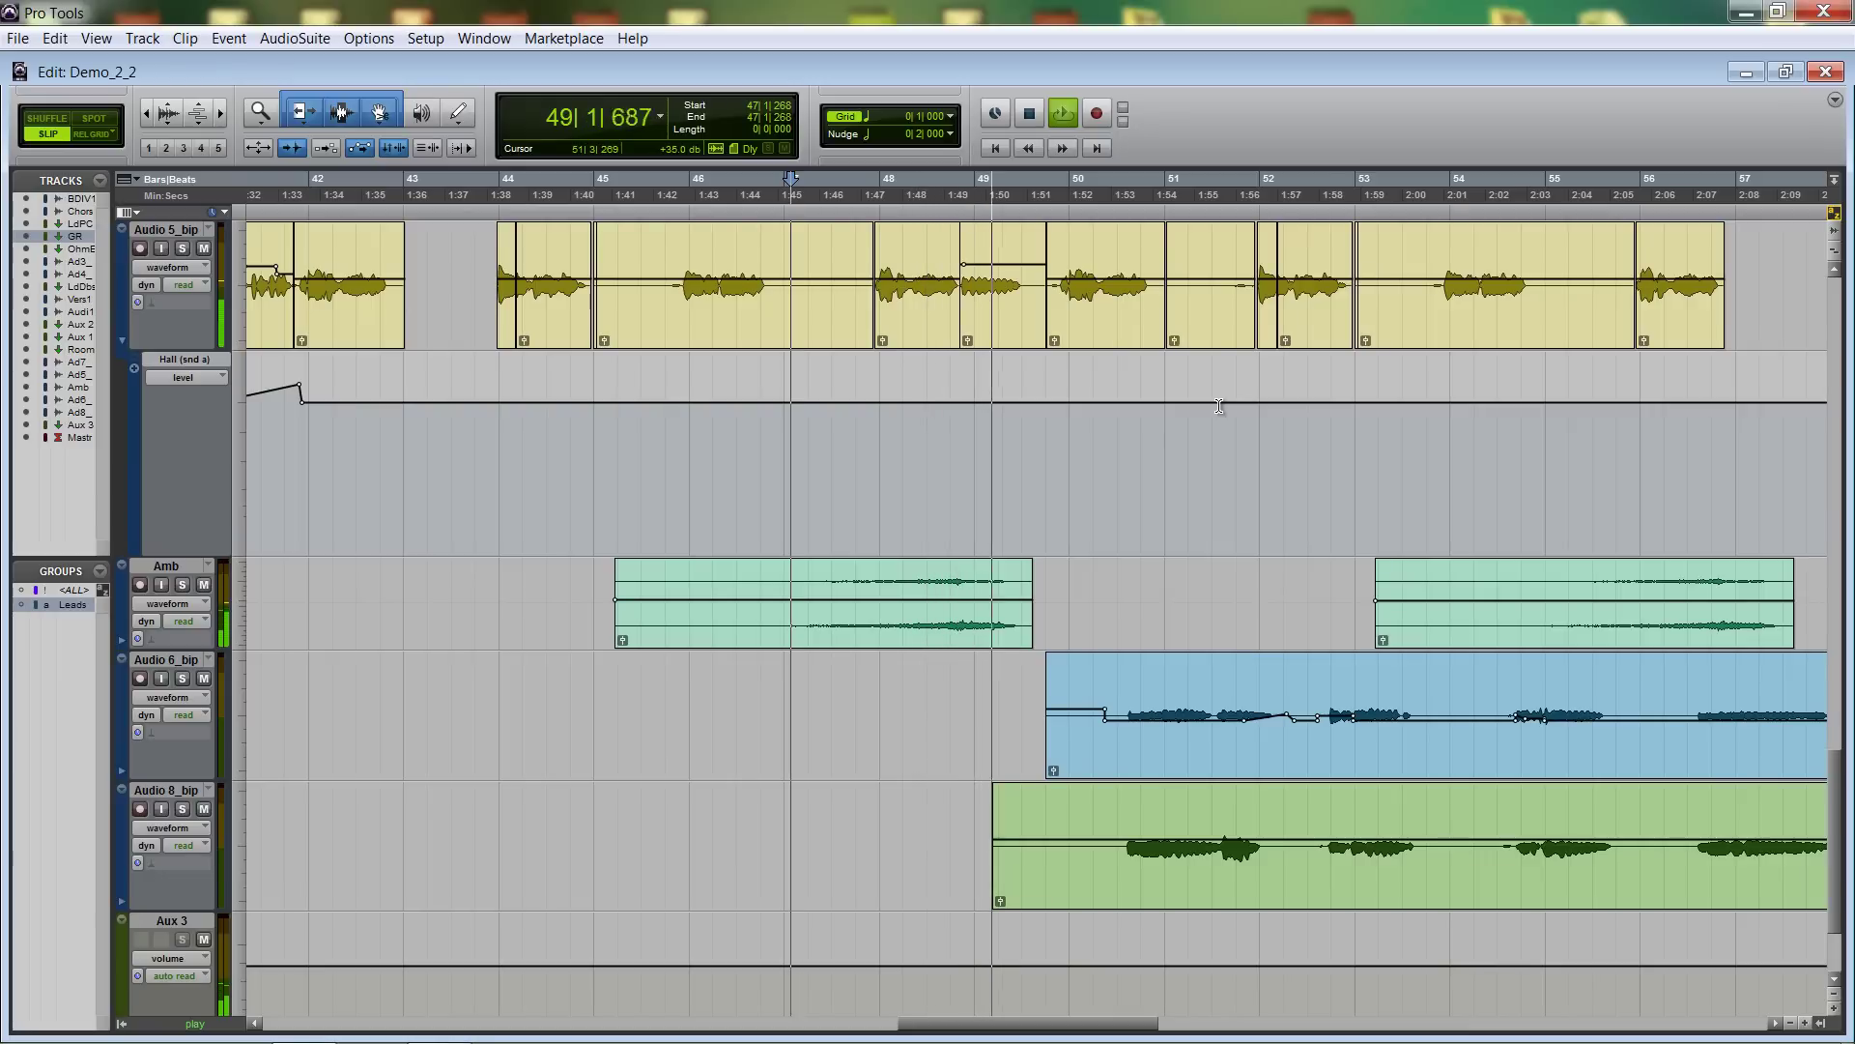
scroll(1220, 406, left, 3)
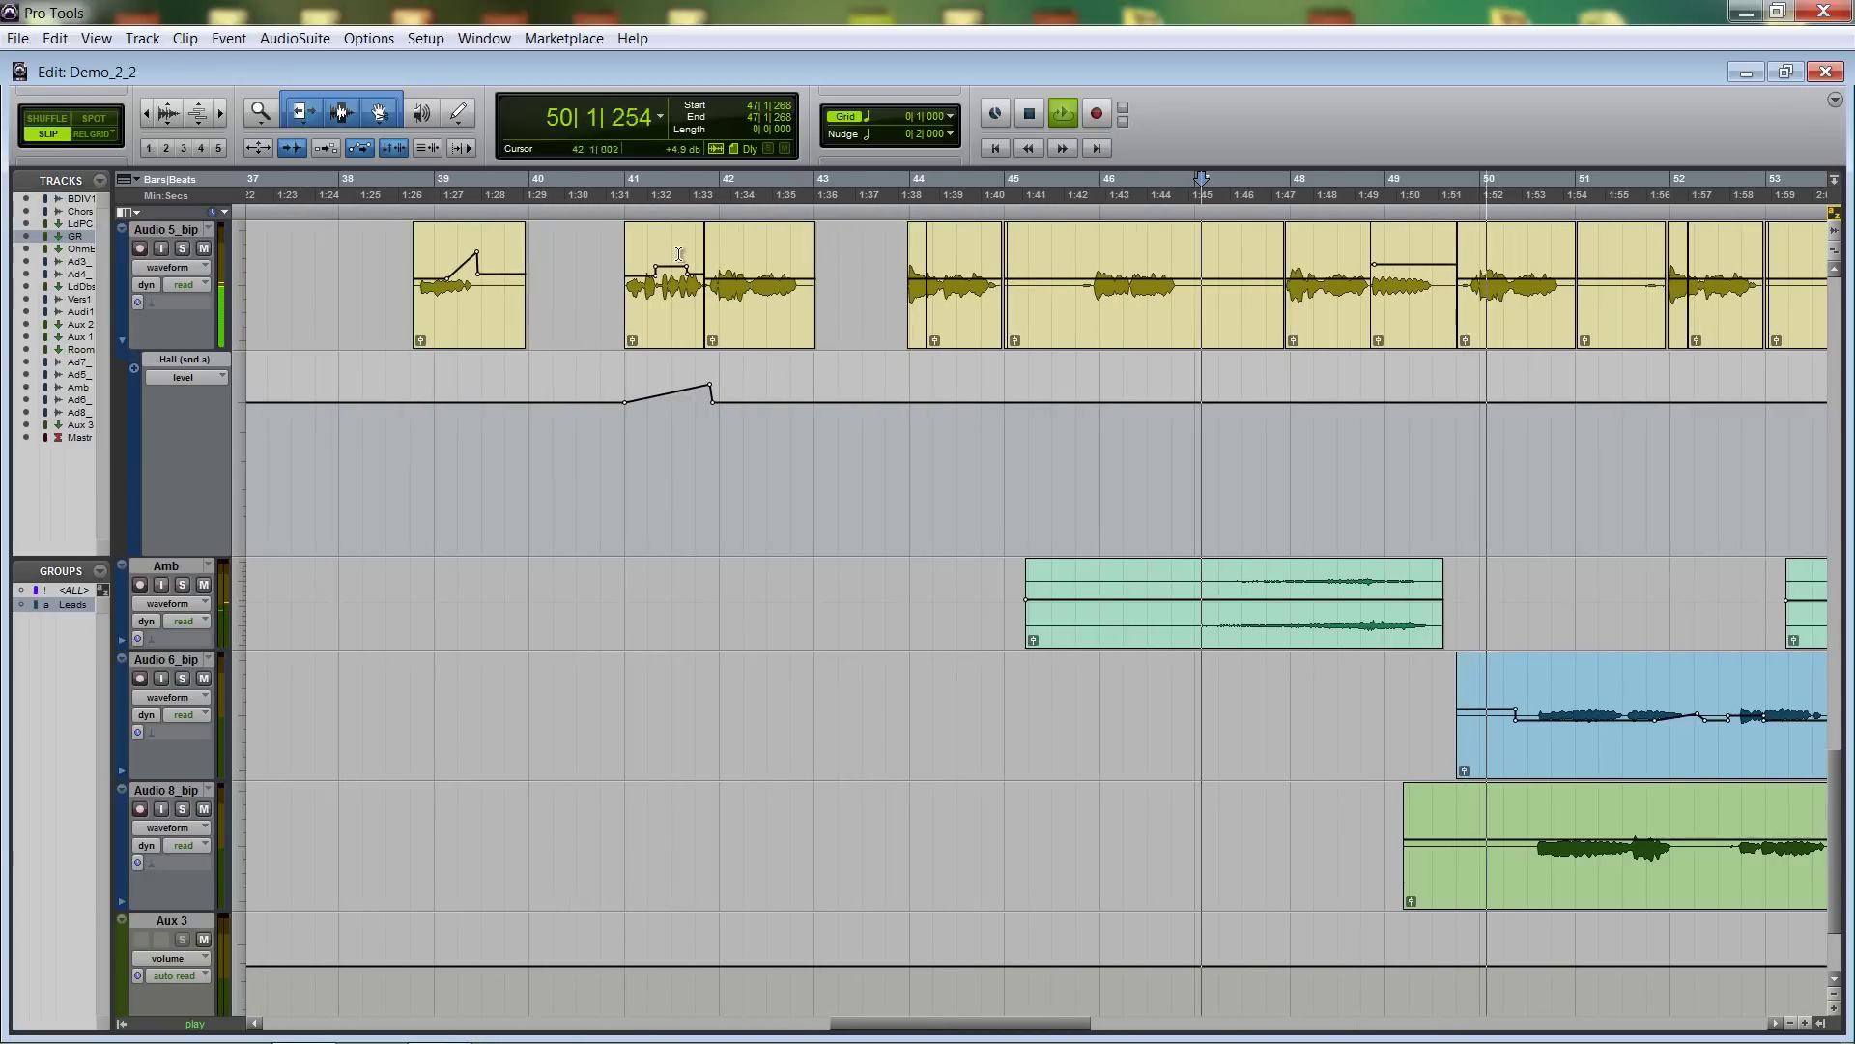
Play from the start of bar 41 and review the Hall send ramp on Audio 5_bip alongside the Room volume automation.
click(623, 193)
scroll(841, 356, up, 3)
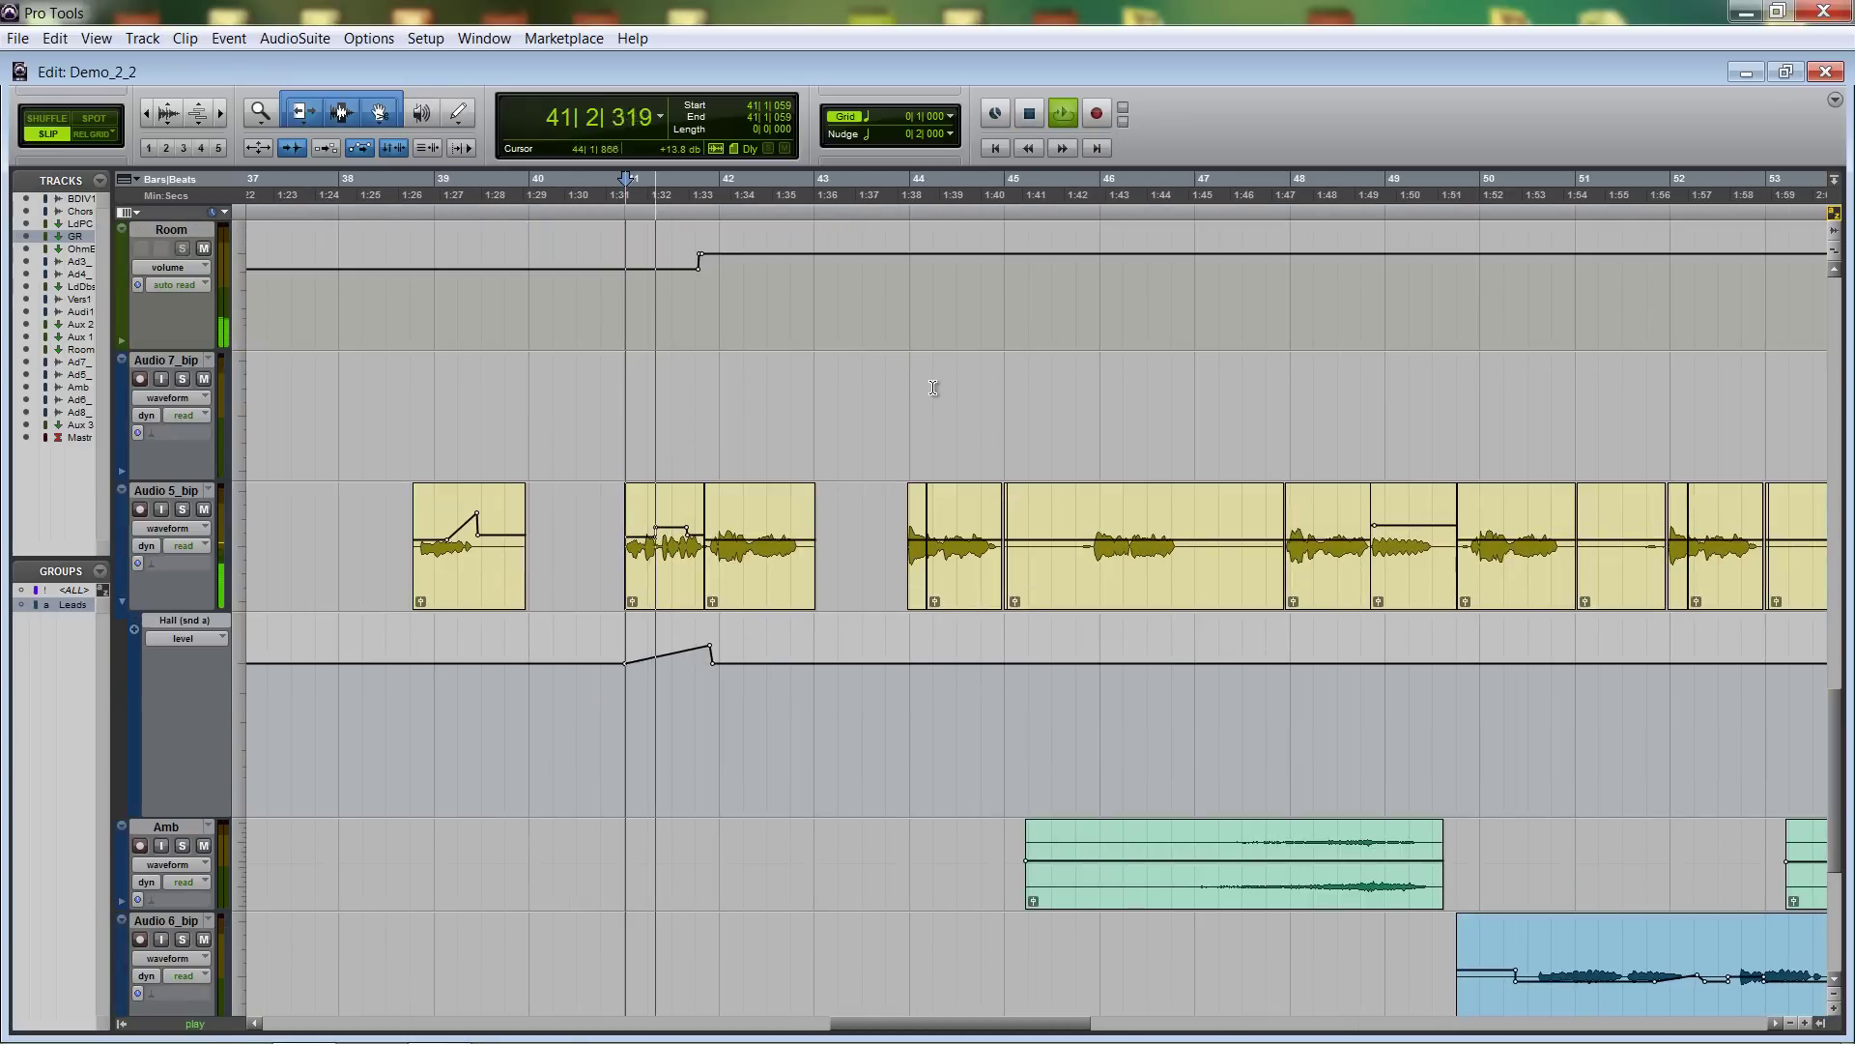
scroll(934, 391, up, 1)
scroll(938, 387, down, 1)
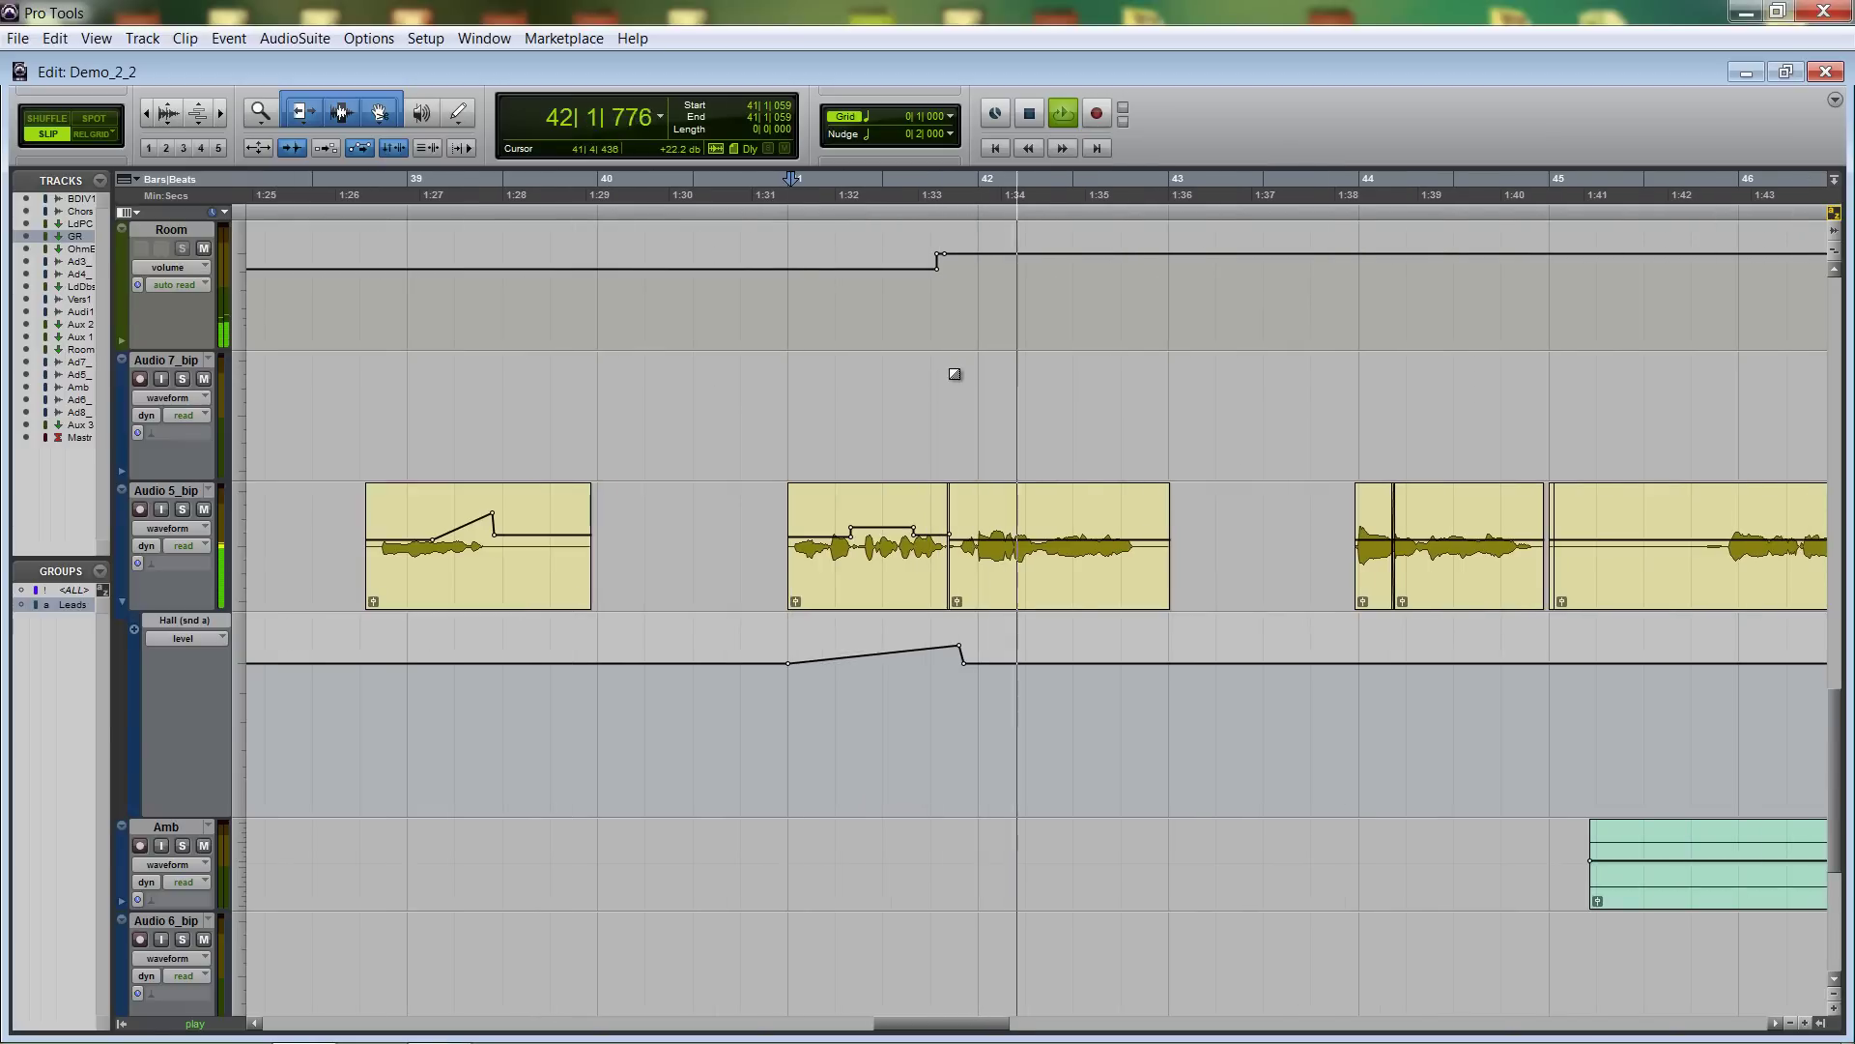
scroll(956, 373, down, 1)
scroll(995, 358, right, 2)
scroll(1034, 338, up, 3)
scroll(1028, 333, left, 1)
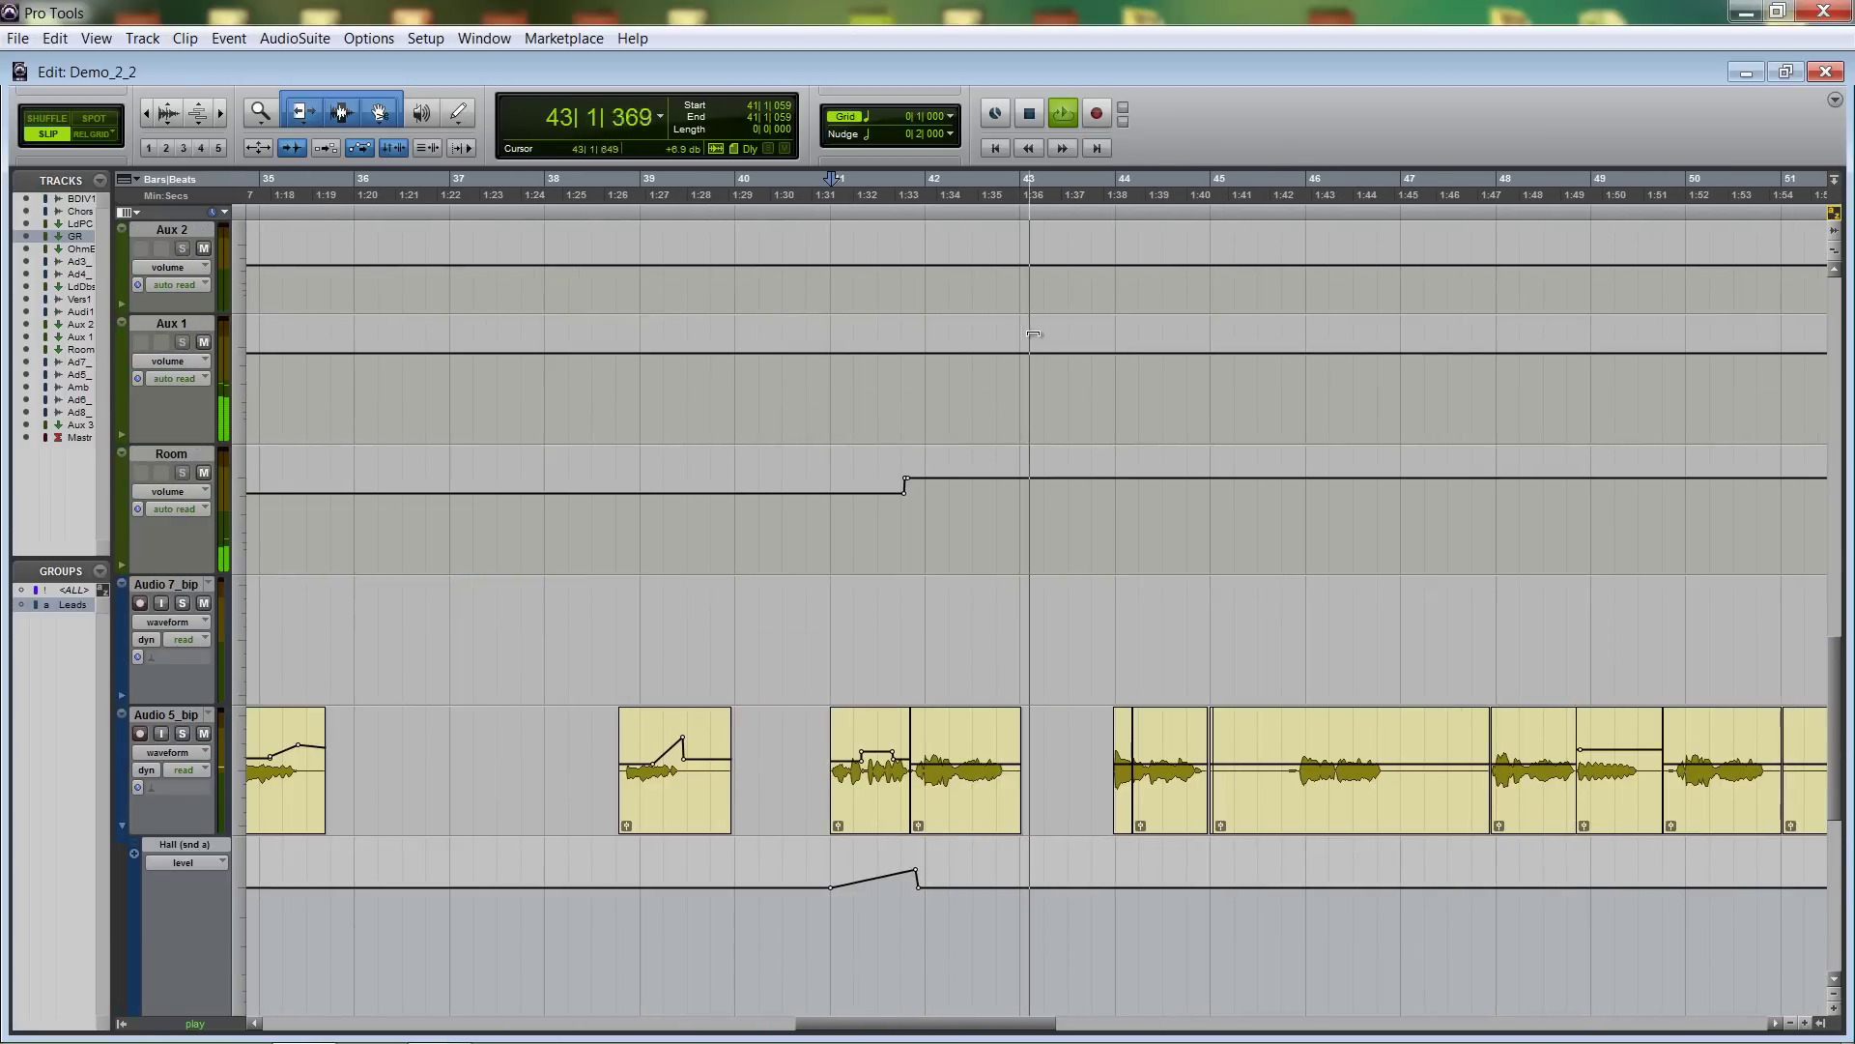
Stop and replay the Audio 5_bip phrase from bar 41, first in the mix and again with the track soloed.
key(space)
scroll(850, 818, down, 1)
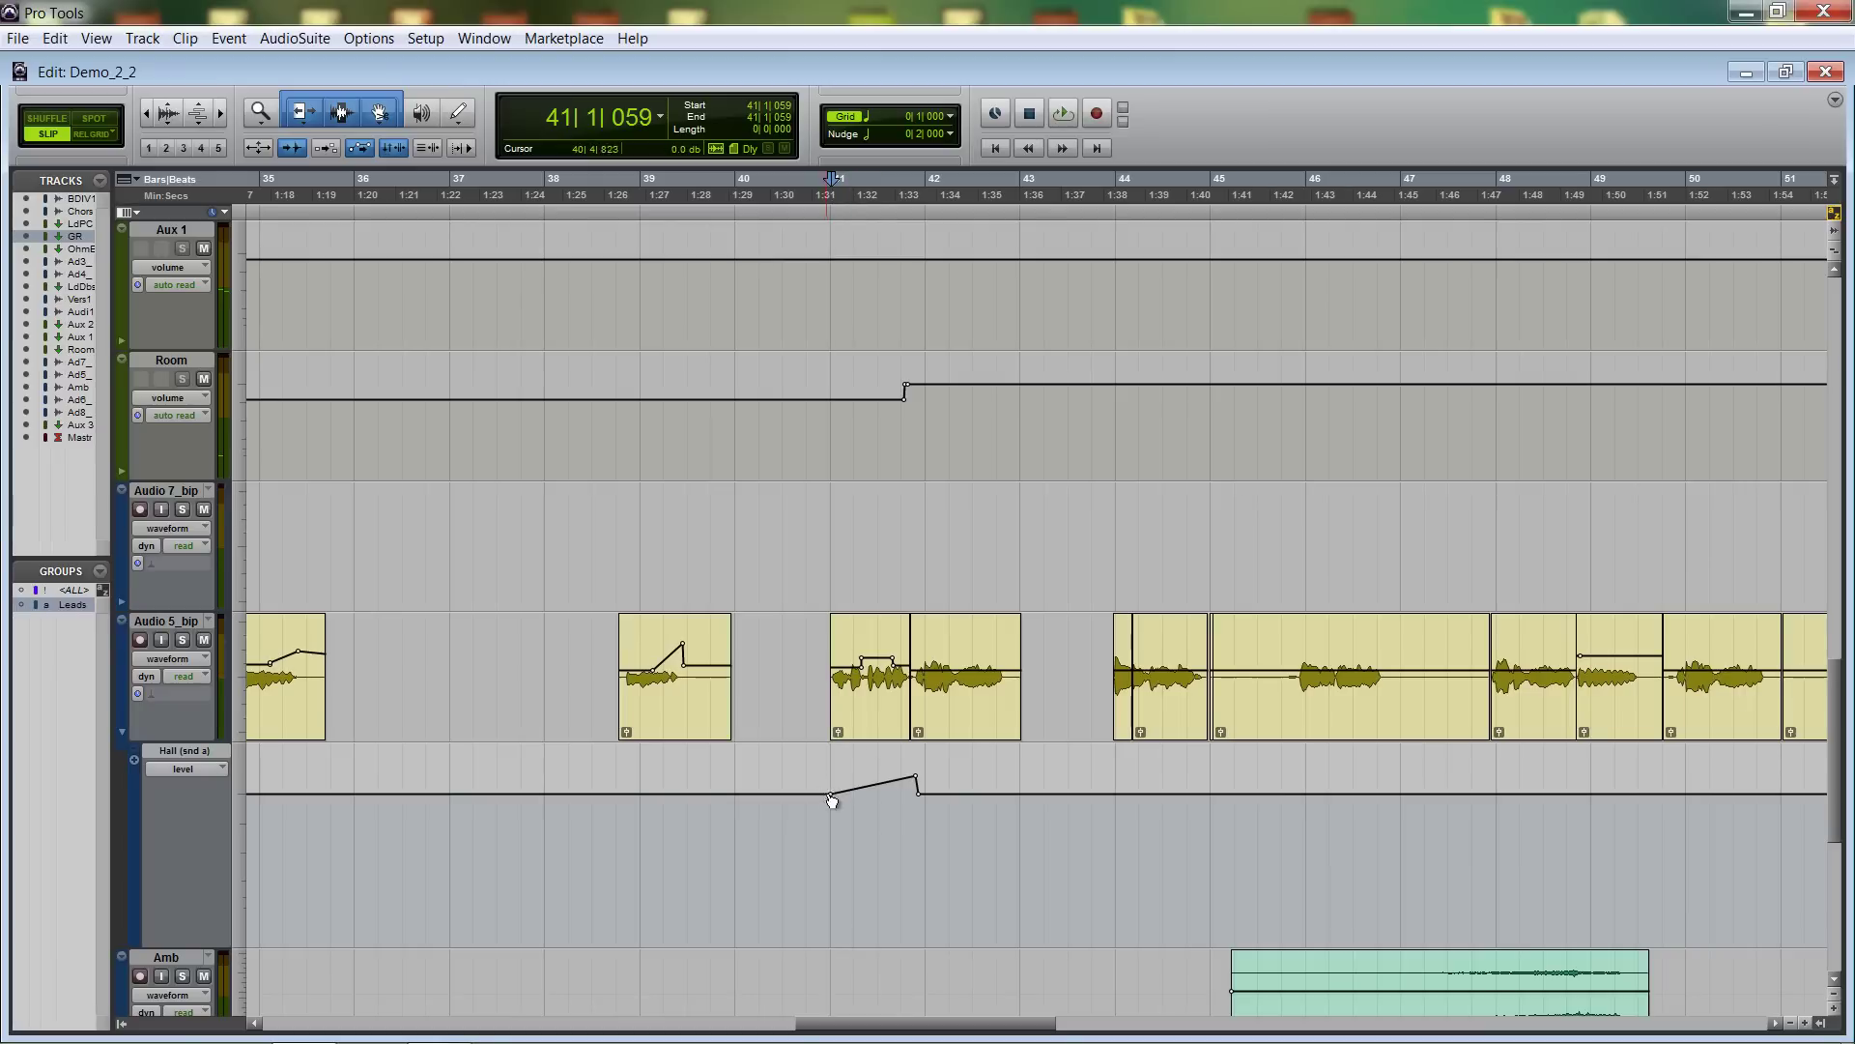
scroll(863, 785, down, 2)
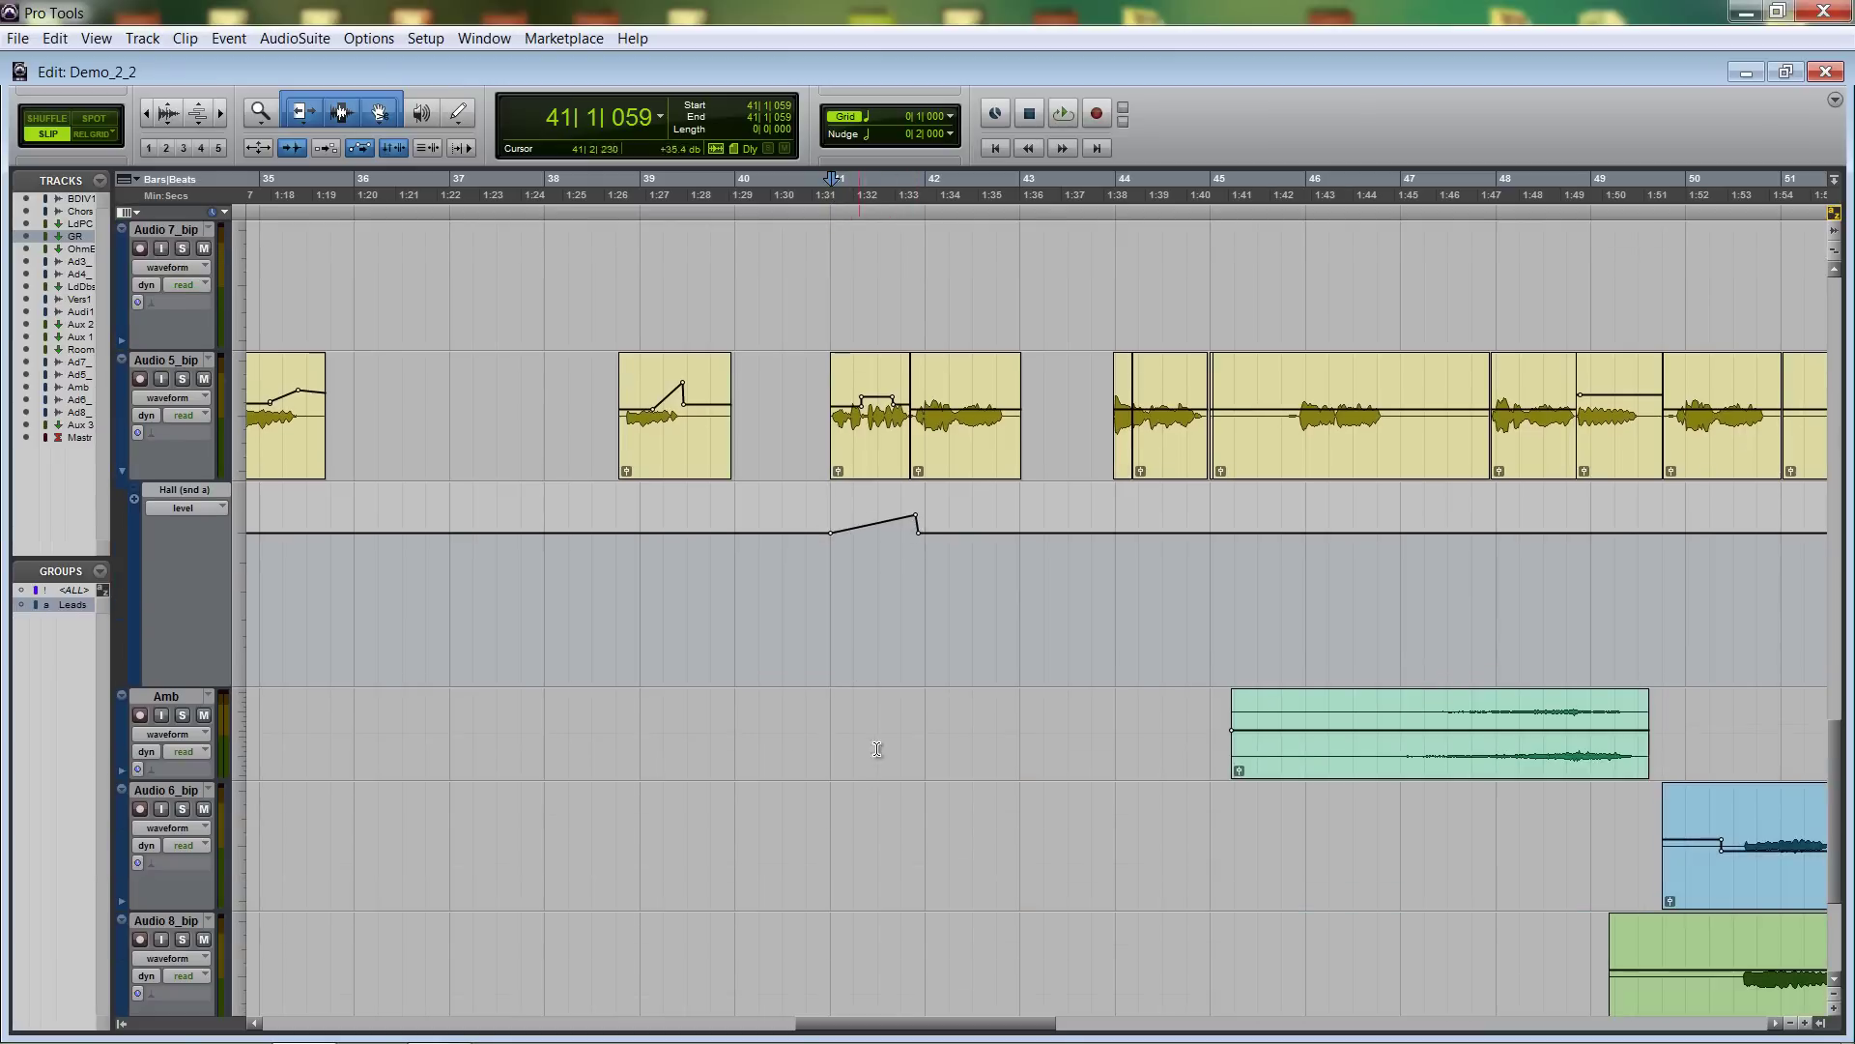
scroll(911, 654, up, 1)
key(space)
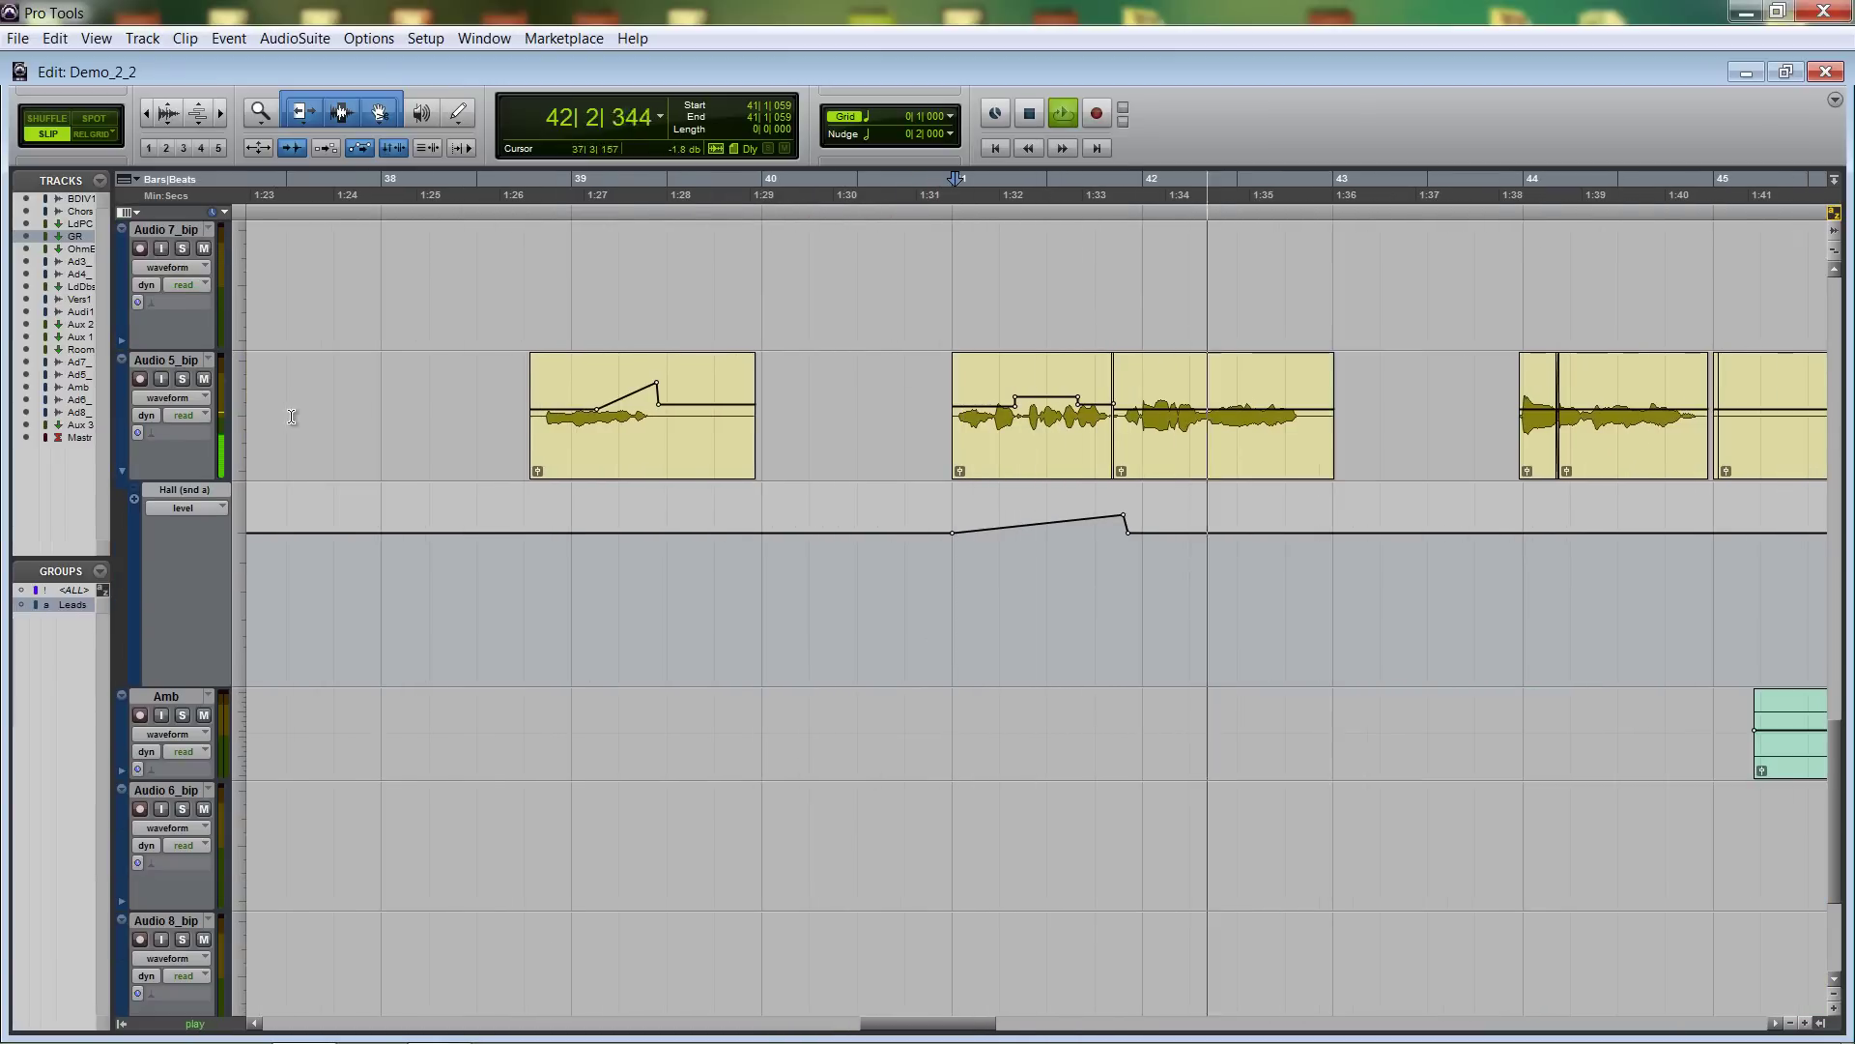
key(space)
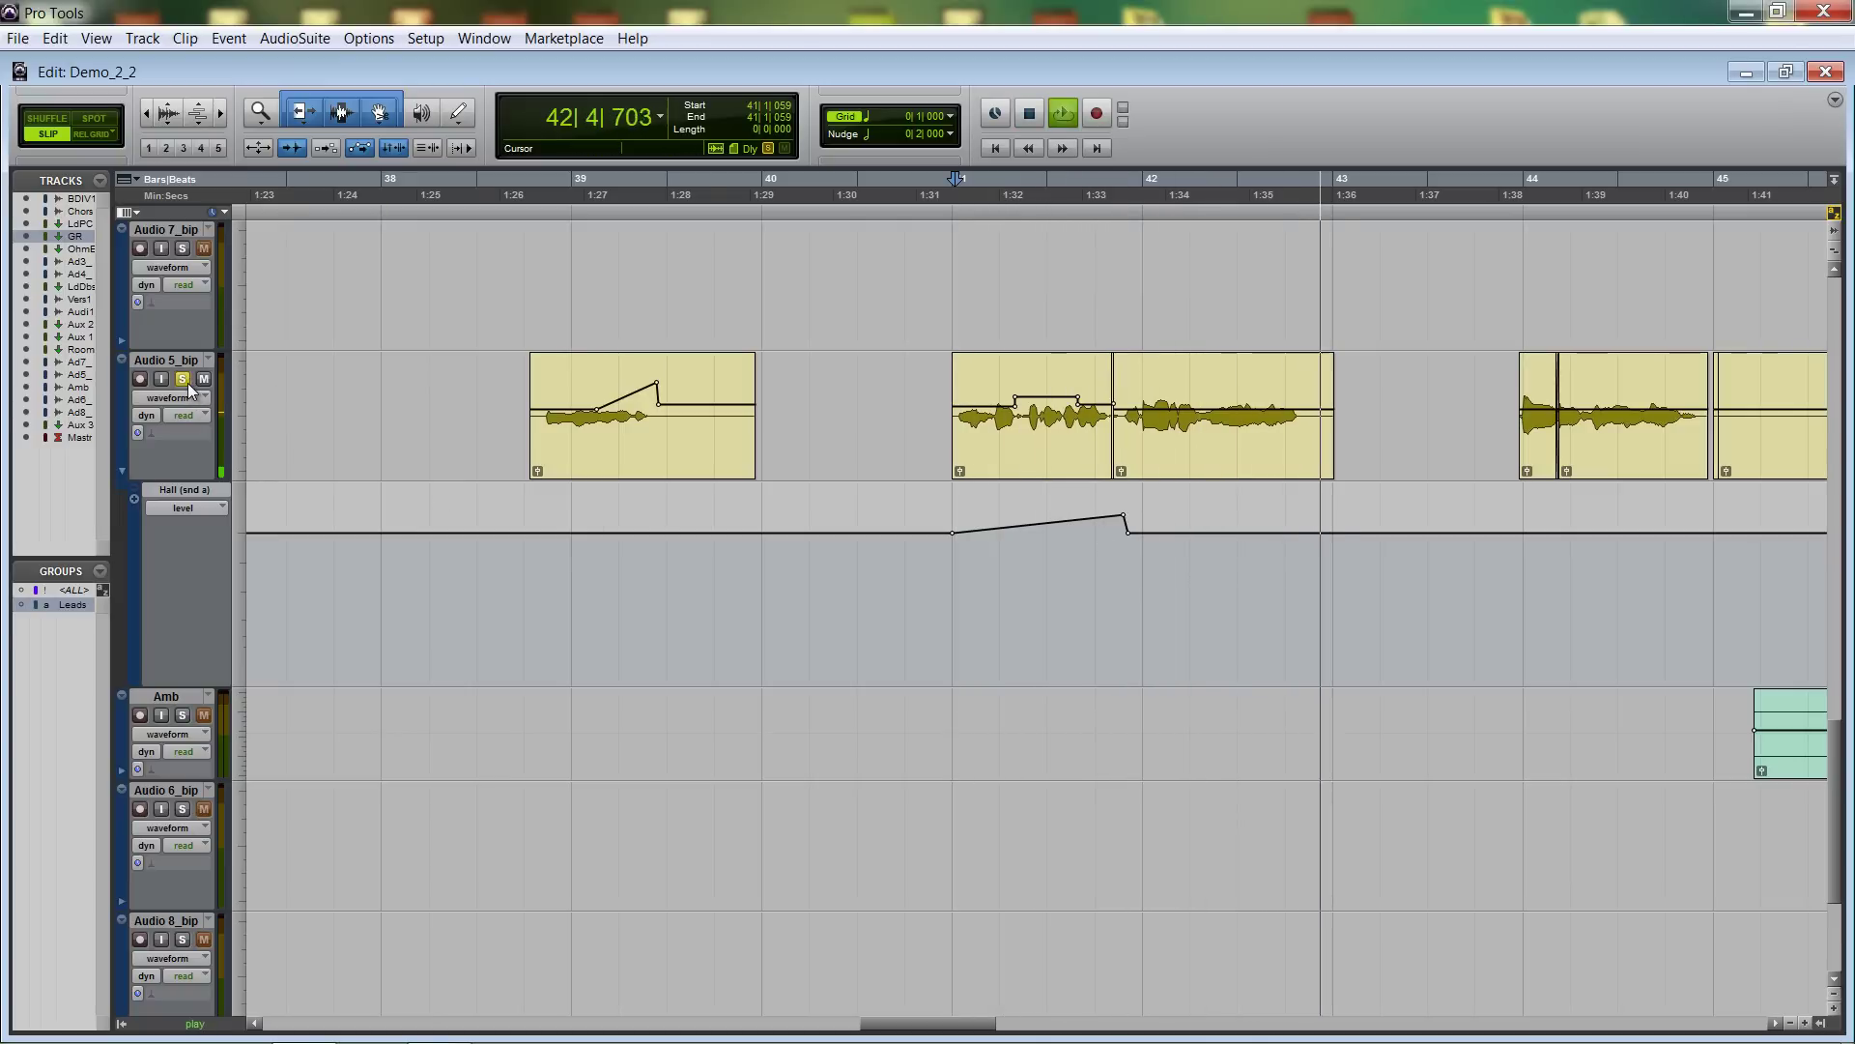
Examine the Chorus track's Hall send and the OhmBoyz volume automation between bars 57 and 66, and stop playback.
scroll(1180, 281, down, 2)
scroll(1147, 360, up, 5)
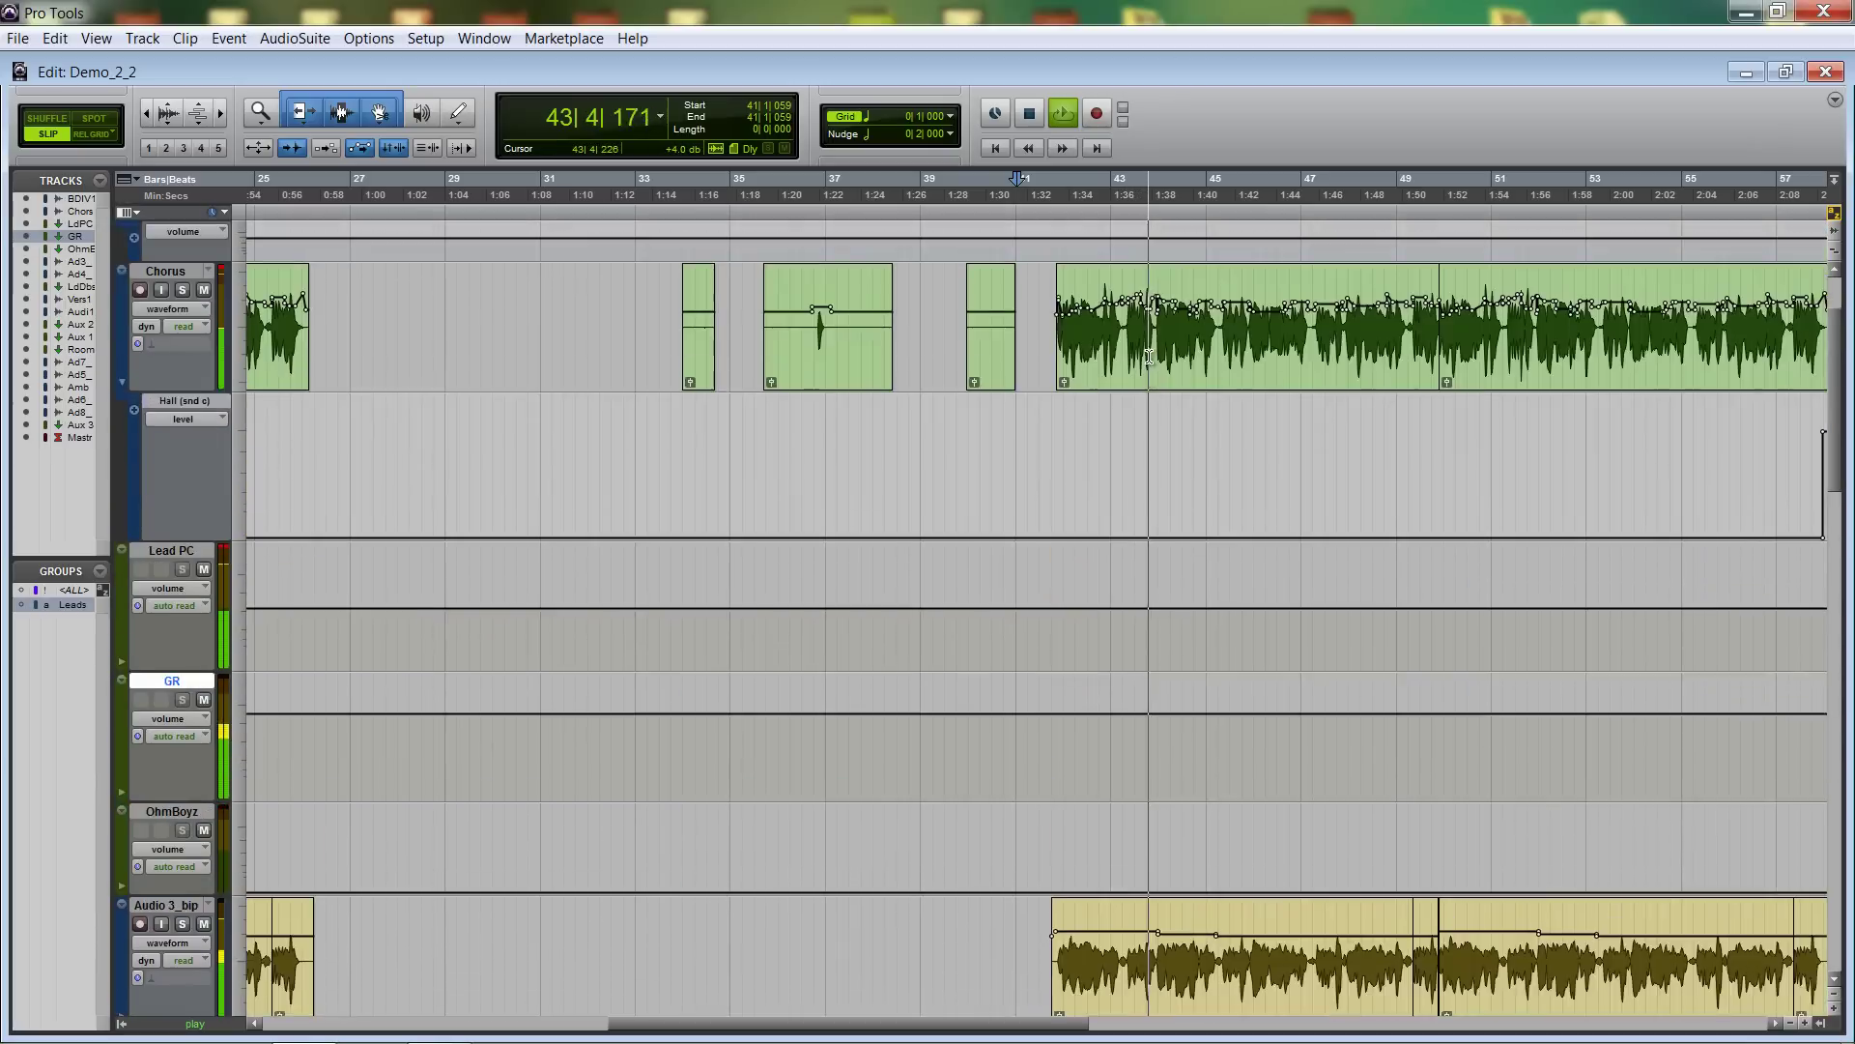
scroll(1149, 357, up, 1)
scroll(1149, 356, down, 1)
scroll(1159, 336, right, 2)
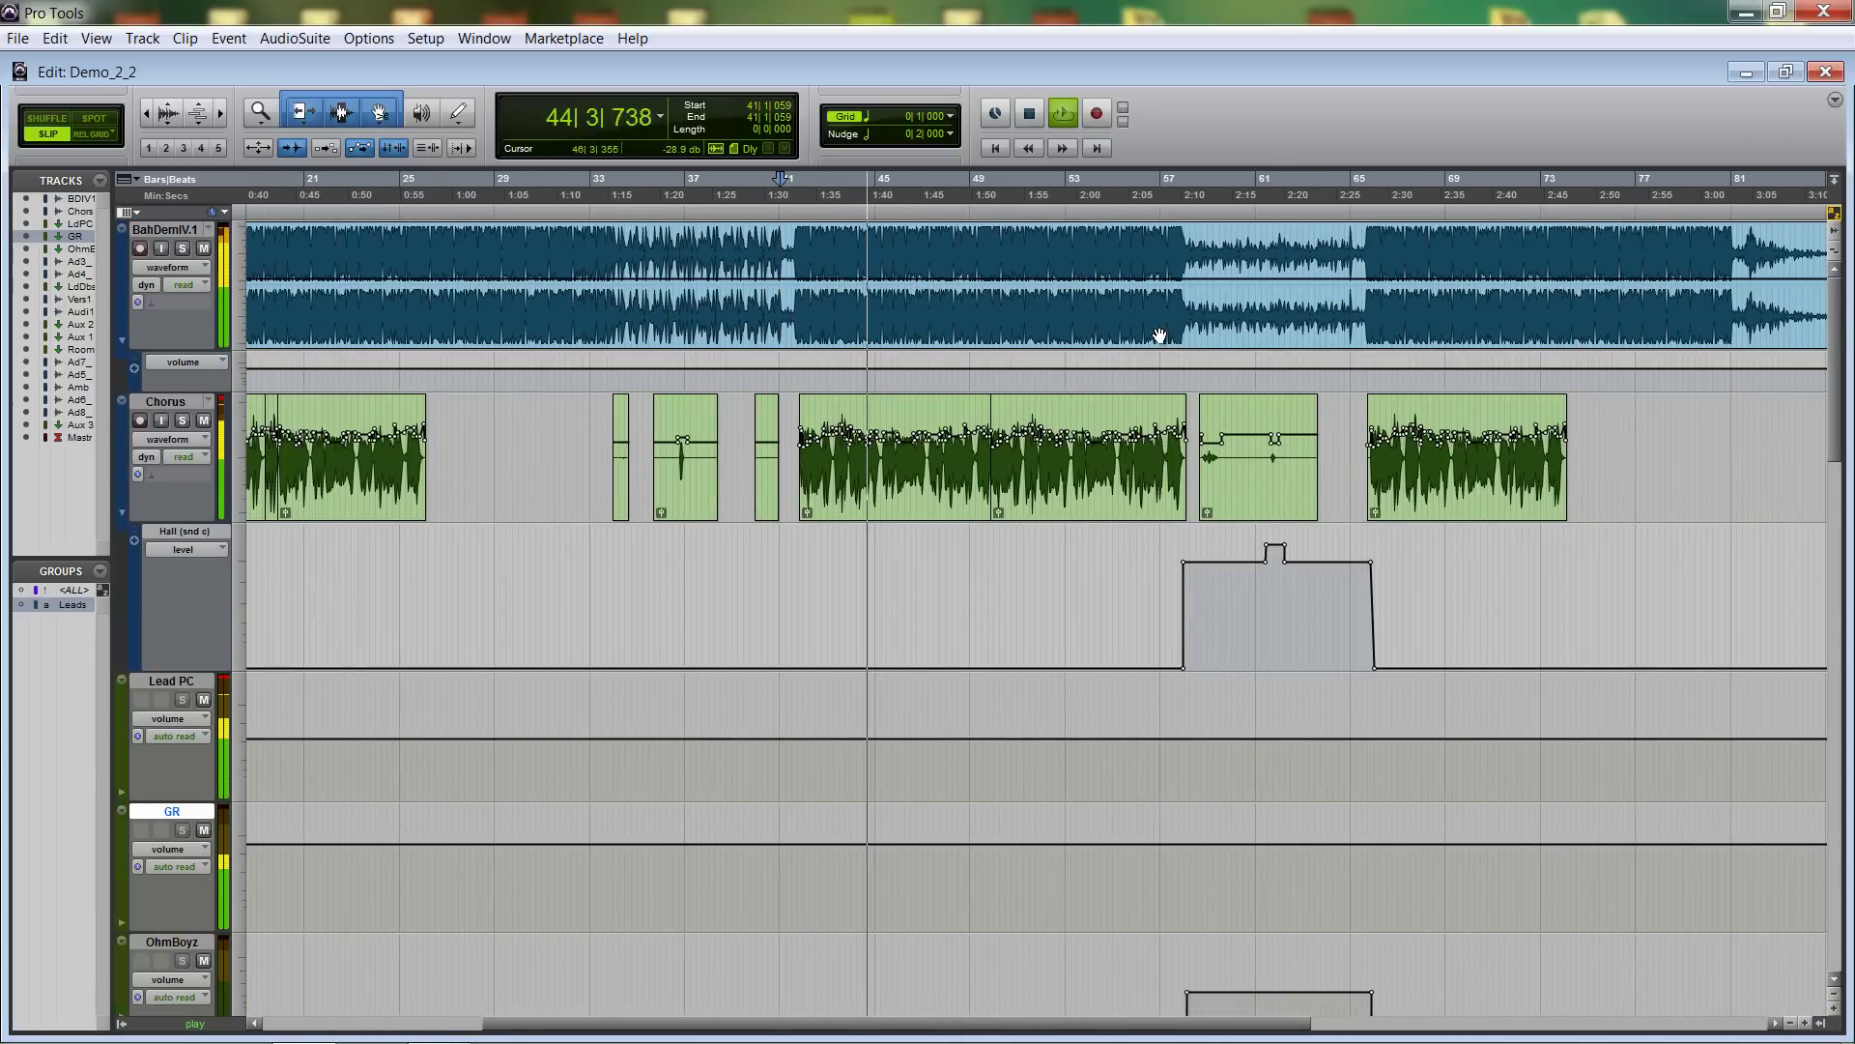
scroll(1159, 335, right, 2)
scroll(1159, 335, down, 1)
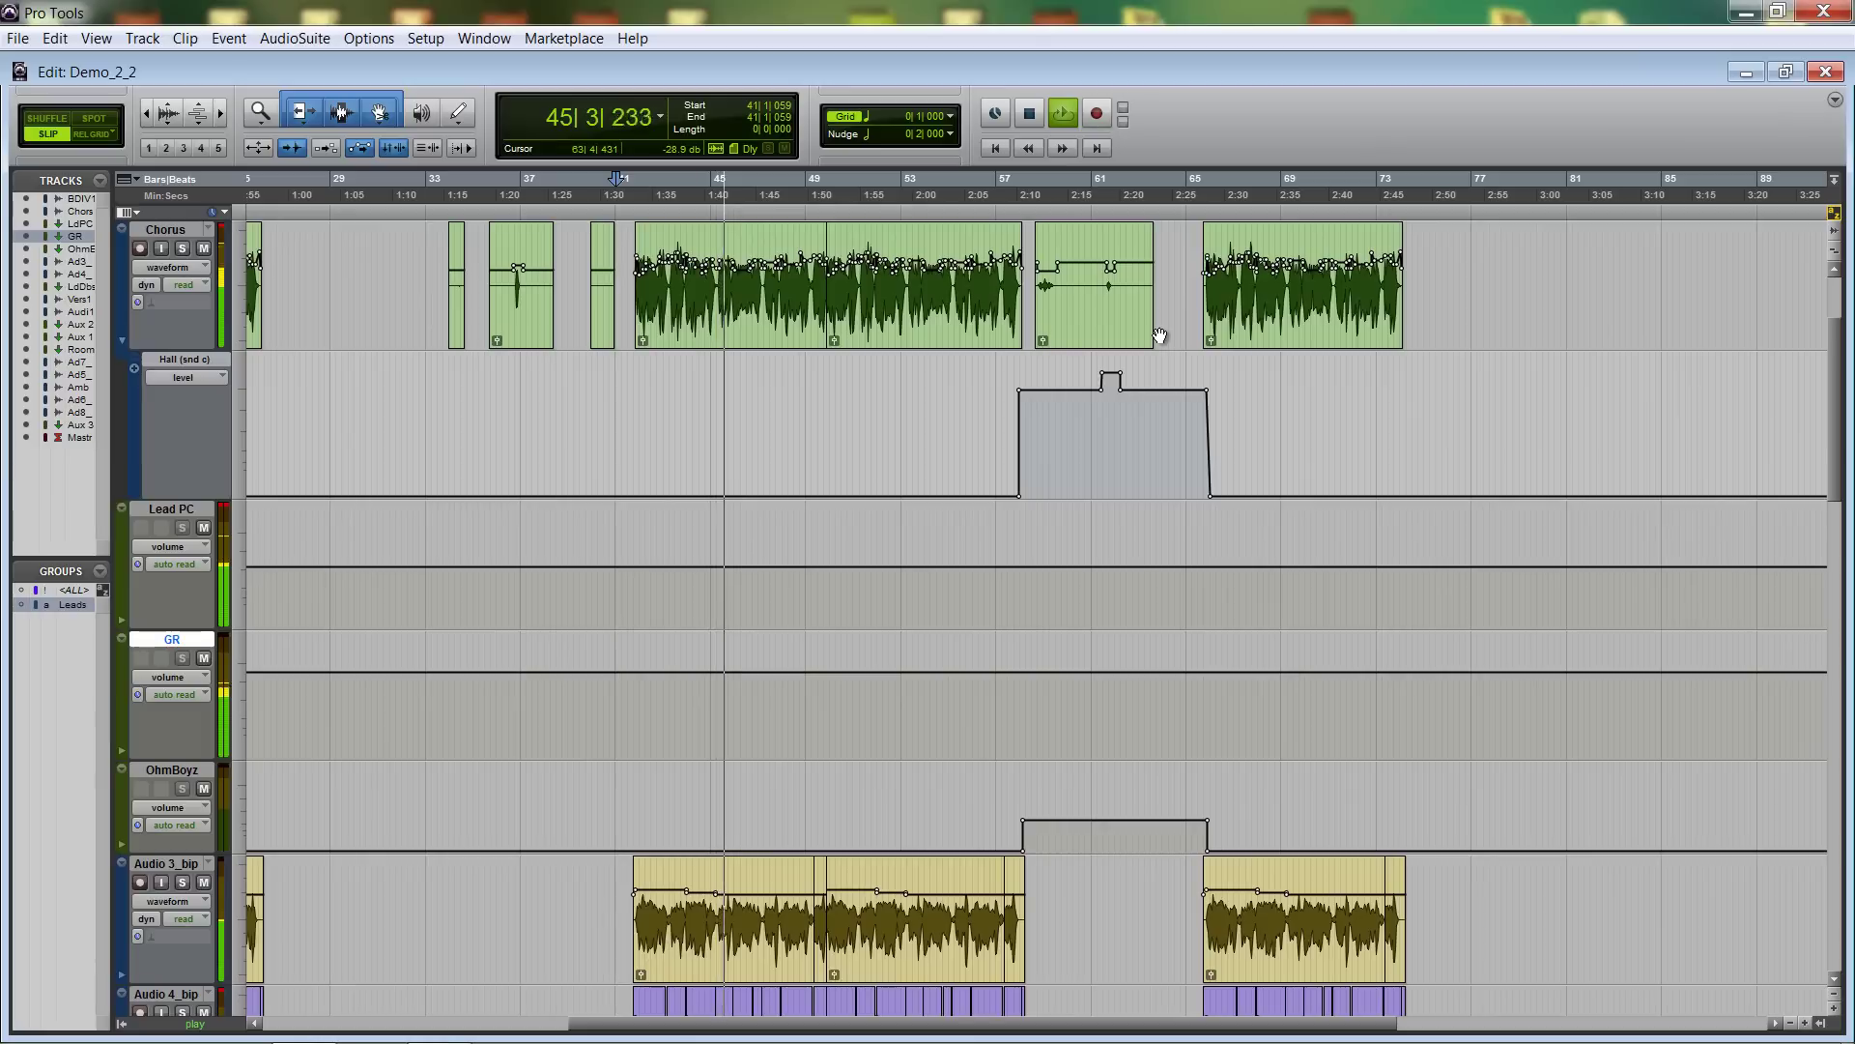
key(space)
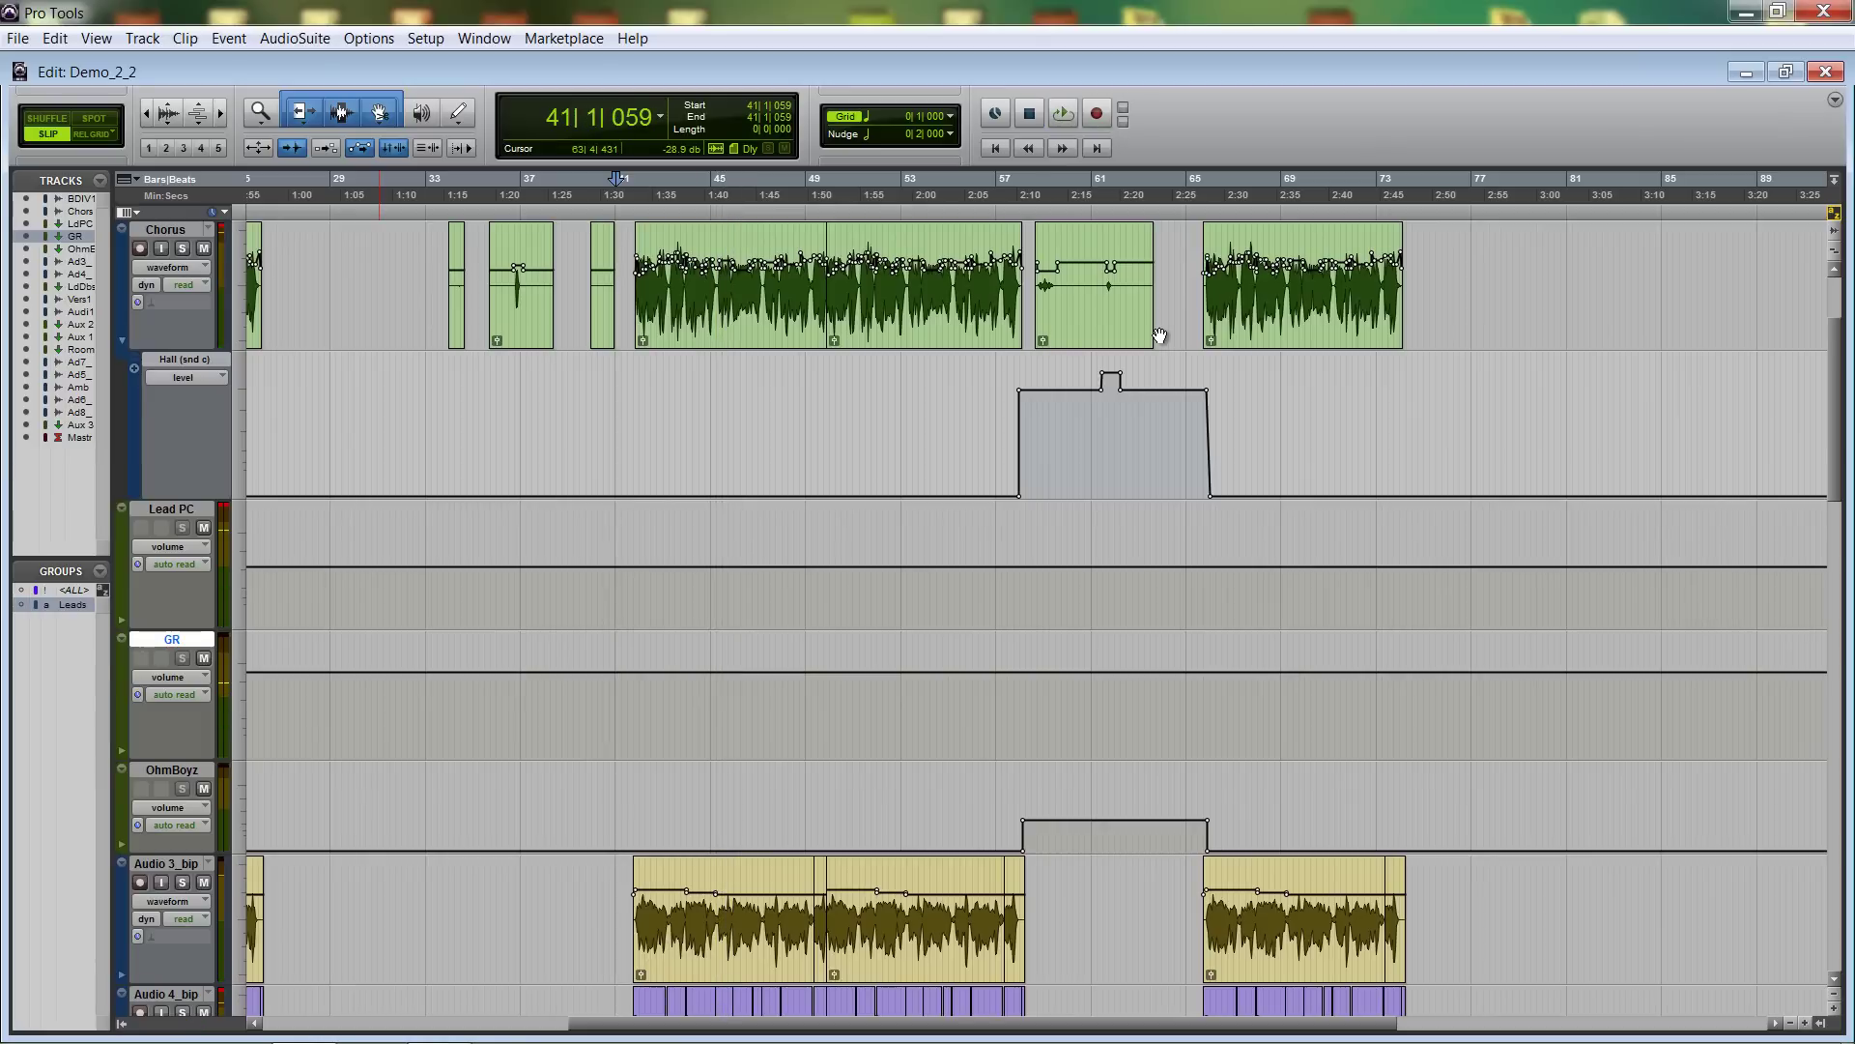
Return to the mixer and open the Focusing Equalizer on Verse 1, followed by the track's first Pro-Q.
key(ctrl+equal)
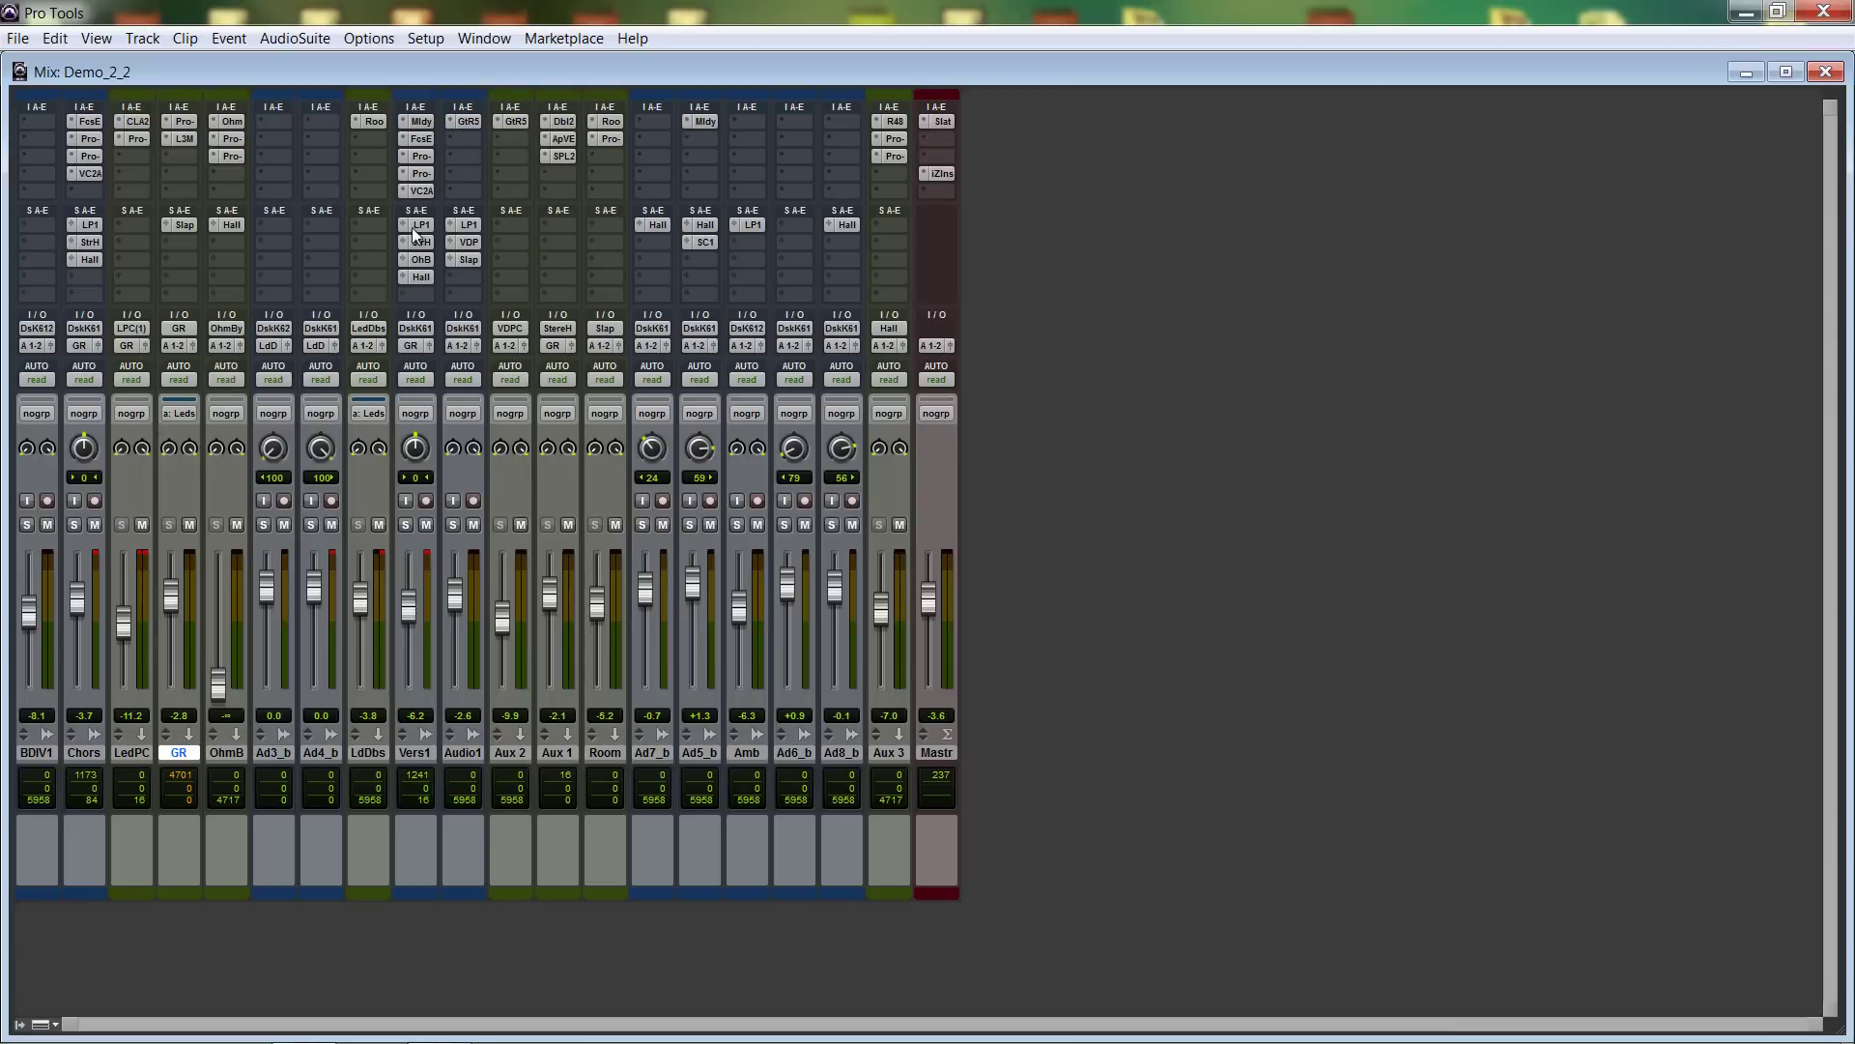
click(421, 139)
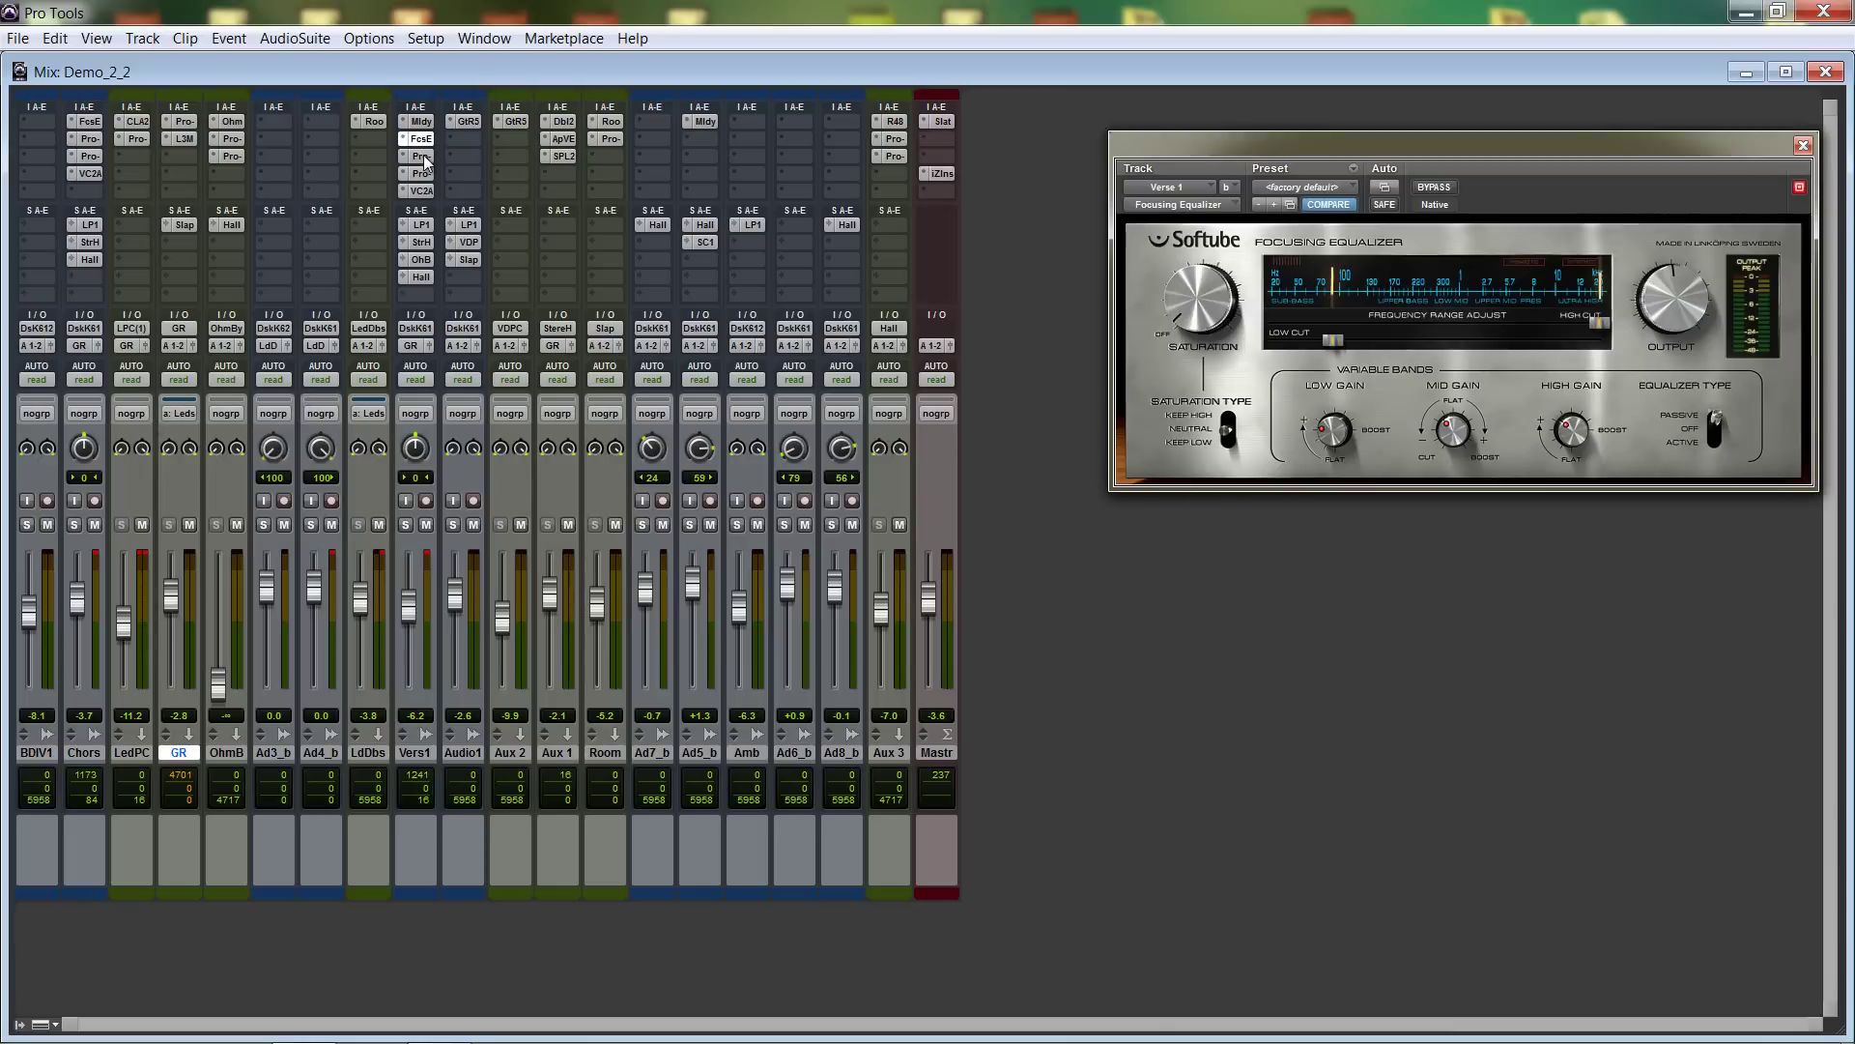
click(421, 157)
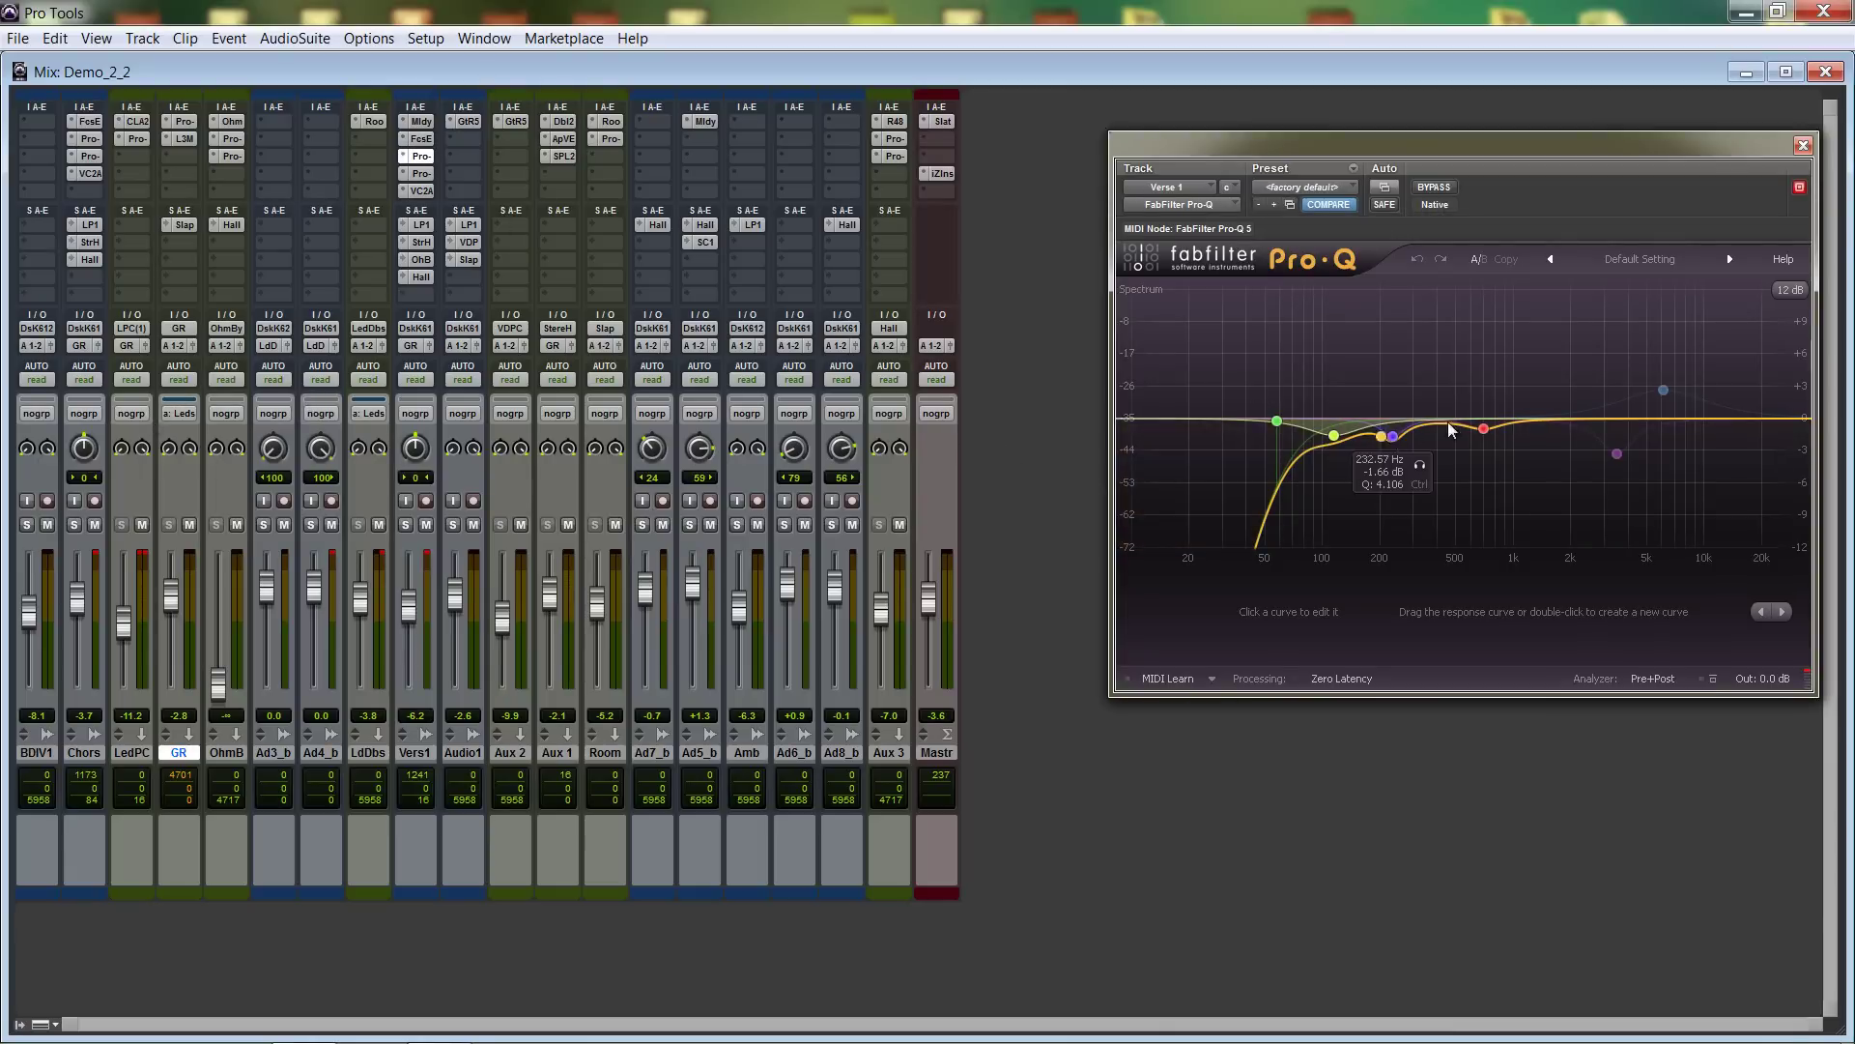
Return to the Edit window and play the session from around bar 17.
click(1827, 74)
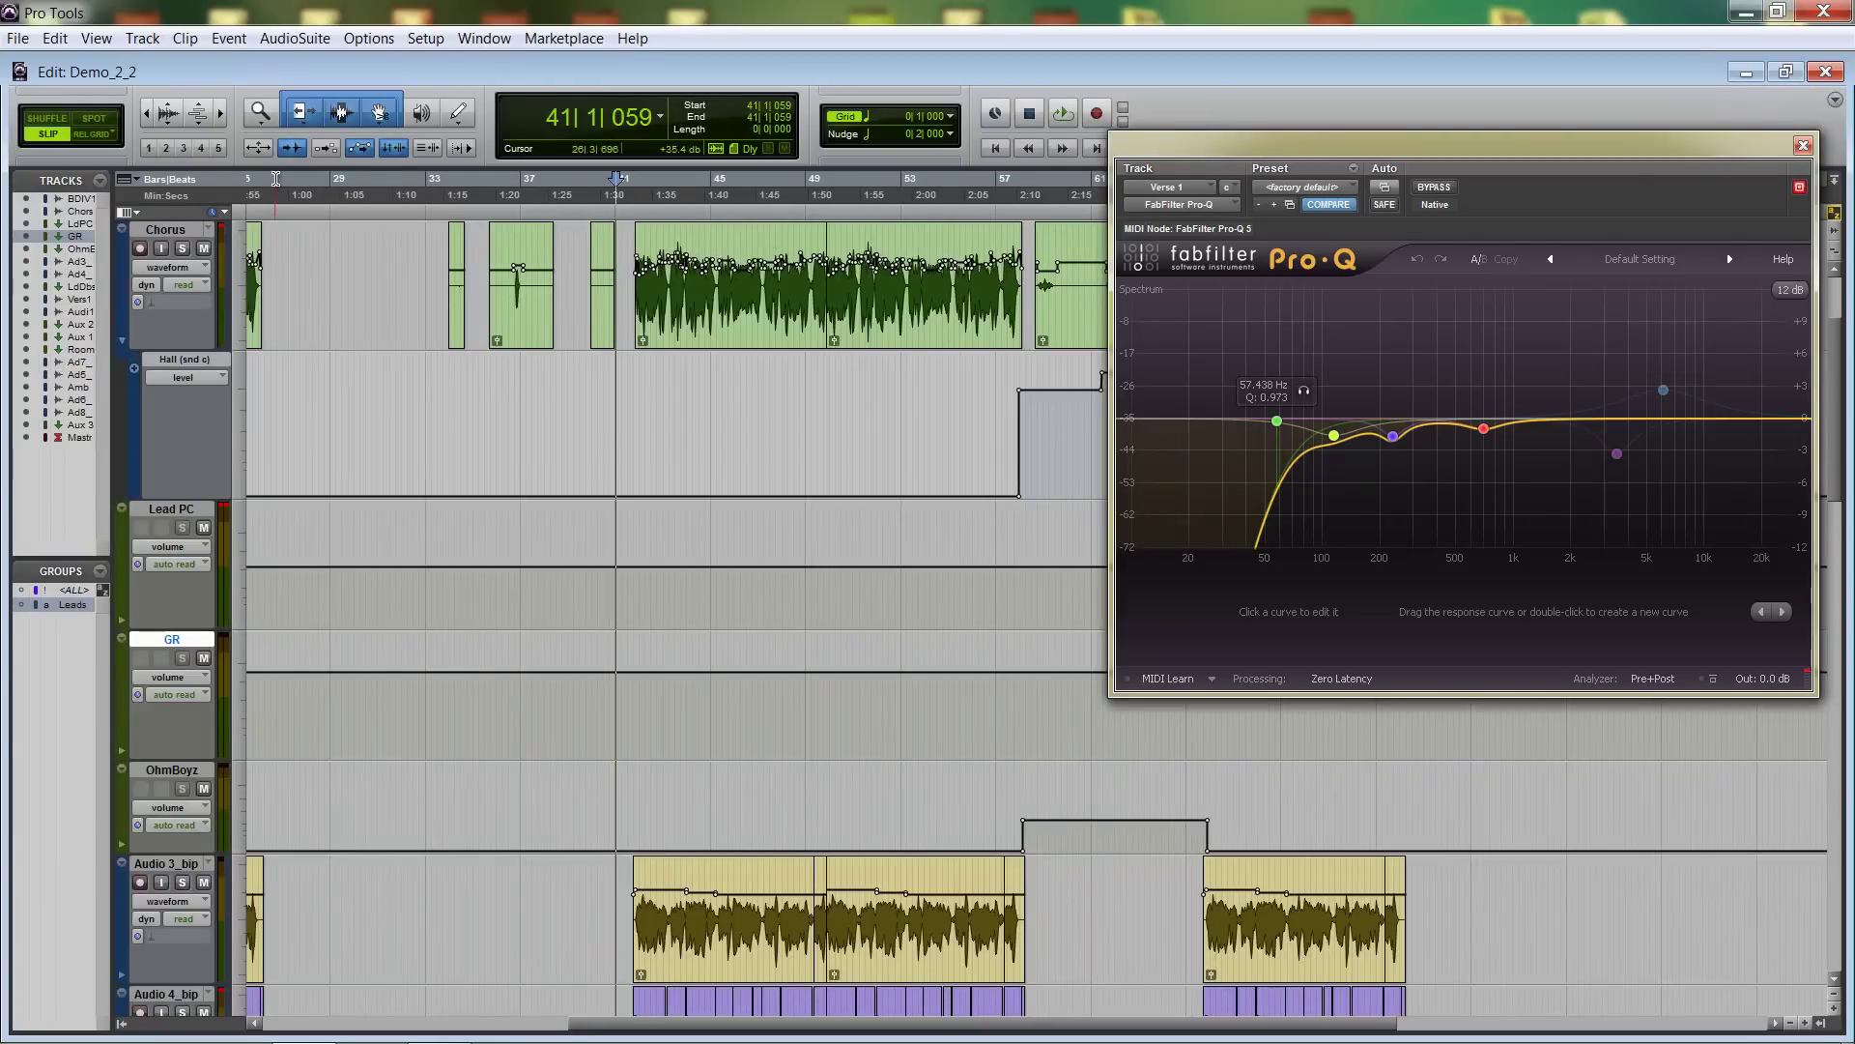
scroll(620, 242, up, 2)
scroll(619, 242, left, 5)
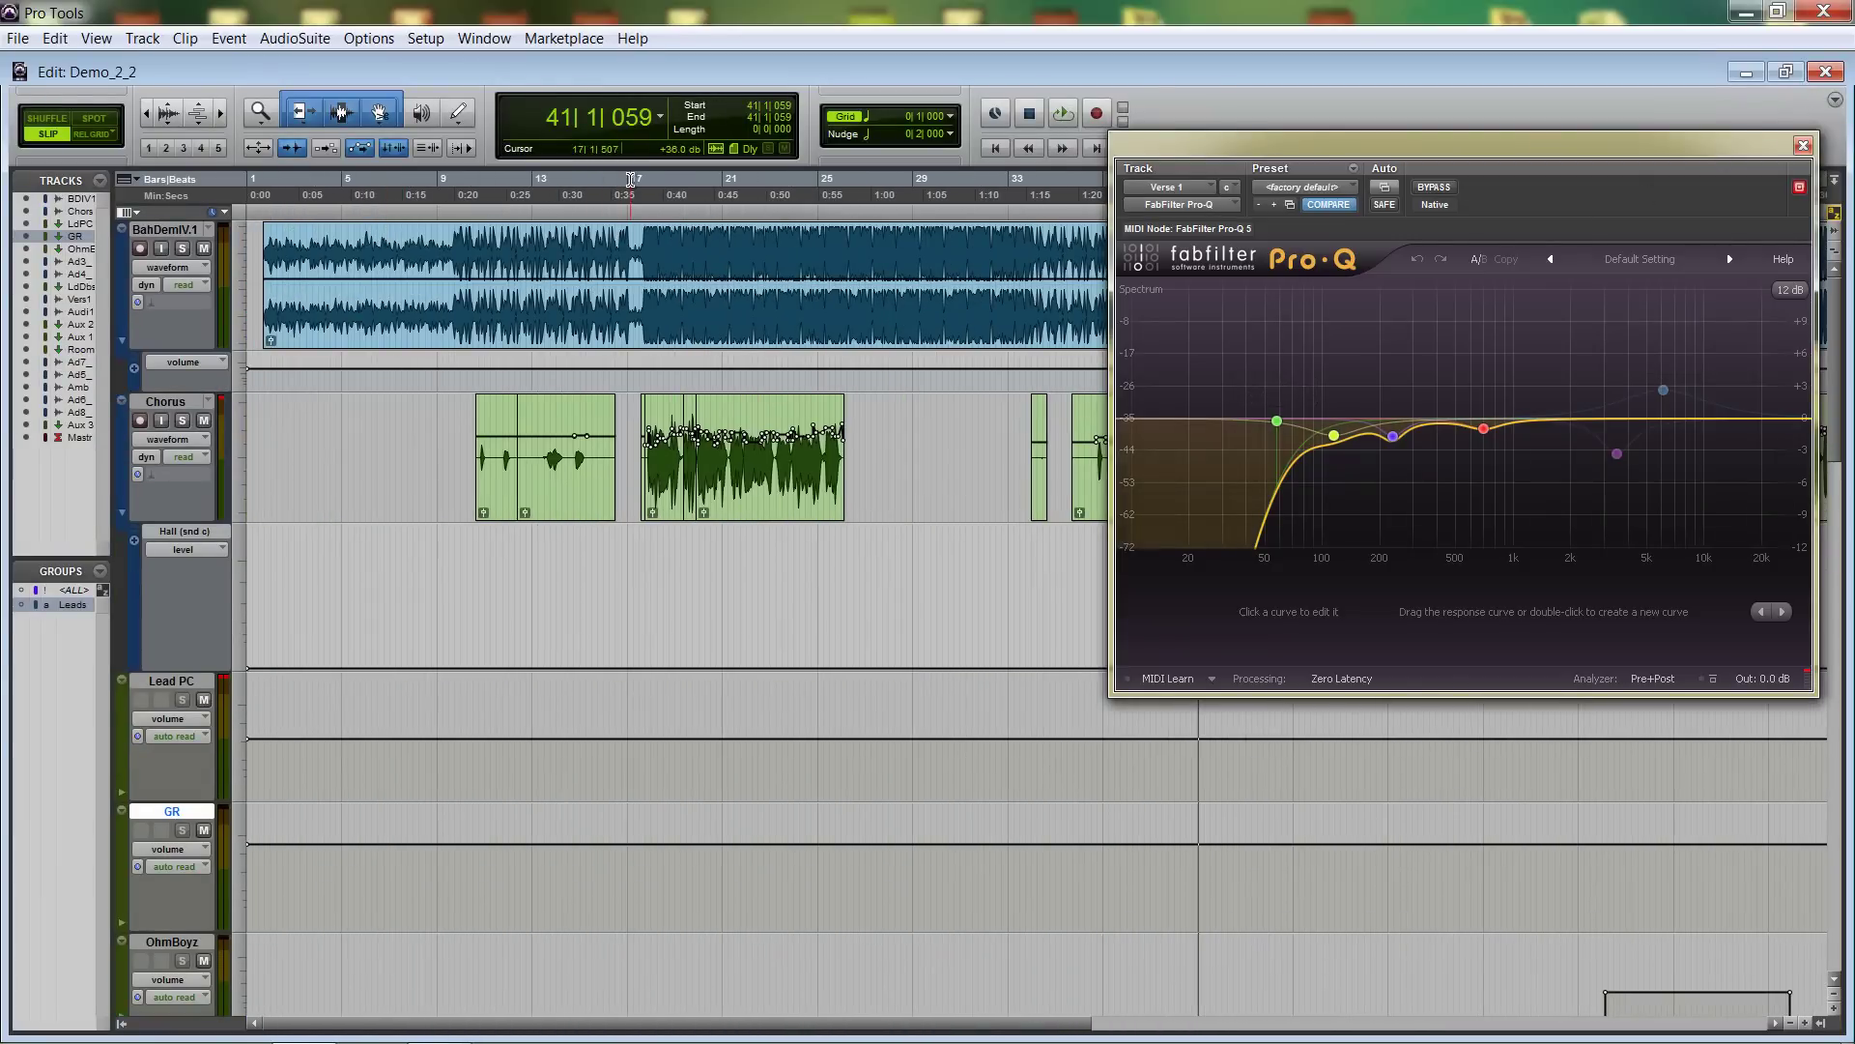
click(637, 194)
key(space)
scroll(660, 234, up, 3)
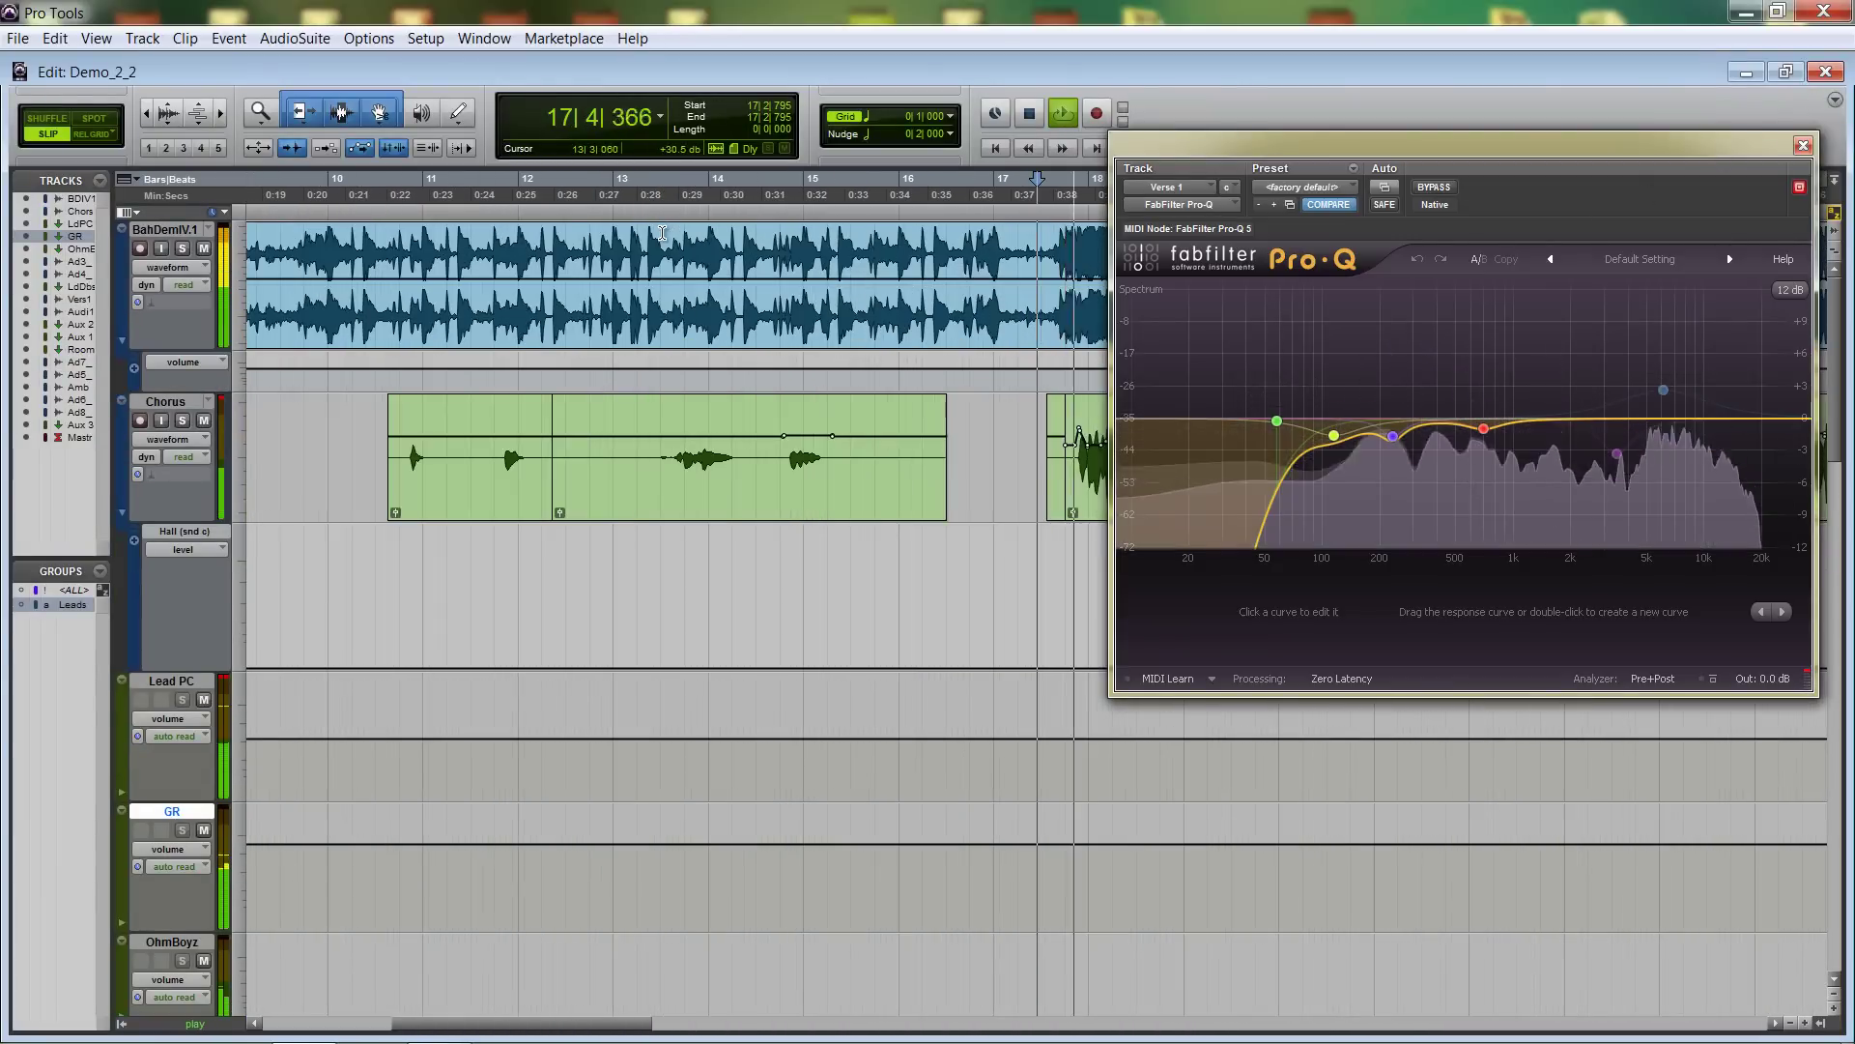
Restart playback from around bar 10, beat 4, and bring the Verse 1 track's first phrase into view.
scroll(660, 233, down, 3)
key(space)
click(480, 388)
key(space)
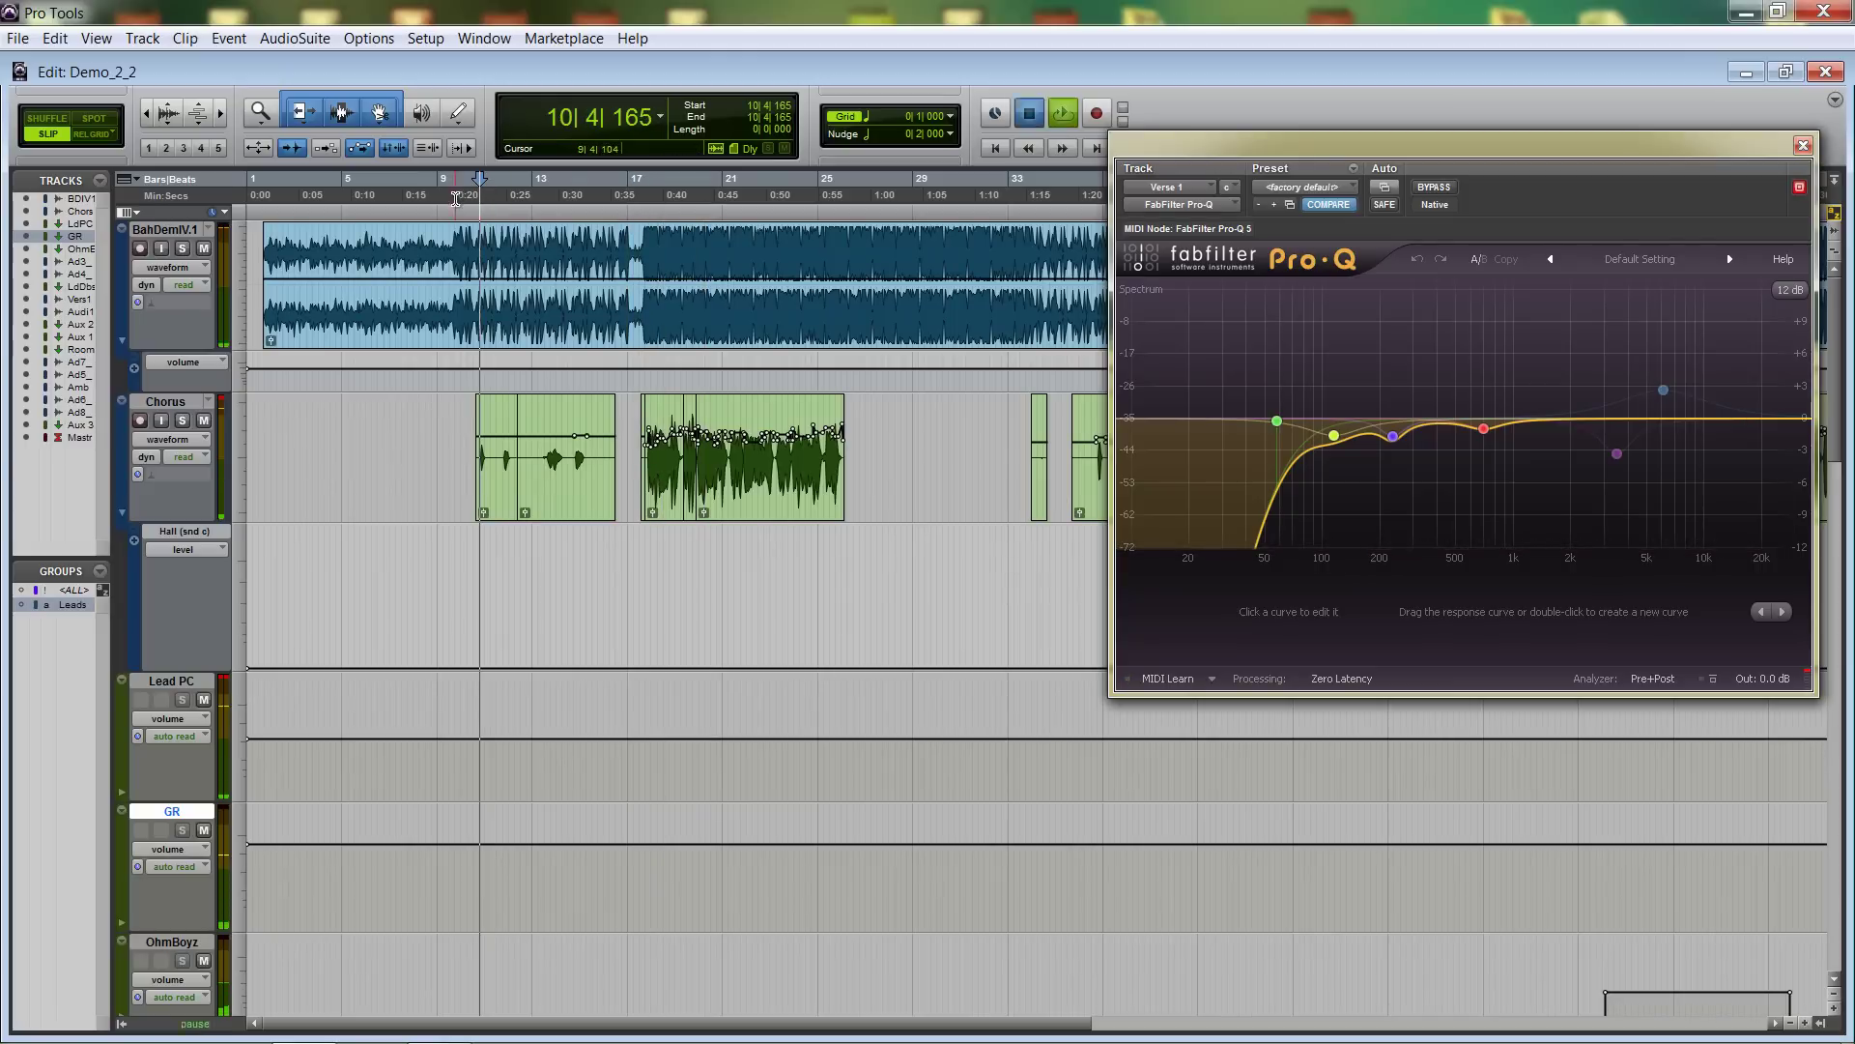
scroll(672, 388, down, 3)
scroll(672, 388, up, 5)
scroll(672, 387, up, 3)
scroll(671, 388, right, 5)
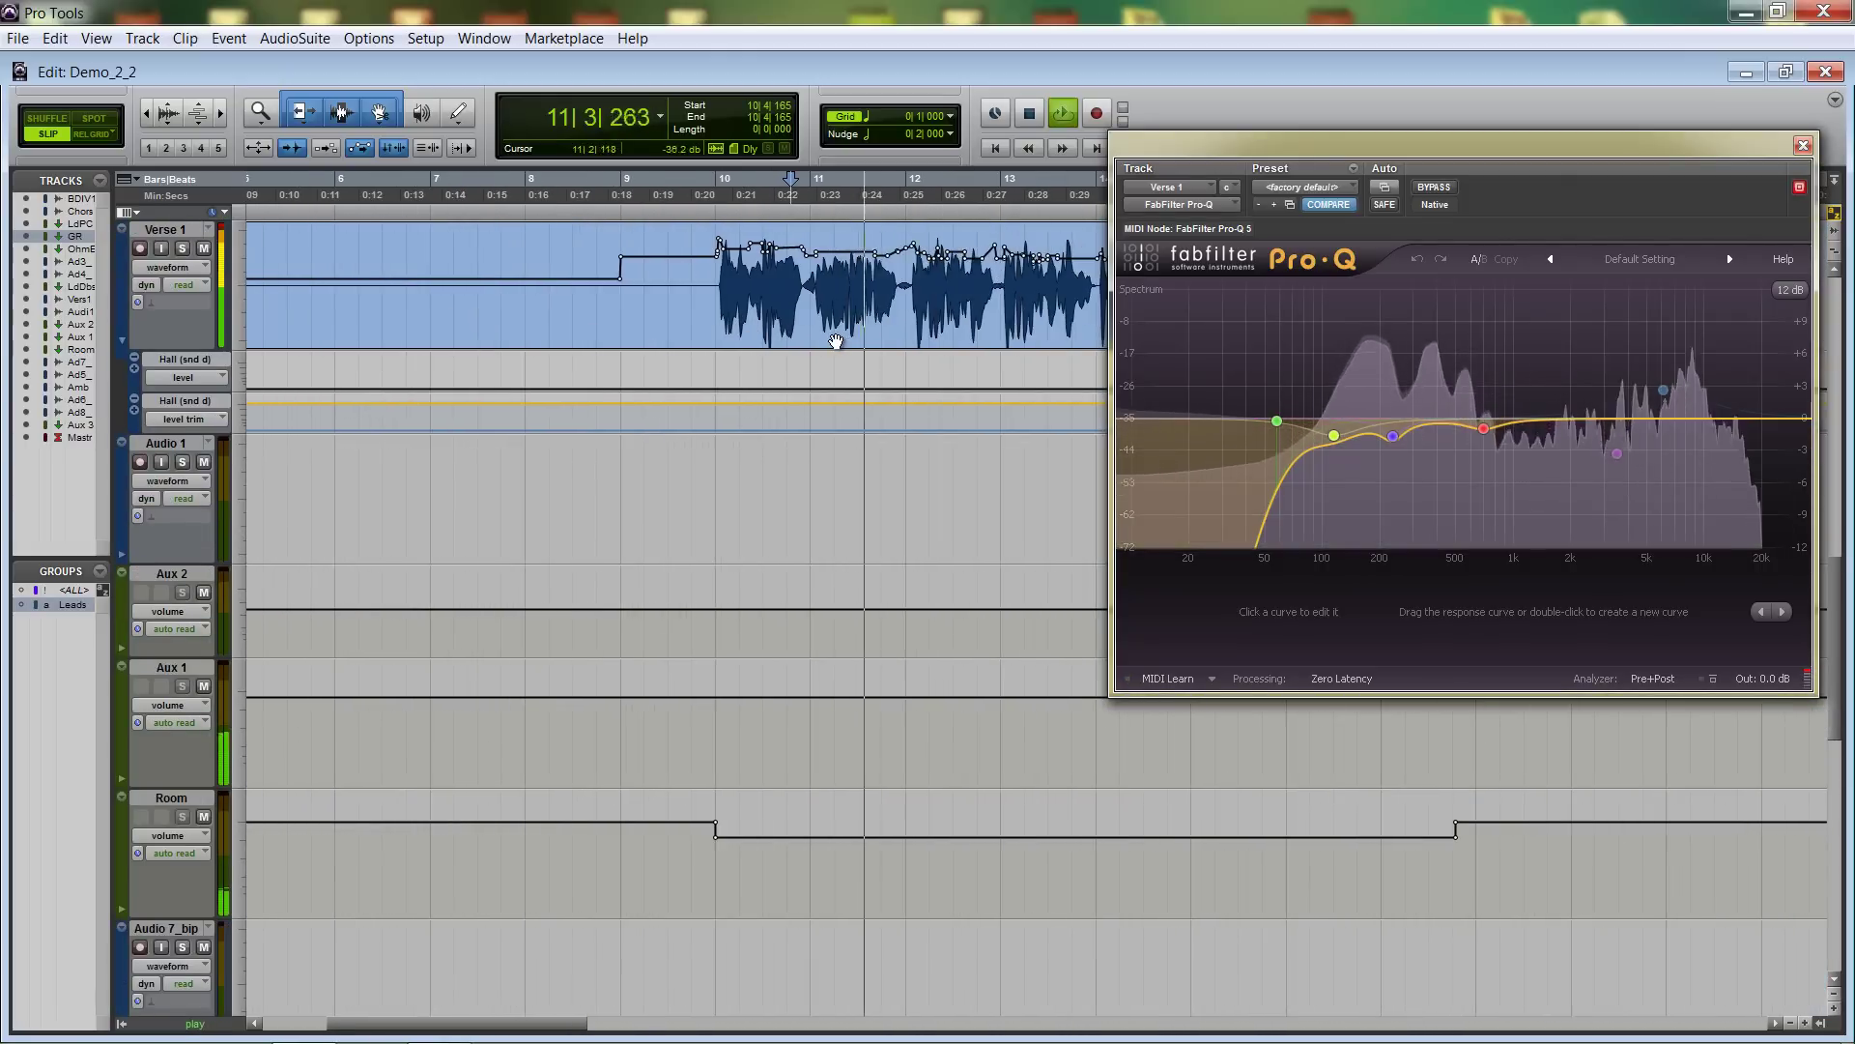
Try raising the Low Cut frequency of the Verse 1 Pro-Q to just above 100 Hz during playback, and undo it.
mouse_move(1316, 431)
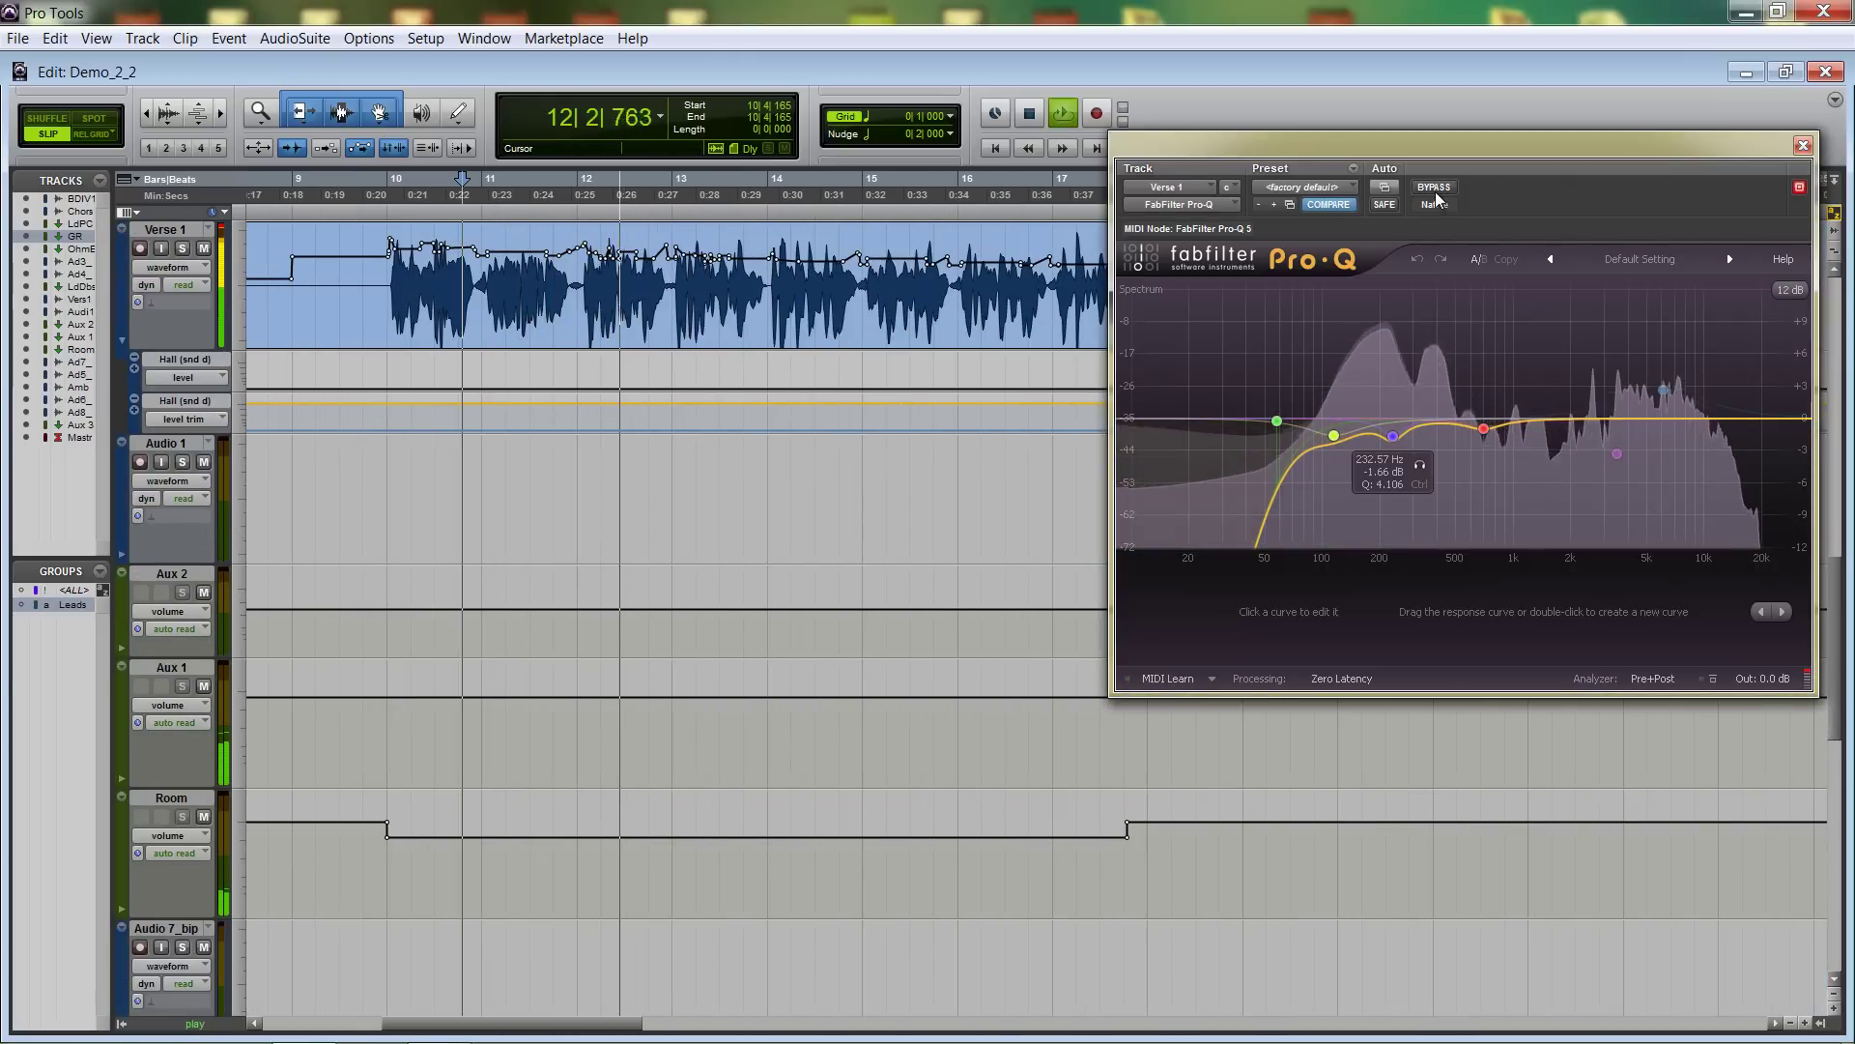
drag(1279, 423, 1343, 428)
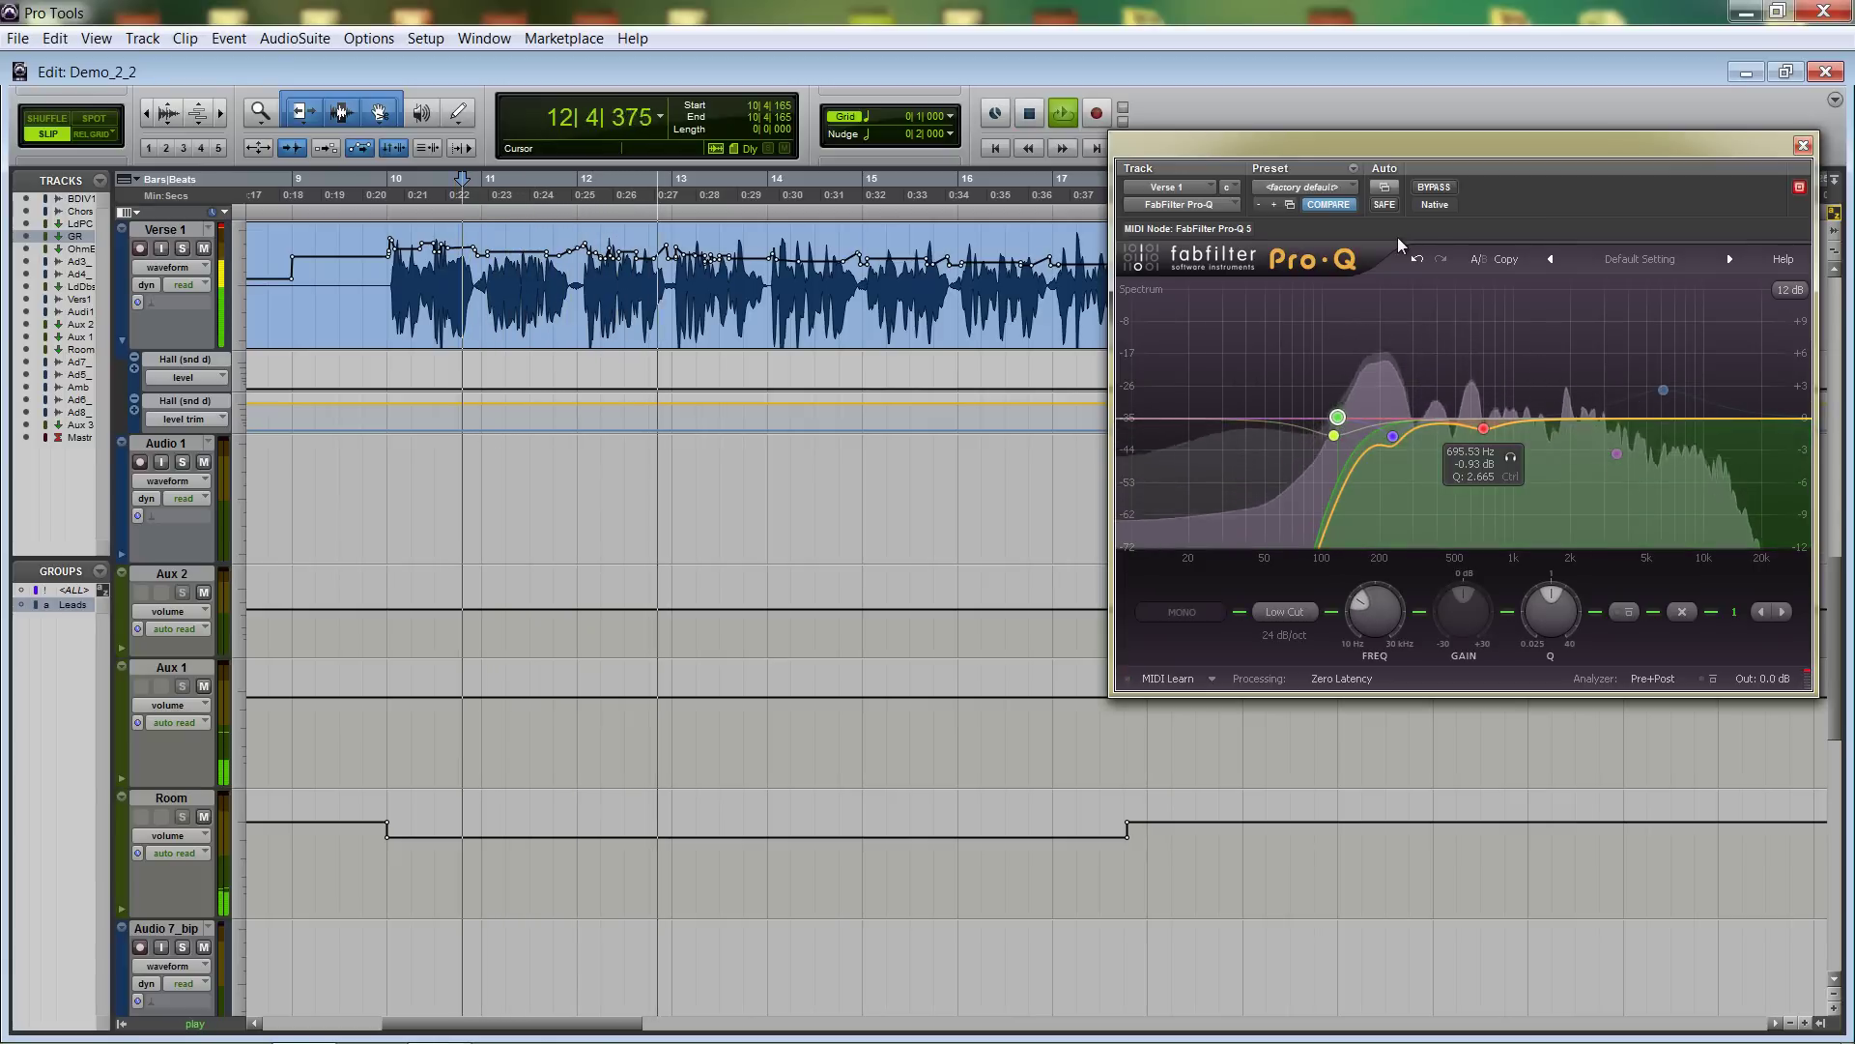
click(1415, 260)
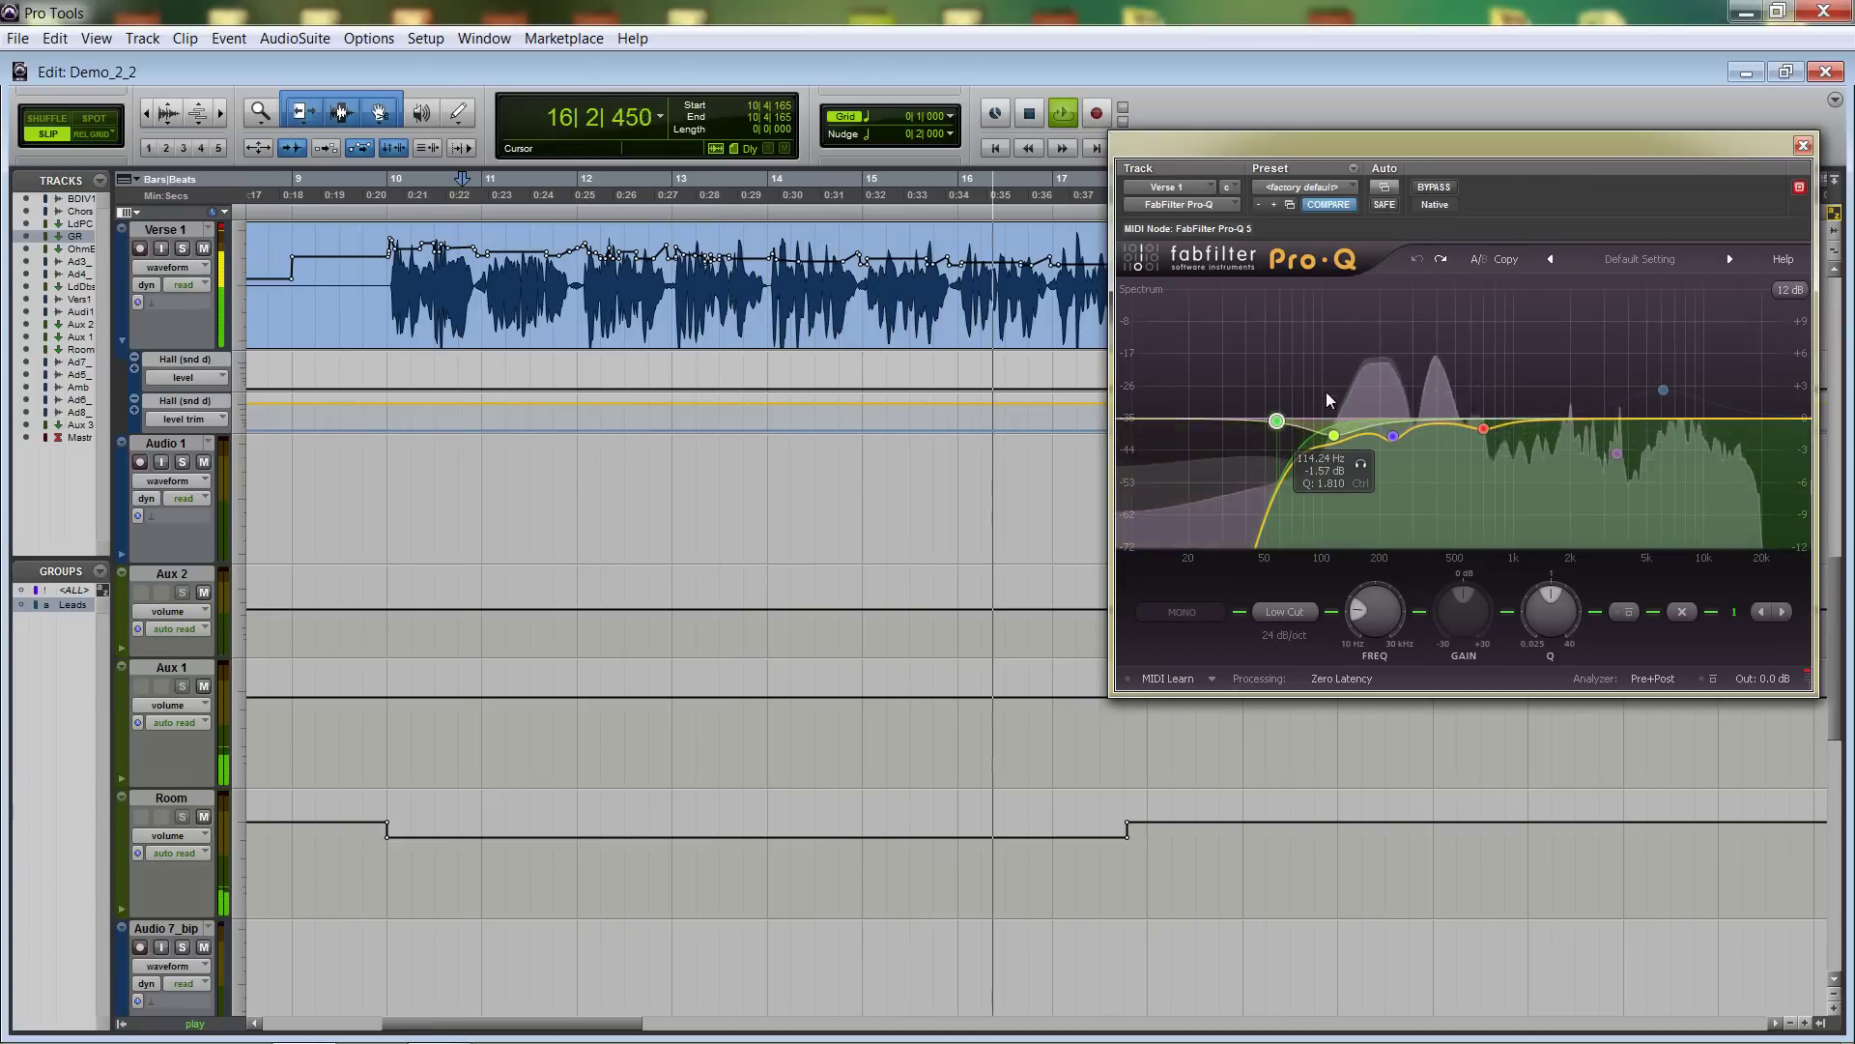
Audition the Verse 1 Pro-Q with its 114 Hz and 232 Hz bands bypassed, and enable both bands again.
drag(1324, 381, 1455, 483)
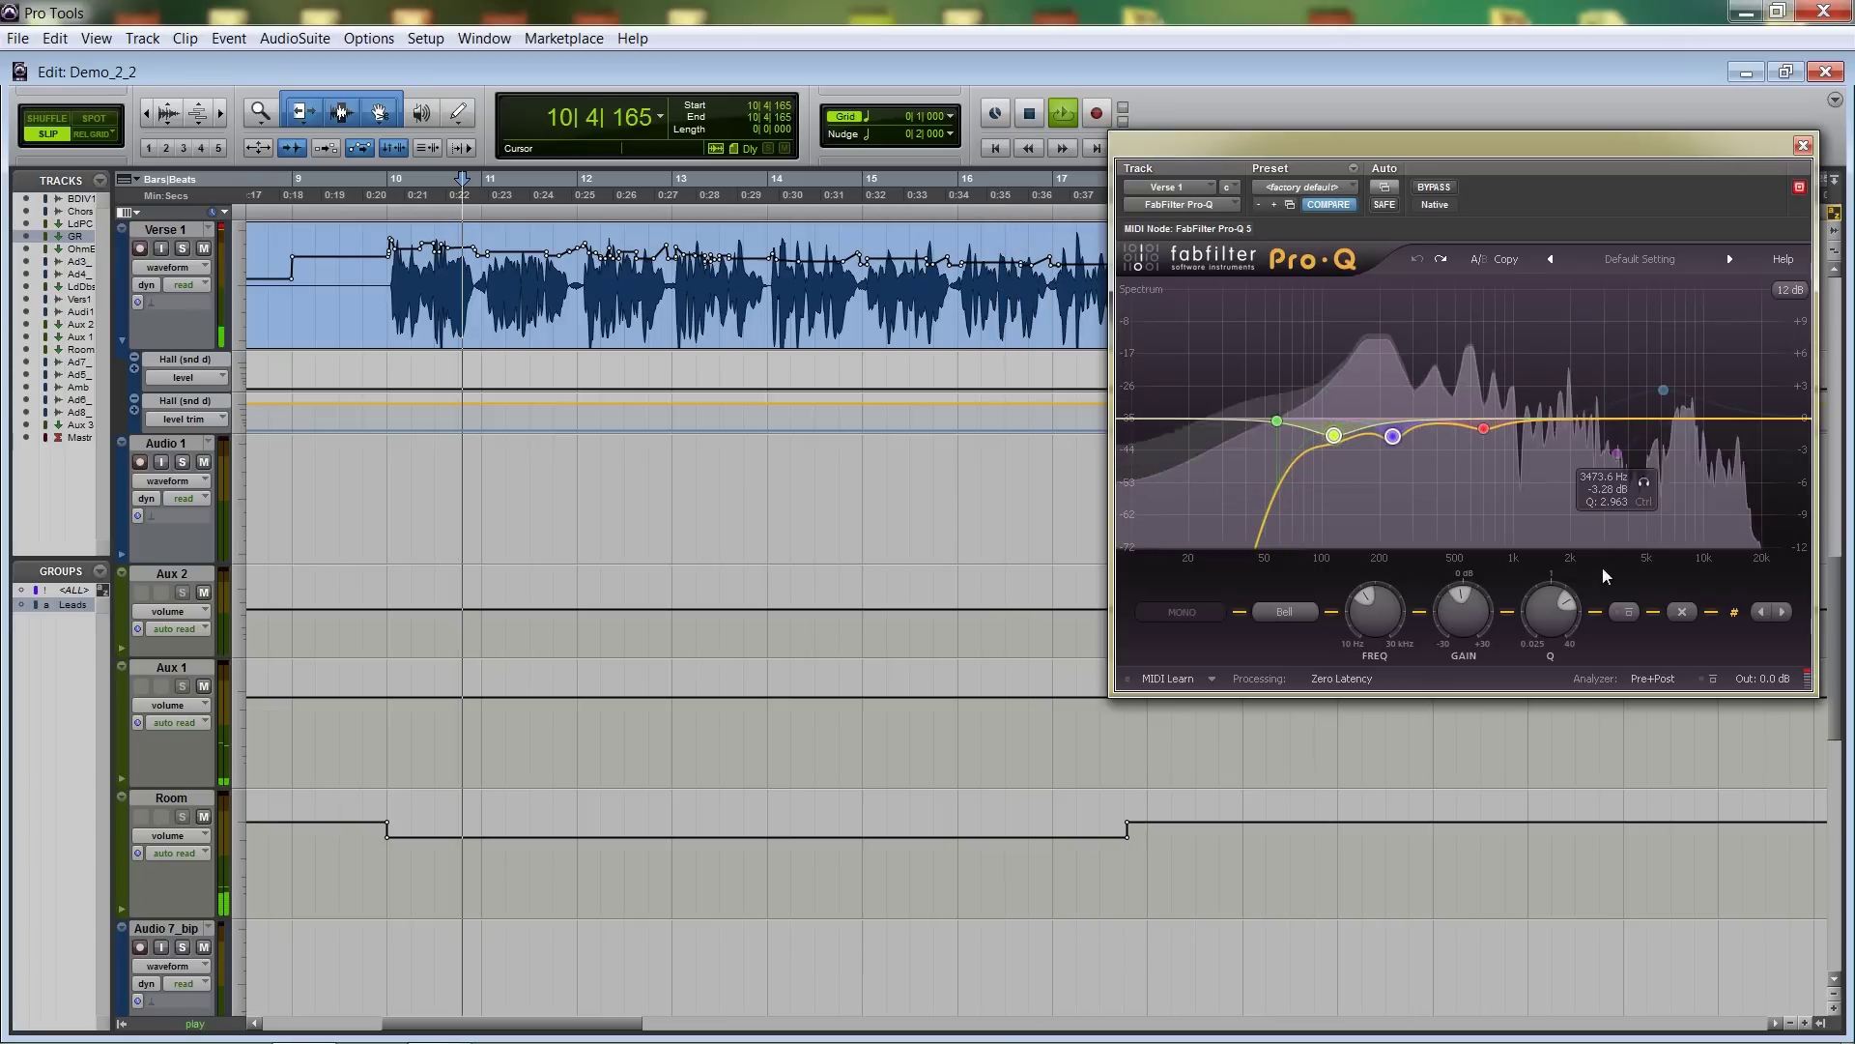
click(1624, 611)
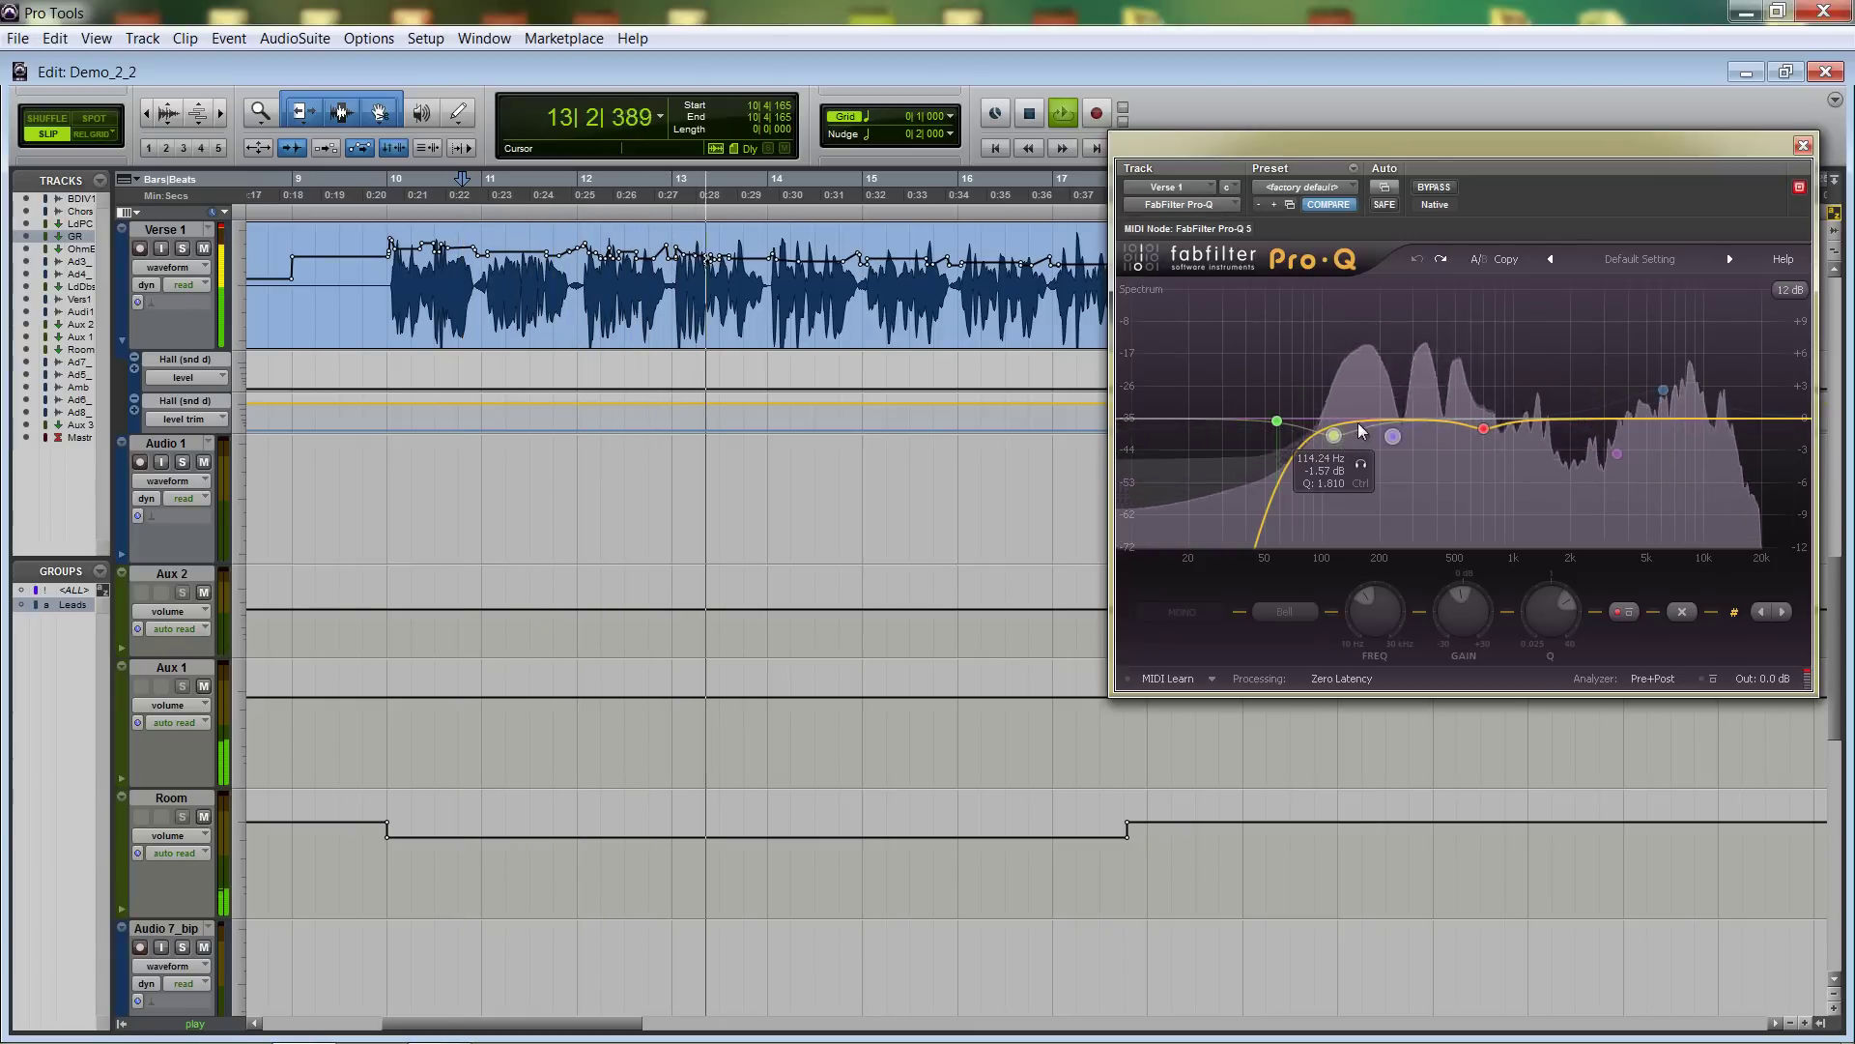
key(space)
alt+click(1393, 435)
key(space)
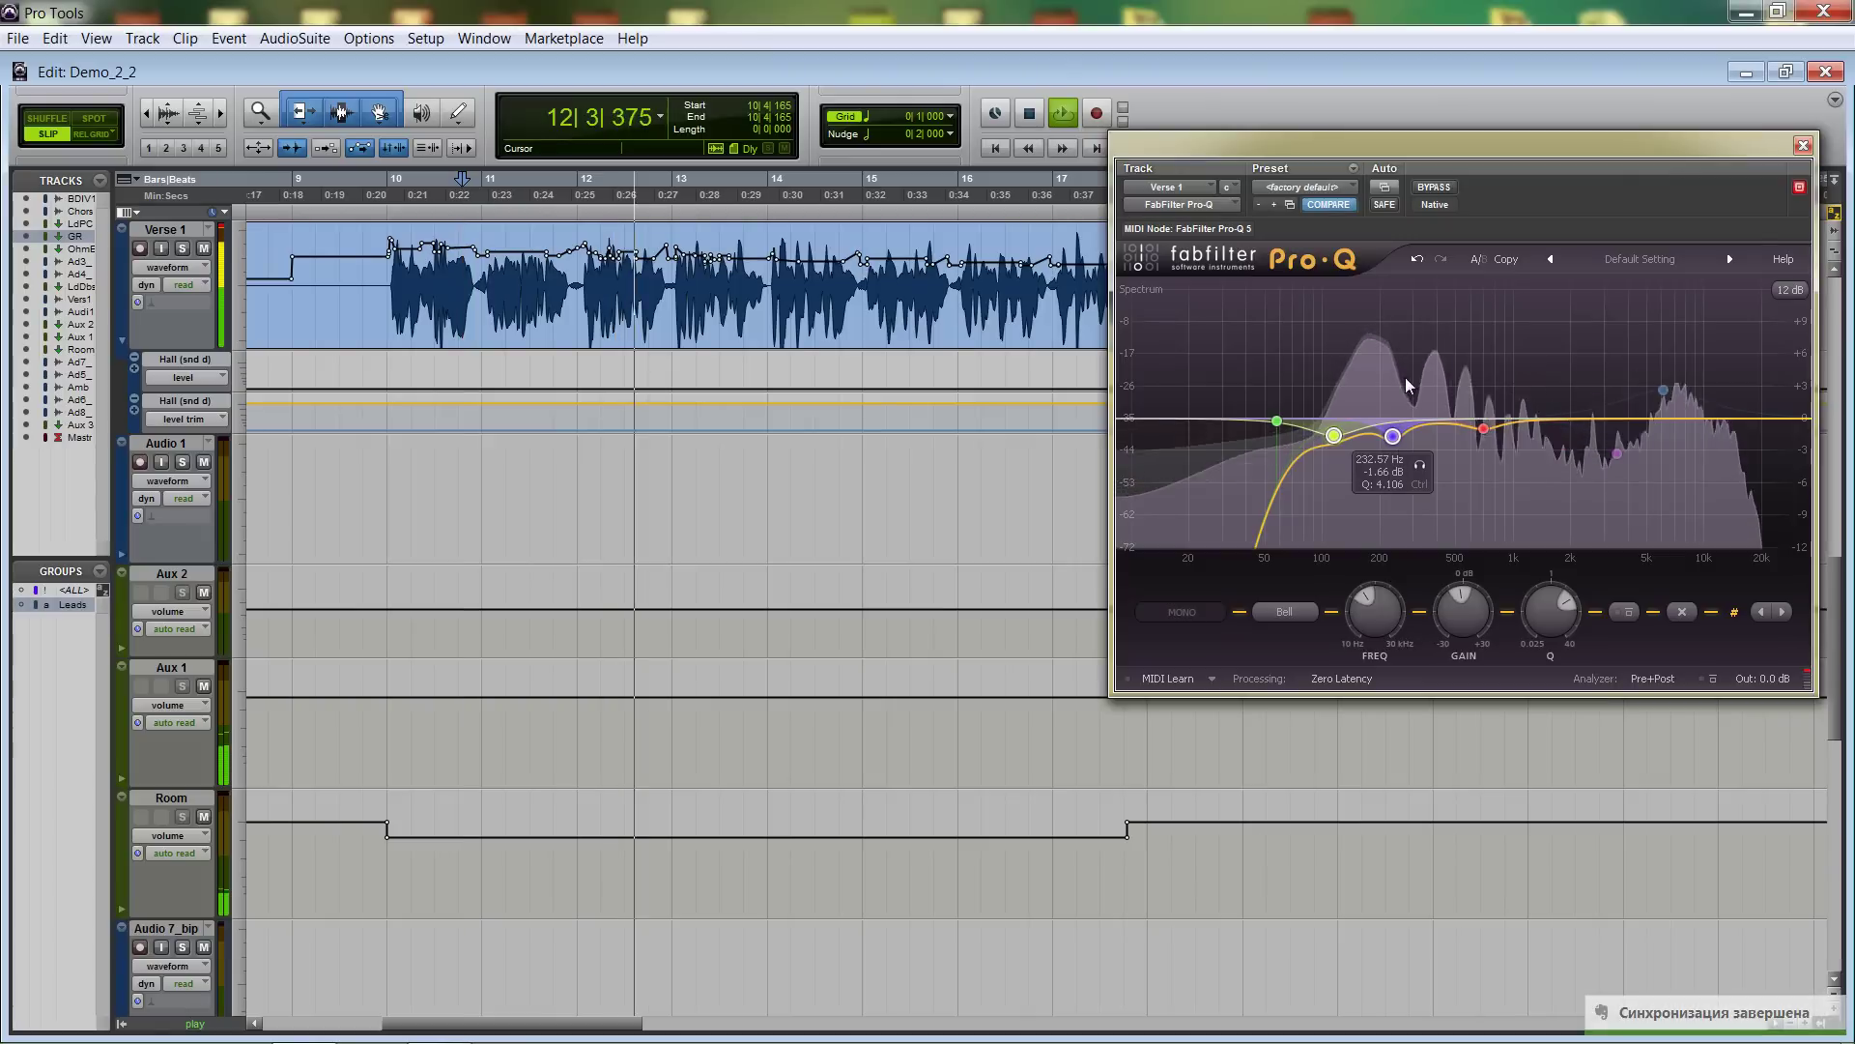
Audition the Verse 1 Pro-Q with its 3473 Hz and 6077 Hz bands enabled, and bypass both again.
drag(1397, 147, 1142, 253)
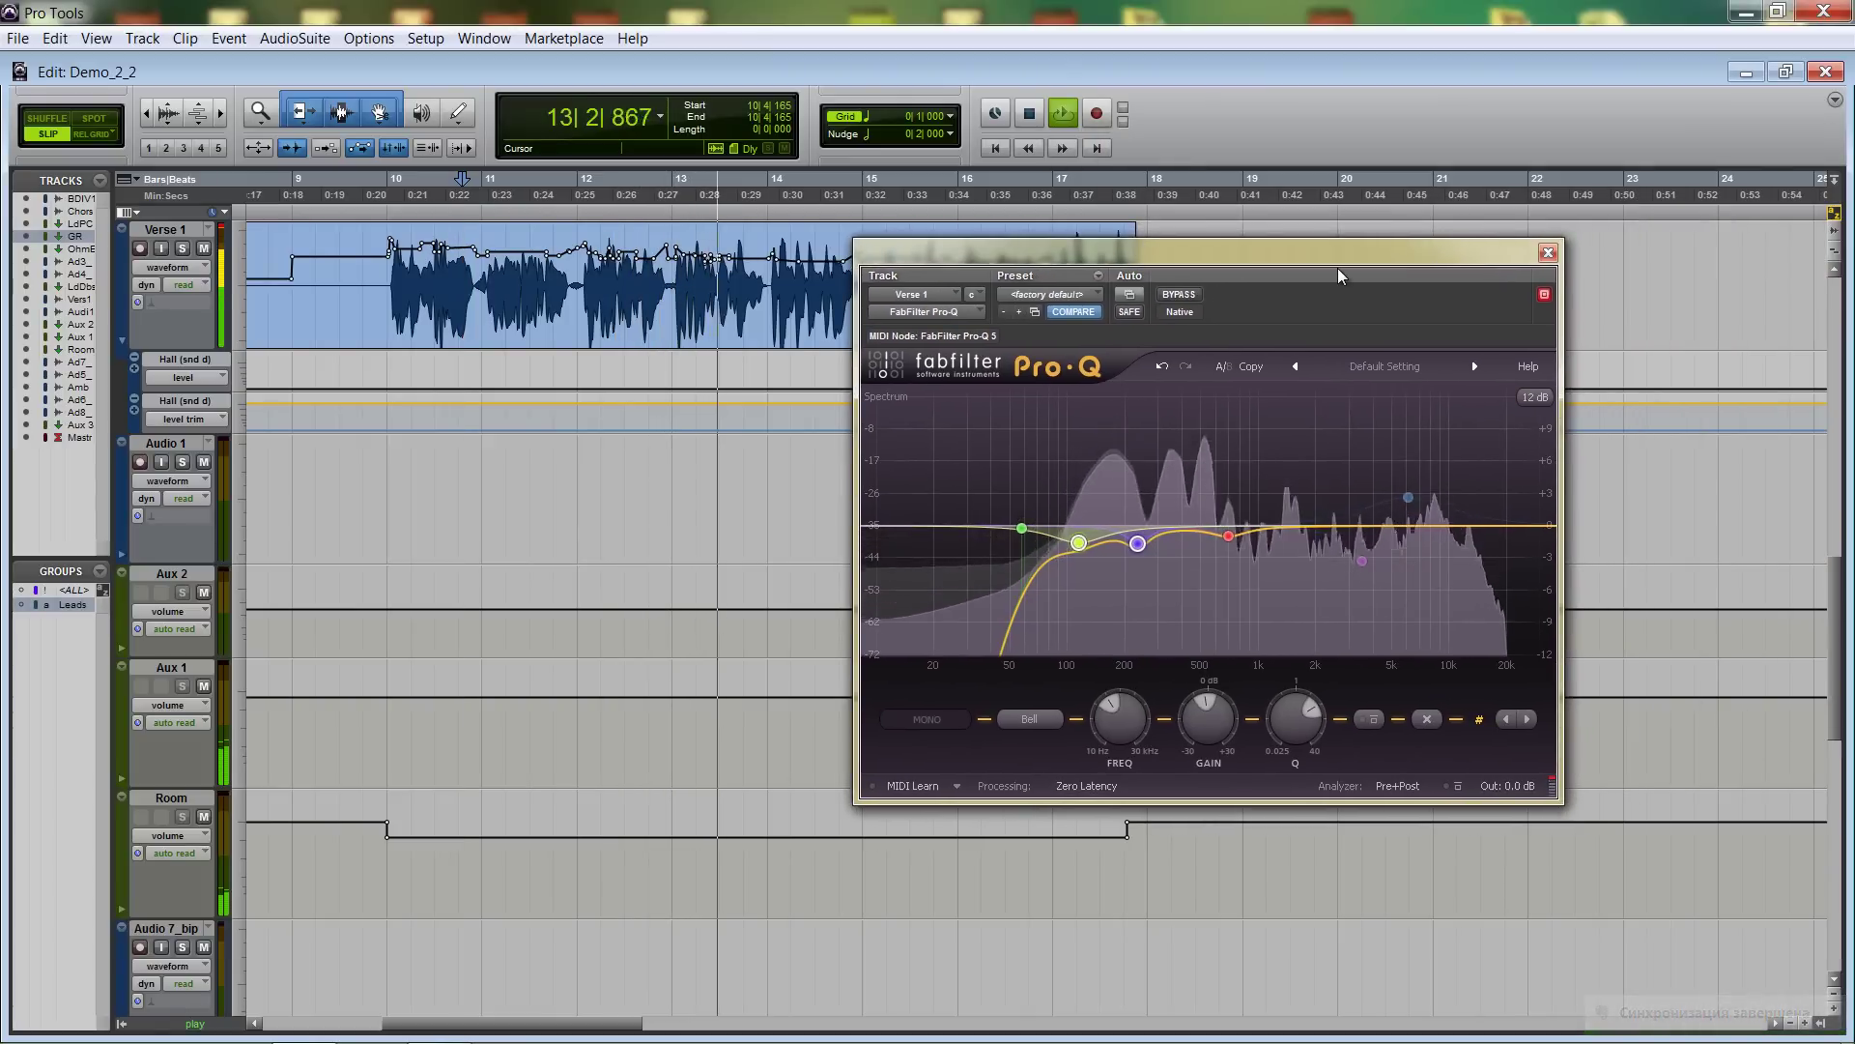
drag(1296, 443, 1505, 638)
key(space)
key(space)
click(1373, 719)
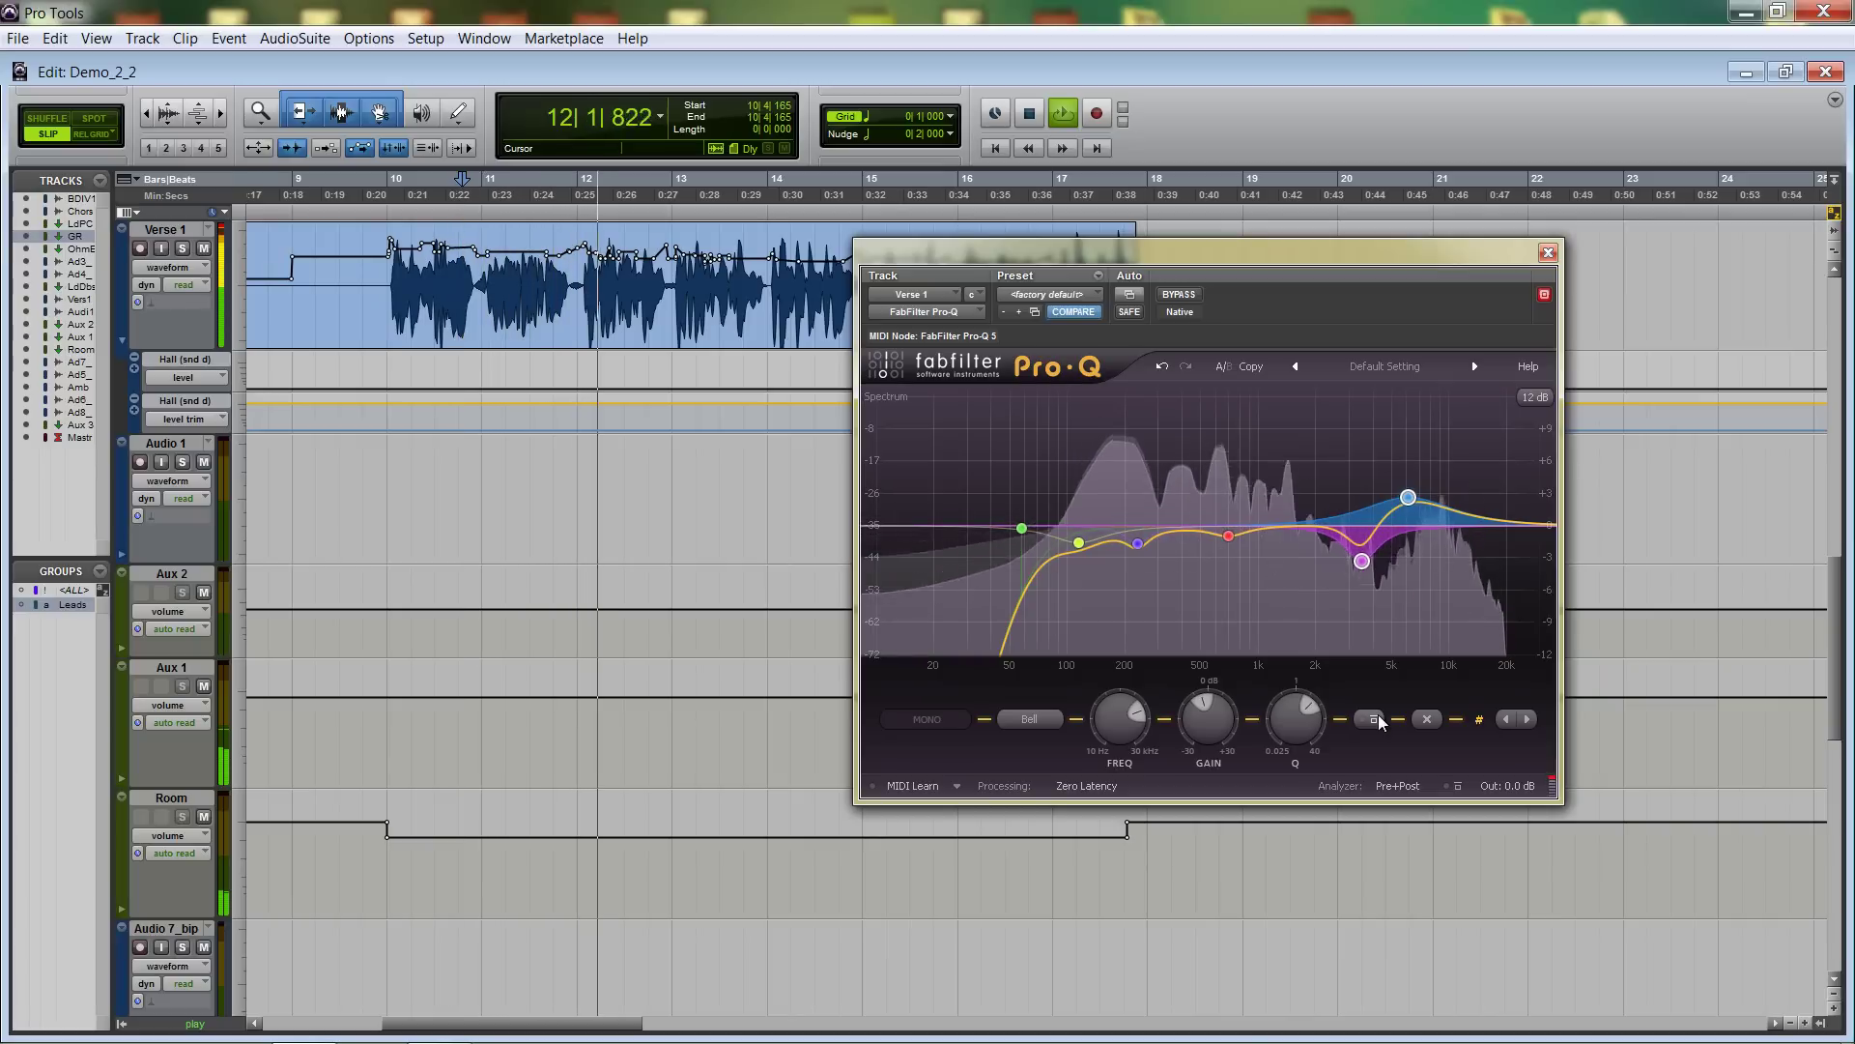
click(1374, 720)
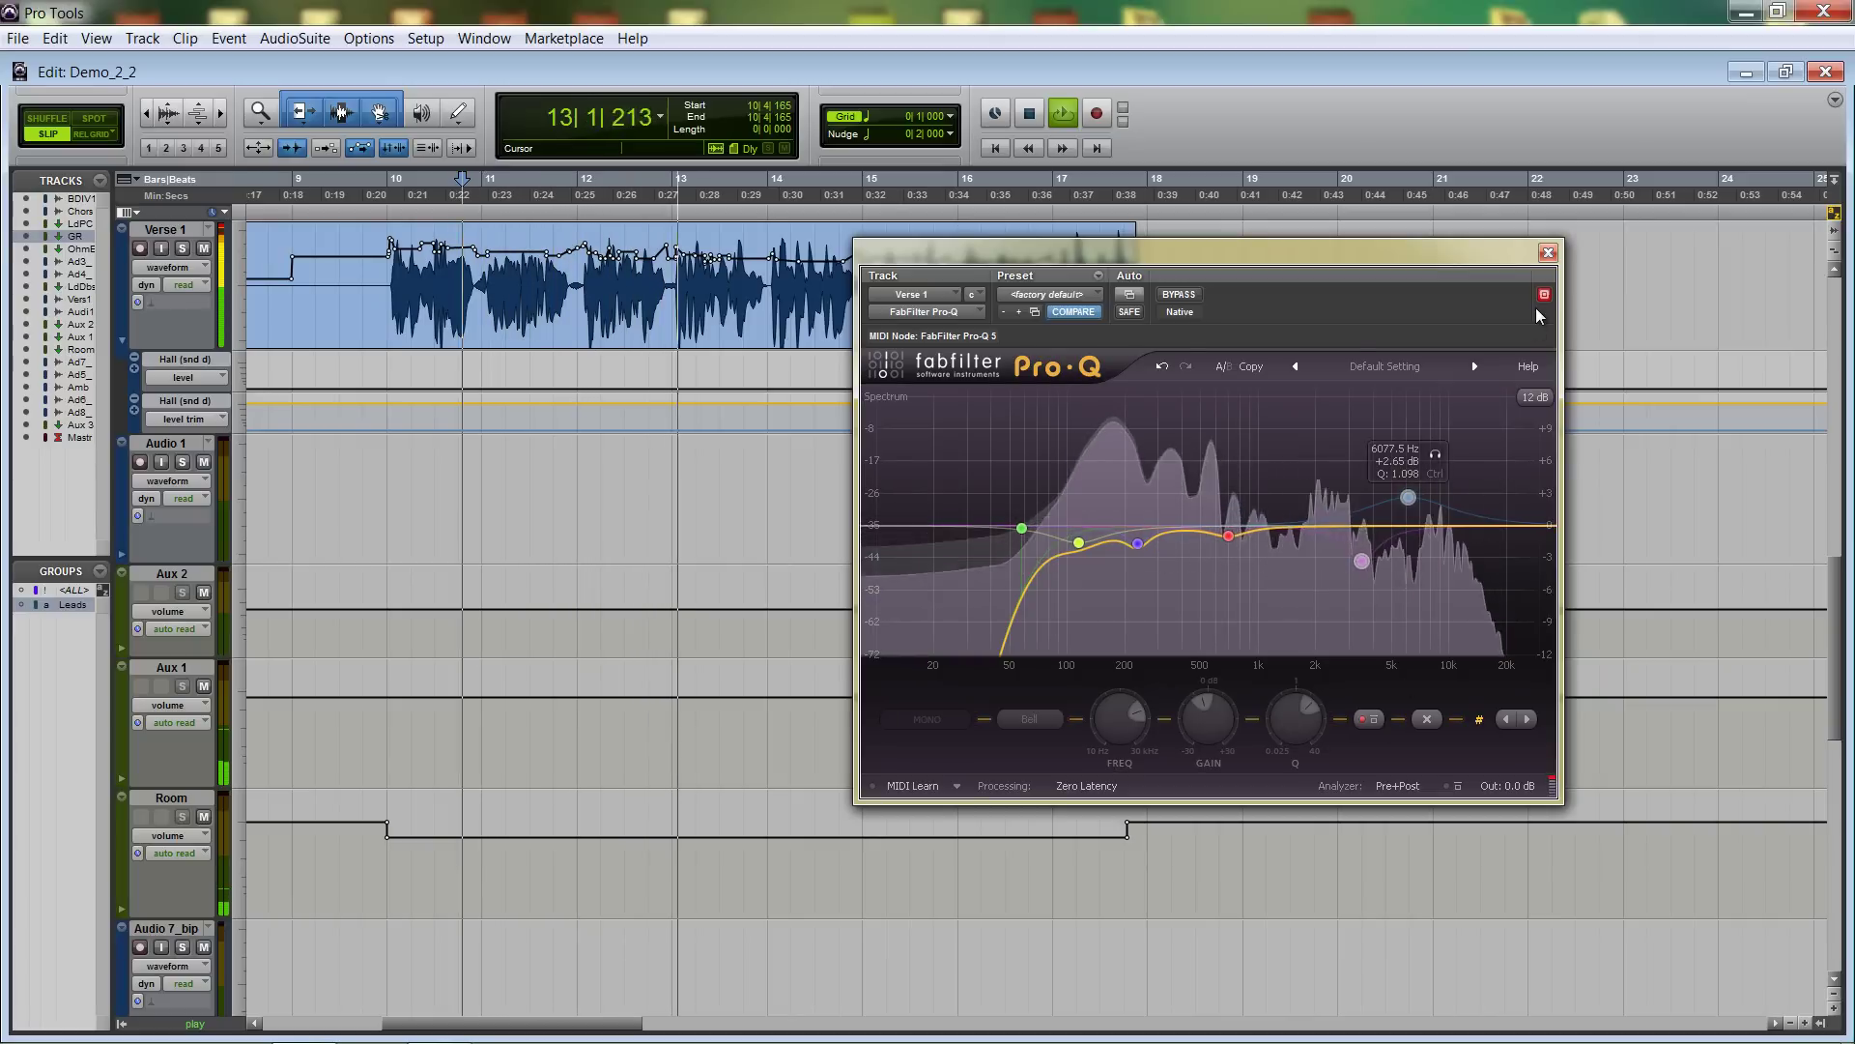
Close the Pro-Q and review the VC 2A insert and the Hall and Ohm Boyz sends on Verse 1 in the mixer.
click(1548, 252)
key(ctrl+equal)
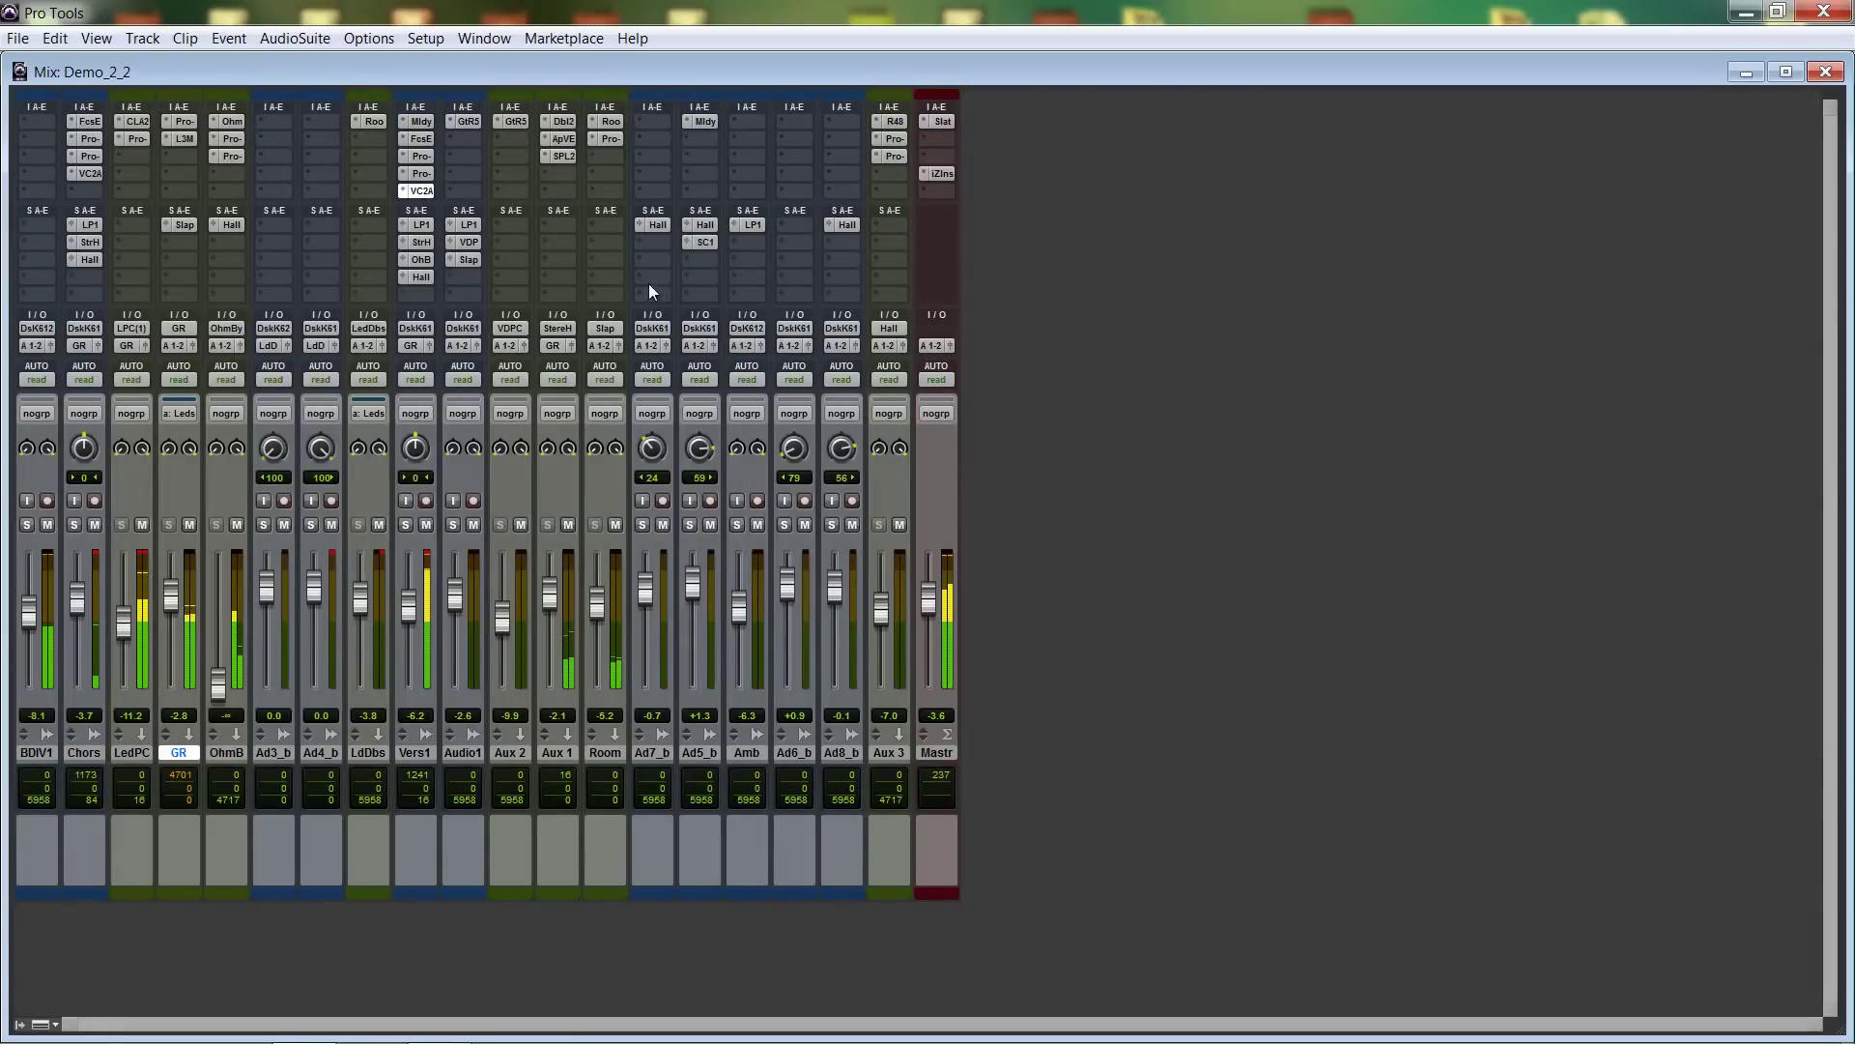
click(413, 226)
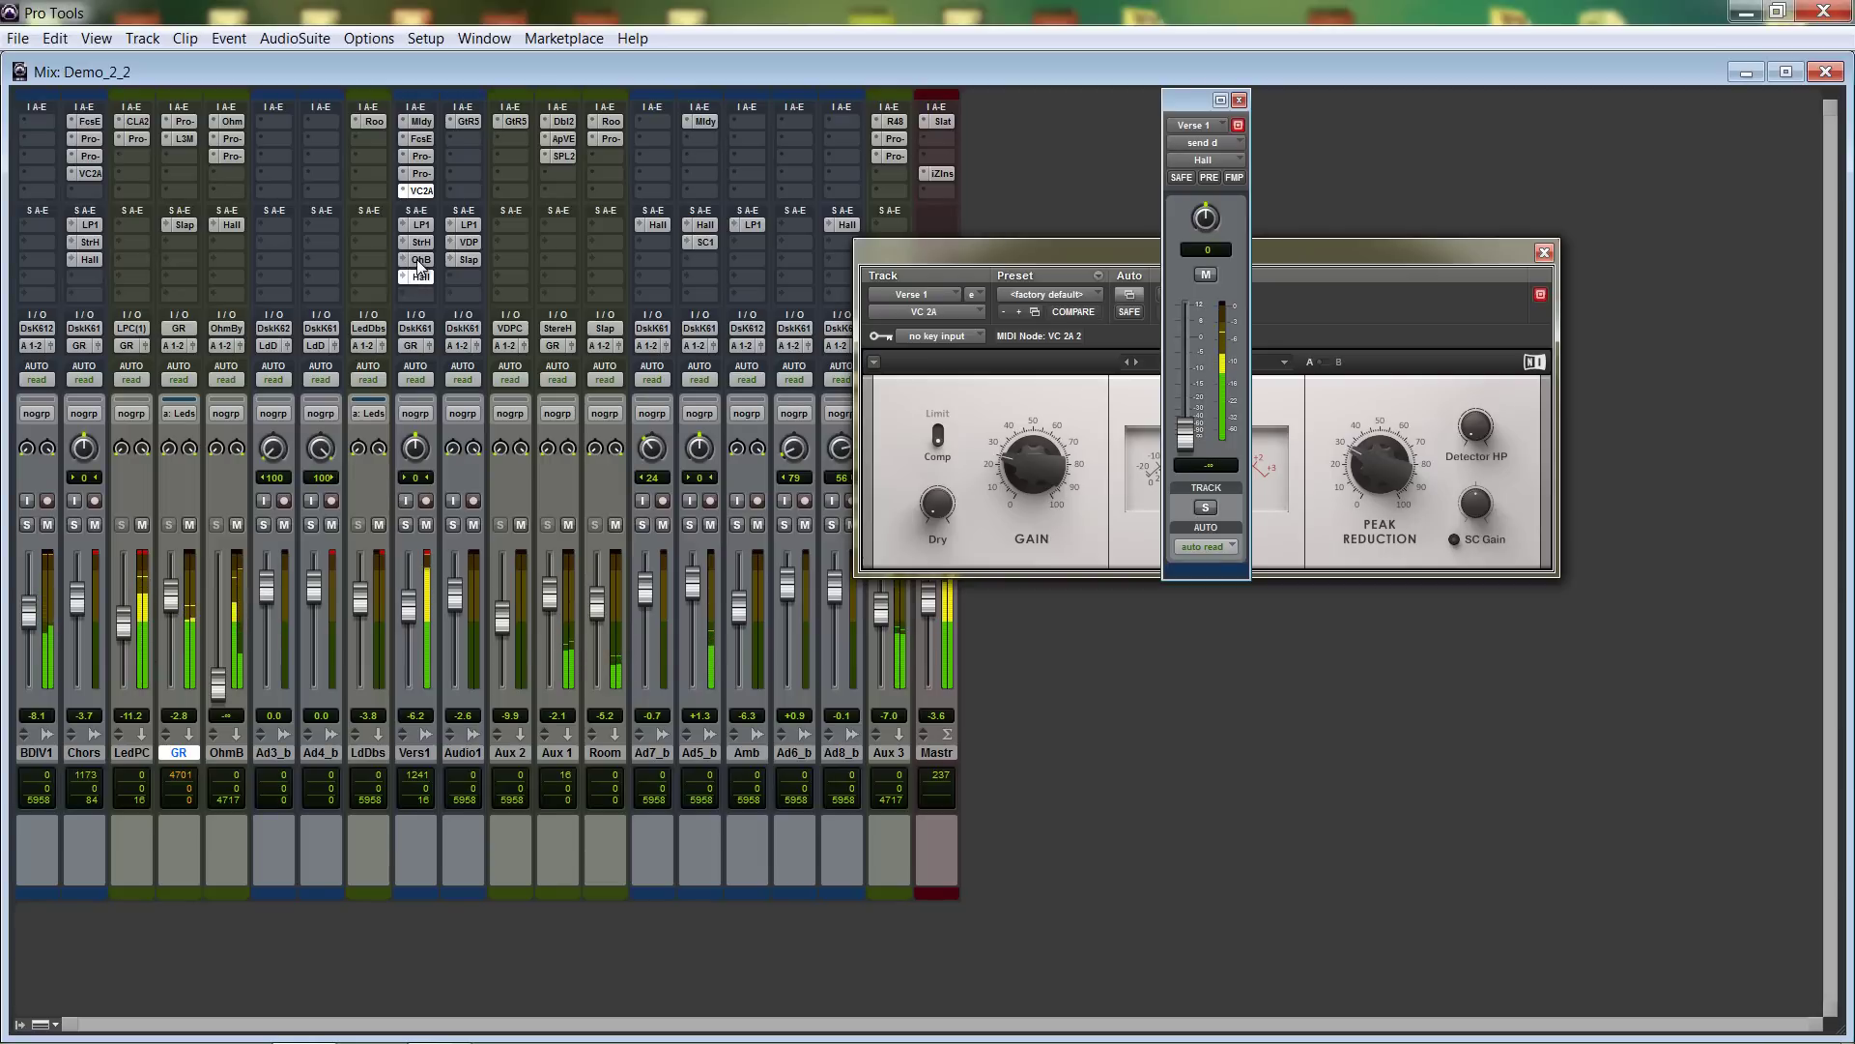
click(1826, 72)
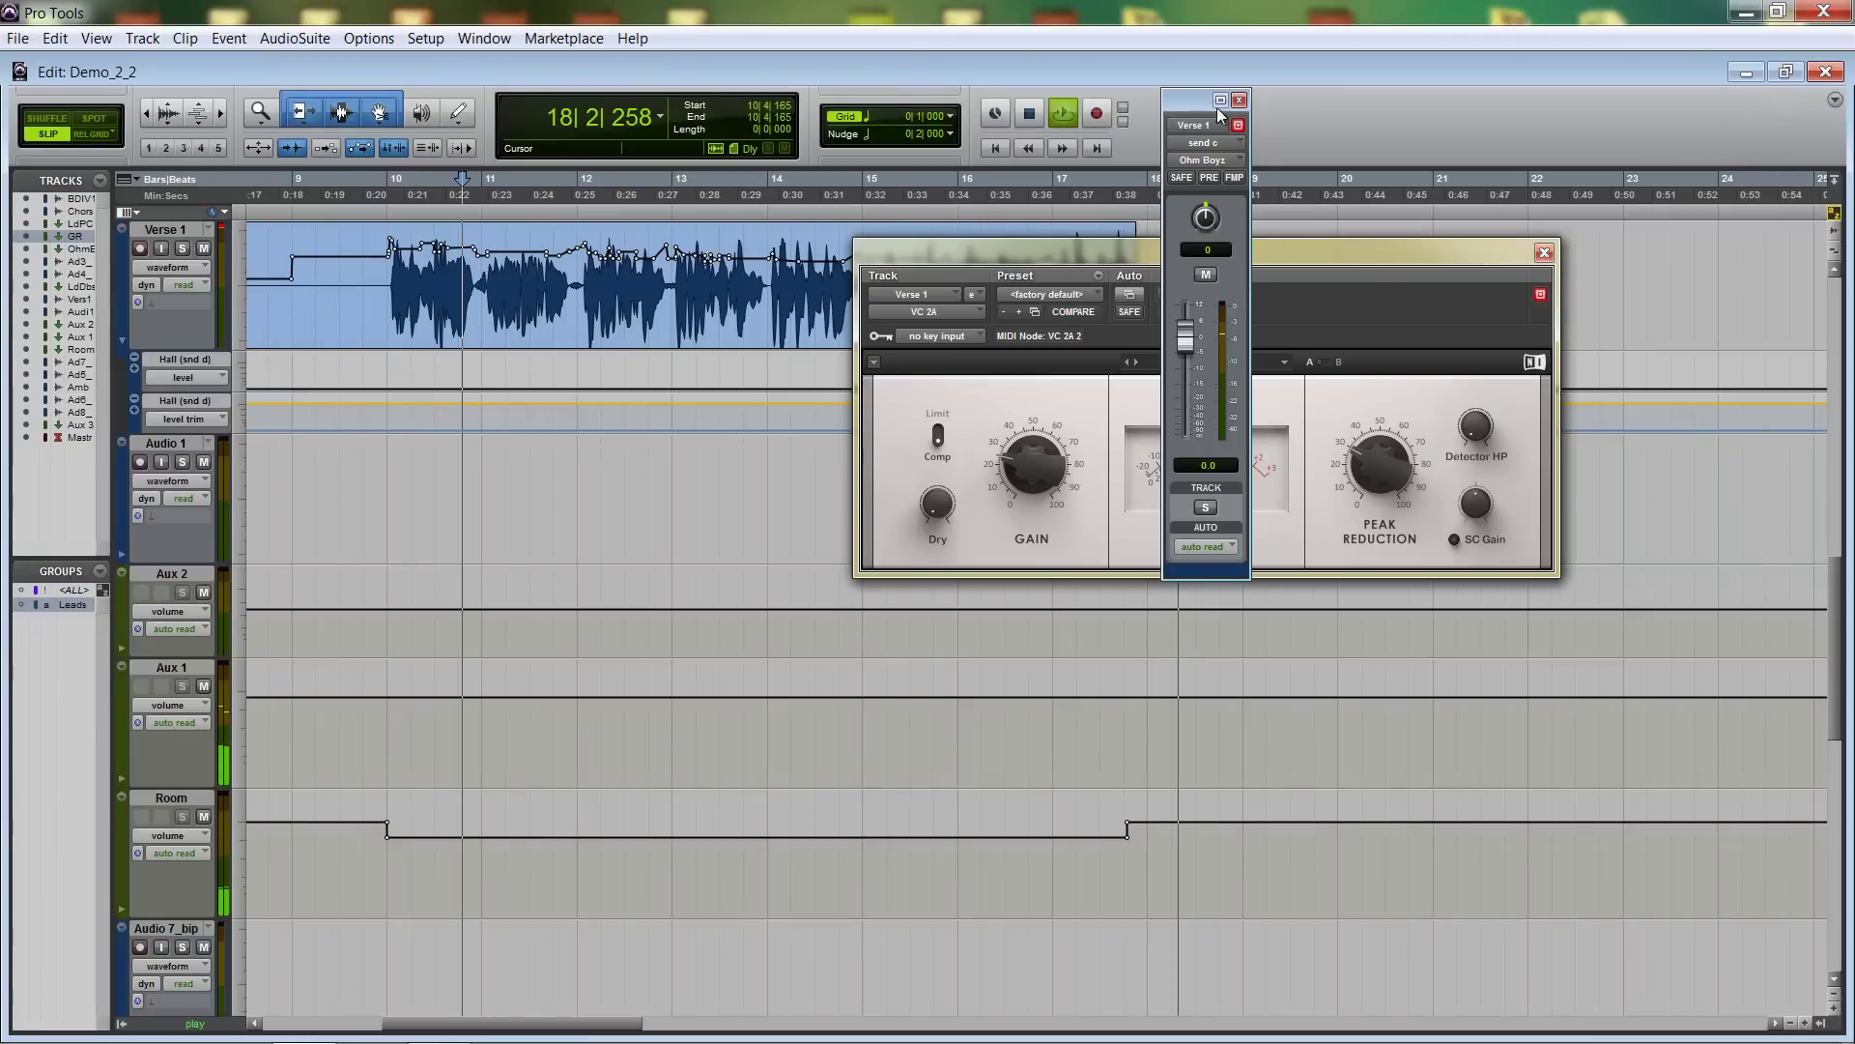
click(1544, 254)
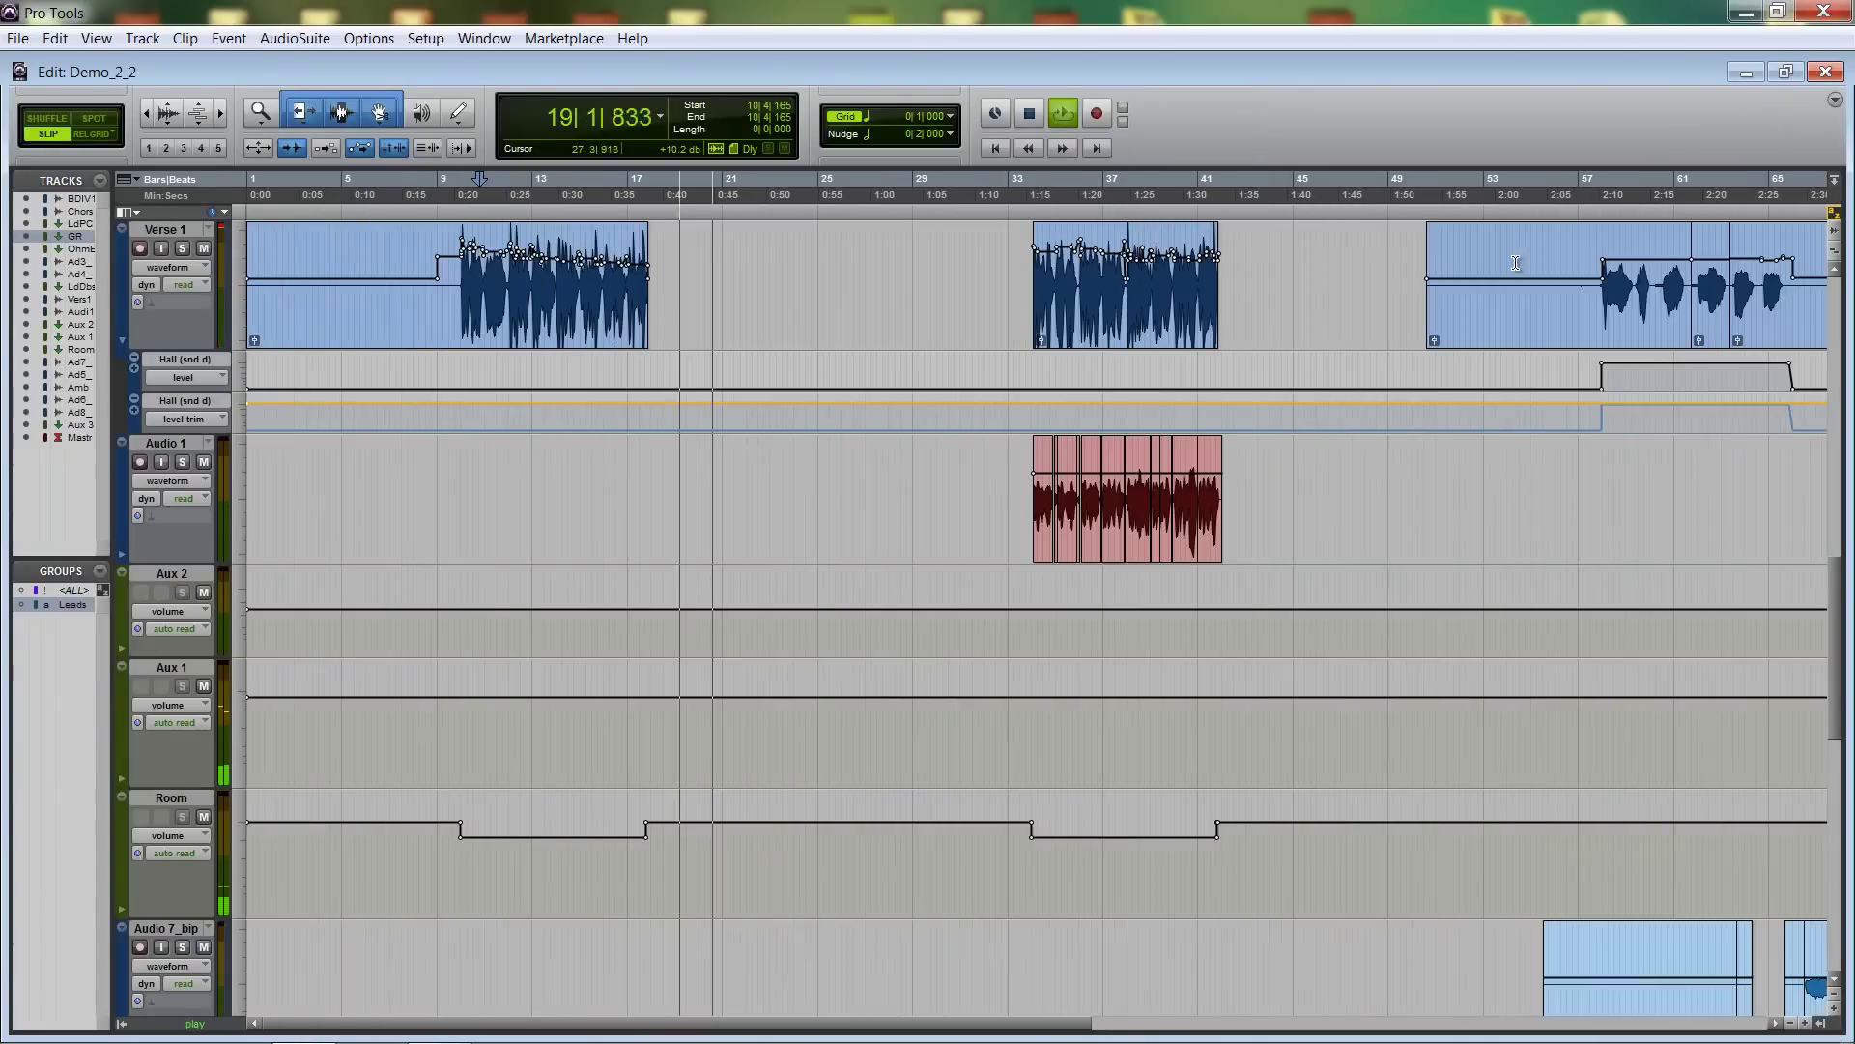
Play from the start of bar 58 and review the Verse 1 phrase with its Hall send level automation.
scroll(1482, 274, up, 10)
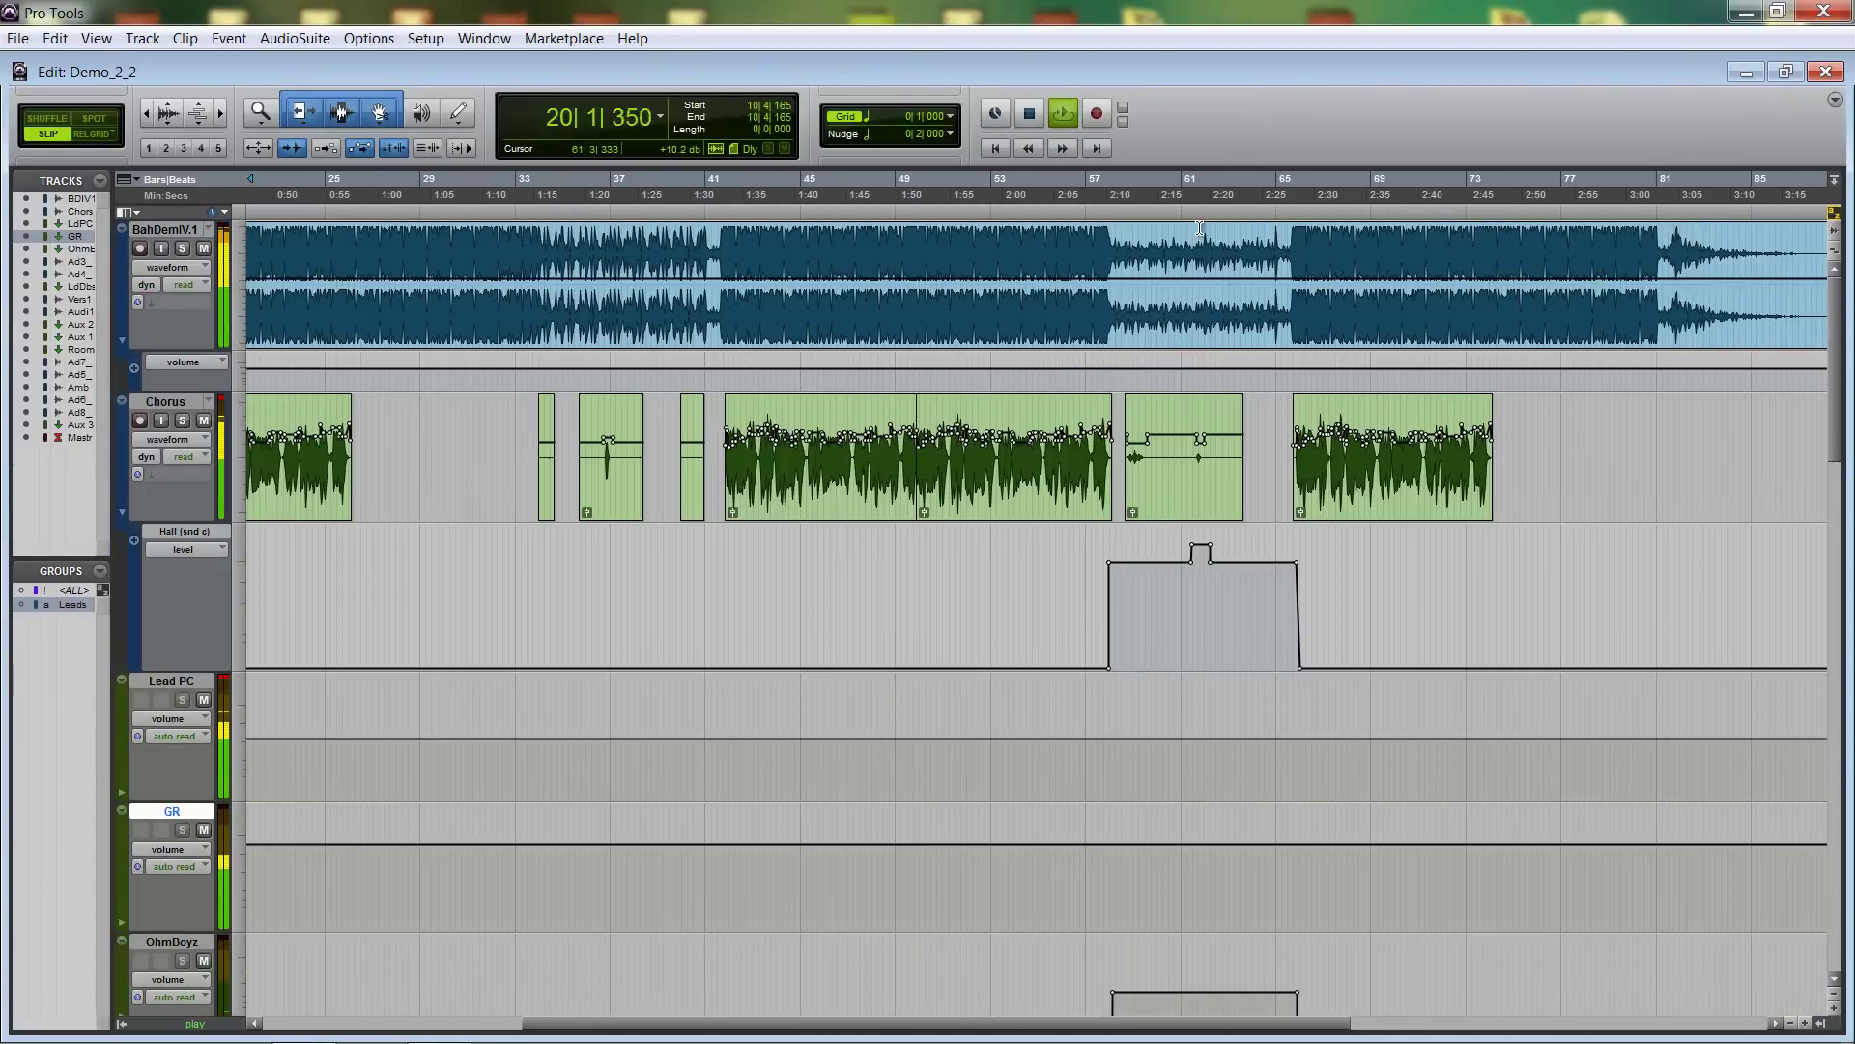
click(1119, 181)
scroll(1304, 339, up, 5)
scroll(1303, 329, down, 10)
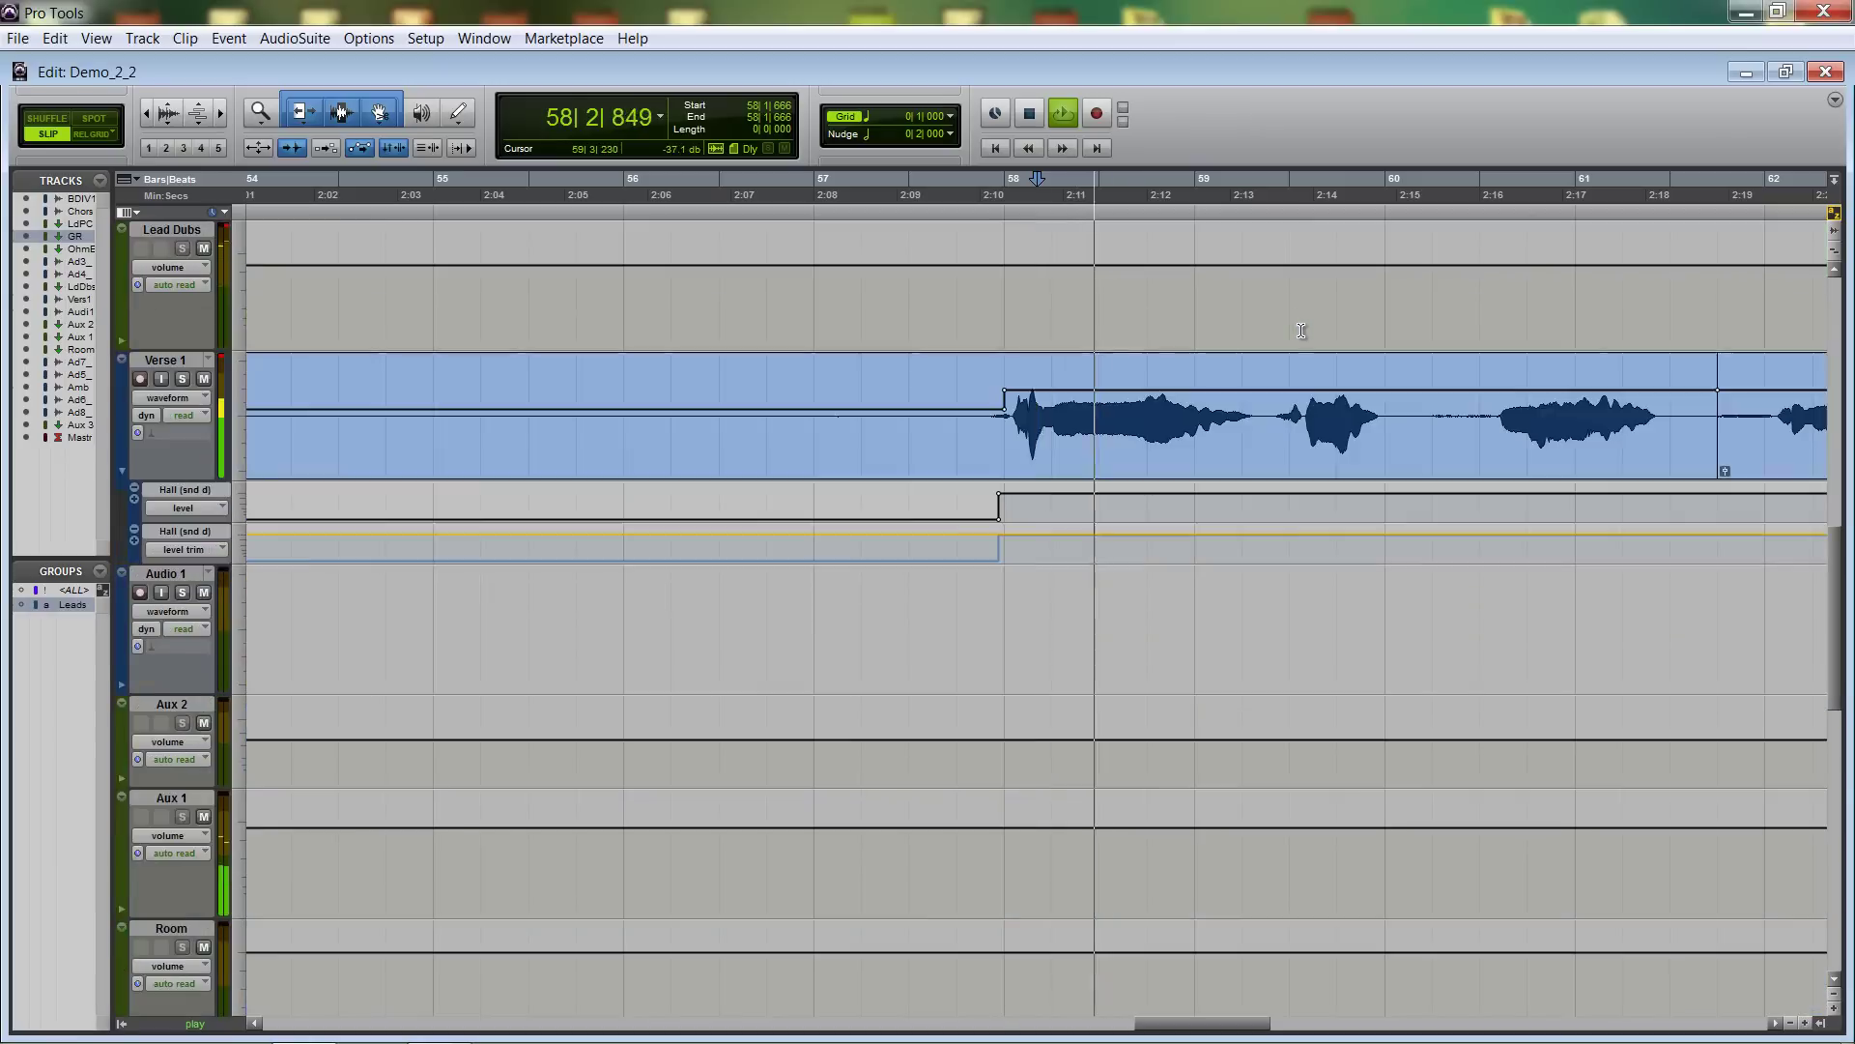
scroll(1303, 329, down, 3)
scroll(1302, 329, up, 10)
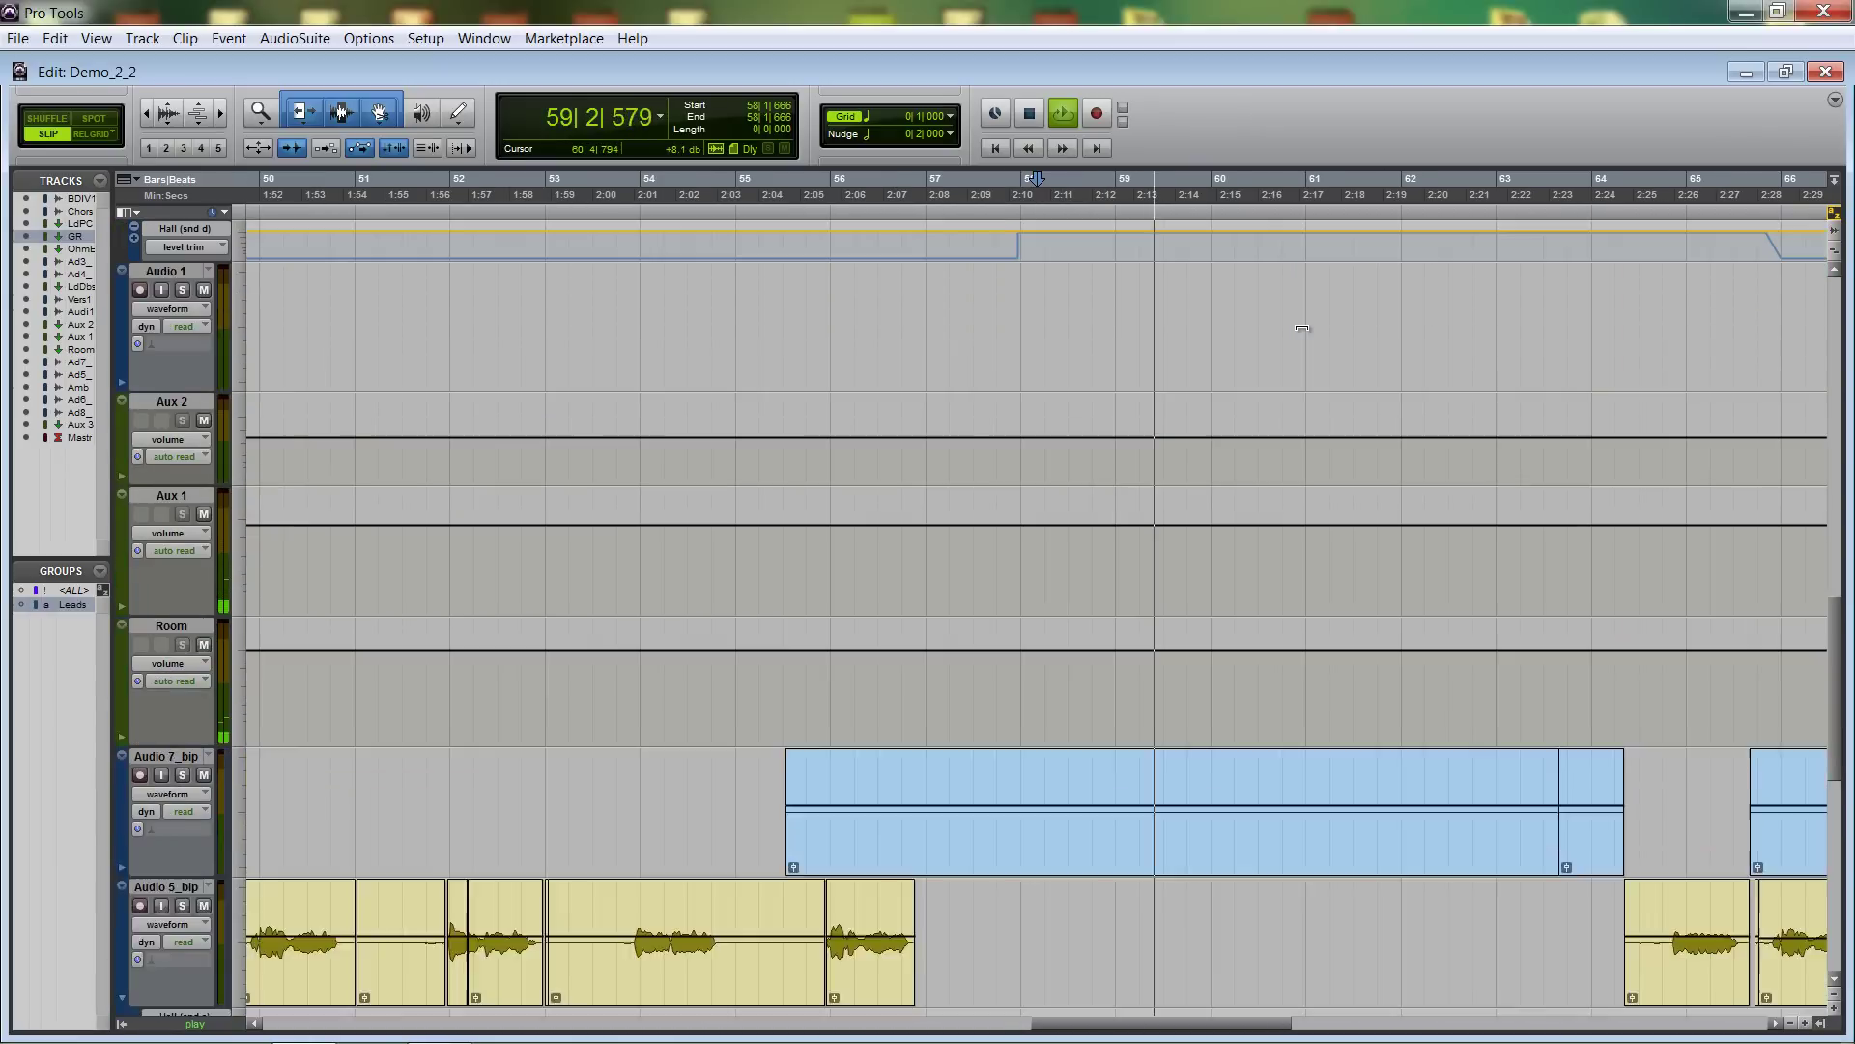
Solo Verse 1 in the mixer and open the Ohmboyz delay plug-in on the OhmBoyz track.
key(ctrl+equal)
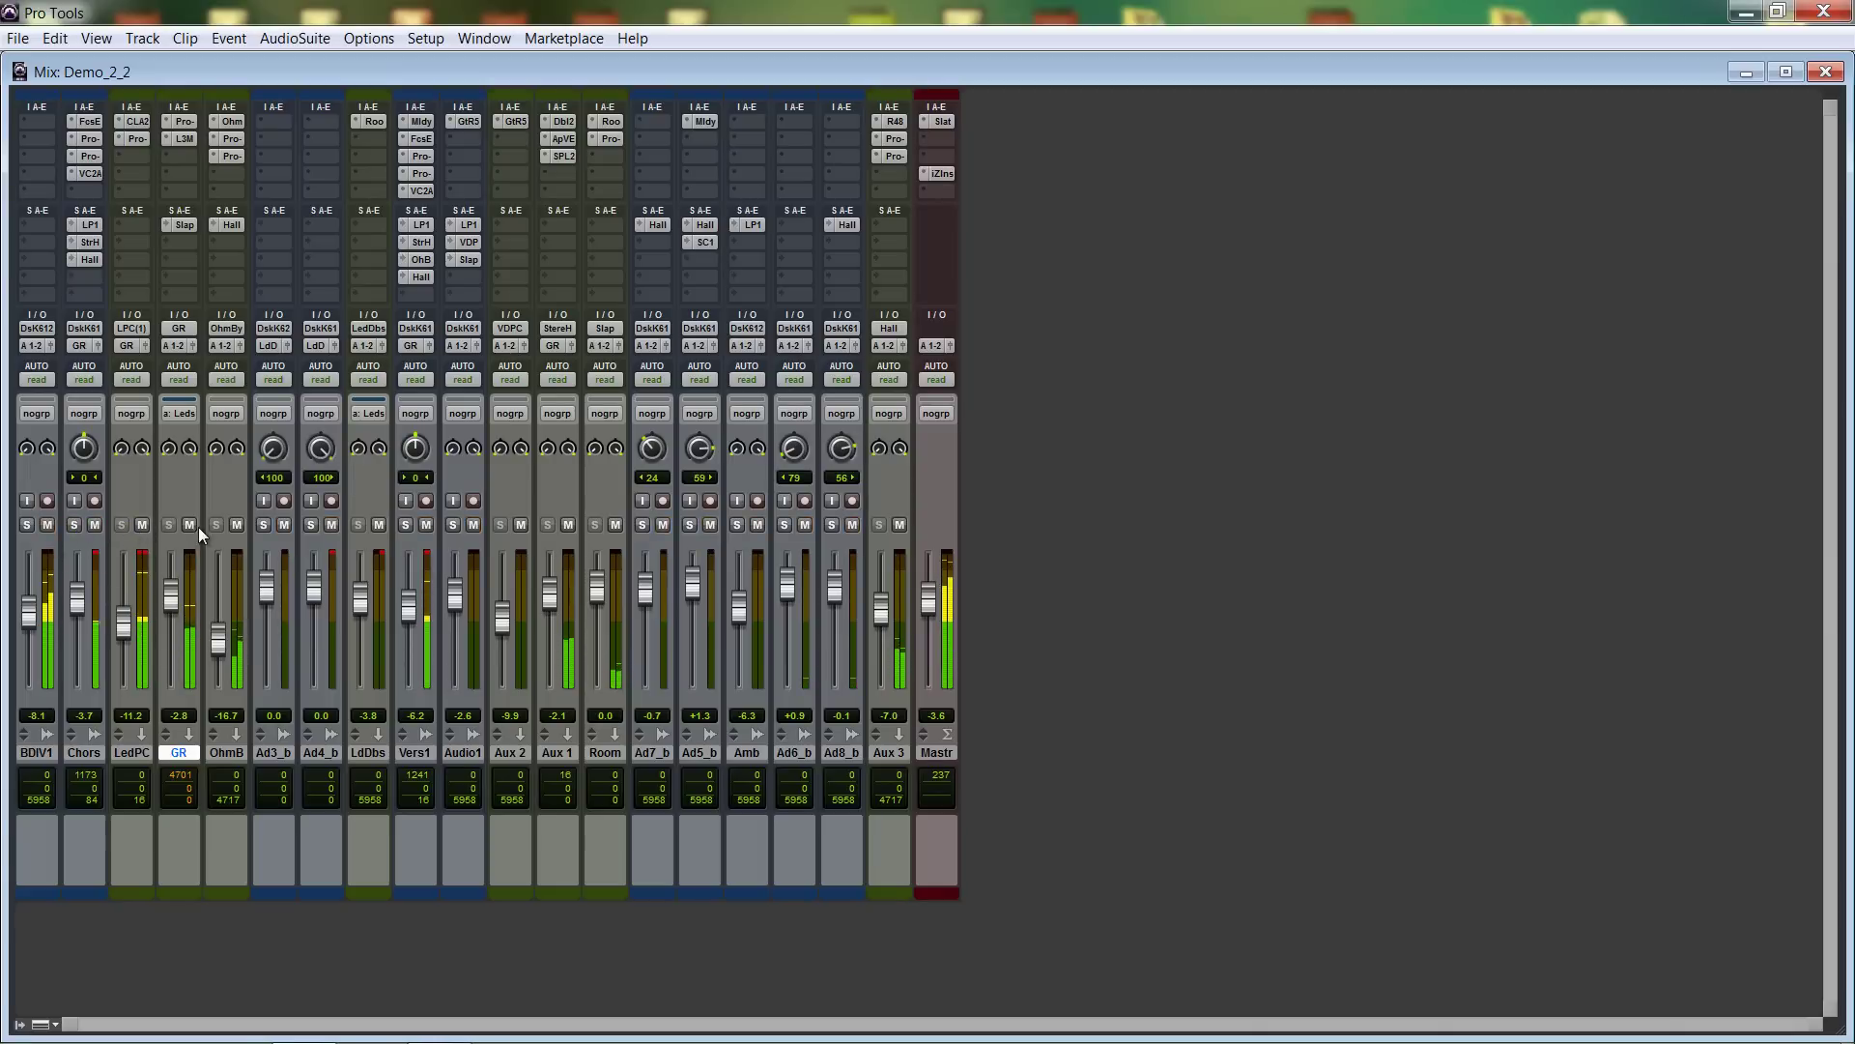
click(405, 524)
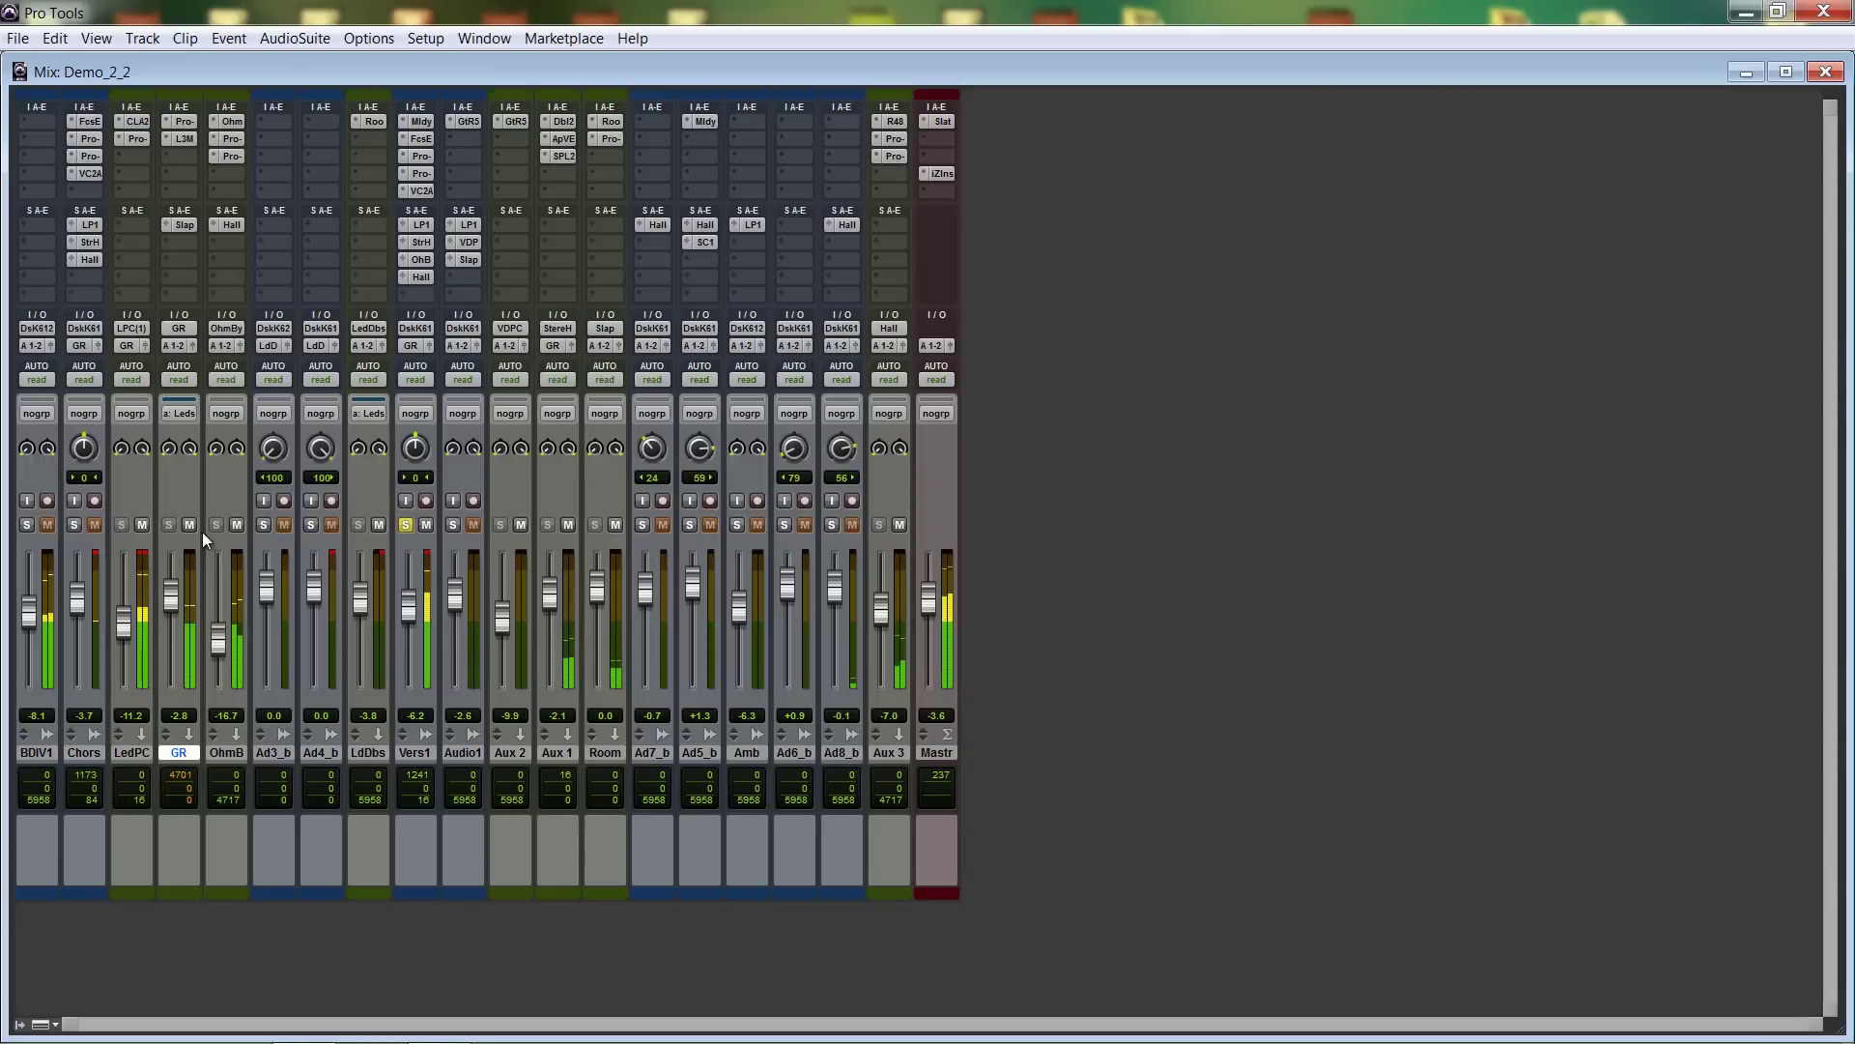
click(232, 121)
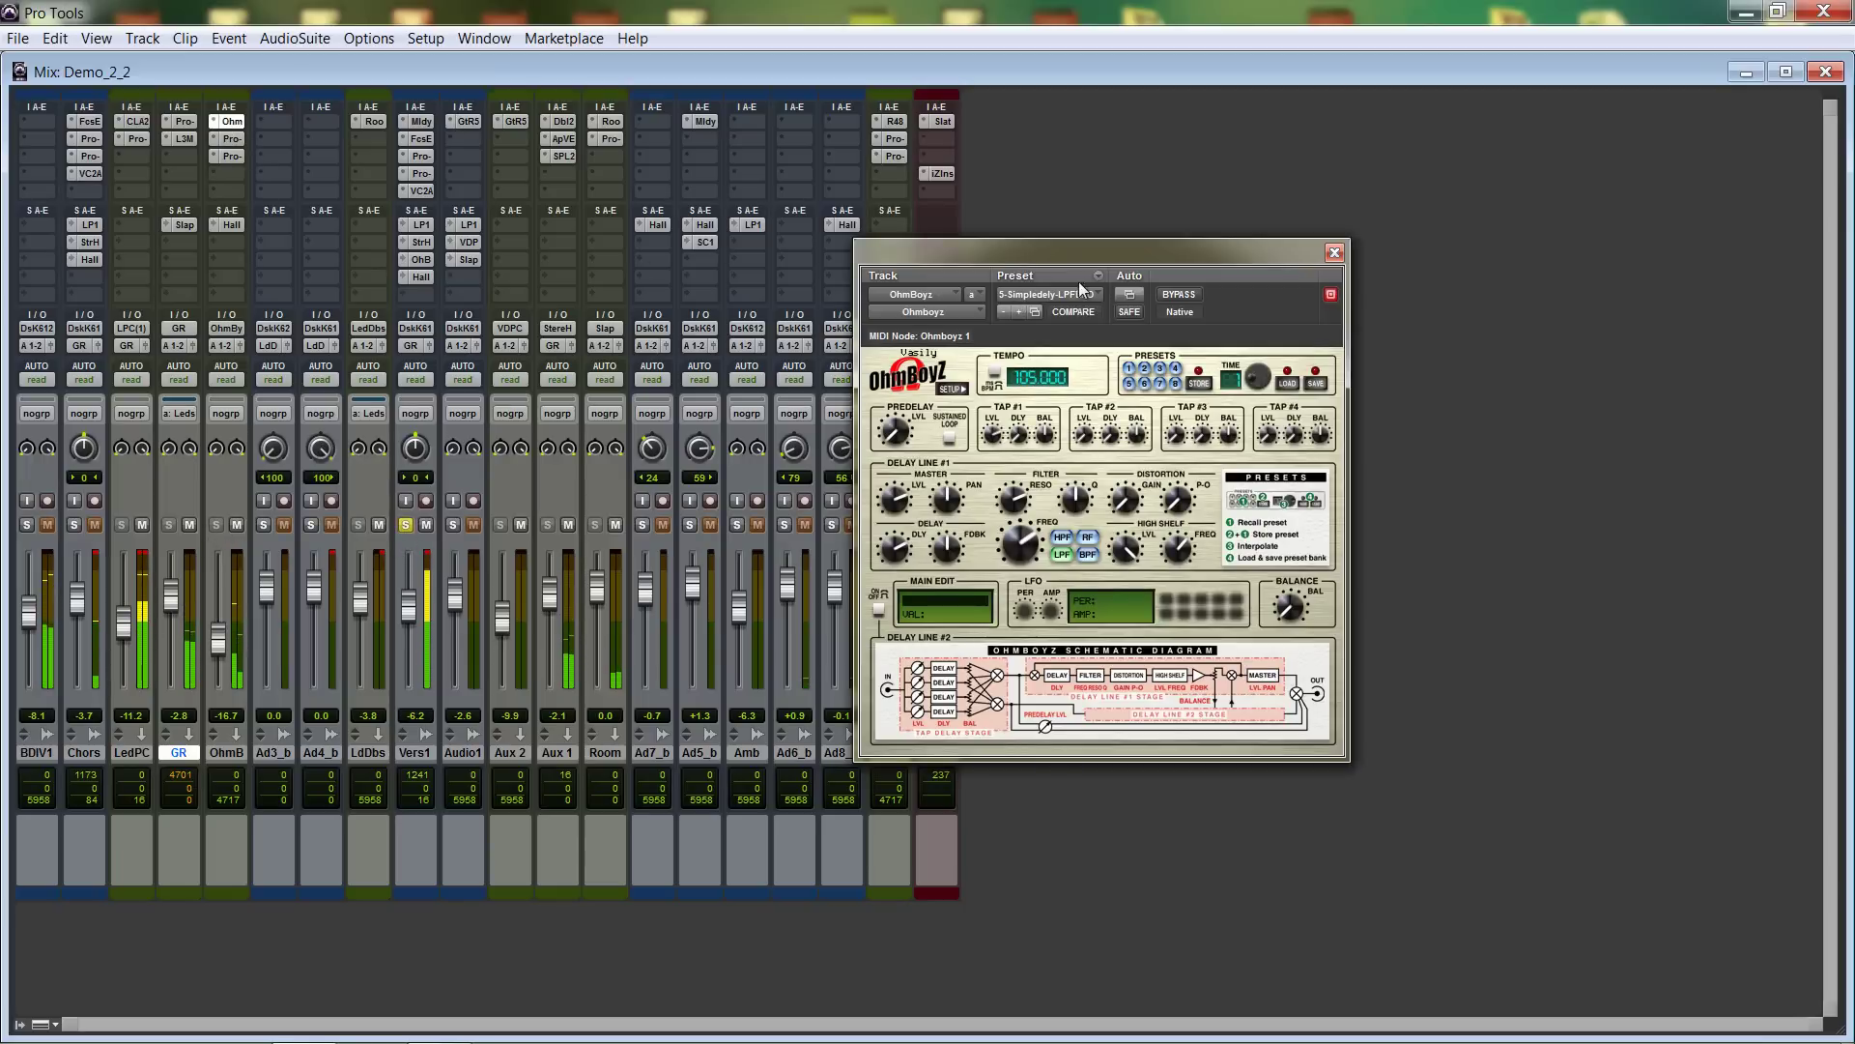
Review the Pro-C and Pro-Q inserts on the OhmBoyz track, and return to the soloed Verse 1 phrase in the Edit window.
click(232, 139)
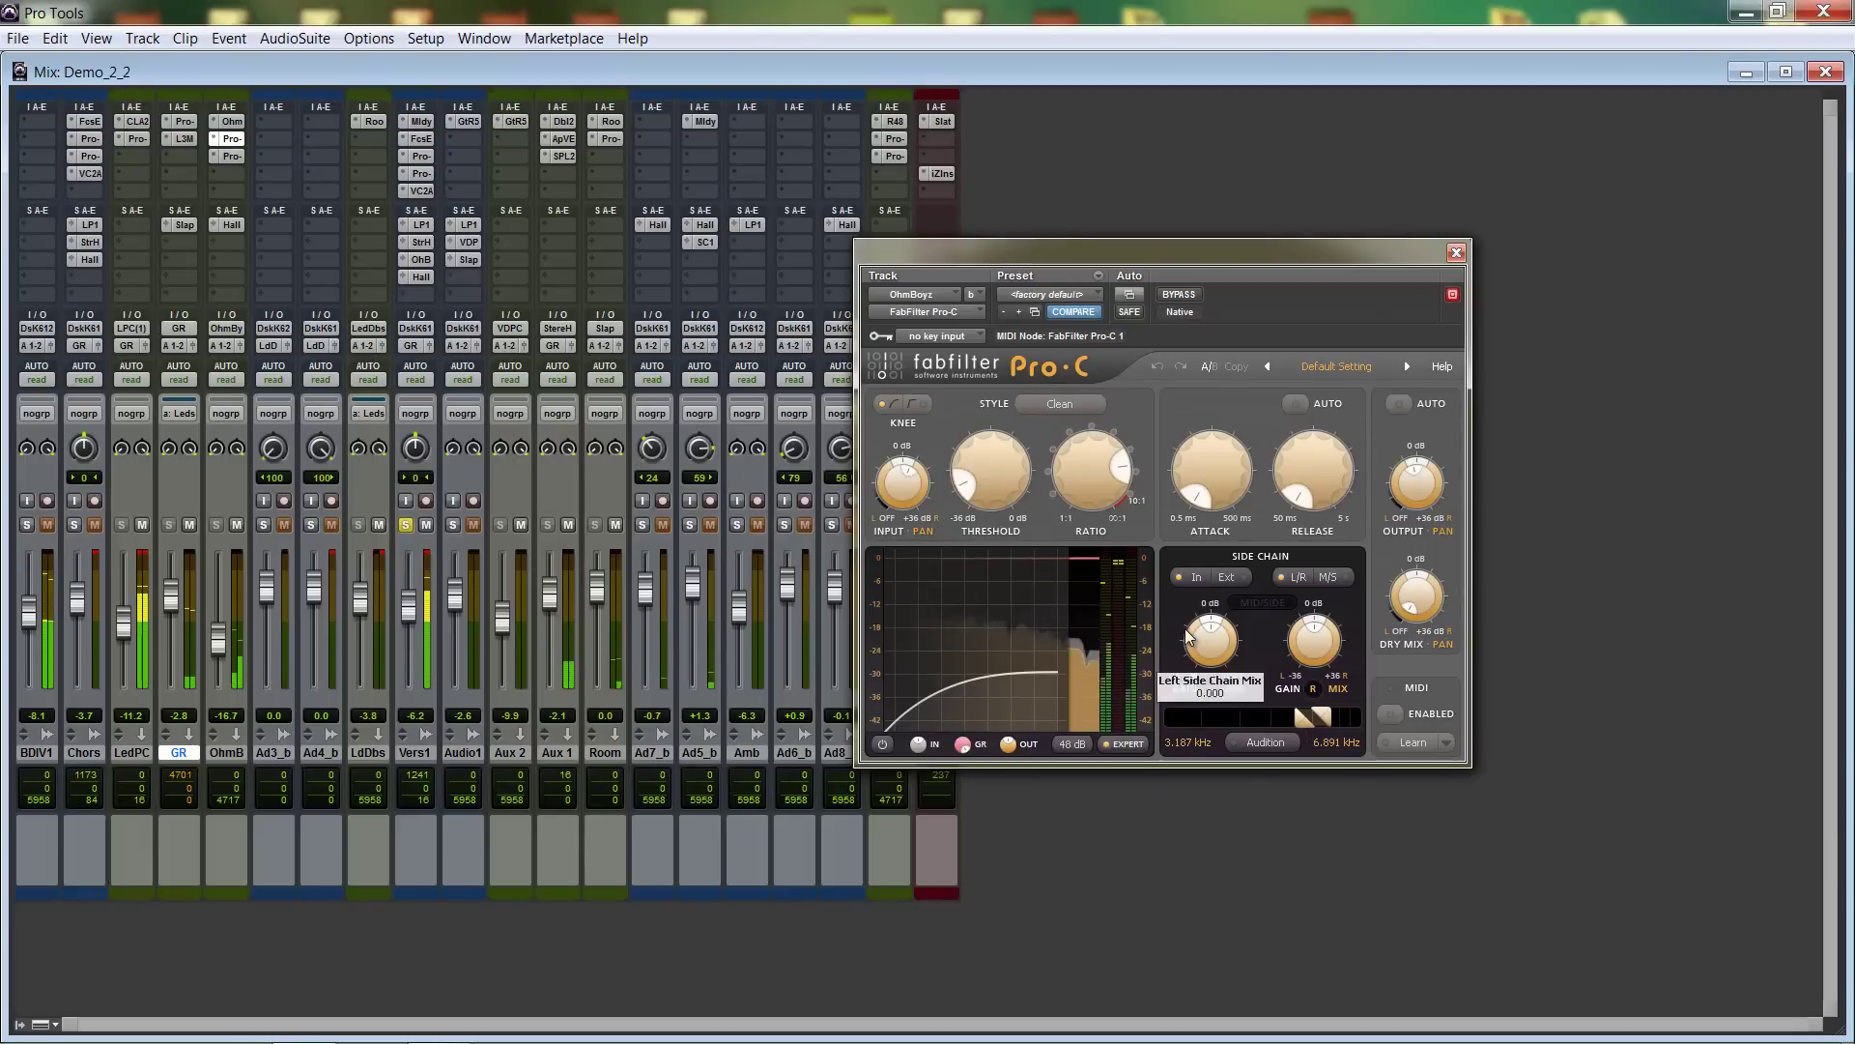
click(229, 157)
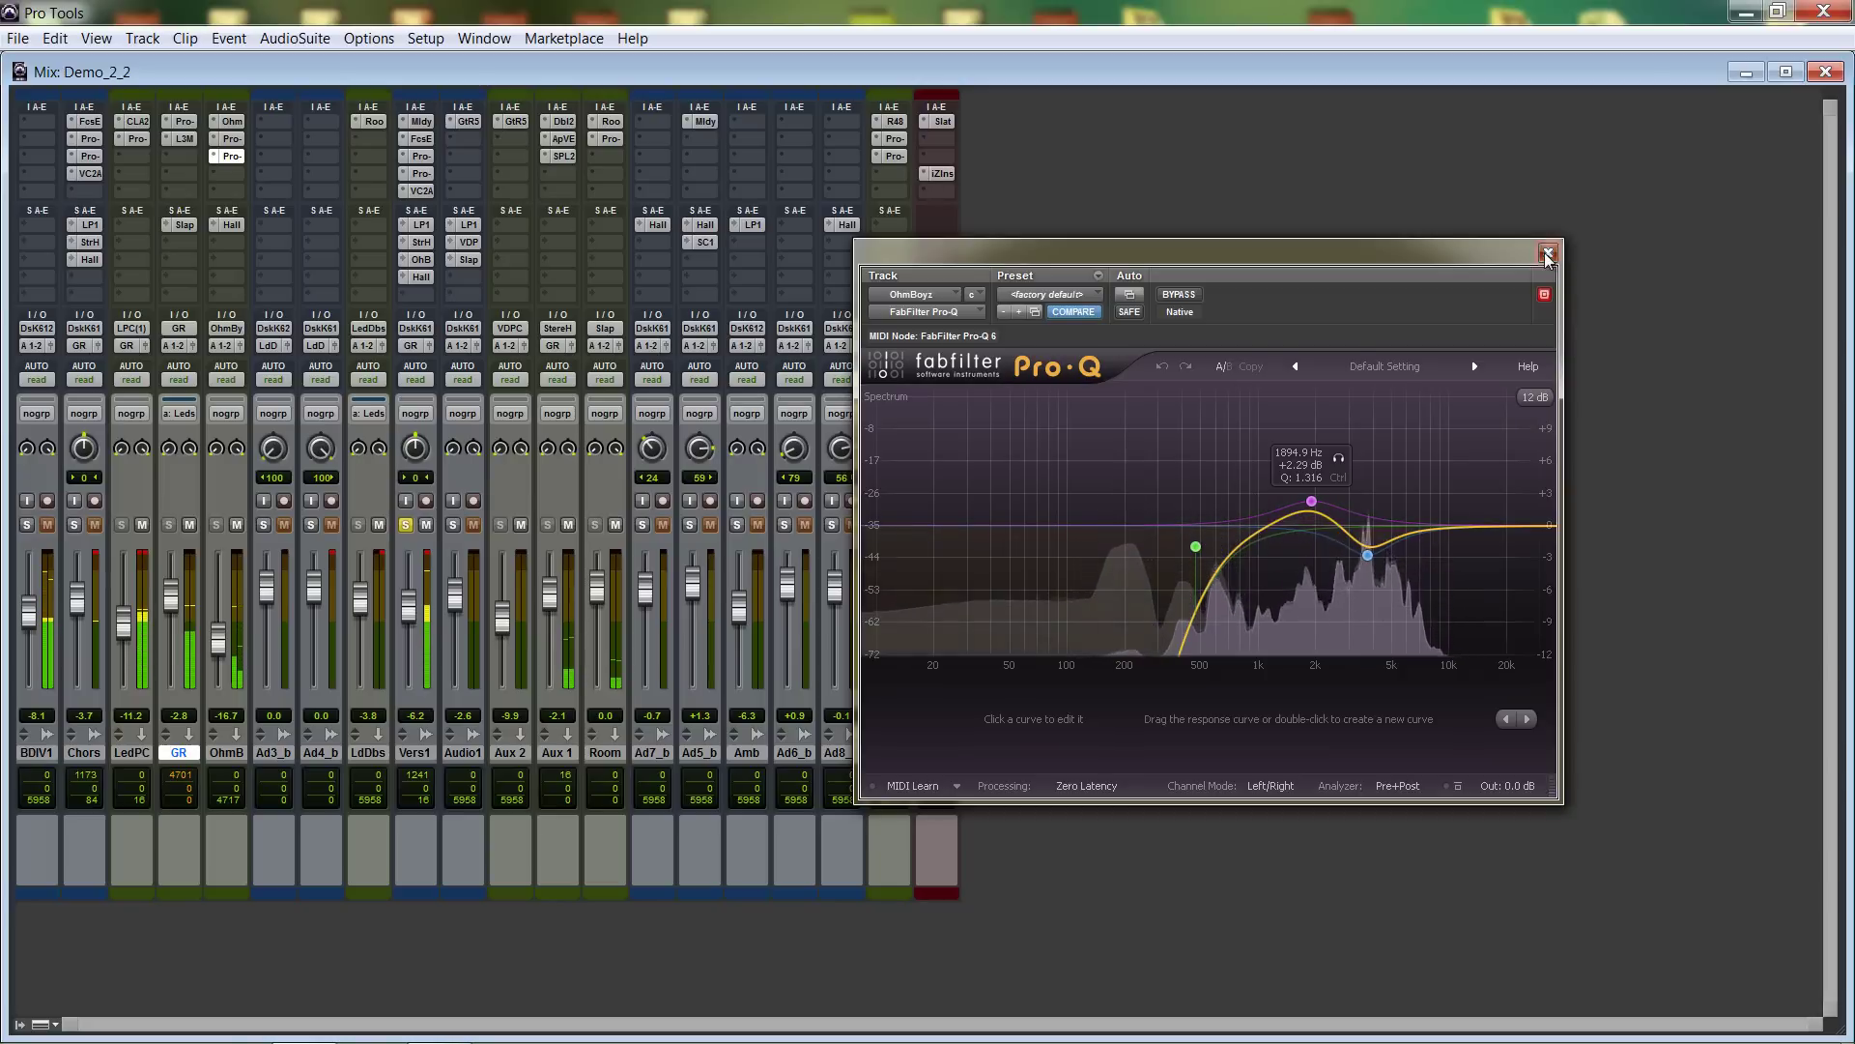
key(ctrl+w)
click(228, 140)
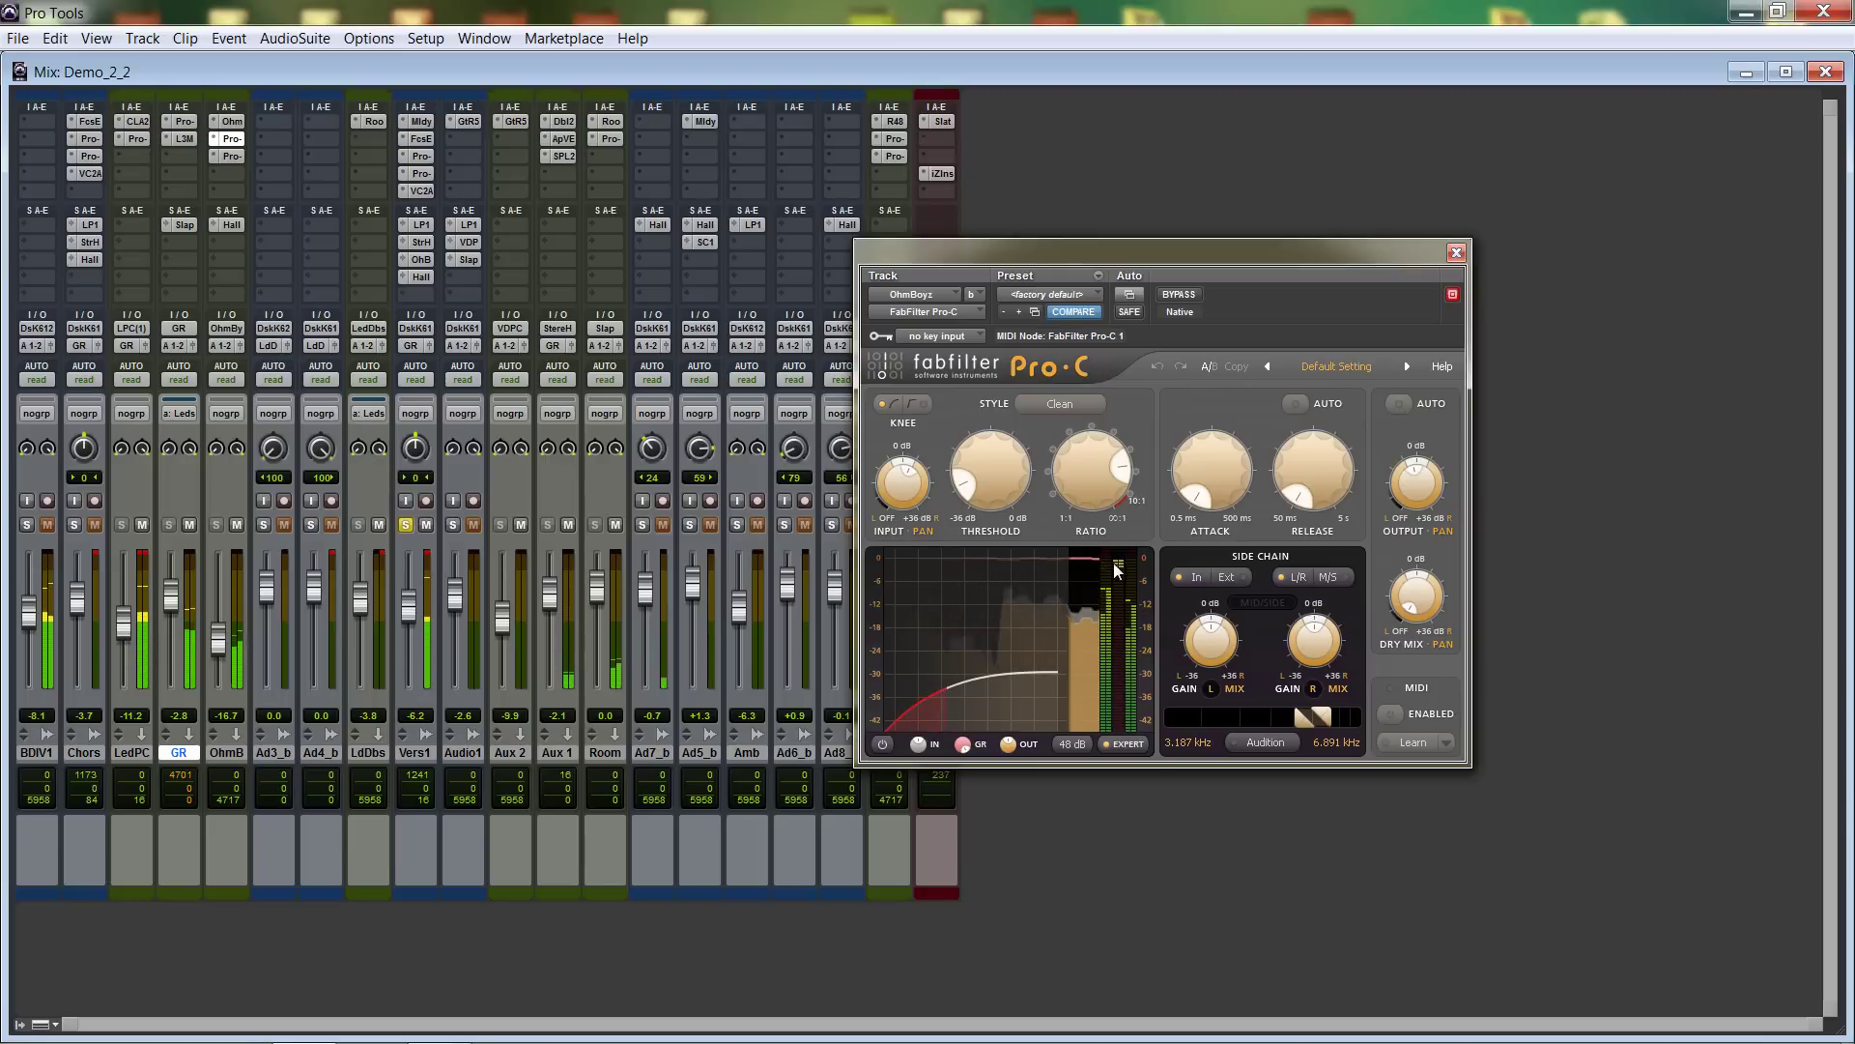
click(1455, 257)
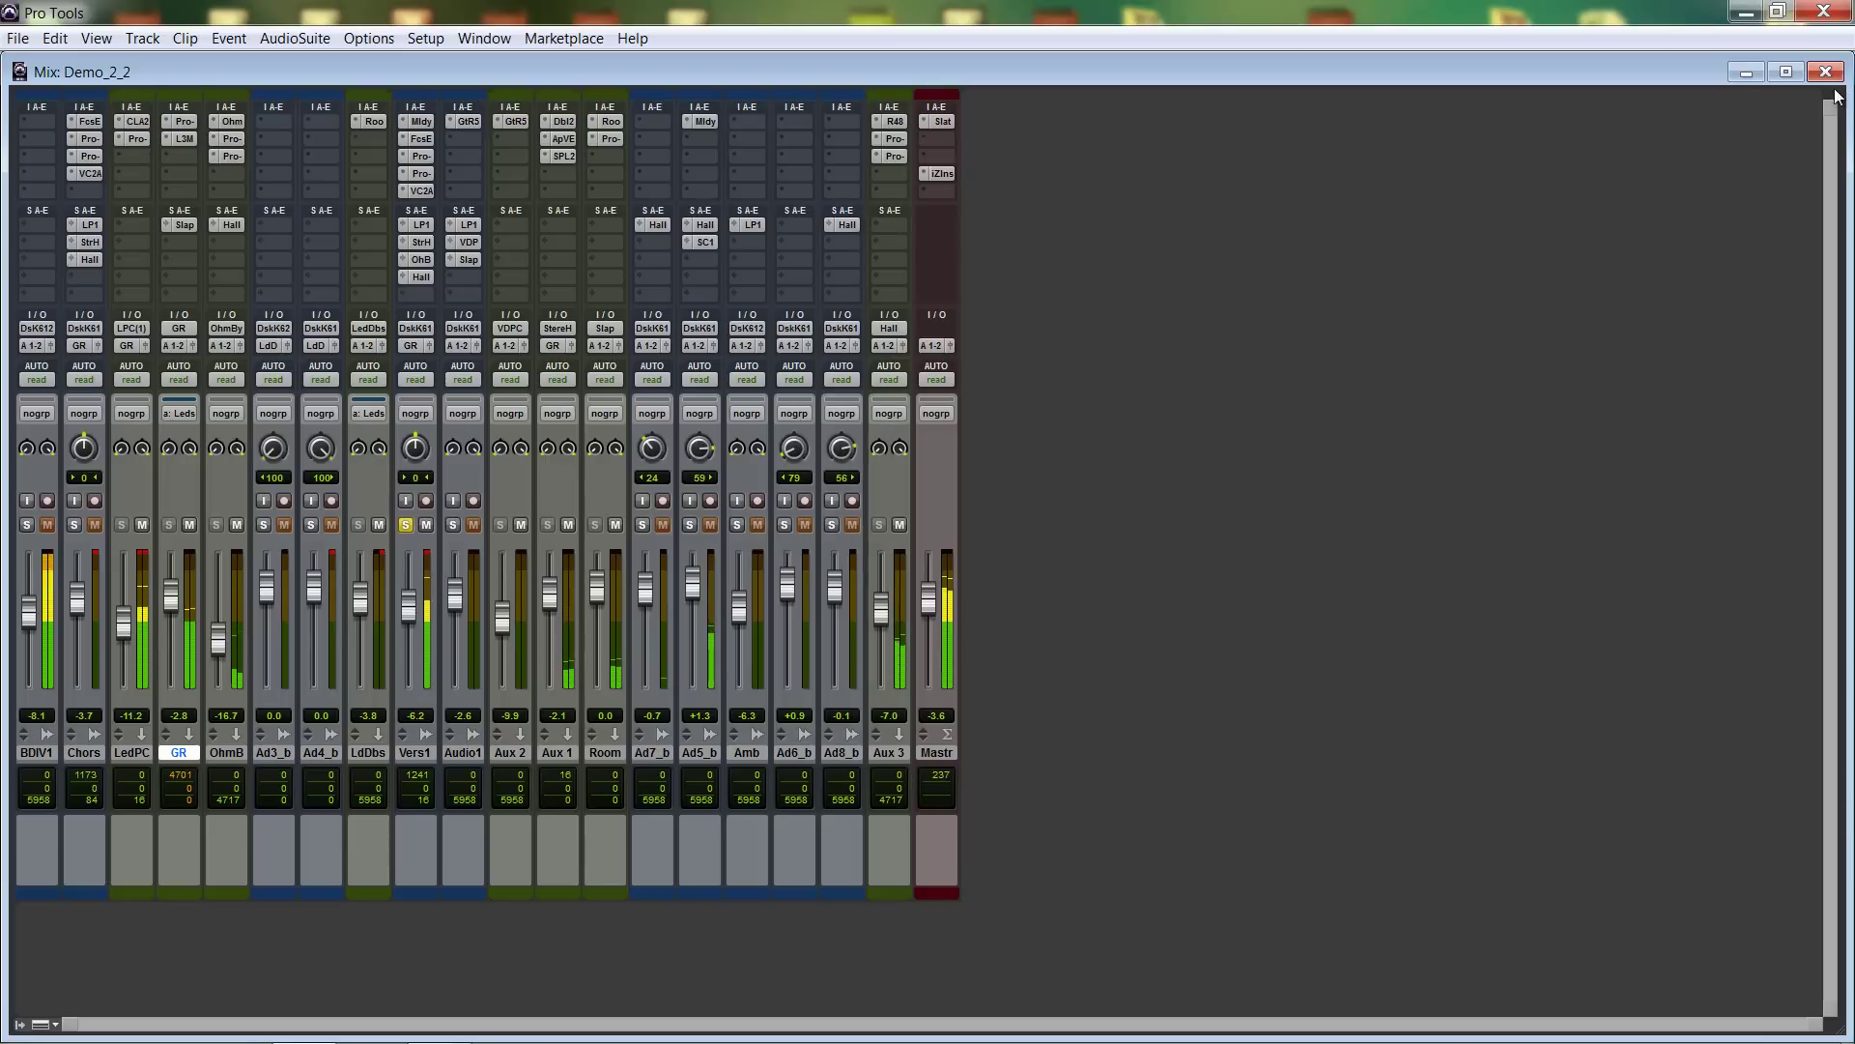
key(ctrl+equal)
key(ctrl+bracketleft)
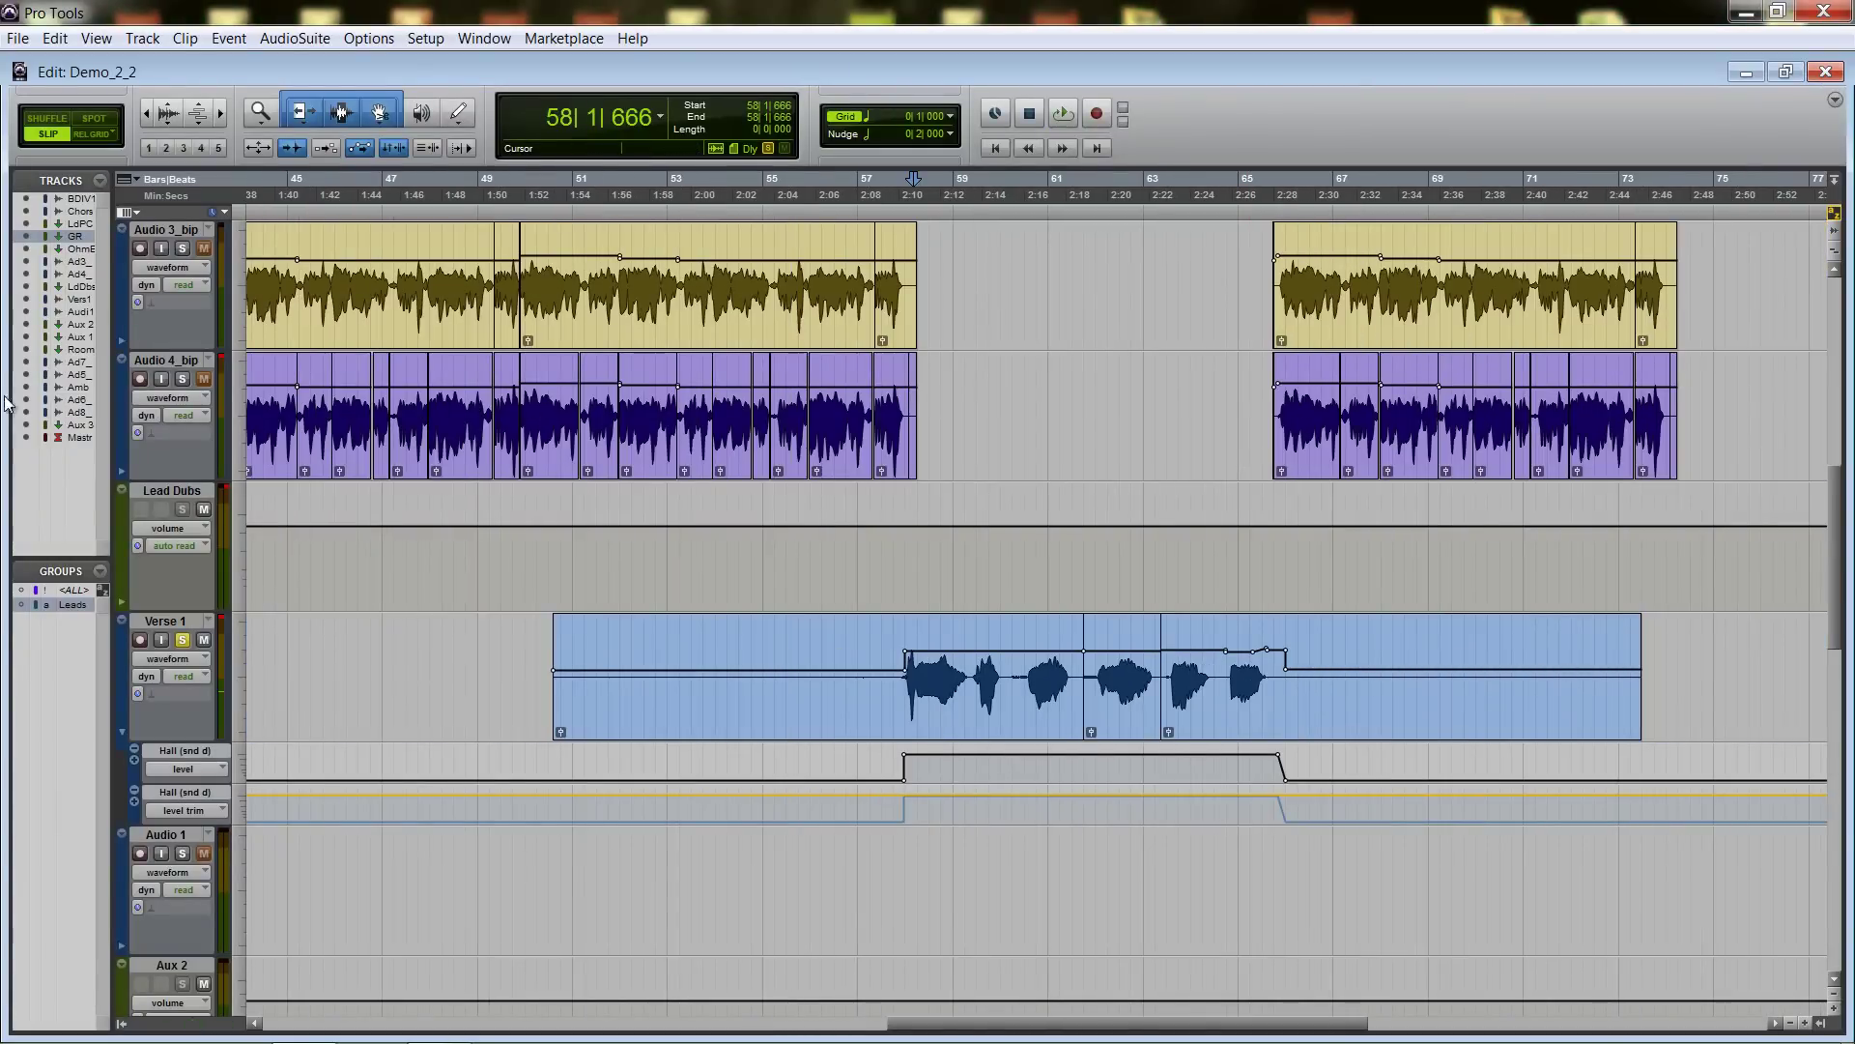